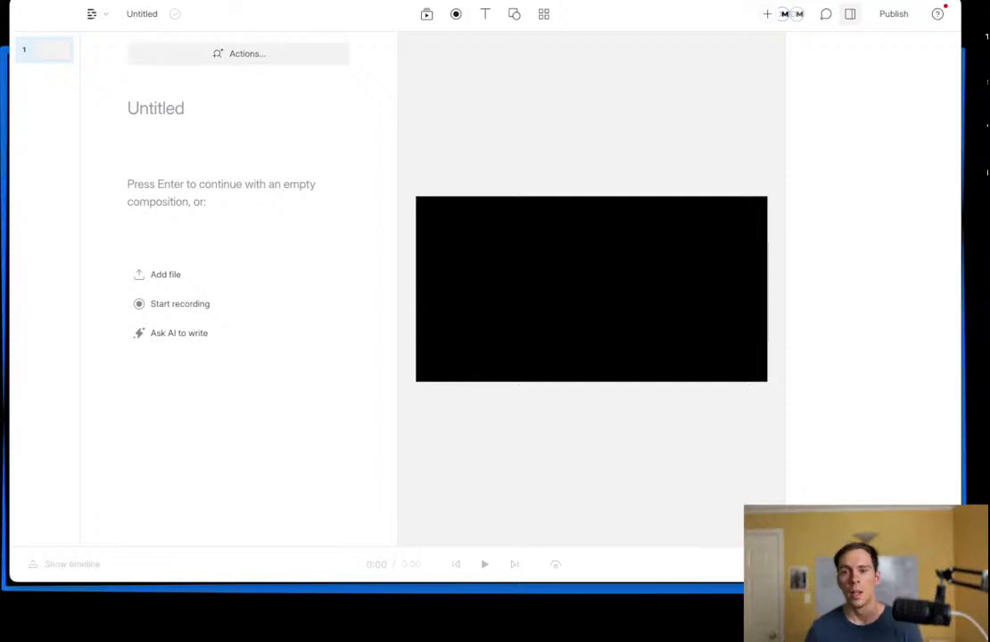
Step: Look over the first two scenes of the interview composition and return to the beginning of its script
click(210, 185)
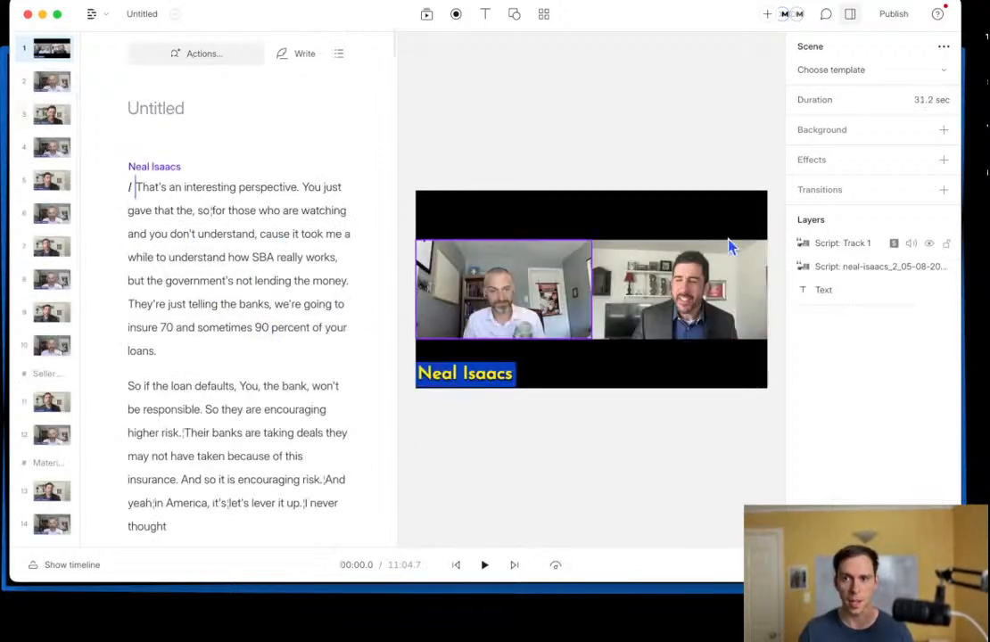
click(185, 188)
click(52, 82)
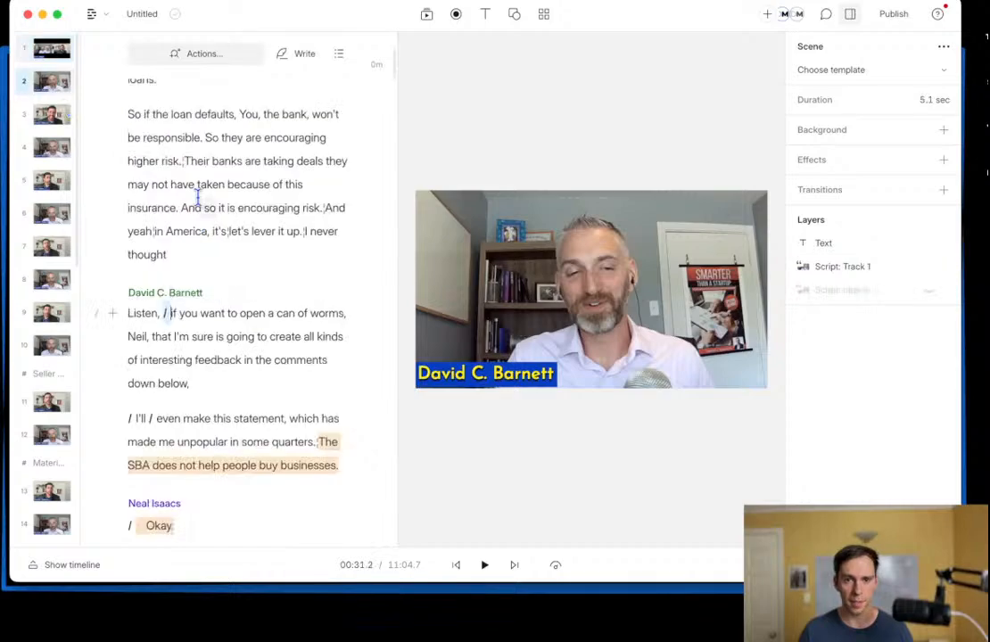
scroll(214, 463, up, 6)
Step: Show and enlarge the timeline, and select the speaker-name text layer at the start of the composition
click(97, 566)
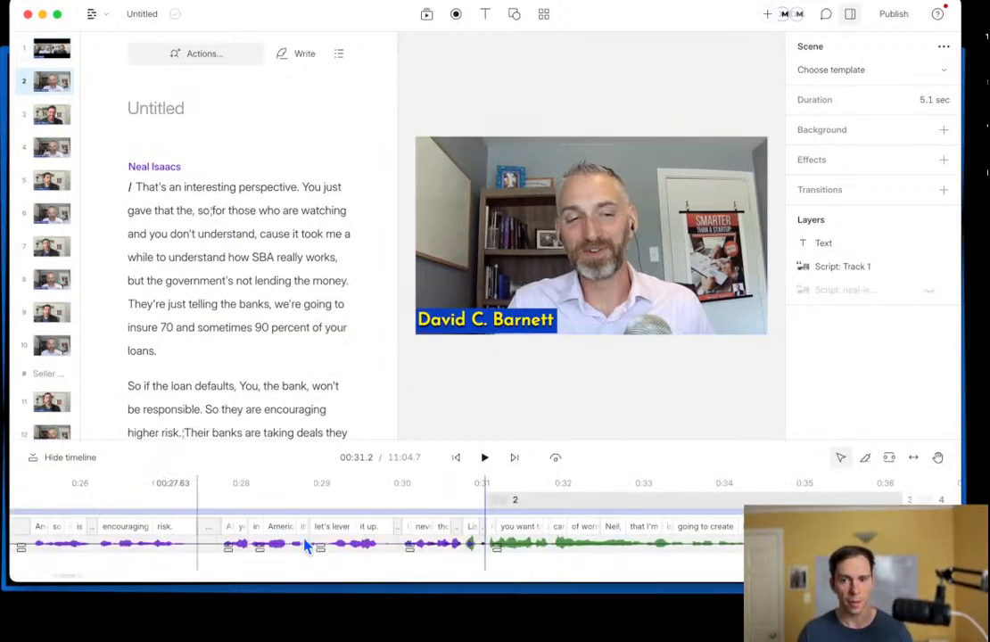
drag(421, 439, 415, 354)
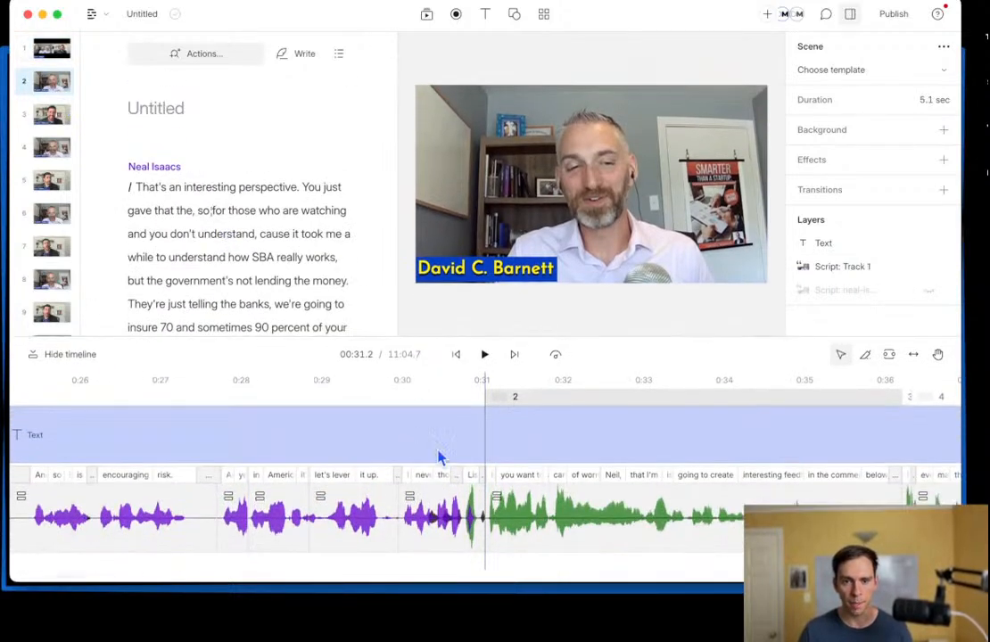
click(416, 455)
scroll(414, 457, down, 5)
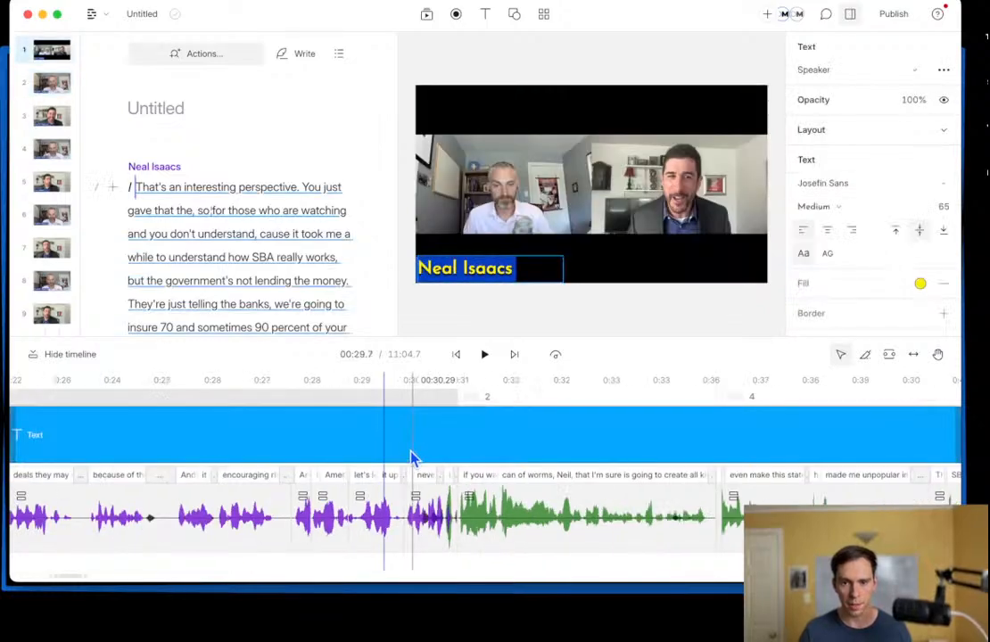
scroll(410, 460, left, 9)
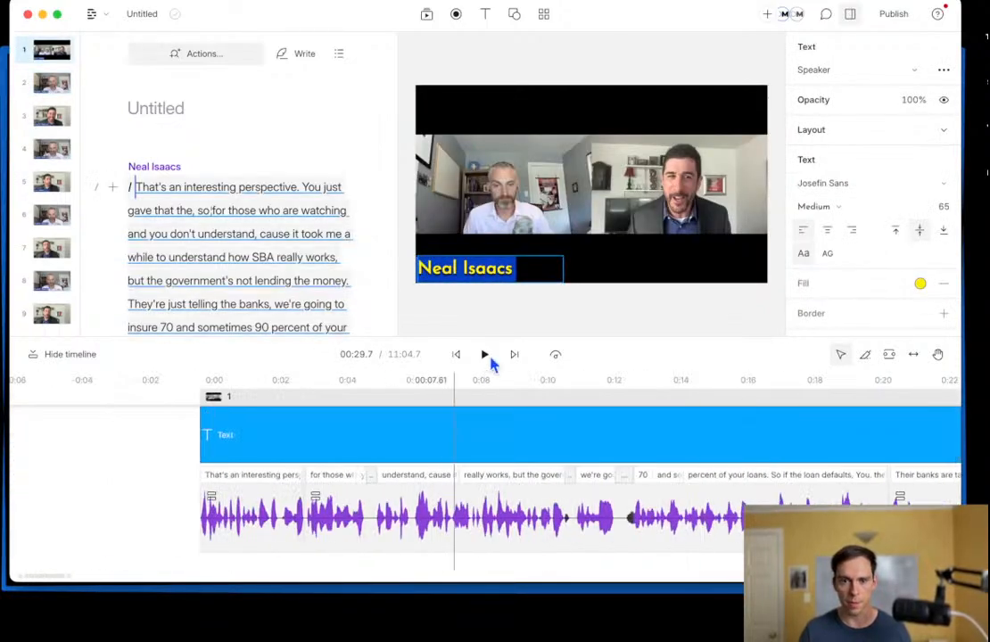
drag(484, 337, 483, 304)
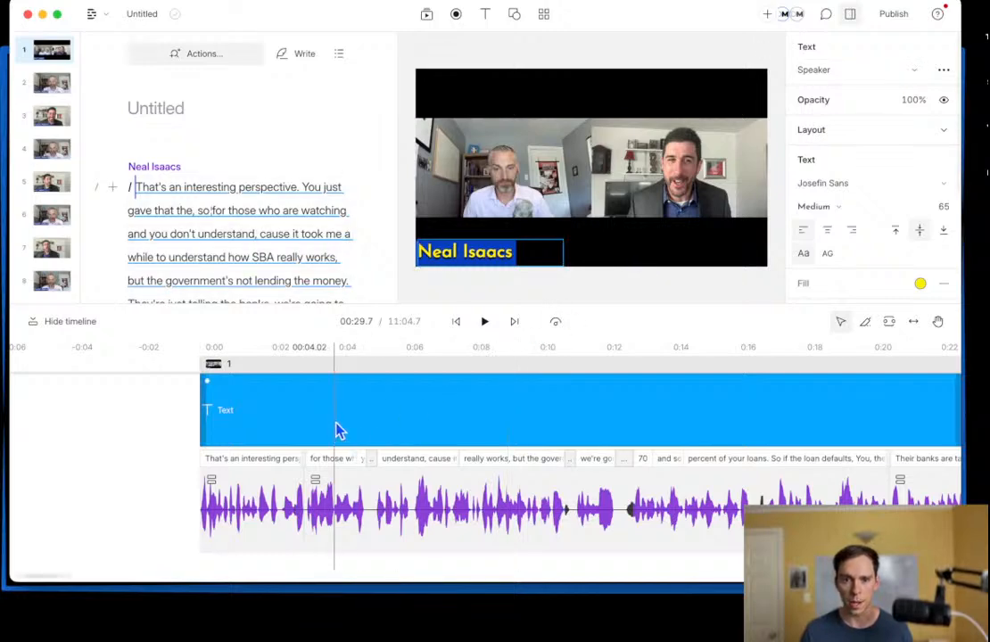
Step: Check the speaker choices for the first paragraph's speaker label without changing it
click(157, 168)
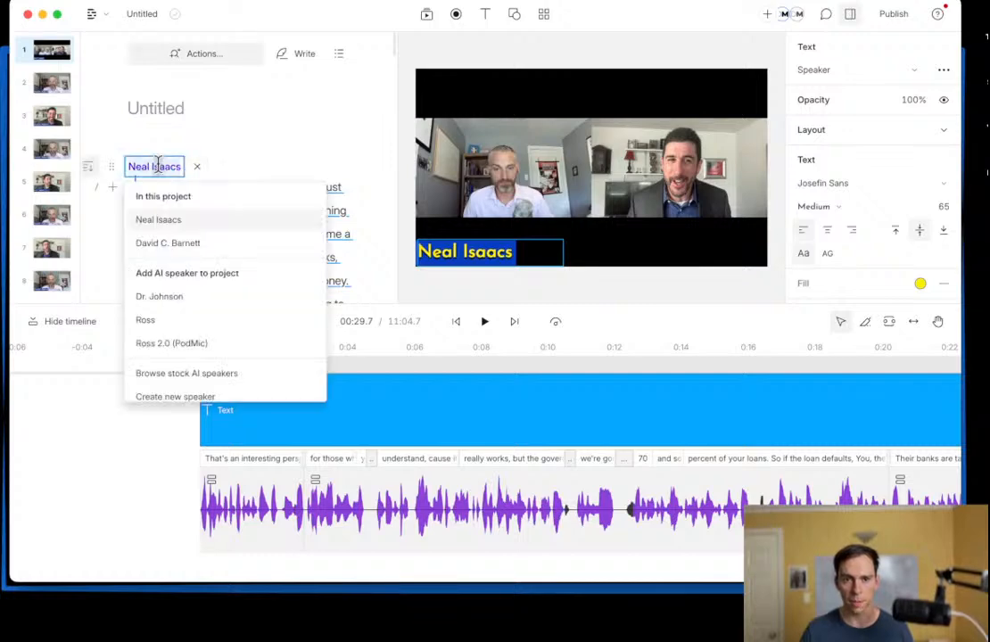
click(254, 156)
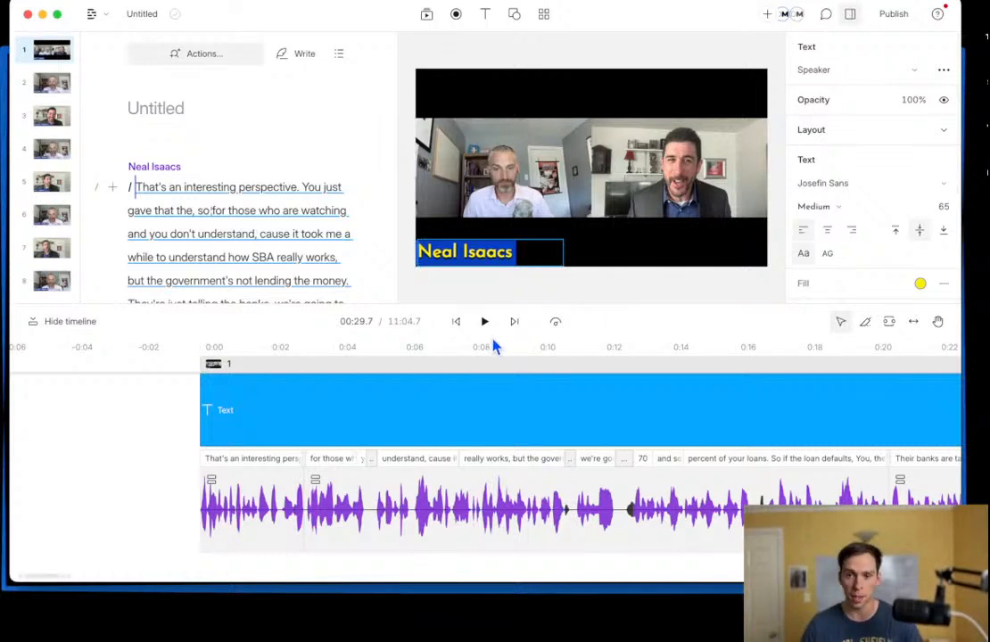
Step: Set the text layer's type to Captions and preview the captions over the opening seconds of the first scene
click(829, 72)
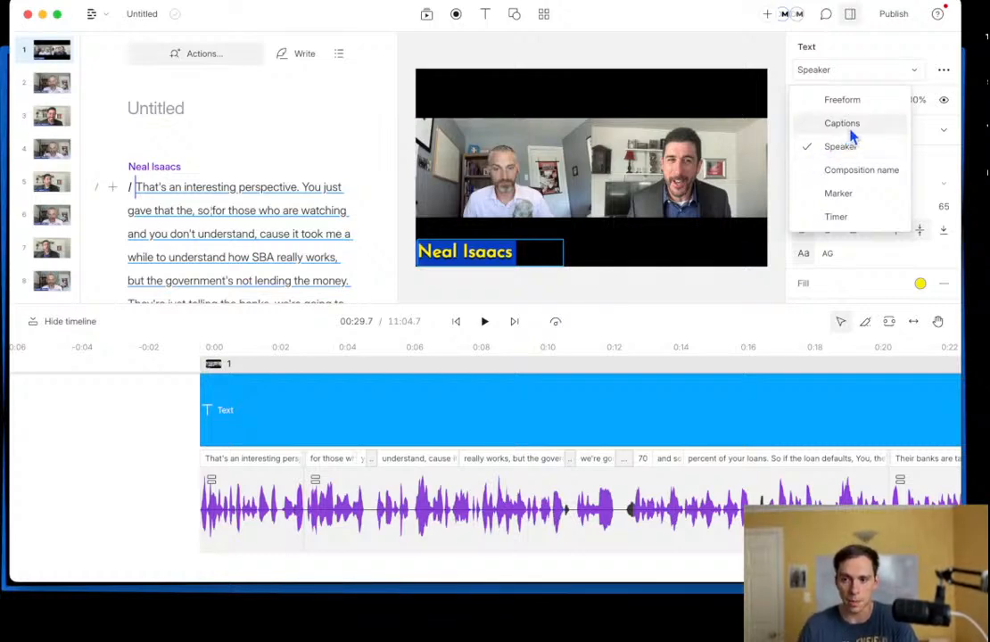
click(849, 128)
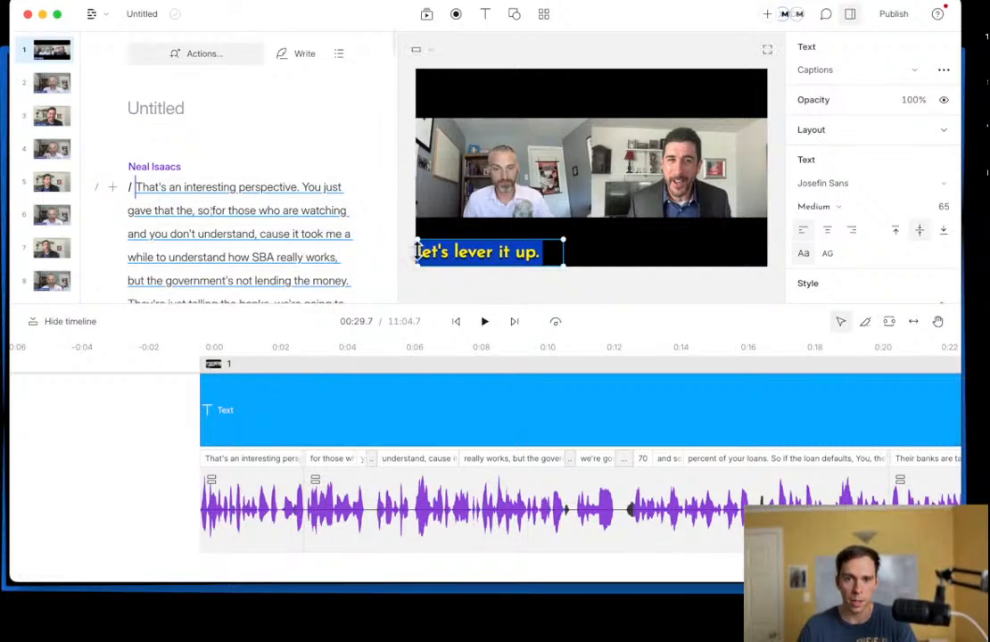
click(136, 186)
key(space)
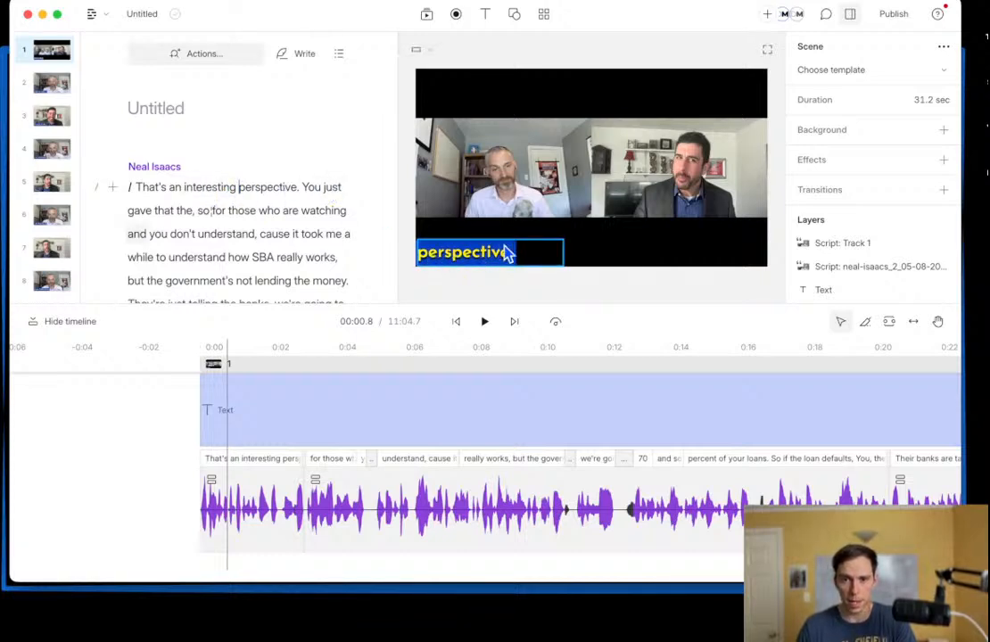
click(337, 355)
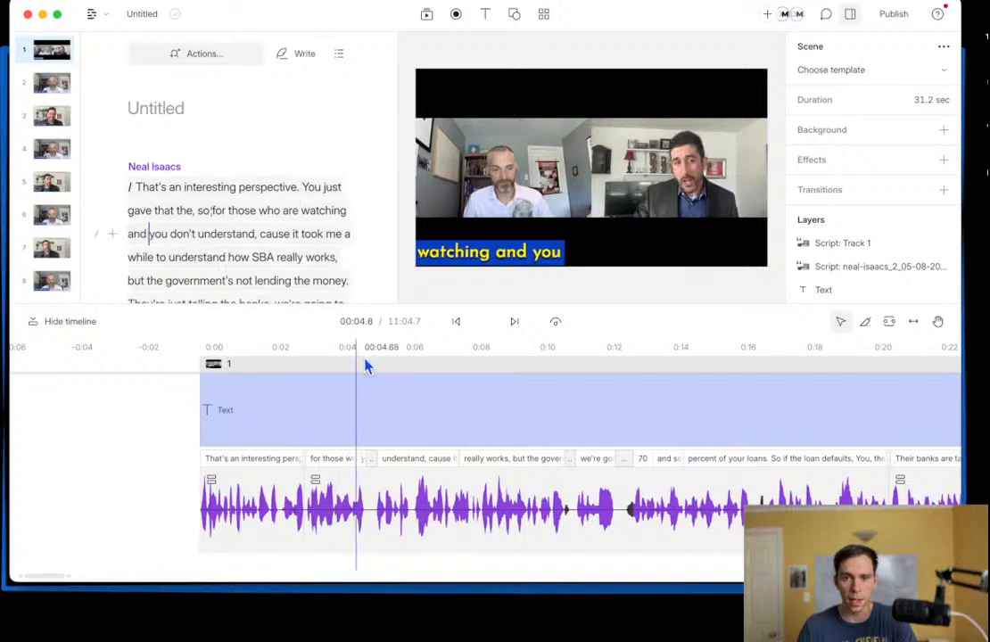
drag(365, 366, 455, 361)
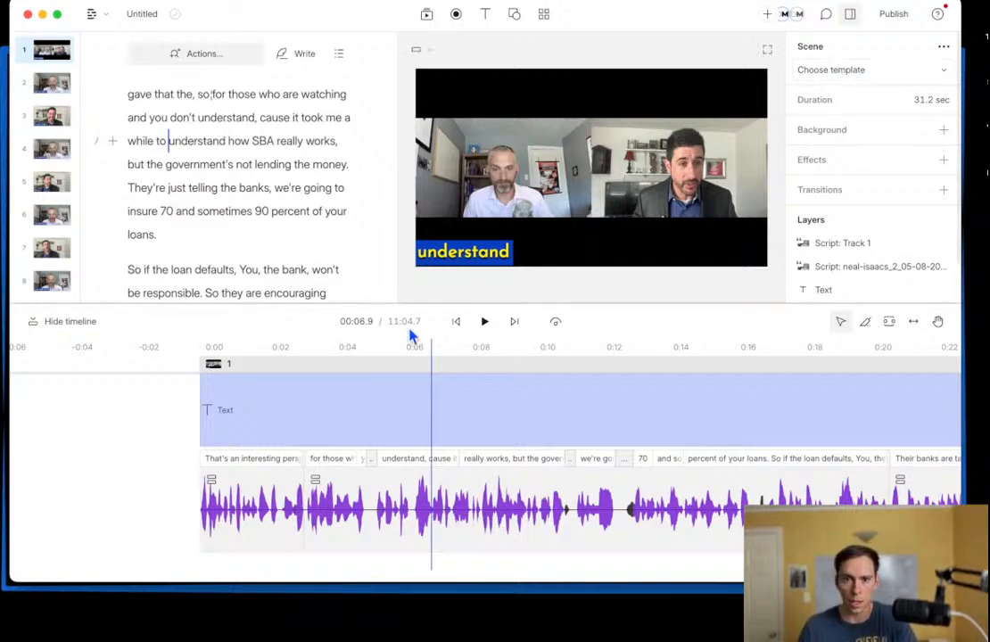
Step: Set the text layer's type to Freeform and replace its content with "Text"
click(330, 421)
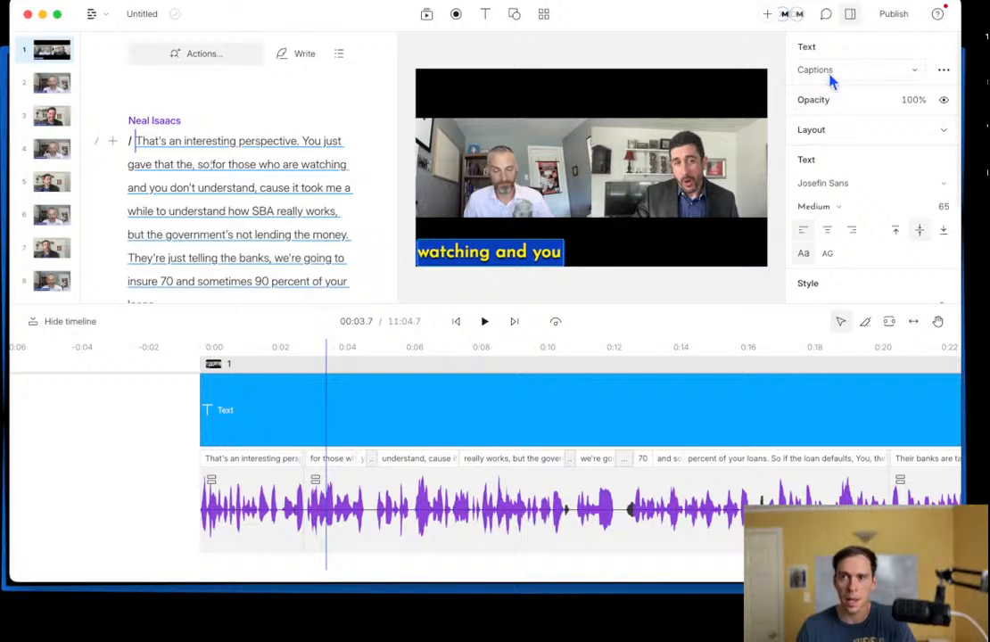
click(830, 71)
click(841, 101)
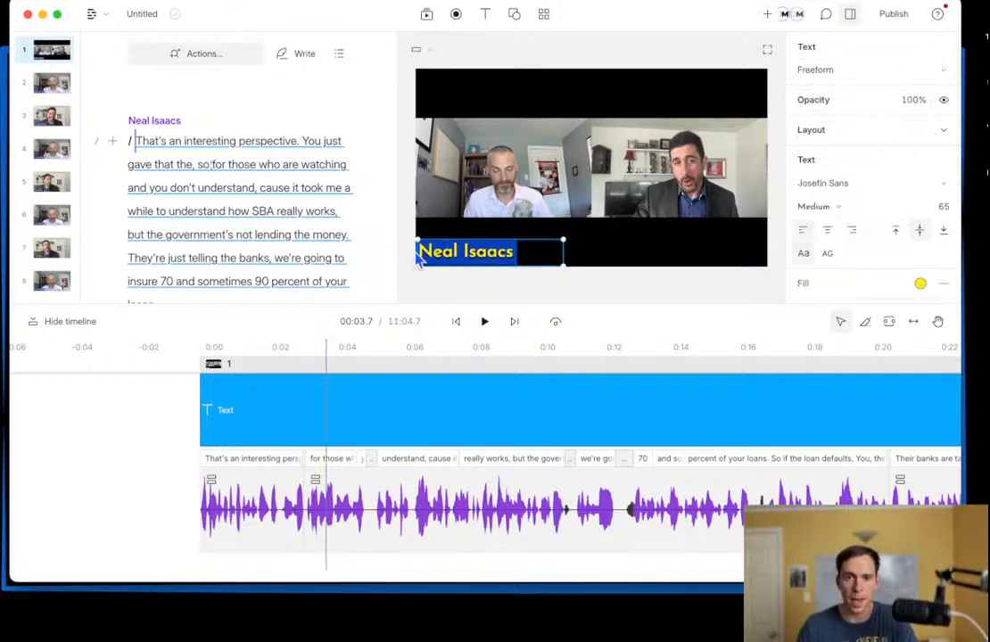
double_click(500, 251)
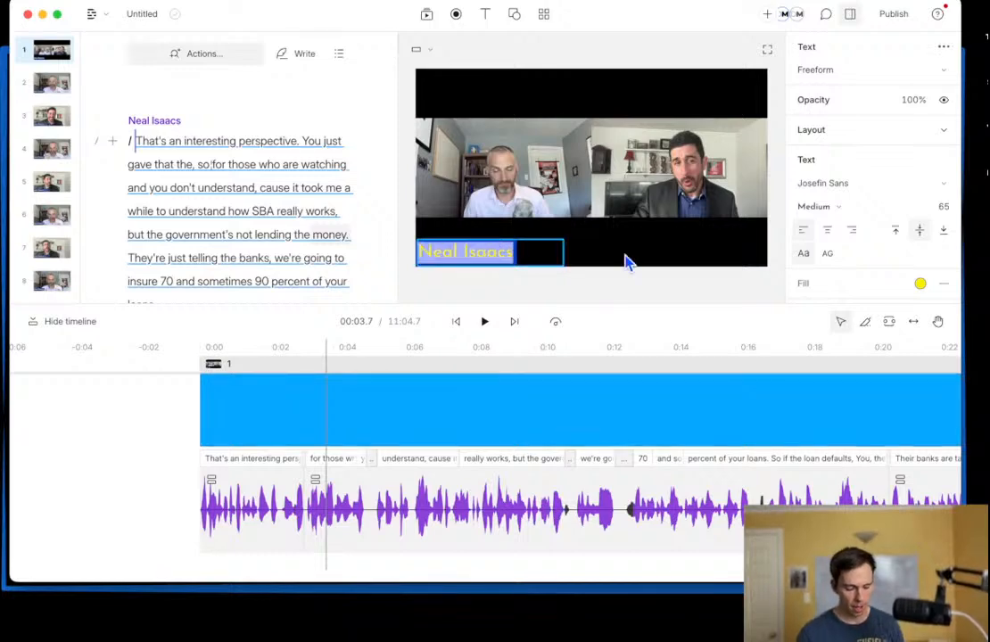
text(Text)
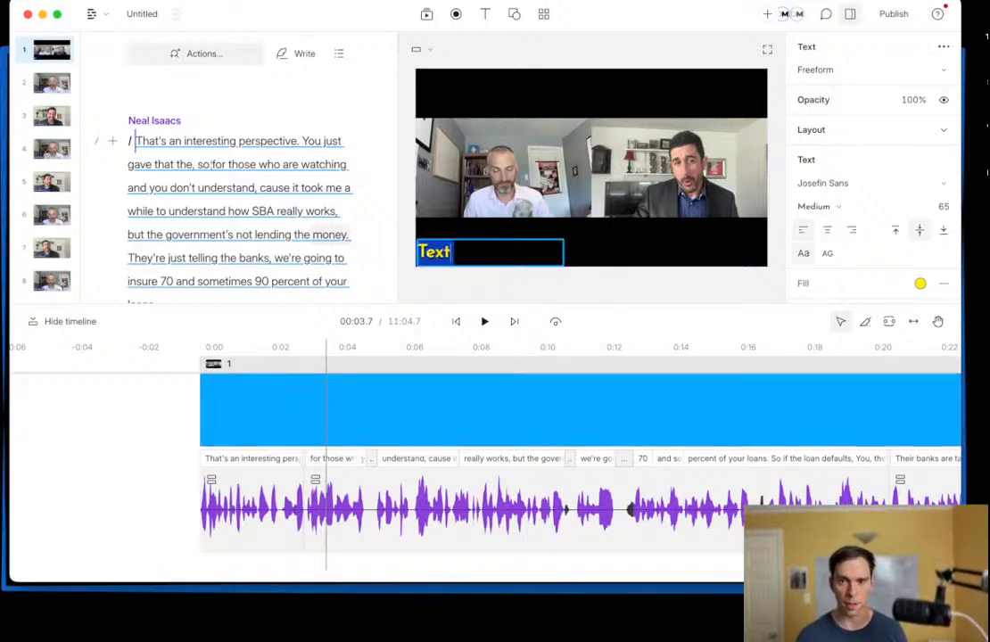
click(620, 279)
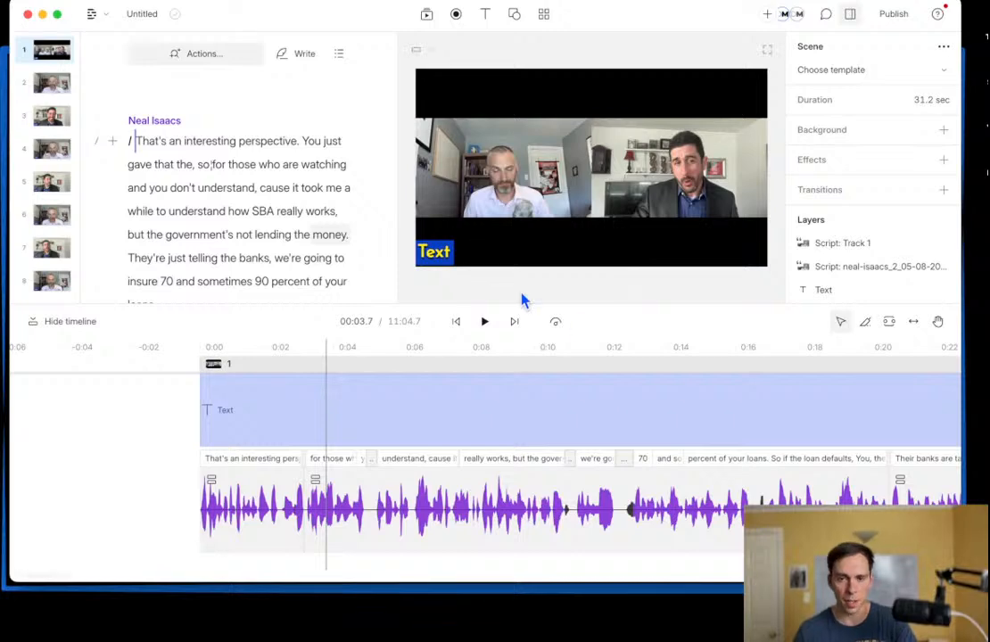
click(435, 259)
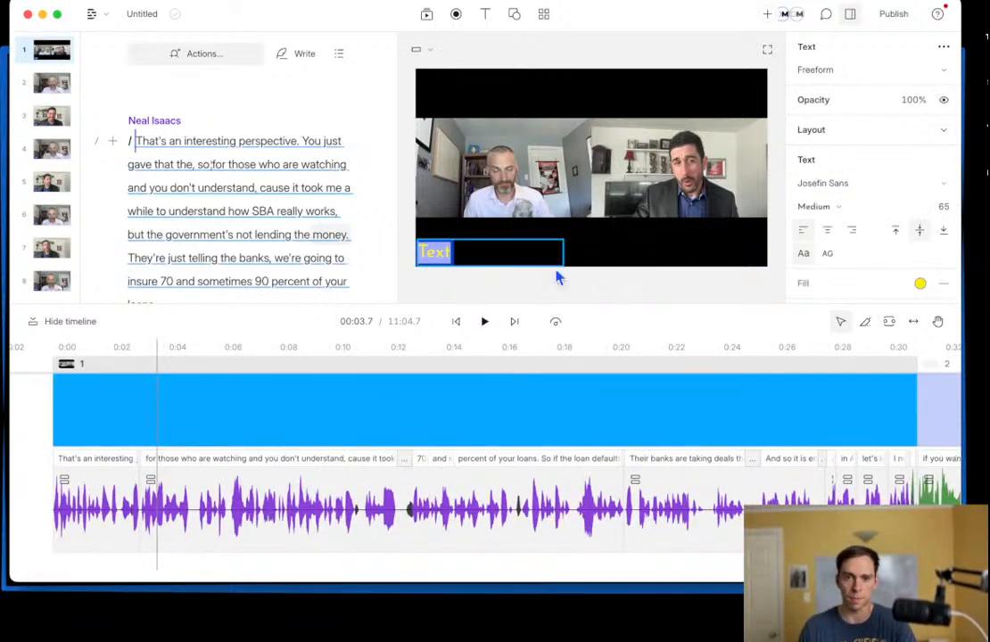
click(568, 295)
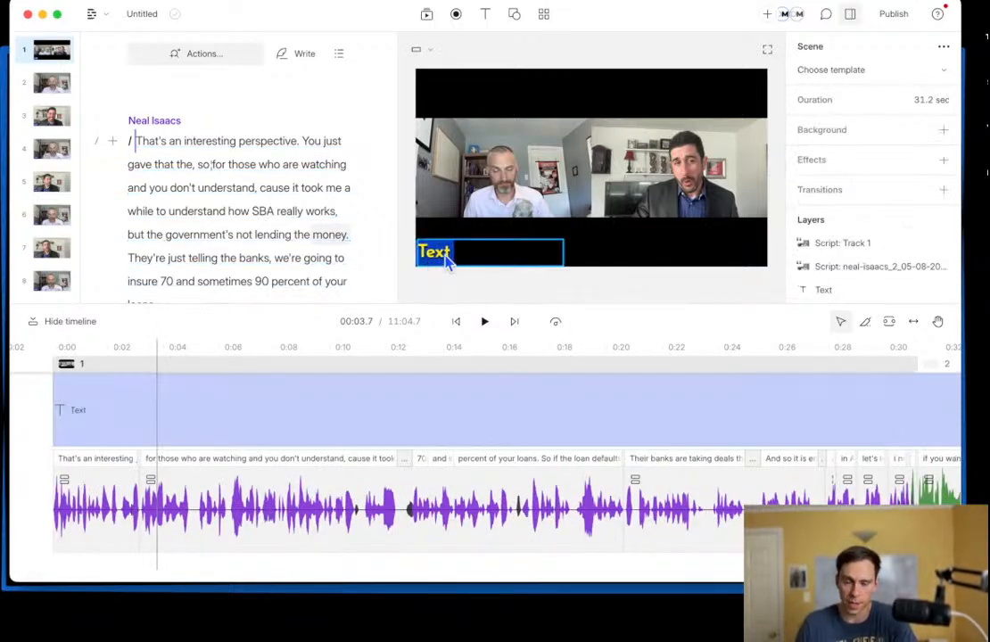
Step: Switch the first scene's text layer to Captions and return it to the Speaker type
click(866, 71)
click(815, 76)
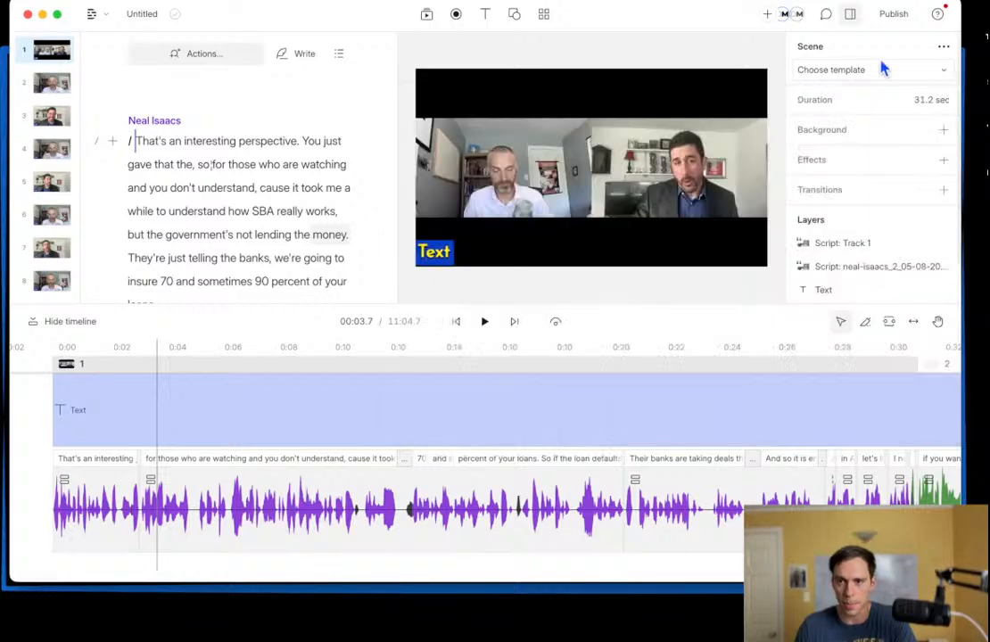
click(430, 257)
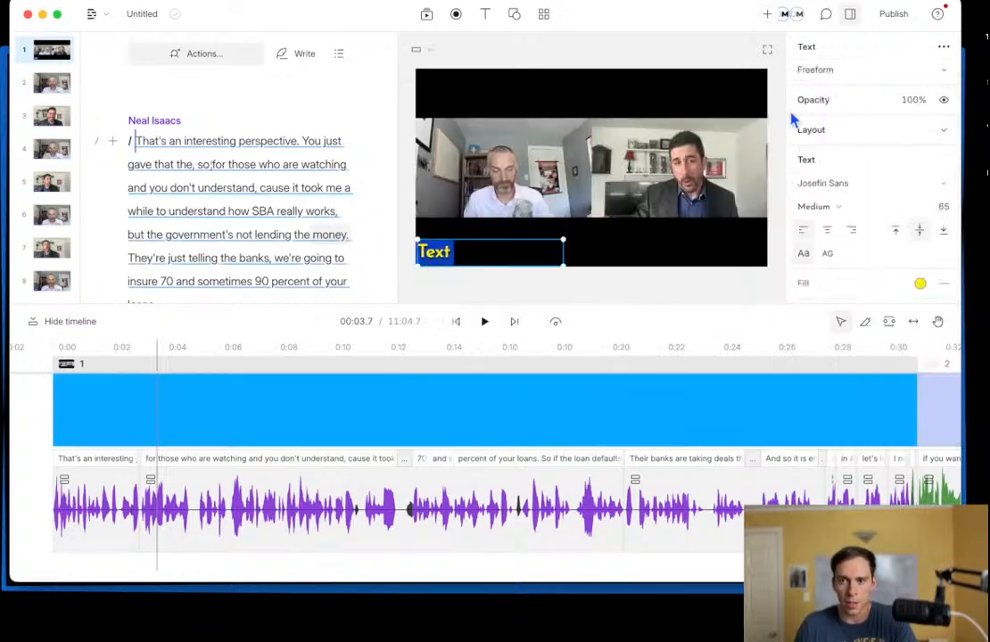
click(816, 71)
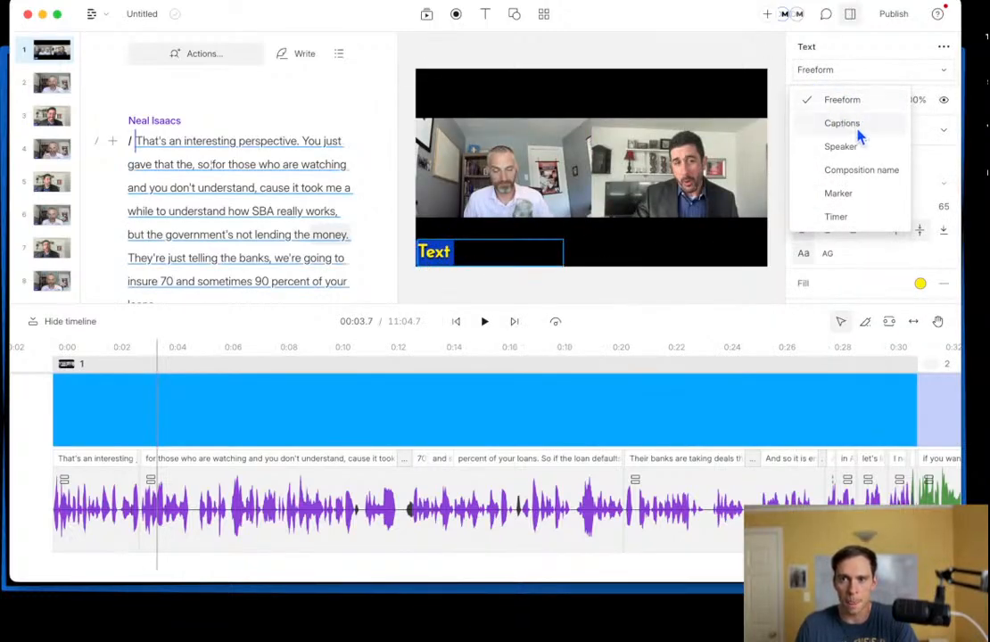
click(843, 125)
click(823, 78)
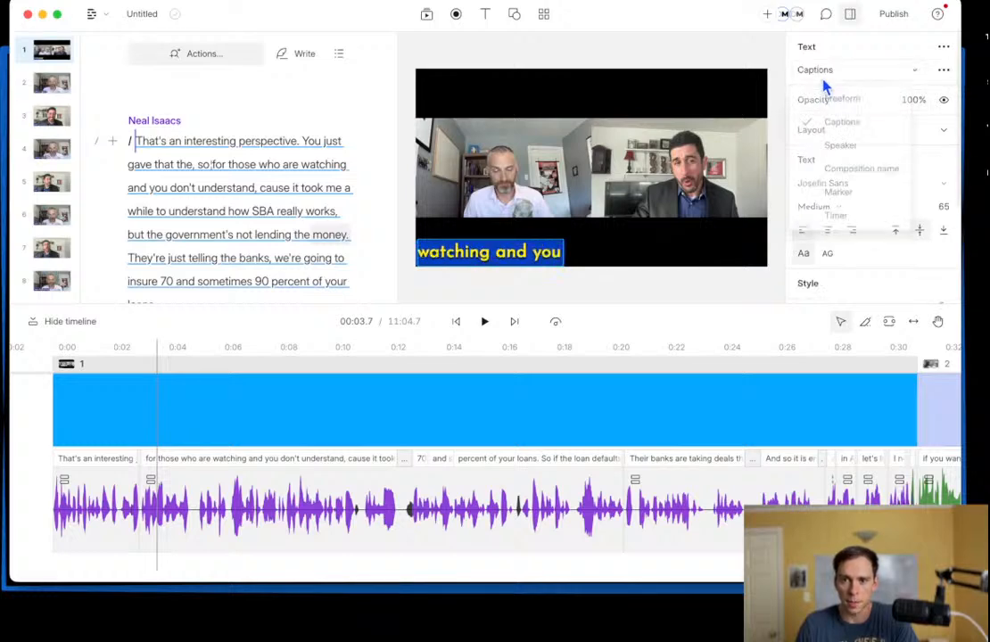
click(844, 148)
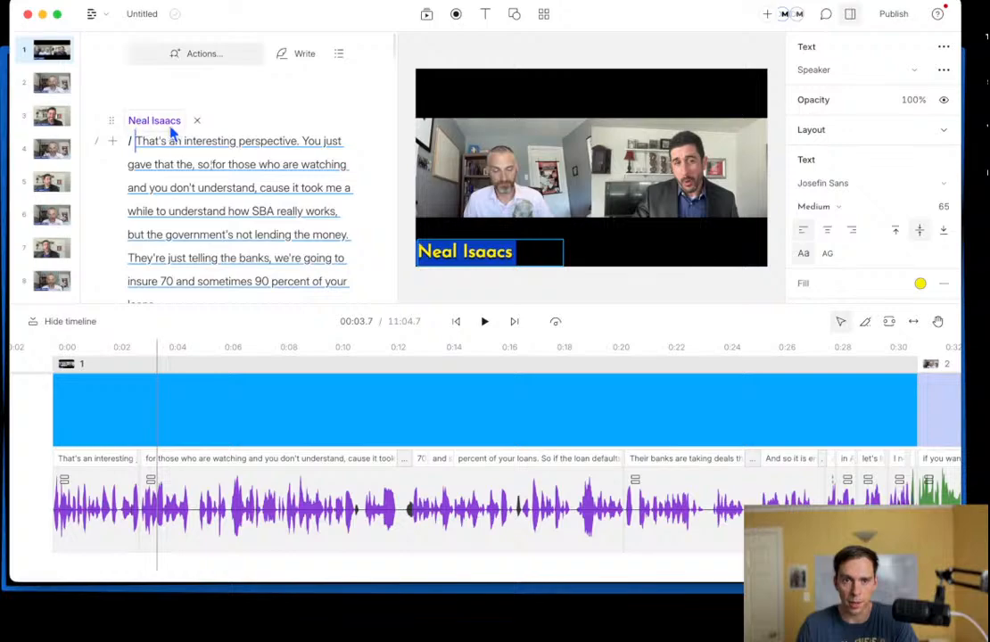
Step: Compare the on-screen speaker name with the script's speaker labels in the first and second scenes
scroll(230, 197, down, 5)
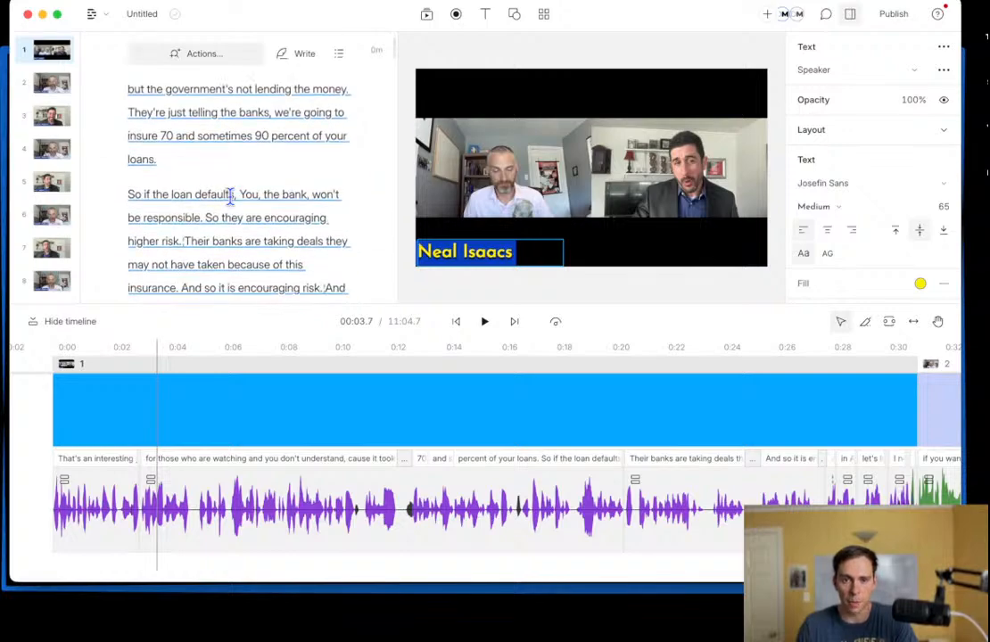
scroll(230, 197, down, 4)
click(214, 277)
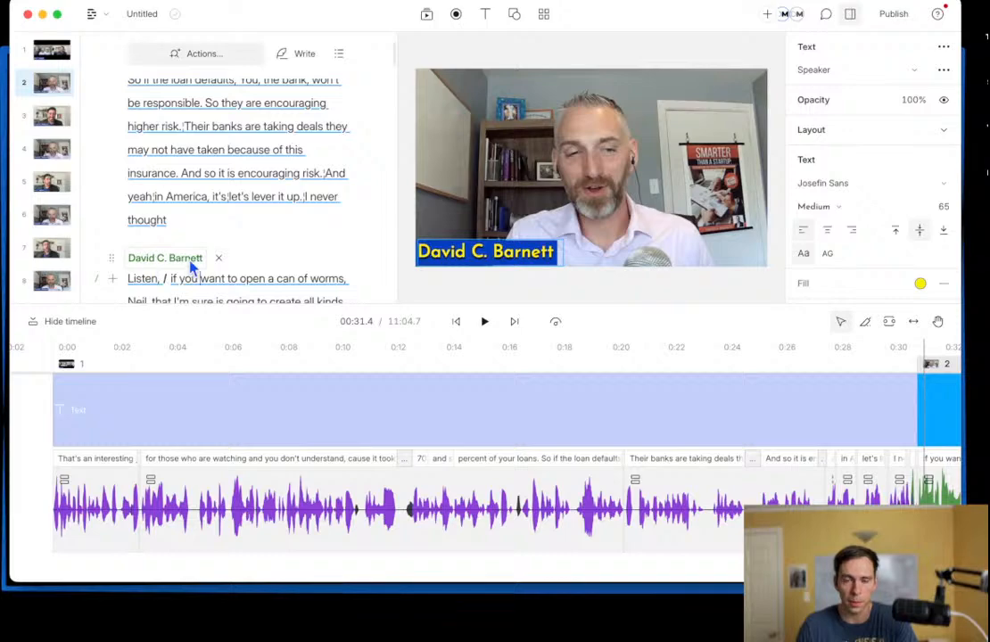
click(331, 225)
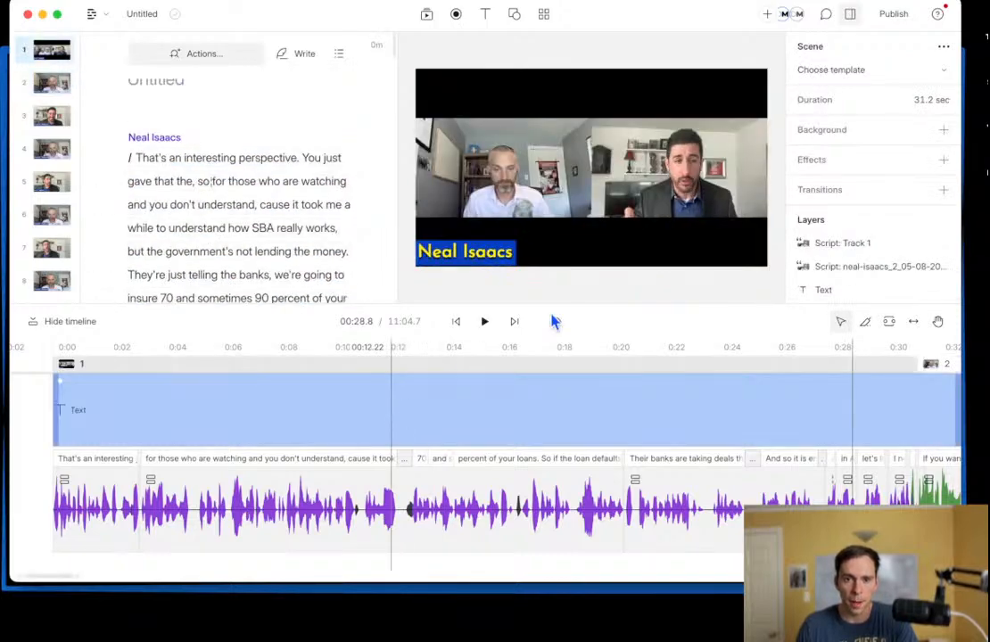
Step: Set the first scene's text layer to the Composition name type and place the cursor in the composition title
click(823, 290)
click(895, 69)
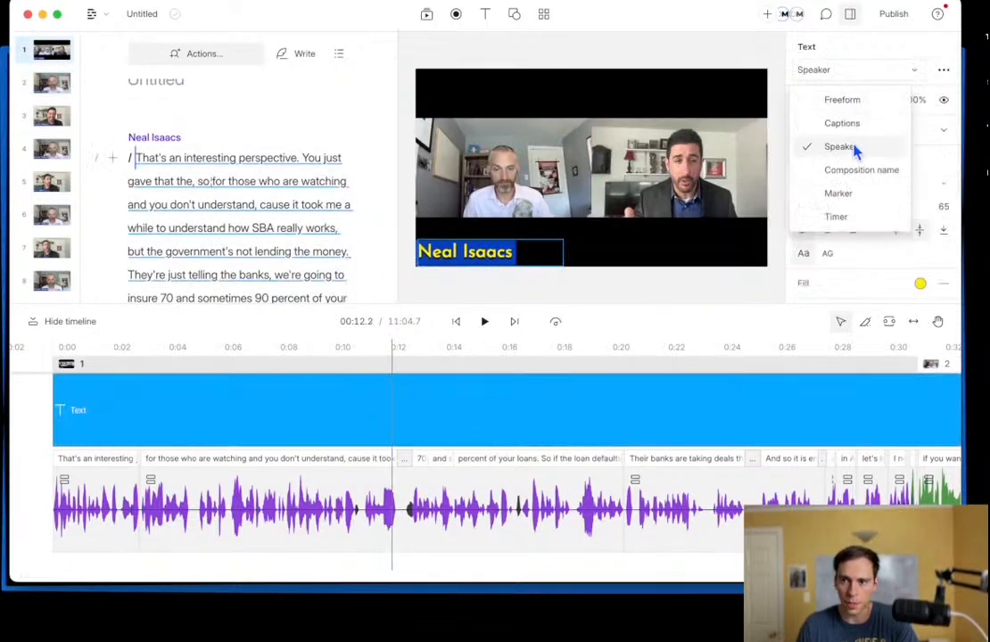
click(852, 171)
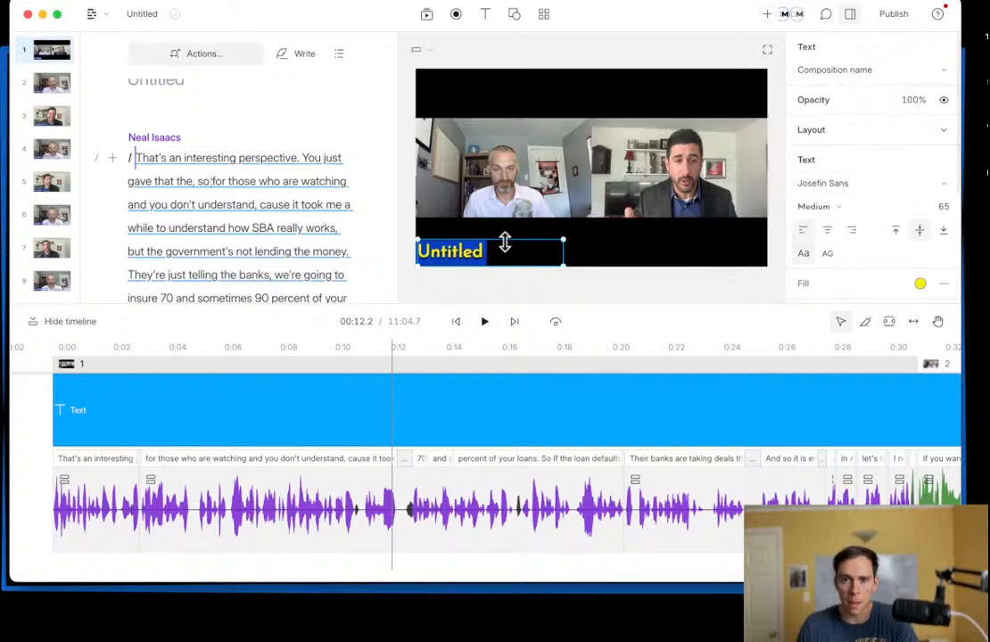
scroll(163, 120, up, 1)
click(158, 108)
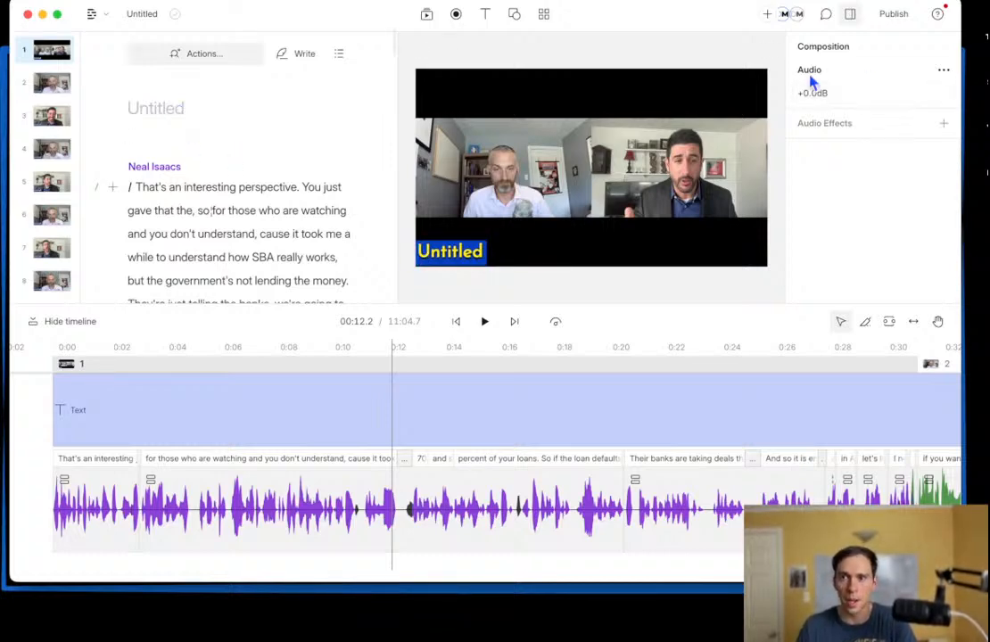
Step: Set the text layer's type to Marker and place the cursor before the first word of the script
click(455, 252)
click(843, 72)
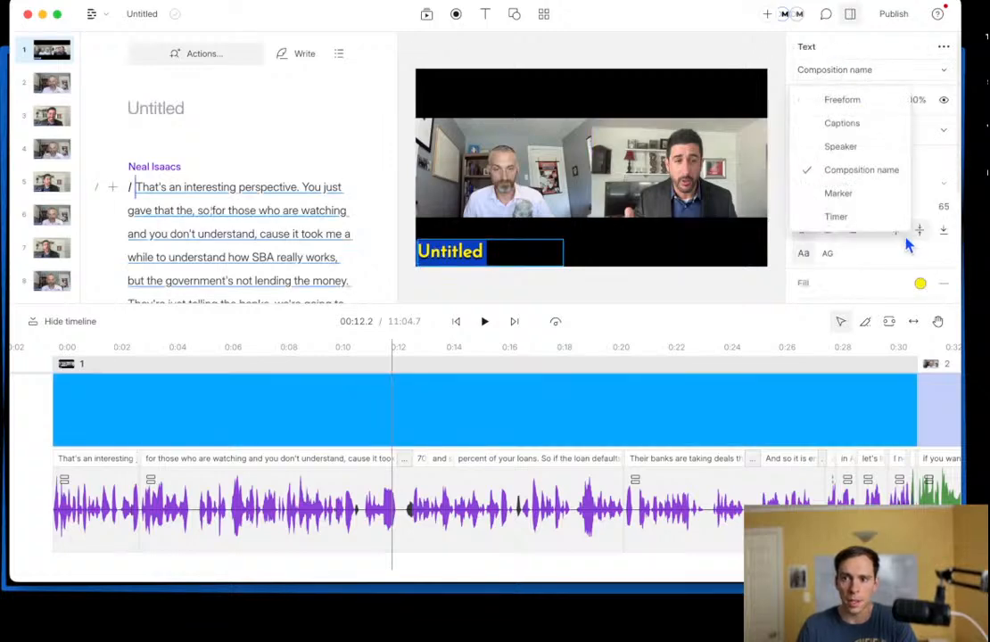
click(843, 194)
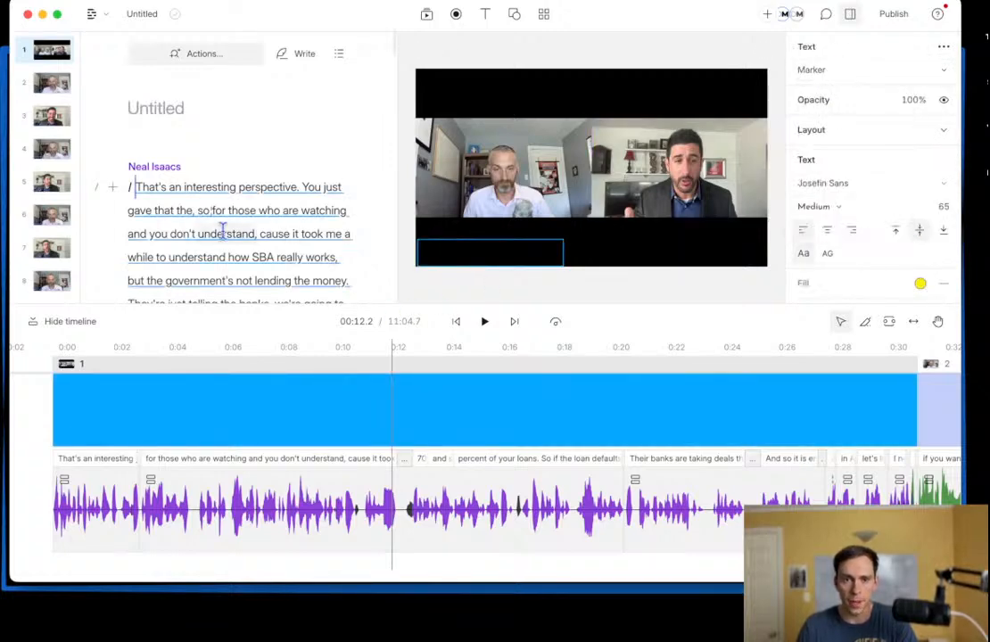
click(135, 187)
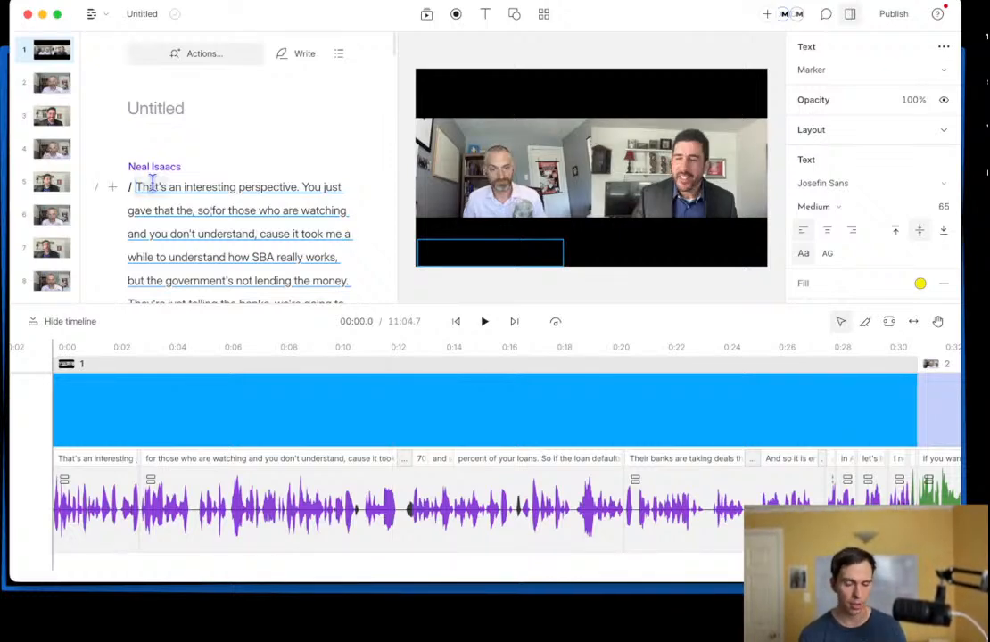
Step: Insert a marker named Intro at the start of the script and select it in the scene list
key(shift+m)
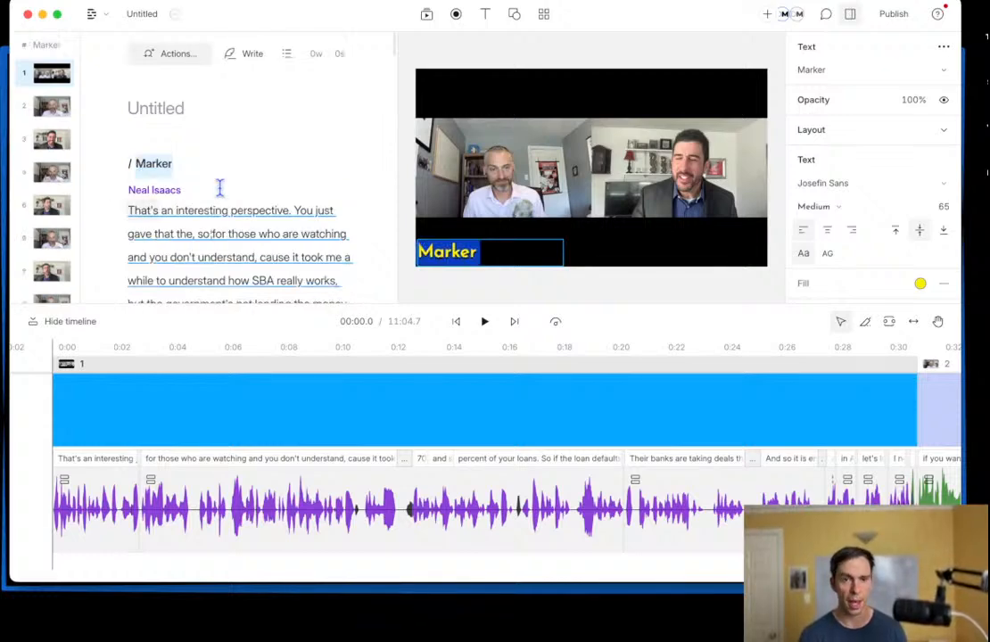
text(Intro)
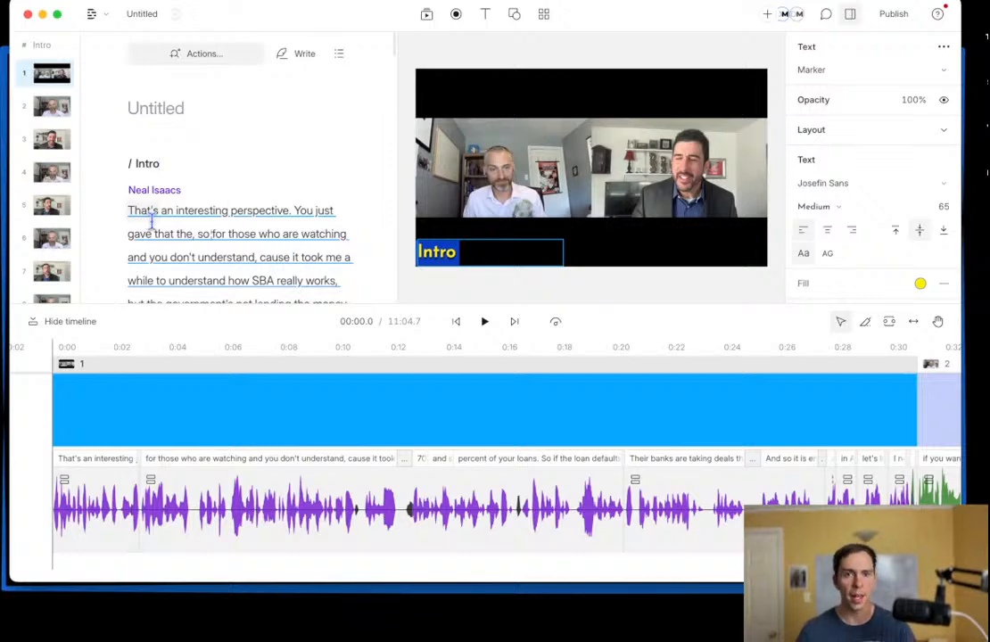
click(164, 223)
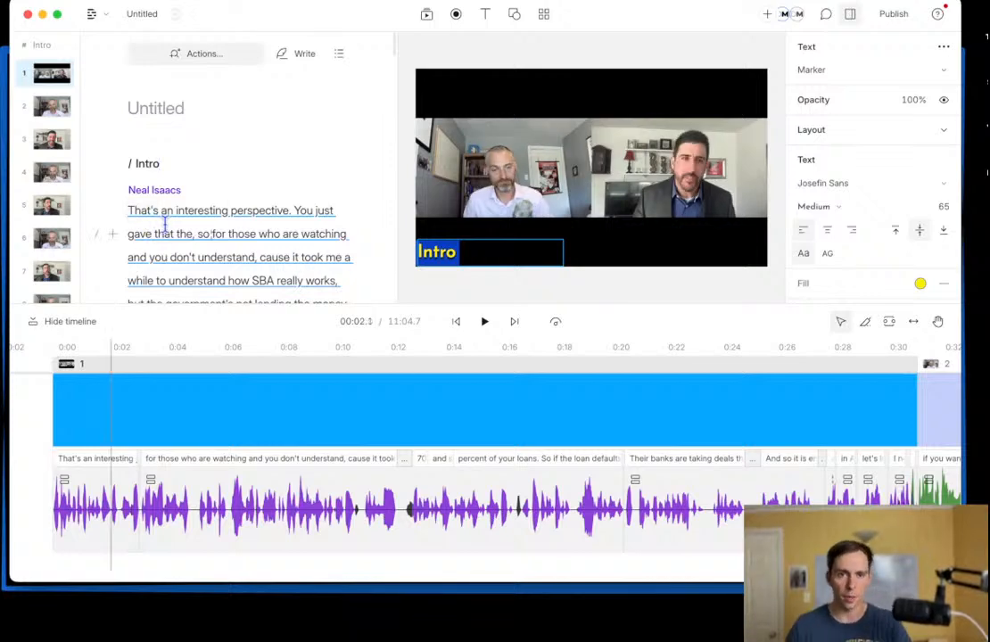
click(144, 165)
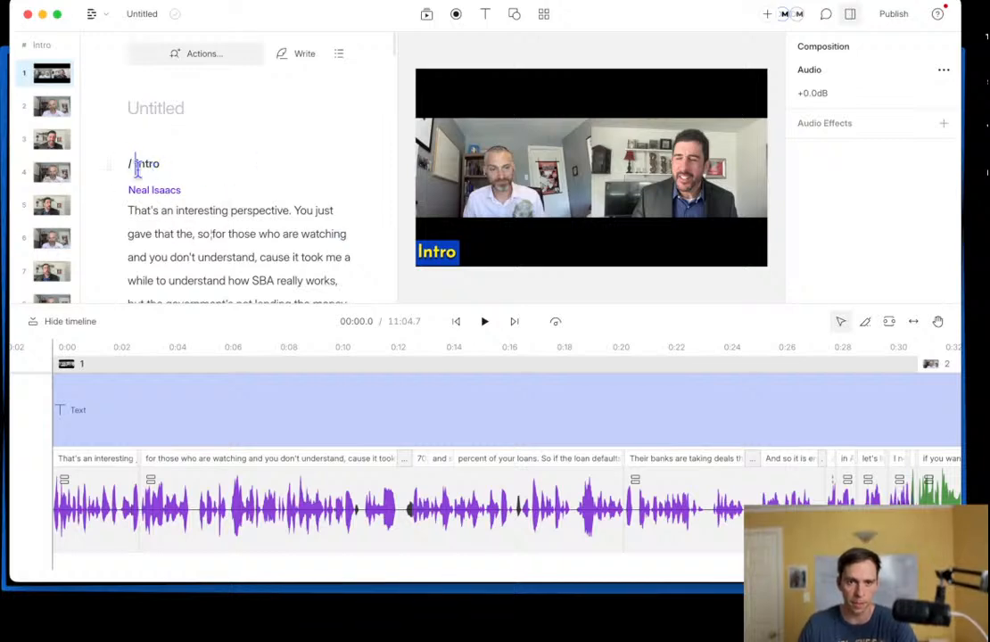
click(42, 49)
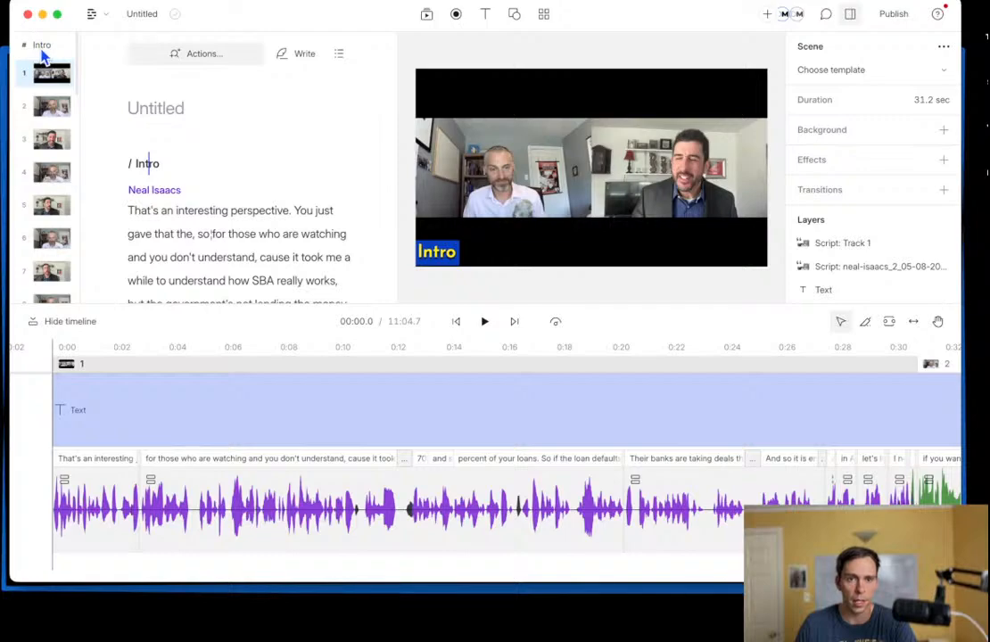
Step: Insert a marker named SBA at the start of scene 6, before the line "The SBA helps people sell them."
click(55, 236)
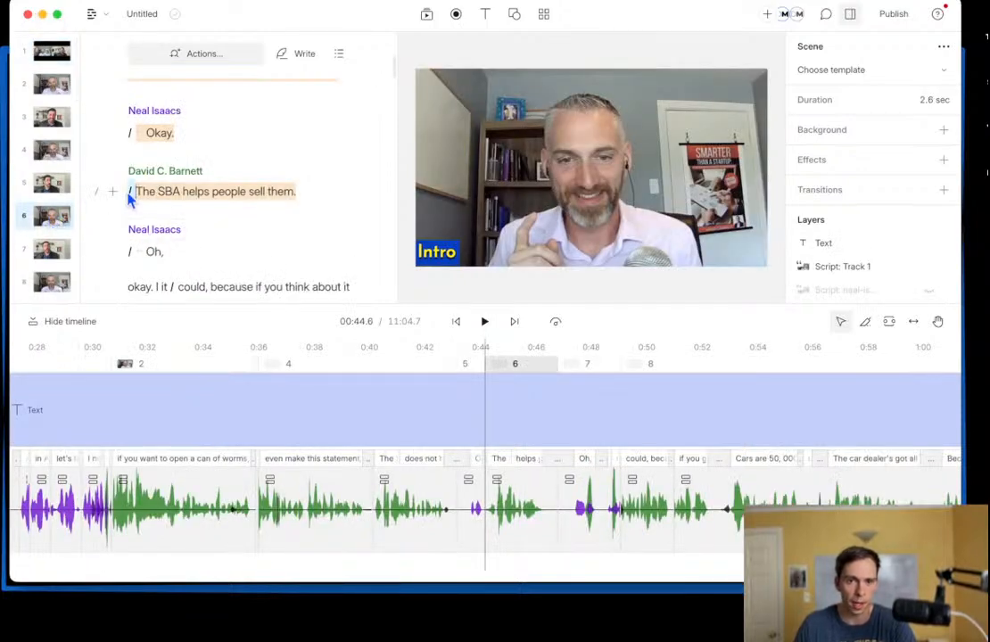
key(#)
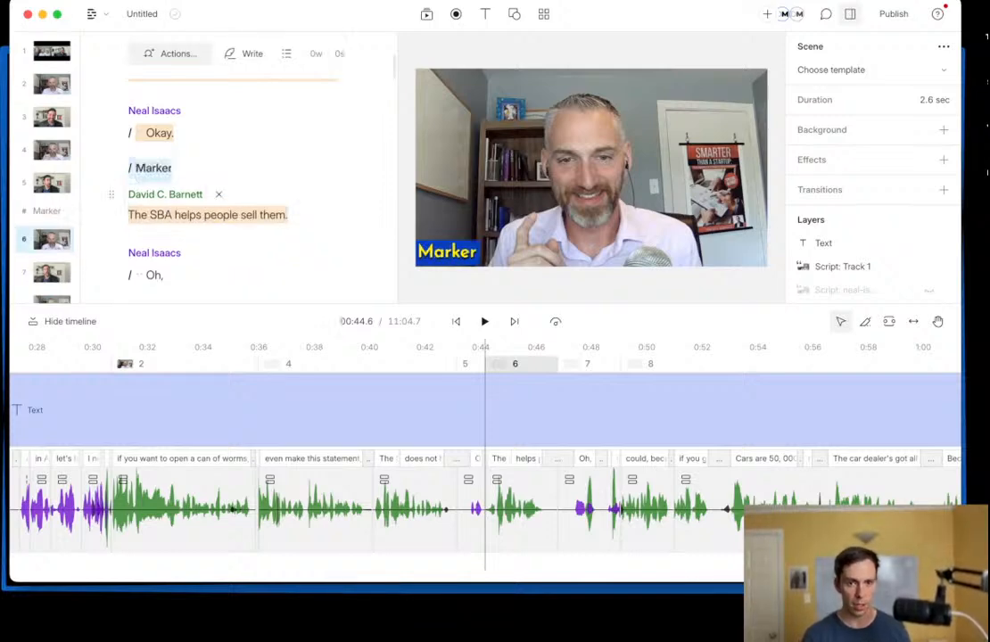
click(154, 168)
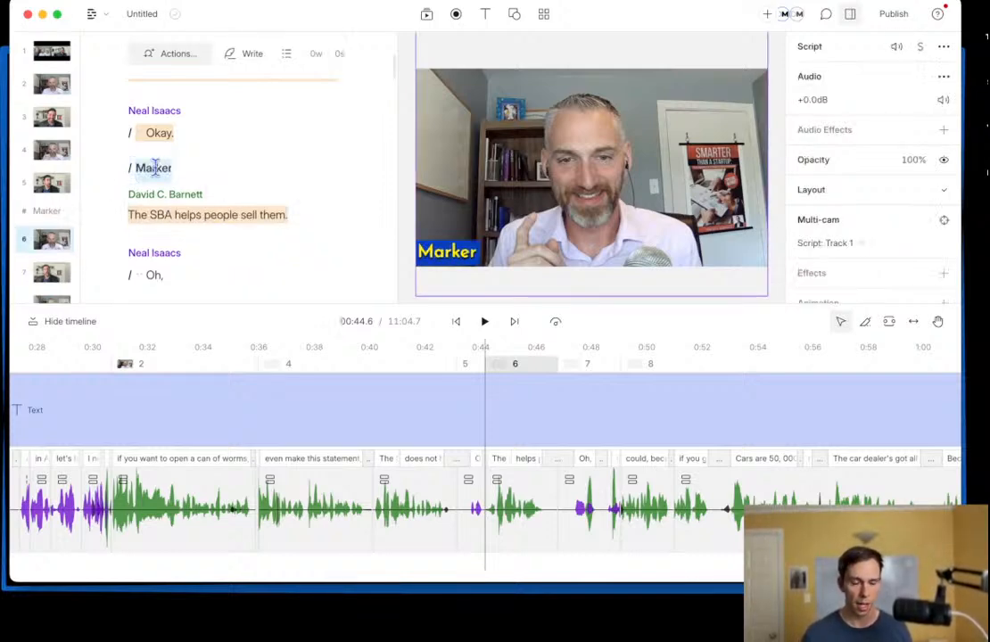
double_click(155, 168)
text(SBA)
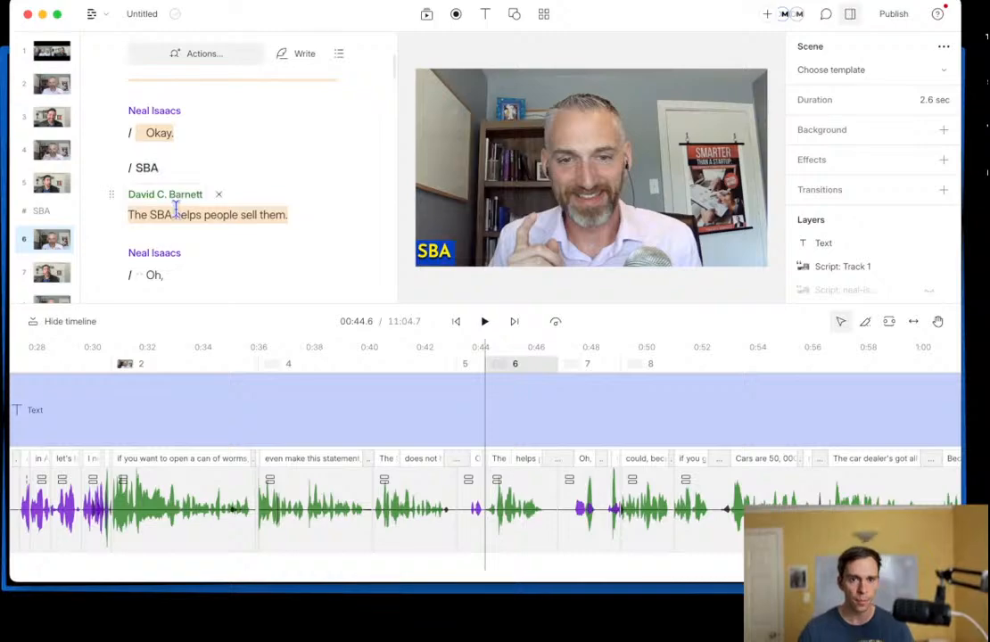
click(175, 217)
Step: Go to the script's existing marker "Seller Financing: Aligning Buyer and Seller Interests" to check its on-screen text
scroll(176, 221, down, 10)
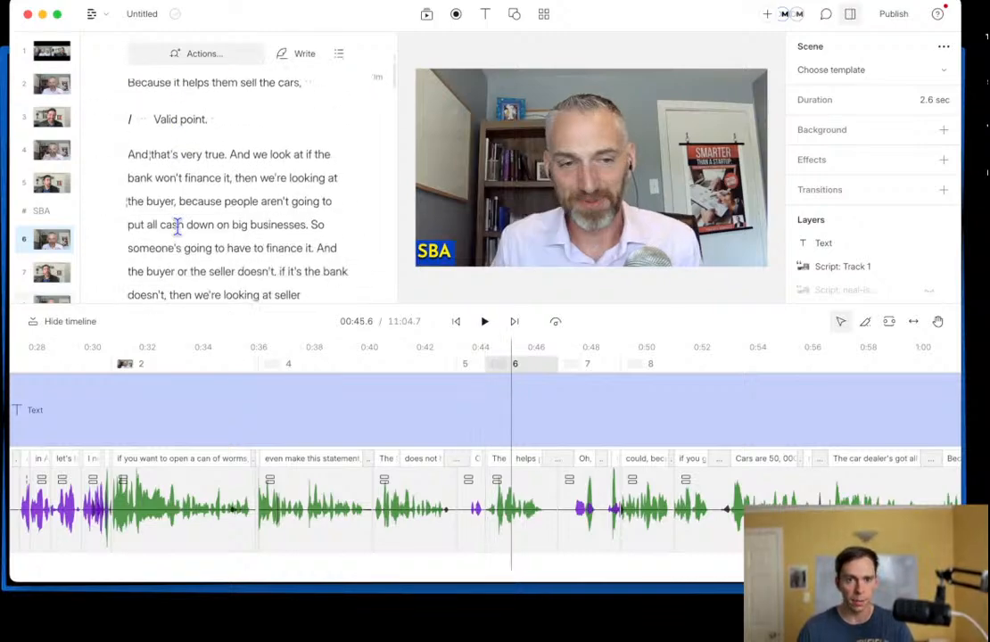
scroll(179, 227, down, 6)
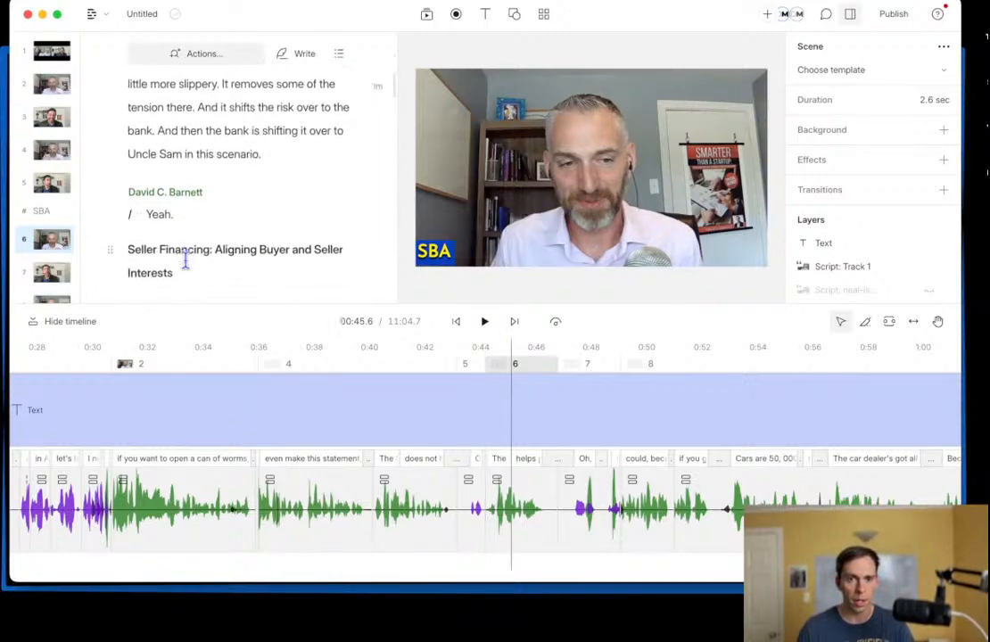
click(167, 239)
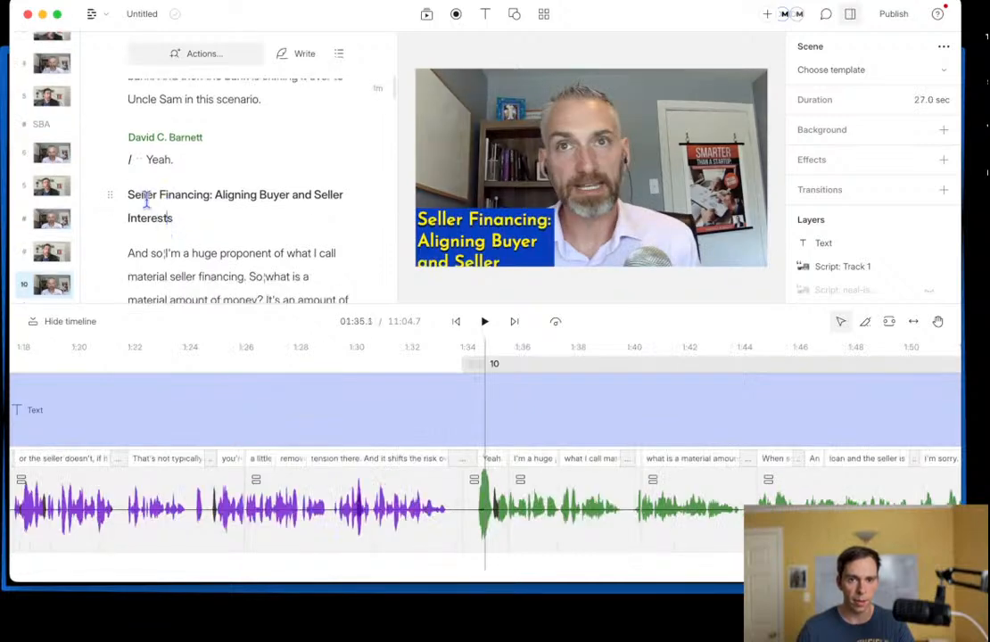
Step: Visit the Seller Financing, Material Seller Financing, SBA and Intro markers from the scene list to compare the on-screen marker text
scroll(49, 232, down, 5)
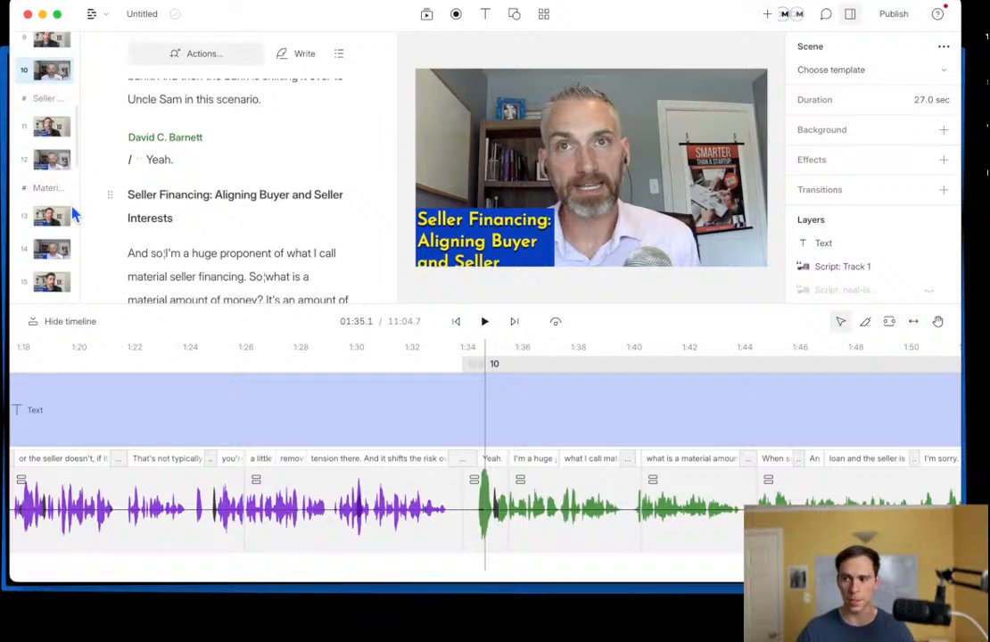
click(38, 100)
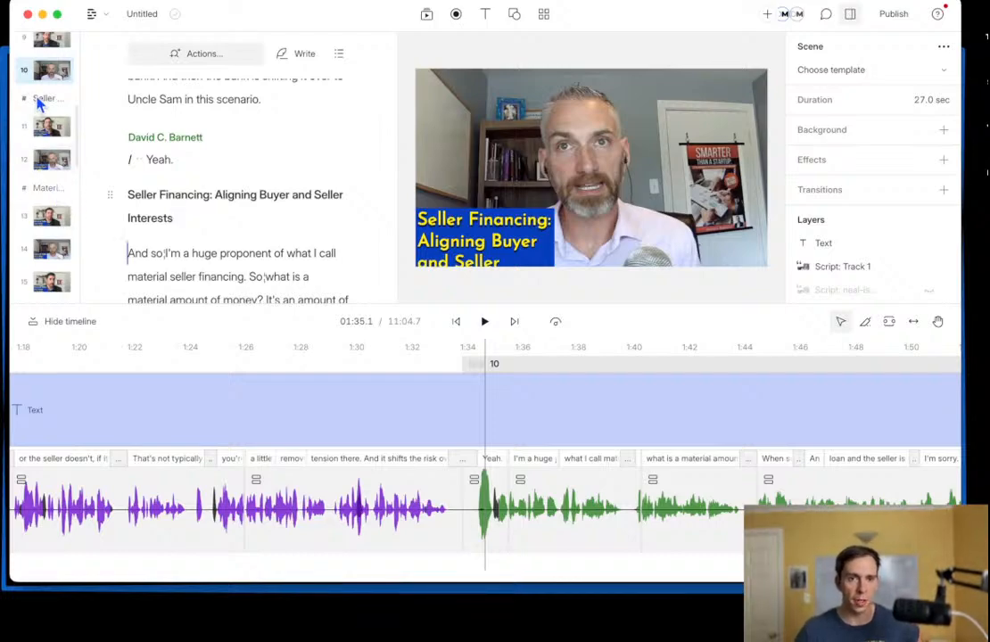
click(40, 161)
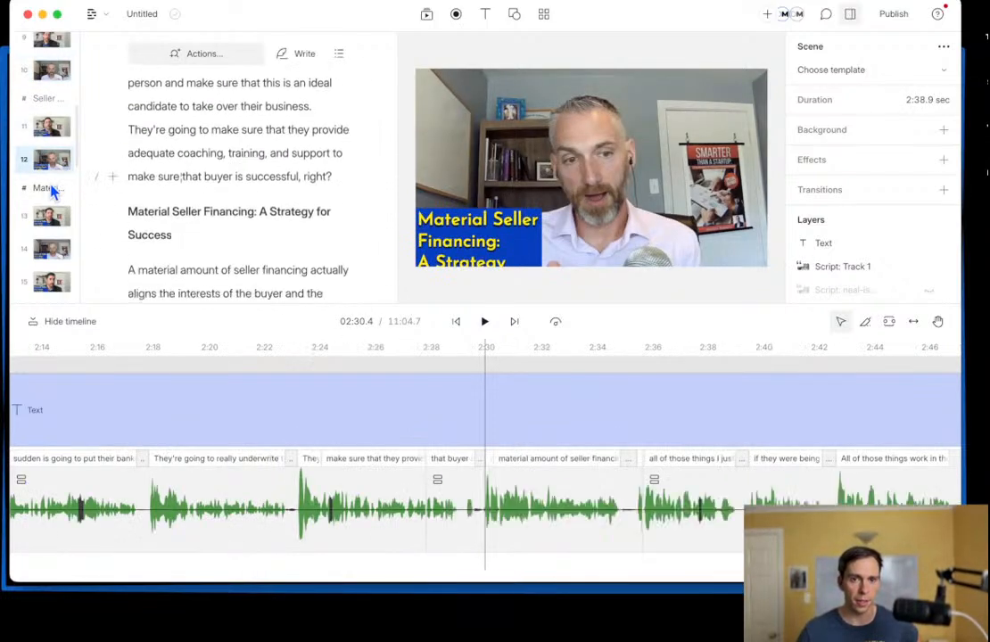
scroll(30, 163, up, 4)
click(40, 158)
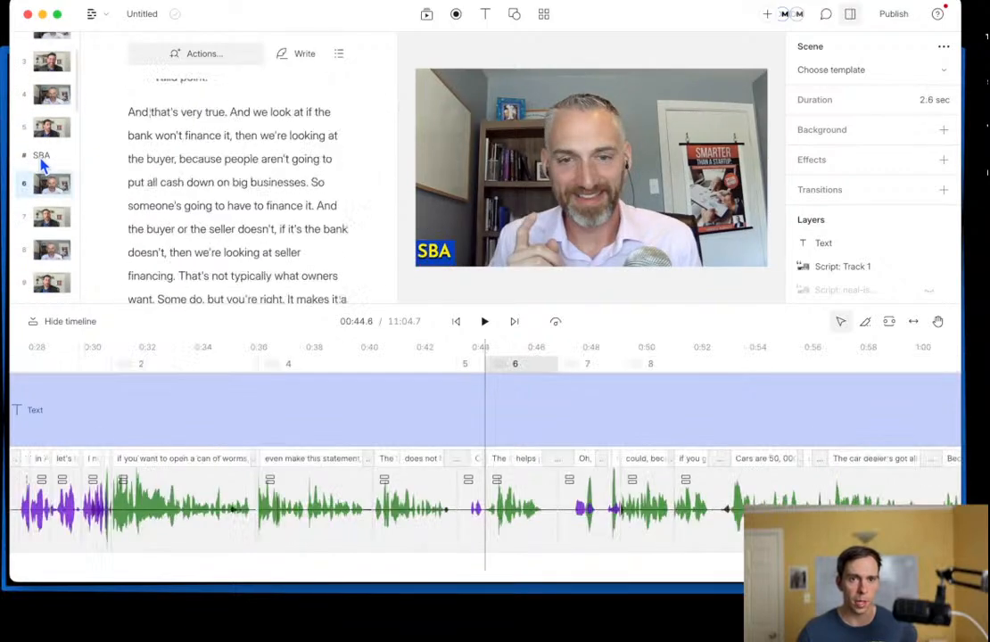
scroll(41, 164, up, 3)
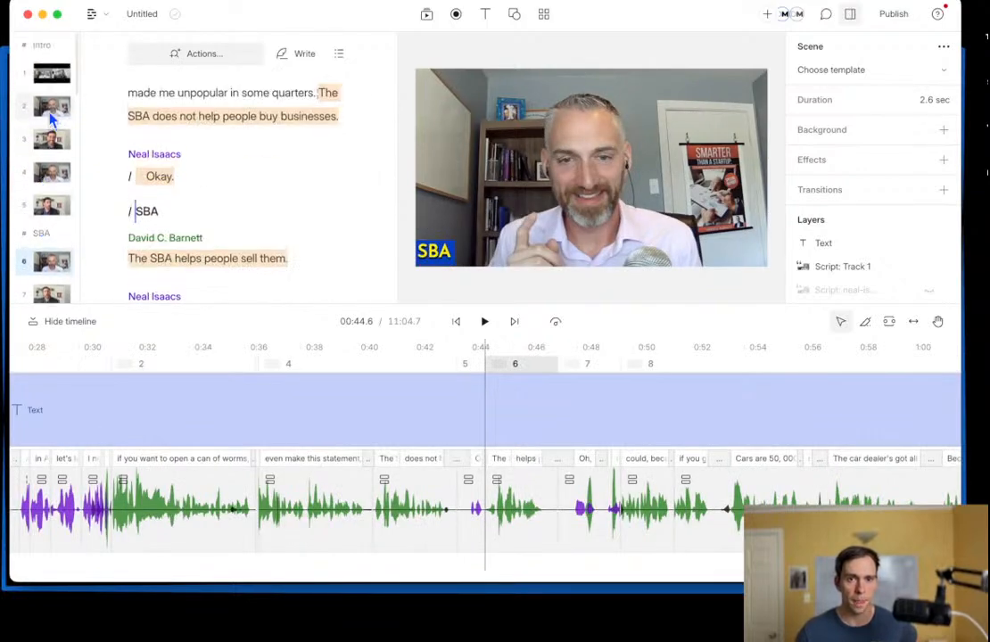
click(48, 48)
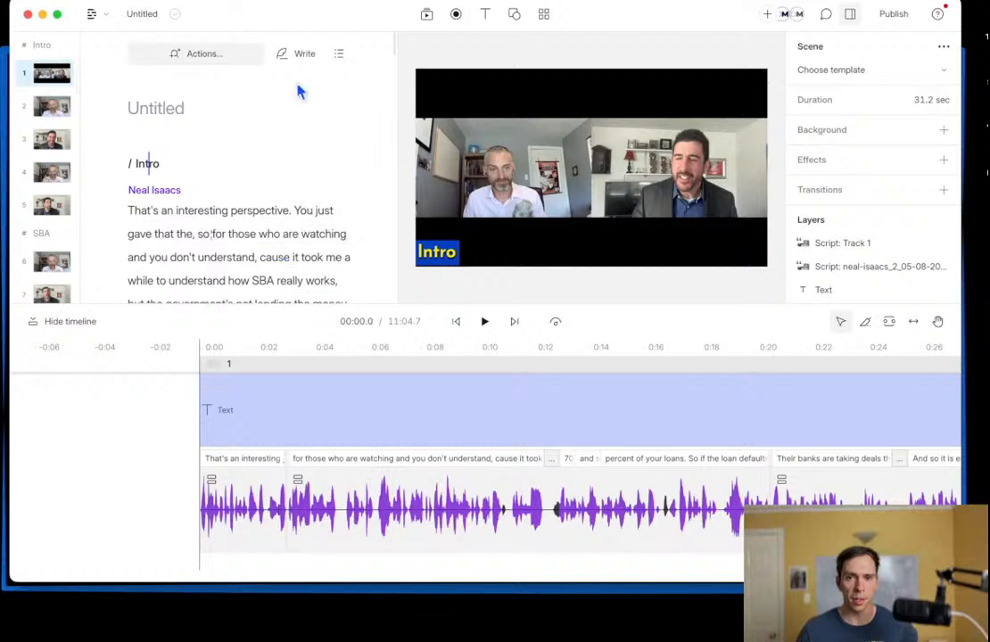
Step: Jump to the Intro and SBA markers through the script's marker outline, then return to the beginning of the script
click(340, 55)
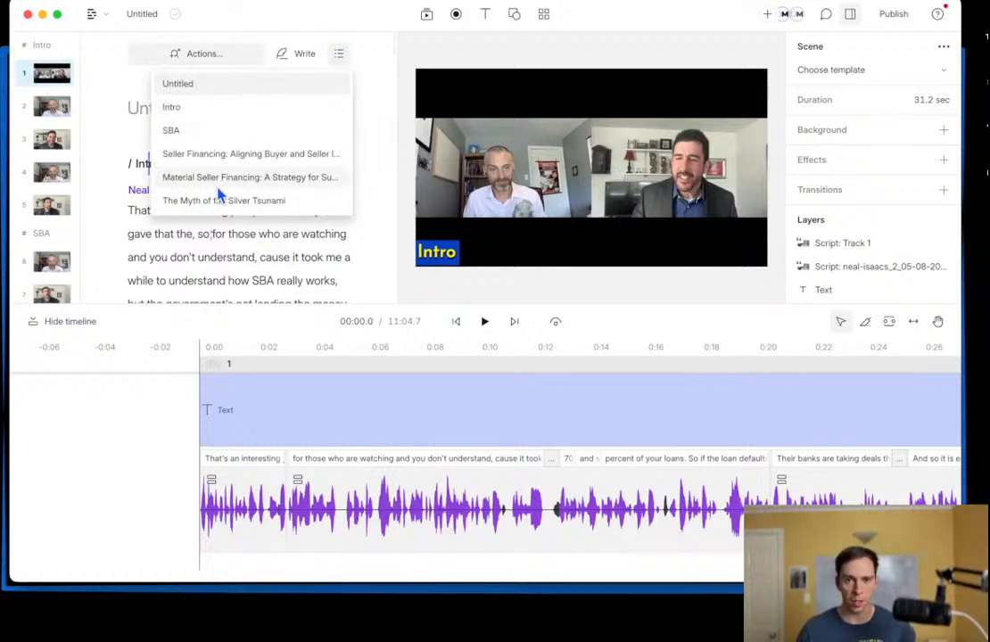
click(206, 115)
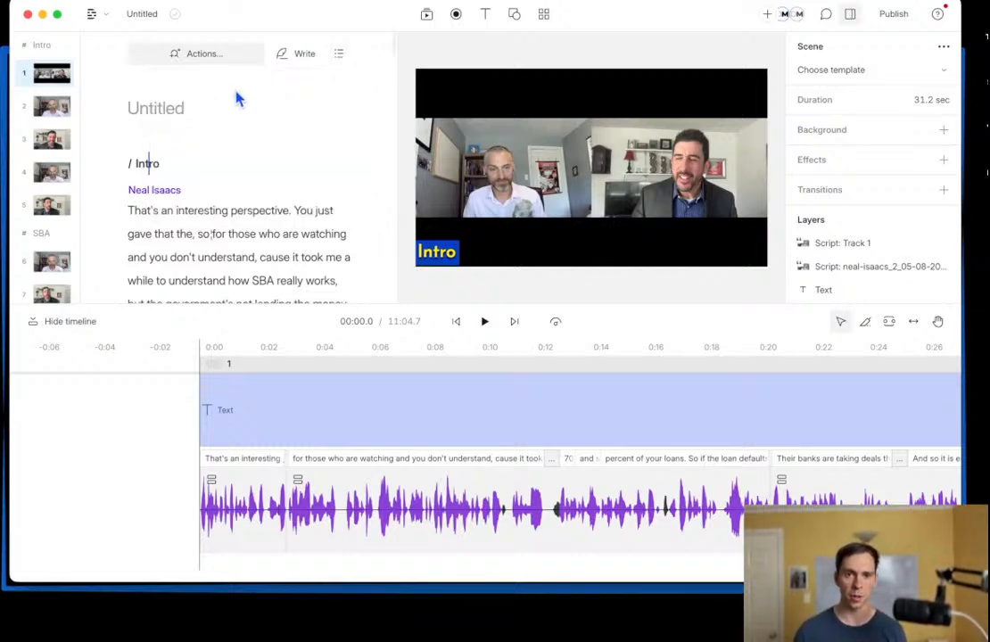
click(340, 55)
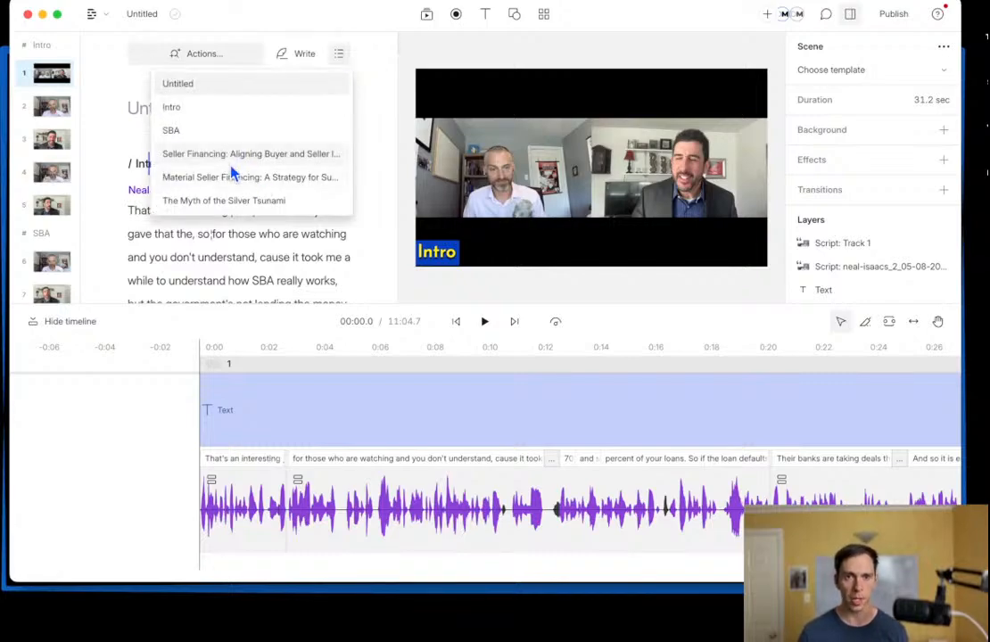
click(213, 131)
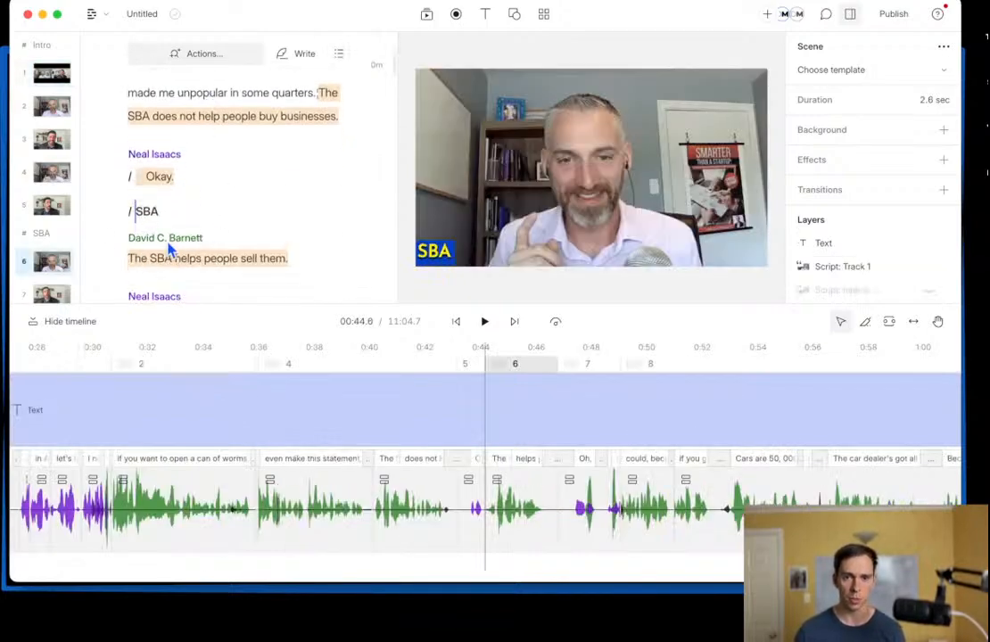
click(339, 56)
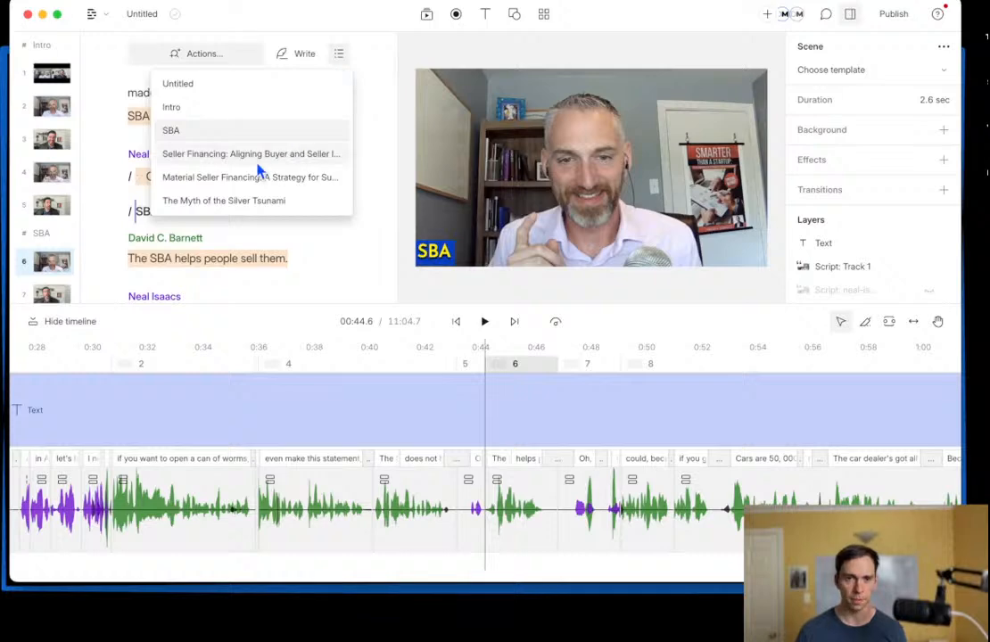
click(114, 138)
scroll(199, 162, up, 10)
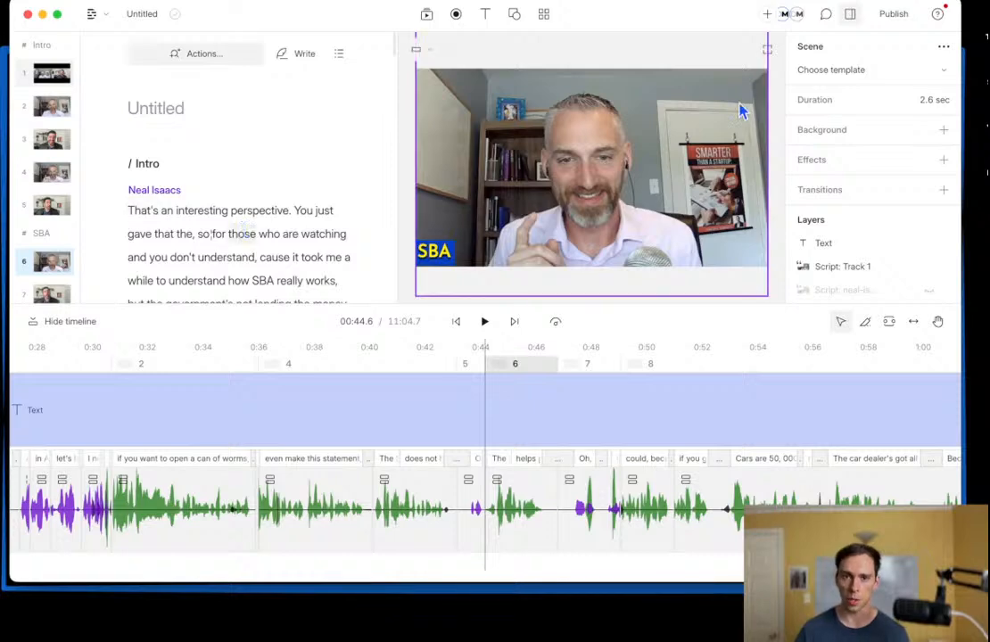
Step: Open the composition's publish settings and set the destination to YouTube
click(885, 15)
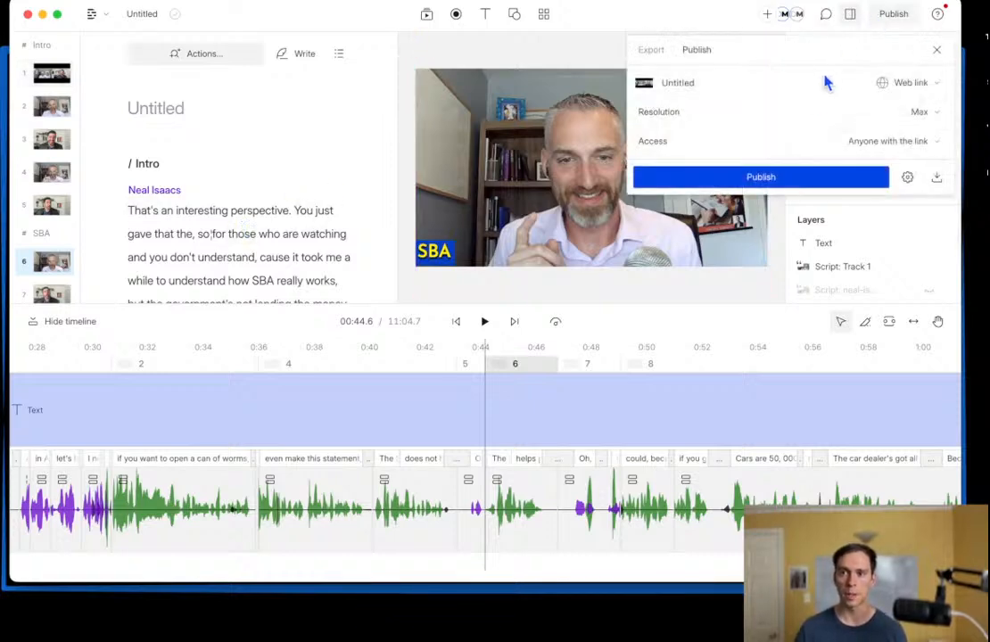
click(911, 83)
click(906, 135)
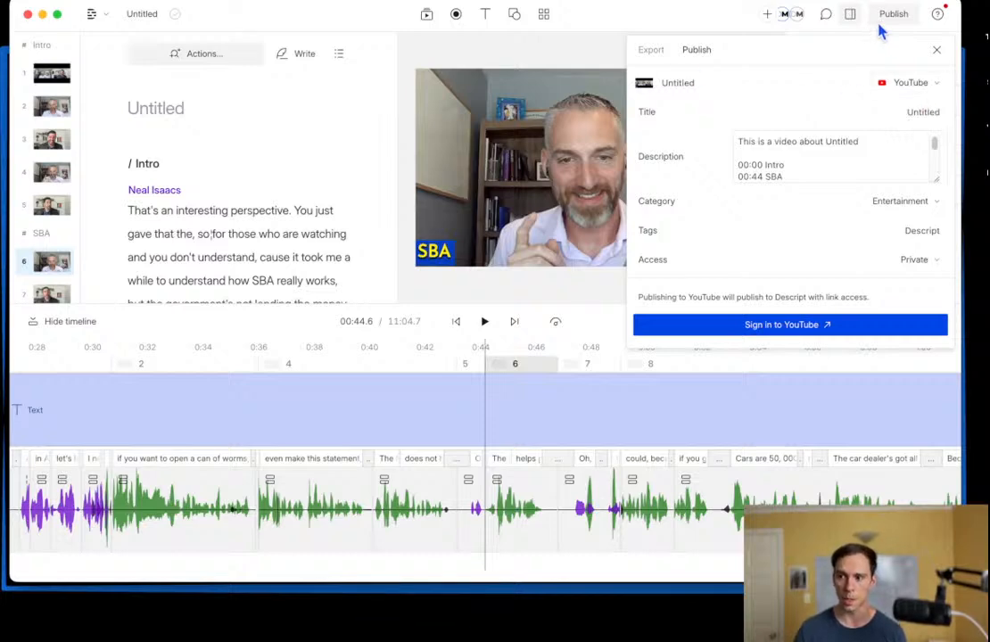
Step: Examine the YouTube description's chapter timestamps and marker names, including the Intro, SBA and Seller Financing entries
click(758, 161)
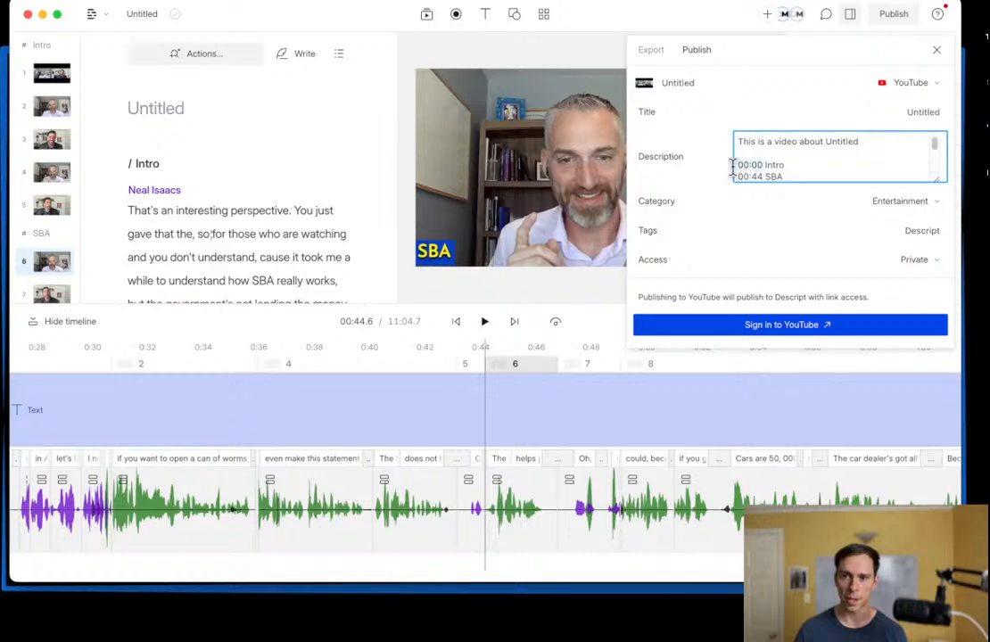
drag(767, 165, 882, 164)
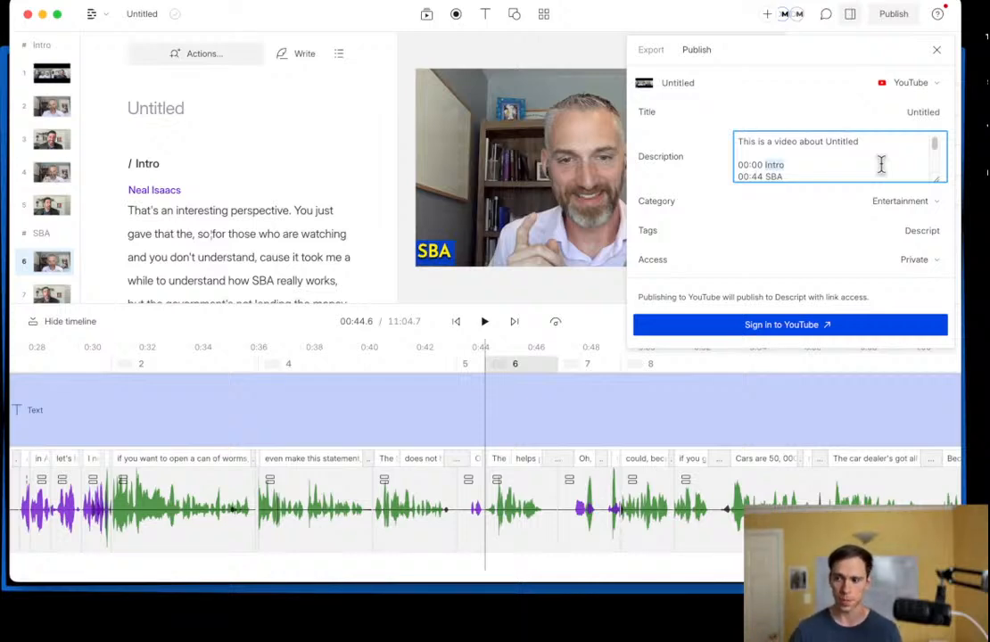
scroll(868, 164, down, 1)
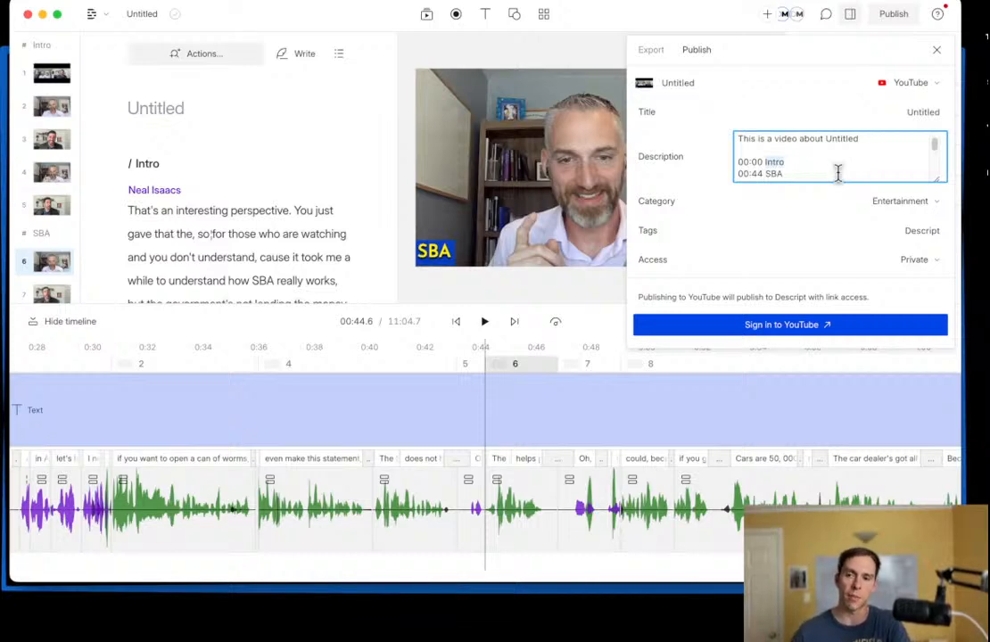
click(836, 174)
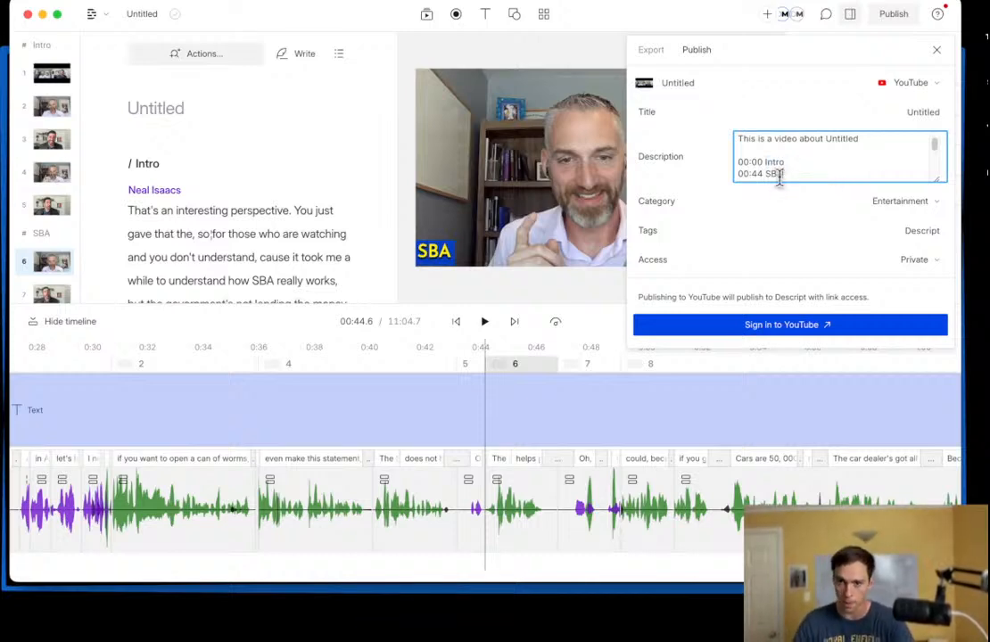
scroll(769, 163, down, 1)
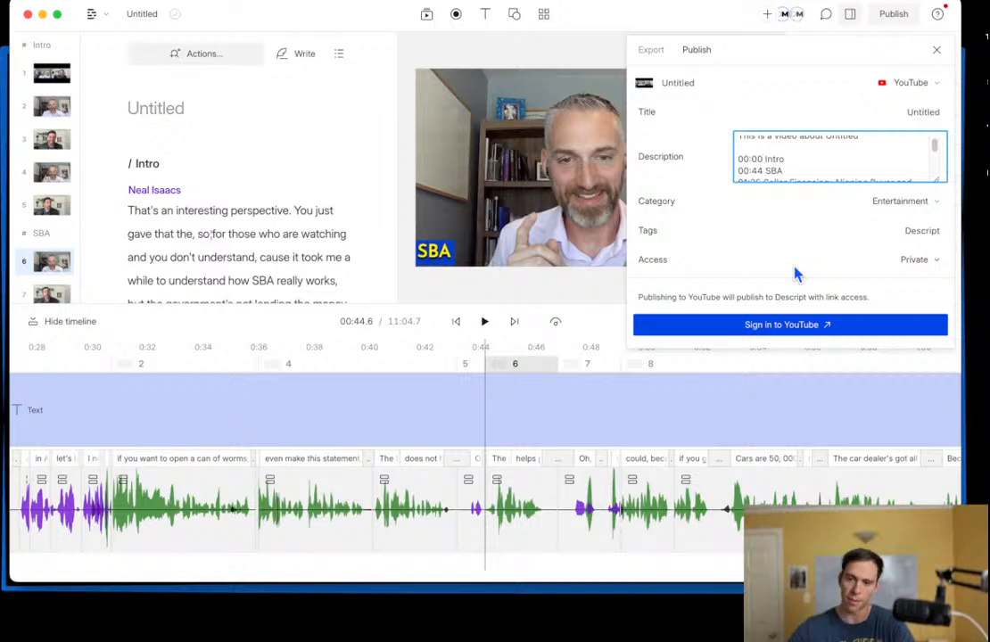
scroll(803, 174, down, 1)
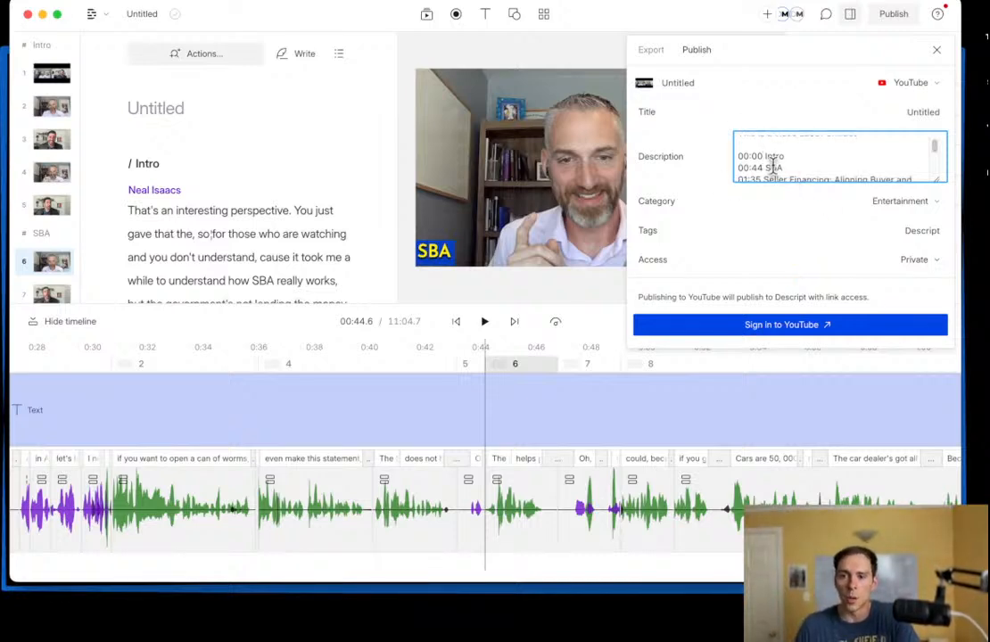
drag(764, 168, 792, 169)
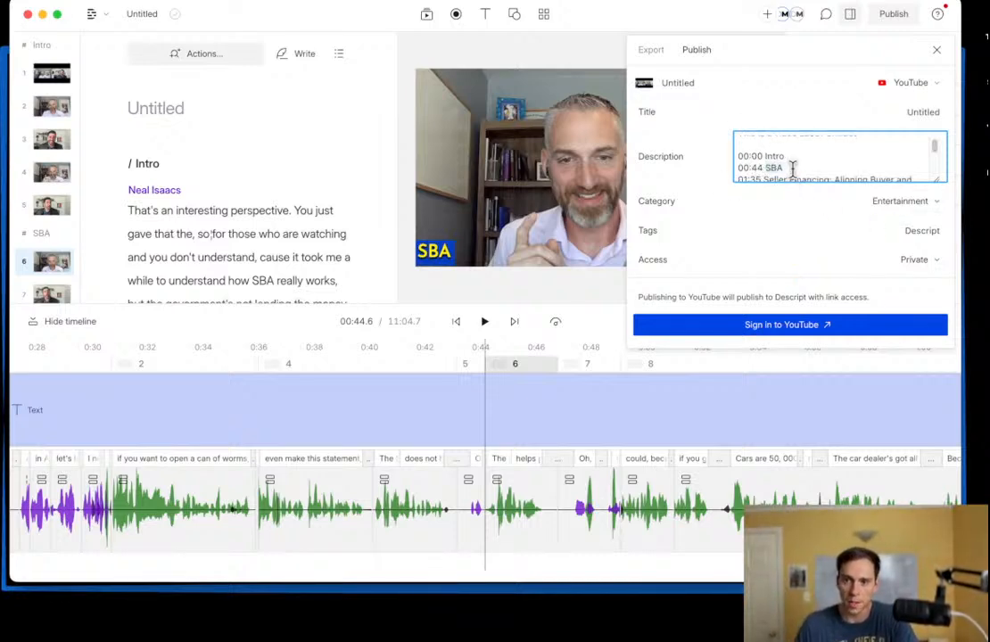
scroll(792, 169, down, 1)
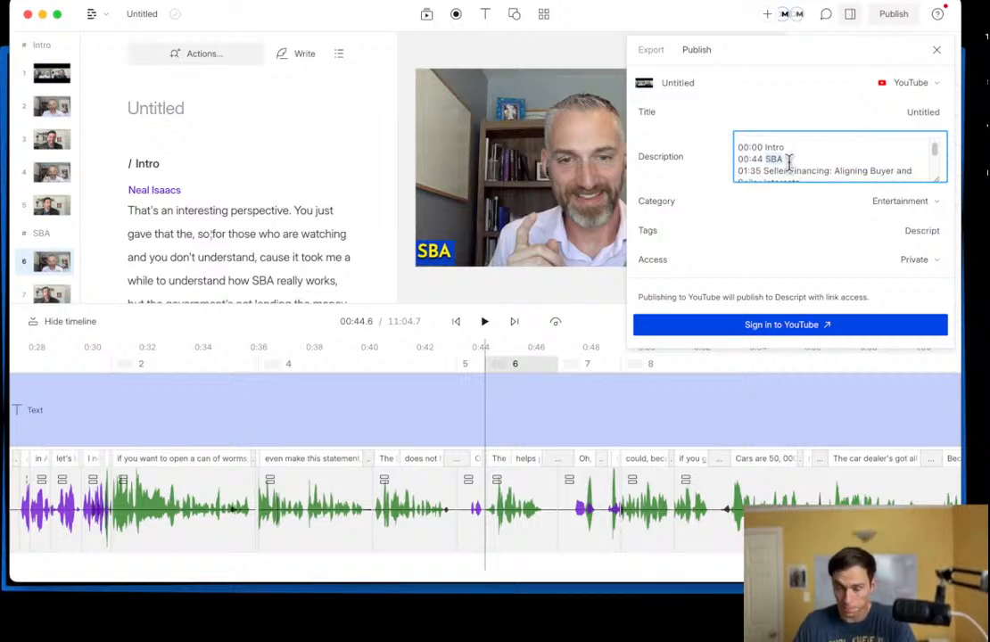
drag(738, 160, 784, 162)
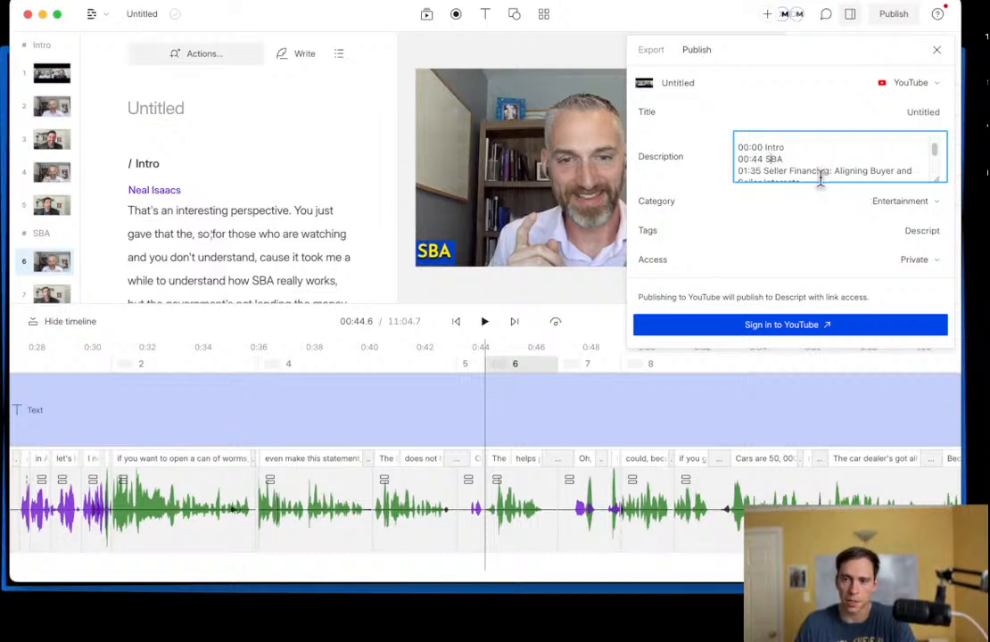
Step: Review the remaining YouTube chapter entries down to The Myth of the Silver Tsunami, return to the description's beginning, and close the publish settings
scroll(802, 146, down, 1)
scroll(798, 146, up, 1)
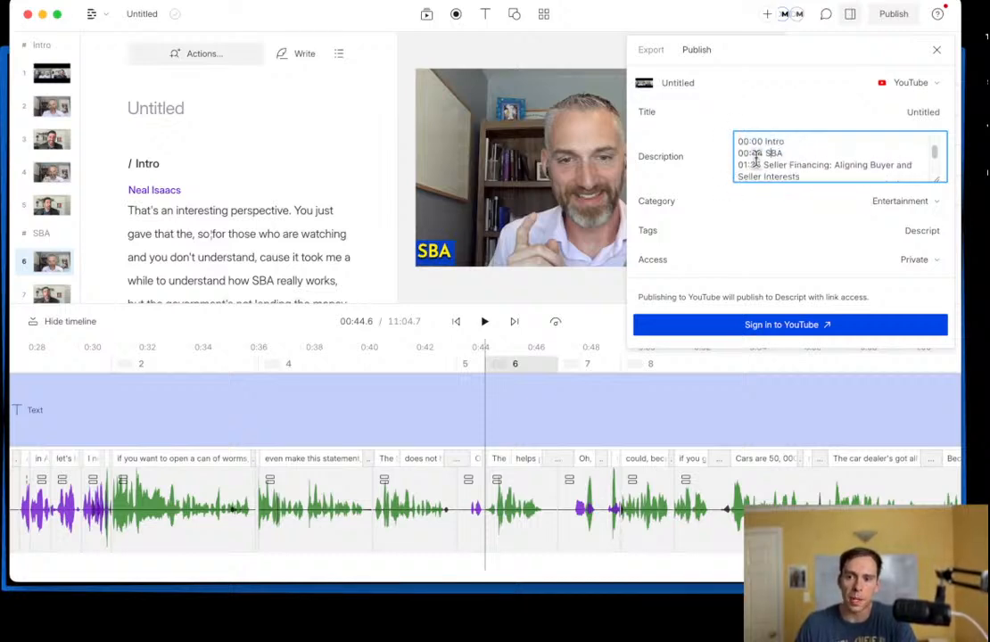
scroll(789, 160, down, 2)
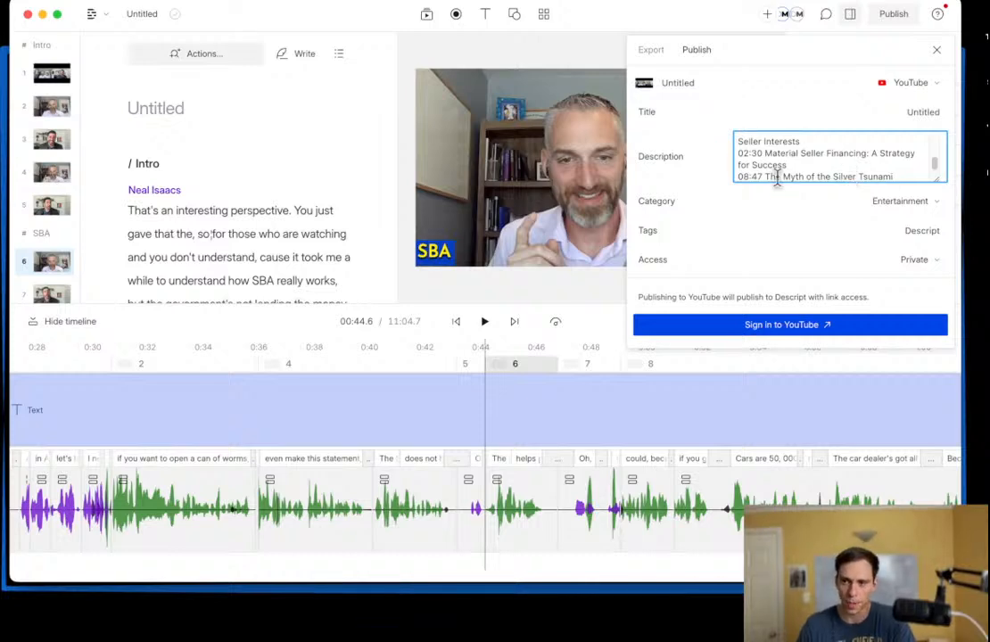
scroll(776, 175, up, 5)
click(845, 154)
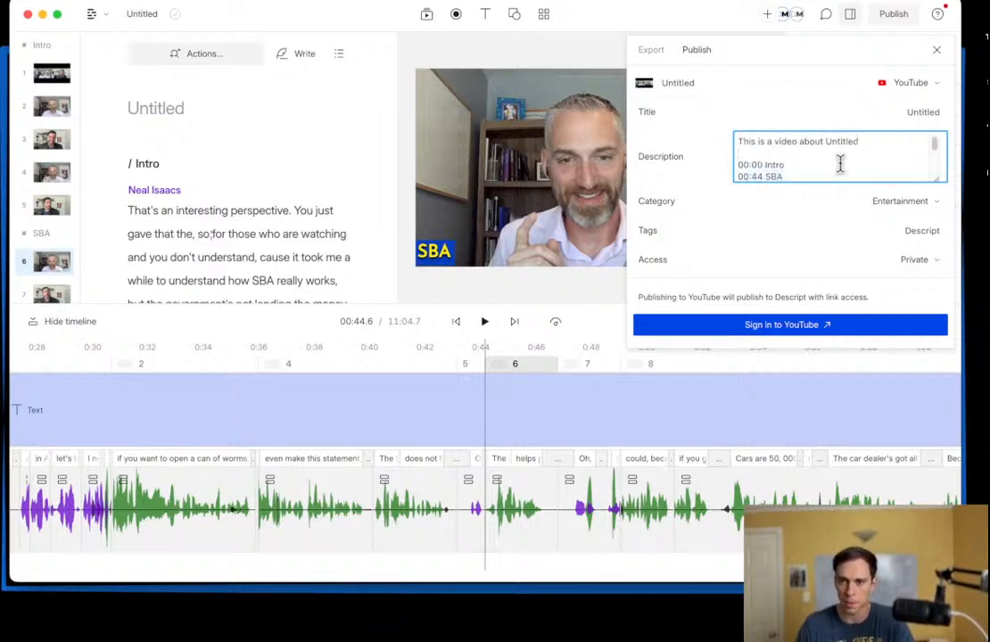
click(936, 50)
Step: Go to the Intro marker, inspect its on-screen title layer's available text types, and return to the marker text in the script
click(147, 165)
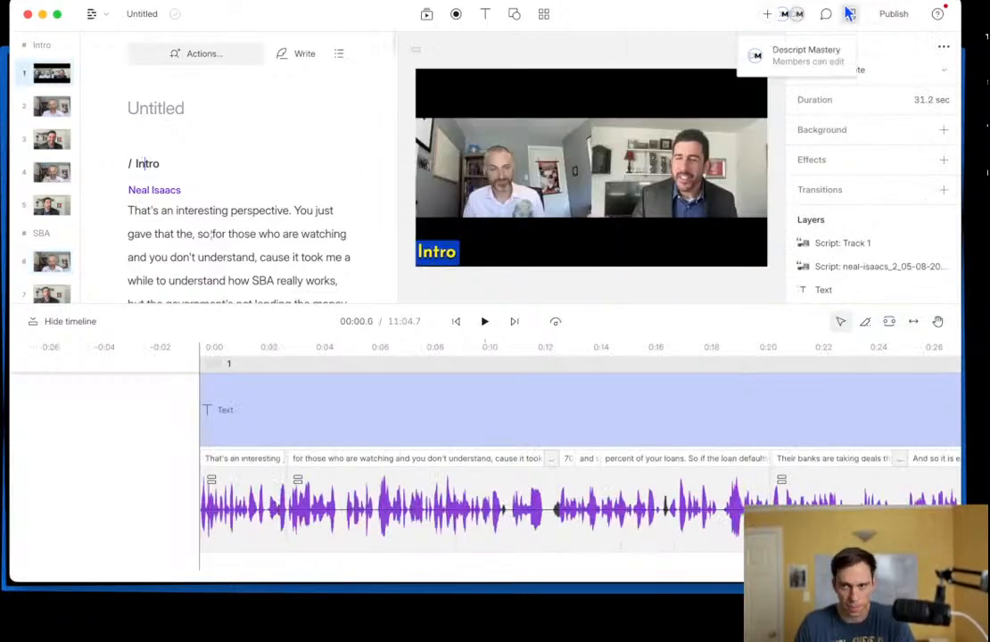
click(443, 259)
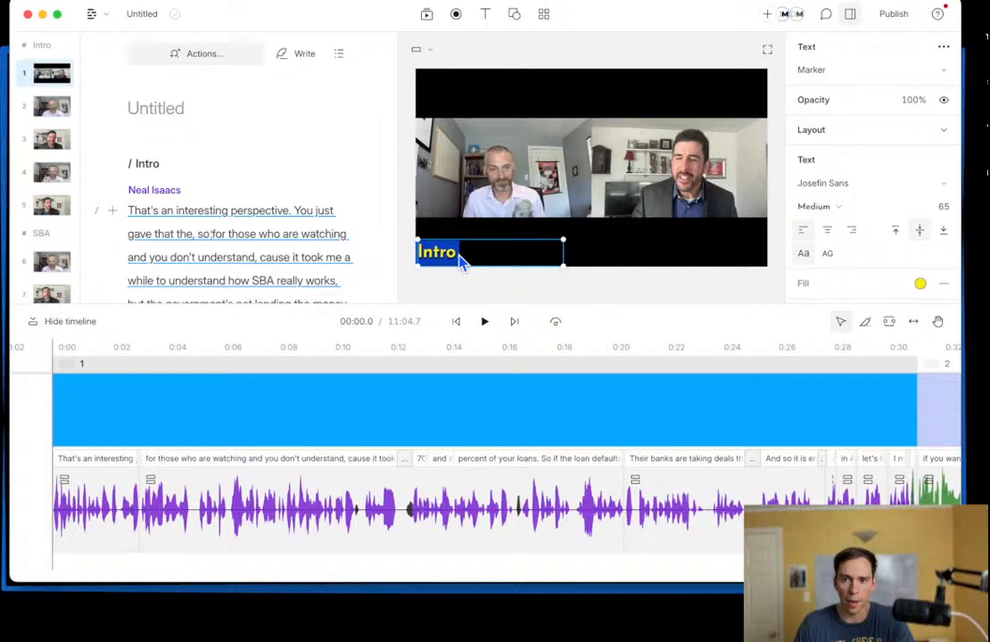
click(812, 74)
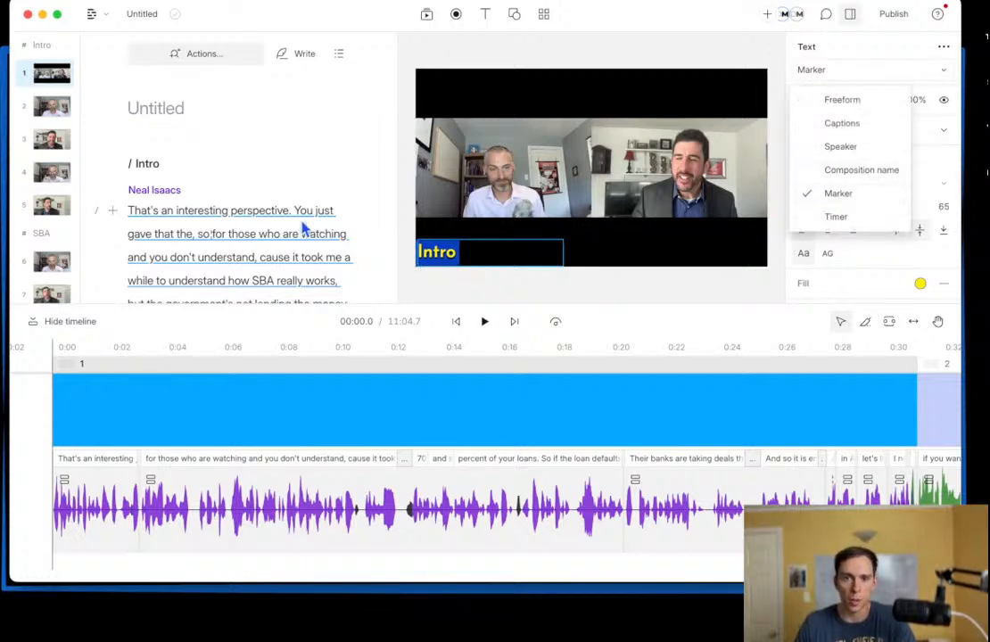
click(235, 206)
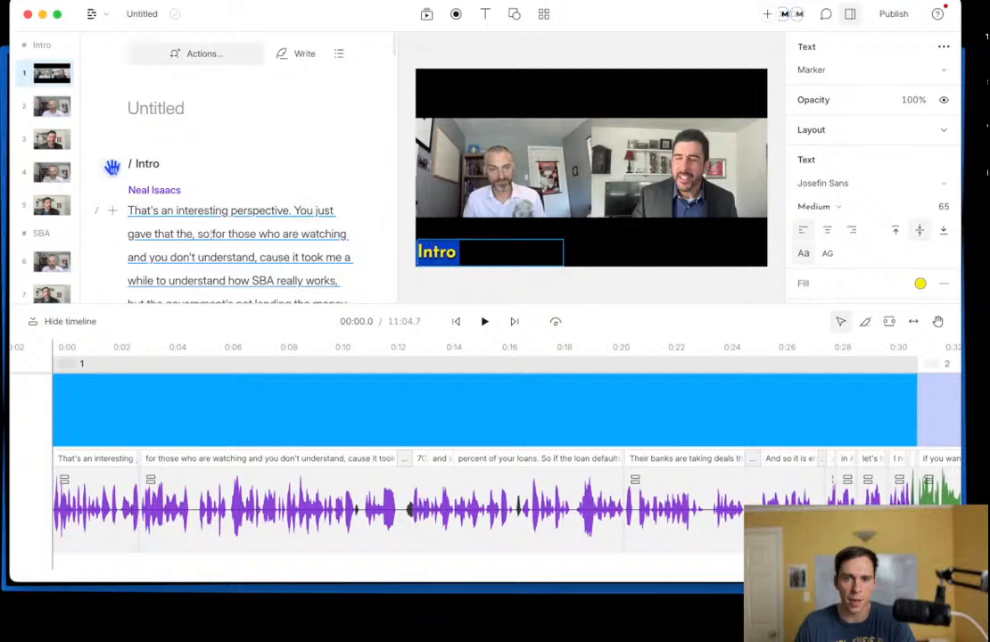
click(172, 170)
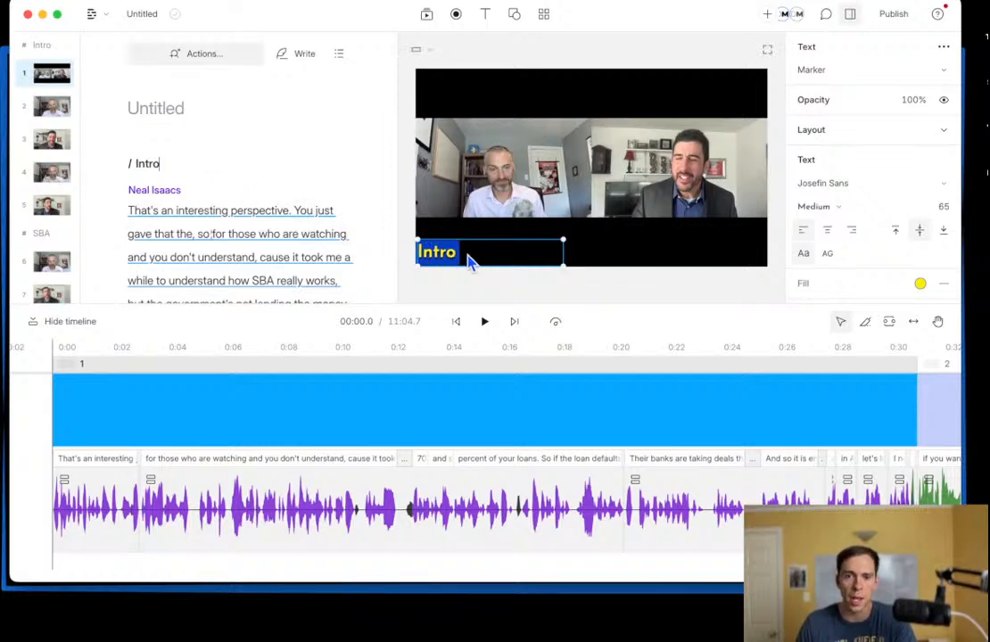
Step: Compare the on-screen marker title in scene 2 with the SBA marker's title and its heading in the script
scroll(366, 283, down, 2)
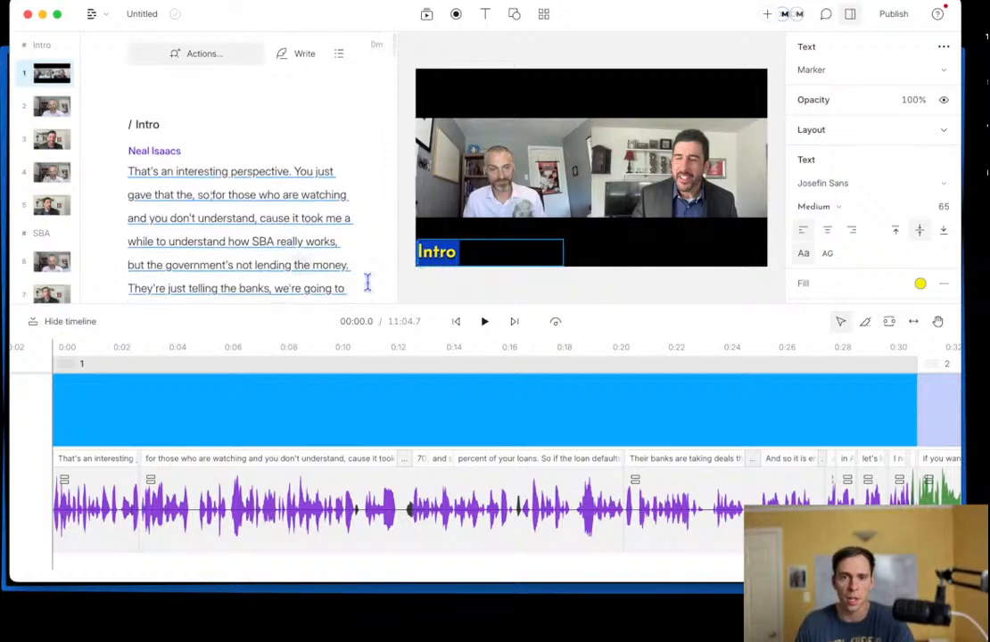
click(928, 411)
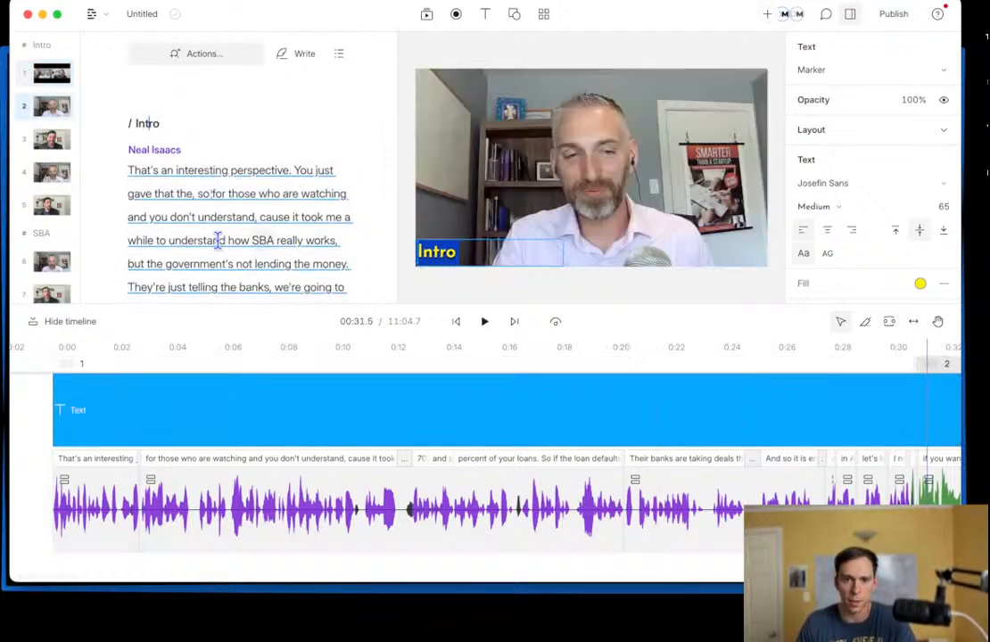
scroll(215, 239, down, 10)
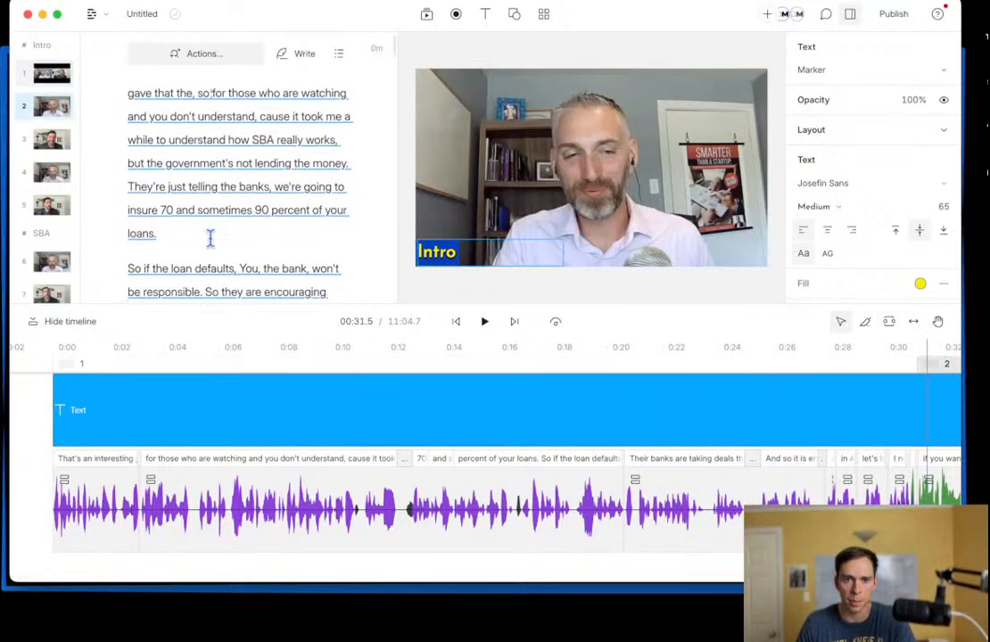
click(41, 232)
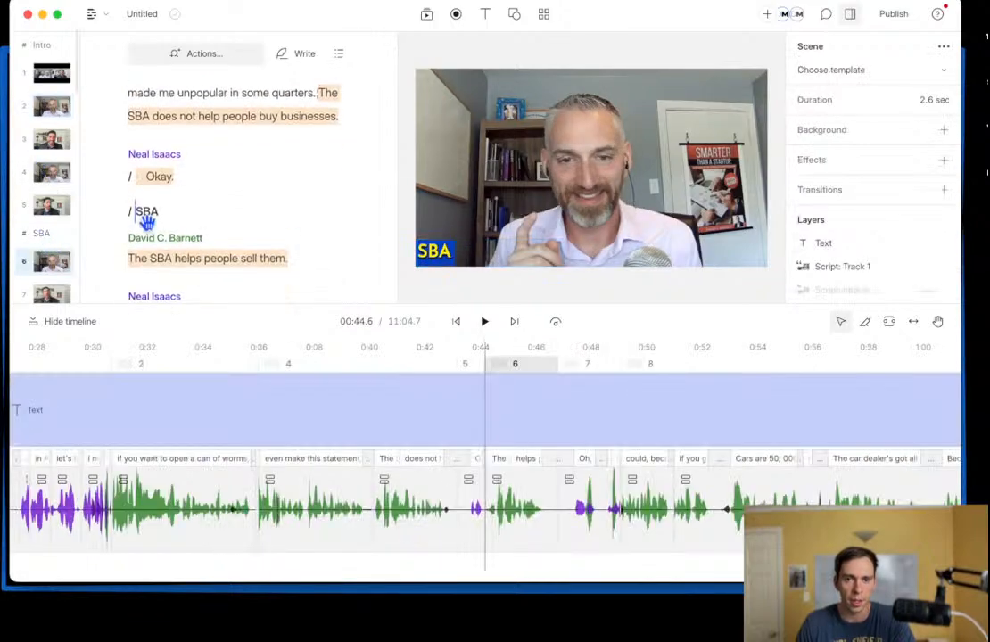
scroll(268, 229, down, 1)
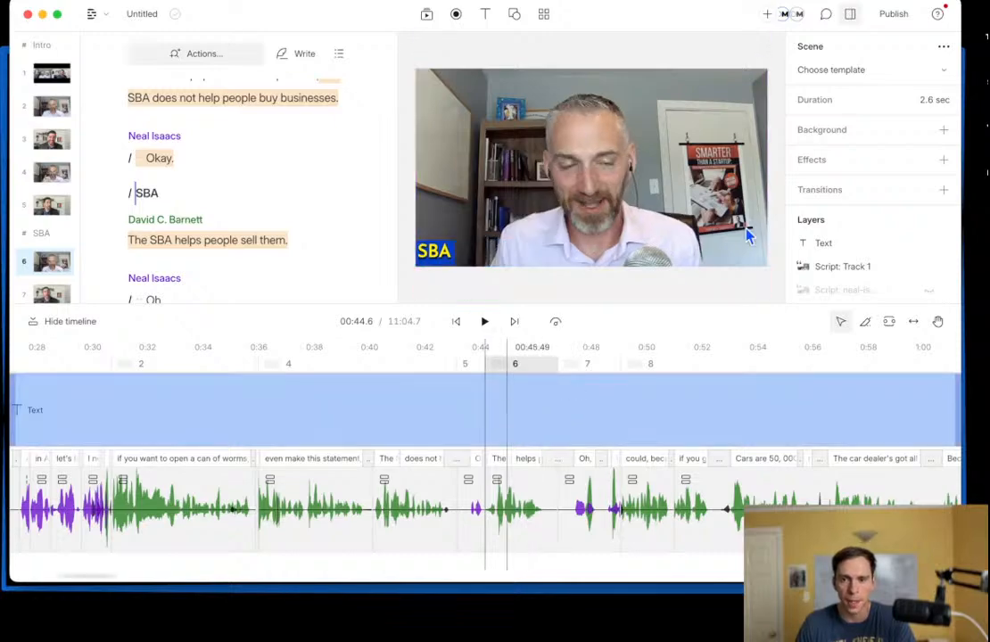
Step: Switch the marker text layer to the Timer type and scrub between about 0:42 and 1:00 to preview it
click(513, 410)
click(841, 72)
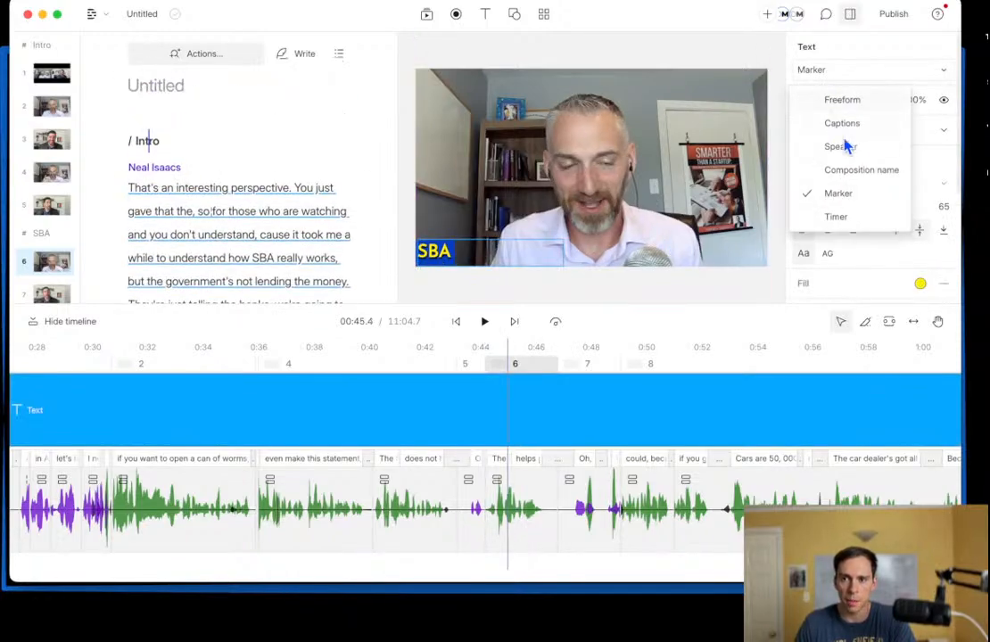
click(838, 221)
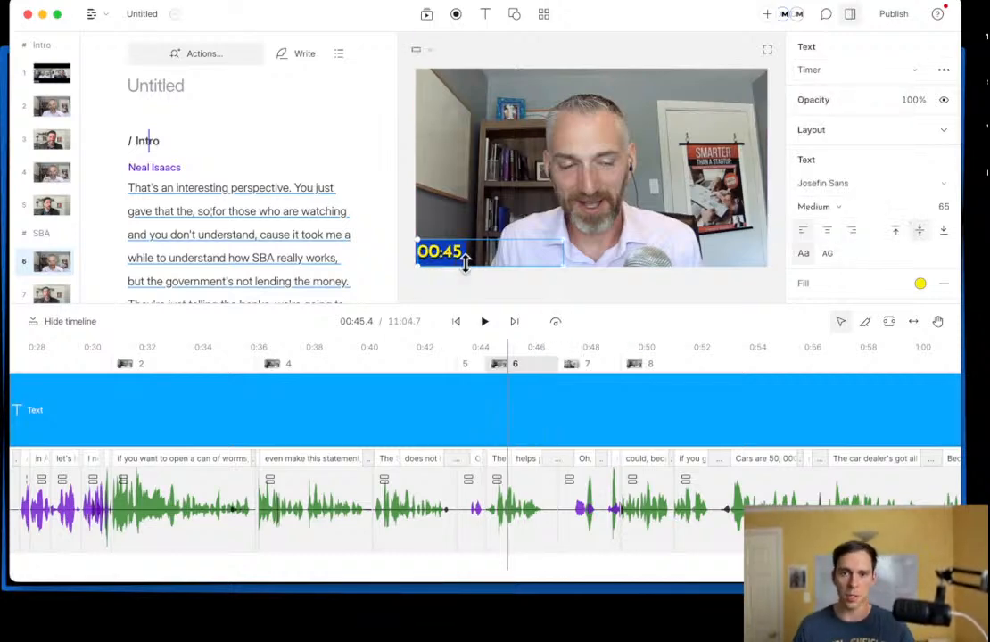
drag(508, 354, 917, 353)
click(407, 348)
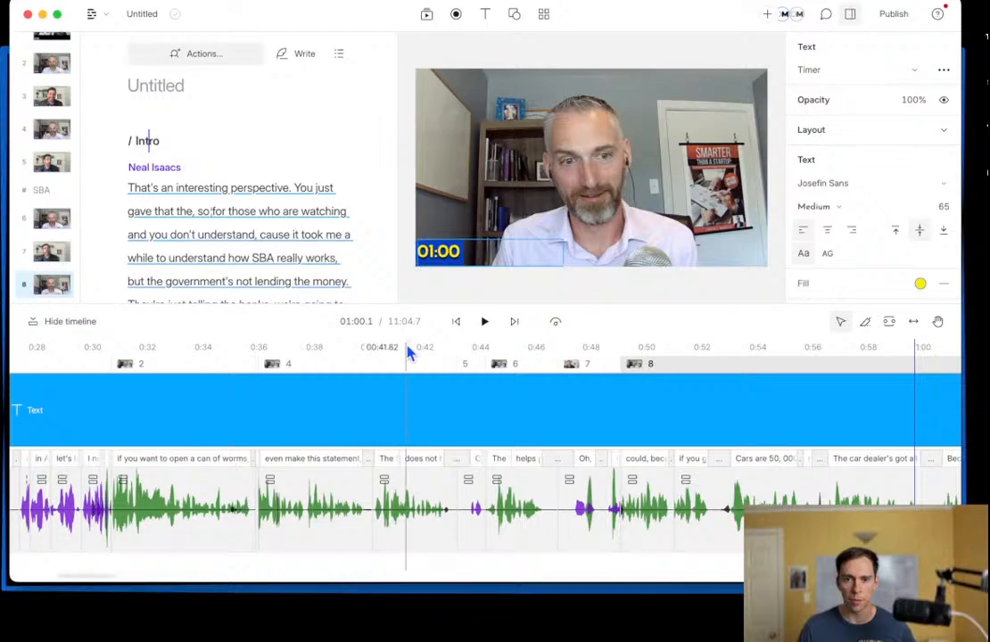
drag(413, 354, 830, 355)
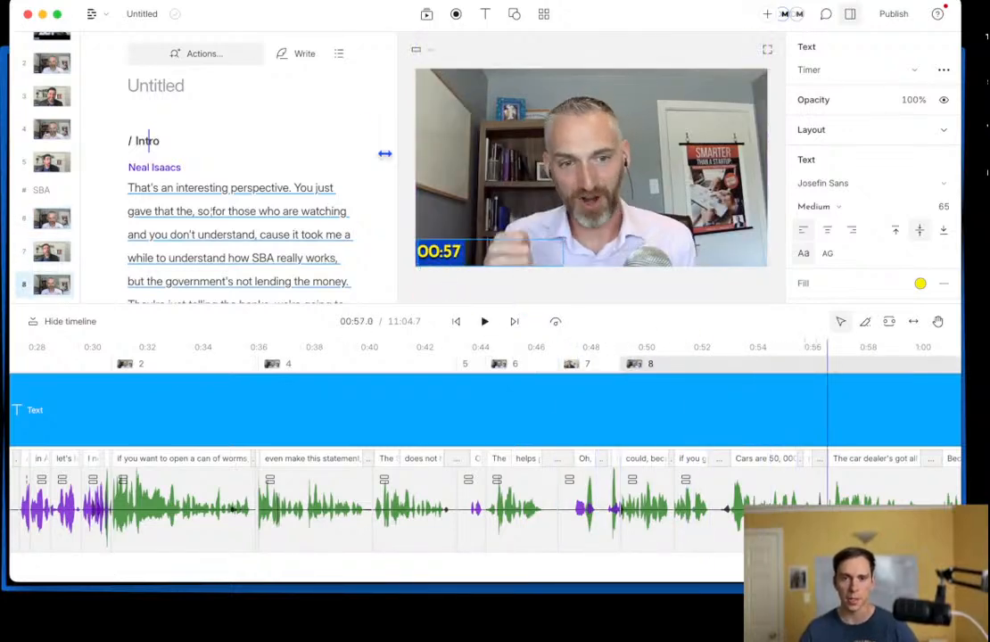
Step: Enable multiple compositions for the project and create a new untitled composition
click(142, 13)
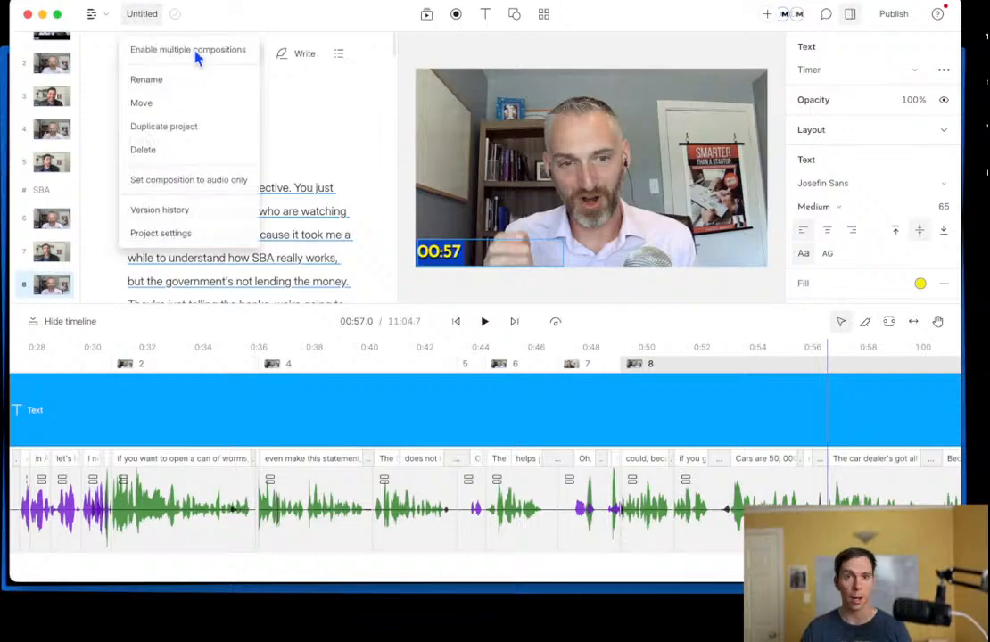
click(196, 50)
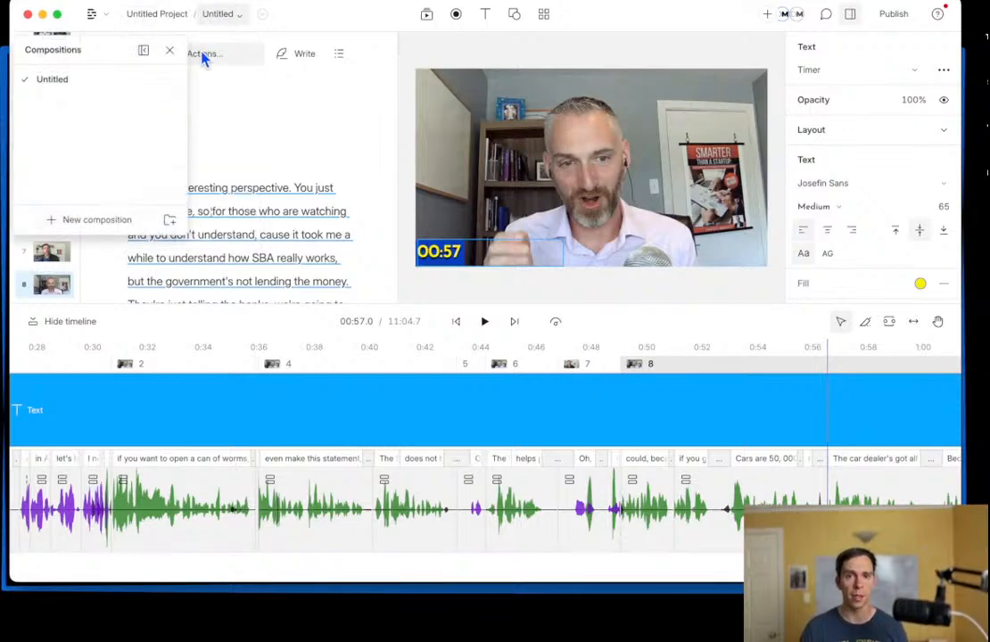
click(107, 219)
key(Return)
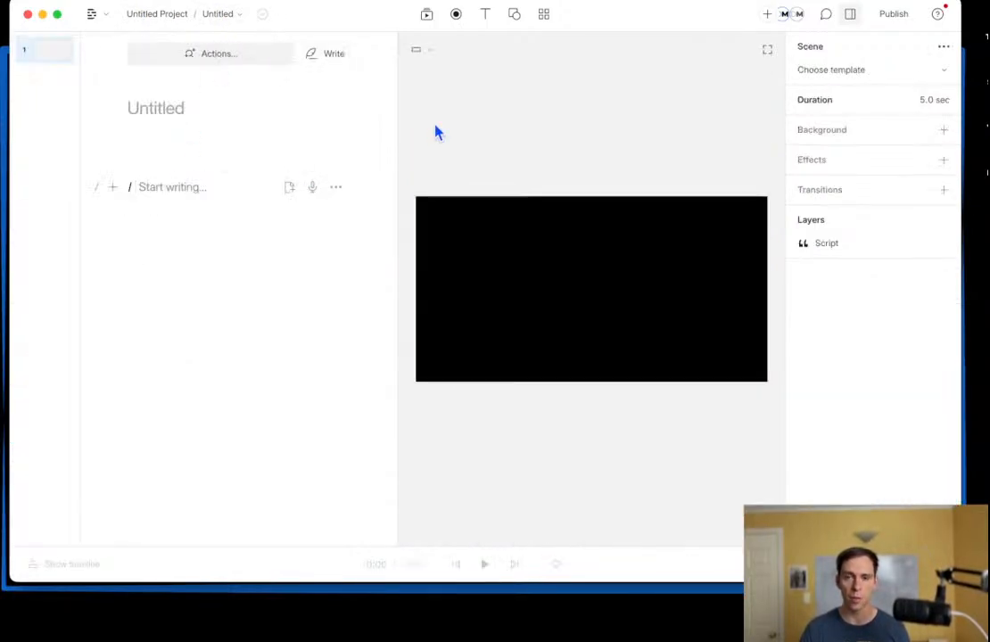
Step: Apply the Pushups layout from the MFM Summer Challenge template to the new composition
click(543, 15)
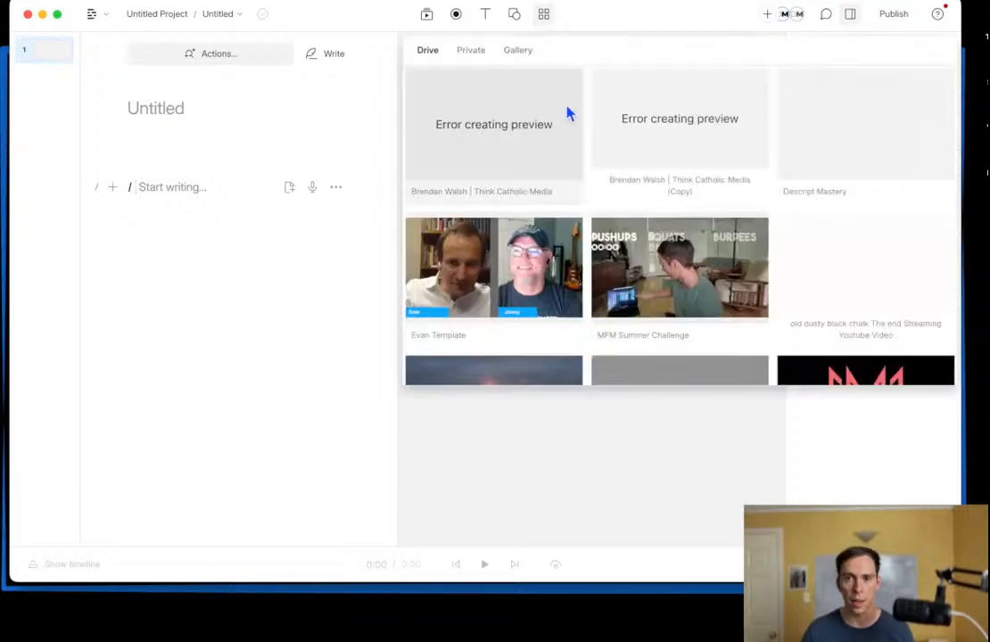
scroll(630, 223, down, 1)
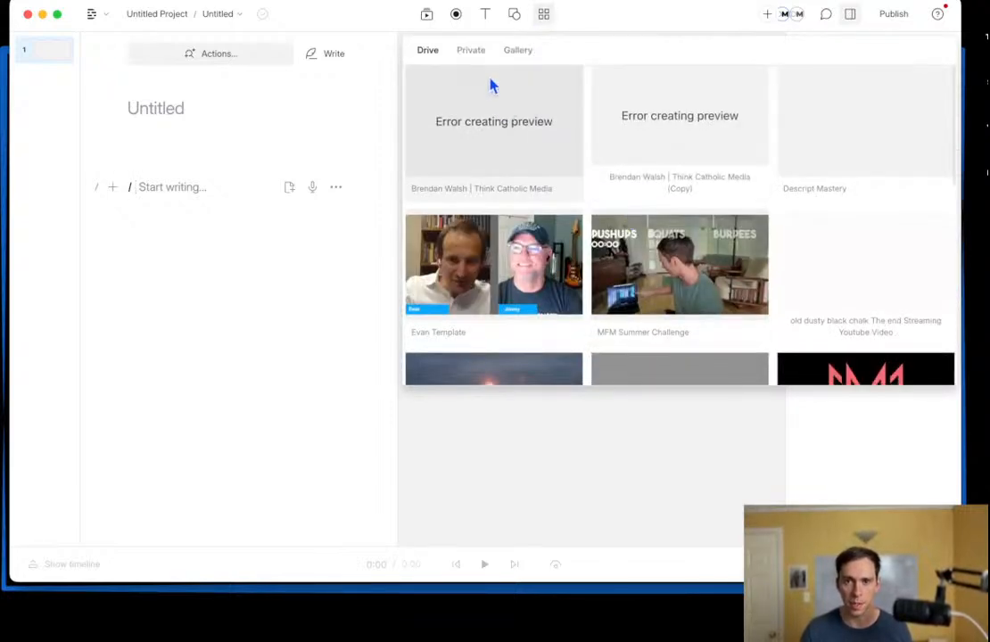
click(633, 261)
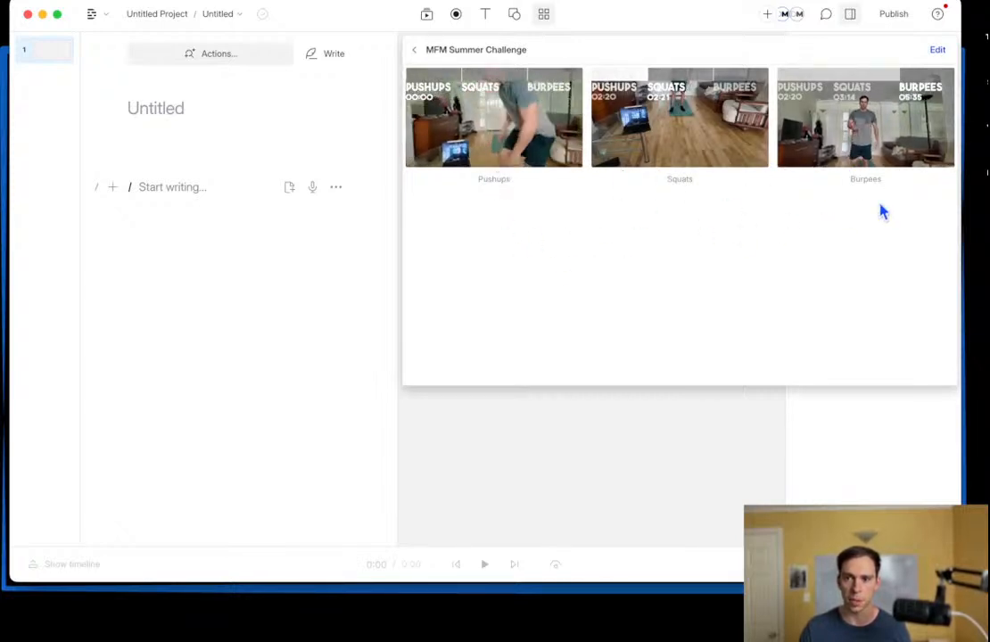
click(414, 104)
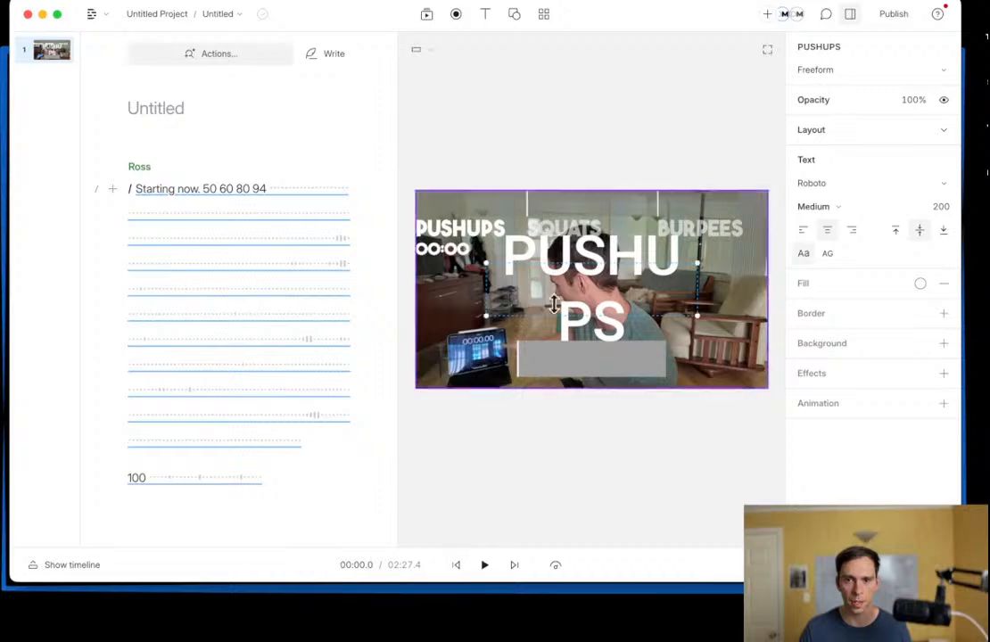
click(575, 283)
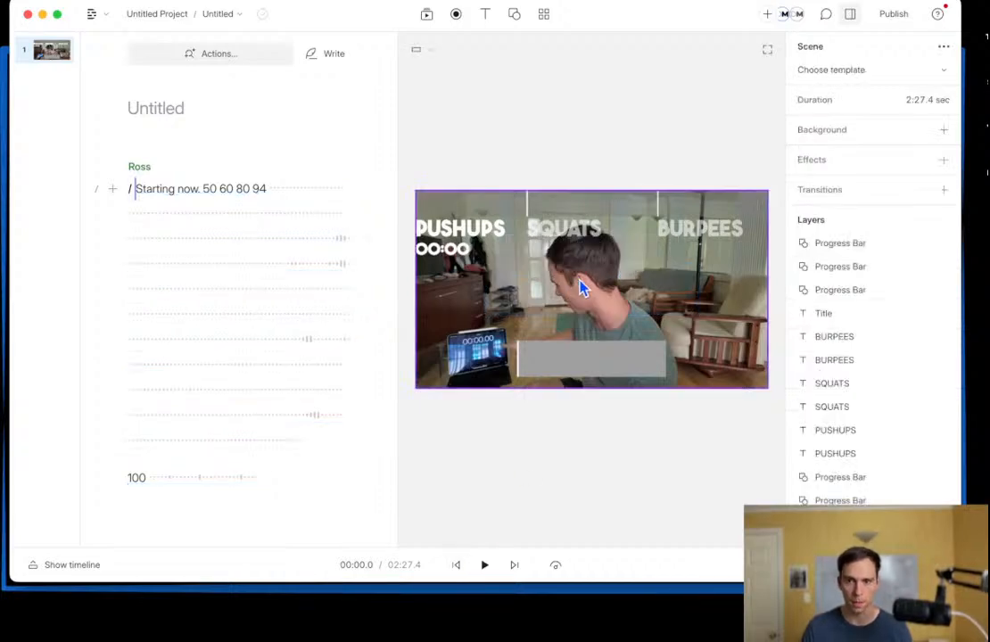
Step: Play the first few seconds of the Pushups scene to preview its timer, and return to the original interview composition
click(485, 564)
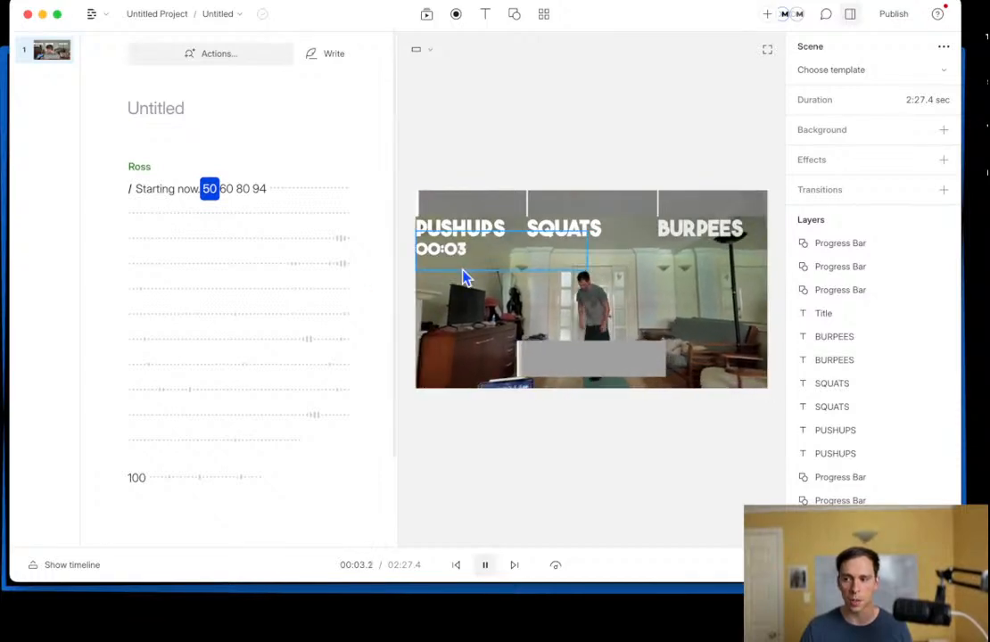
click(486, 567)
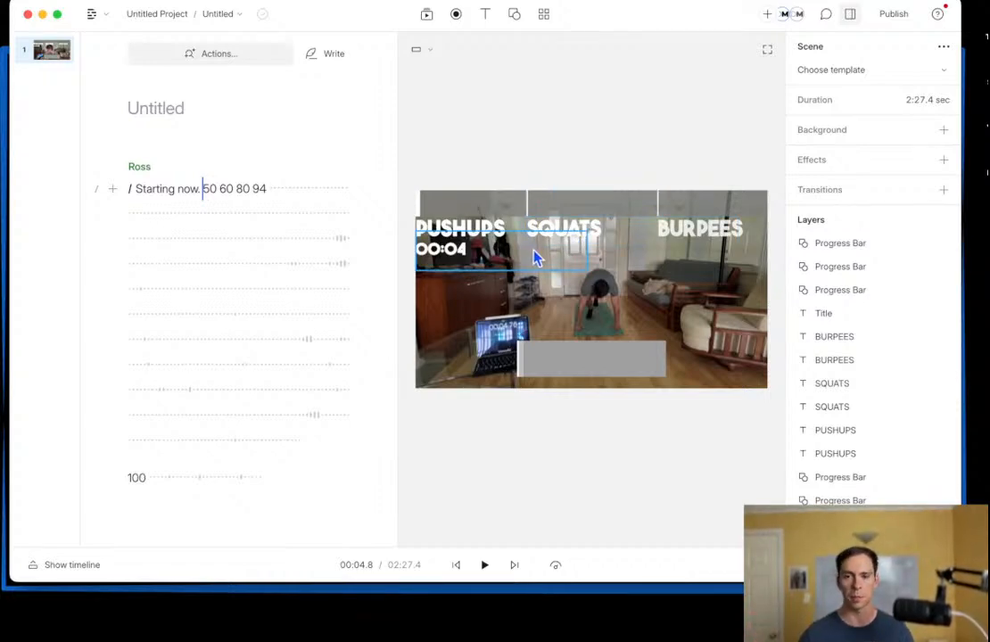
click(237, 15)
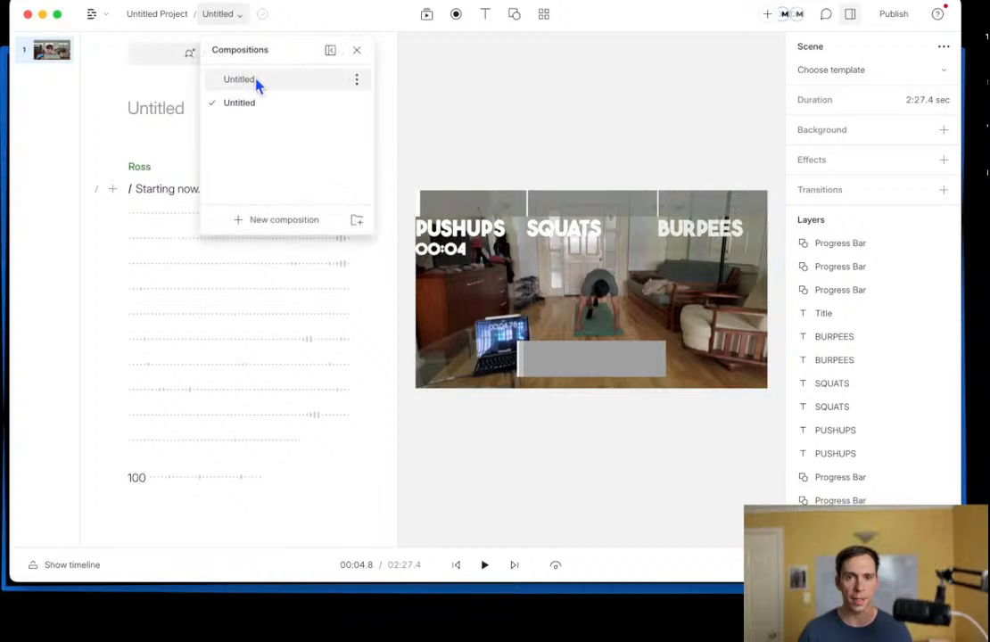
click(256, 82)
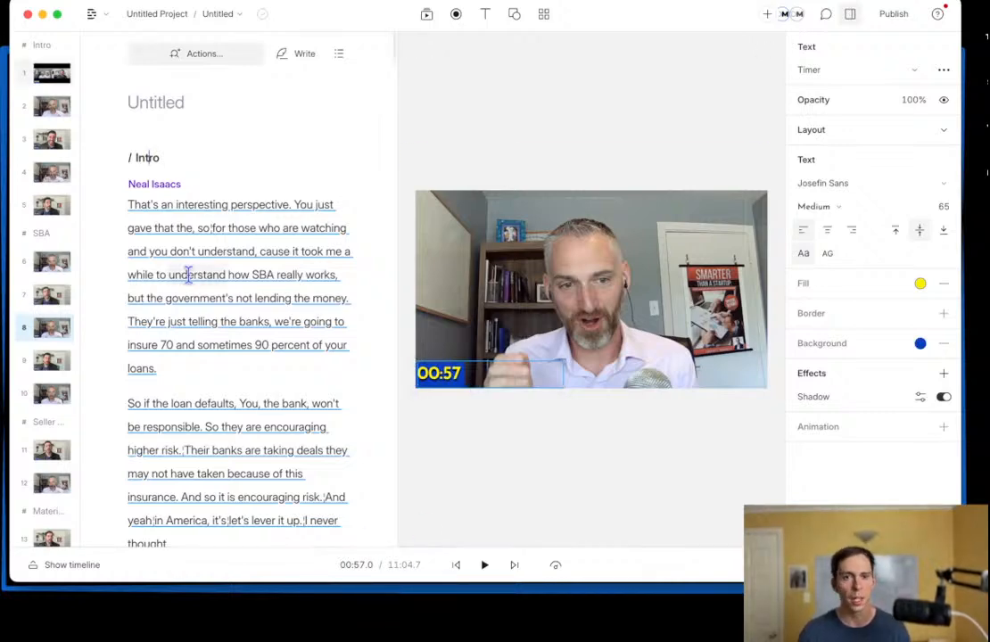
Step: Change the timer text layer in the Intro scene to Captions, and scrub the timeline to about 0:21 to preview it
click(168, 274)
click(458, 373)
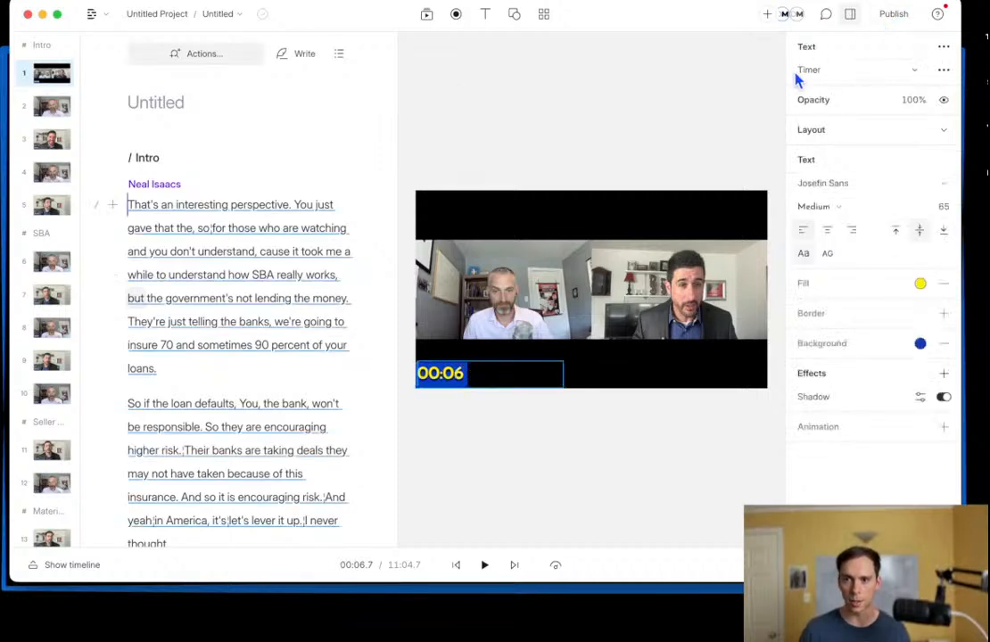
click(823, 70)
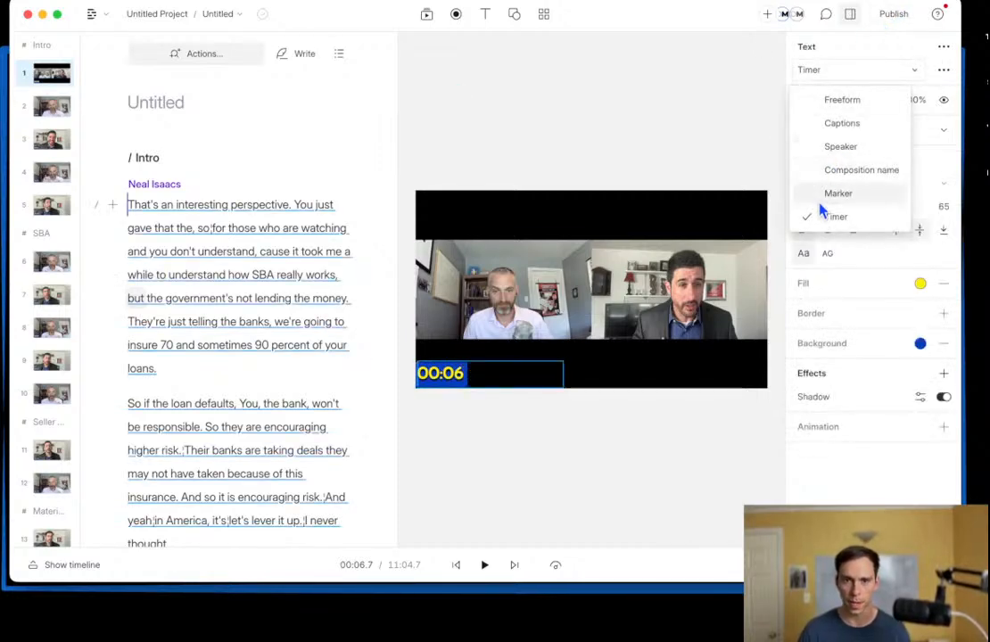
click(893, 125)
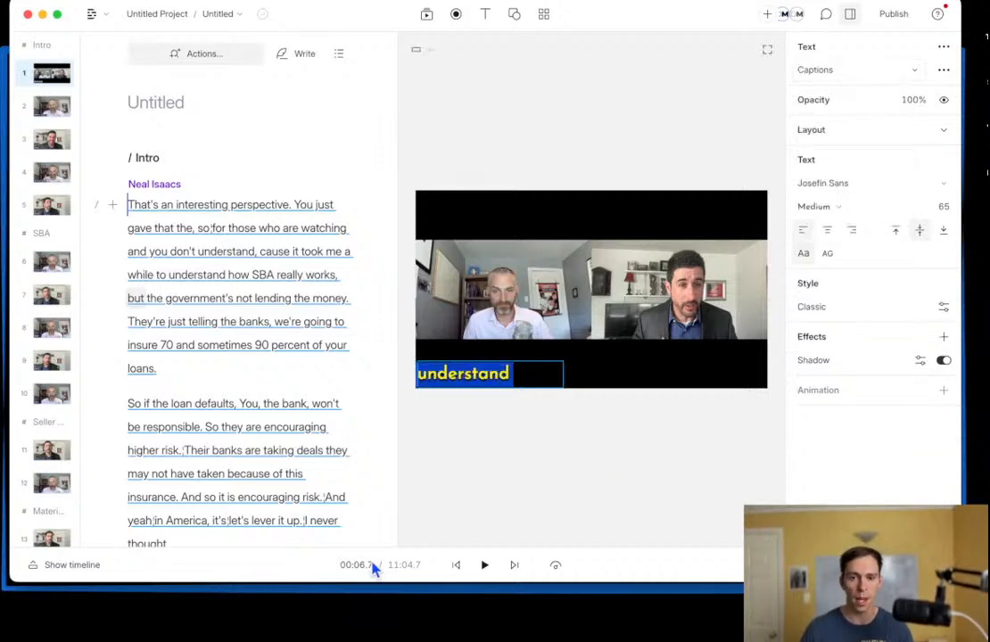
click(76, 564)
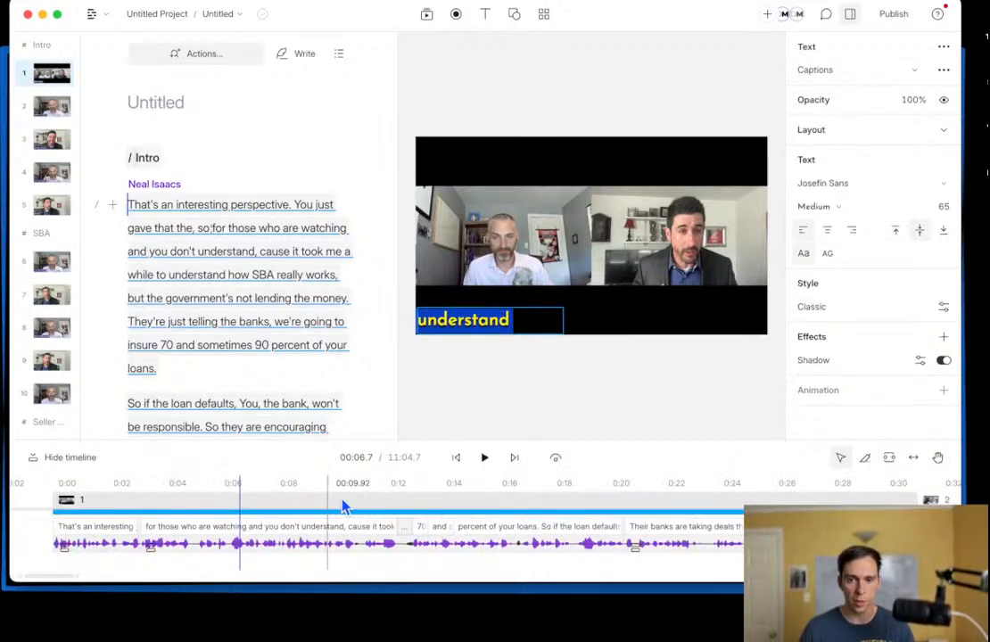
drag(343, 507, 640, 506)
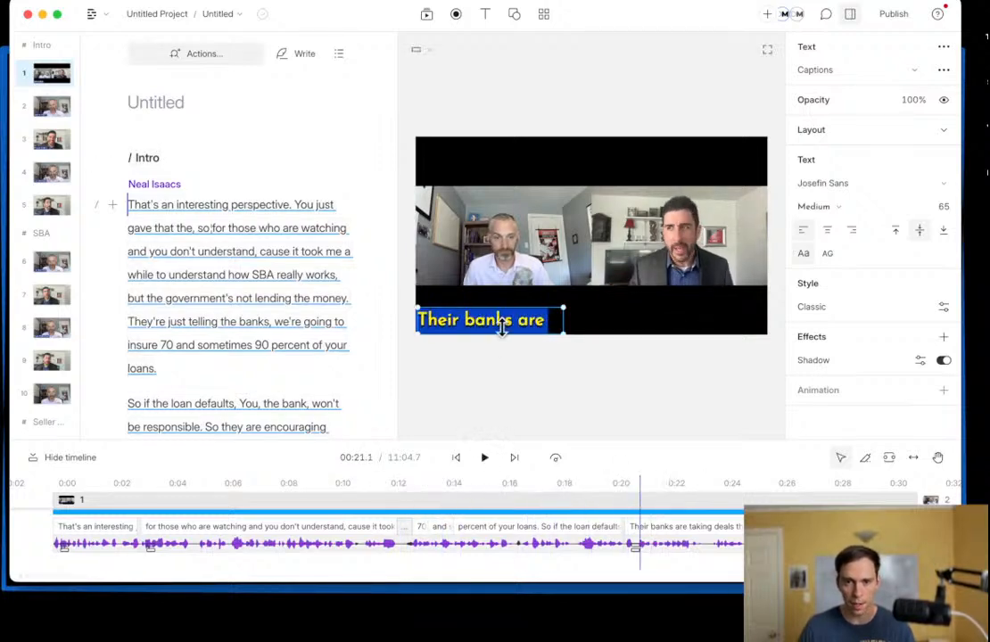
click(839, 69)
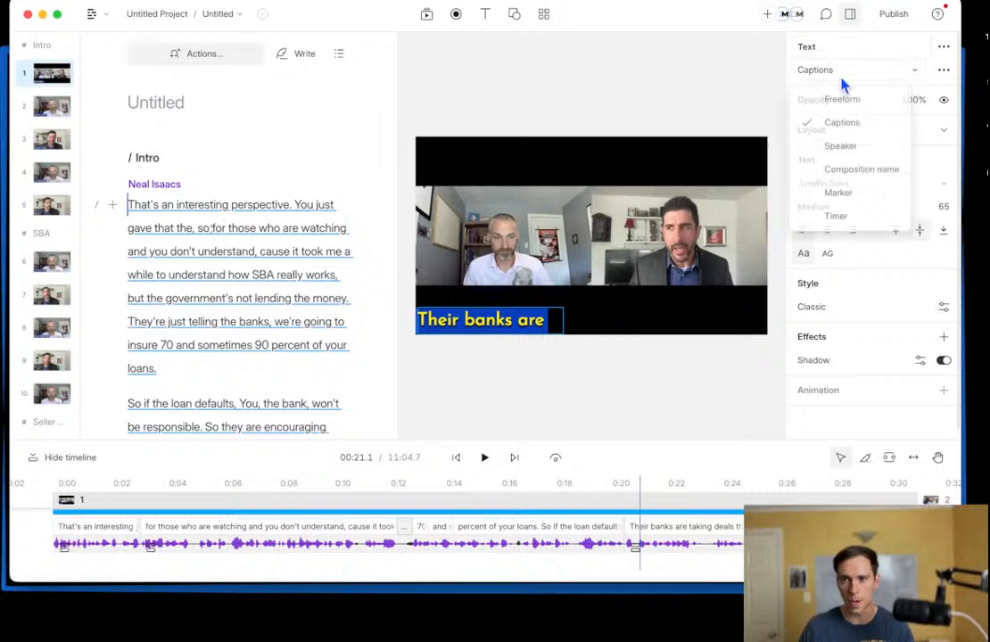
click(823, 78)
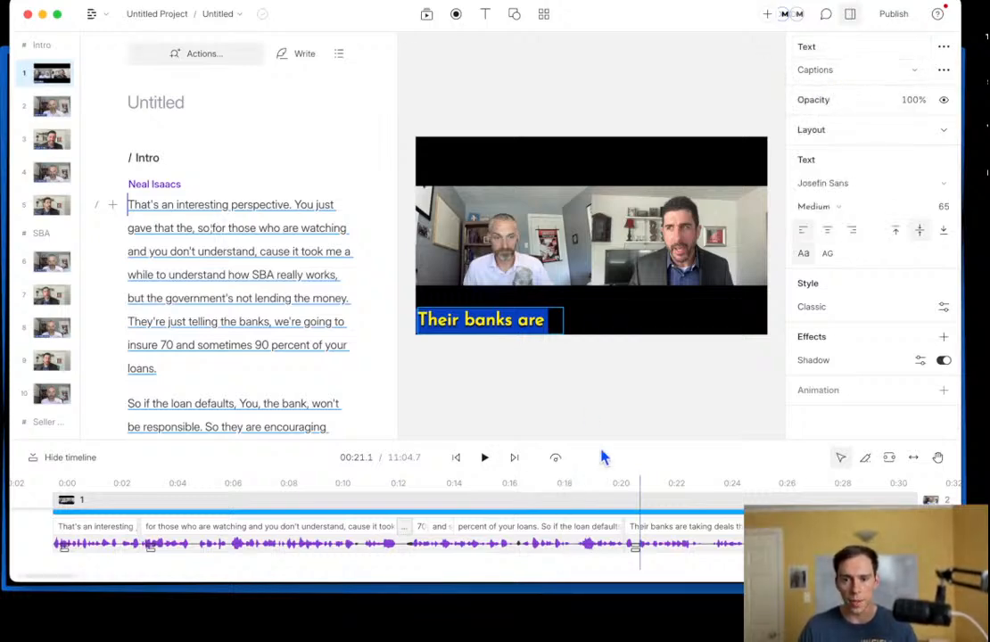
Step: Enlarge the timeline, and give the caption box a narrower width in scene 1 and a wider one in scene 2
drag(608, 435, 605, 400)
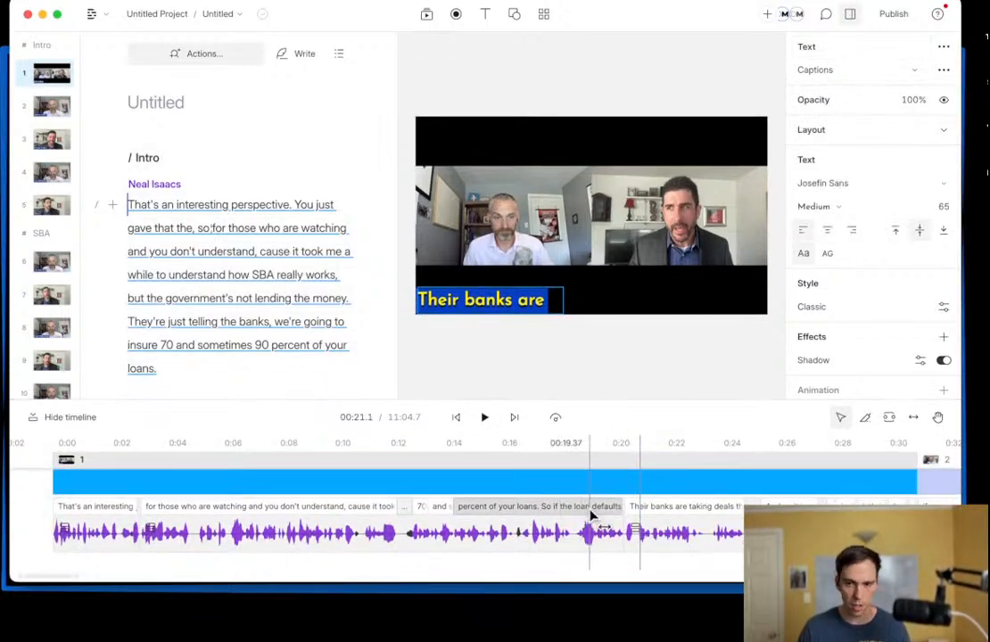
scroll(596, 510, right, 5)
scroll(596, 512, right, 1)
scroll(502, 512, down, 4)
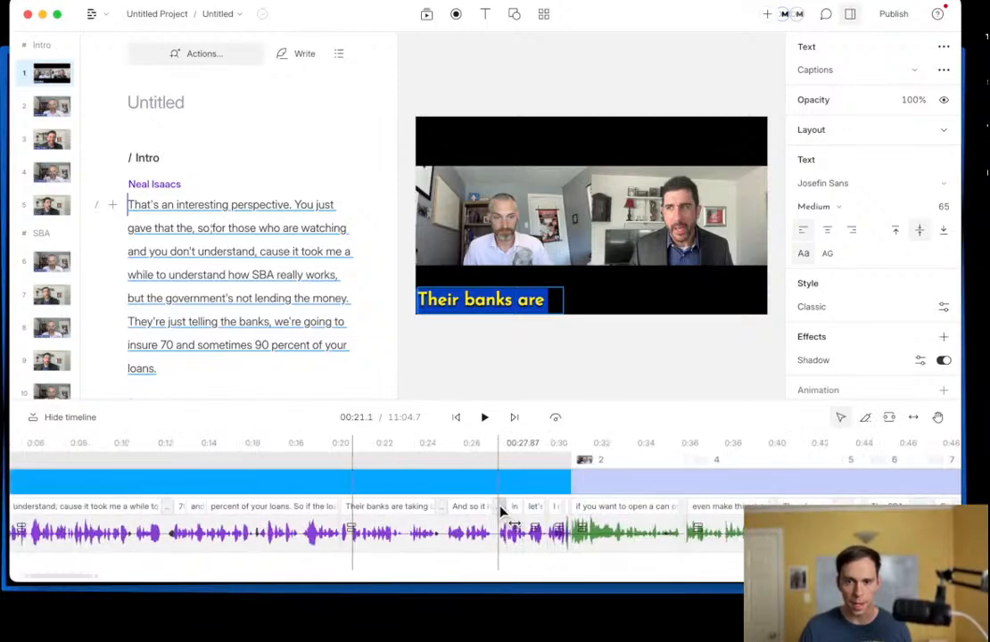
scroll(500, 508, down, 3)
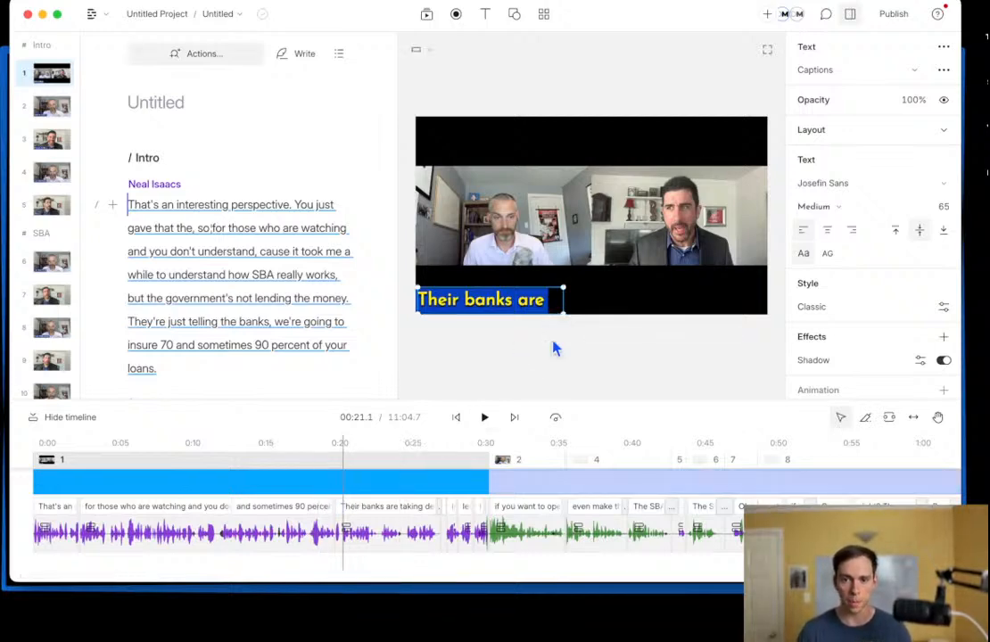
drag(563, 301, 495, 301)
click(526, 462)
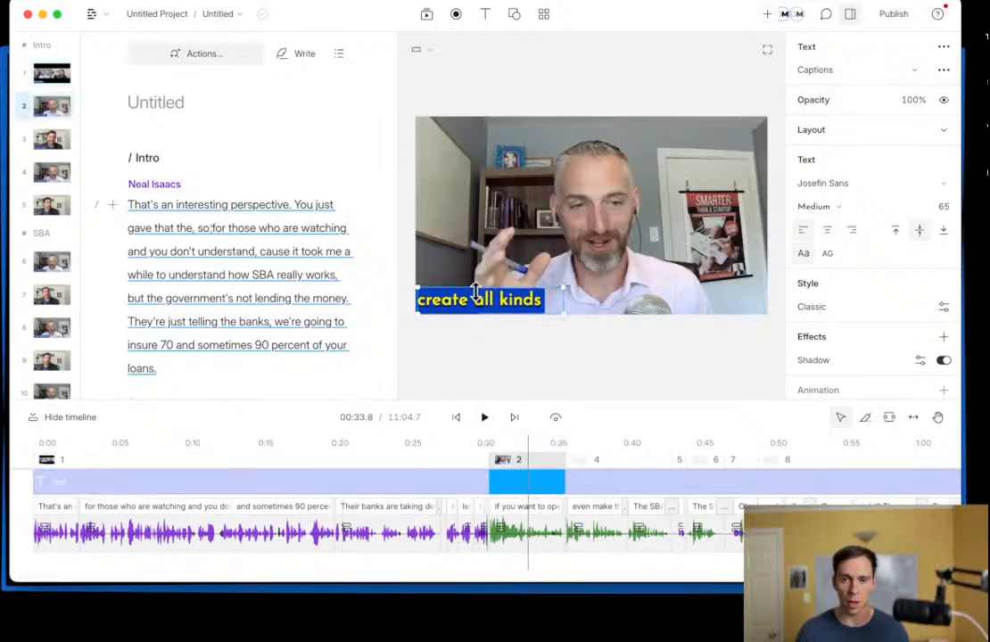
drag(567, 303, 705, 309)
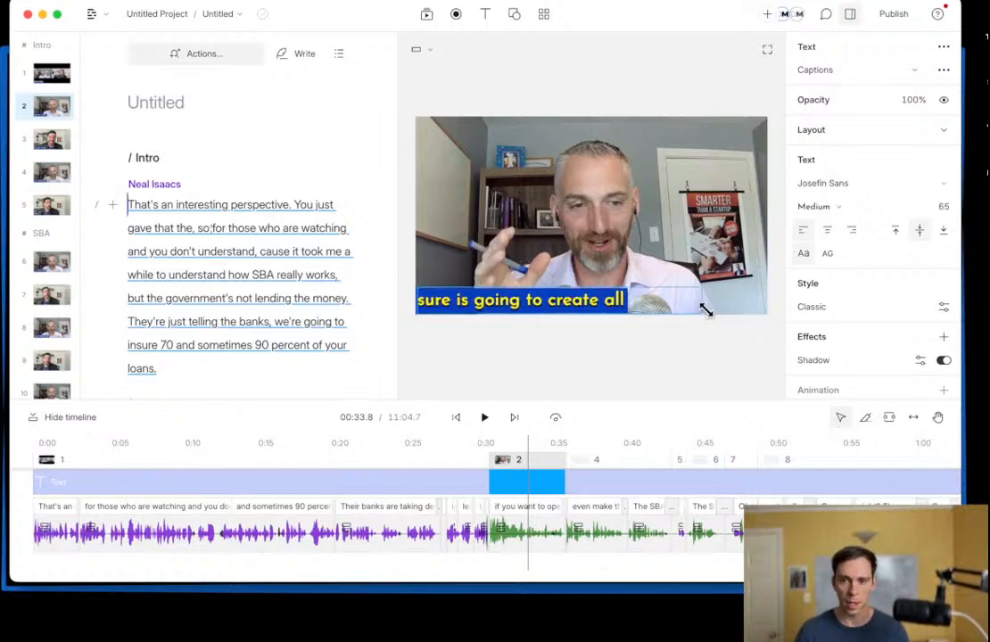
Step: Check the caption box in scene 4, and return to the caption in scene 1 at about 0:28
click(598, 463)
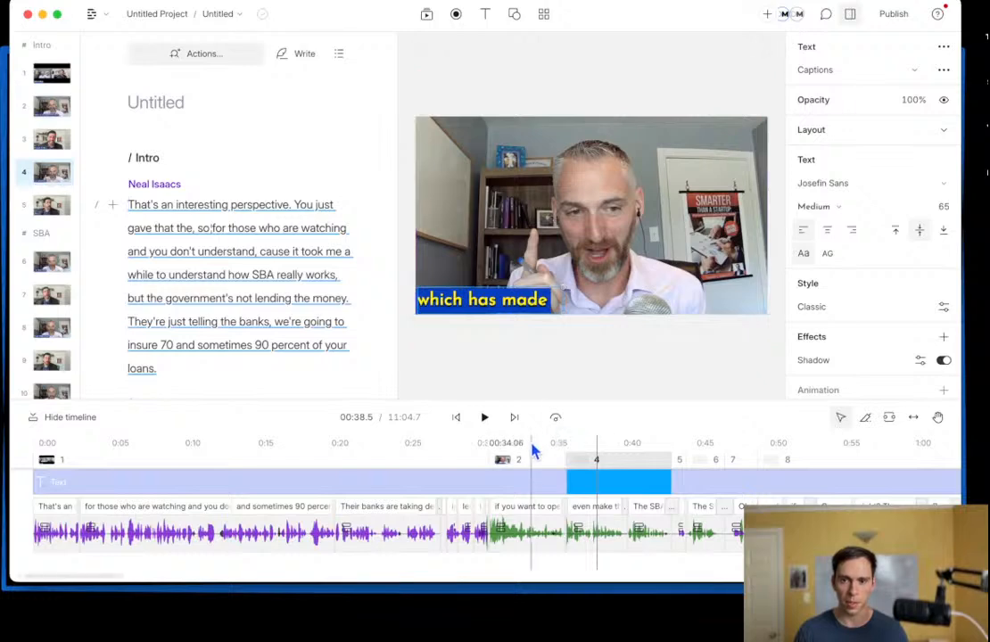
click(446, 483)
click(464, 304)
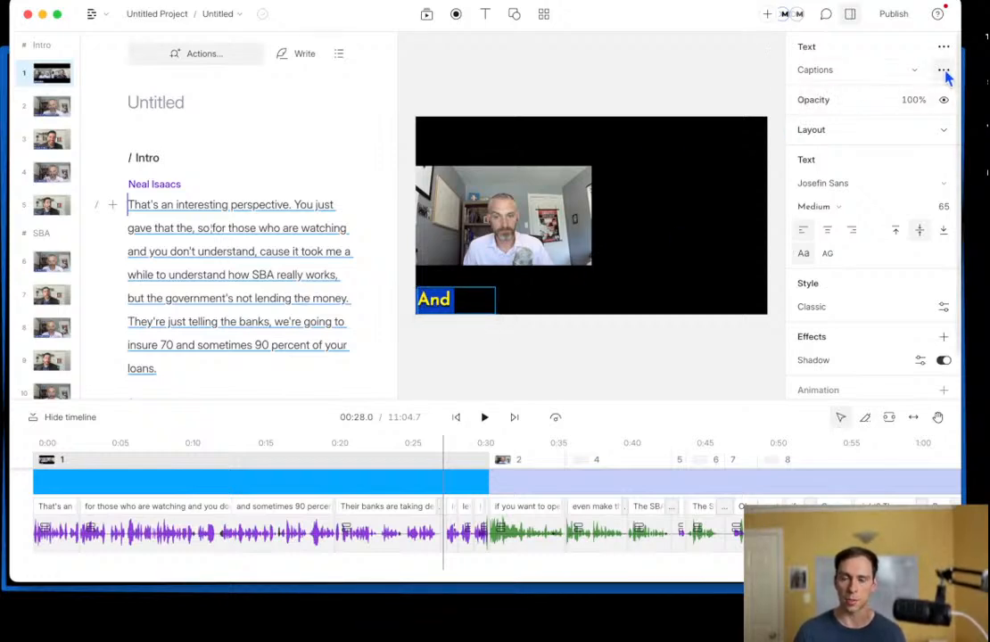
Step: Apply the scene 1 caption layer's properties to all scenes
click(888, 72)
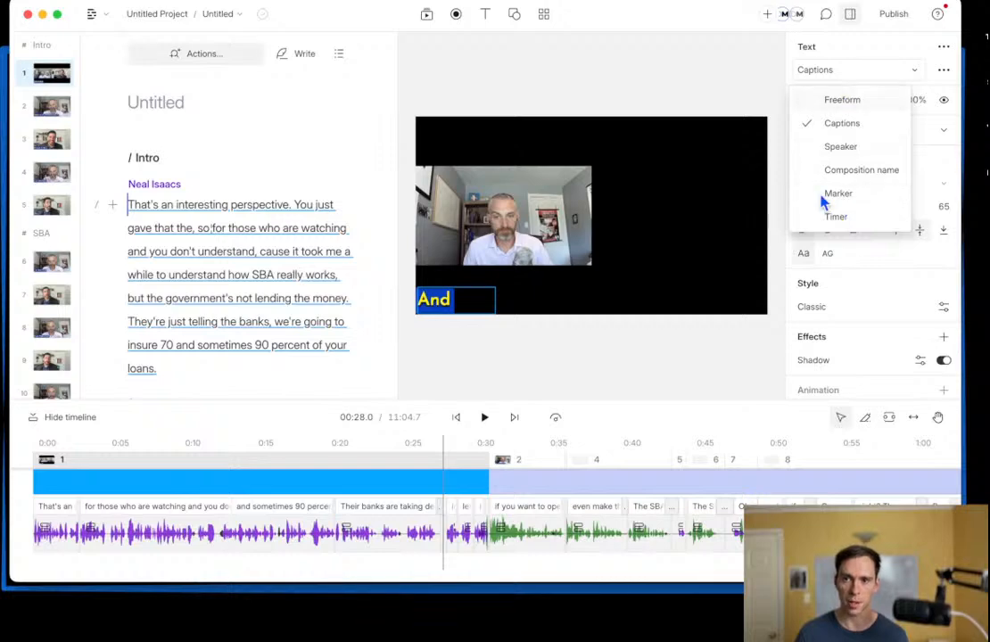
click(847, 80)
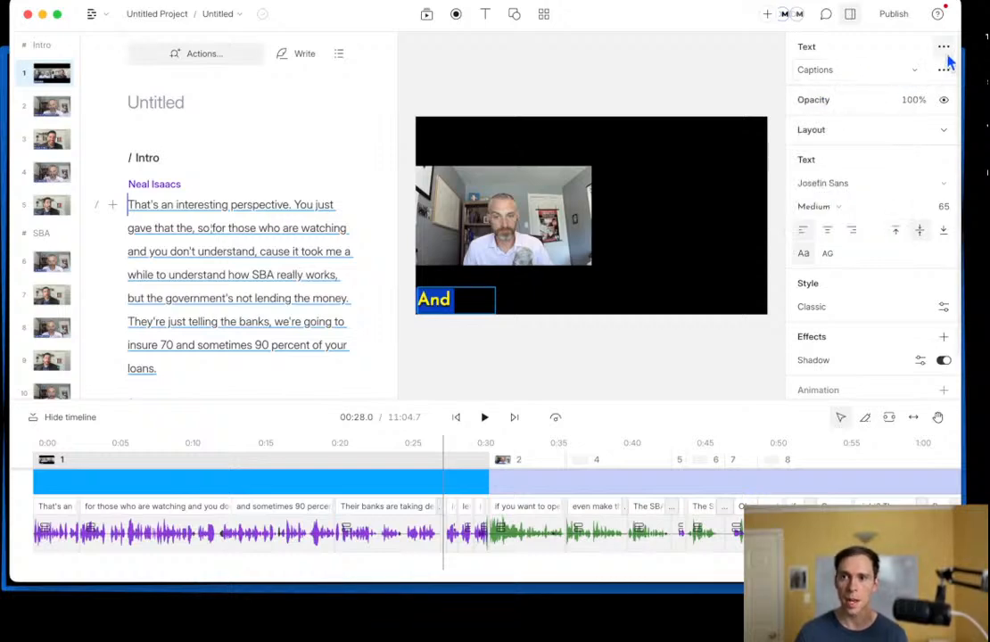
click(944, 48)
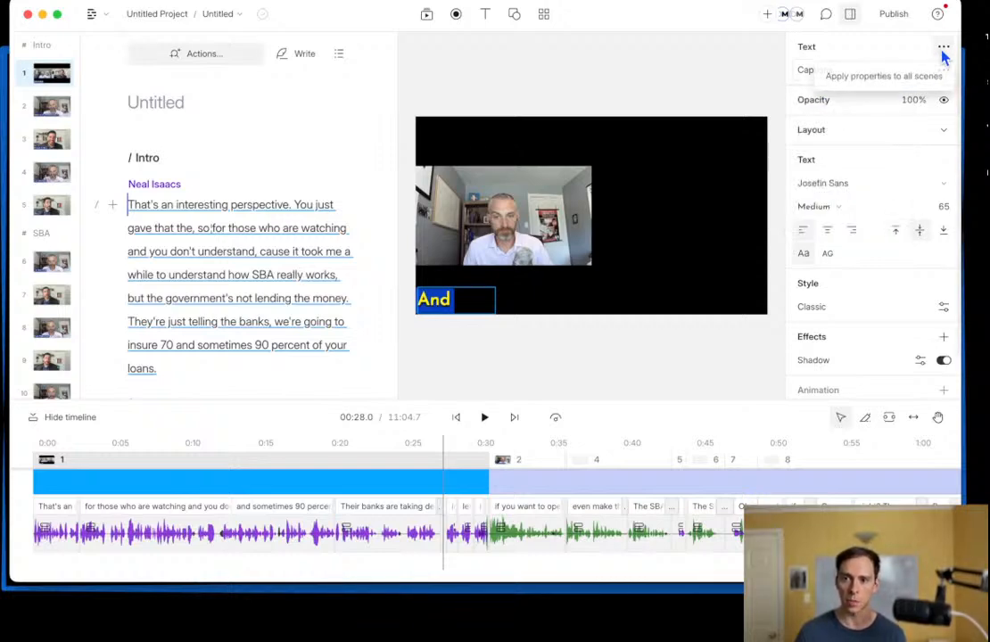
click(859, 80)
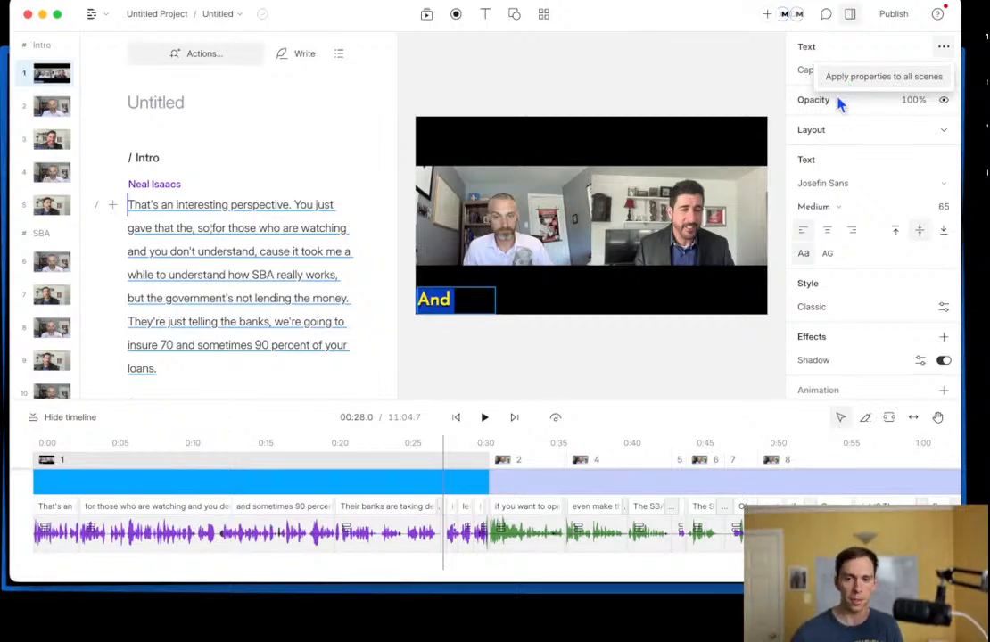
click(489, 321)
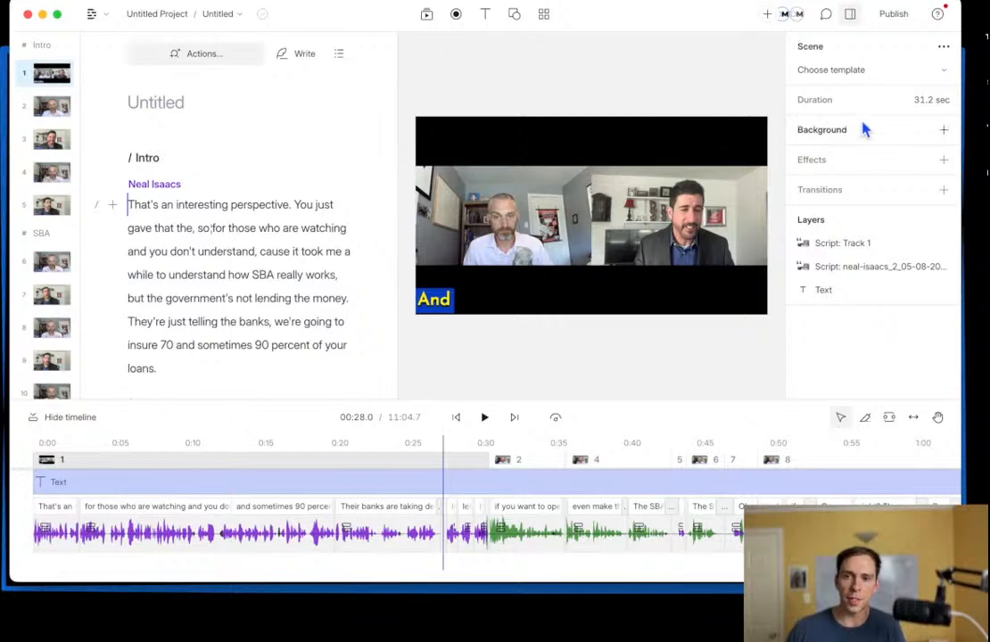
click(445, 310)
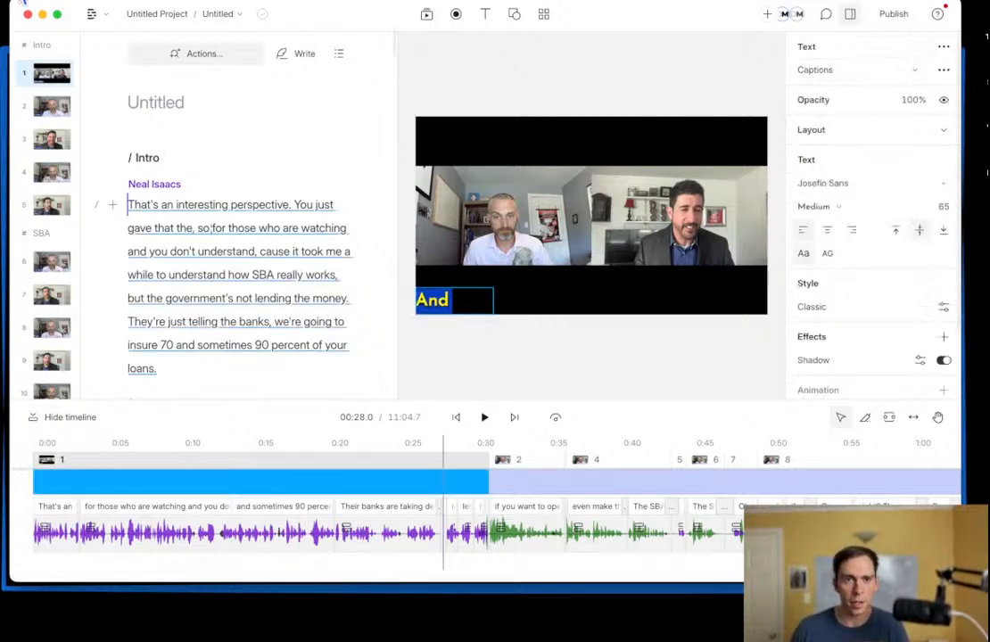
Step: Enable the New timeline feature under Labs in the application settings
click(91, 15)
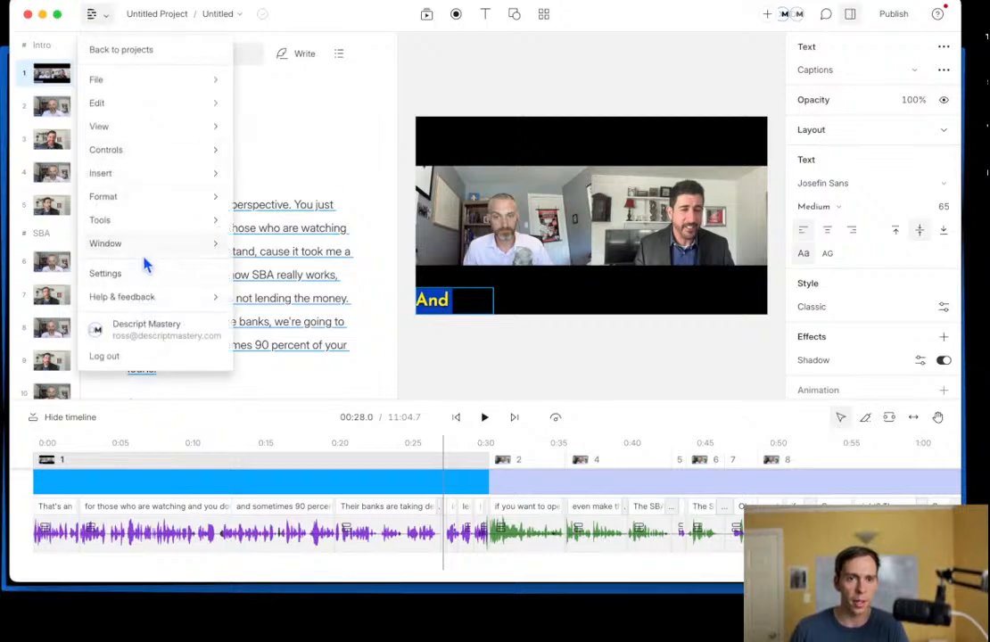
click(148, 278)
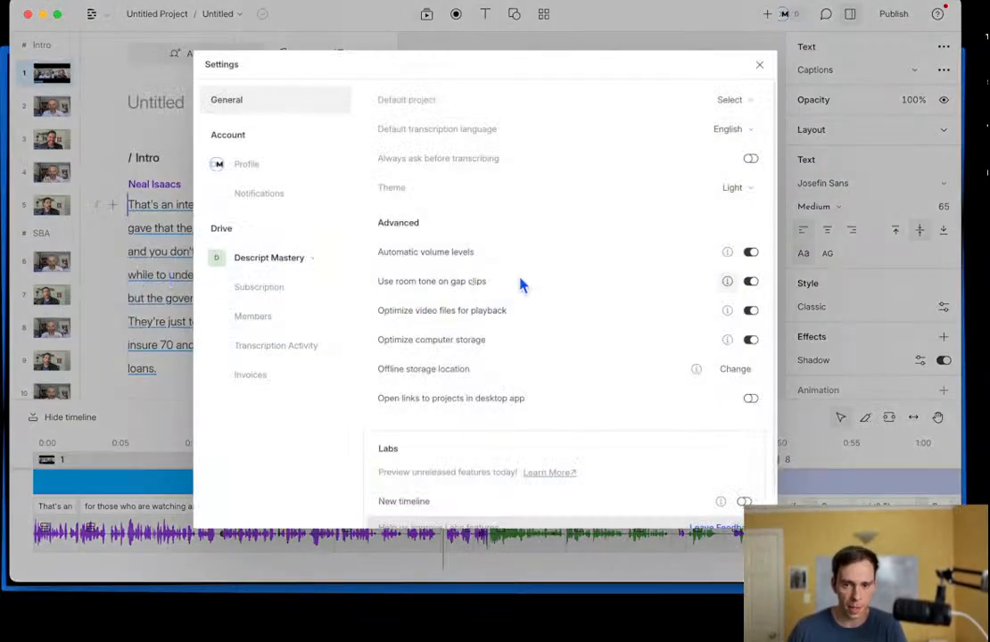
scroll(500, 357, down, 1)
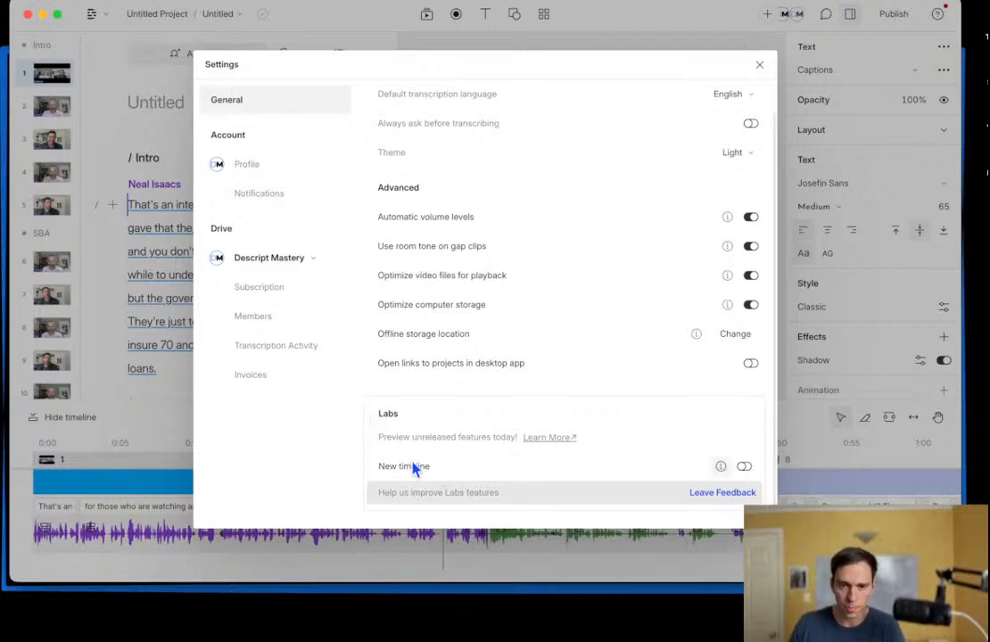
click(744, 468)
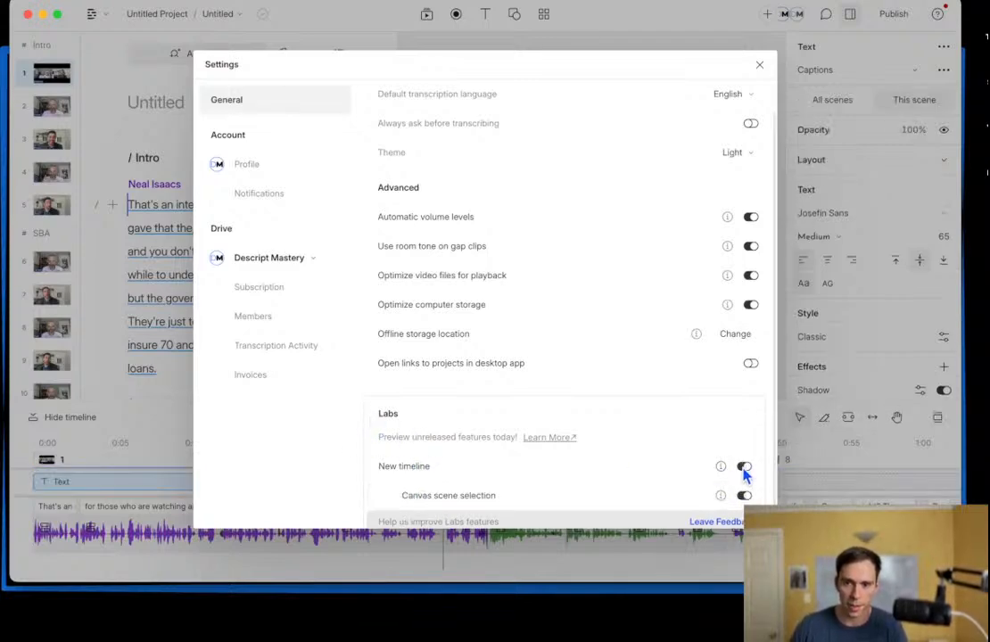
click(760, 66)
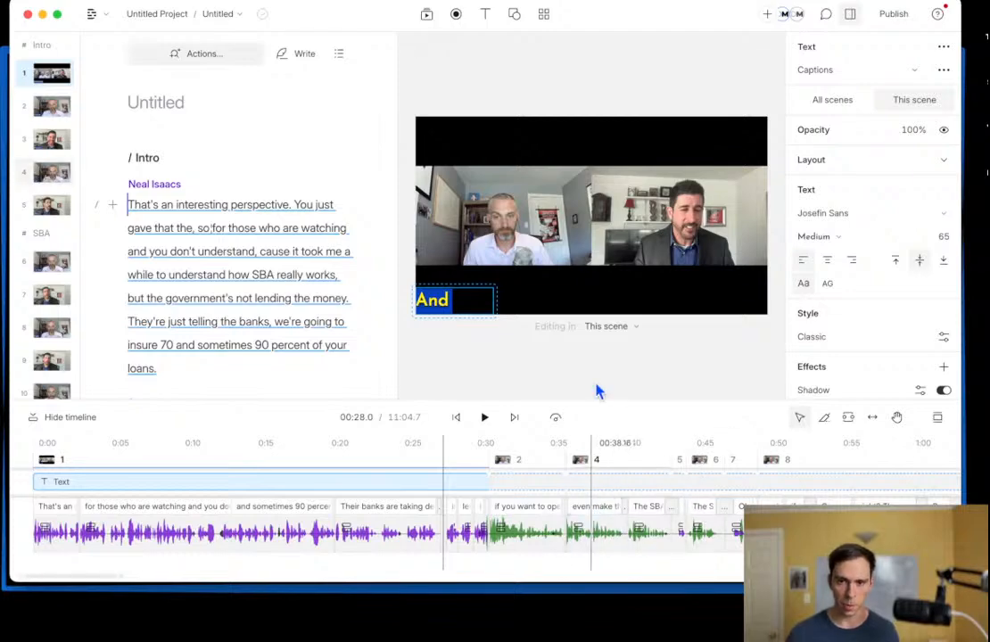
Step: Make the timeline taller and switch the caption layer's editing scope to All scenes
drag(599, 379, 607, 272)
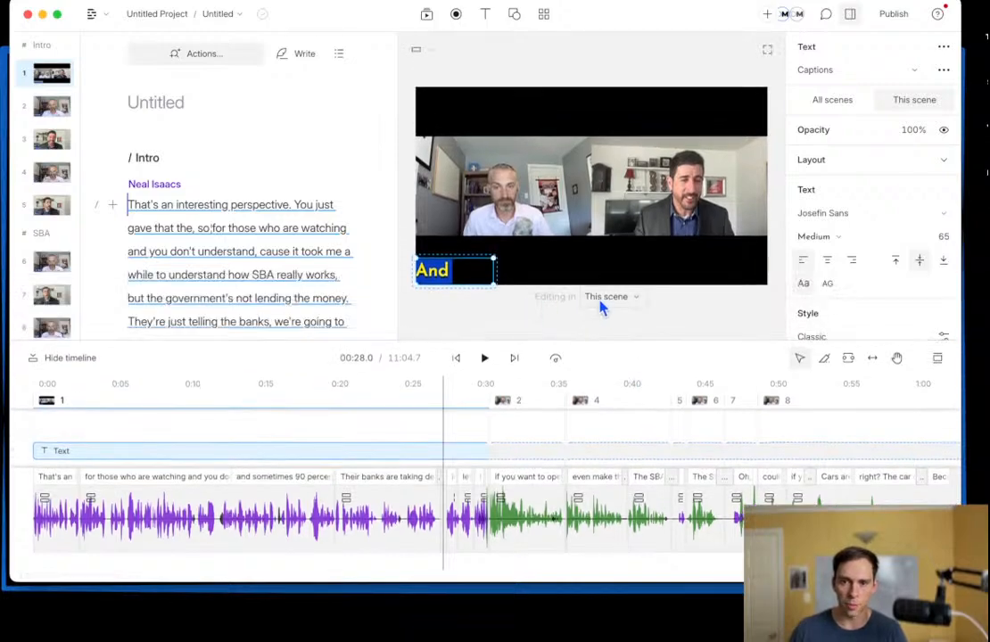
click(605, 298)
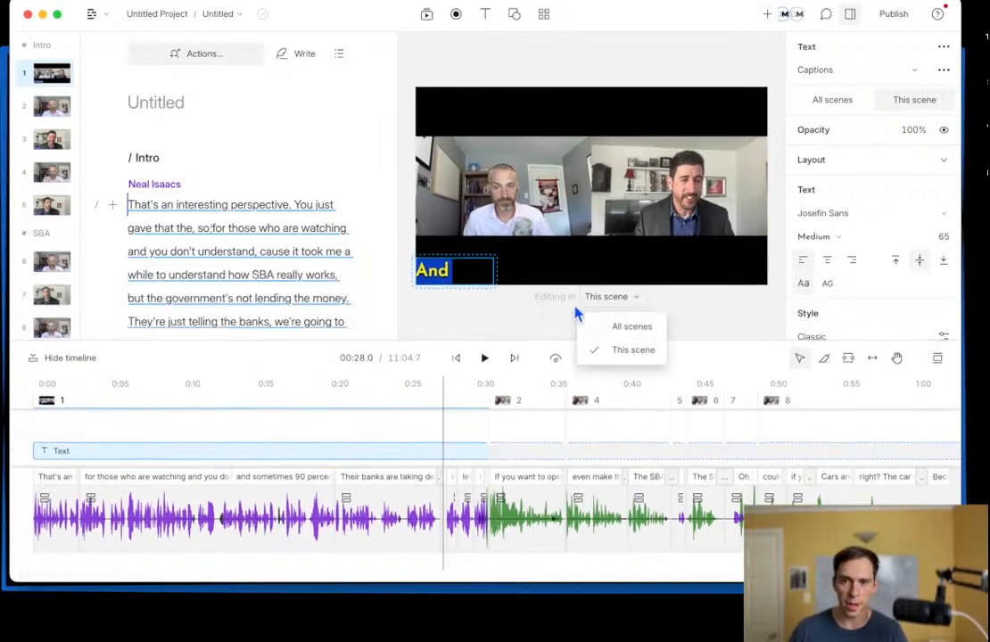
click(628, 328)
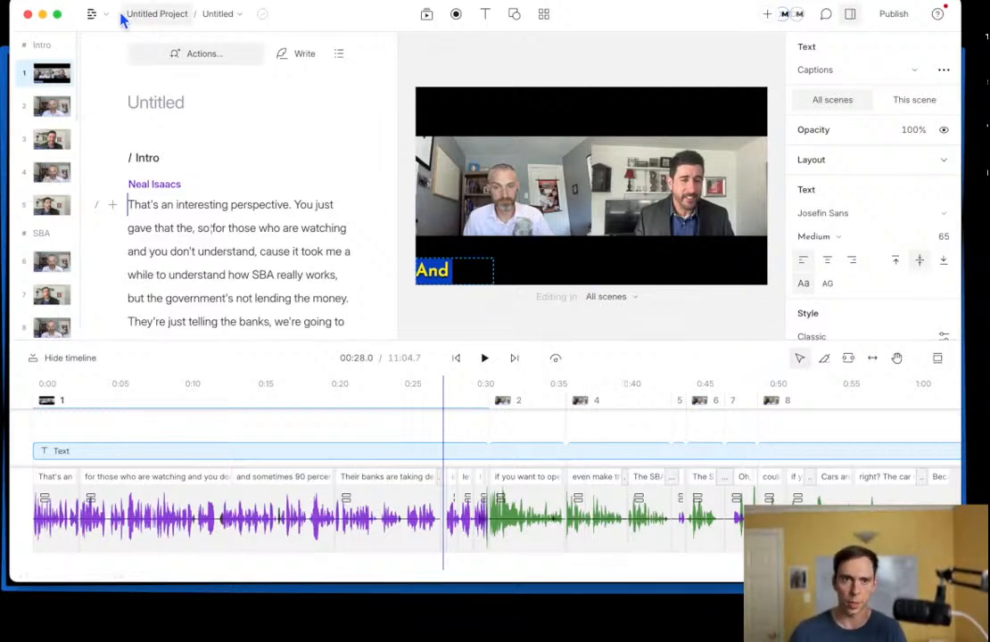
Step: Turn off the New timeline feature under Labs in the application settings
click(93, 13)
click(149, 281)
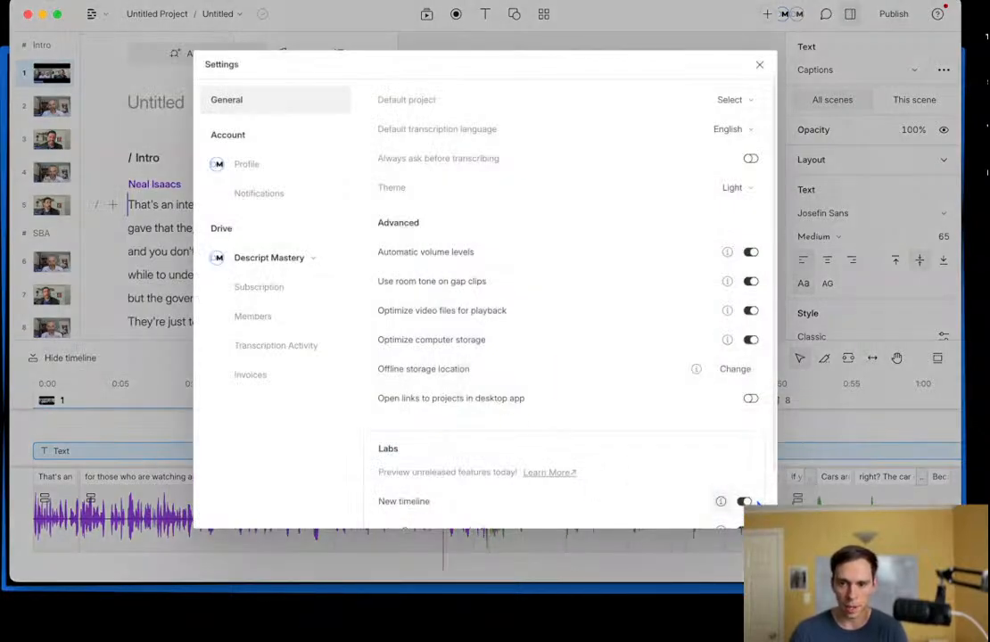
click(759, 64)
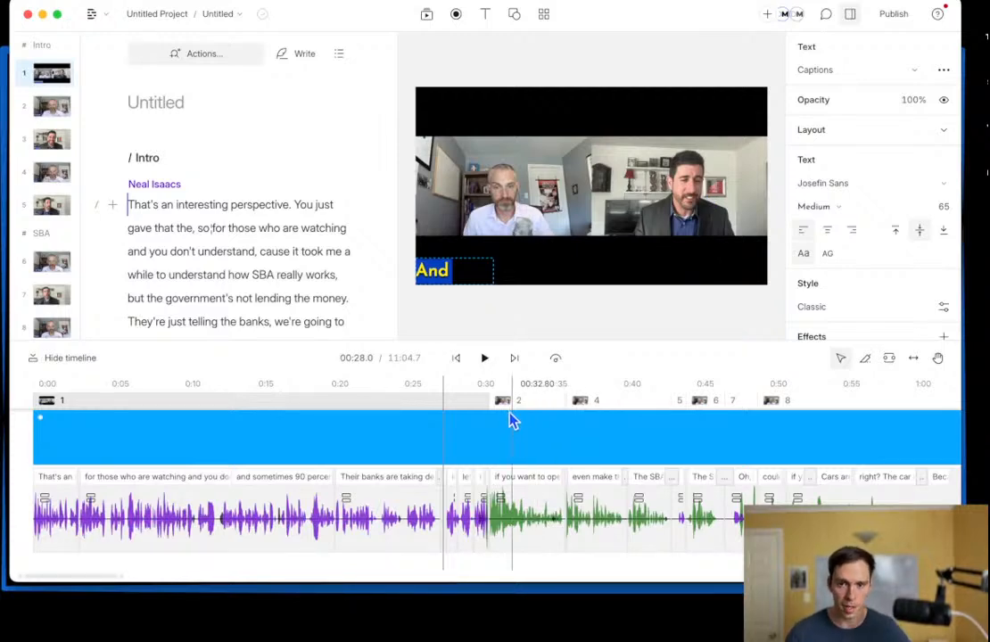
Step: Change the text layer to Speaker across all scenes, and widen its box in scene 1 to fit the name on one line
click(304, 415)
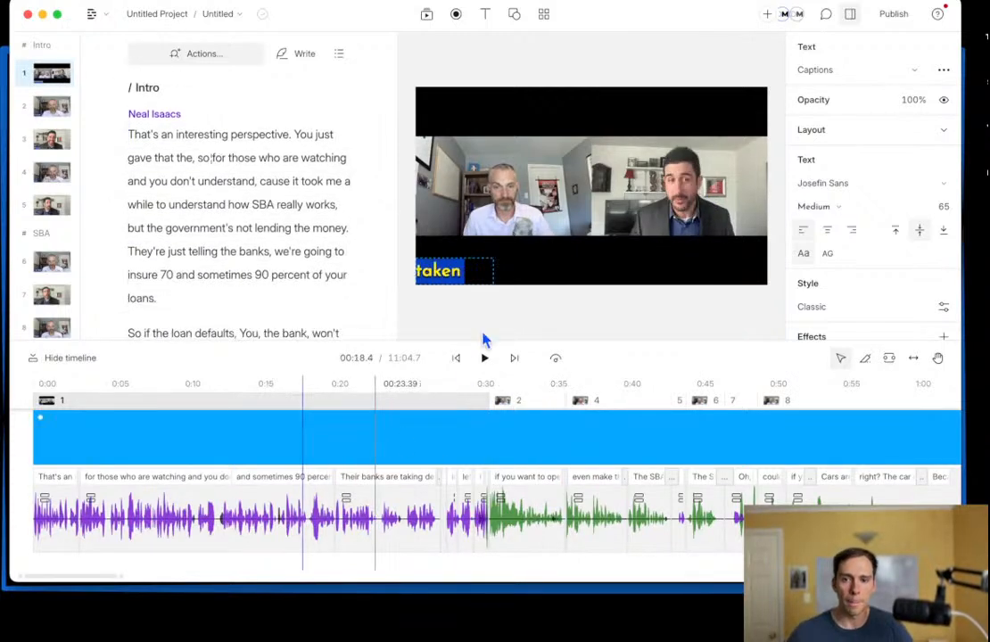
click(420, 404)
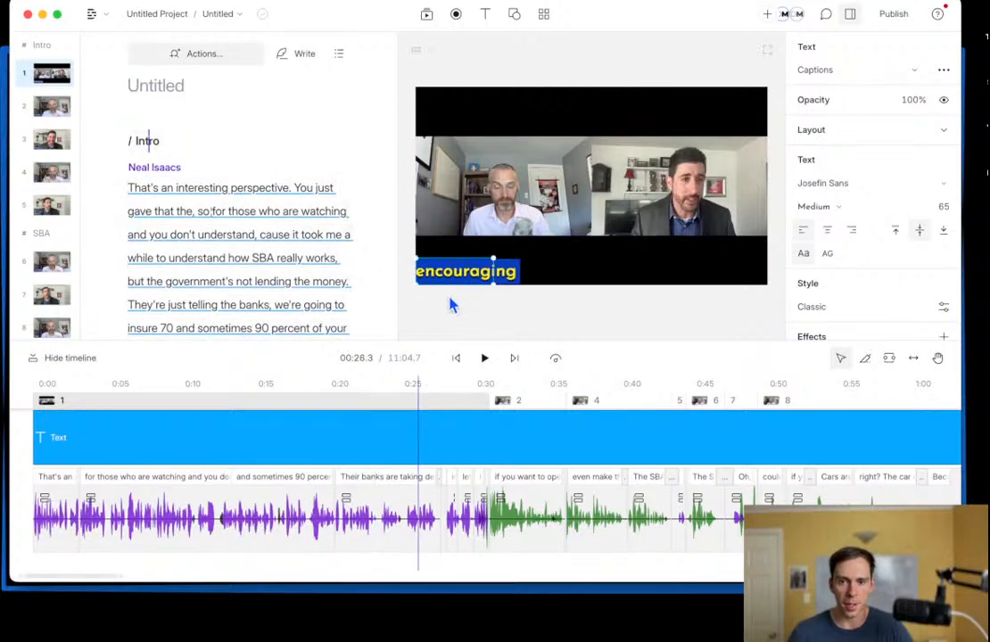
click(373, 440)
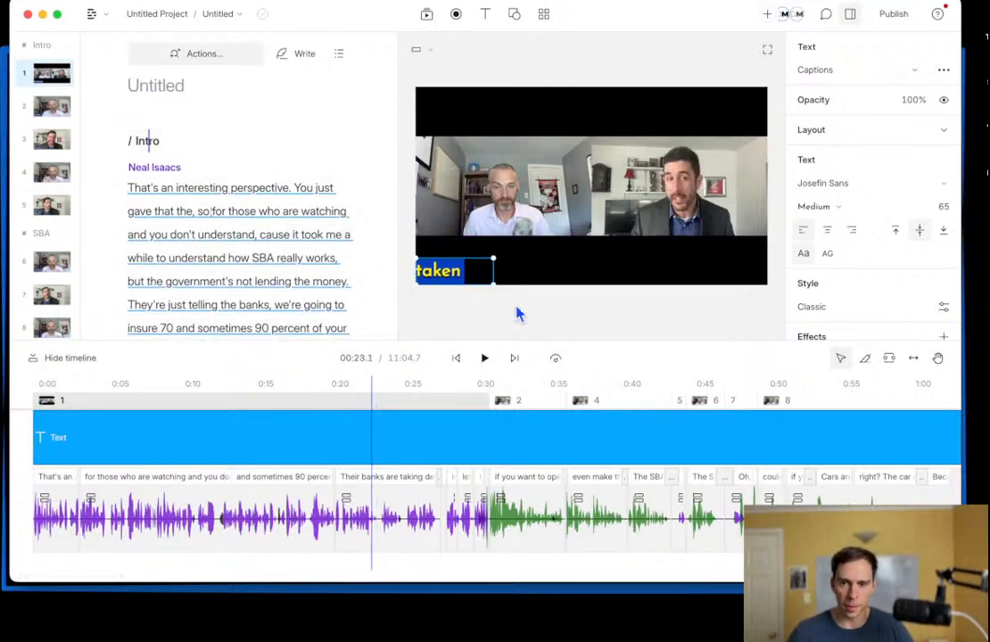
click(838, 76)
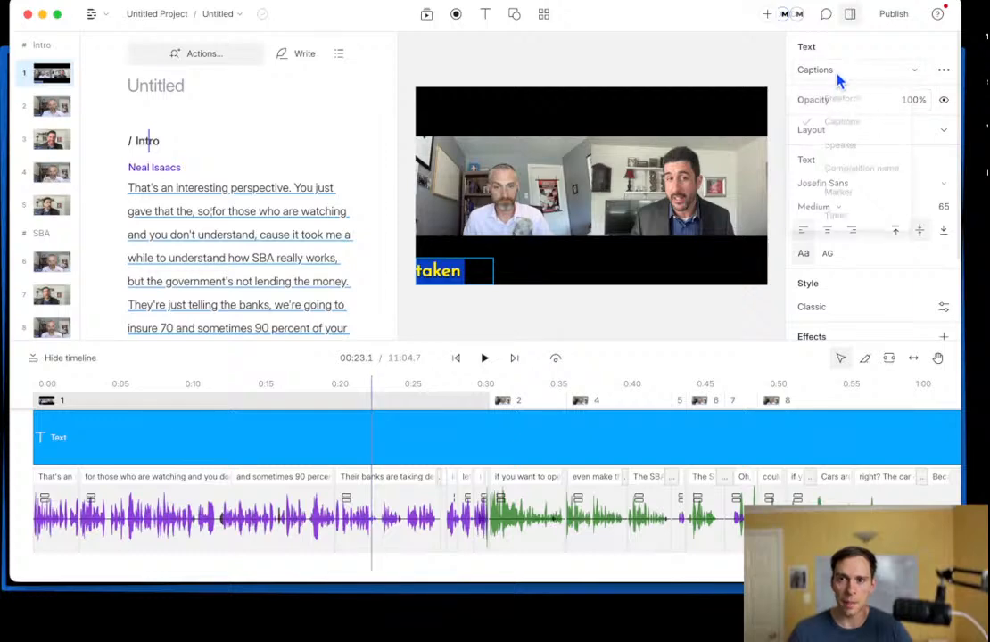
click(859, 148)
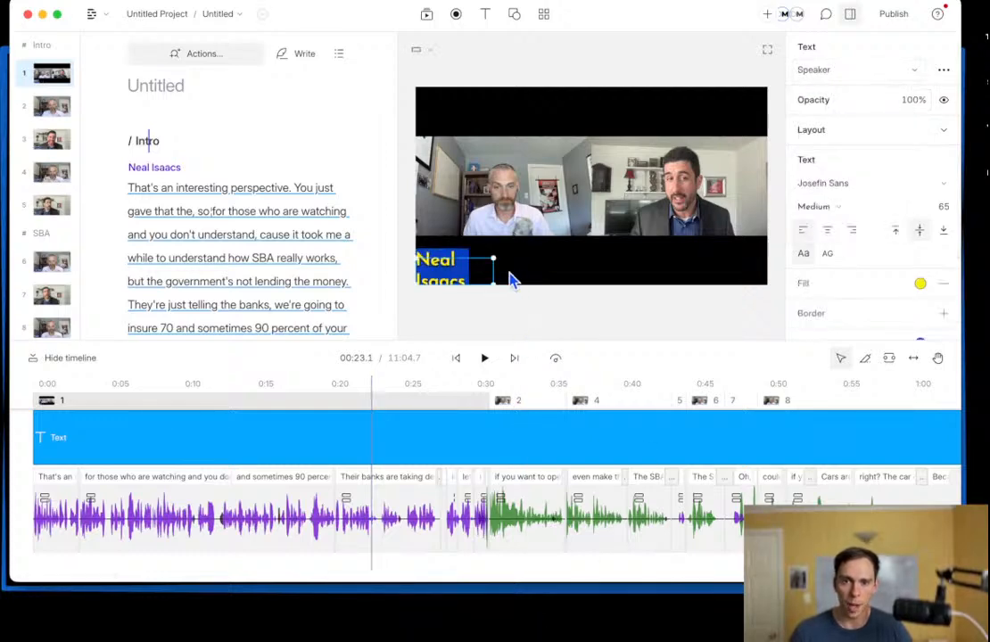
drag(500, 272, 536, 285)
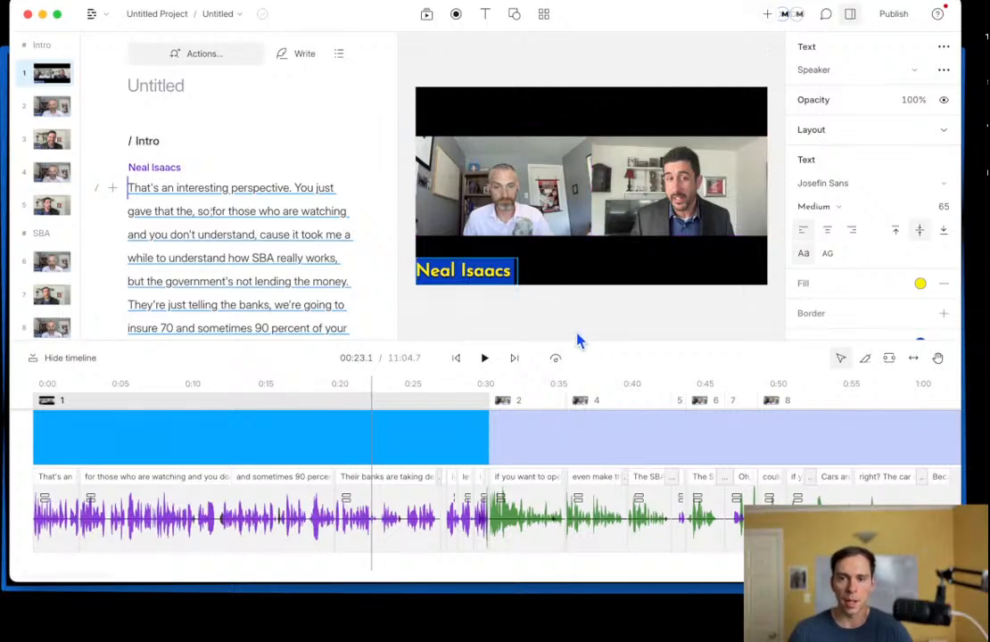
Step: Compare how the speaker label fits its box in scenes 1, 2 and 4
click(538, 405)
click(623, 405)
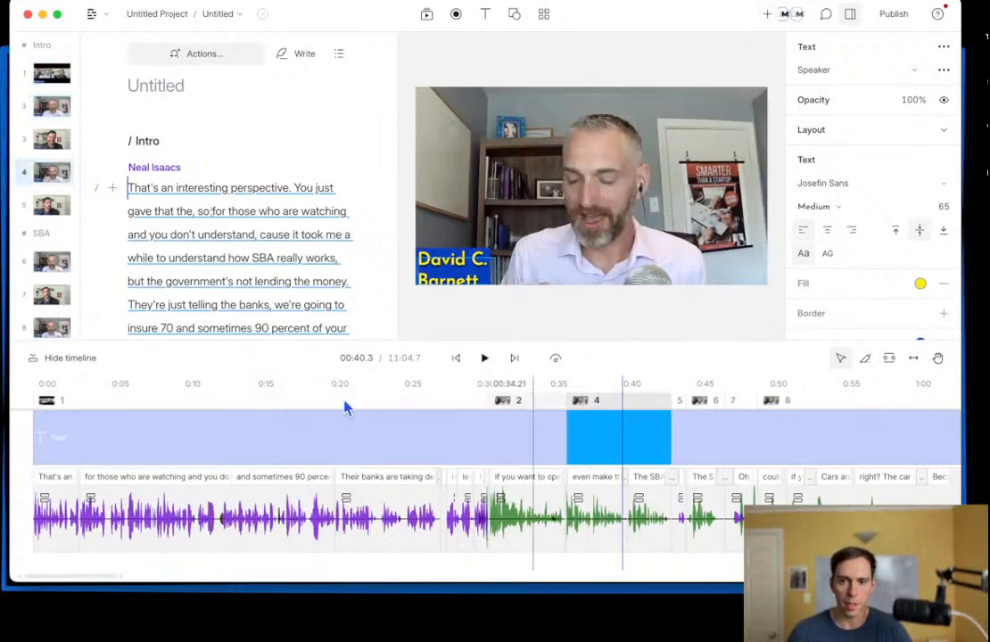
click(346, 409)
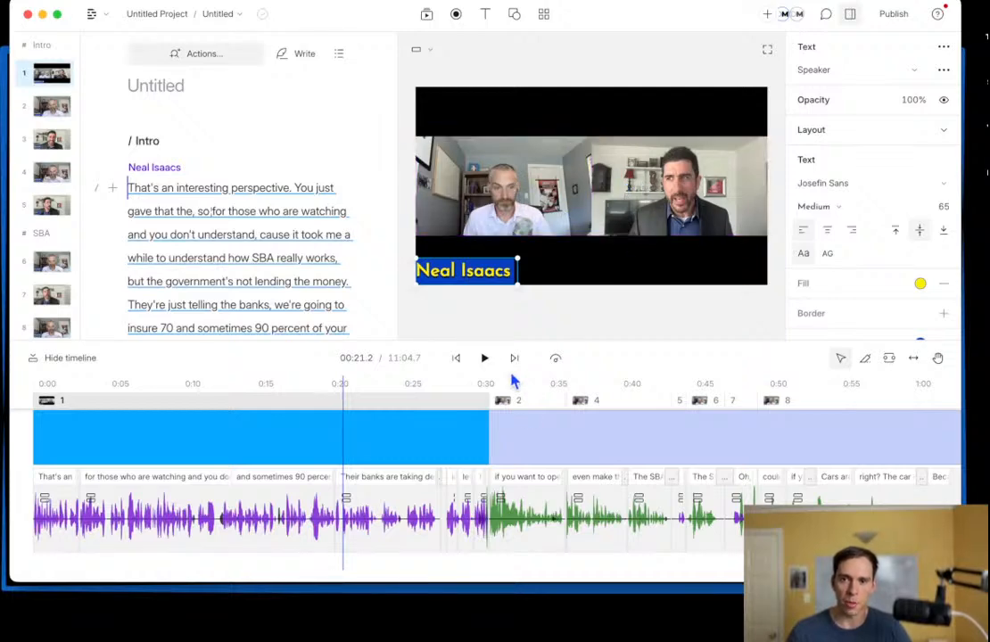
click(535, 404)
click(658, 405)
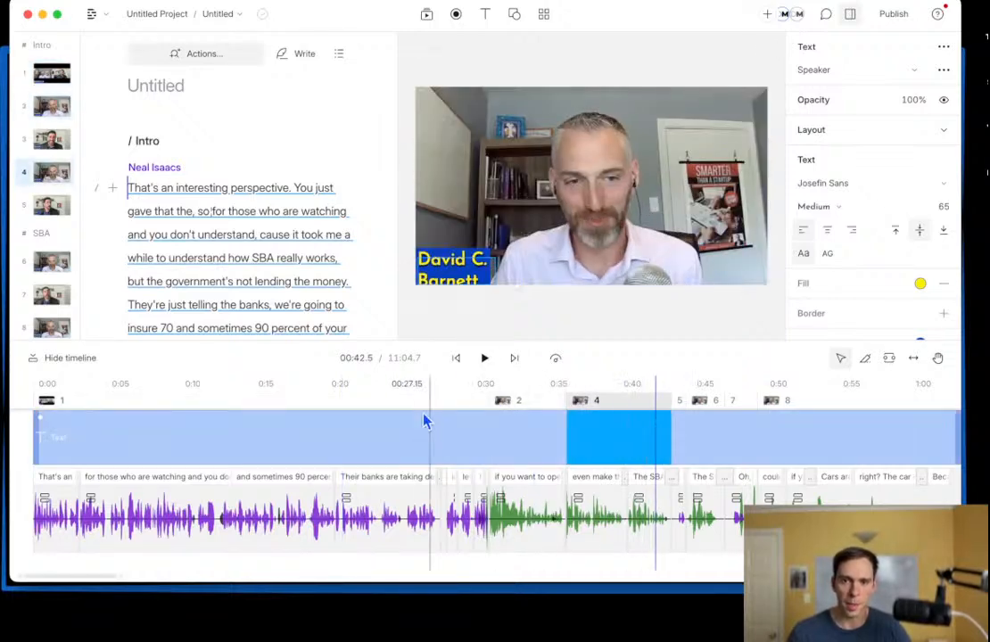
Step: Widen the speaker label's box in scene 1 to leave room for longer names, and apply its properties to all scenes
click(398, 442)
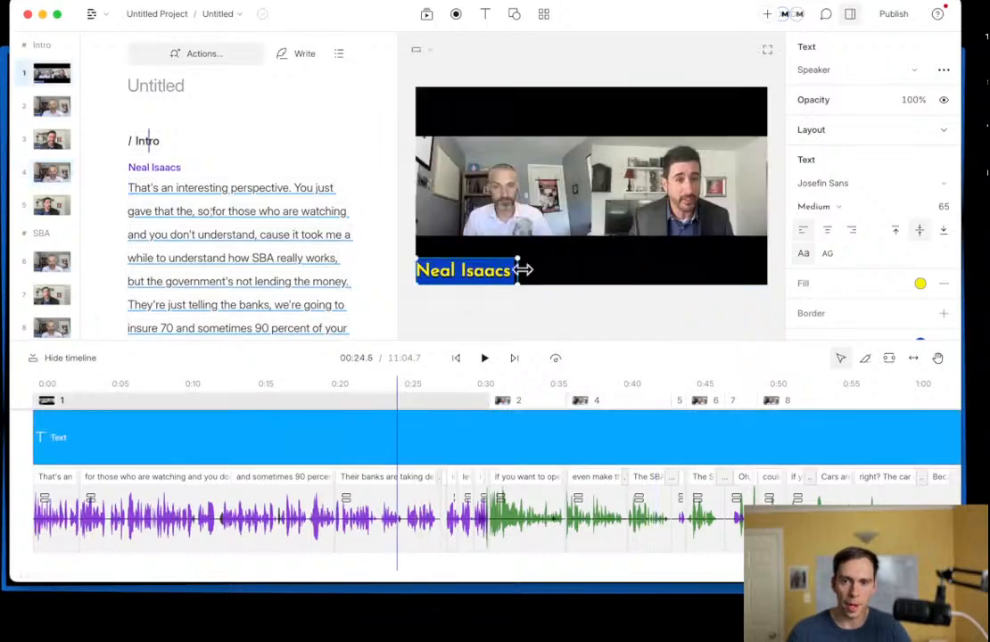
click(536, 404)
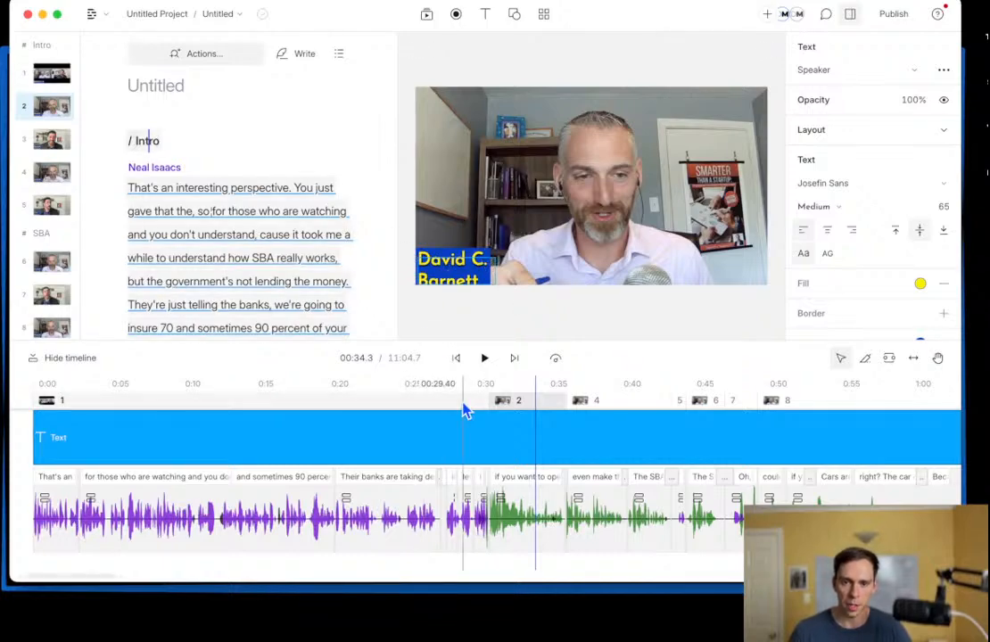
click(436, 420)
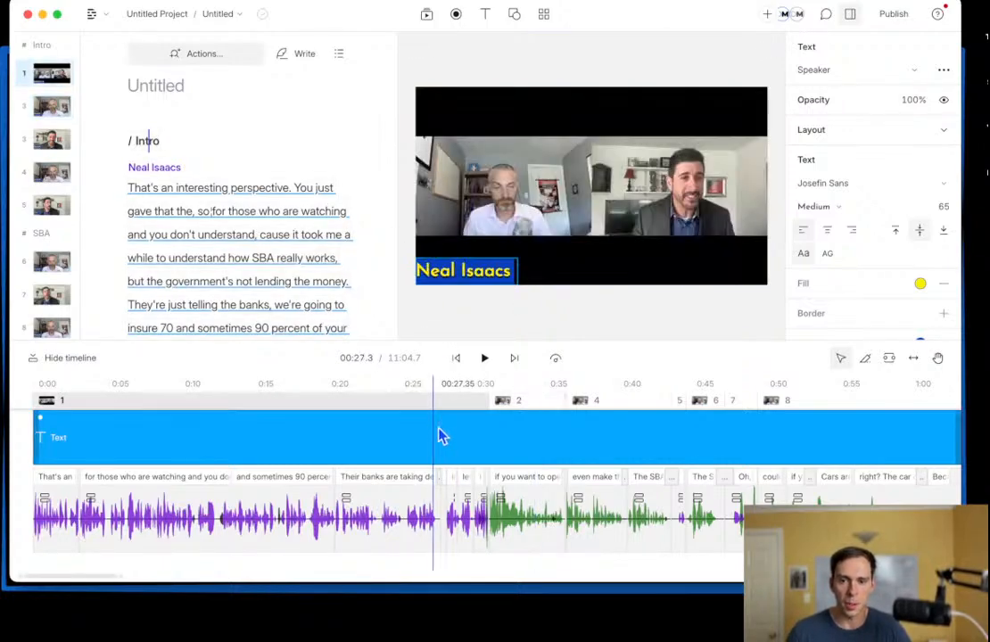
click(489, 275)
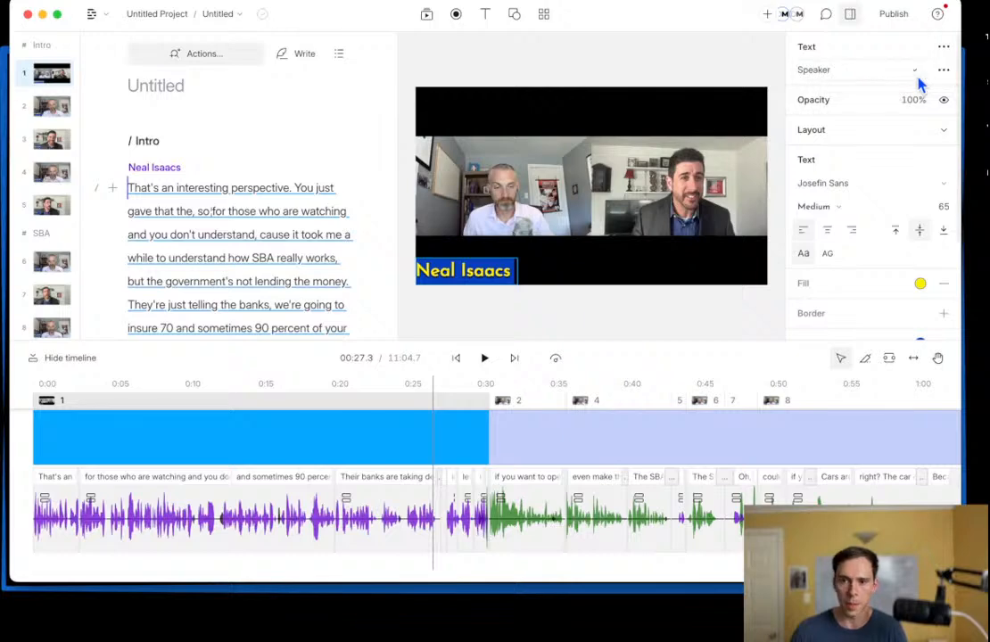
click(543, 404)
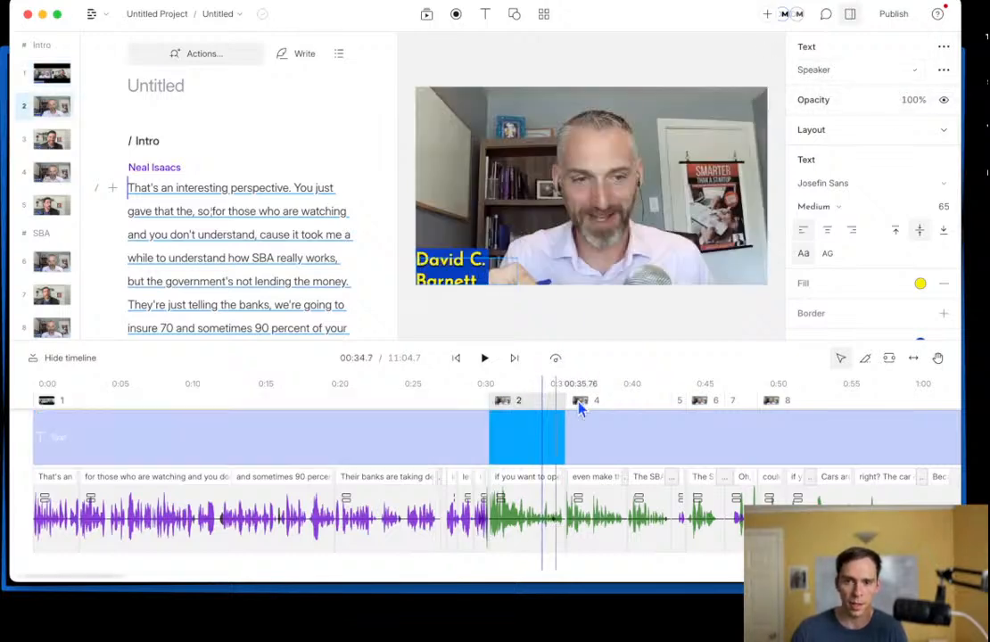
click(401, 443)
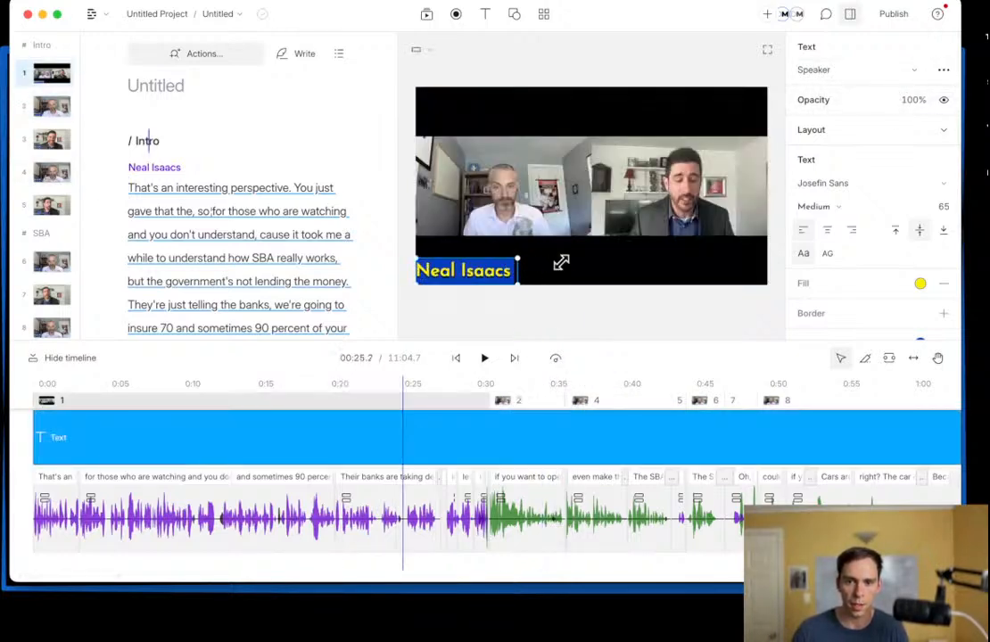
click(536, 413)
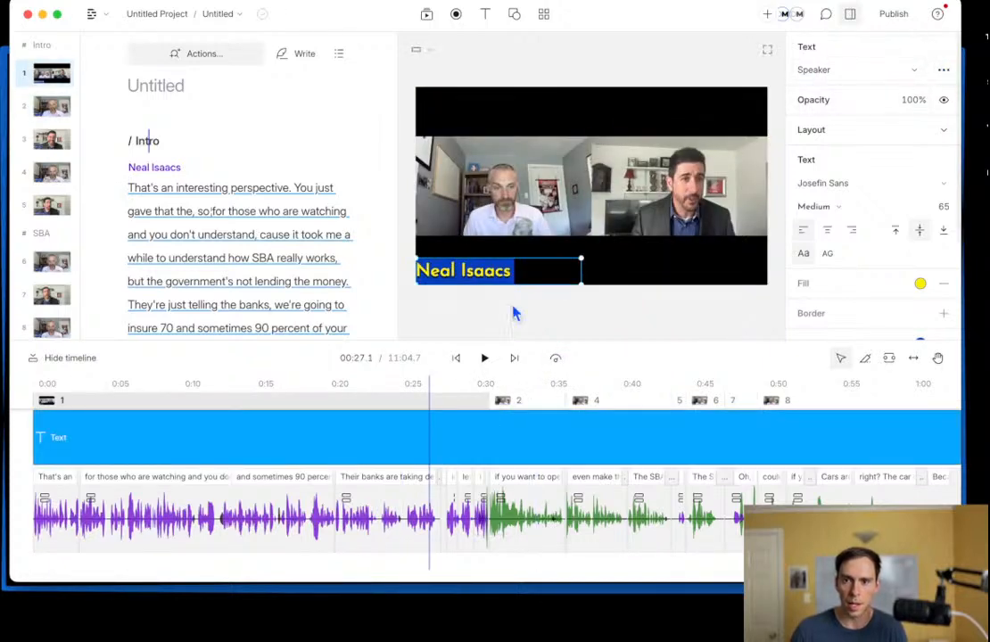
click(478, 279)
click(945, 47)
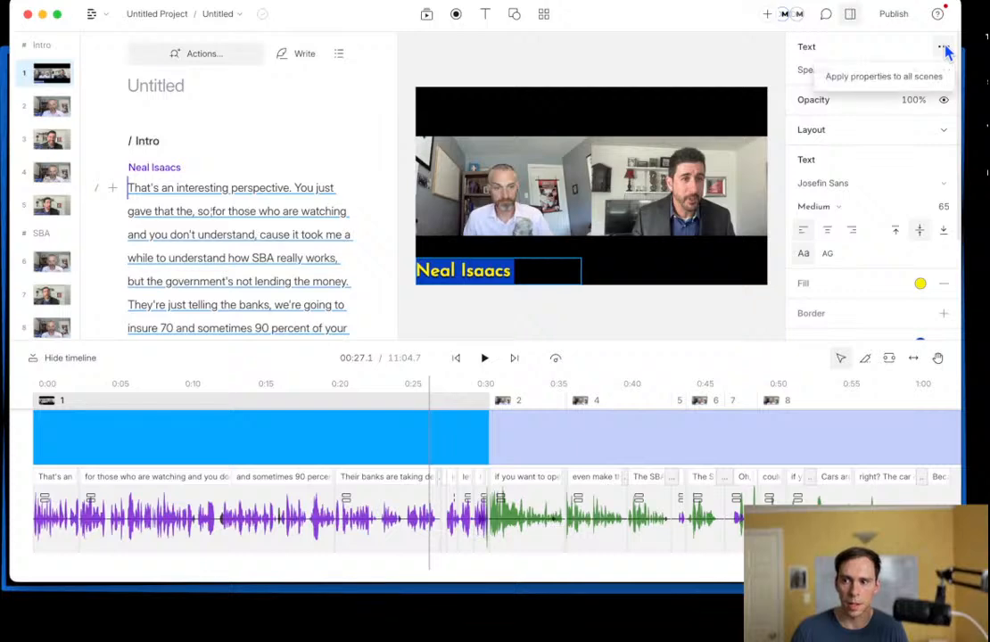
click(915, 77)
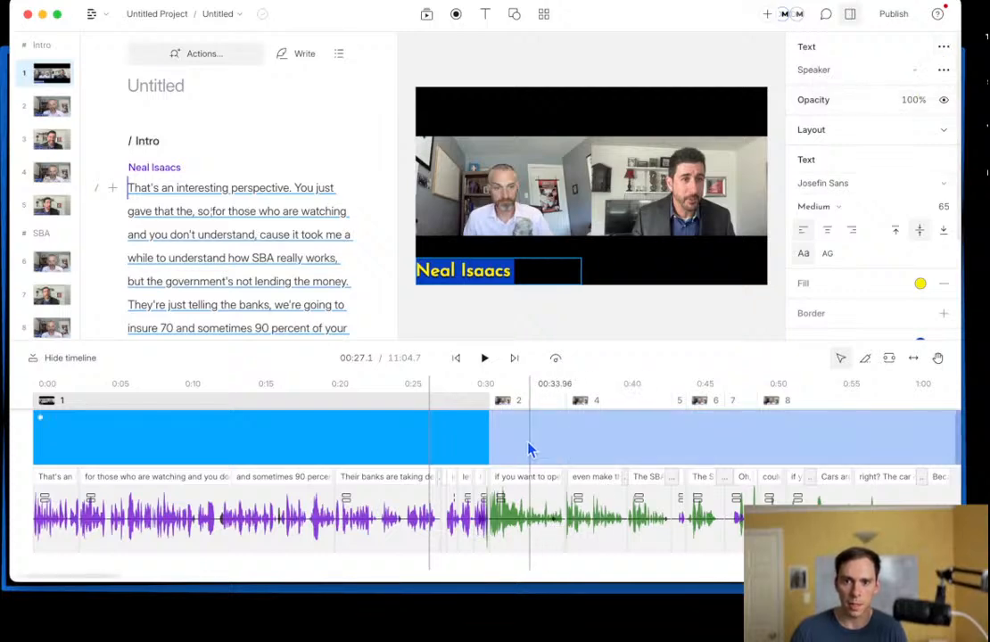
Step: Check how the speaker label fits its box in scenes 4, 7 and 8
click(630, 443)
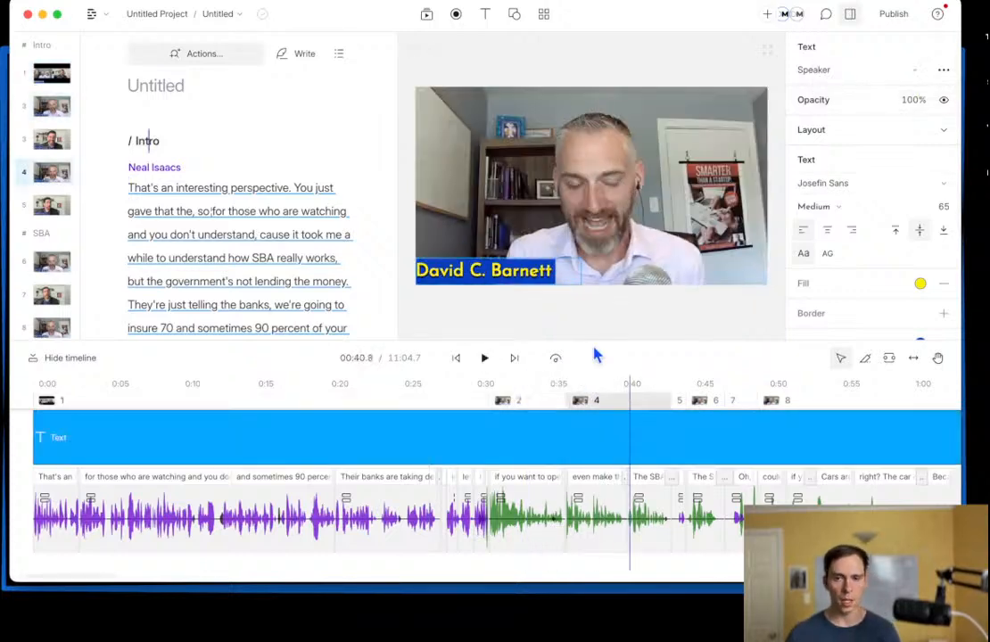
click(733, 409)
click(742, 406)
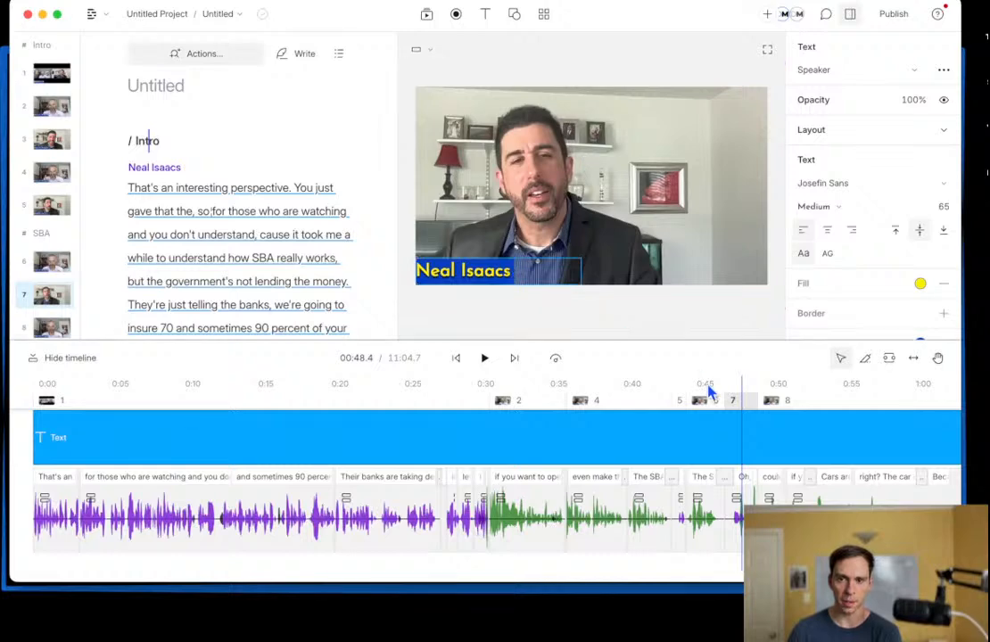
click(642, 399)
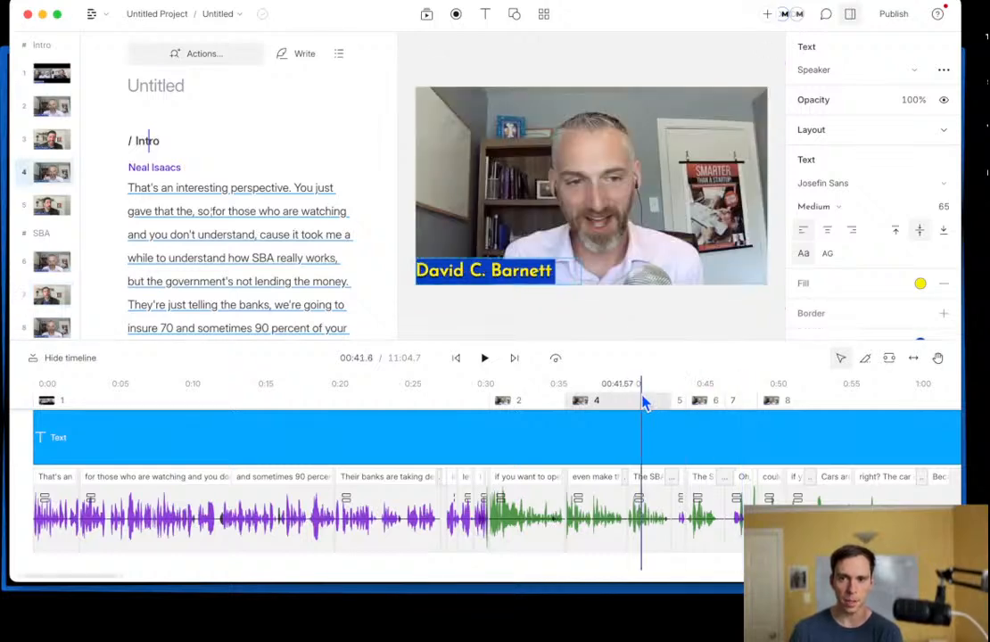
click(833, 408)
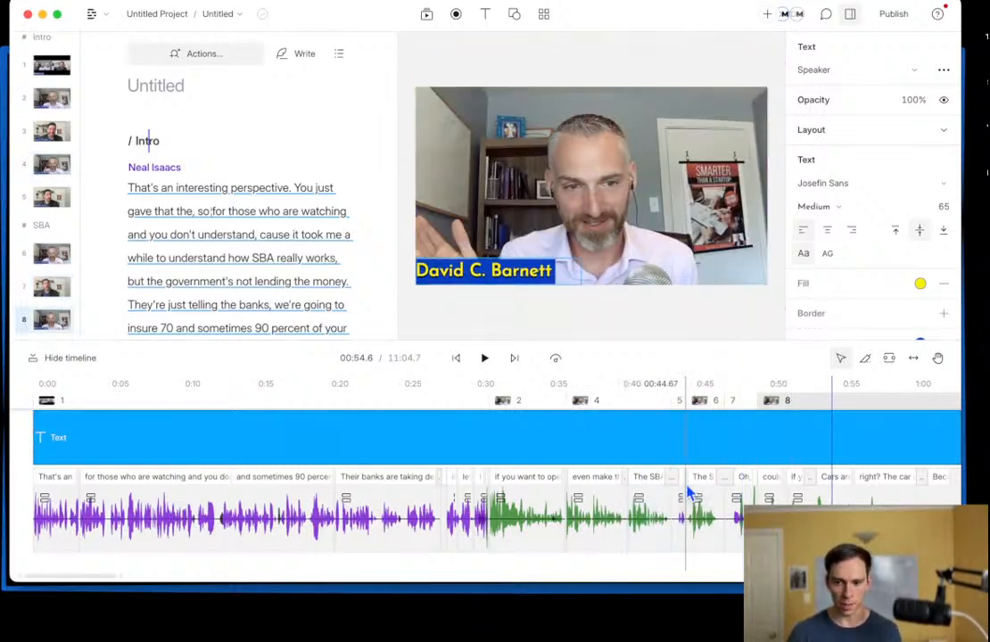
scroll(660, 513, down, 3)
scroll(678, 513, right, 3)
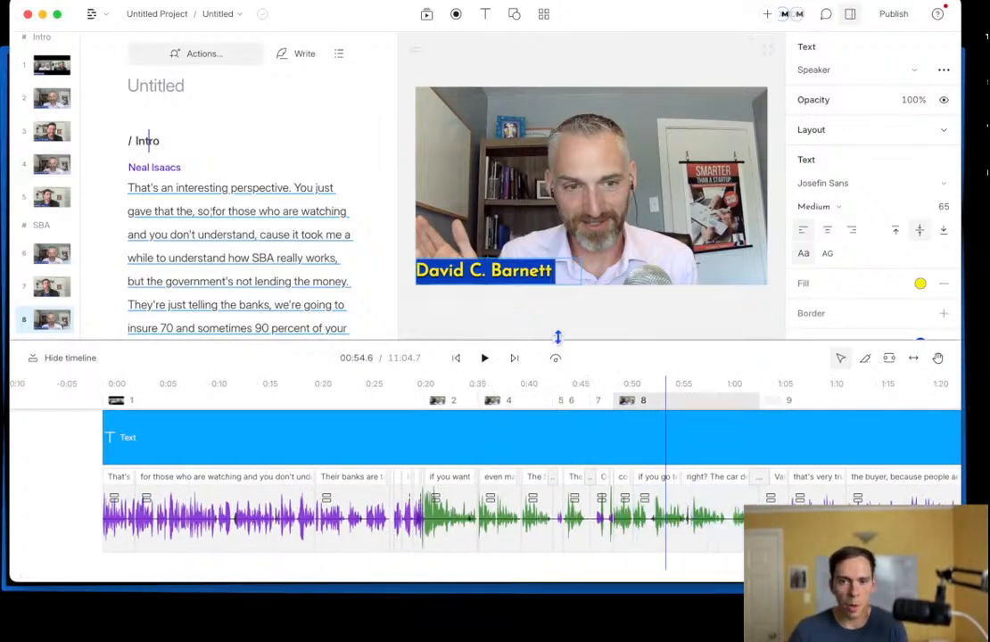
click(561, 337)
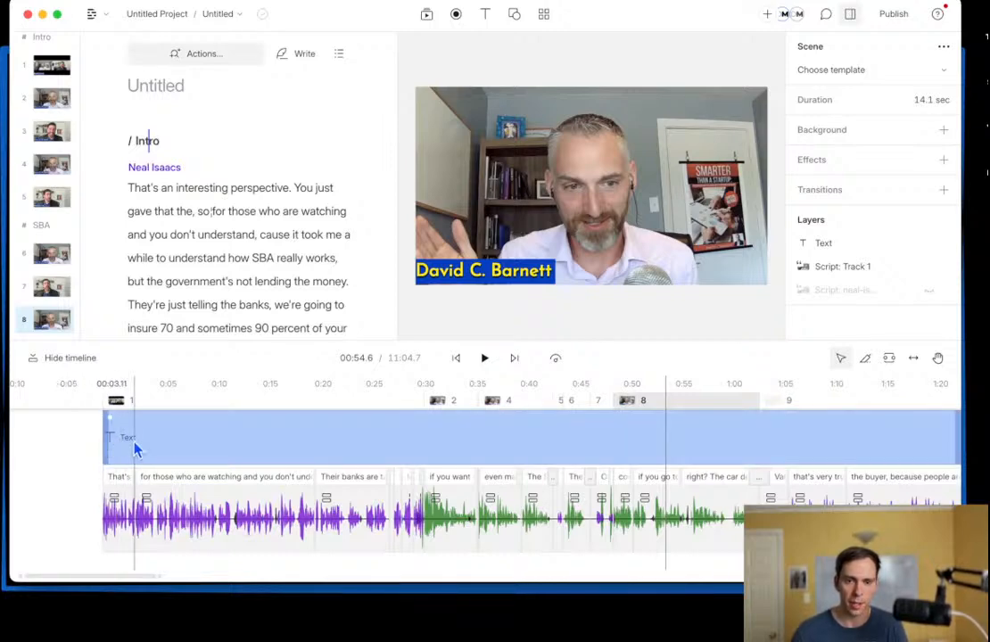
Step: Rename the speaker text layer as Speaker Labels
click(211, 453)
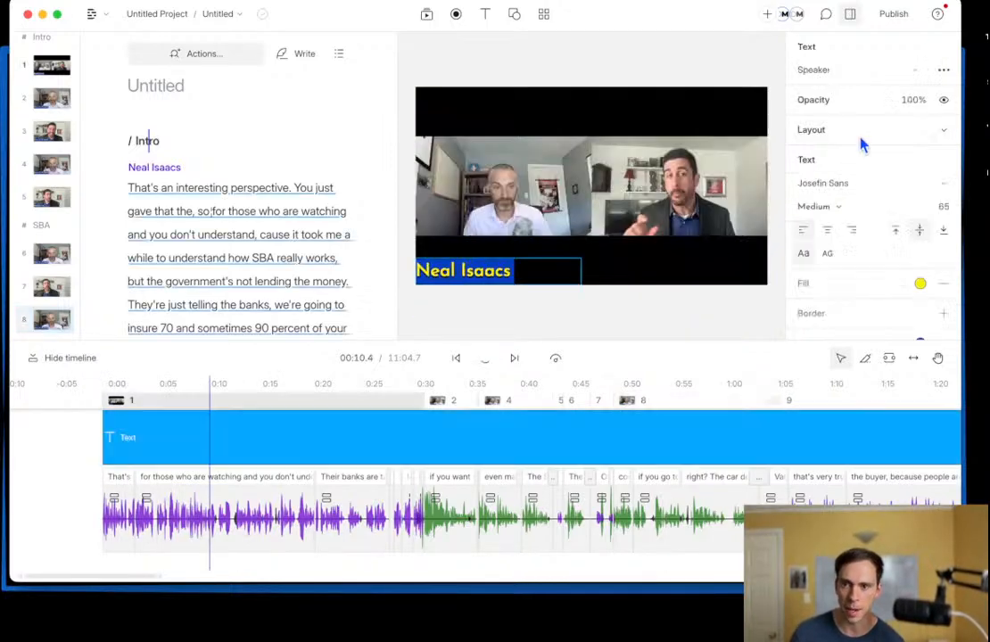
double_click(827, 46)
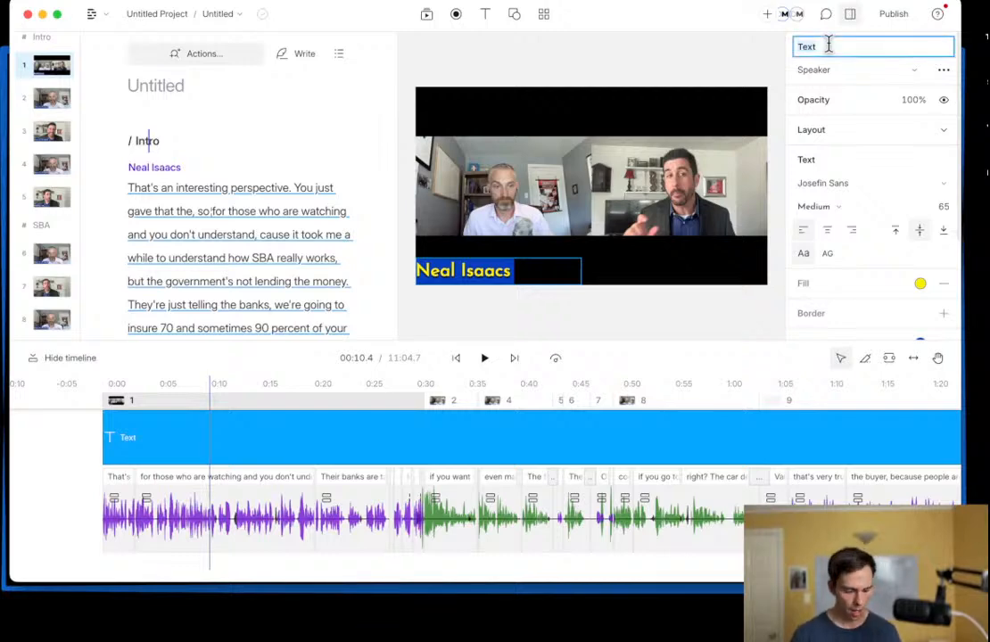
text(Speaker Labels)
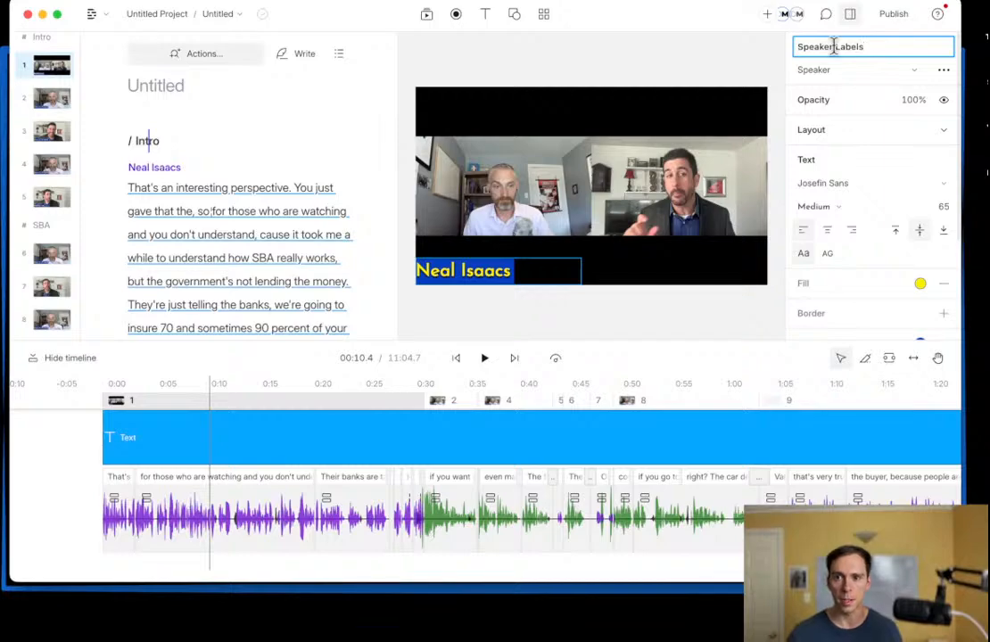
click(745, 53)
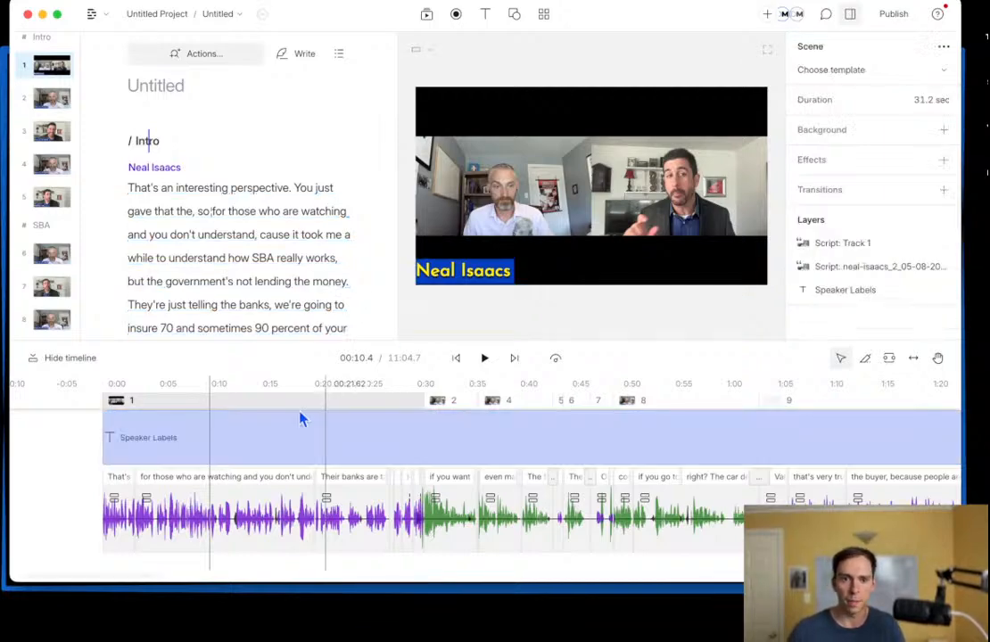
click(241, 443)
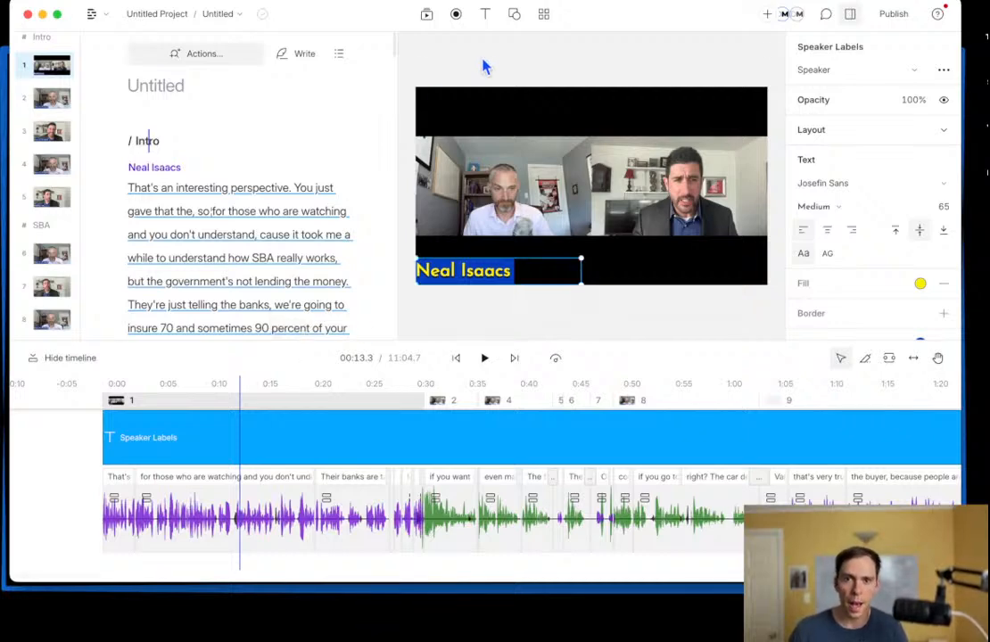
Step: Try out the Title text preset in scene 1 and delete it again
click(484, 19)
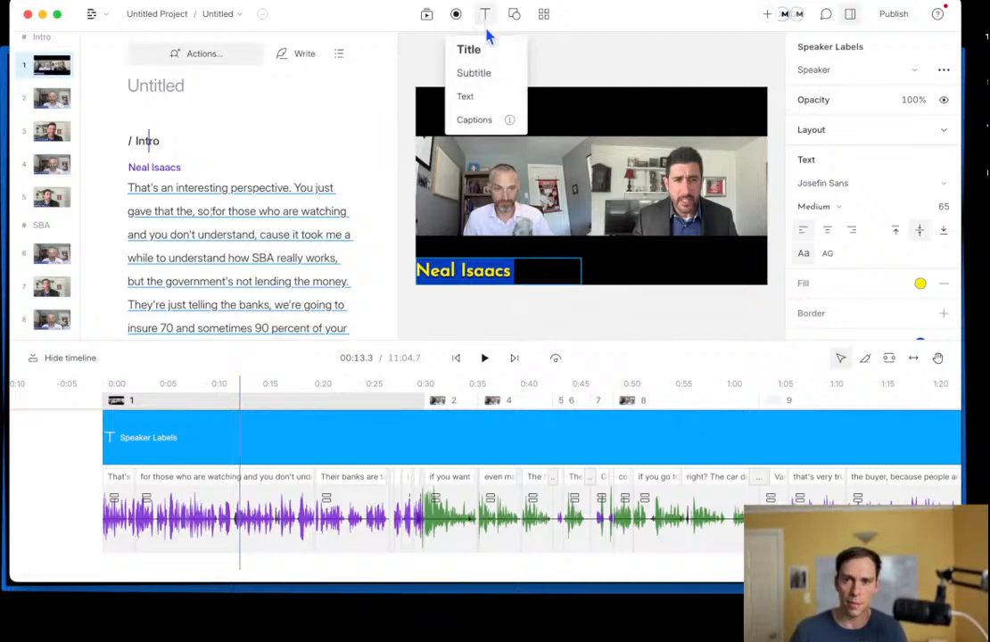
click(485, 61)
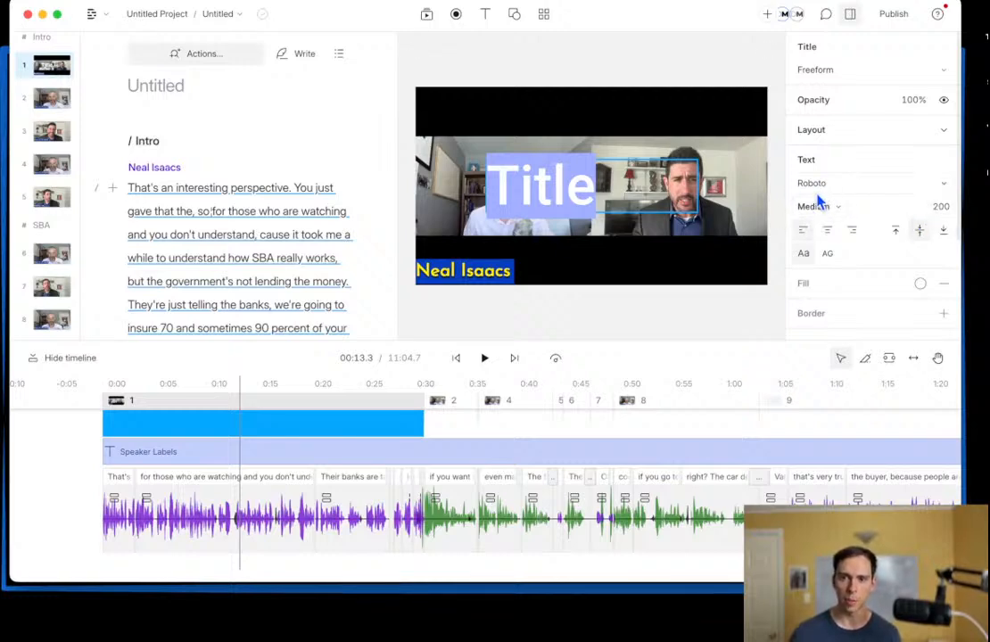
click(304, 423)
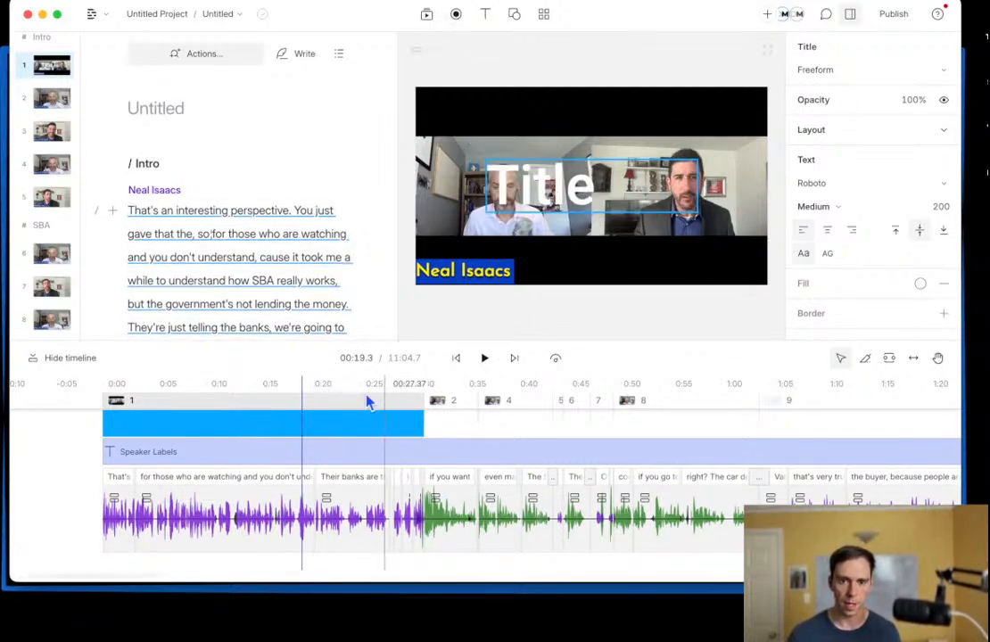
click(289, 426)
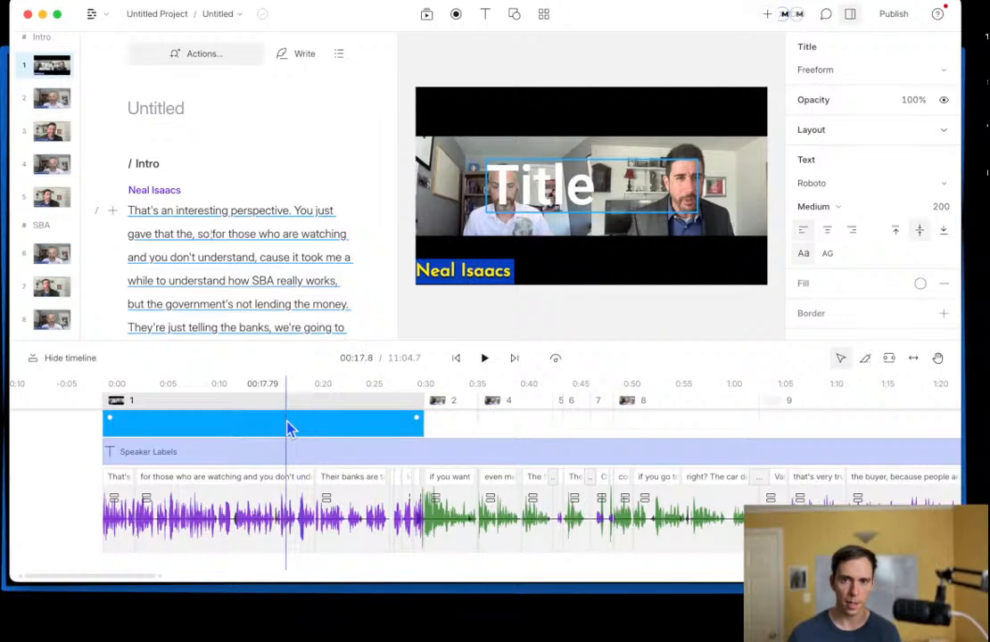
click(328, 433)
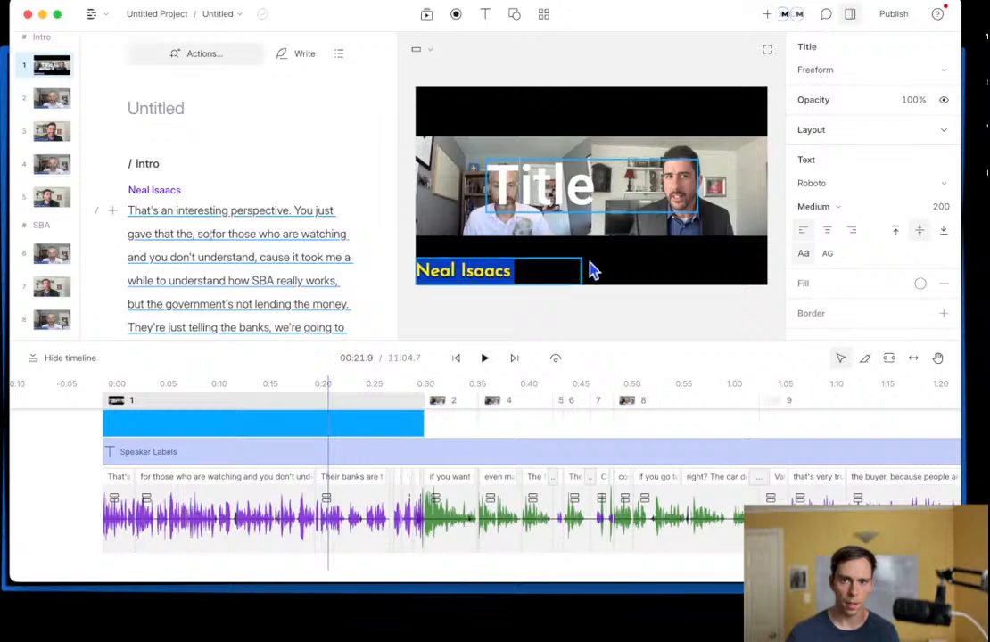
click(601, 305)
click(579, 199)
key(Delete)
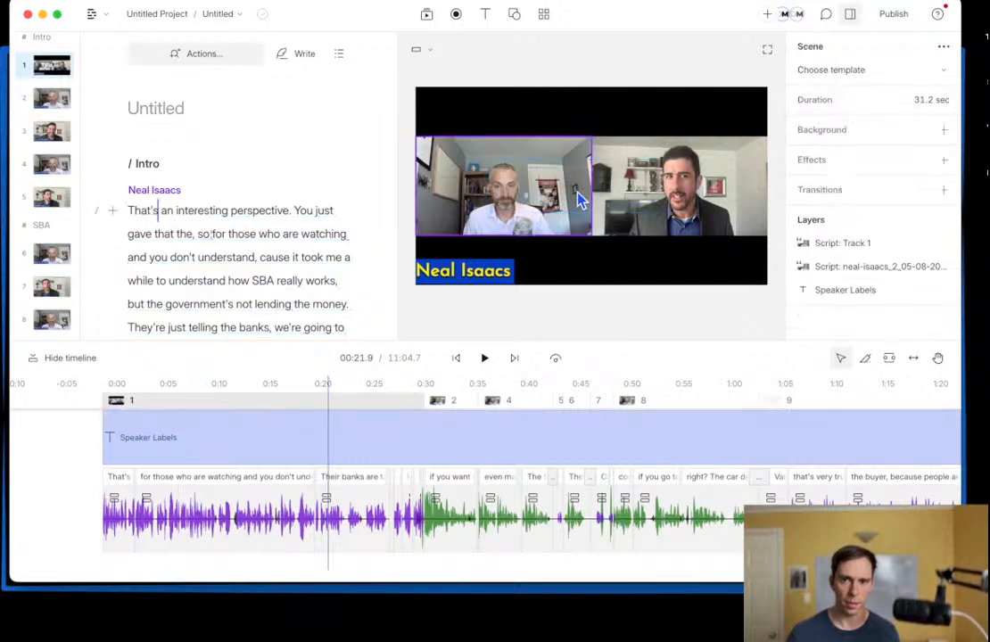
Step: Try out the Subtitle text preset in scene 1 and delete it again
click(487, 16)
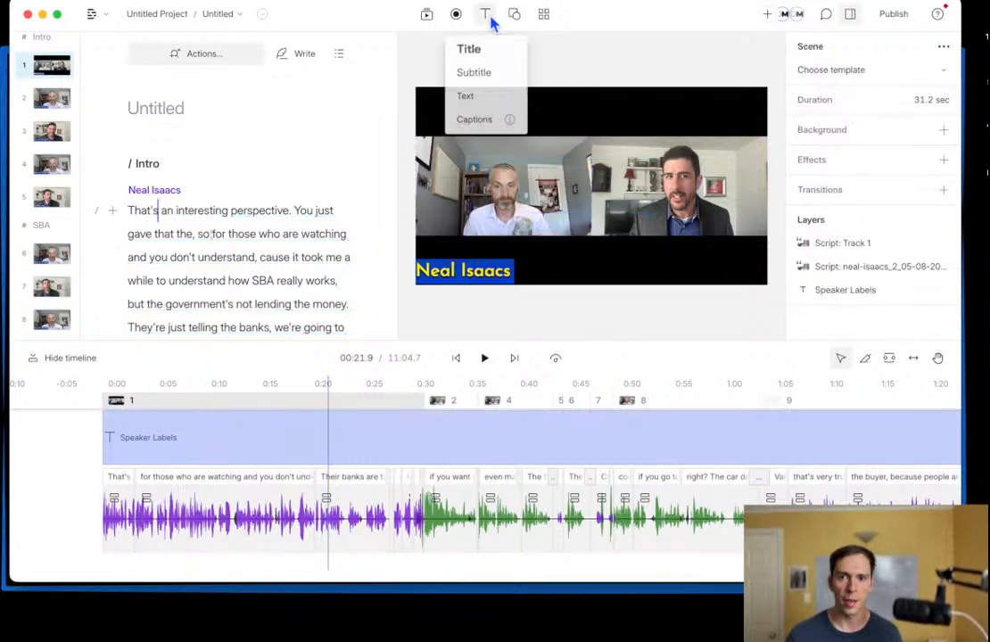
click(503, 76)
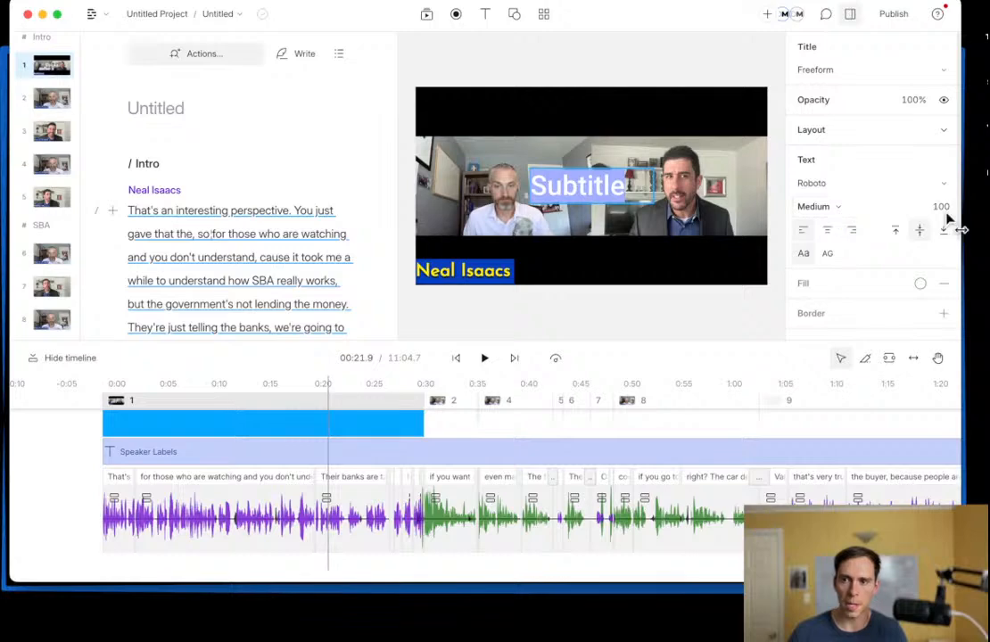
click(591, 296)
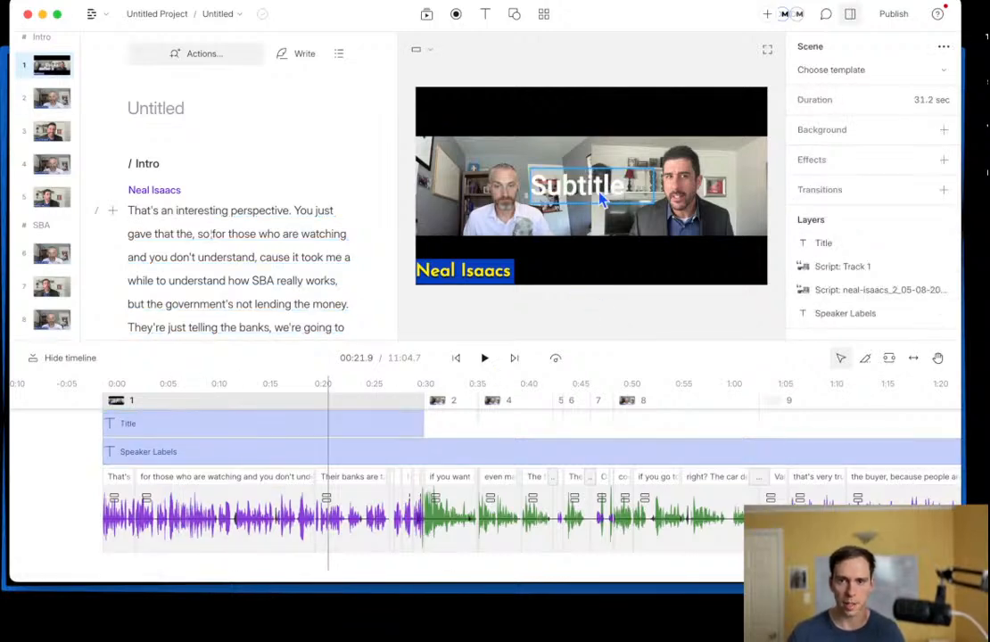
click(576, 195)
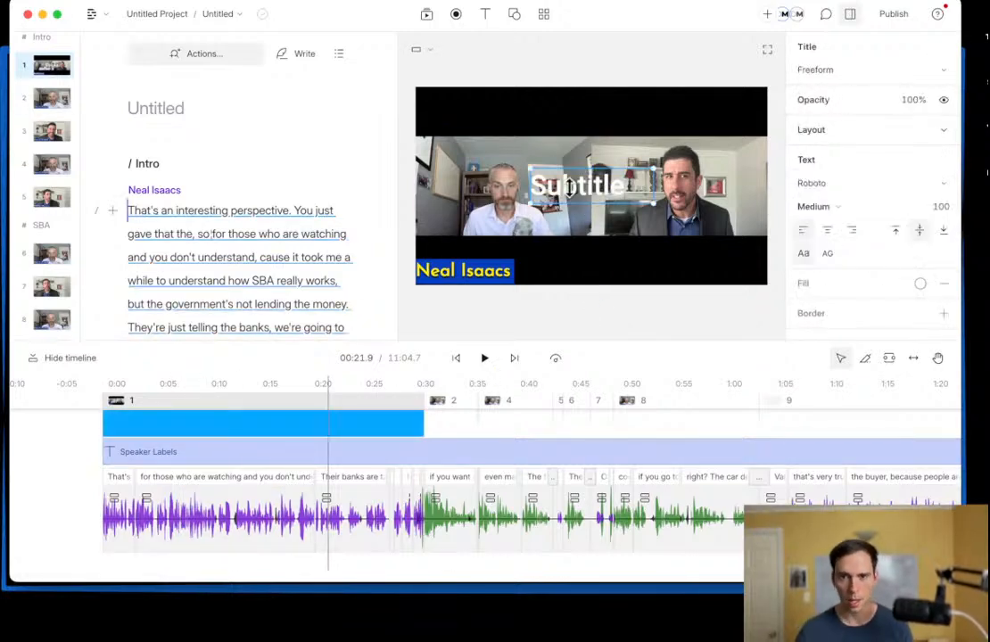
key(BackSpace)
Step: Add a text layer with the plain Text preset to scene 1 and select it
click(484, 14)
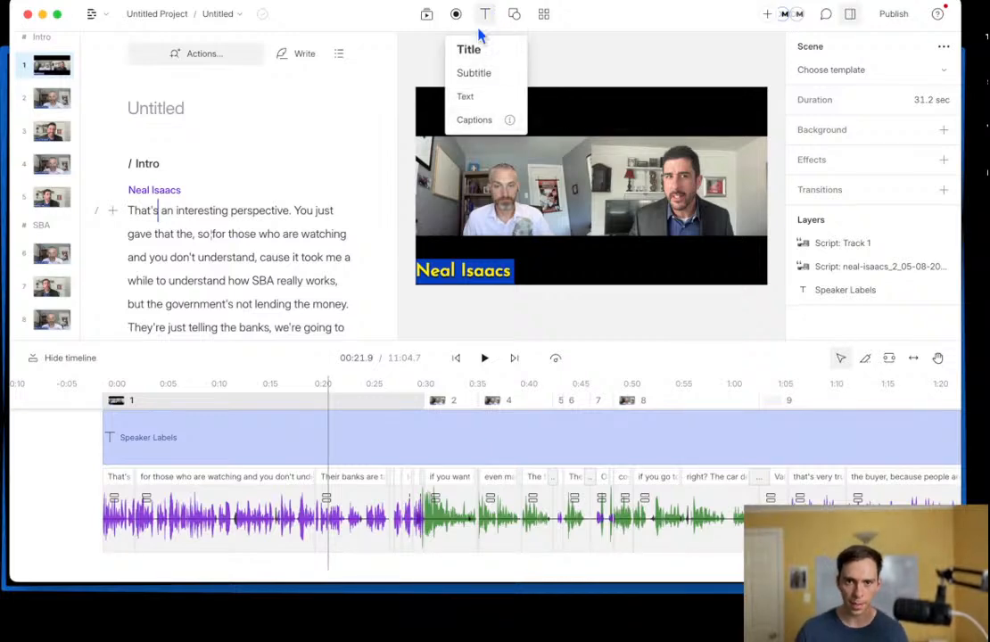
click(472, 98)
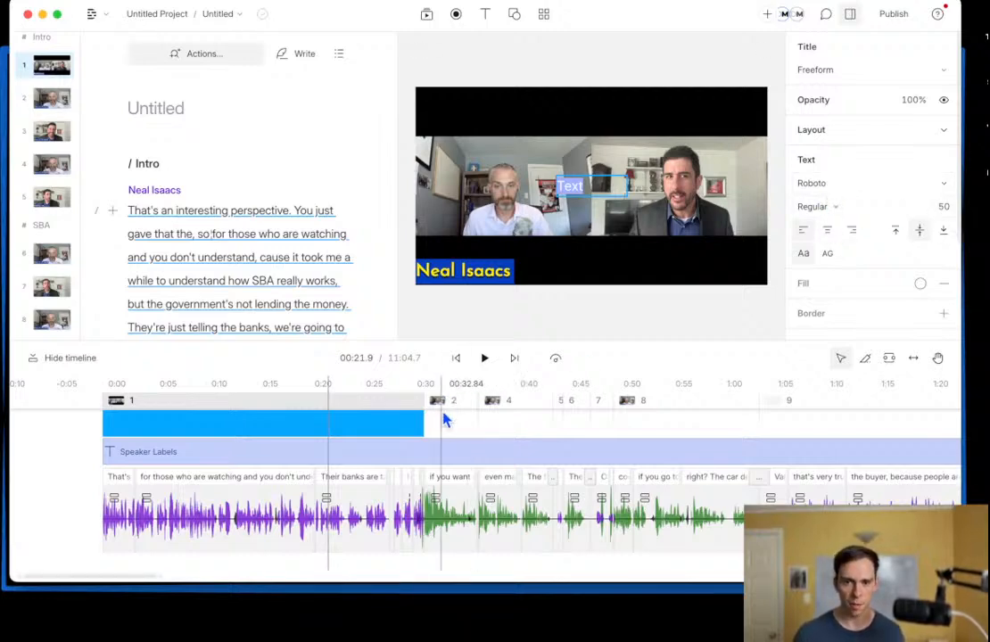
click(550, 310)
click(594, 180)
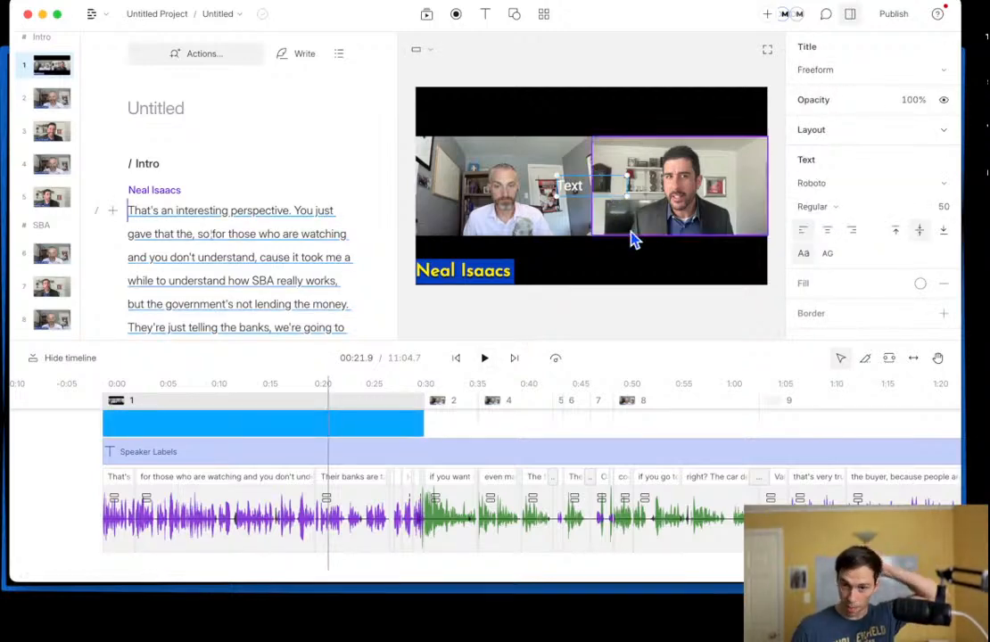
Step: Try size 200 and Bold weight on the scene 1 text layer in a widened box, and delete the layer
click(941, 206)
text(200)
key(Return)
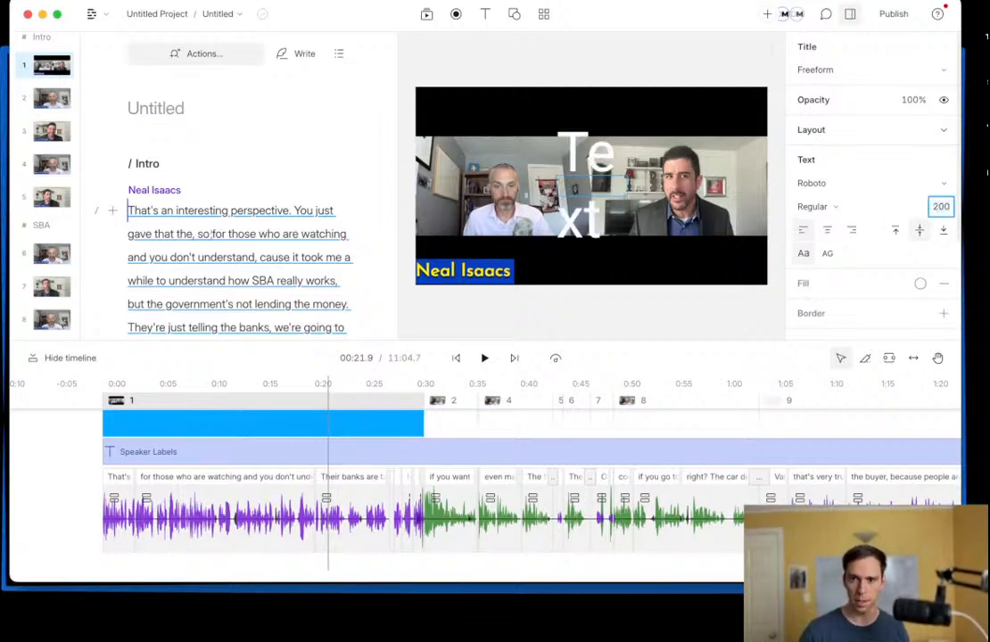
click(836, 207)
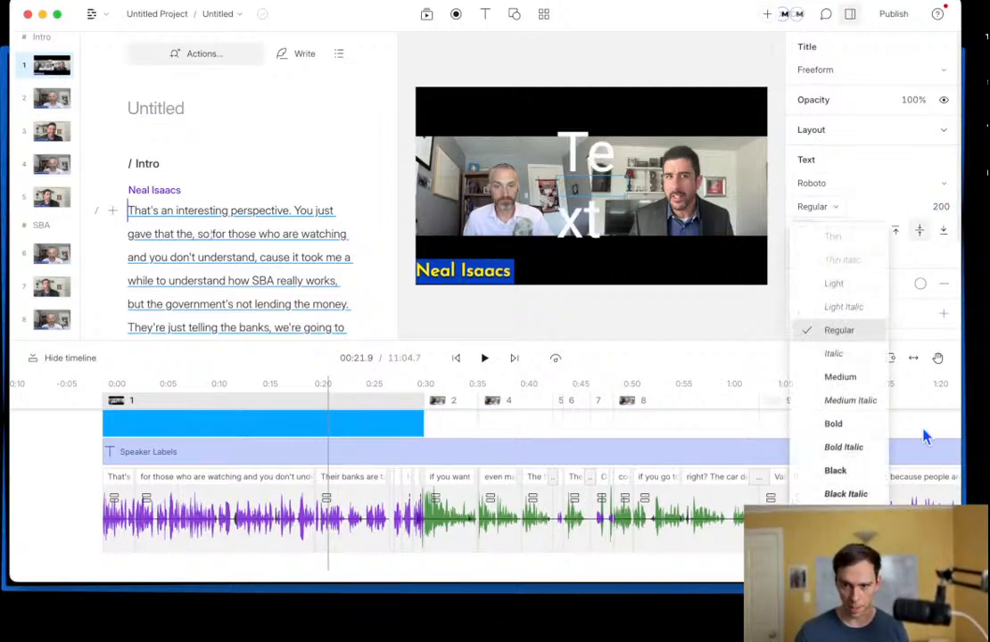
click(859, 424)
drag(629, 186, 704, 185)
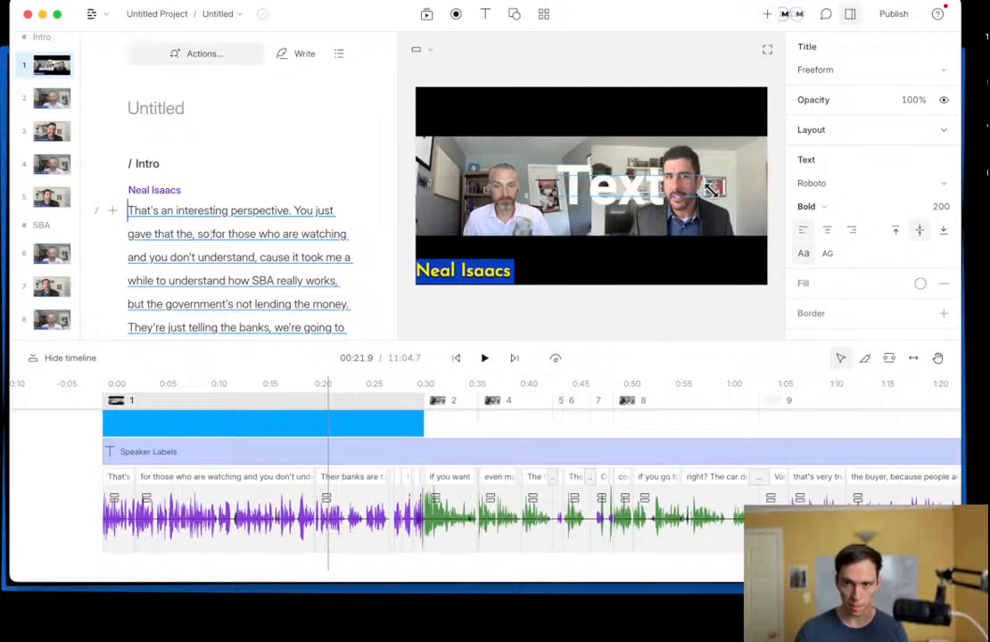
click(548, 317)
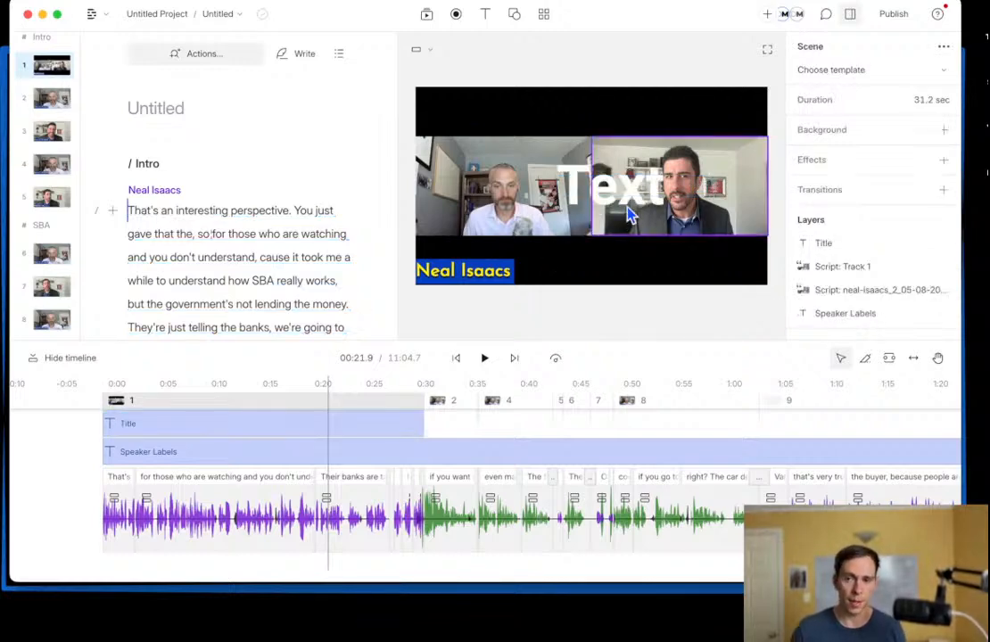
click(603, 191)
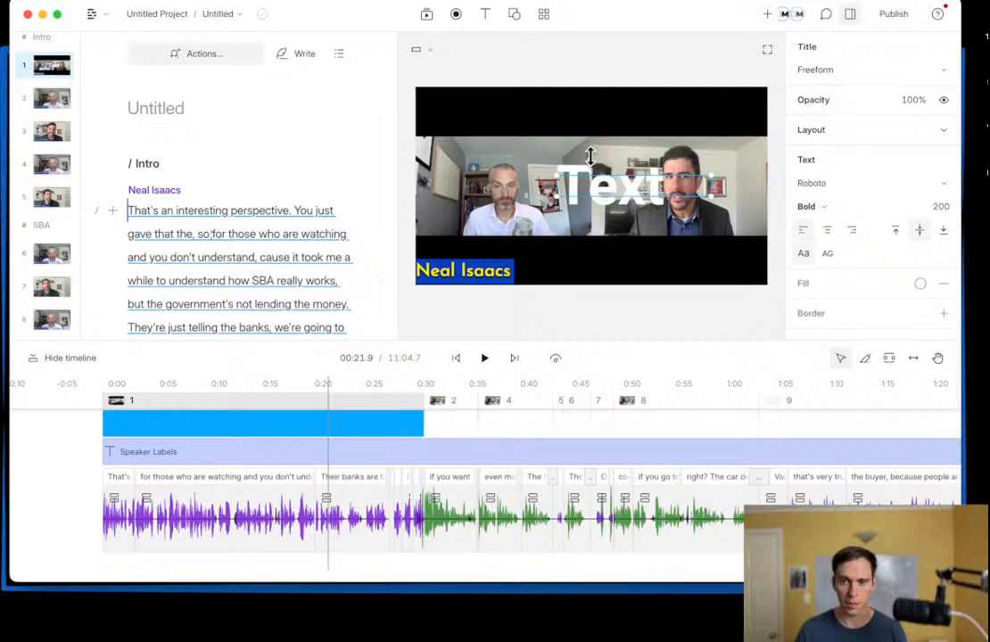
key(Delete)
Step: Add a Captions layer to scene 1, centre it horizontally just above the speaker label and centre-align its text
click(484, 13)
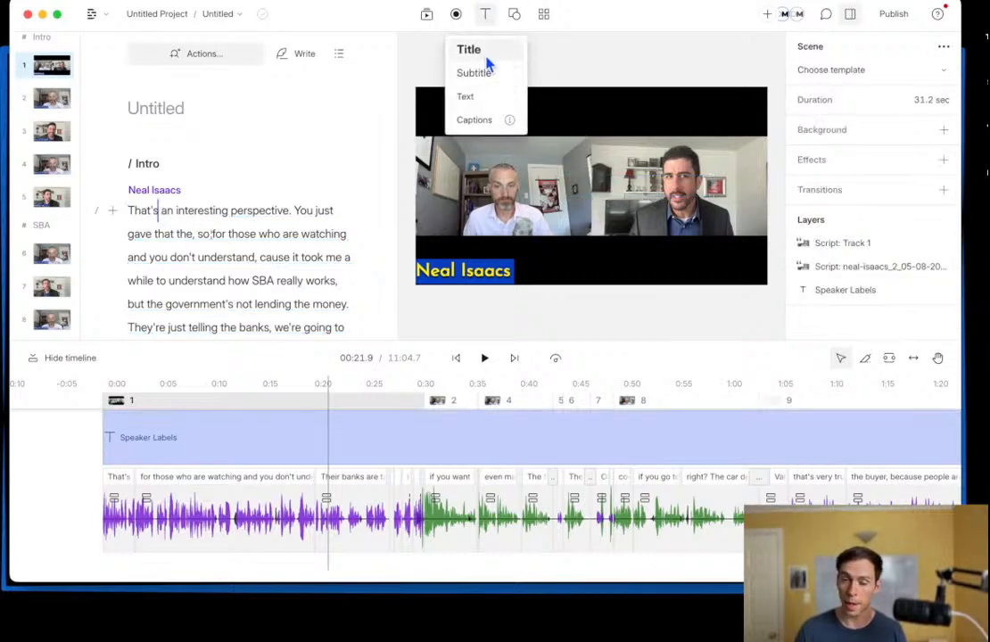
click(487, 130)
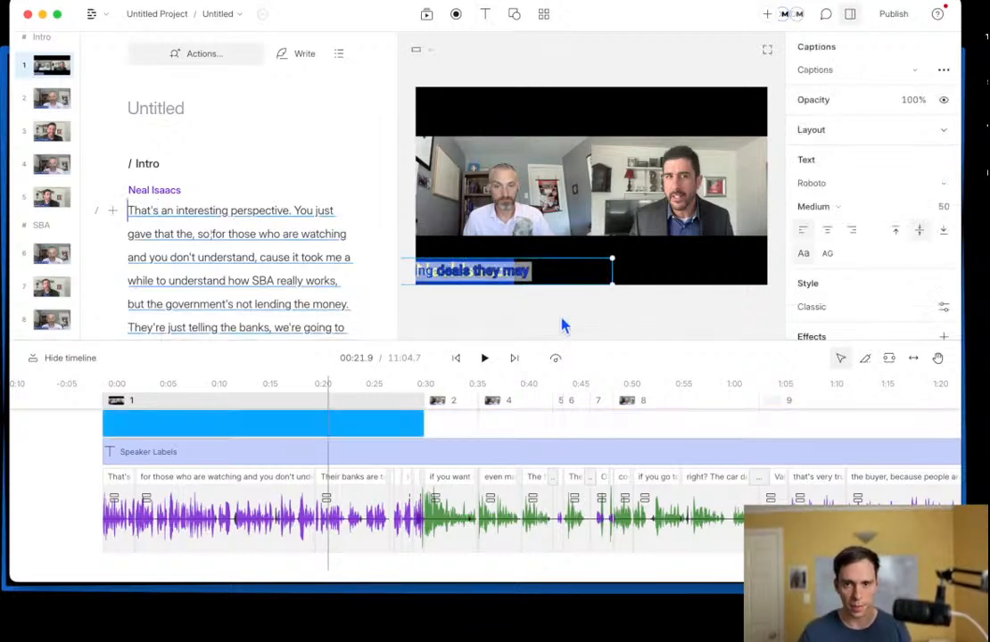
drag(545, 283, 685, 260)
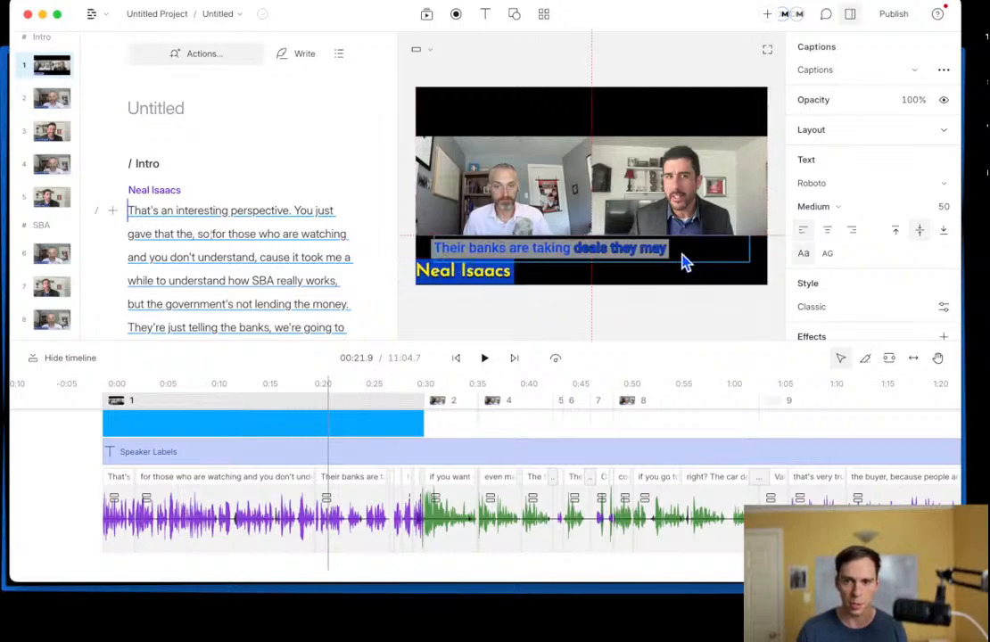
click(828, 232)
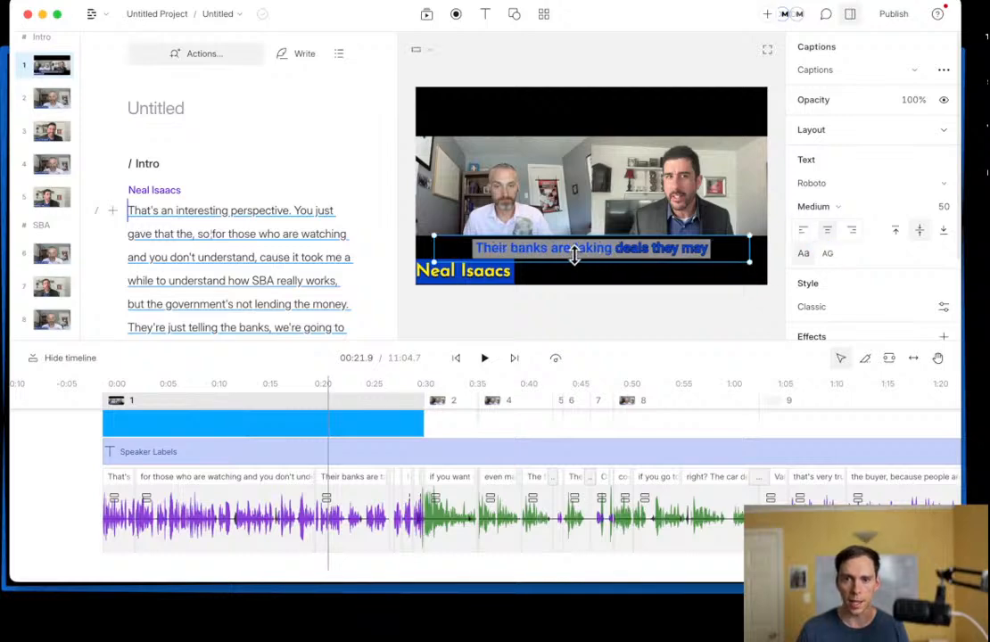
drag(589, 253, 590, 252)
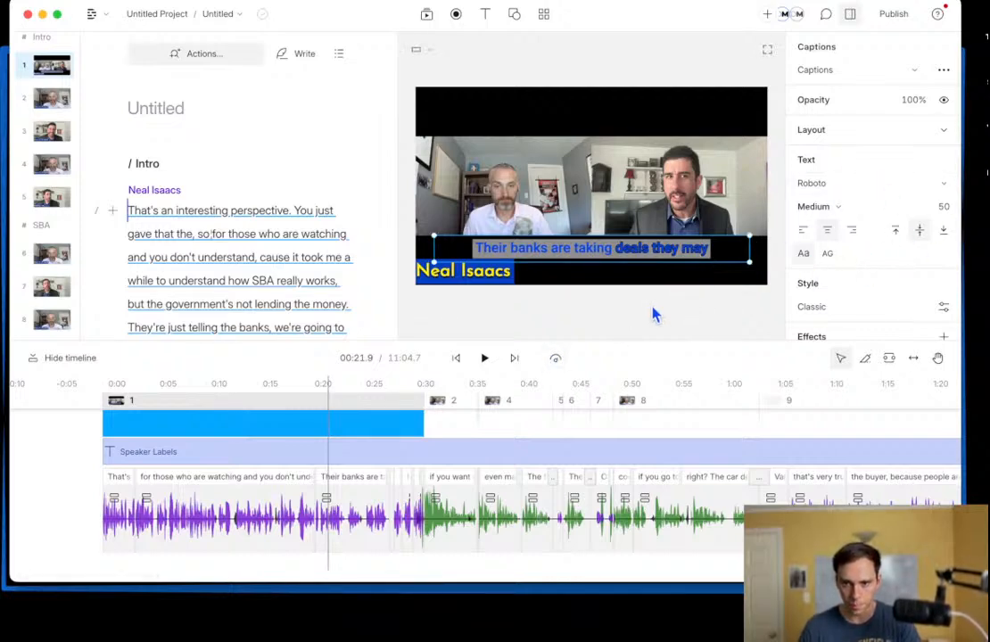
Step: Extend the Captions layer on the timeline through the end of scene 2 and preview the captions there
click(340, 433)
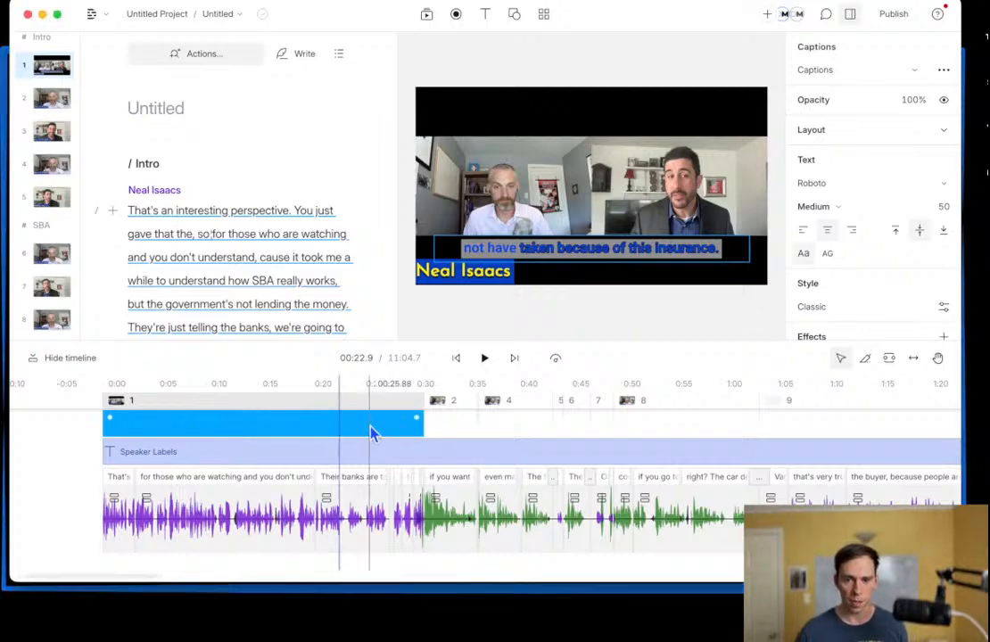
click(432, 435)
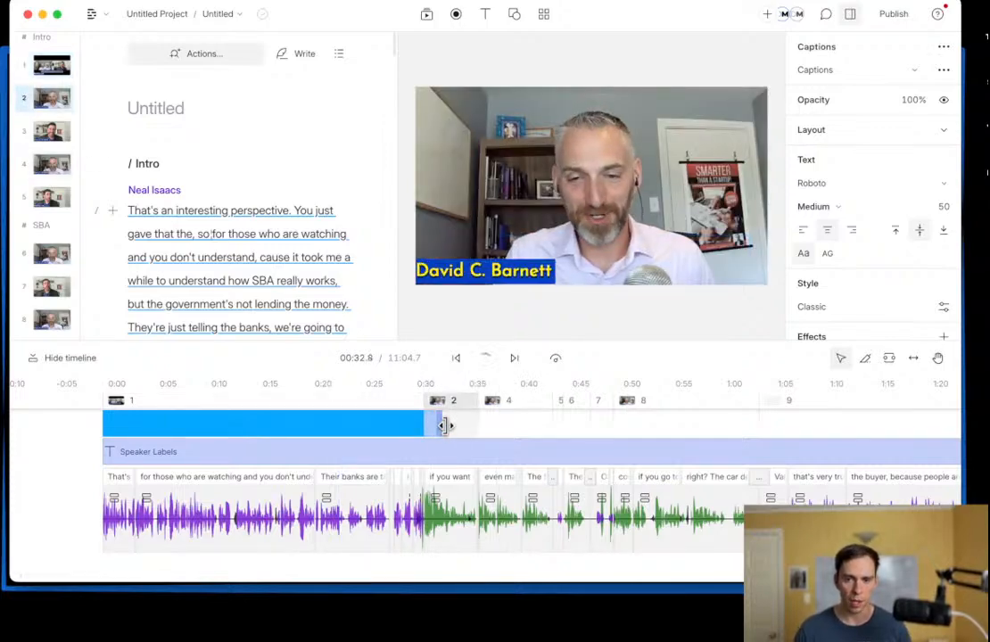
drag(445, 425, 475, 427)
click(452, 419)
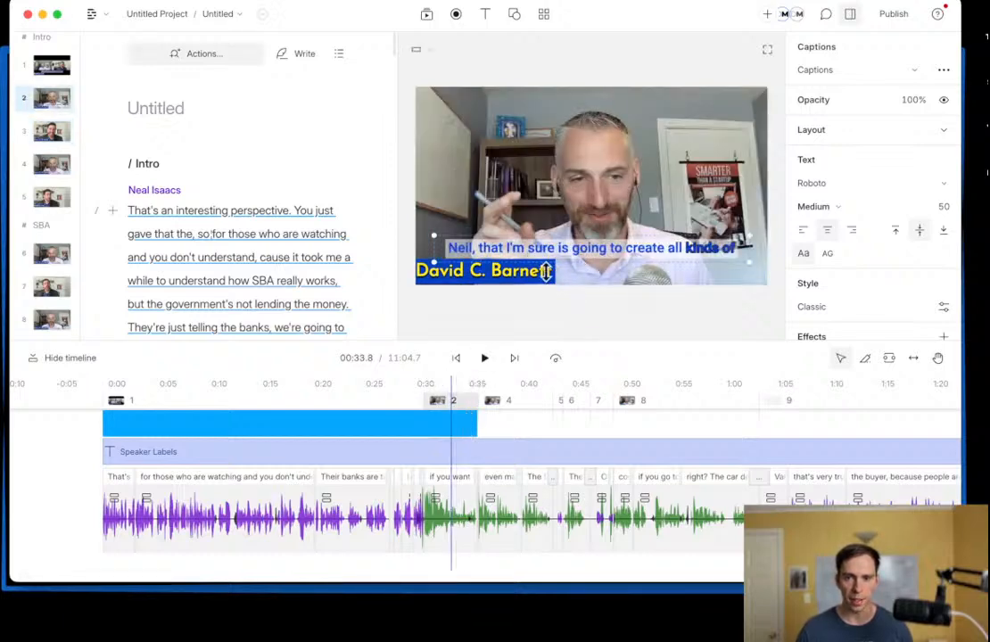
Step: Copy the layout of scene 2, paste it onto scene 3 and select the pasted captions
right_click(52, 104)
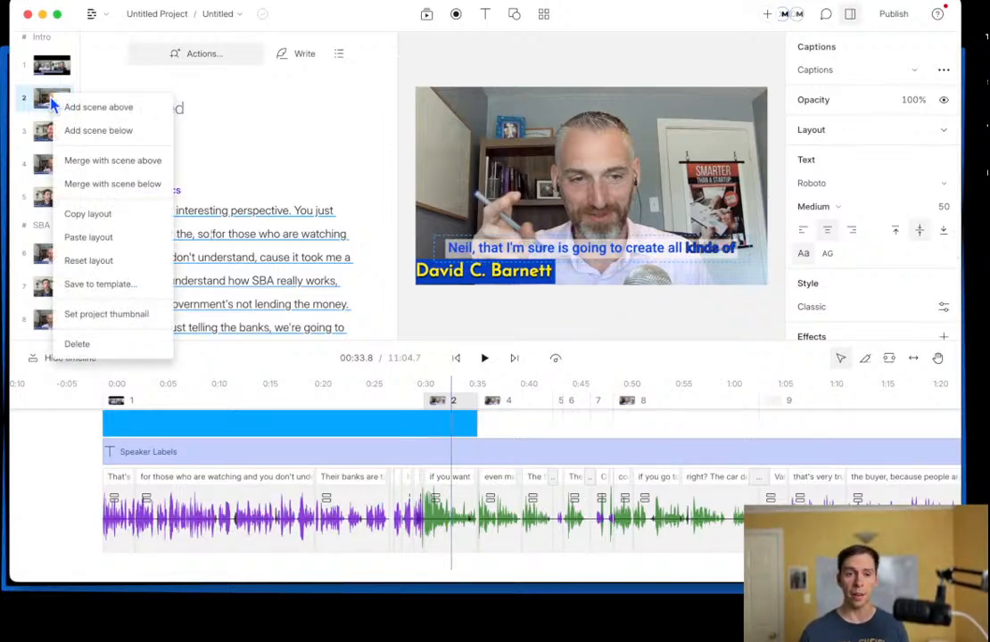
click(133, 214)
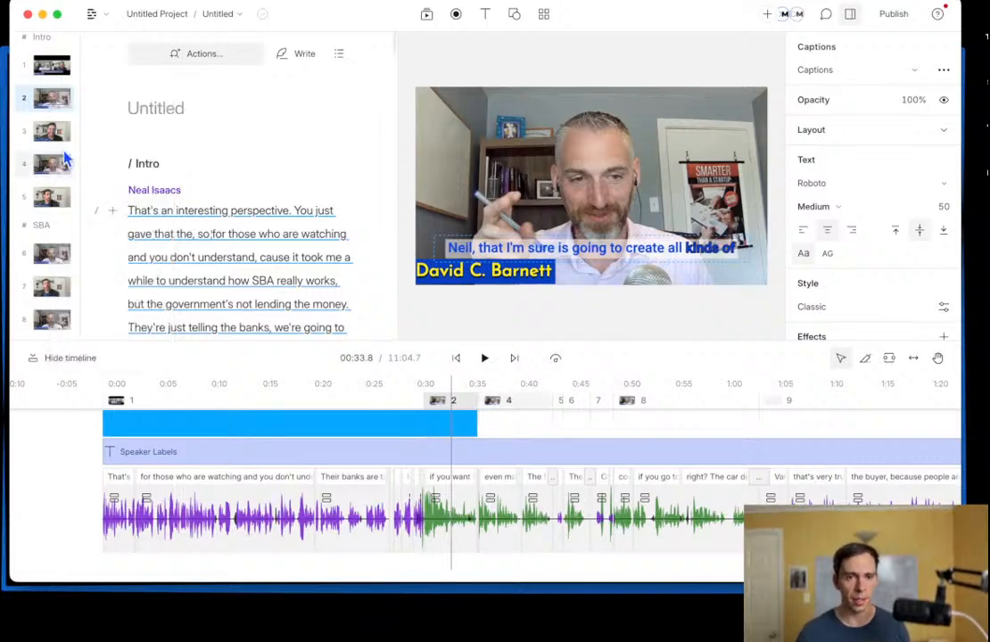
click(46, 129)
right_click(45, 122)
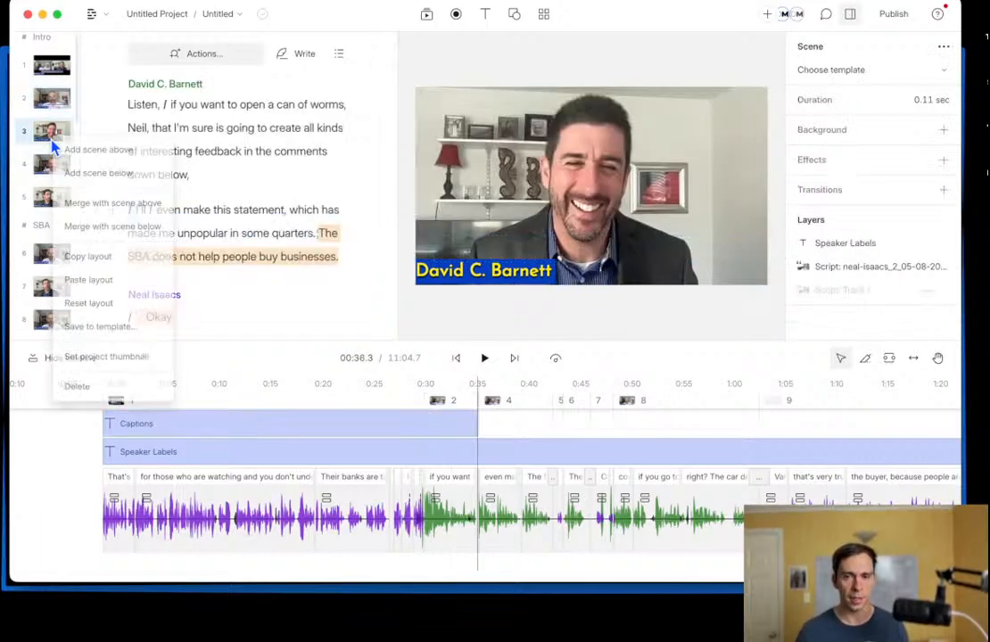
click(109, 279)
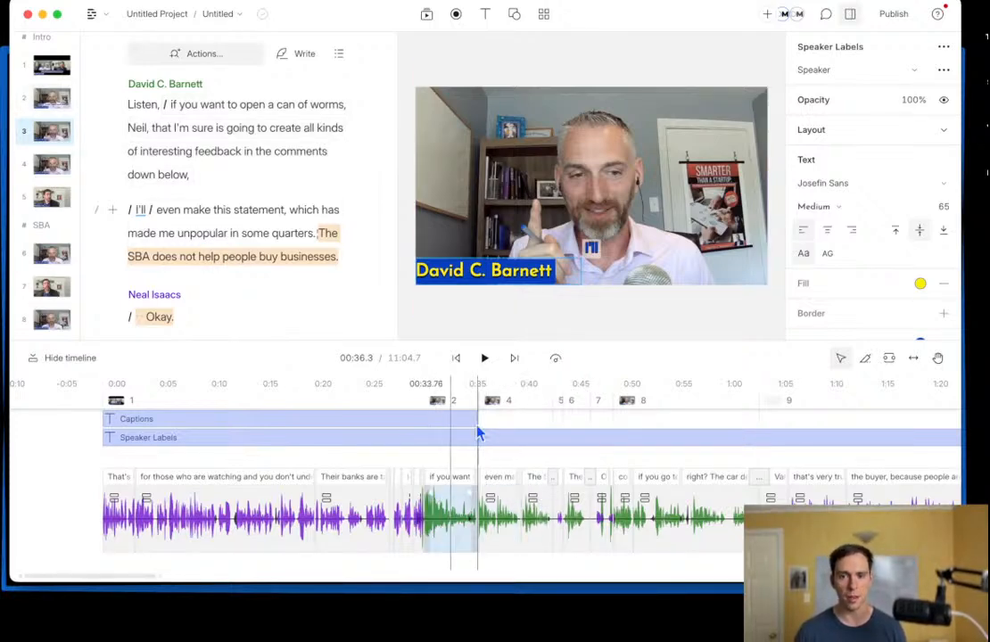
click(604, 241)
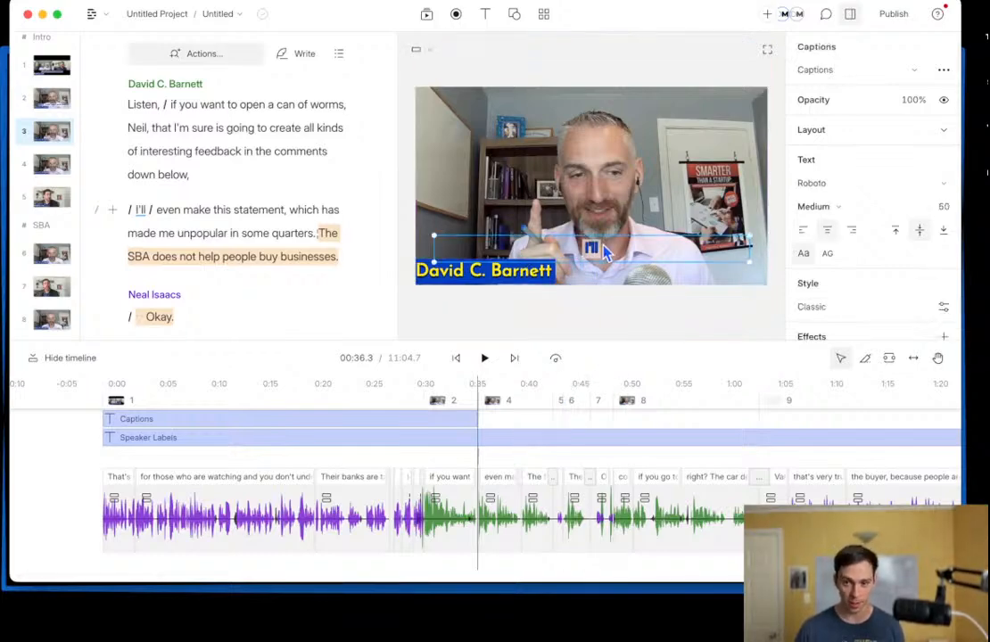
Step: In scene 3, move the guest's script layer above Script: Track 1 and hide Script: Track 1
click(772, 312)
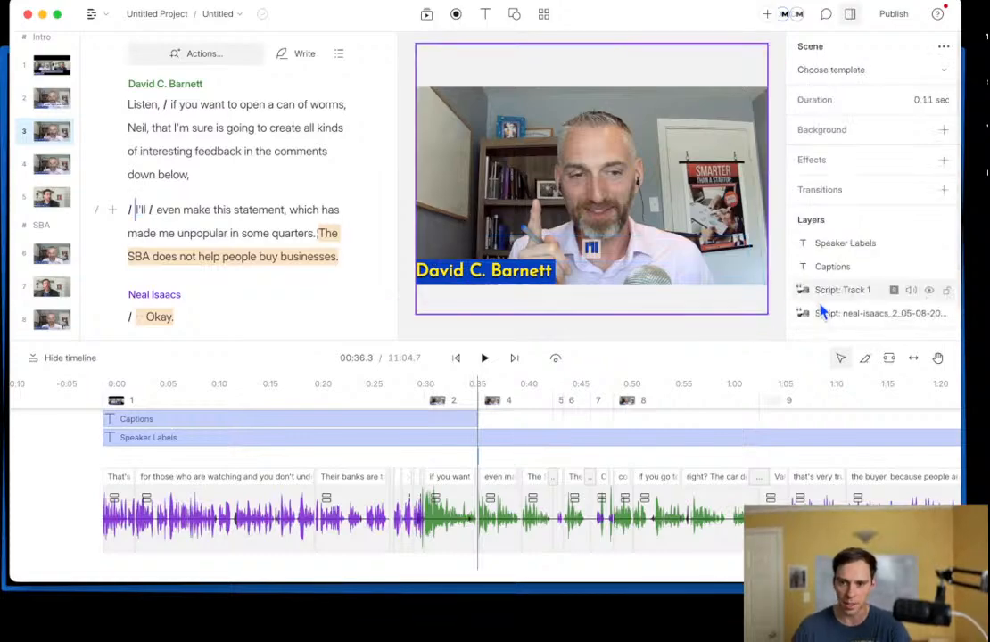
drag(826, 313, 858, 295)
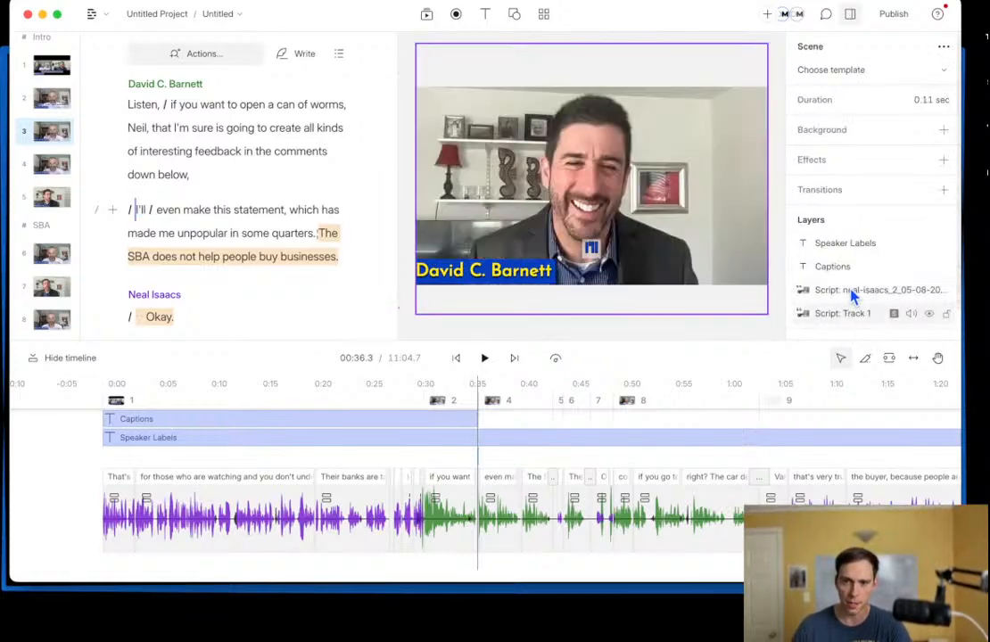
click(930, 314)
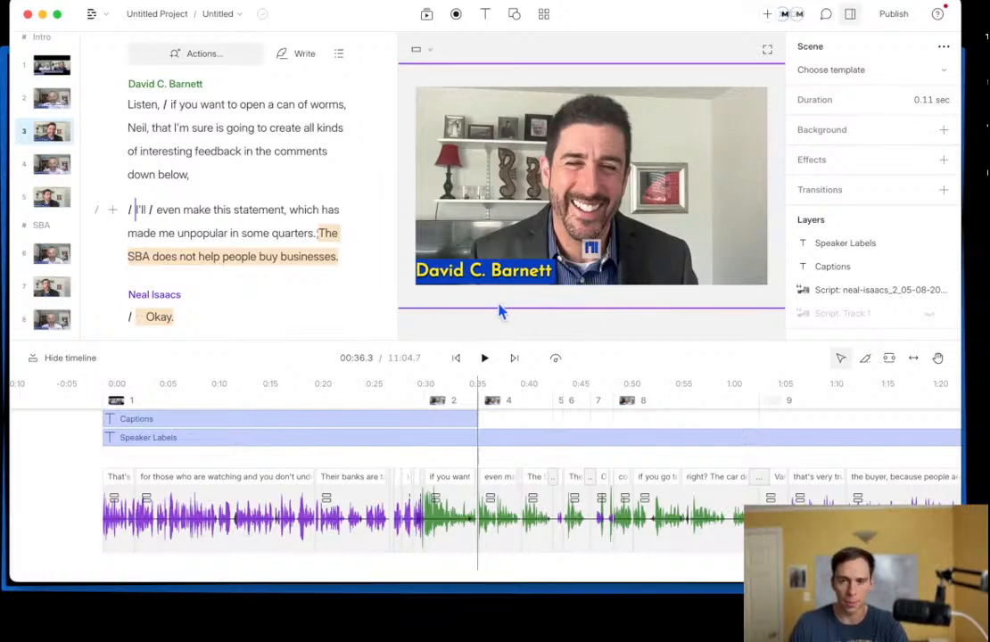
Step: Inspect the Speaker Labels and Captions layers in scene 3, and view the layout options for scene 1
click(459, 282)
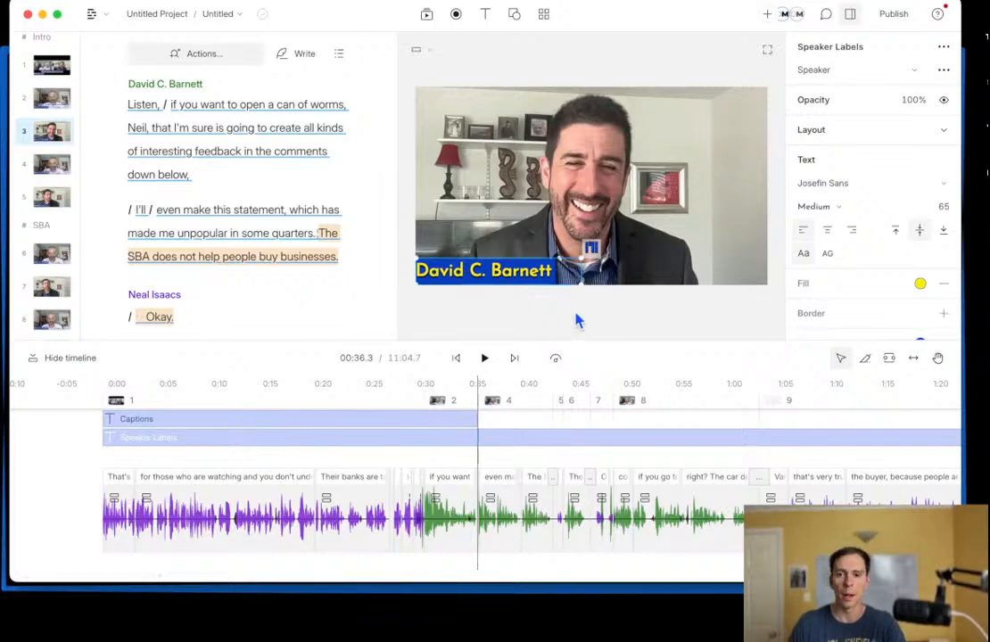
click(546, 332)
scroll(285, 278, up, 5)
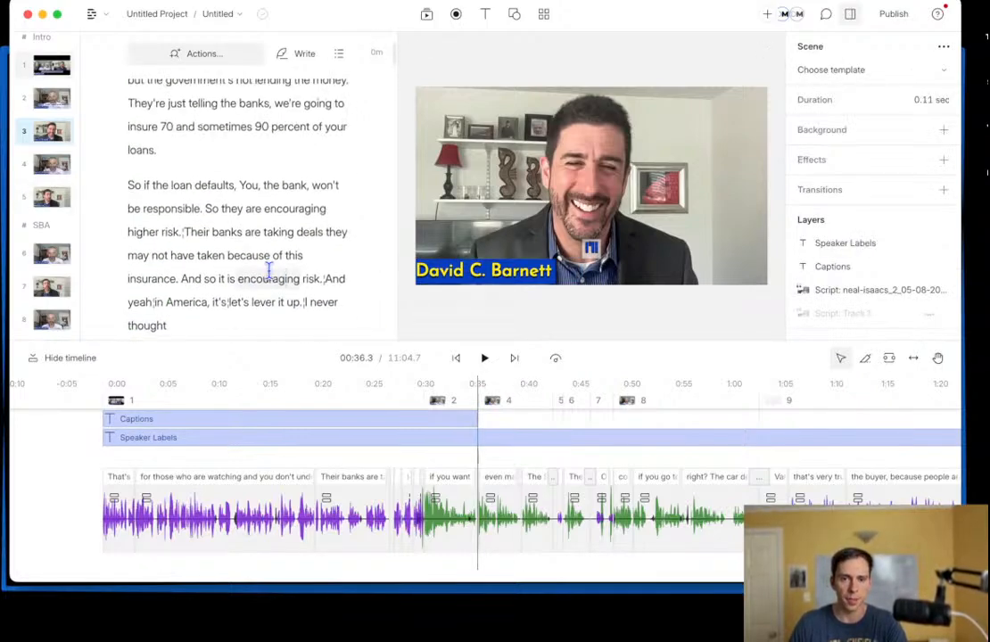
scroll(268, 270, up, 5)
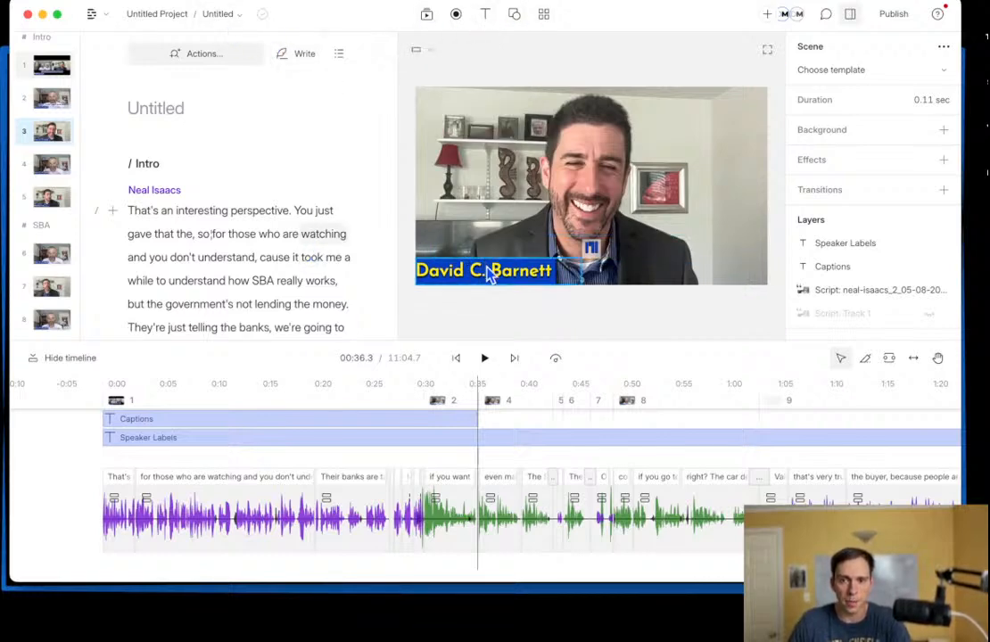
click(625, 257)
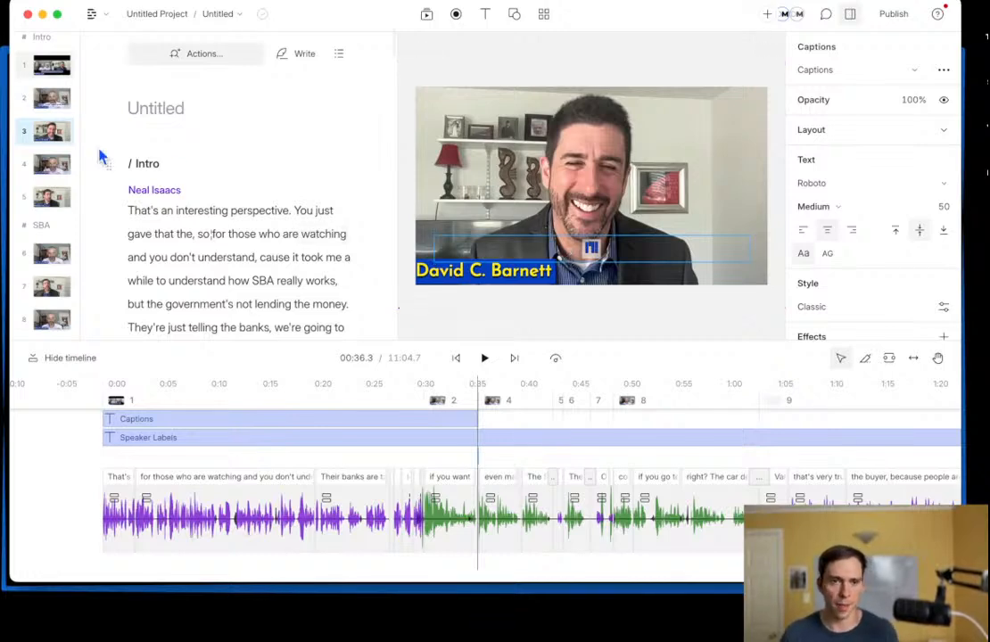
right_click(49, 80)
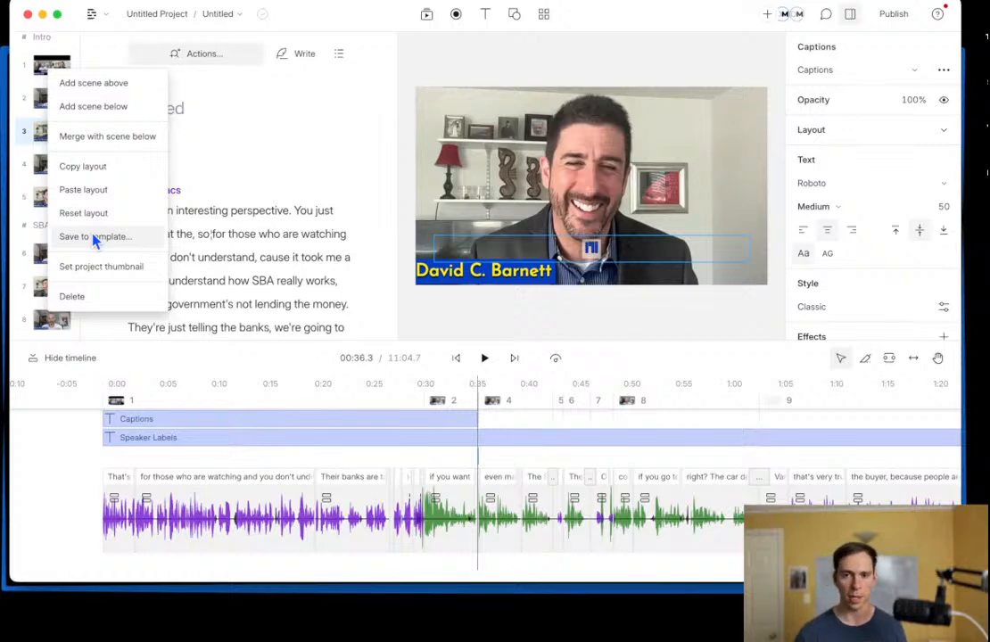
Step: Go to scene 8 and select its Speaker Labels layer to examine the preset and opacity properties
click(524, 409)
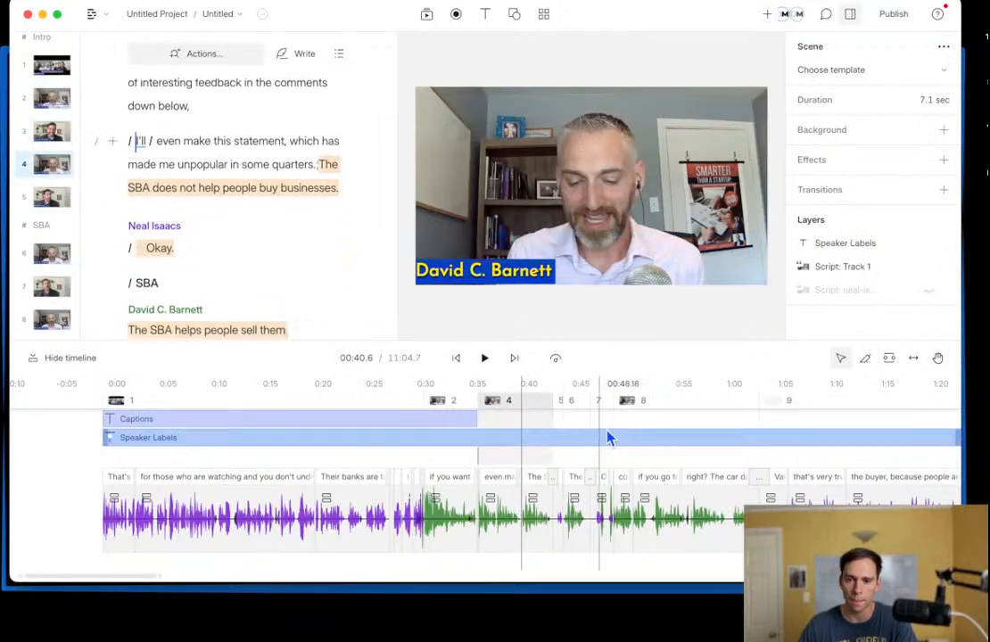
click(673, 418)
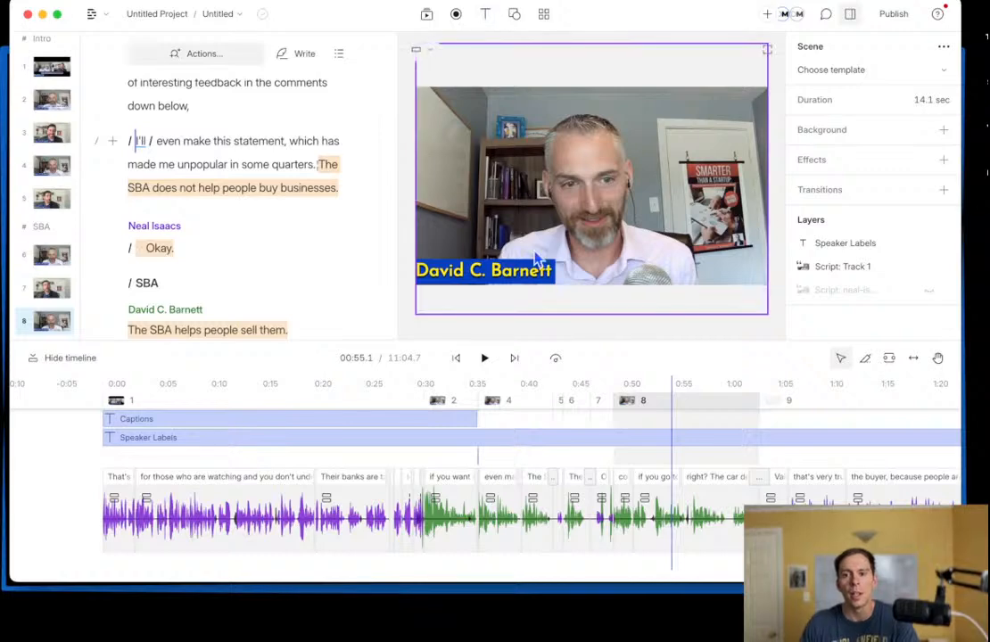
click(485, 281)
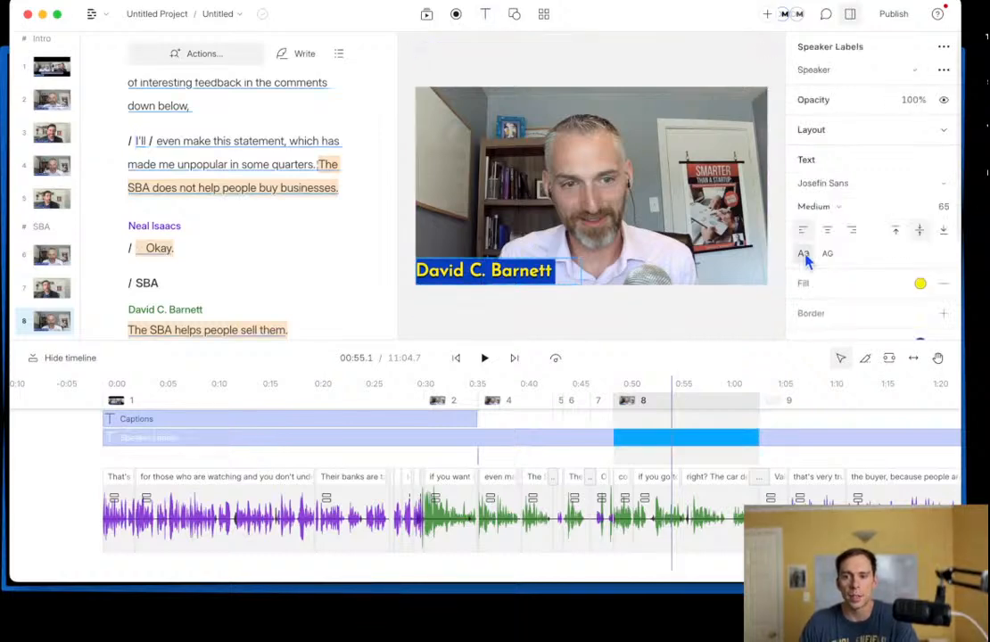
click(829, 79)
click(829, 78)
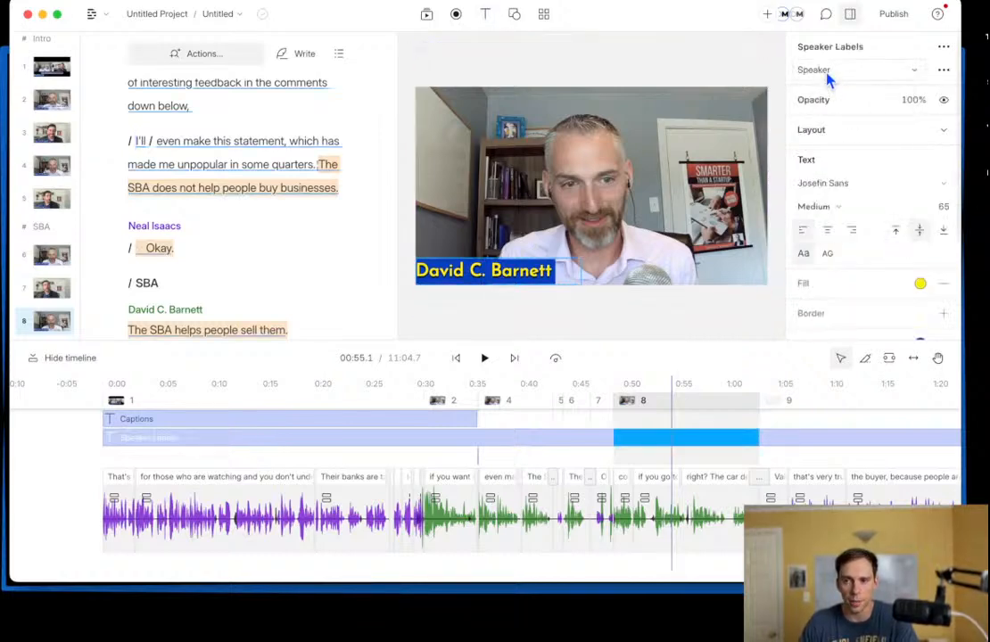
click(892, 106)
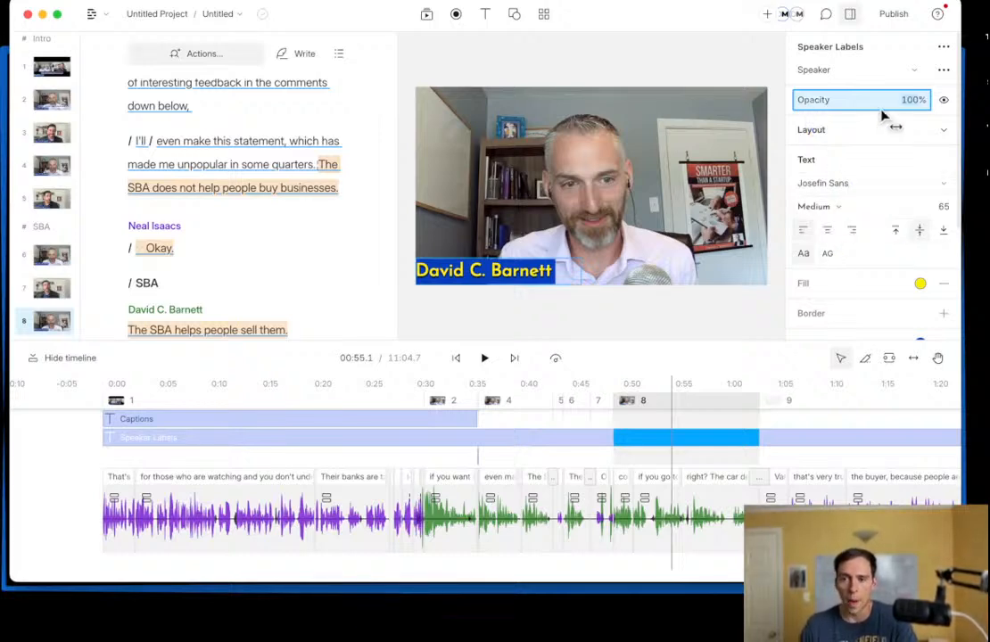
Step: Hide and reshow the speaker label in scene 8, and test its opacity at 60% and 80%
click(944, 101)
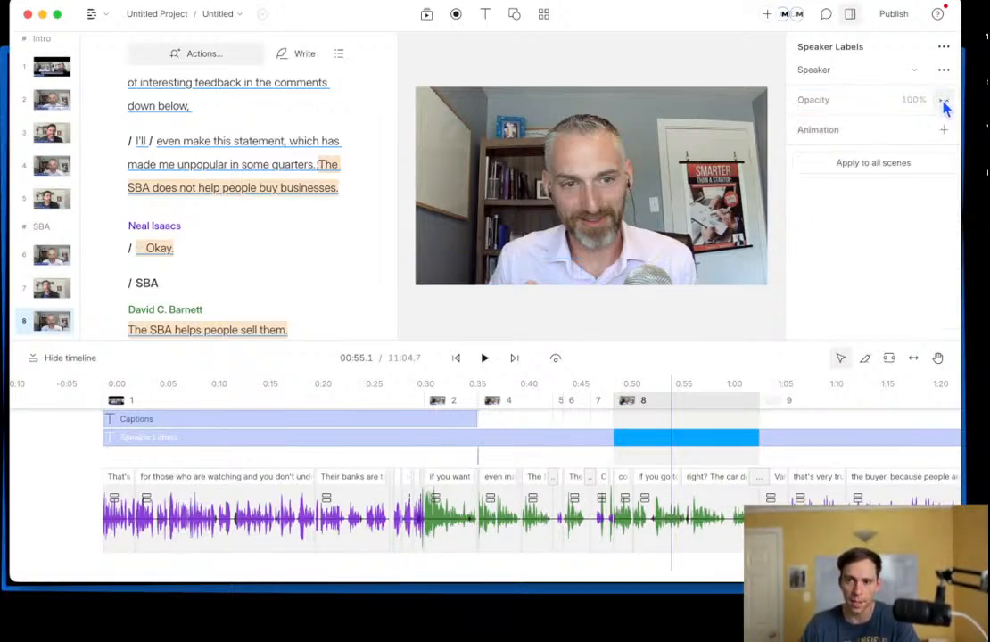
click(944, 101)
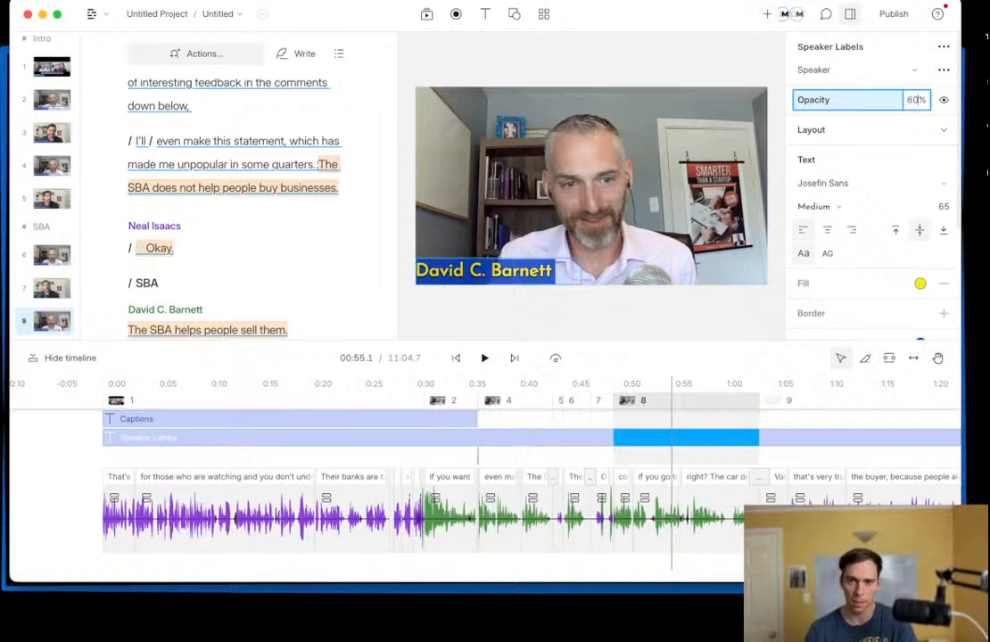
key(Return)
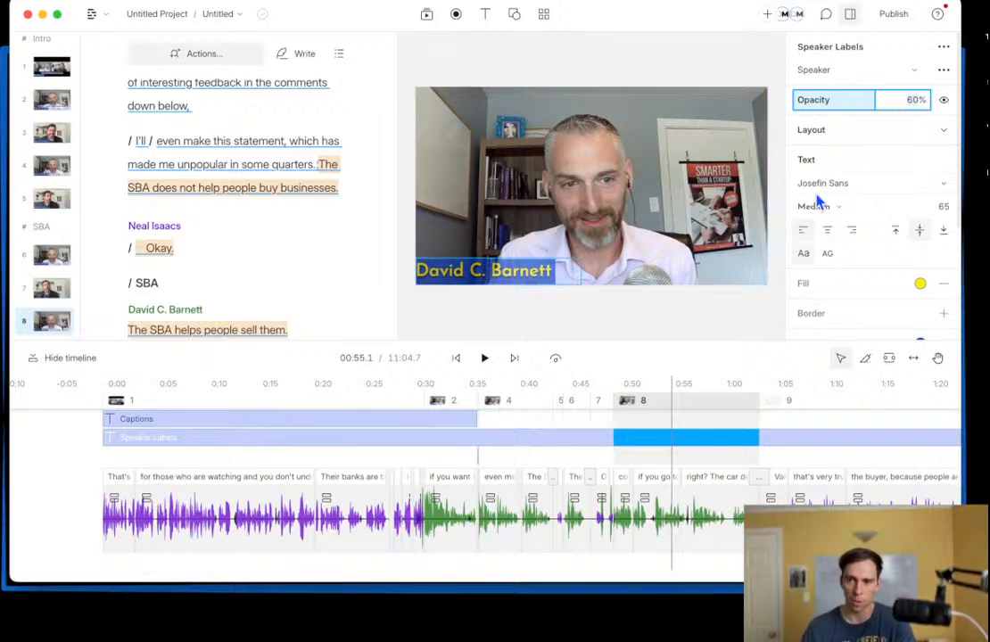
click(546, 304)
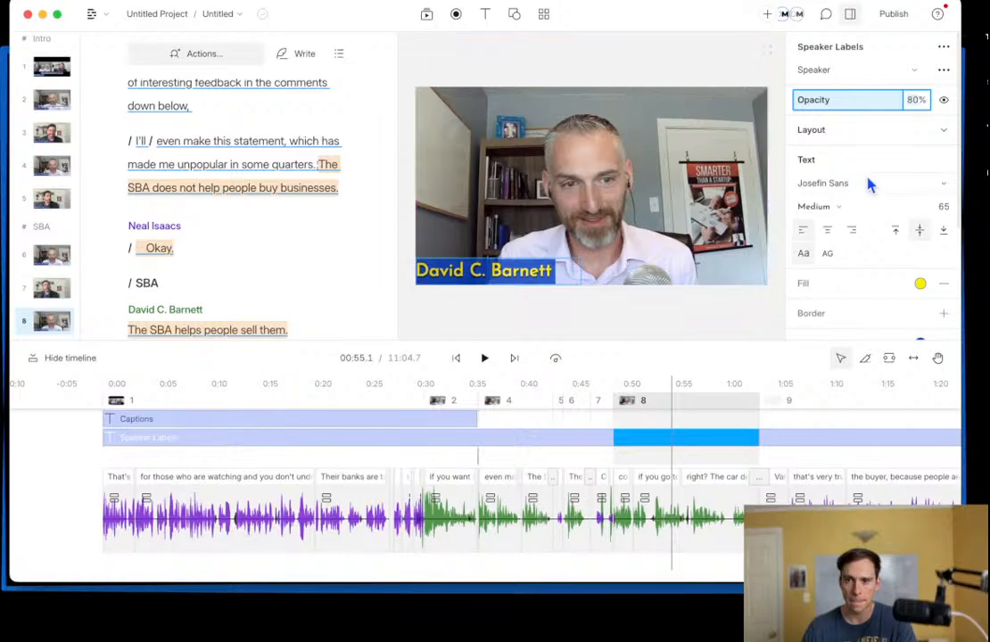
Step: Show the scene 8 speaker label's layout properties and examine its X and Y position, width and height
click(841, 134)
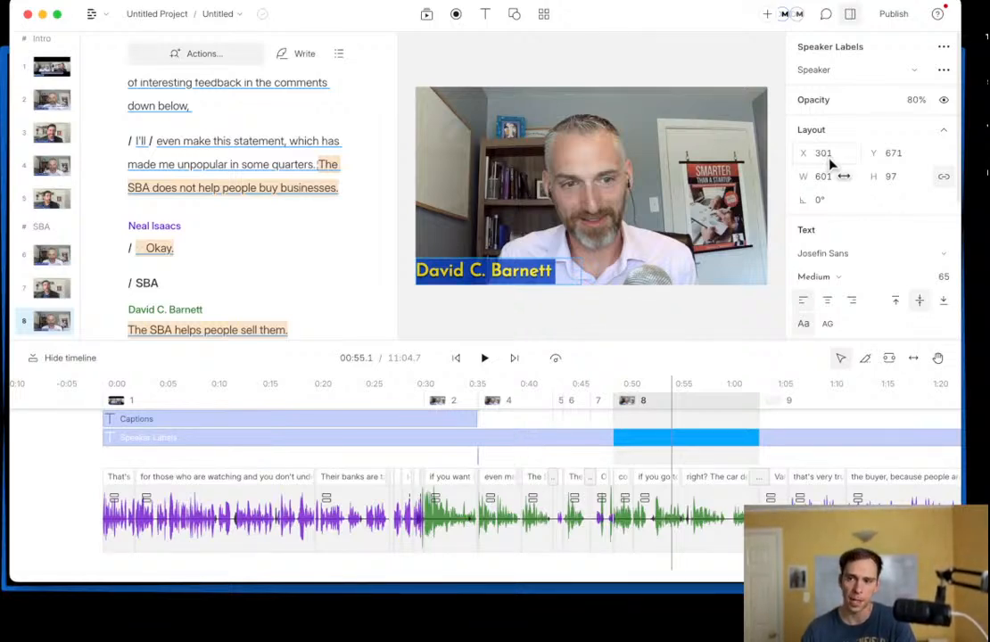
click(824, 154)
click(868, 159)
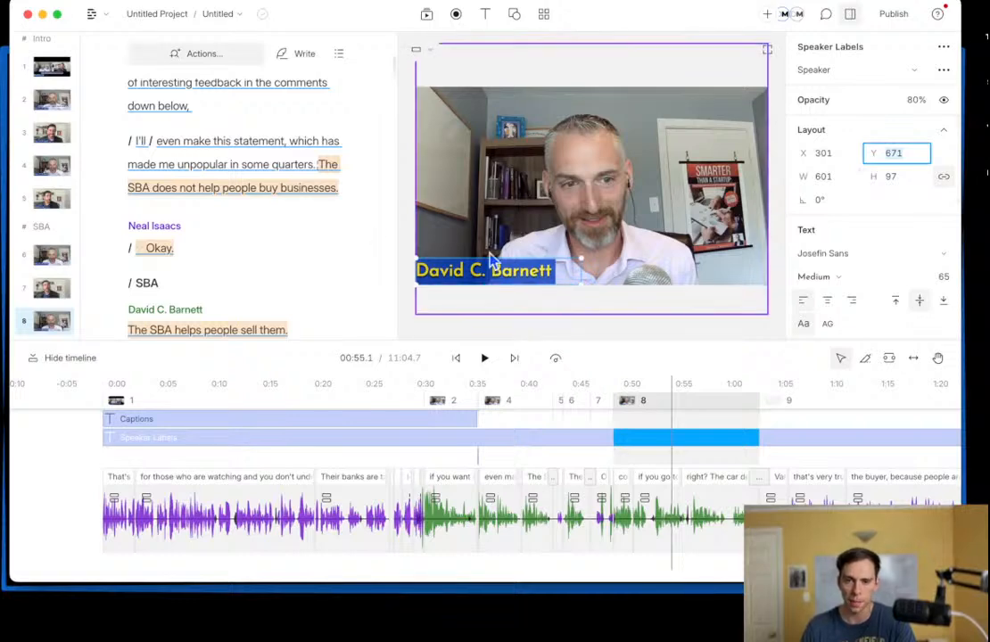
click(815, 182)
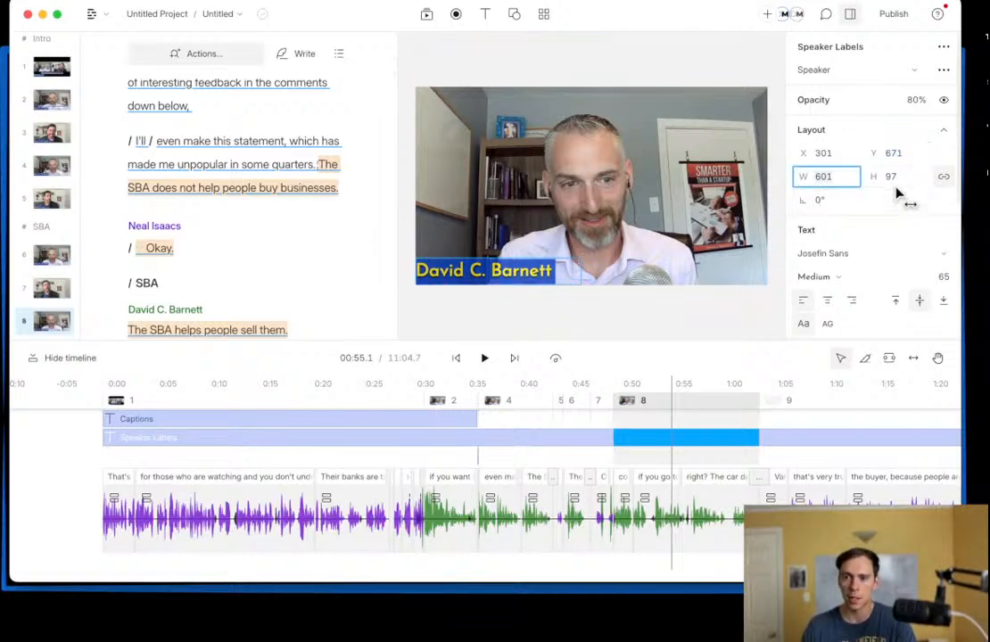
click(893, 182)
click(842, 182)
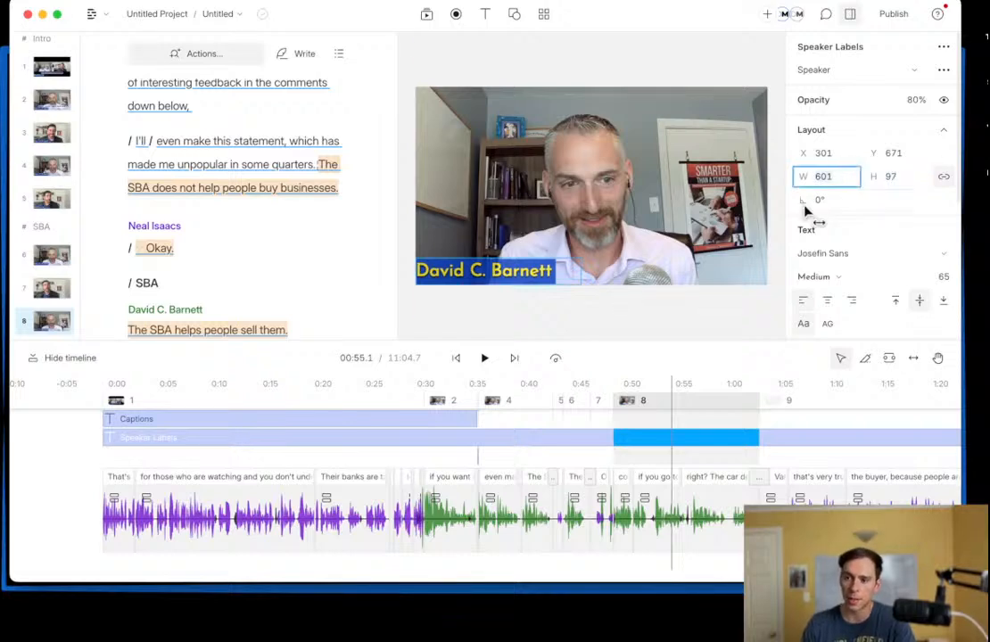
Step: Stretch the scene 8 speaker label's box wider and adjust its height freehand to about 105
drag(578, 271, 670, 274)
mouse_move(609, 259)
mouse_down()
mouse_move(613, 181)
mouse_move(614, 276)
mouse_move(615, 246)
mouse_up()
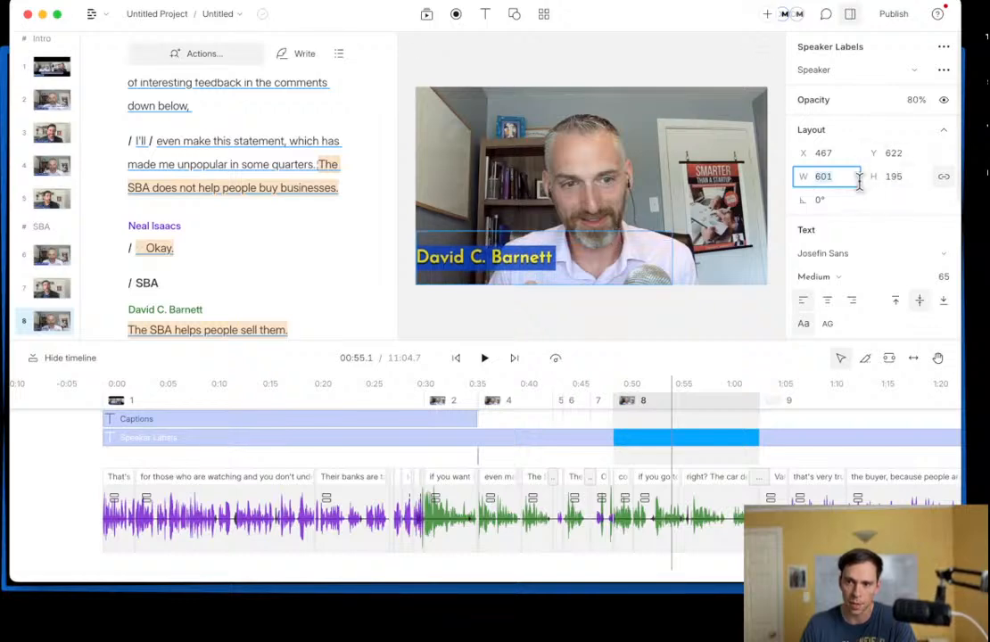
drag(584, 234, 607, 261)
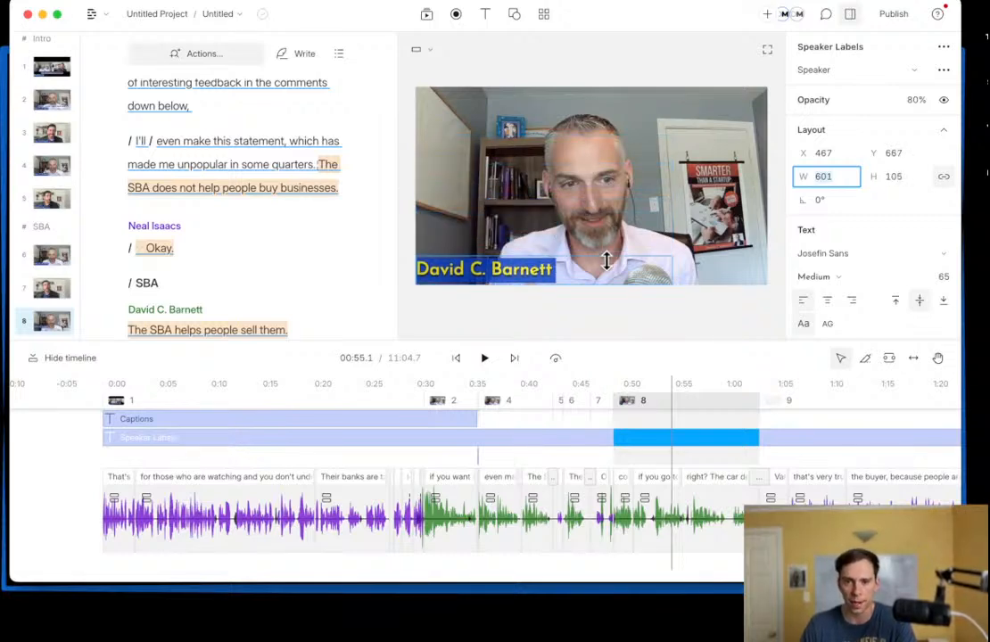
Step: Unlock the speaker label's aspect ratio, resize its box freehand, and set its width to 650
click(945, 177)
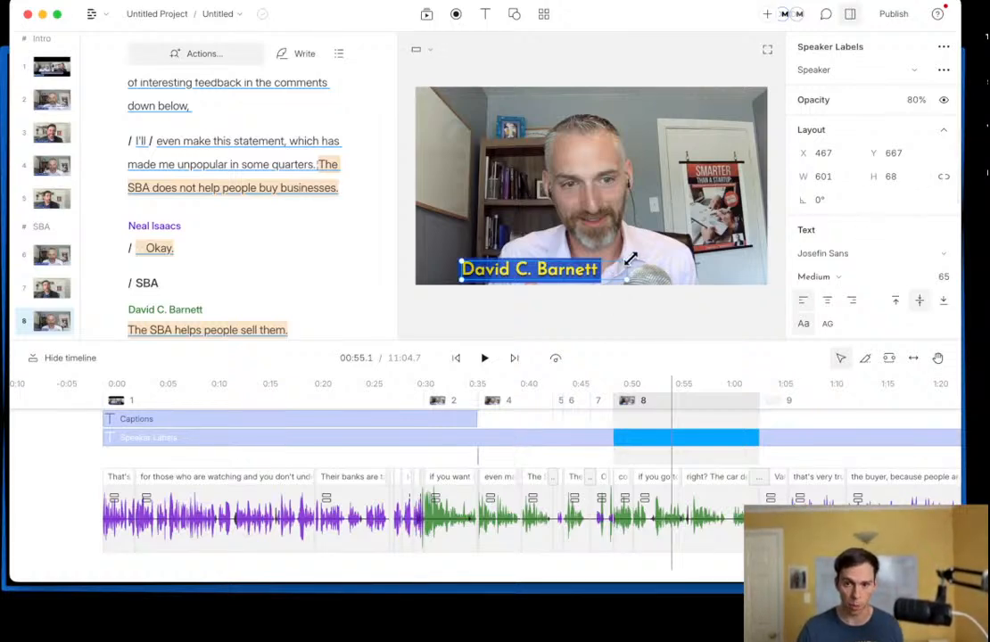
mouse_move(637, 255)
mouse_down()
mouse_move(662, 239)
mouse_move(660, 218)
mouse_move(632, 192)
mouse_move(644, 182)
mouse_move(759, 181)
mouse_move(633, 165)
mouse_move(616, 179)
mouse_move(635, 226)
mouse_move(737, 190)
mouse_move(710, 223)
mouse_move(660, 234)
mouse_move(656, 214)
mouse_move(696, 229)
mouse_move(680, 233)
mouse_move(691, 248)
mouse_move(685, 215)
mouse_move(646, 189)
mouse_move(697, 238)
mouse_move(652, 210)
mouse_move(637, 234)
mouse_up()
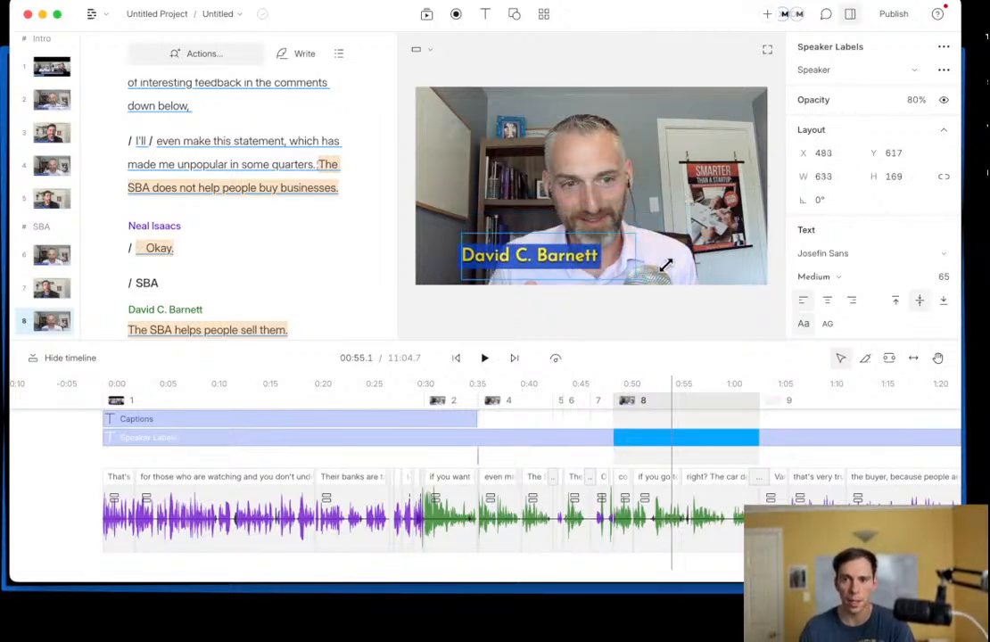
click(837, 178)
text(650)
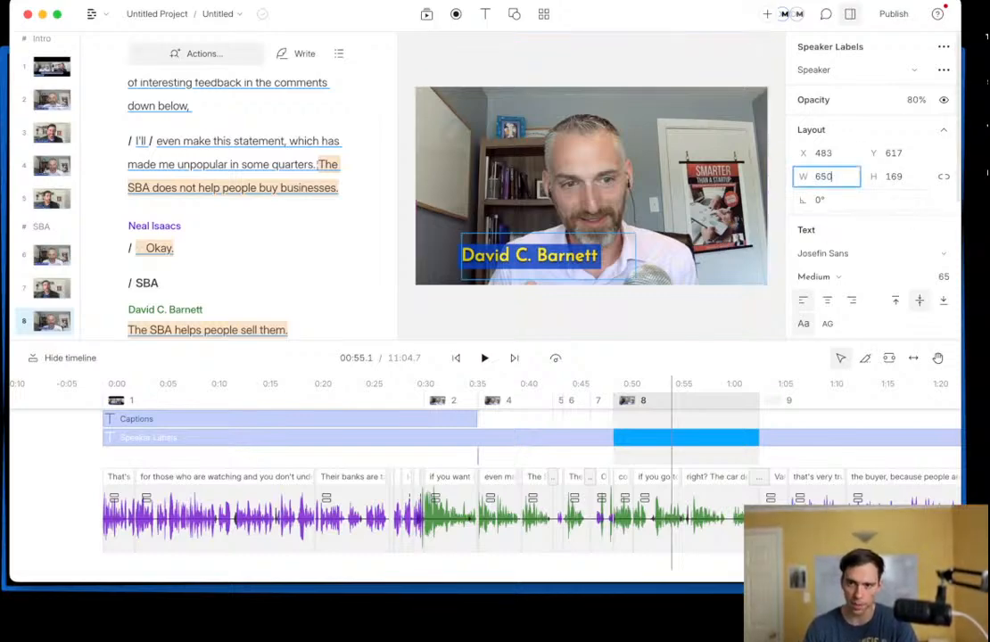
key(Return)
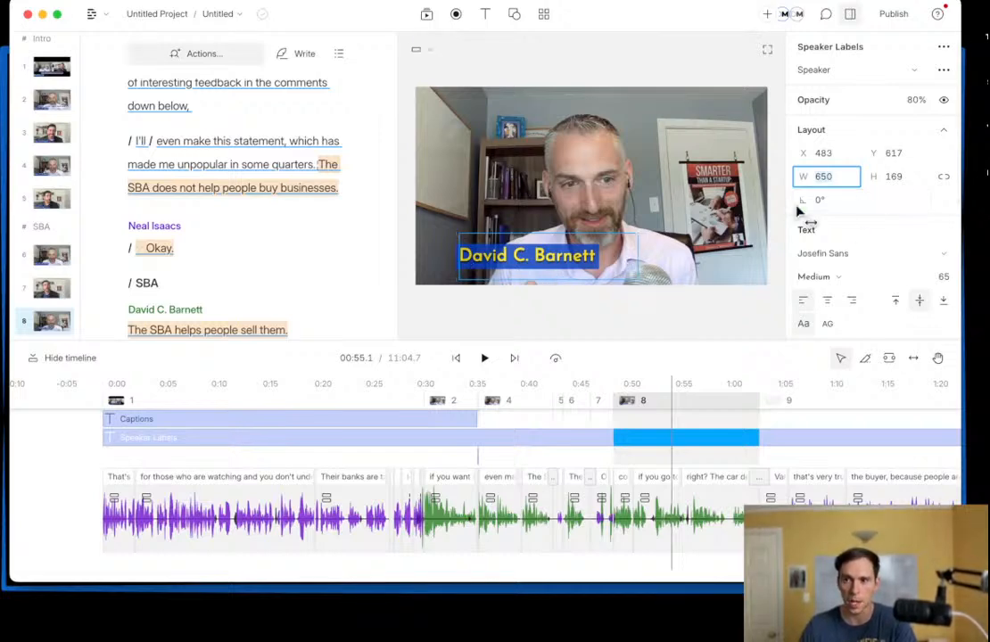
Step: Lock the speaker label's aspect ratio again and set its height to 175
click(945, 179)
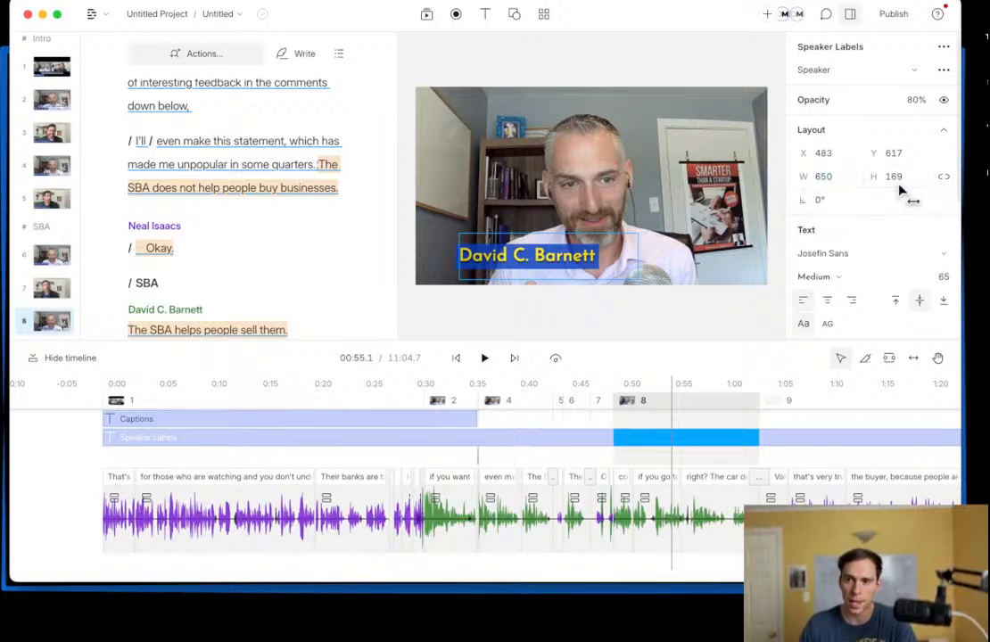
click(825, 178)
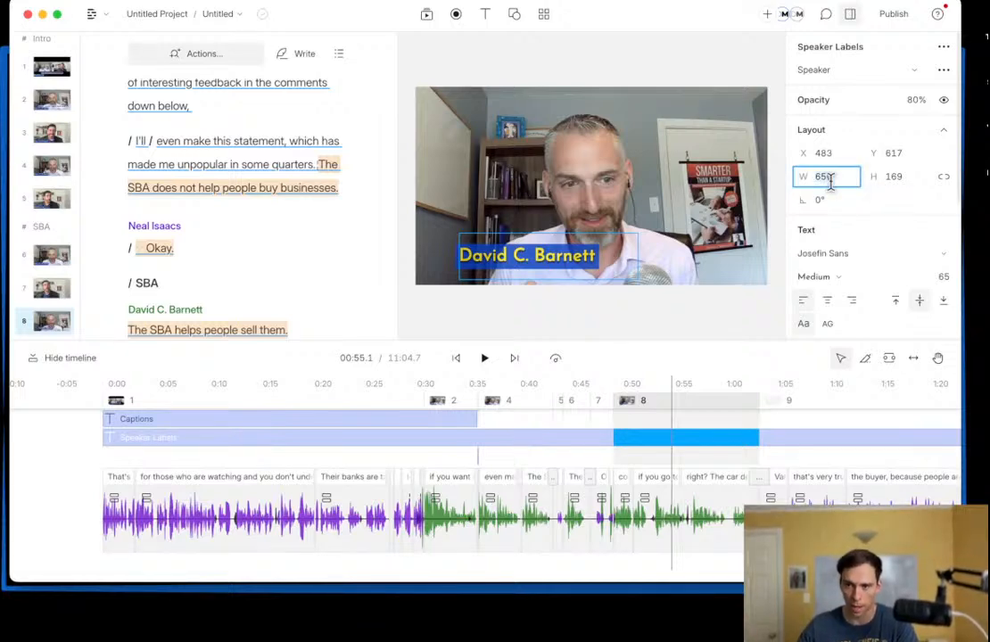
click(941, 180)
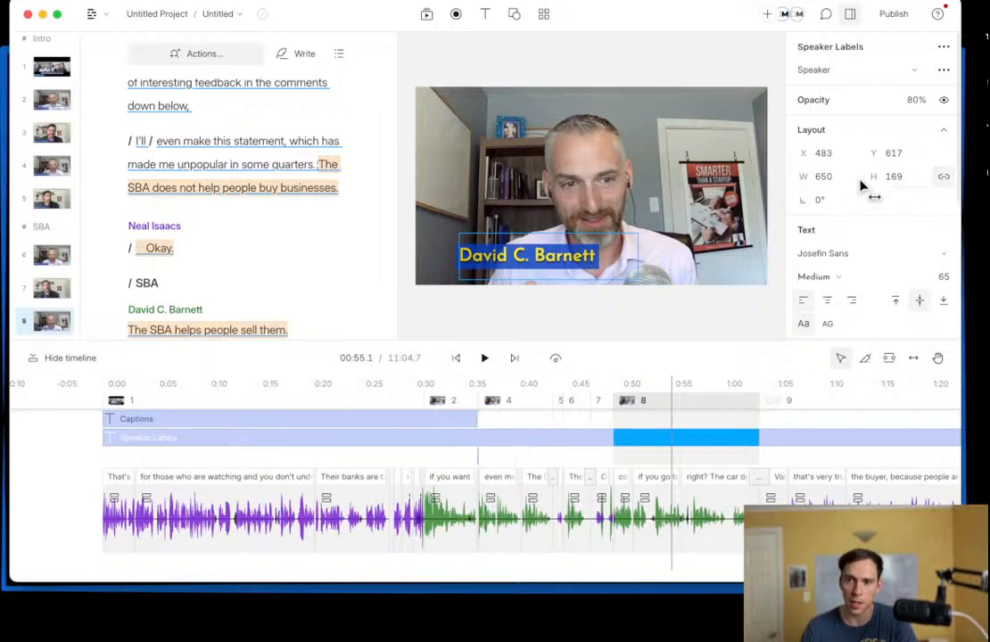
click(895, 180)
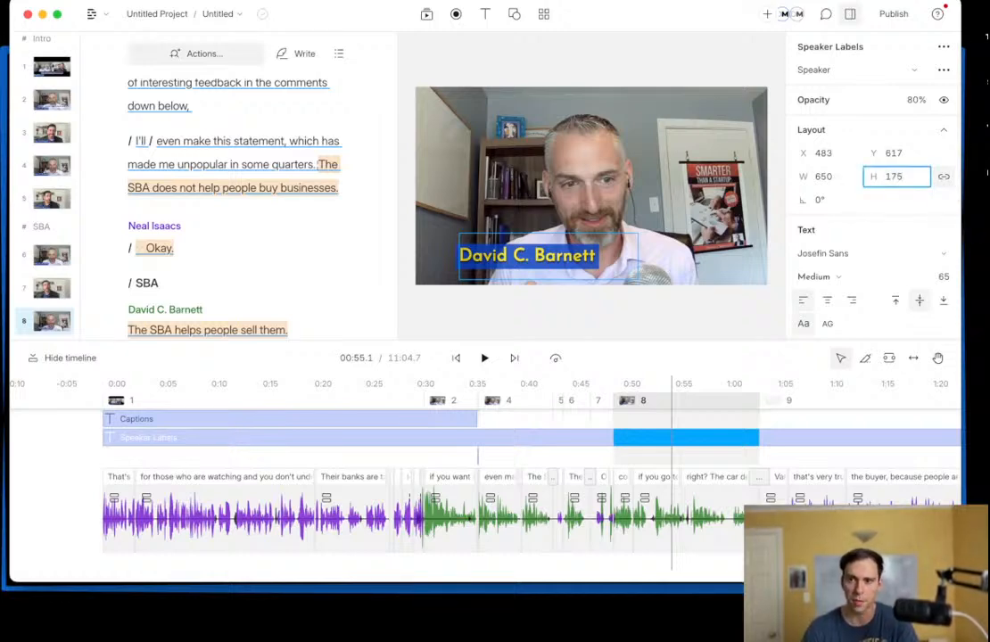
text(175)
key(Return)
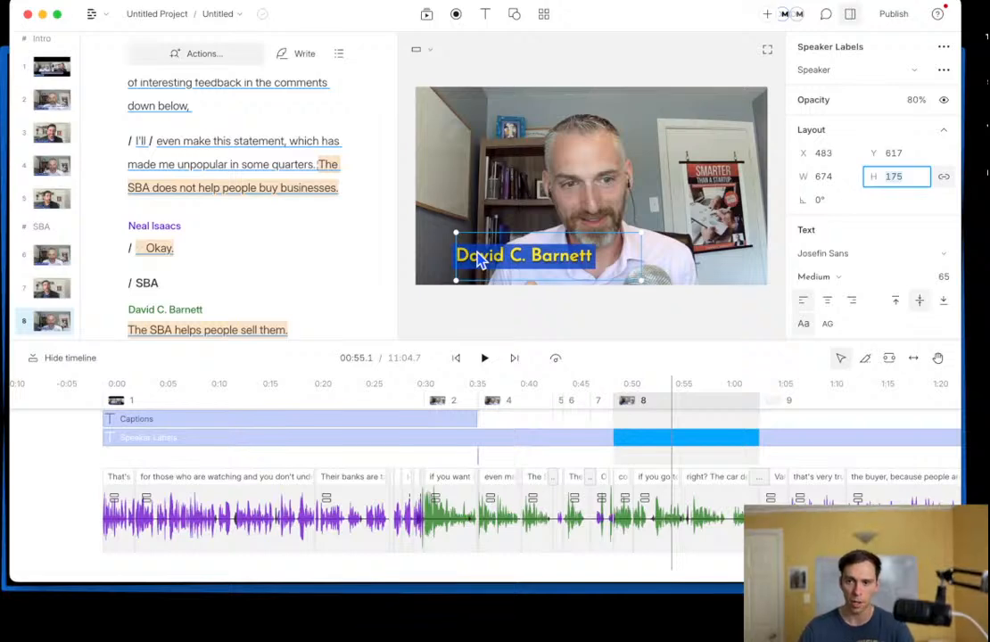
Step: Test the speaker label's rotation at 180° and 270°, and reset it to 0°
click(826, 204)
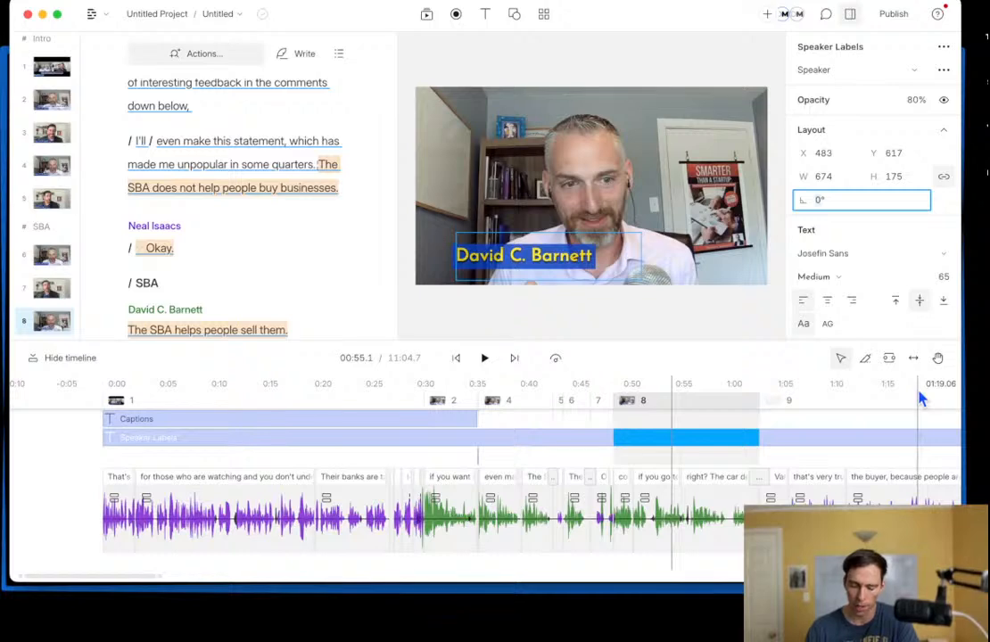
key(Return)
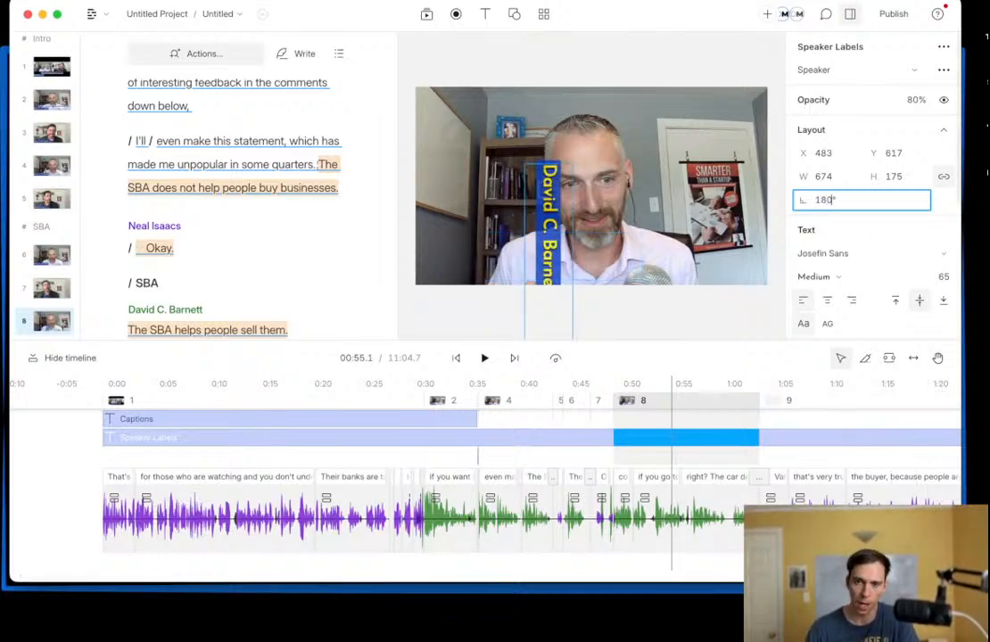
key(Return)
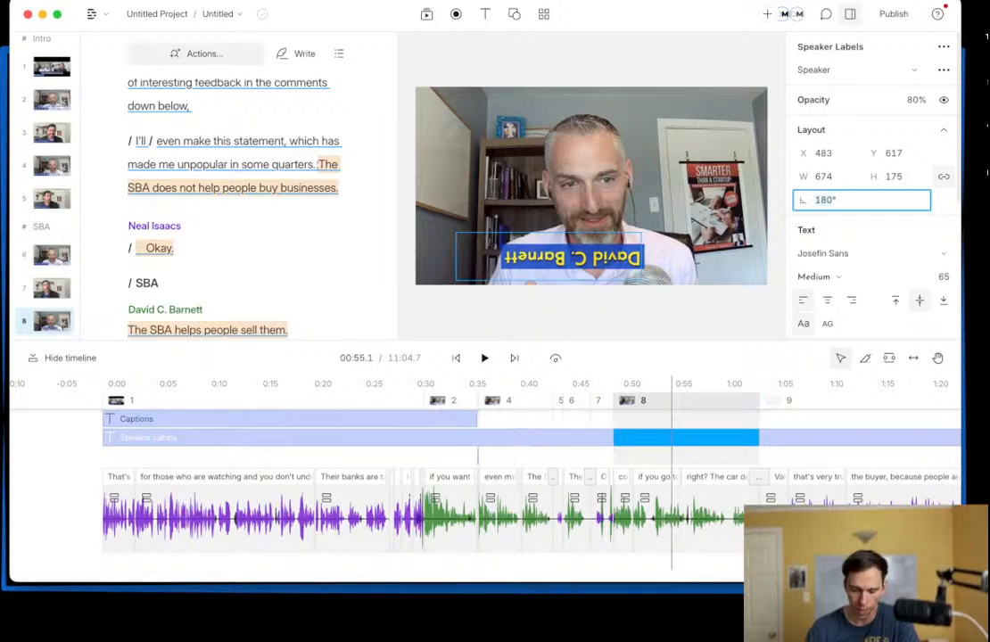
text(270)
key(Return)
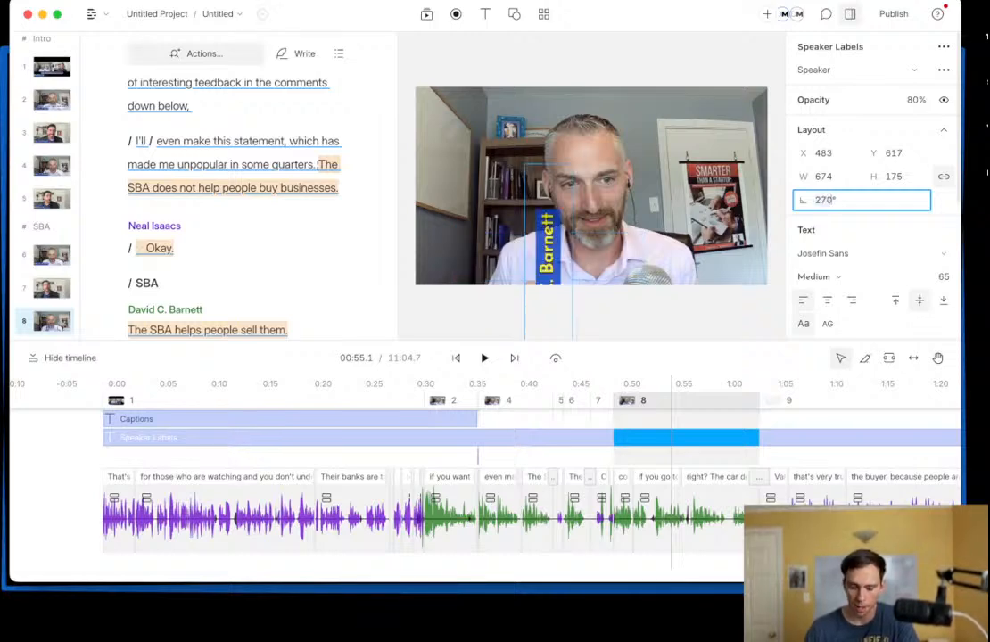
text(0)
key(Return)
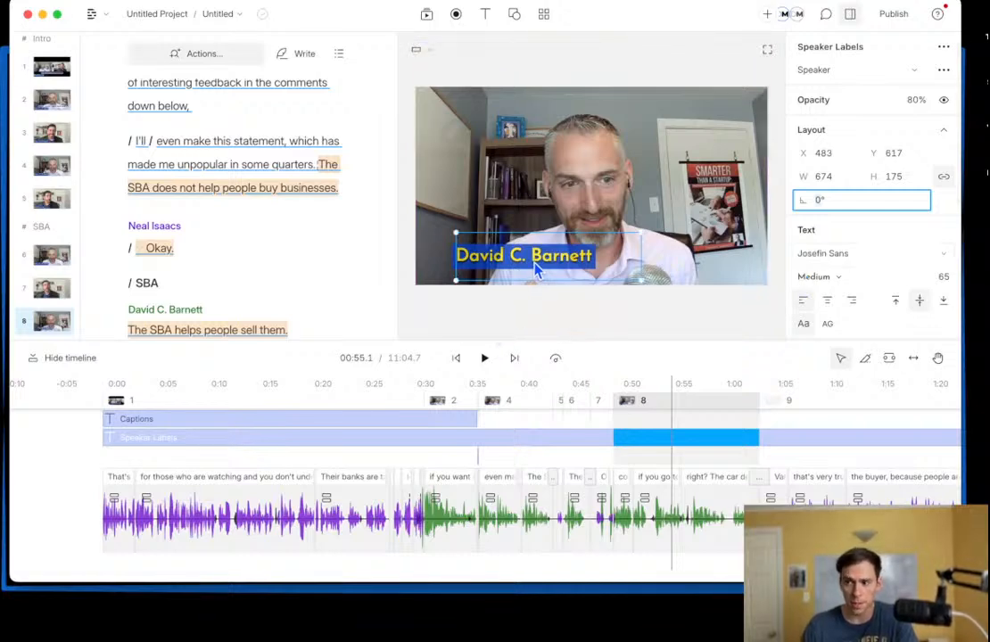
Step: Move the speaker label to about X 416, Y 534 and tilt it counterclockwise freehand to about -18°
drag(537, 270, 519, 246)
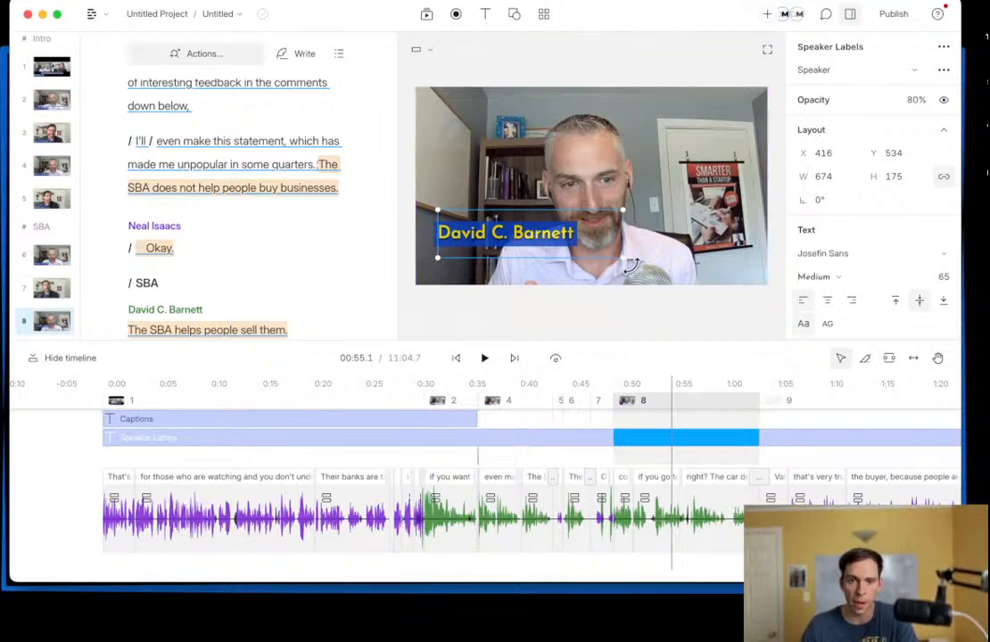
click(3, 278)
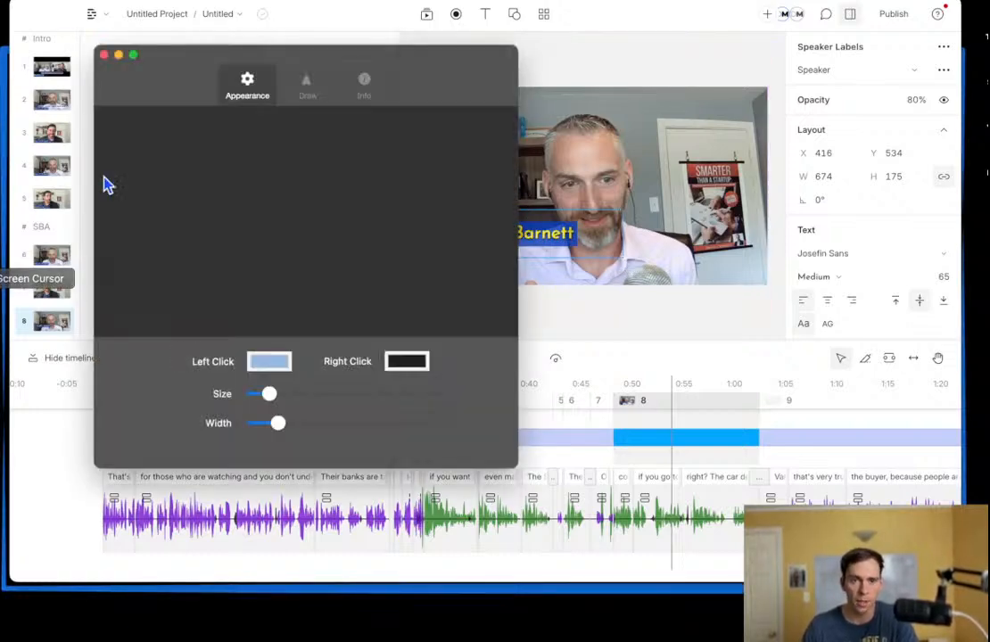
click(109, 54)
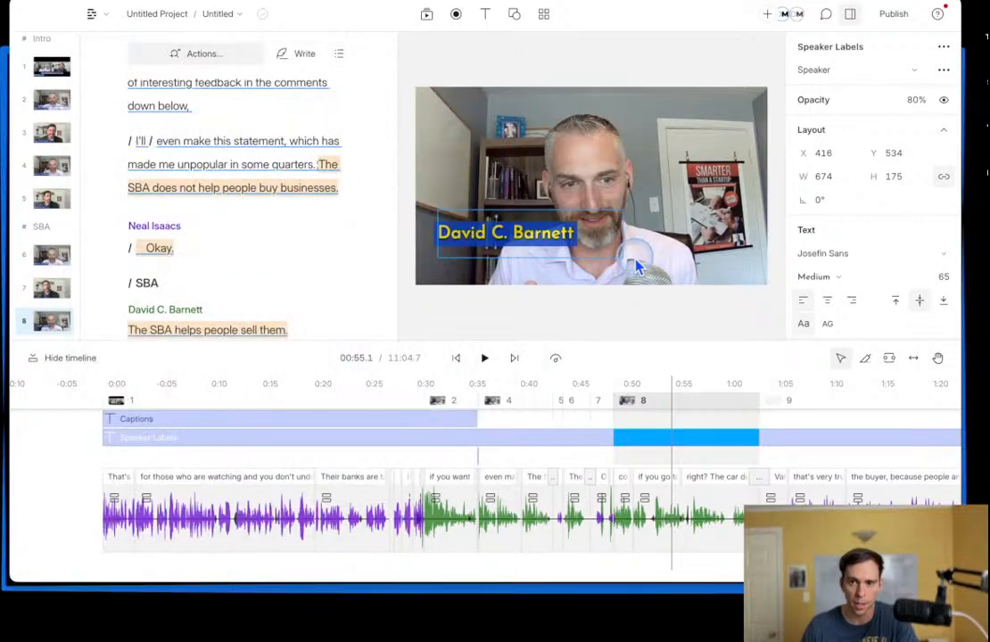
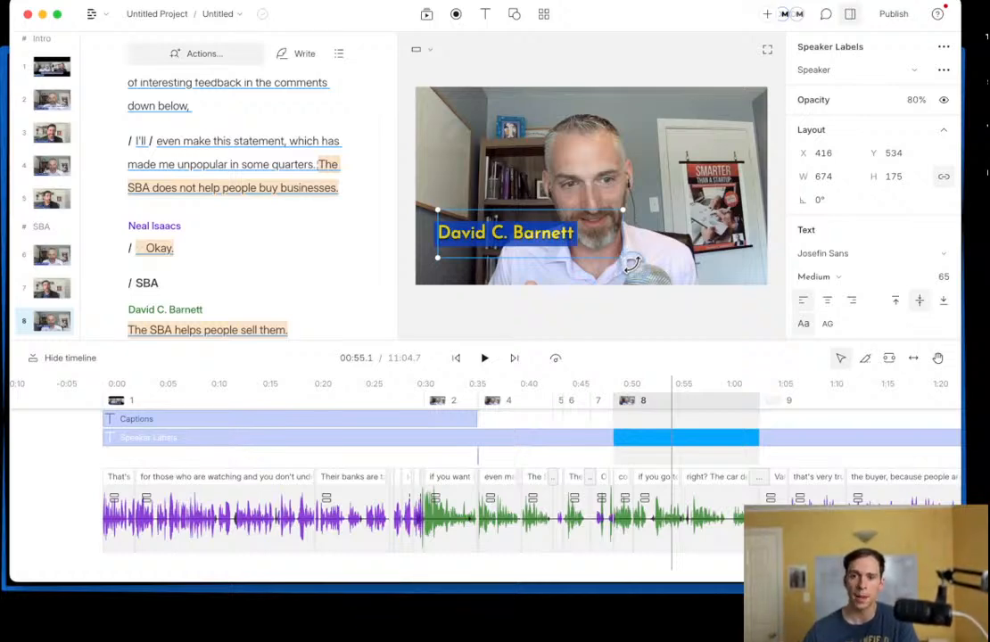
drag(619, 278, 631, 234)
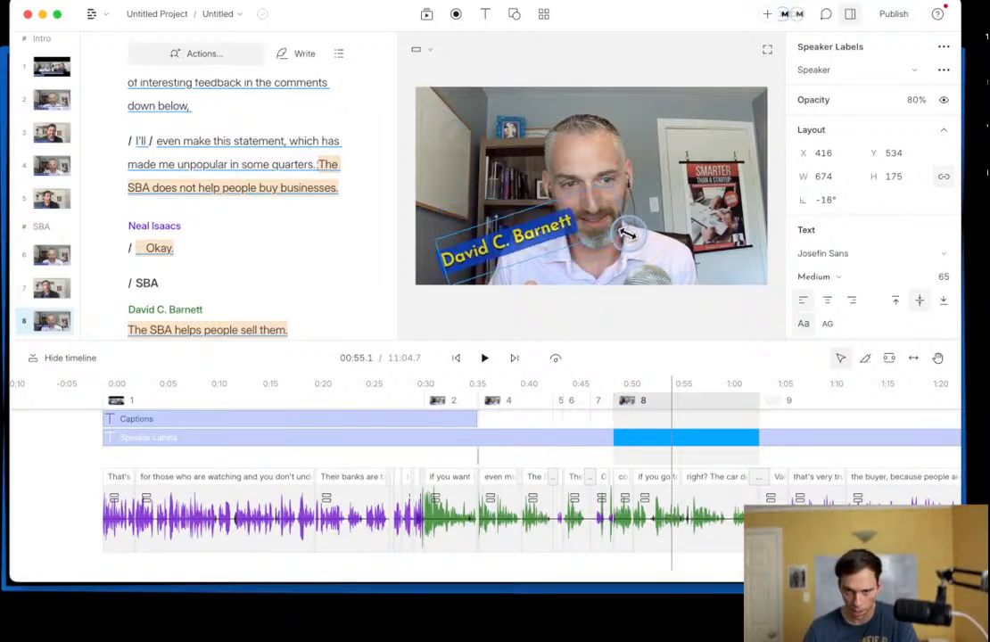
Step: Reposition the tilted speaker label over the video, ending at about X 558, Y 360, and set its X position to 800
drag(520, 239, 628, 214)
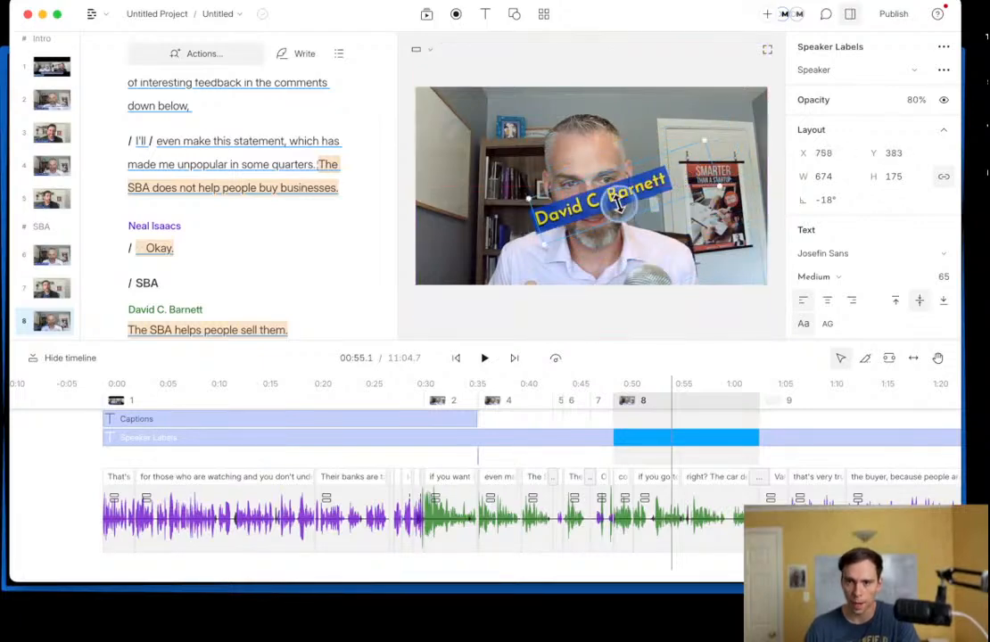
click(828, 153)
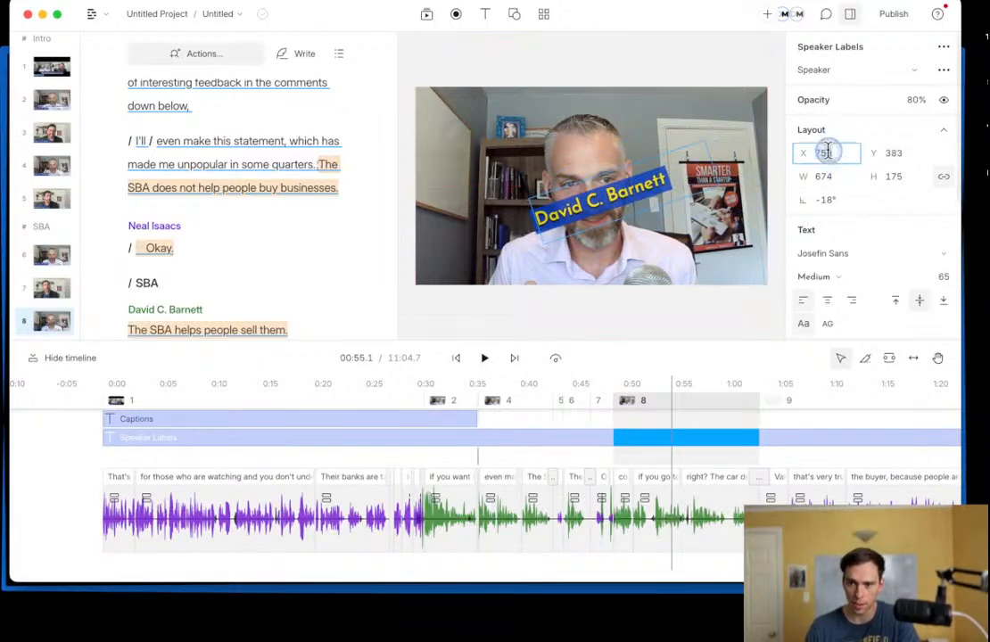
click(906, 156)
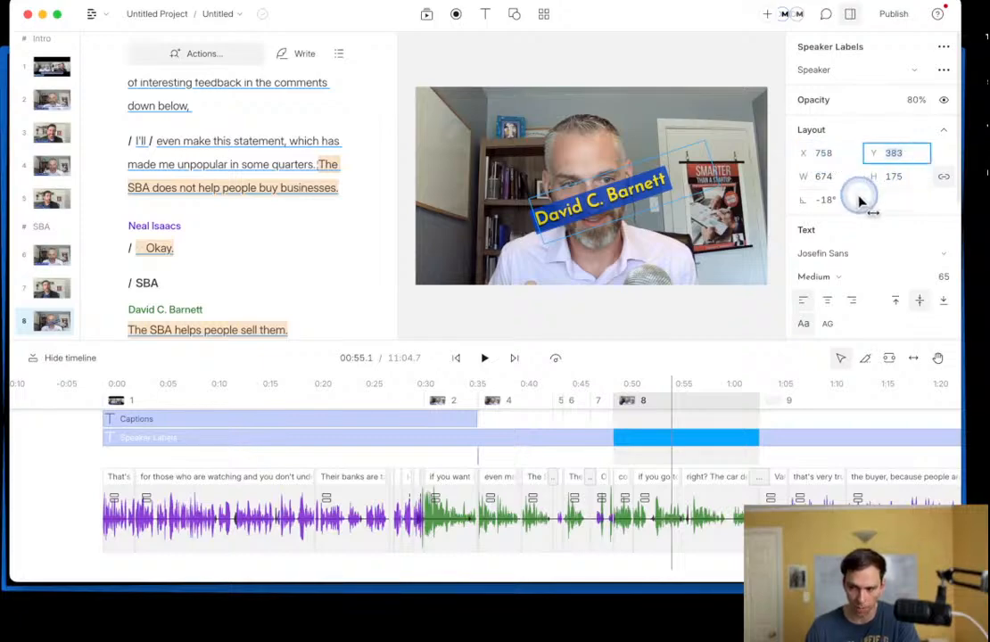
drag(608, 206, 553, 165)
click(822, 157)
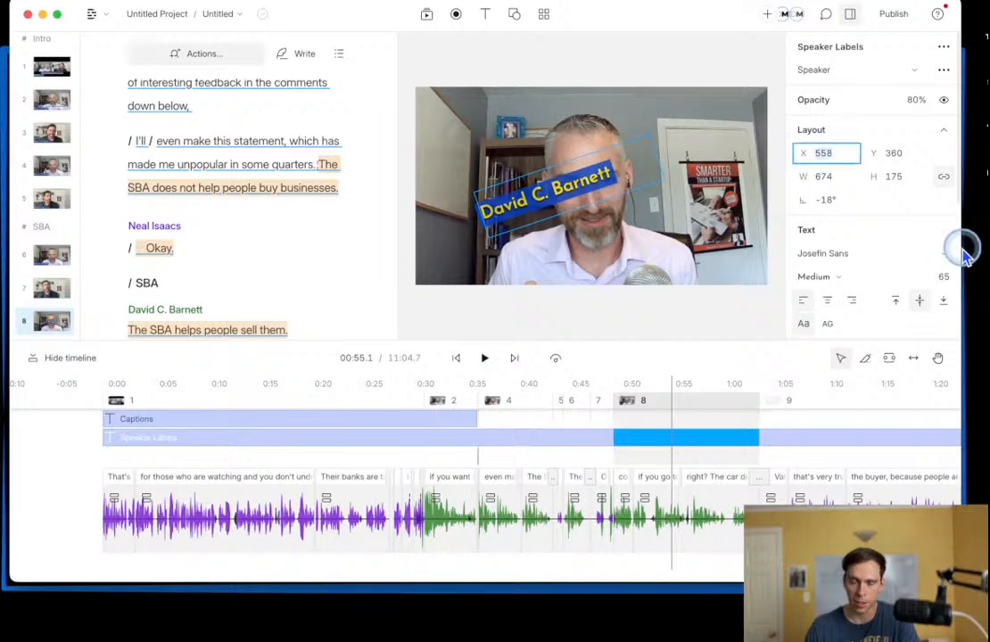
key(Return)
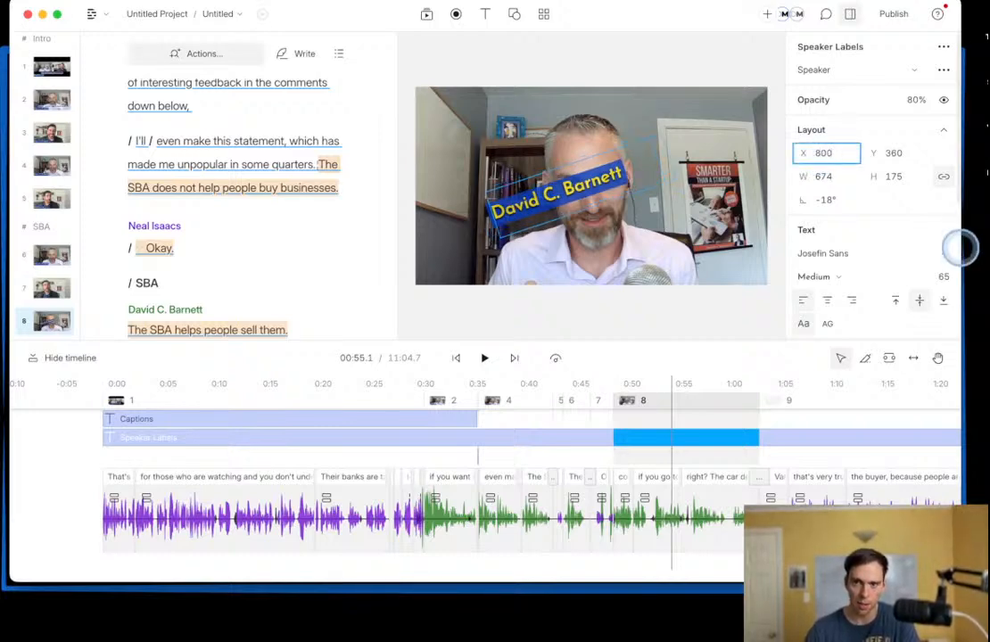
key(Return)
Step: Move the tilted speaker label to about X 293, Y 549 and set its rotation to 0°
drag(643, 178, 499, 234)
click(836, 205)
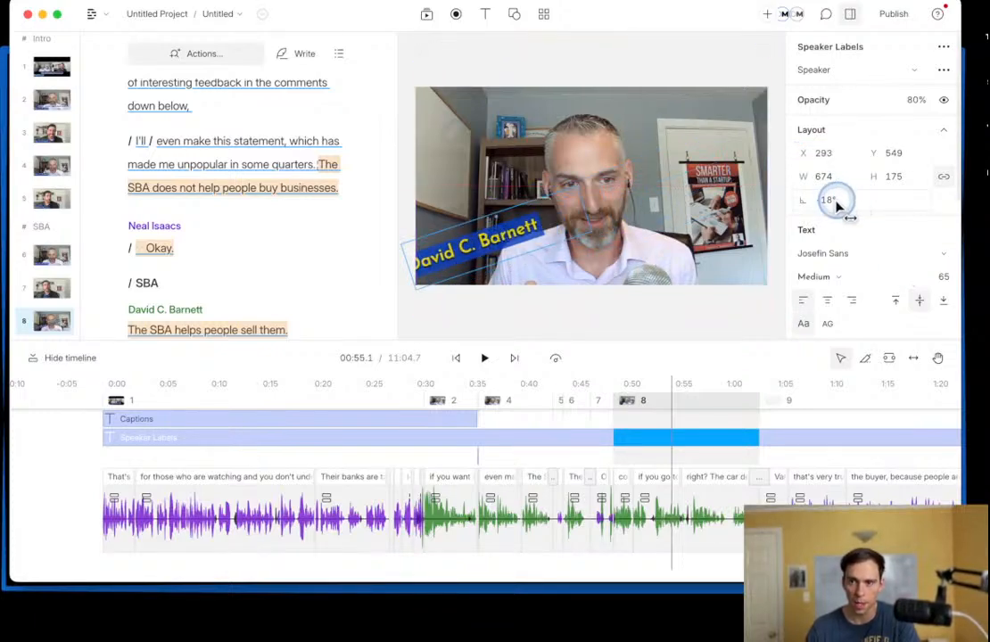
text(0)
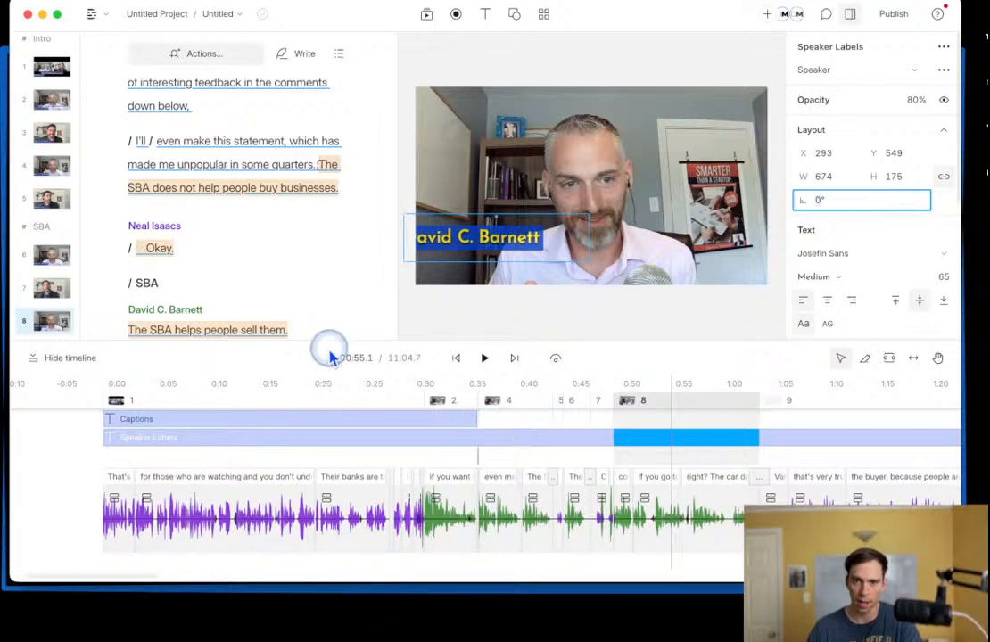
Step: Place the speaker label in the video's lower-left corner at about X 309, Y 670, with its box about 525 by 100
click(477, 246)
drag(486, 258, 576, 257)
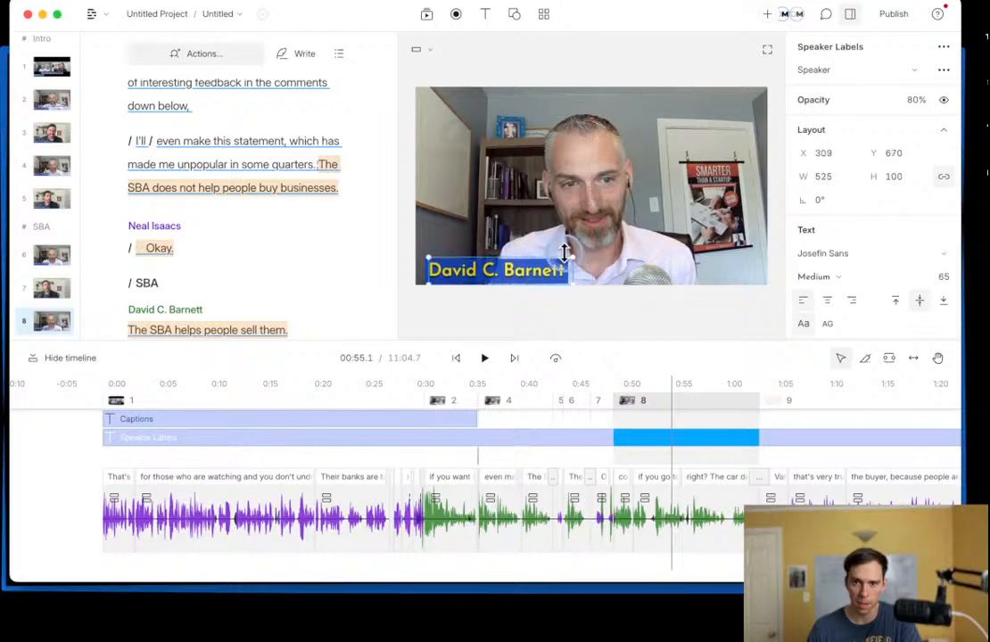
click(510, 308)
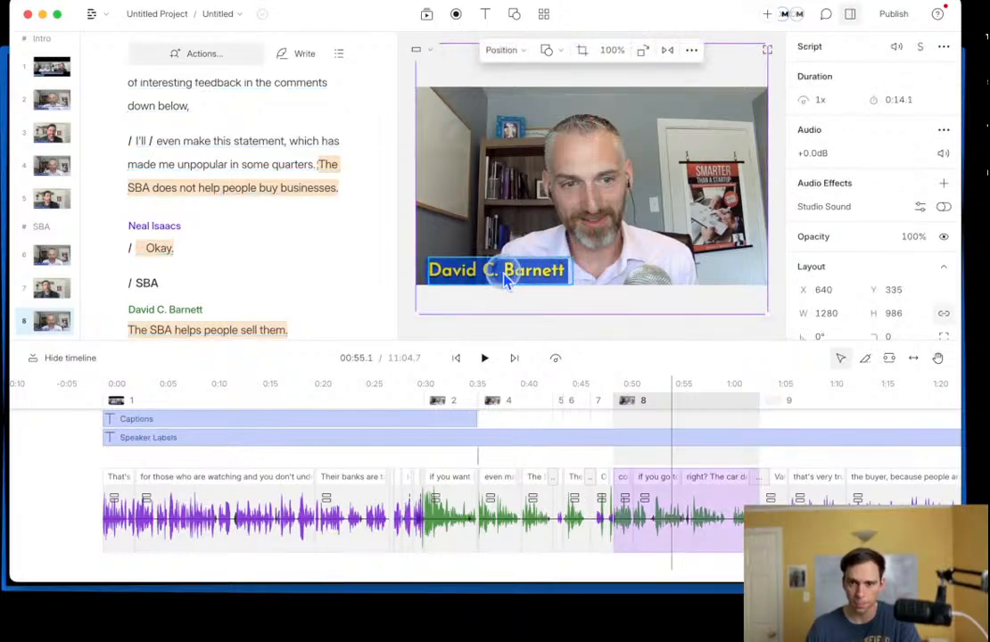
click(507, 280)
click(294, 262)
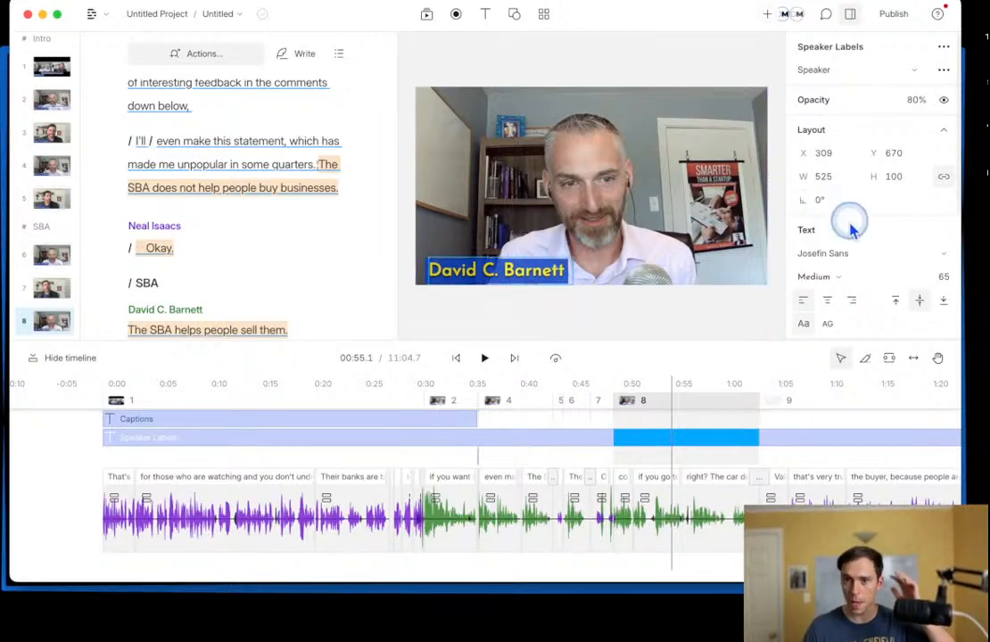
Step: Find the Google font Montserrat Subrayada by searching "mont" and add it to the drive's fonts
scroll(850, 230, down, 3)
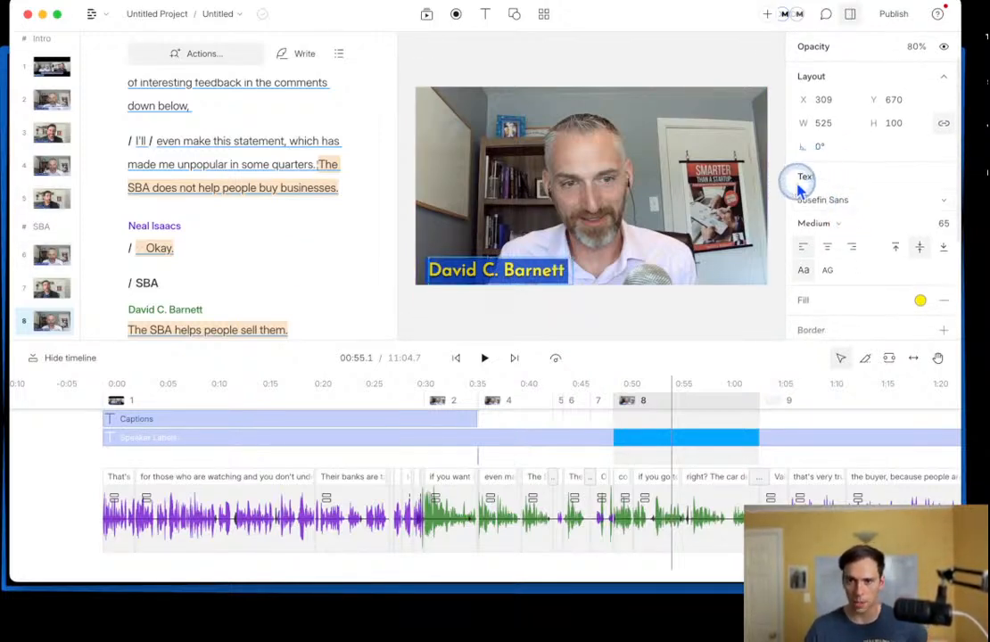
click(816, 203)
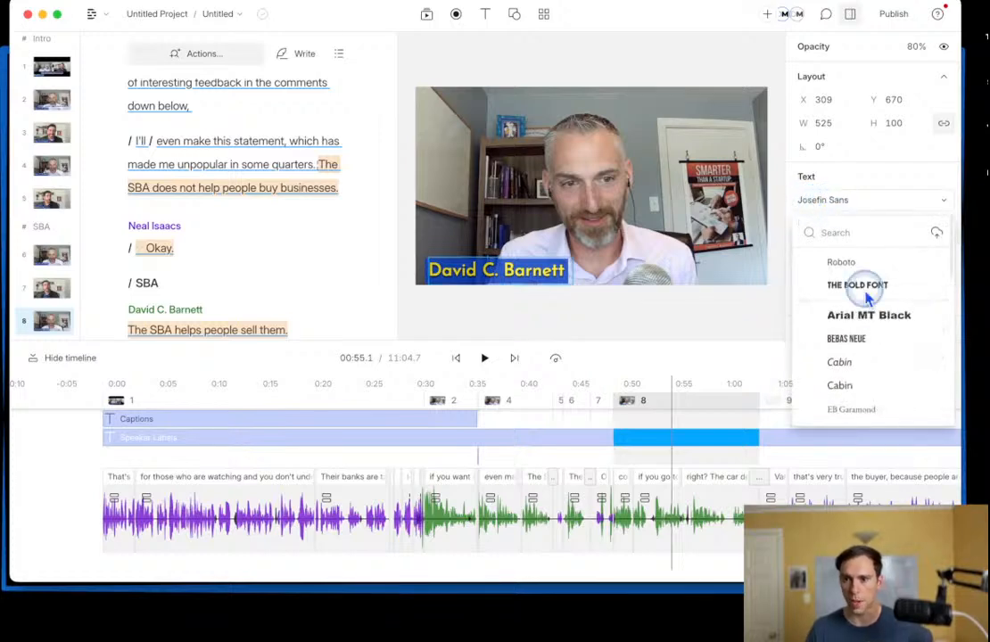
scroll(850, 313, down, 10)
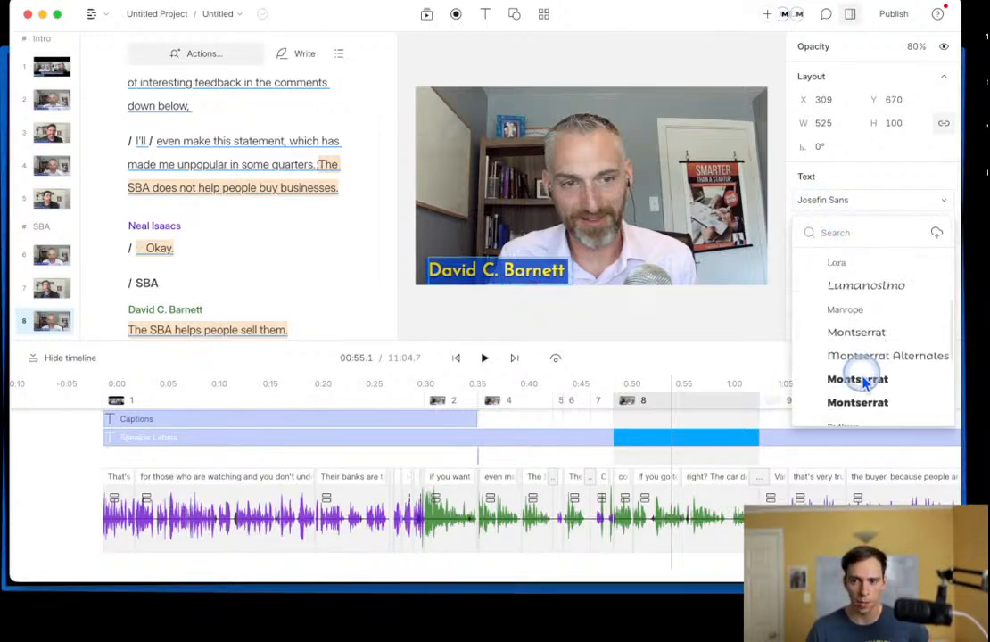
scroll(884, 357, up, 10)
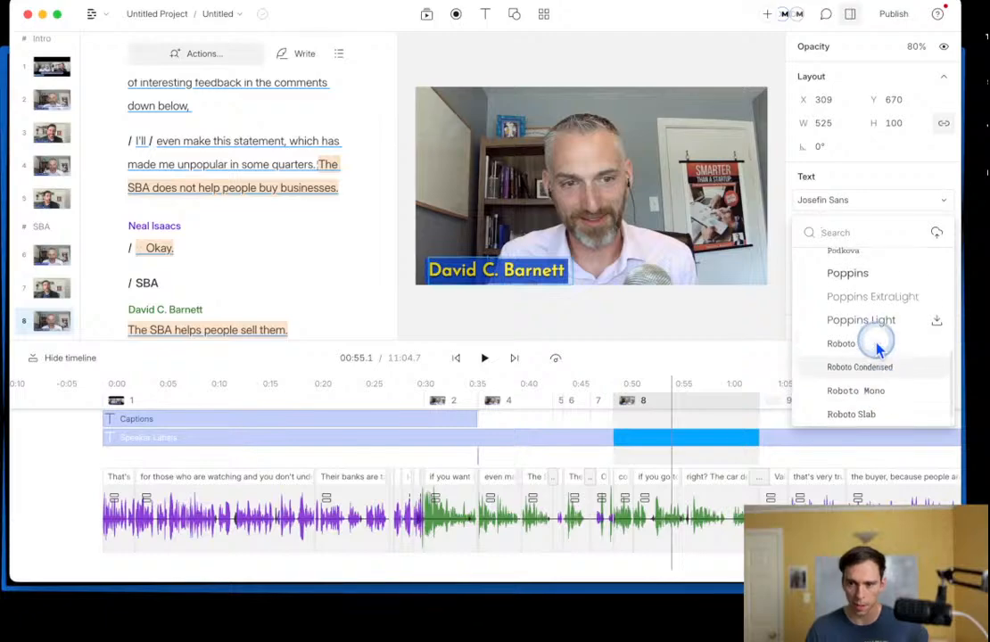
click(937, 234)
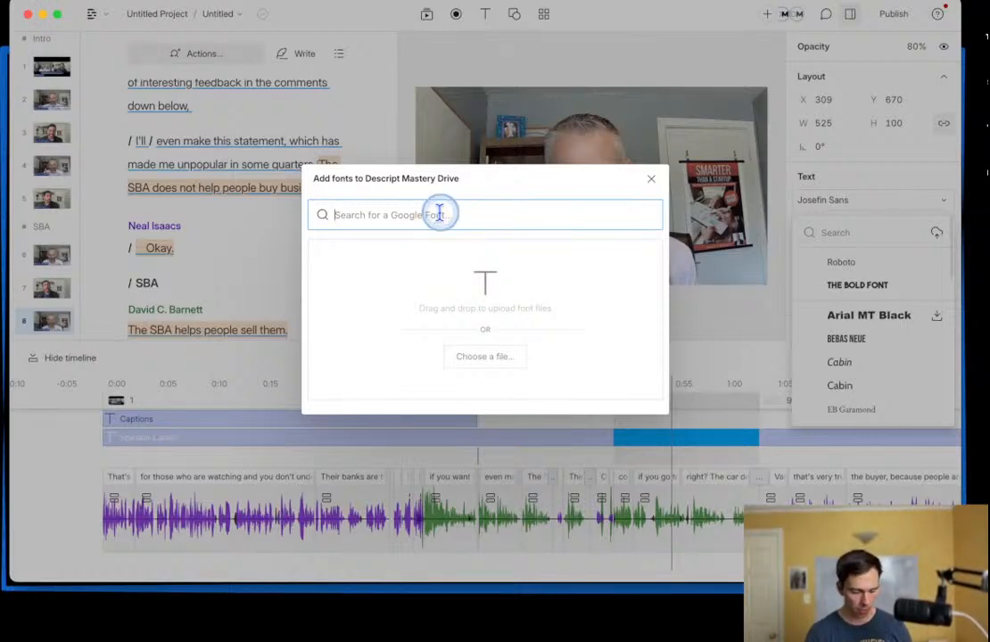
text(mont)
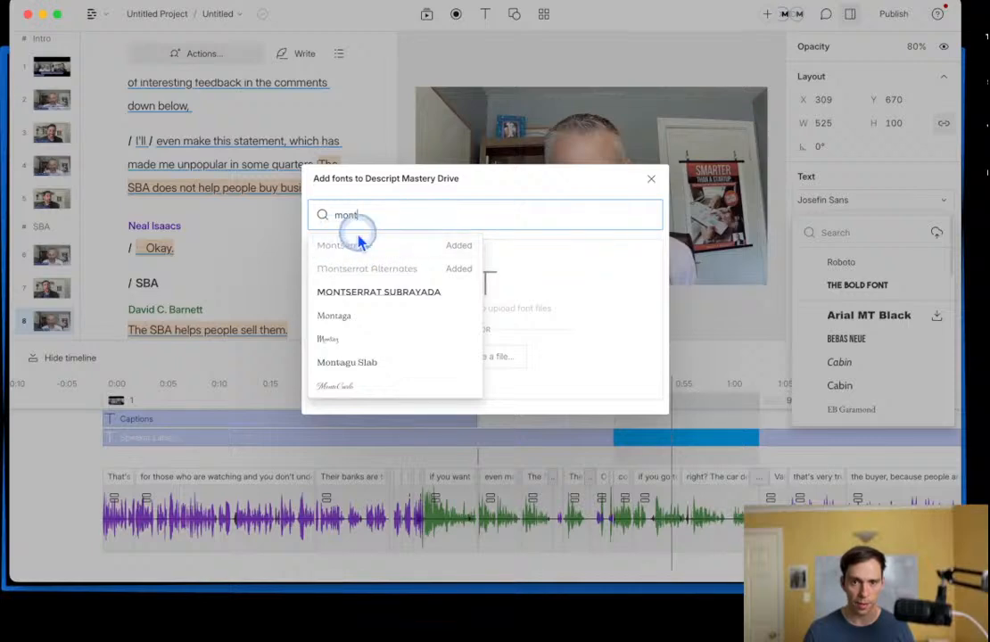
click(337, 294)
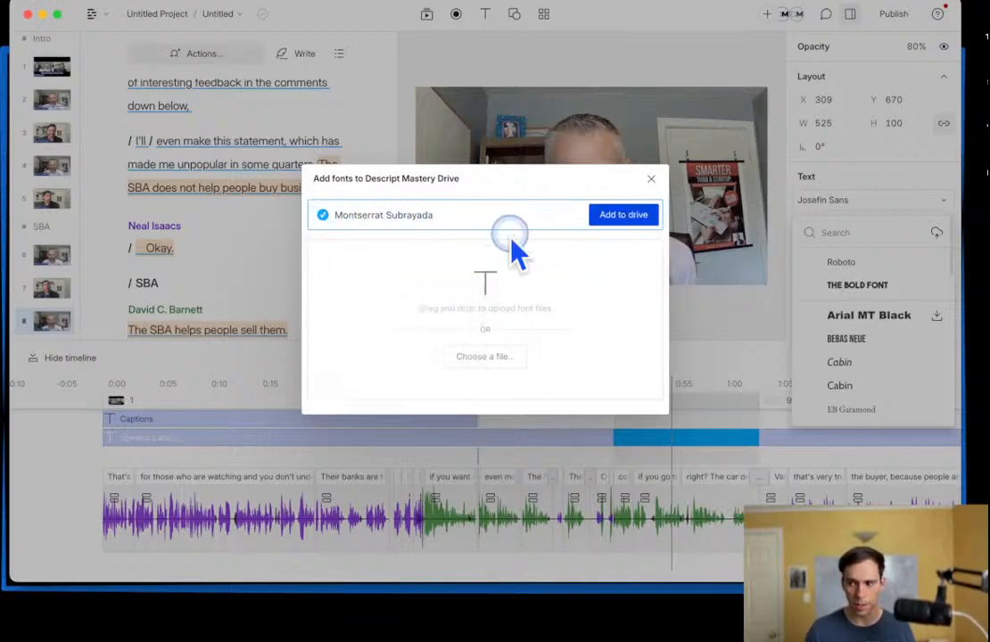
click(633, 218)
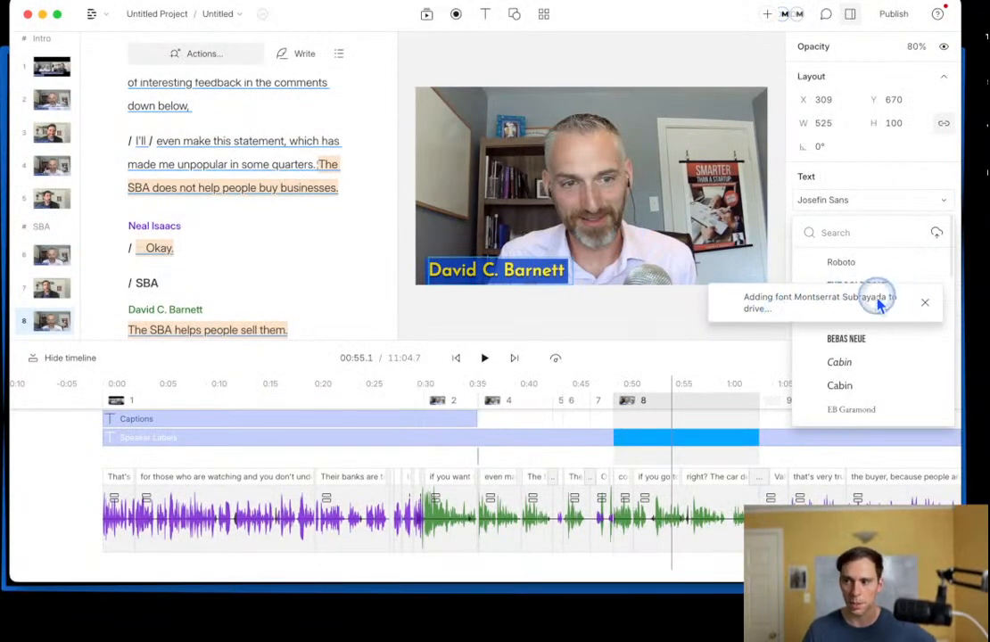
click(926, 303)
Step: Apply the Montserrat Subrayada font to the speaker label and widen its box to about 791 so the name fits on one line
scroll(864, 351, down, 10)
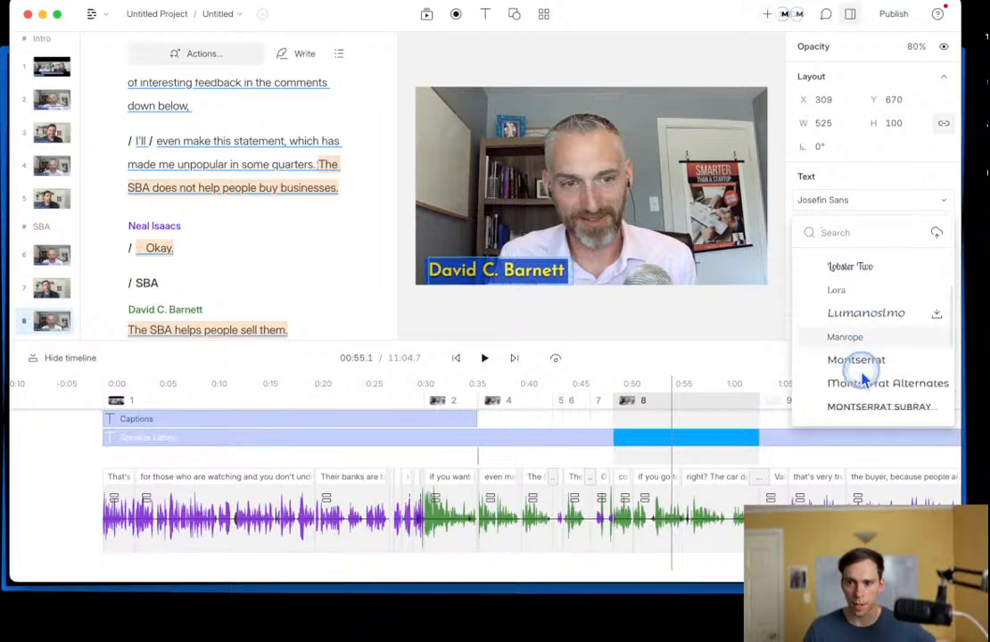
scroll(864, 379, down, 1)
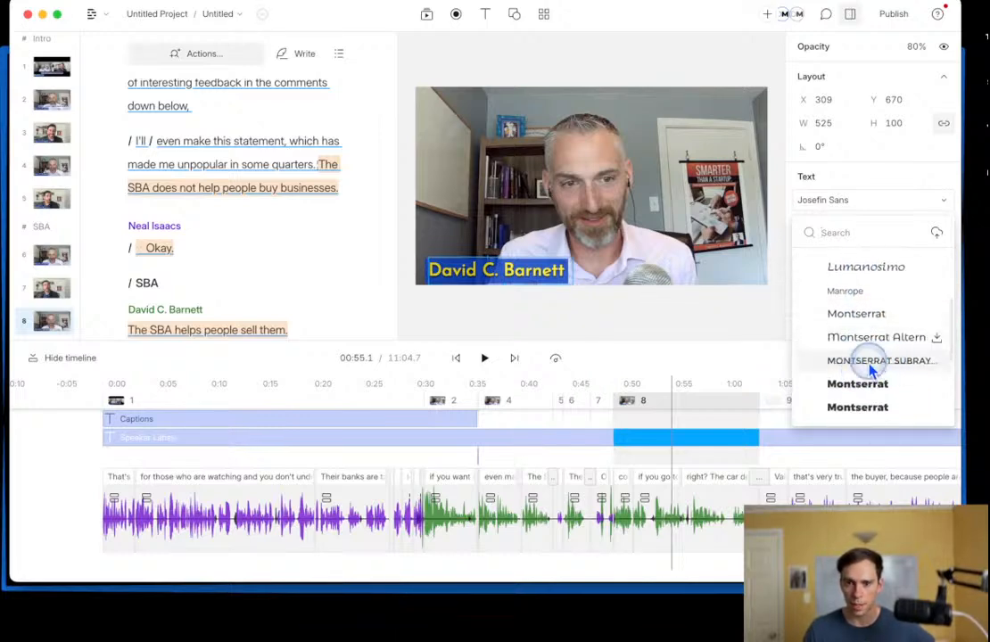
click(871, 370)
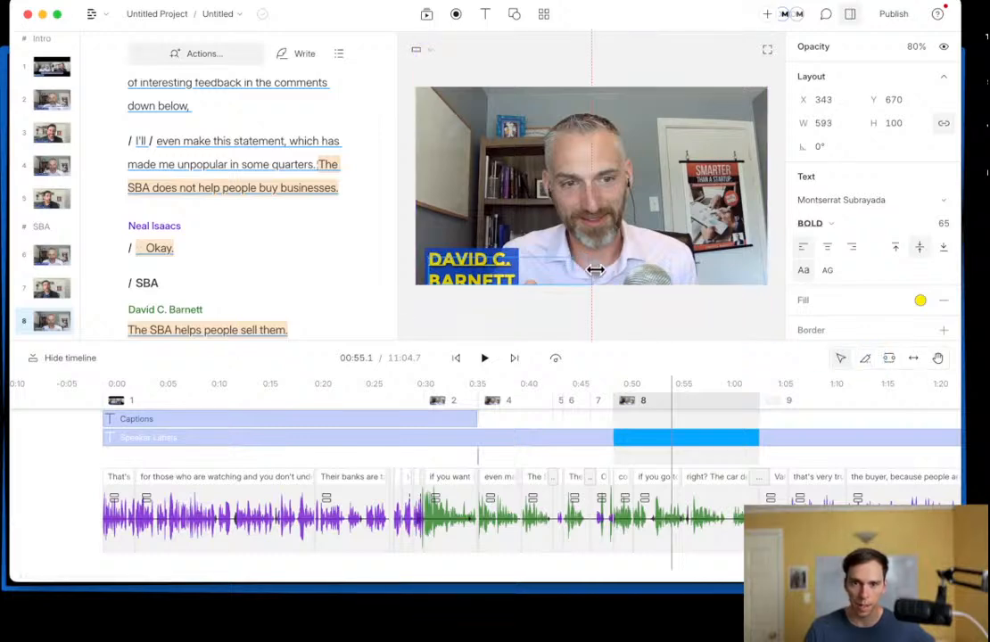
drag(595, 269, 630, 269)
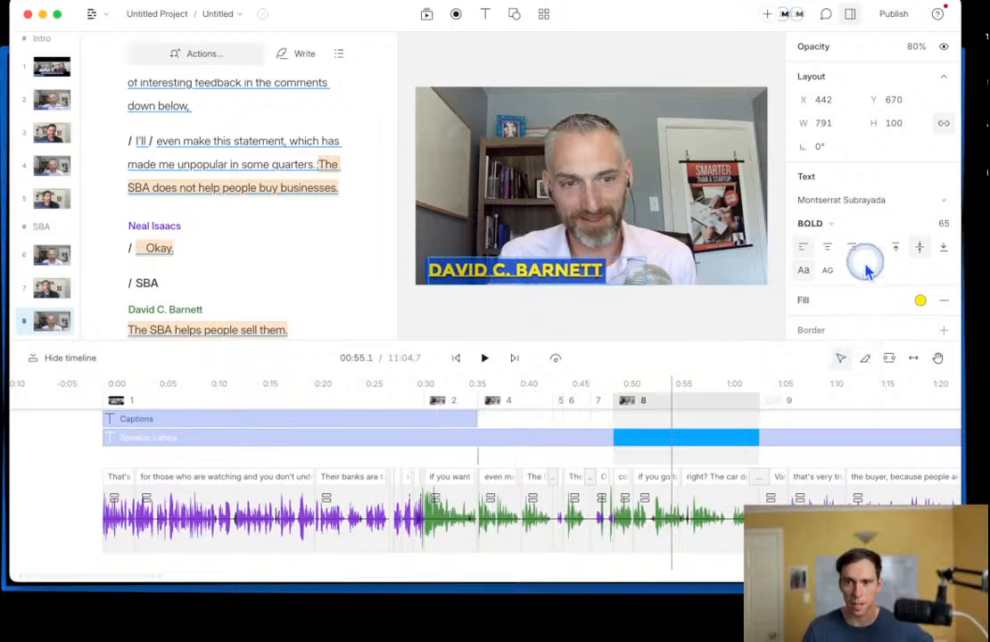
Step: Try the Regular weight of Montserrat Subrayada on the speaker label and restore Bold
click(836, 227)
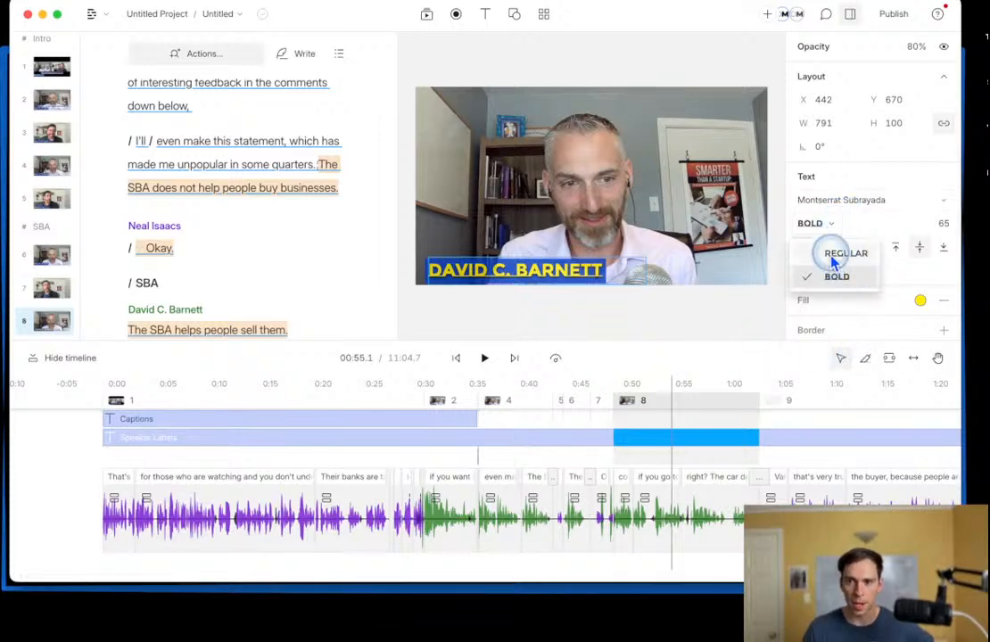
click(834, 256)
click(819, 229)
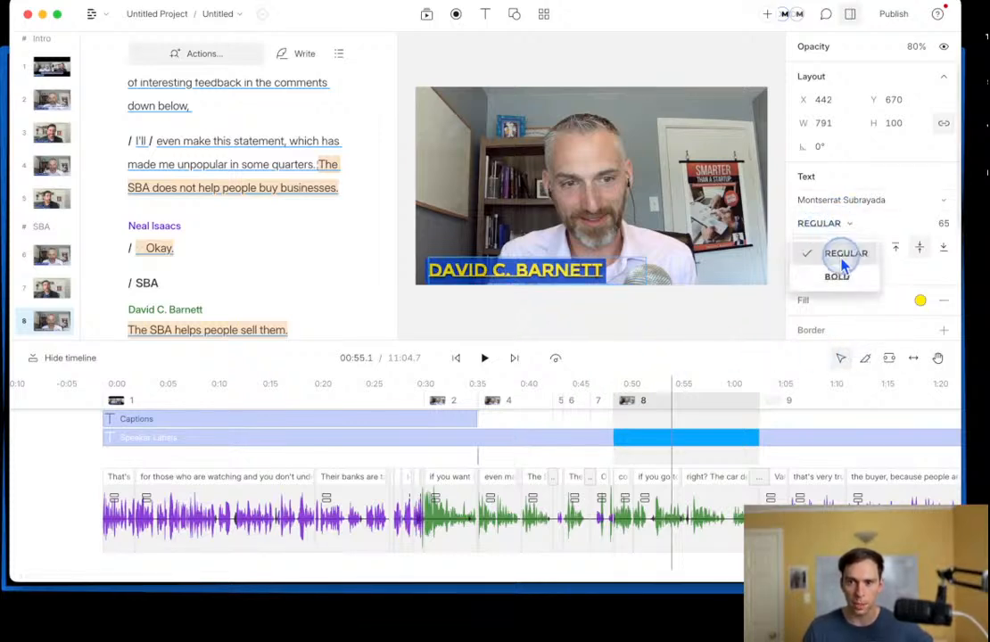
click(840, 274)
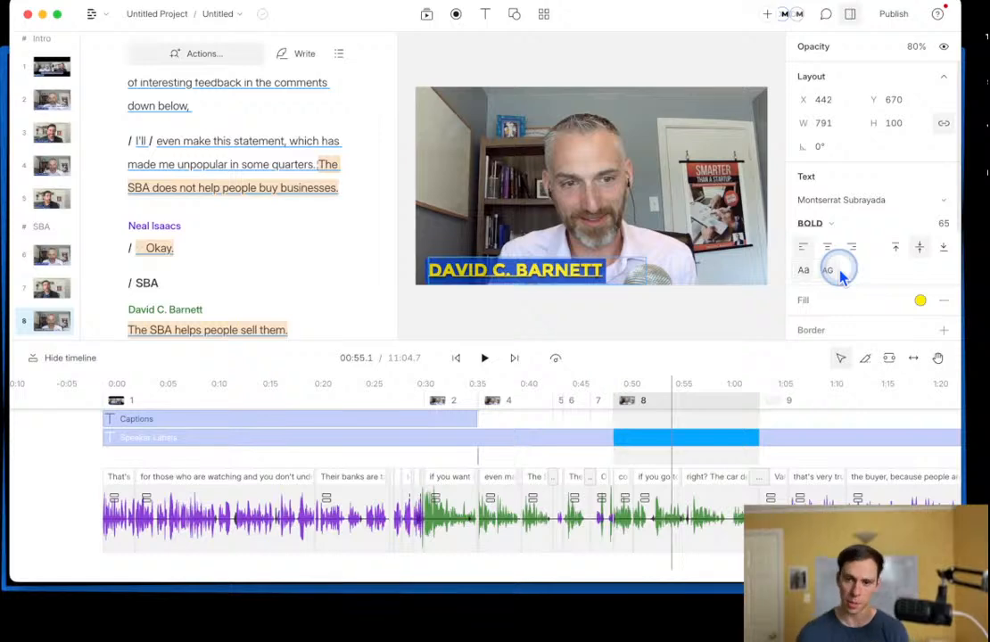
Step: Apply the italic Cabin font to the speaker label, check its available weights, and switch to the upright Cabin font
click(862, 200)
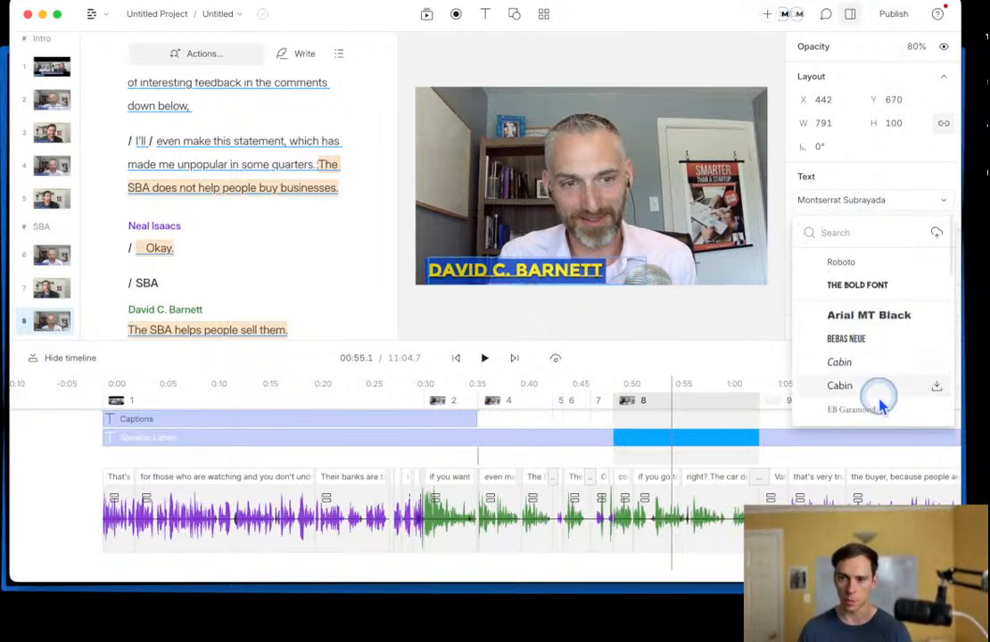
click(847, 363)
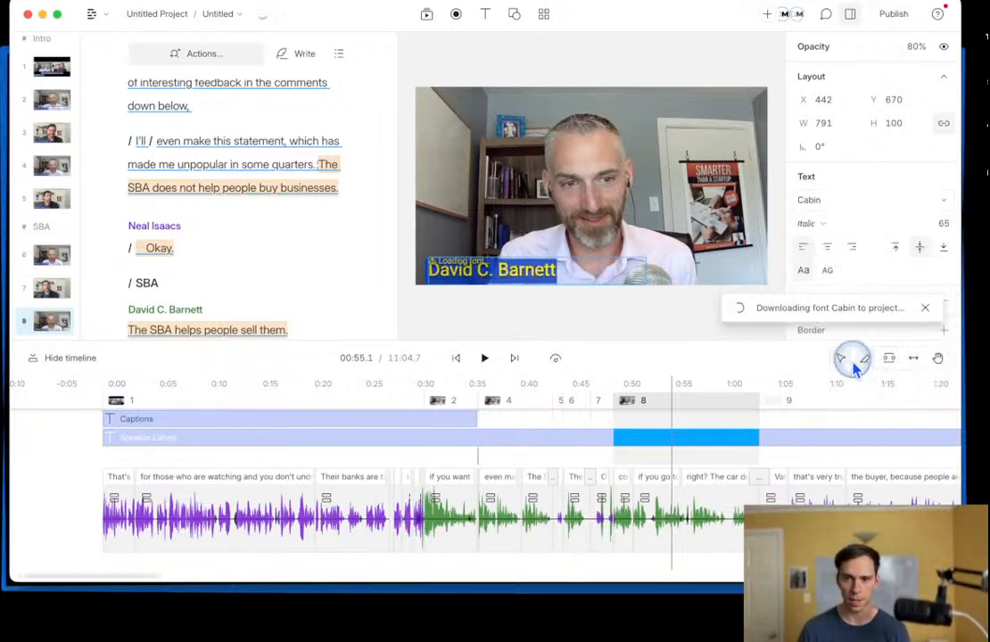
click(823, 220)
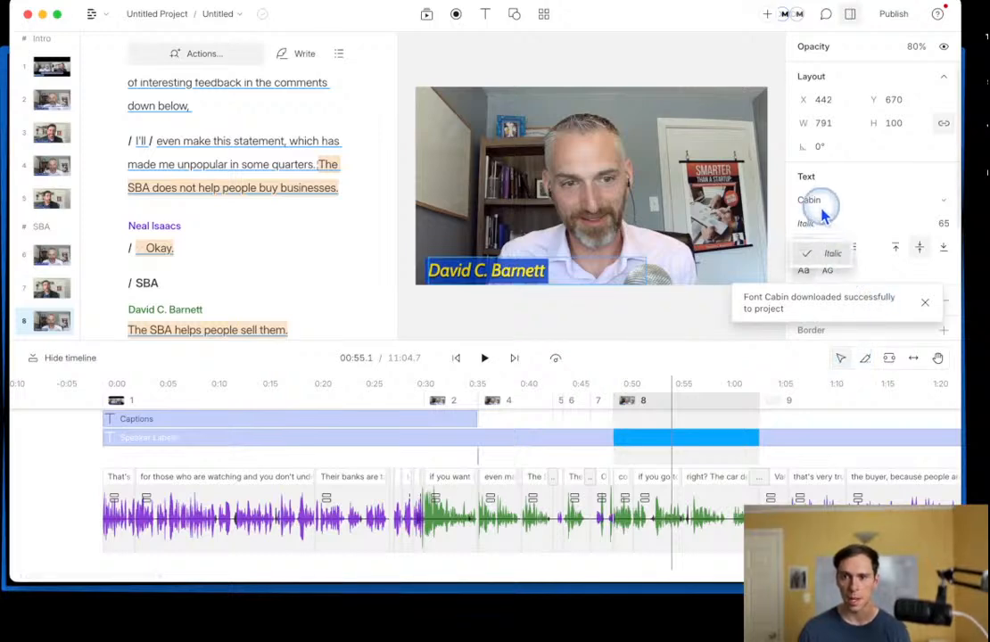
click(824, 202)
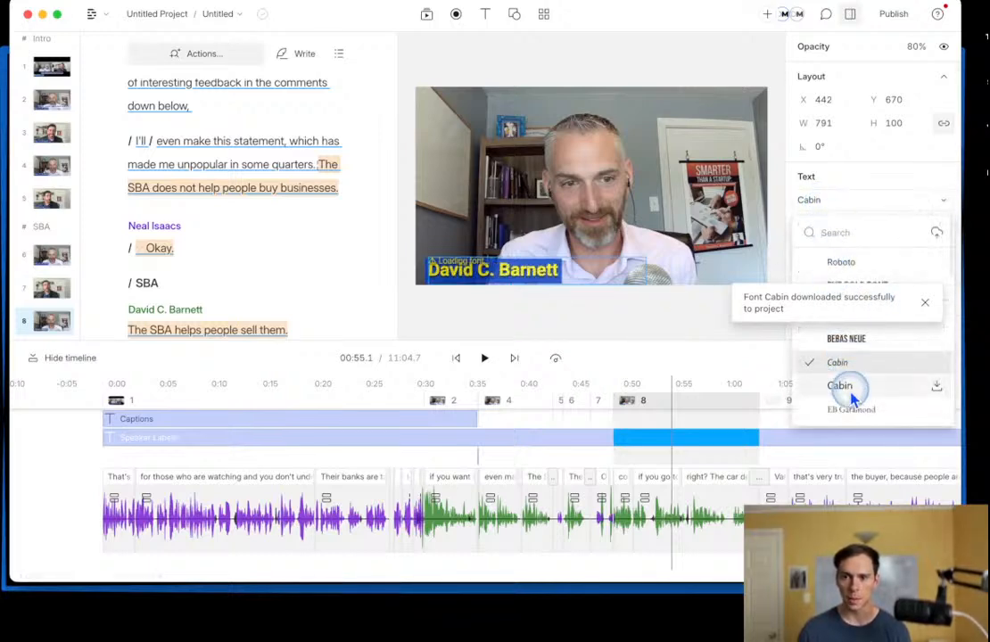
click(850, 396)
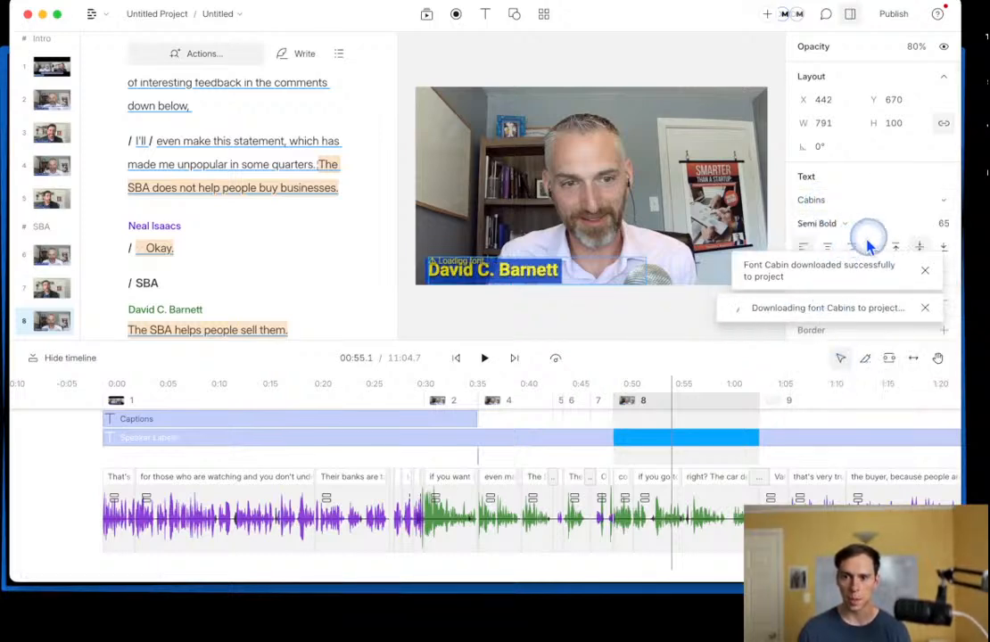
click(925, 306)
click(925, 303)
Step: Change the speaker label's font to Arial MT Black and check which weights it offers
click(820, 200)
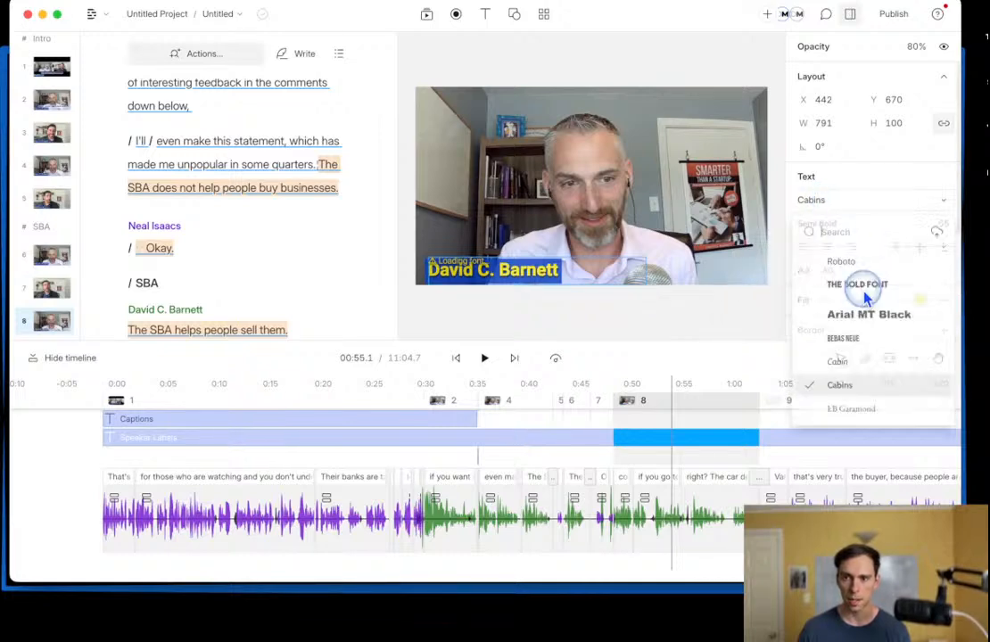
scroll(877, 366, down, 2)
scroll(879, 348, up, 2)
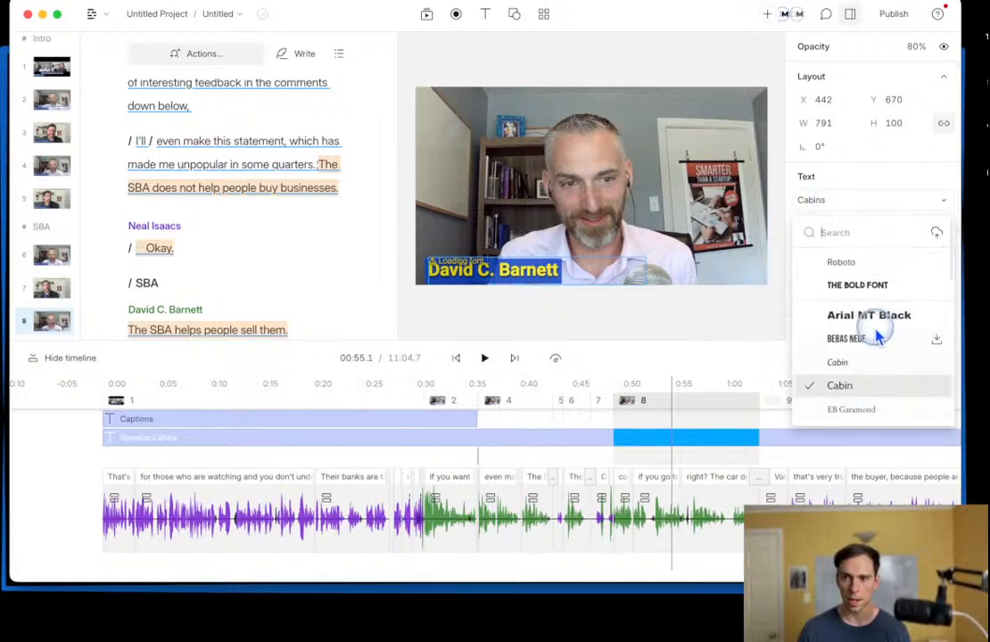
click(869, 320)
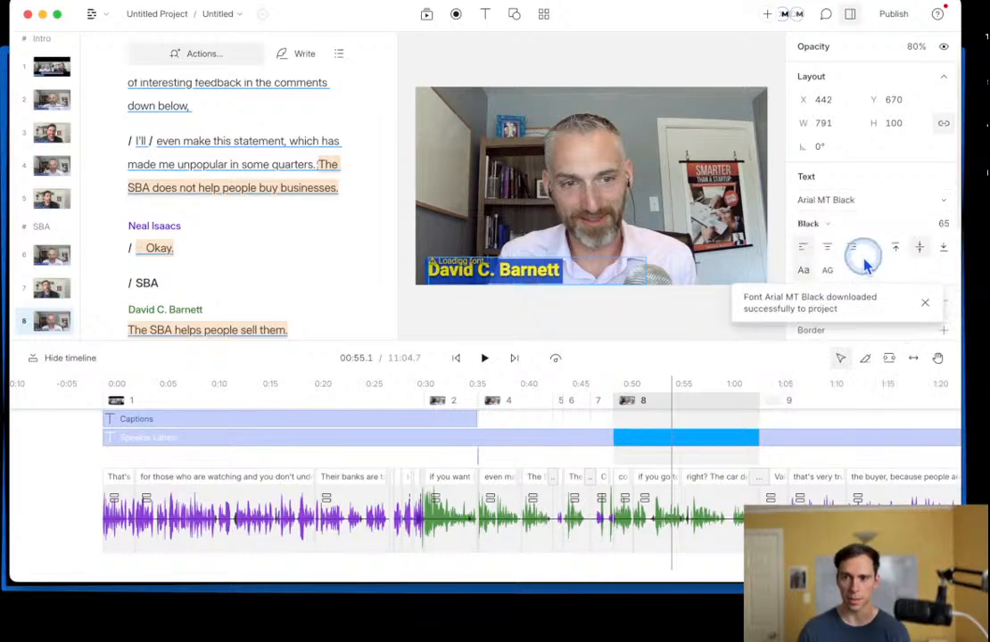
click(813, 206)
click(813, 208)
click(813, 226)
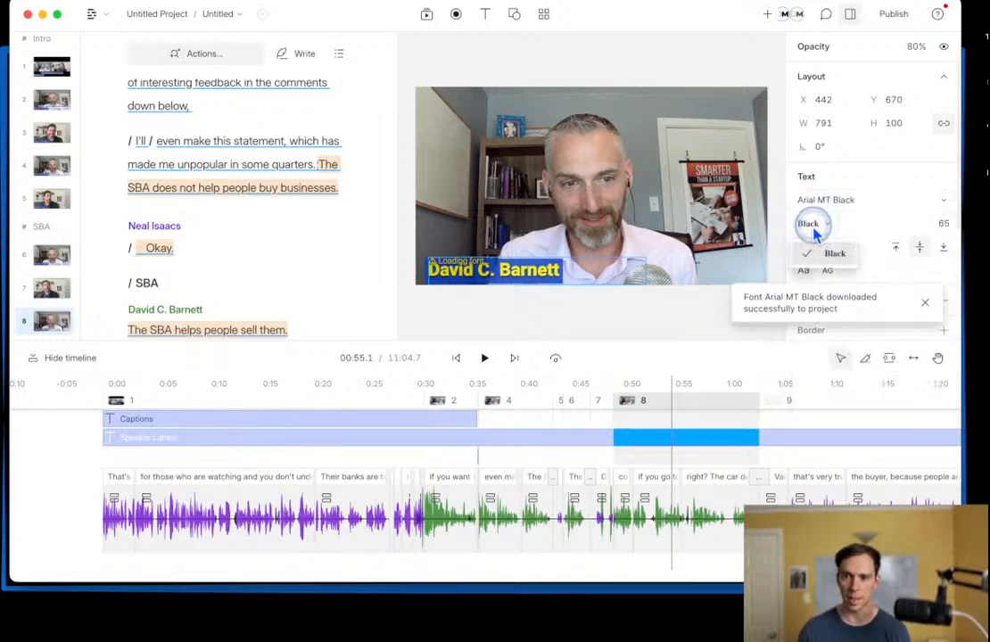
click(812, 228)
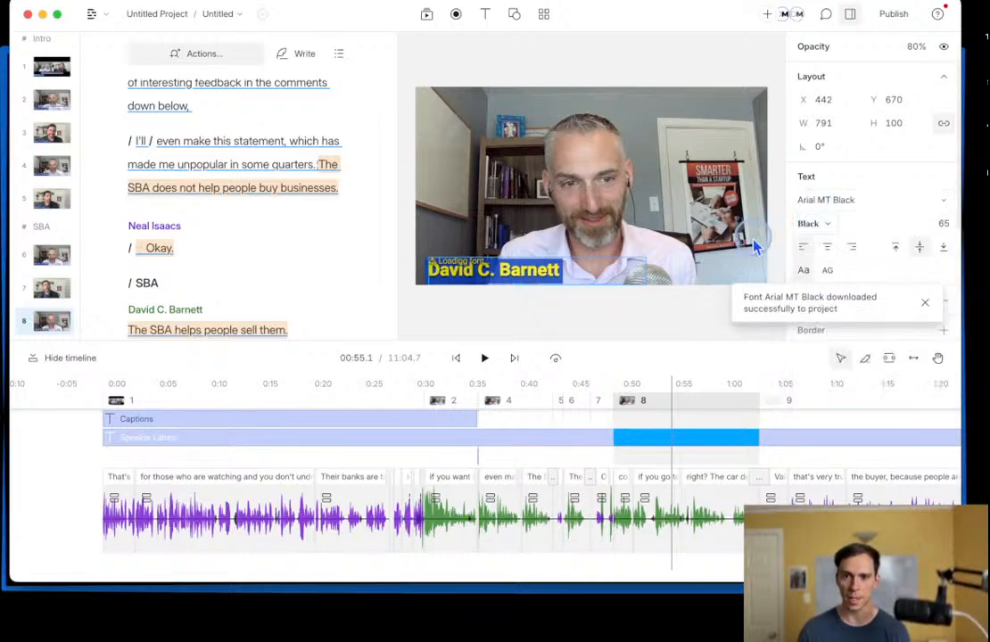
Step: Set the speaker label's font to Inter and view its available weights
click(858, 207)
scroll(884, 332, down, 3)
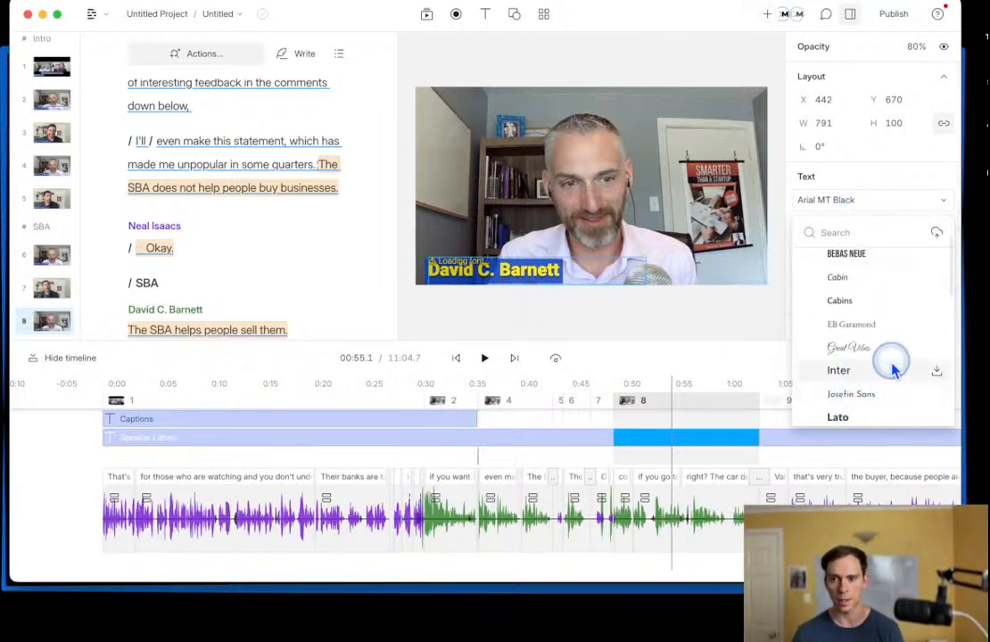
scroll(884, 356, down, 1)
click(879, 355)
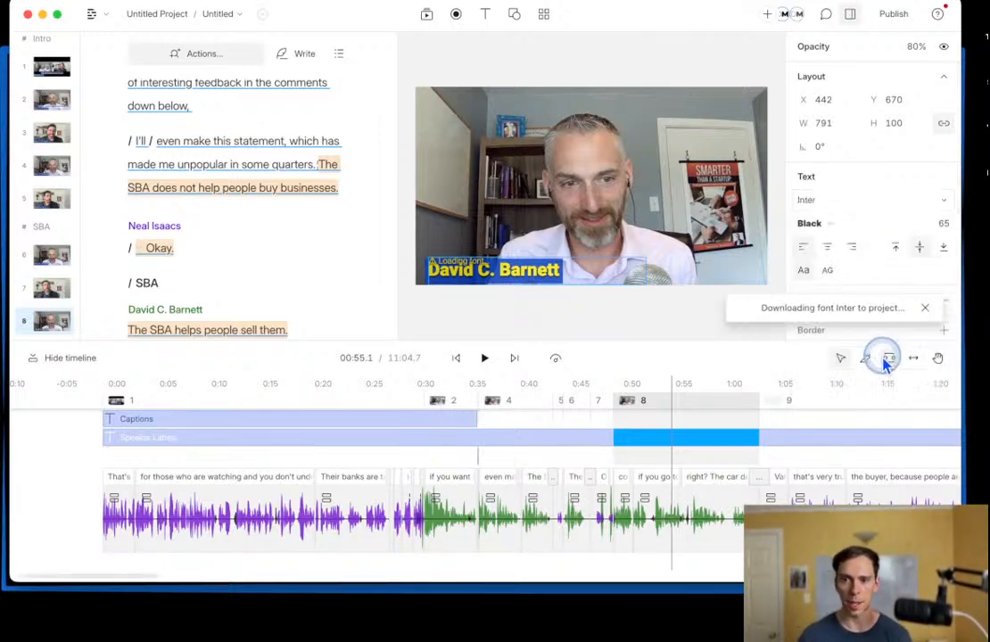
click(821, 230)
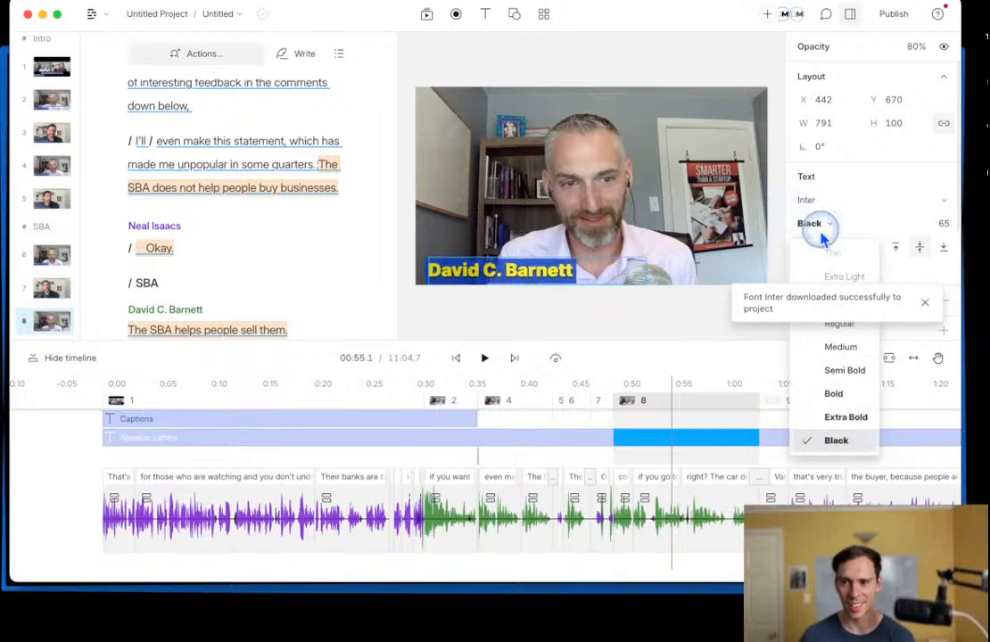
click(925, 308)
click(838, 227)
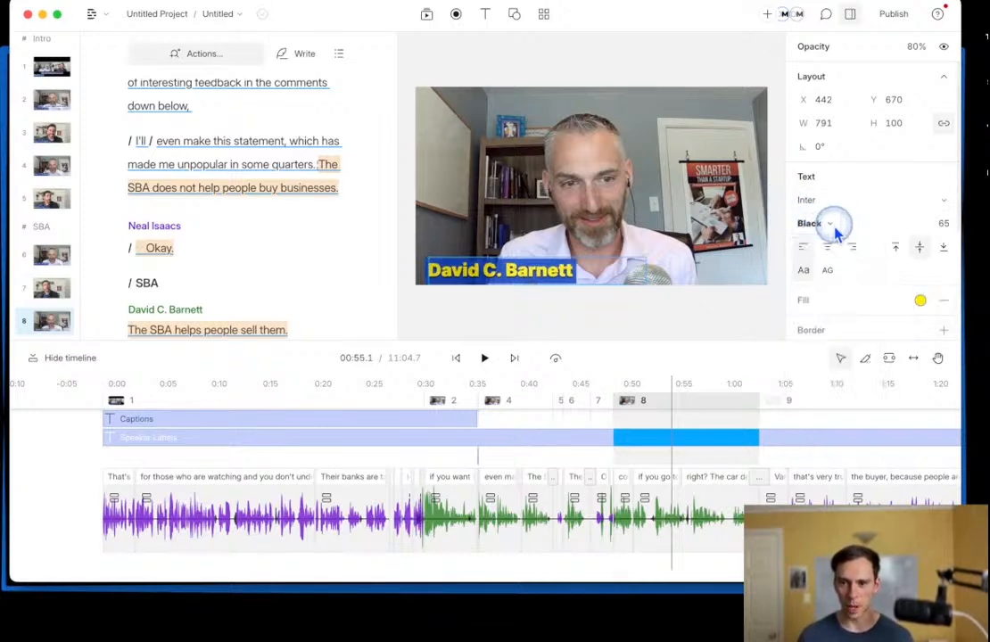
Step: Try the Thin, Extra Light and Light weights of Inter on the speaker label
click(835, 226)
click(845, 255)
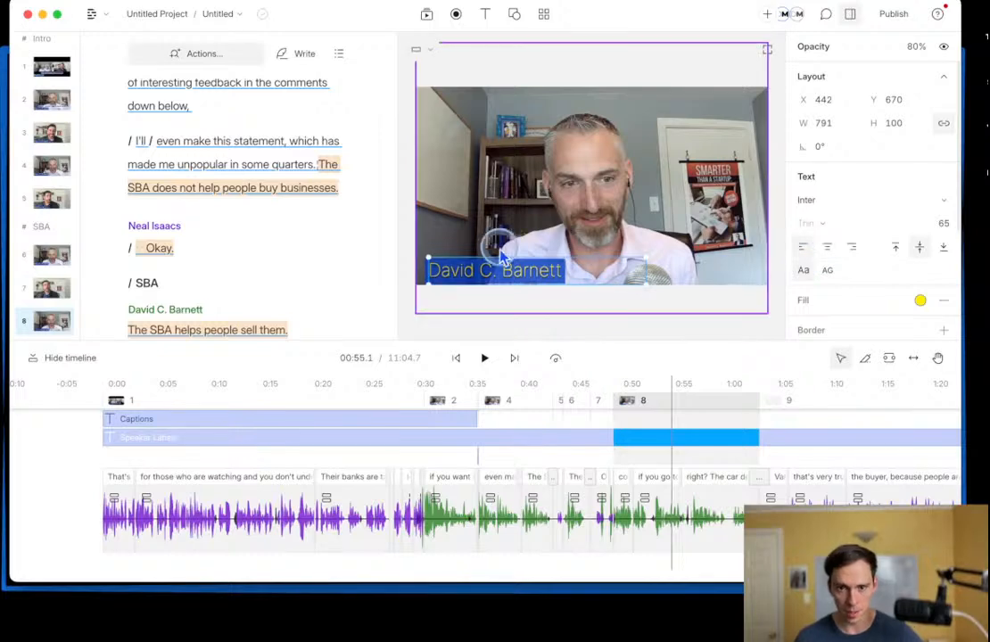
double_click(471, 275)
click(827, 223)
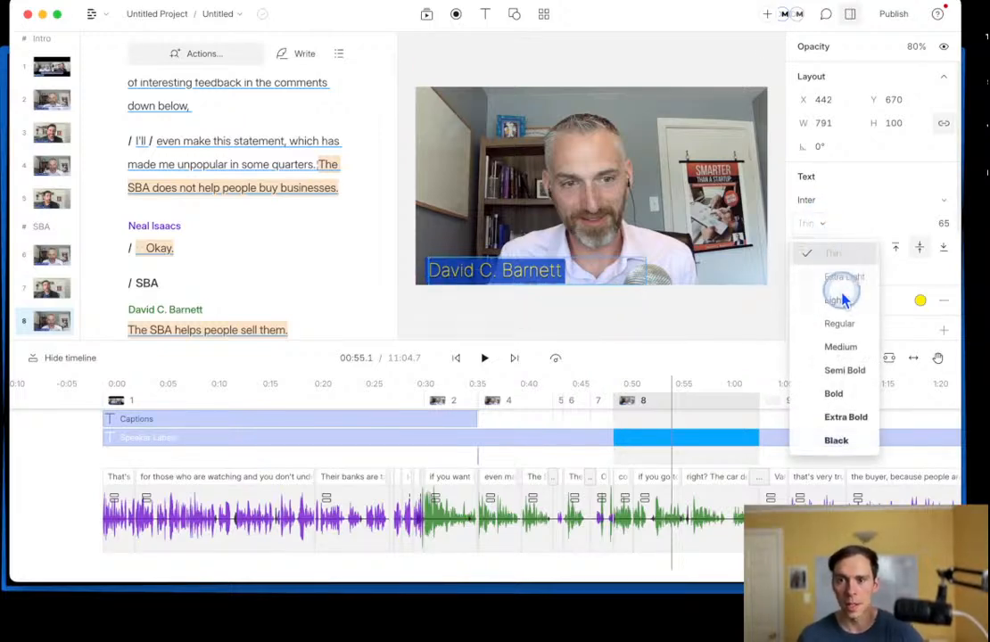
click(841, 285)
click(827, 225)
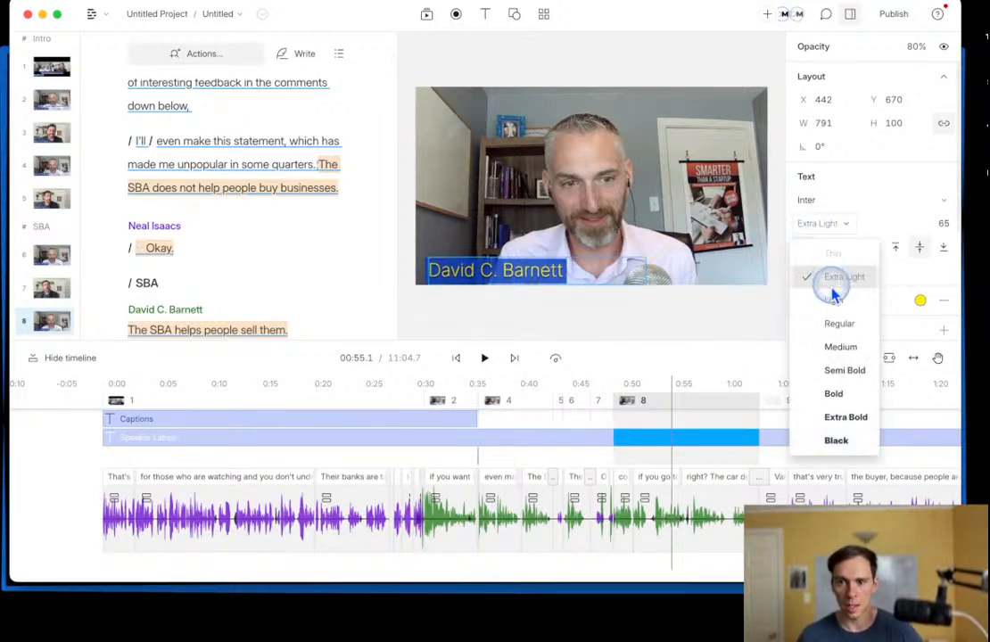
click(832, 283)
Step: Step the speaker label's weight through Regular and Medium, ending on Semi Bold
click(823, 227)
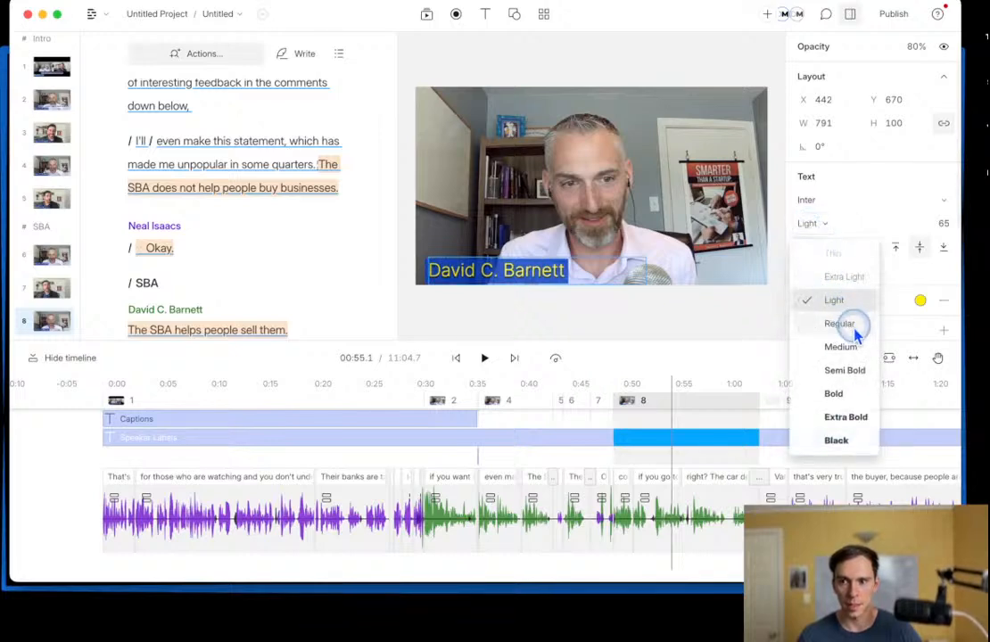
click(841, 324)
click(823, 224)
click(848, 348)
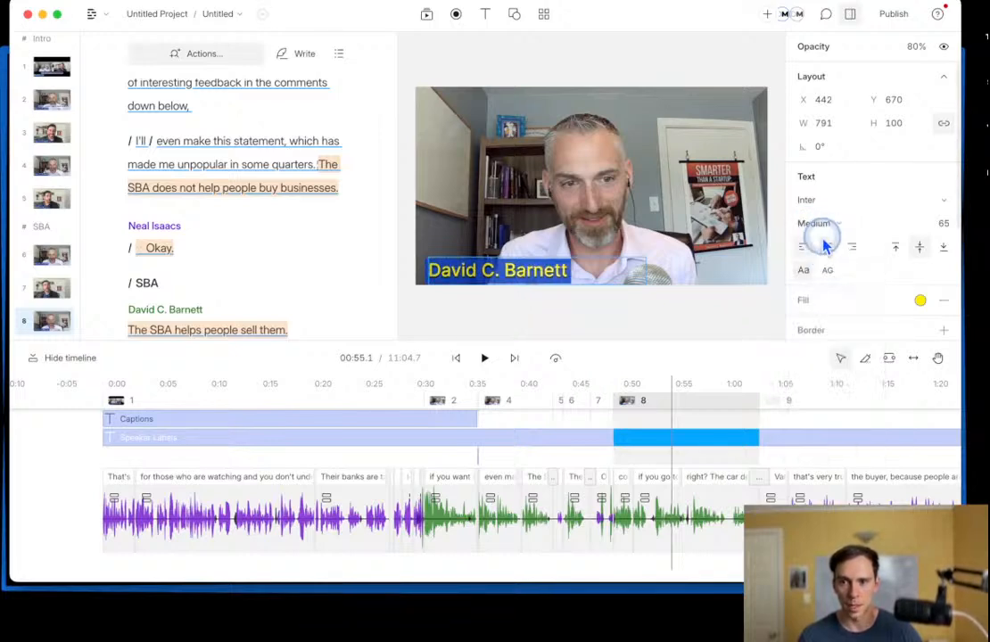
click(819, 225)
click(845, 370)
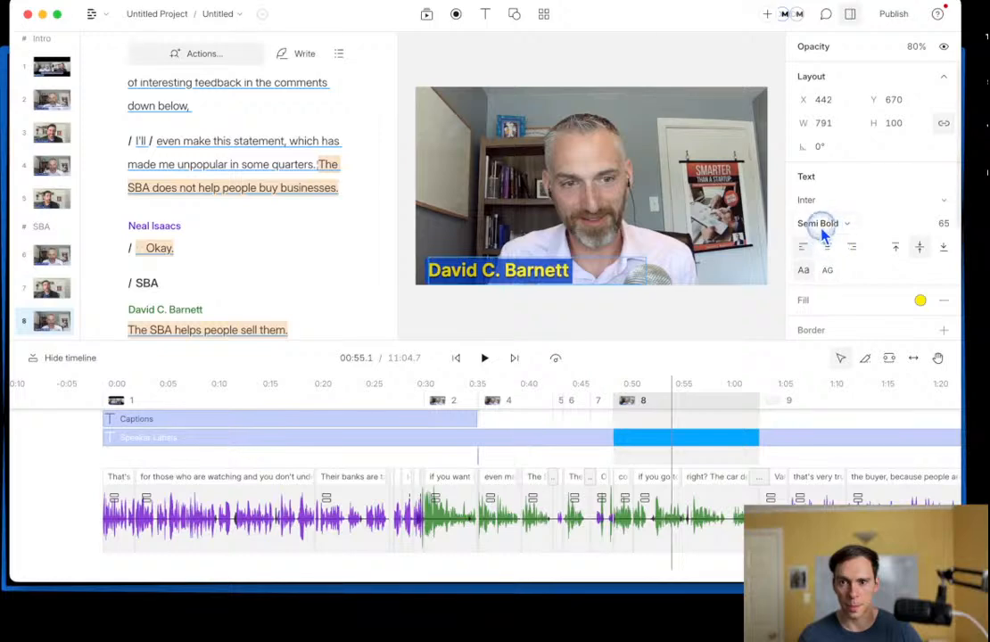
Step: Try the Bold, Extra Bold and Black weights of Inter on the speaker label
click(822, 223)
click(833, 394)
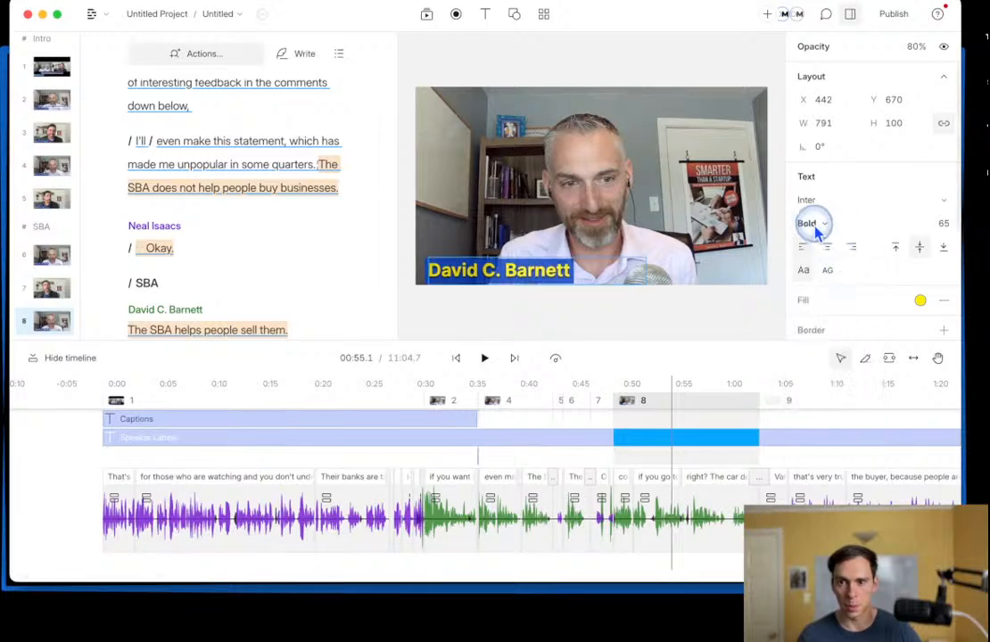
click(811, 223)
click(855, 419)
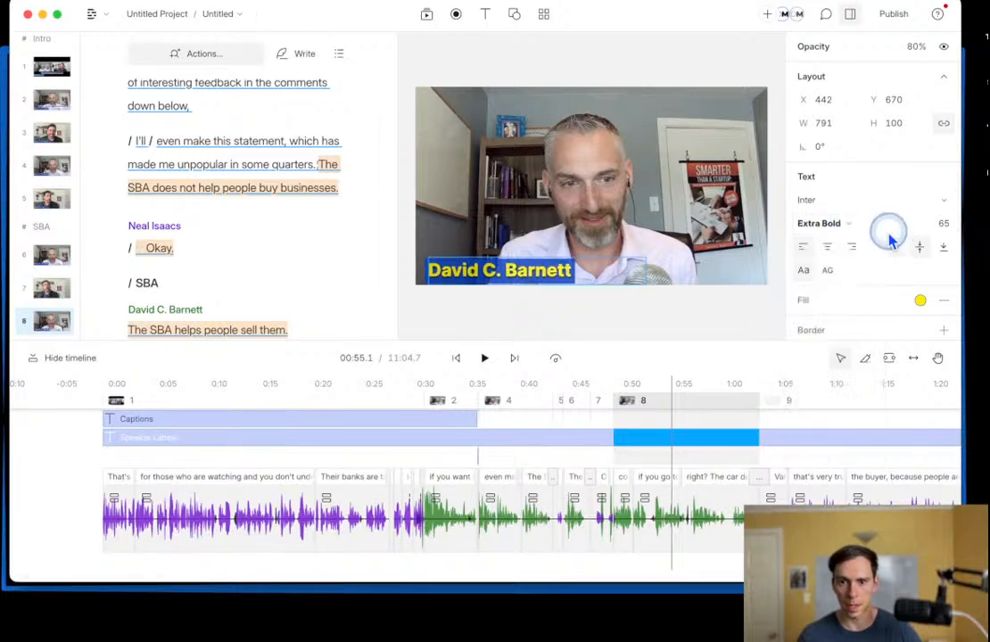
click(829, 221)
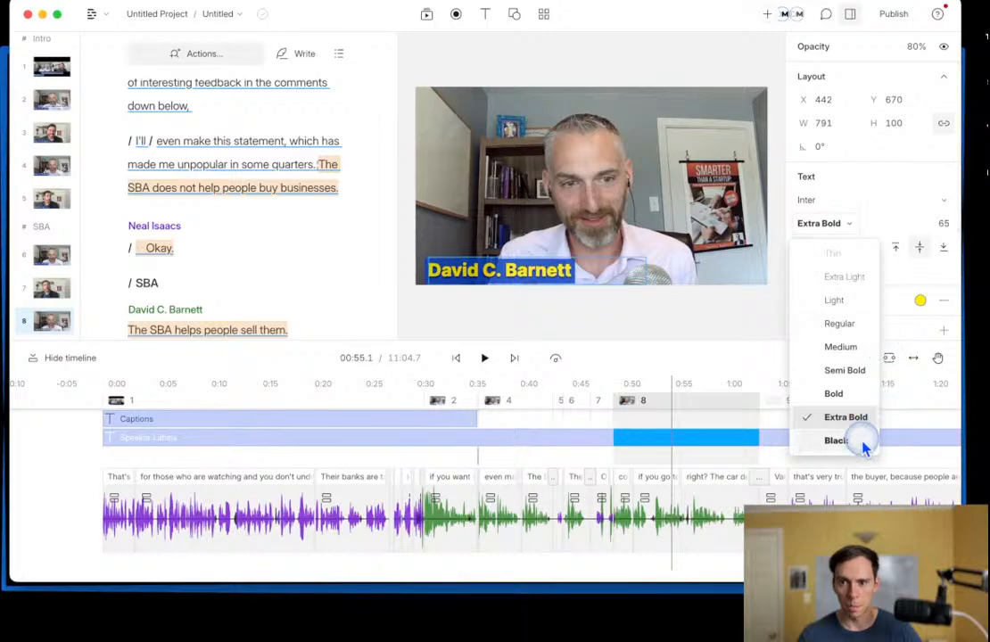
click(864, 441)
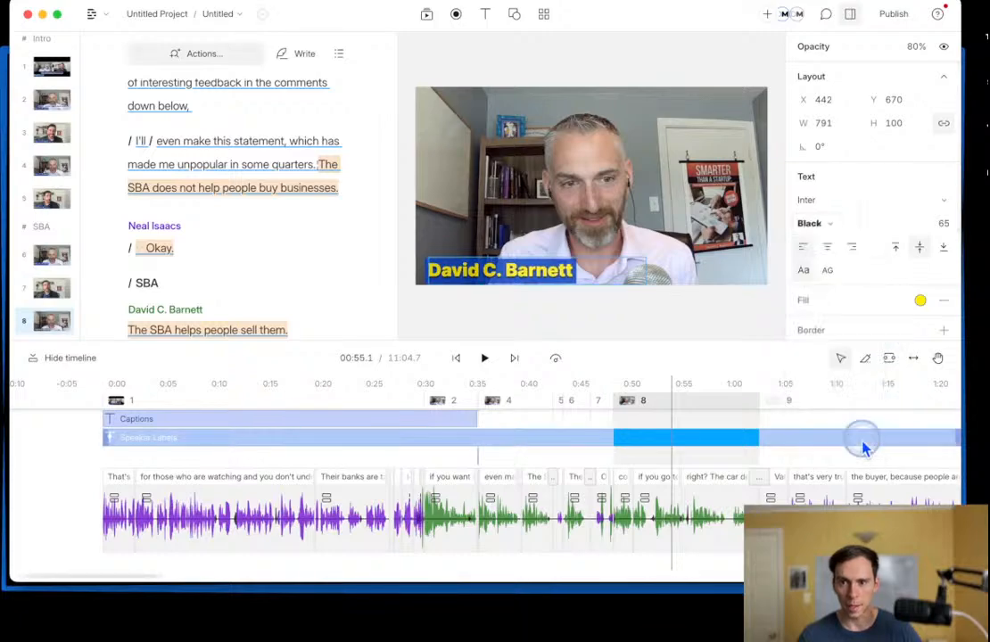
click(811, 224)
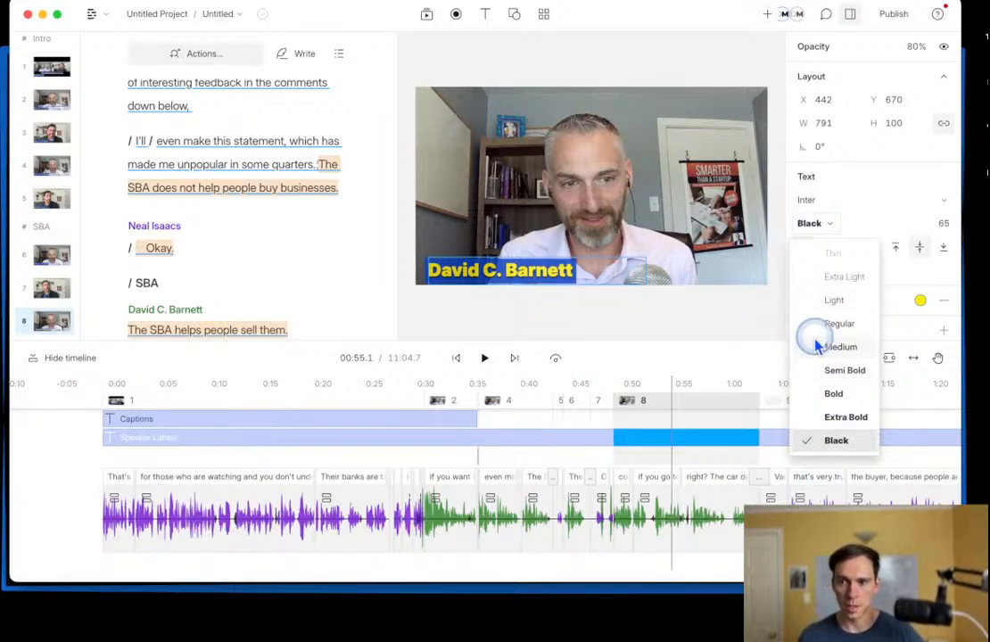
Step: Set the speaker label's font to Montserrat Subrayada, check its available weights and browse the remaining fonts
click(824, 202)
click(825, 201)
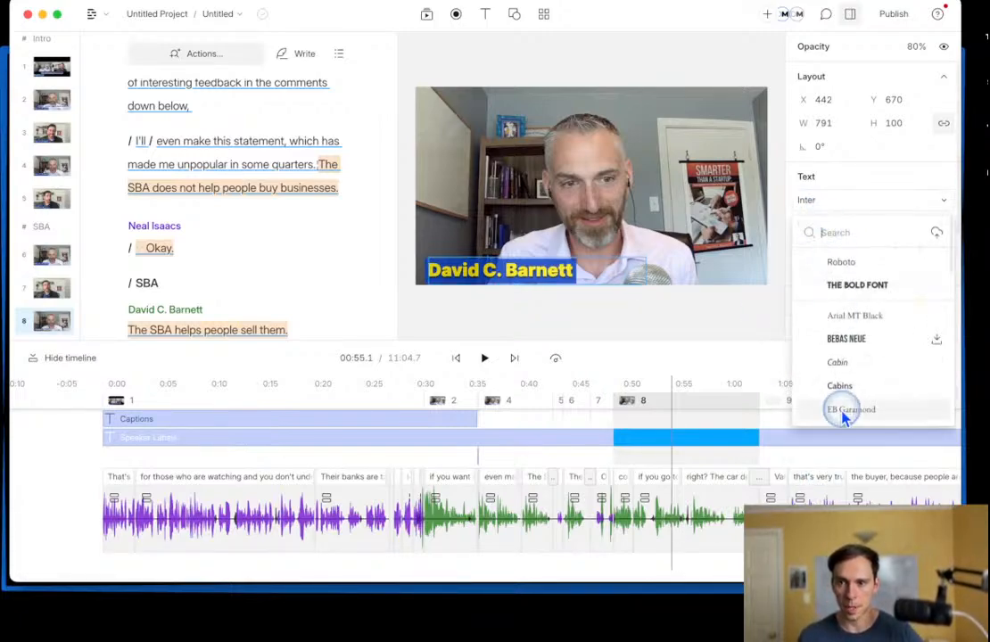
scroll(857, 375, down, 3)
scroll(866, 409, down, 3)
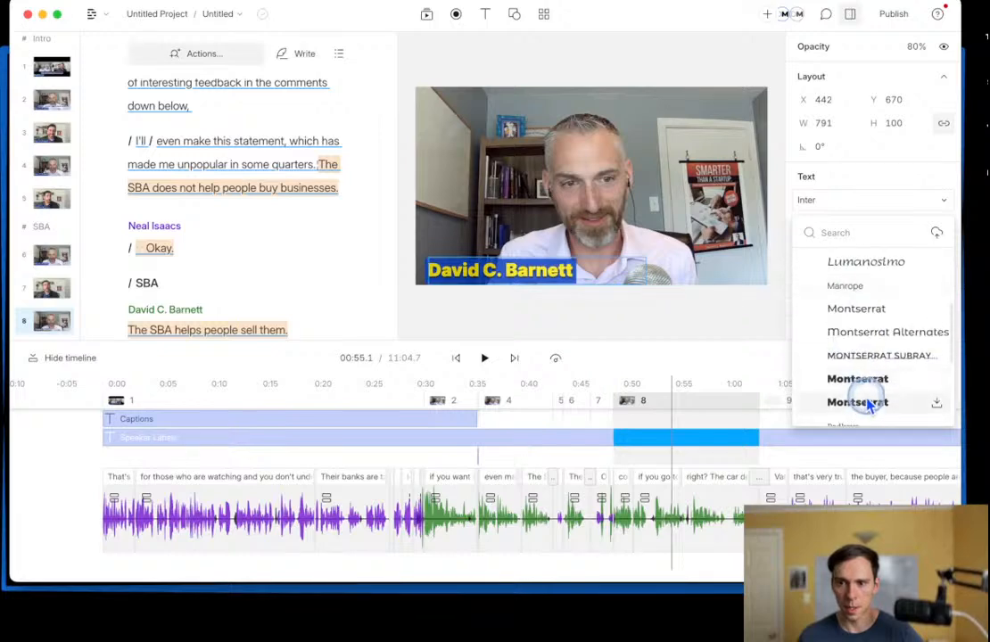
click(891, 357)
click(826, 227)
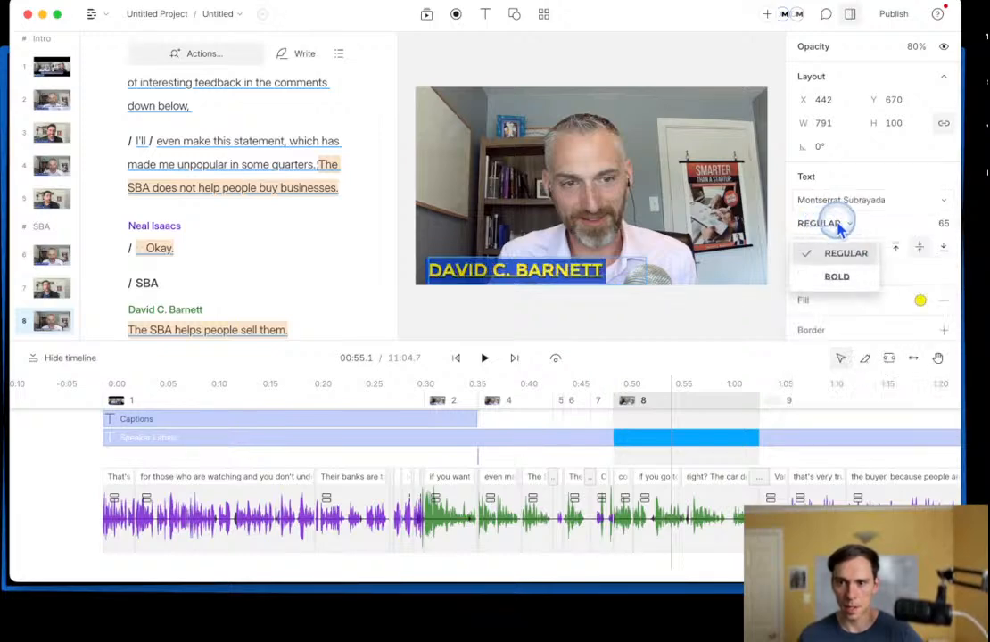
click(838, 229)
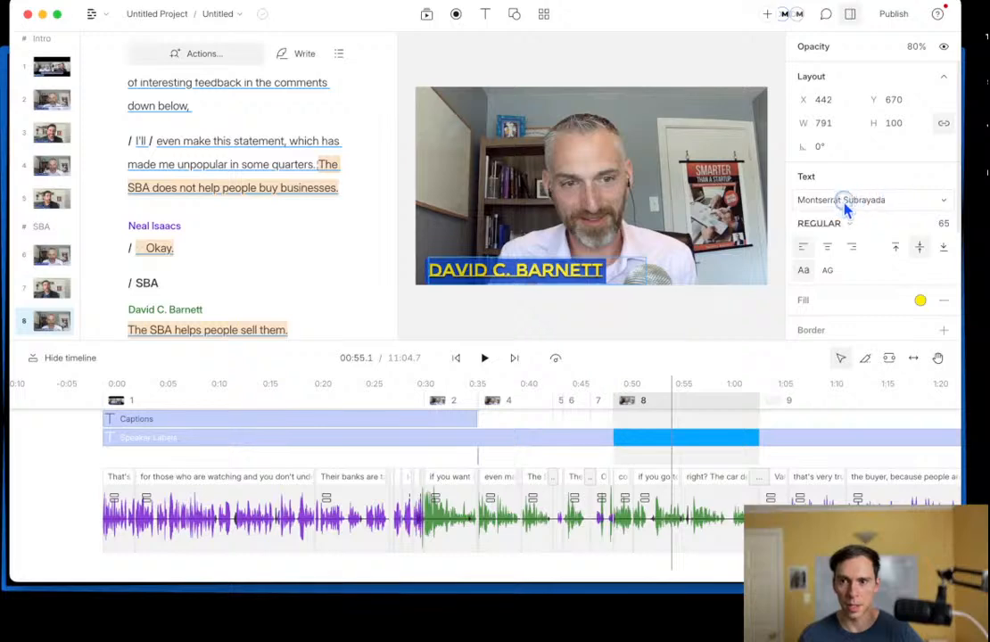
click(846, 207)
scroll(893, 316, down, 5)
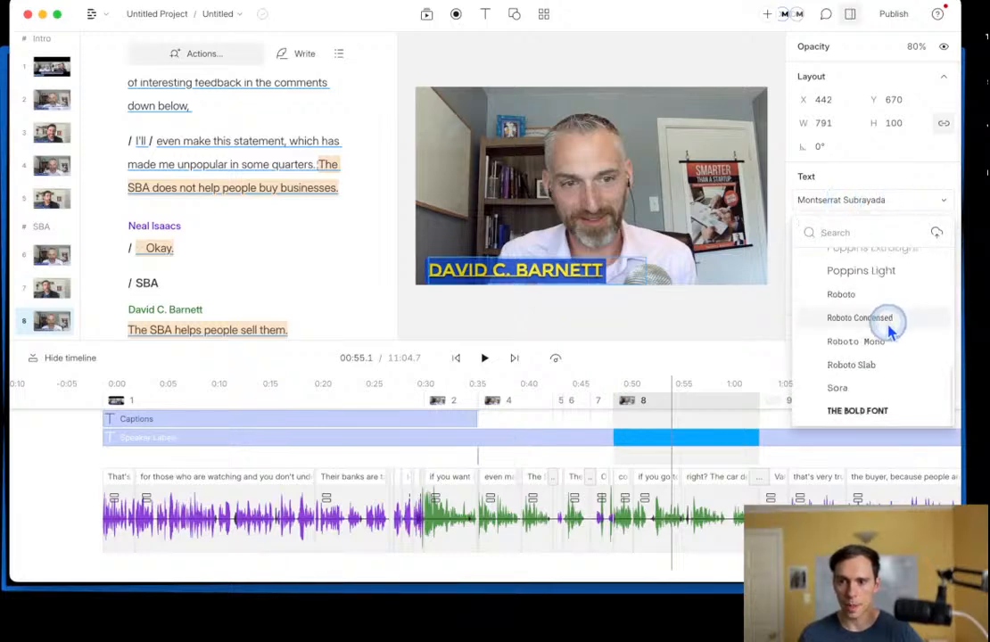
click(874, 207)
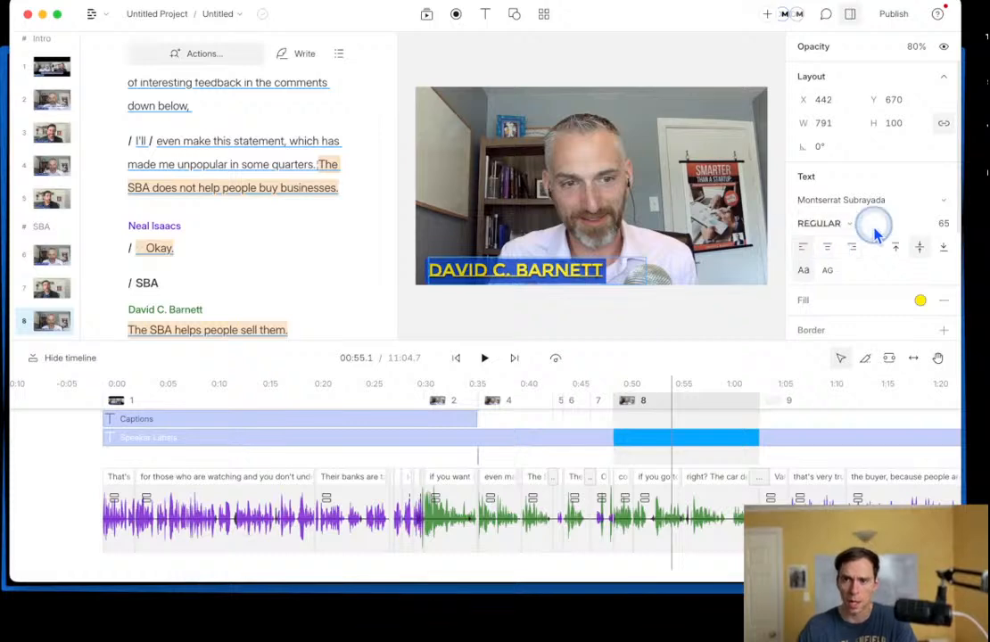
Step: Try centre and right alignment on the speaker label, and enlarge its text box to about 1233 by 388
click(827, 250)
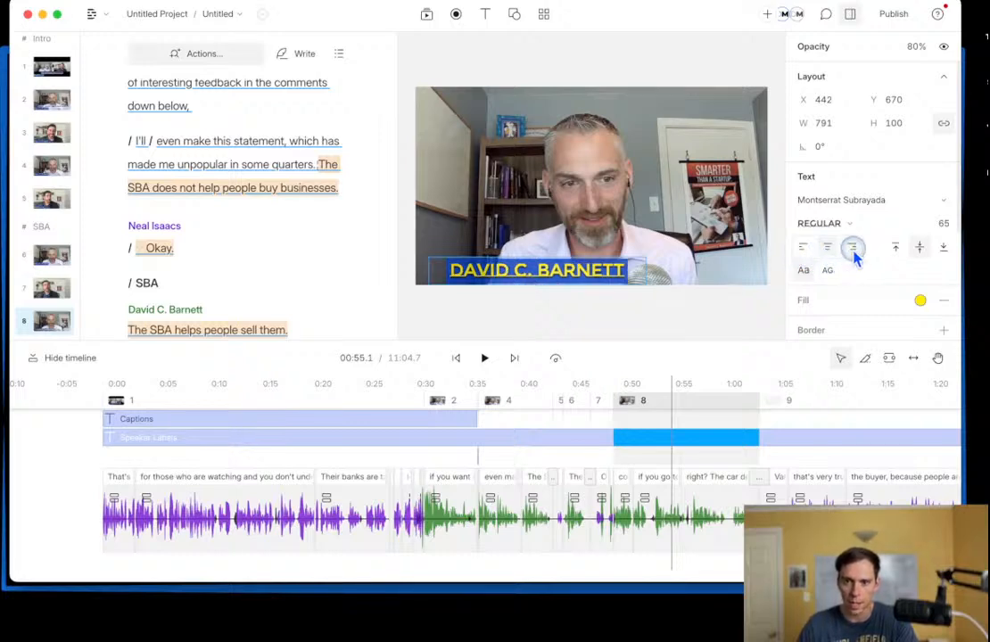
click(853, 249)
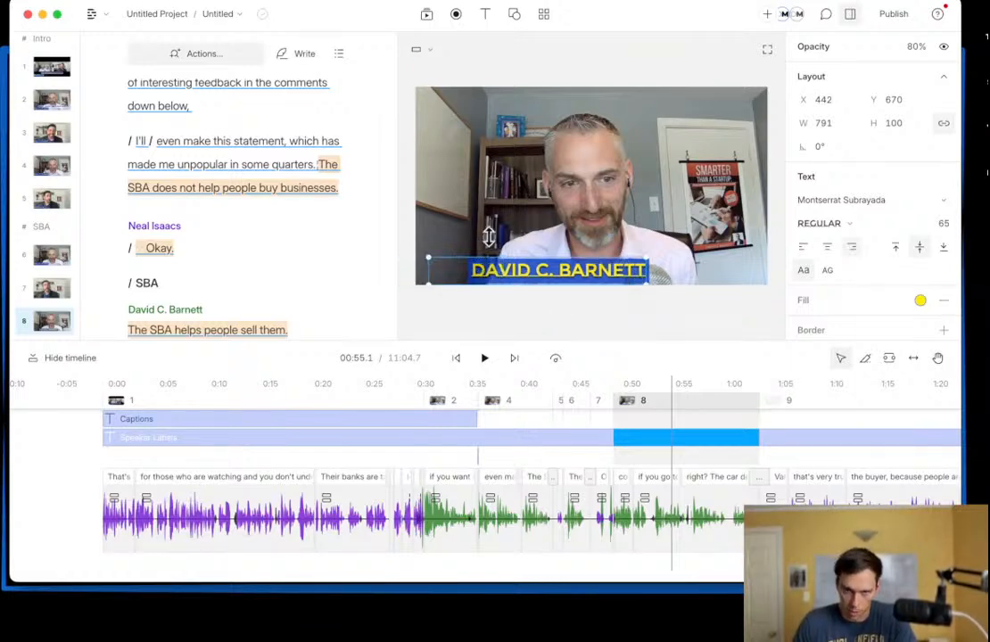
drag(489, 237, 506, 177)
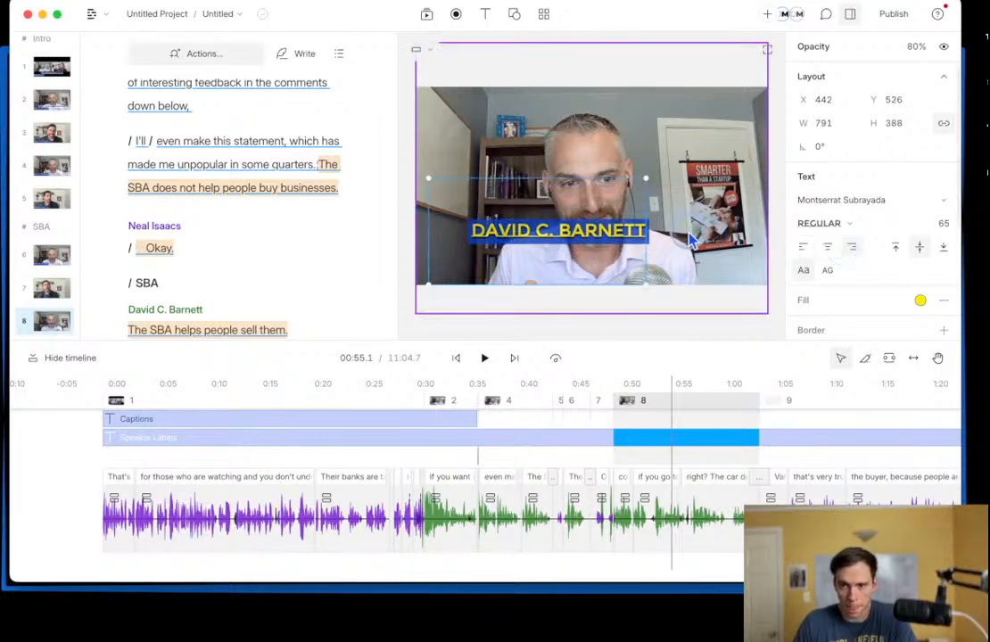
drag(660, 234, 756, 230)
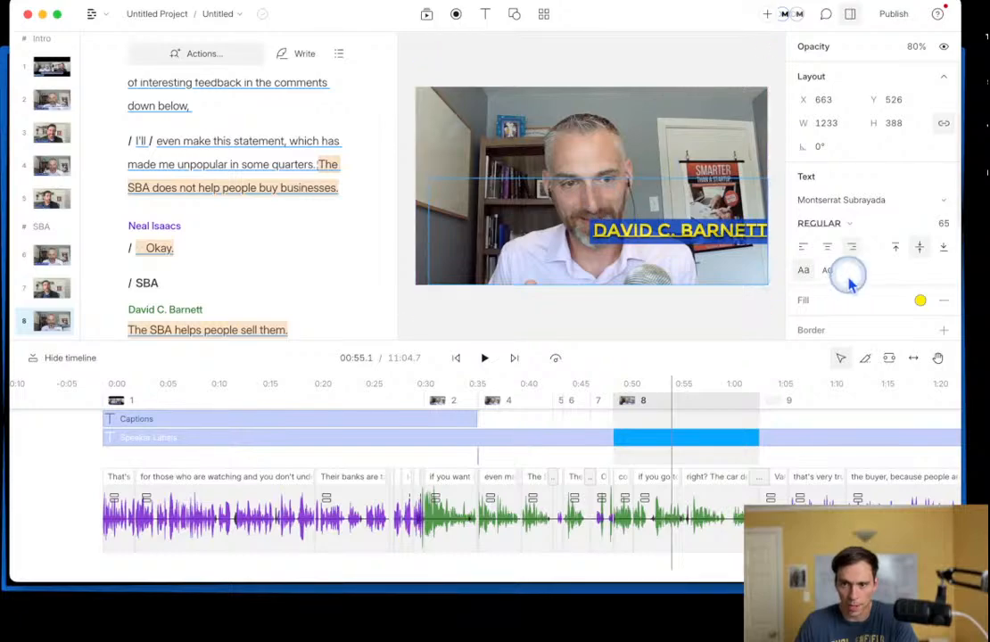
Step: Align the speaker label's text to the left and bottom of its box, trying the centre, top and middle options first
click(828, 247)
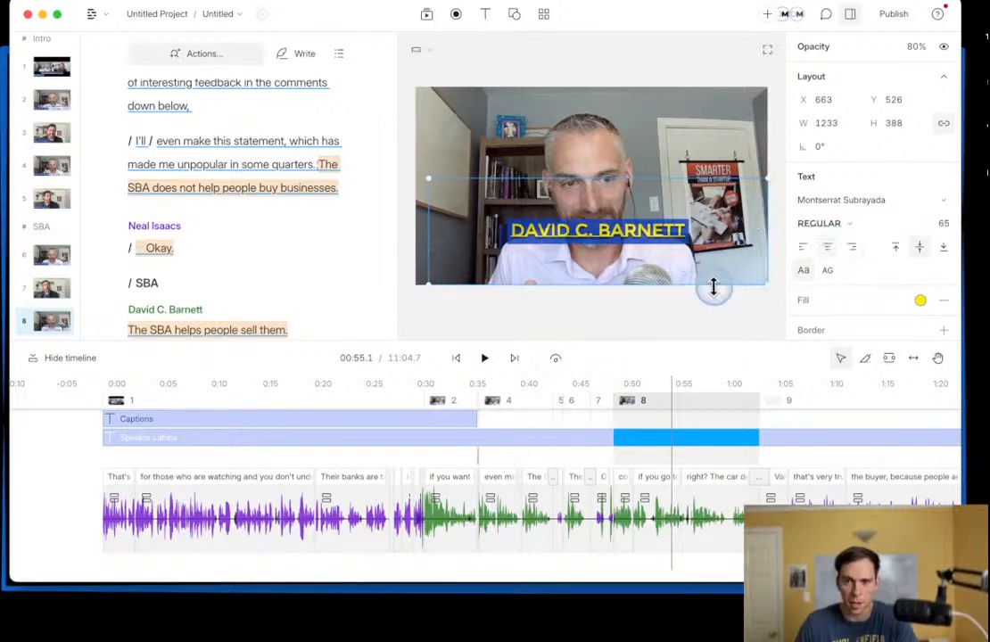
click(803, 248)
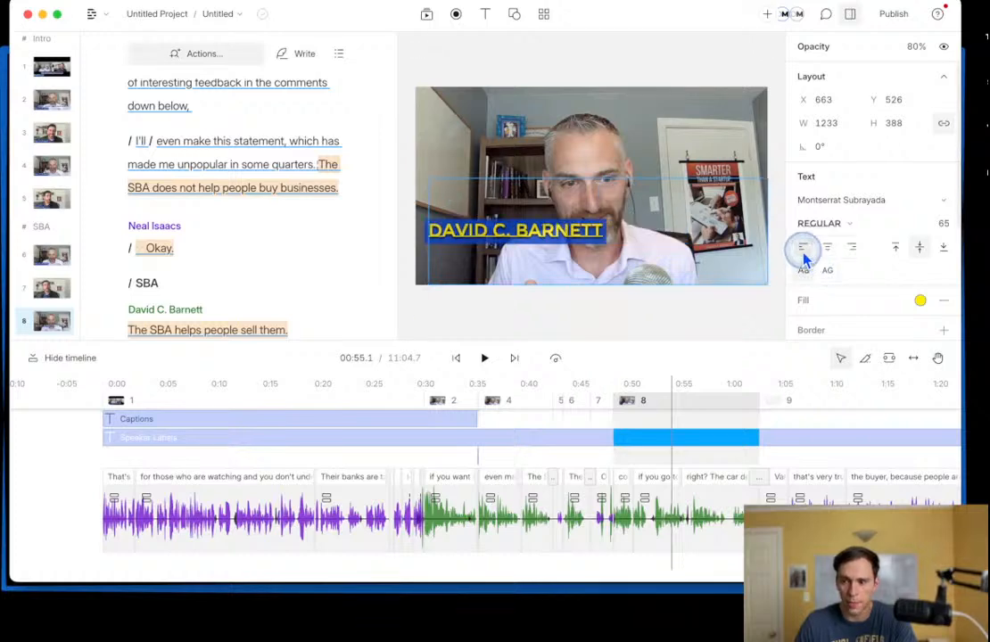
click(899, 249)
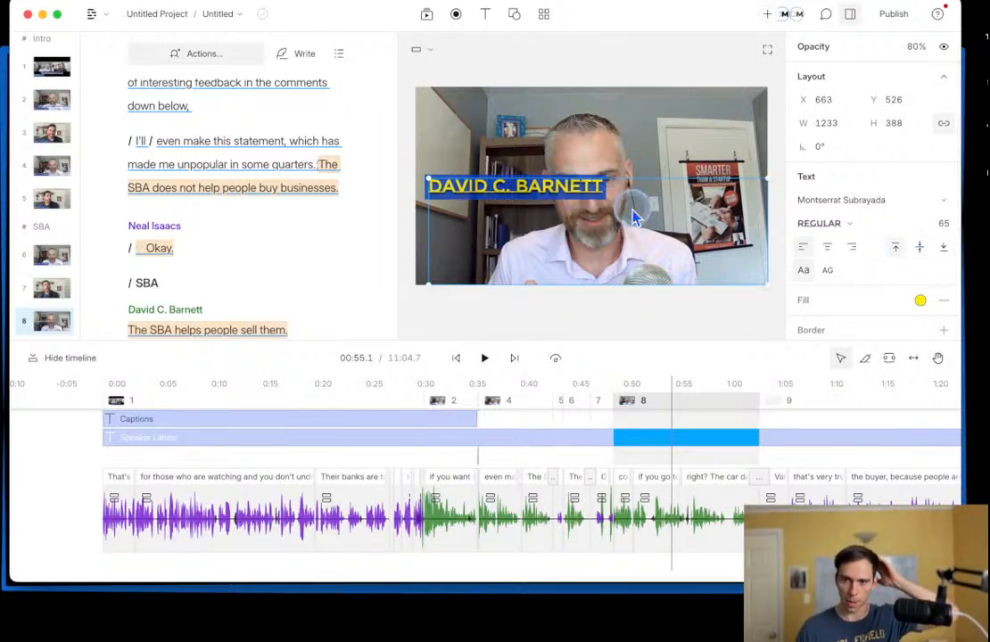
click(920, 248)
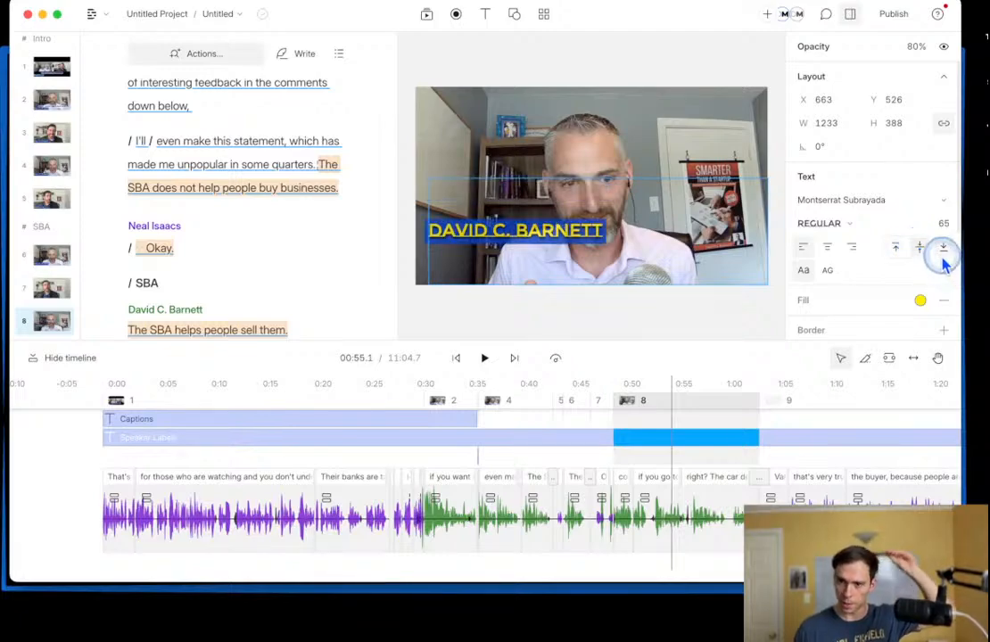
click(944, 249)
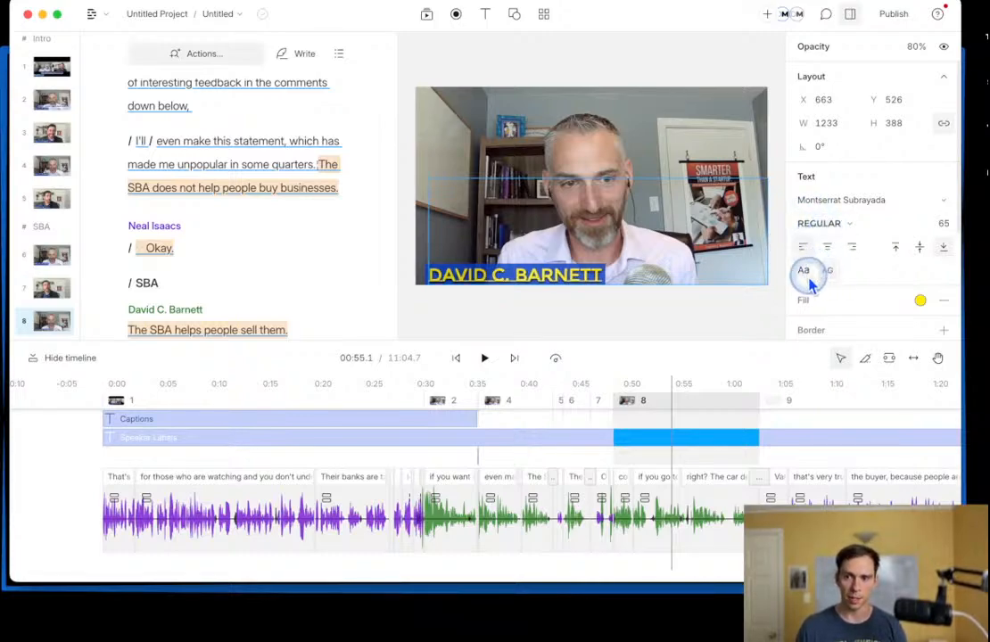
Step: Reposition the speaker label over the lower part of the video at about X 705, Y 456
drag(571, 278, 495, 307)
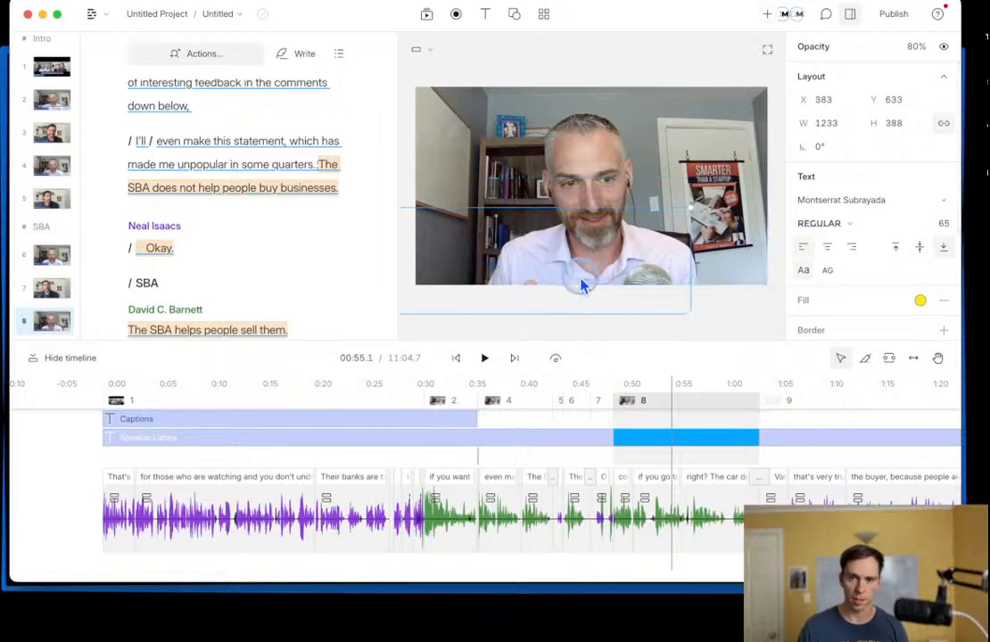
drag(584, 232, 637, 212)
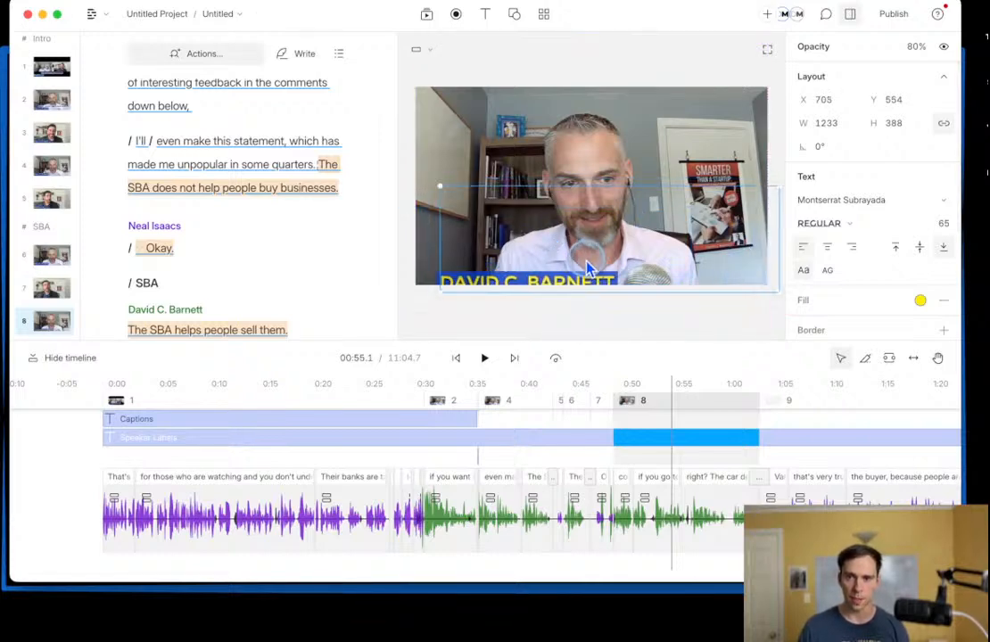
drag(587, 282, 600, 259)
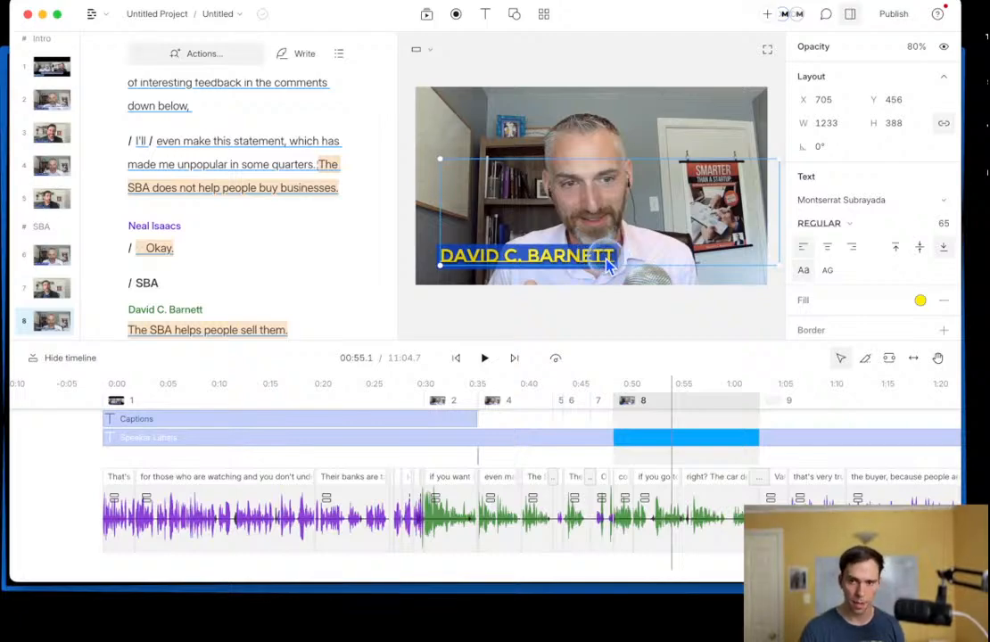
Step: Delete the speaker label layer from the current scene and undo the deletion
key(Delete)
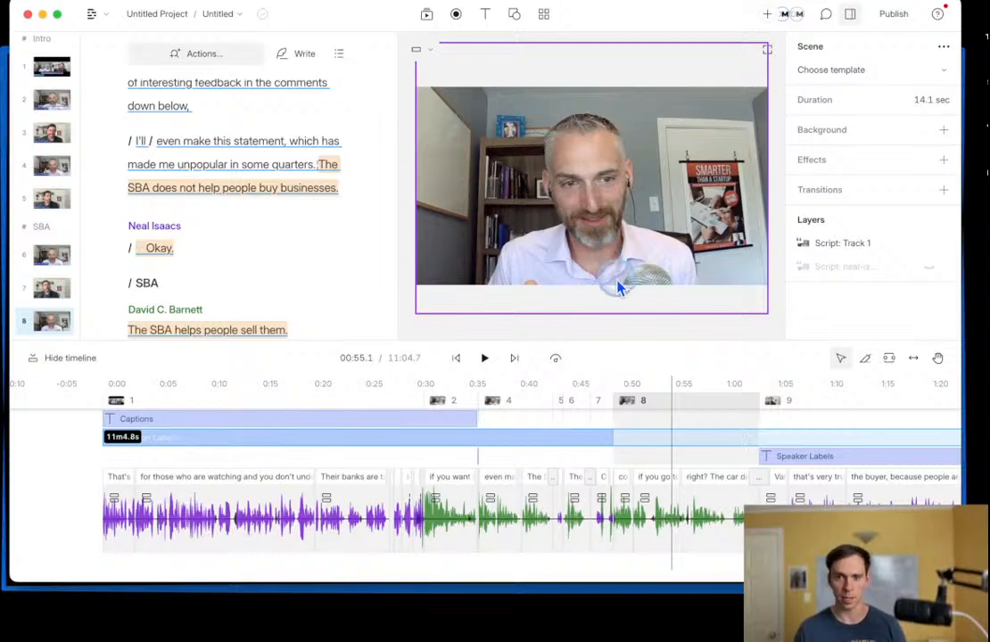
click(555, 330)
key(super+z)
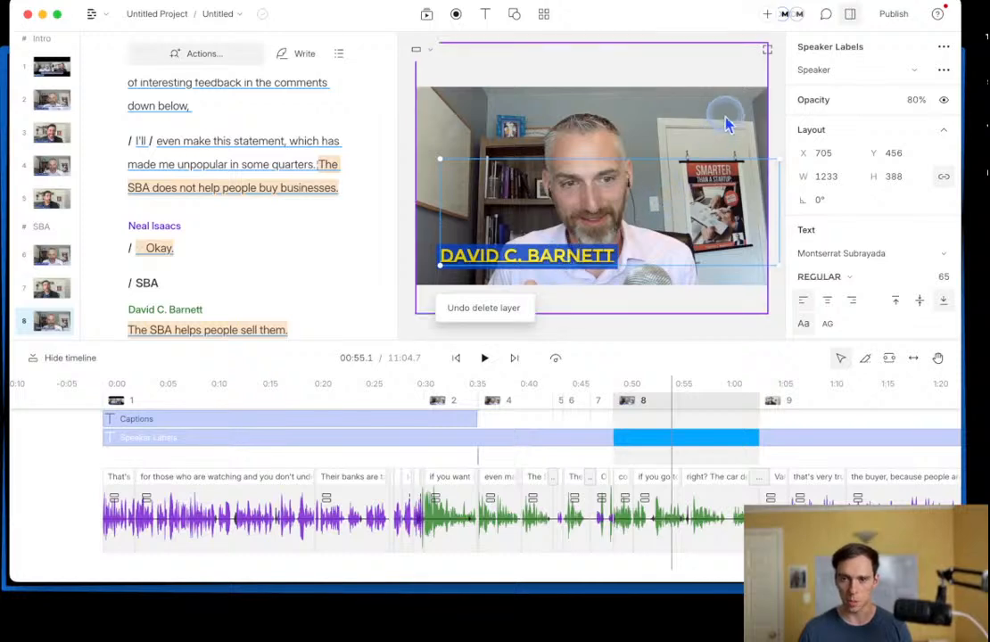
Step: Change the scene's speaker label to Freeform text and clear its placeholder text
click(824, 73)
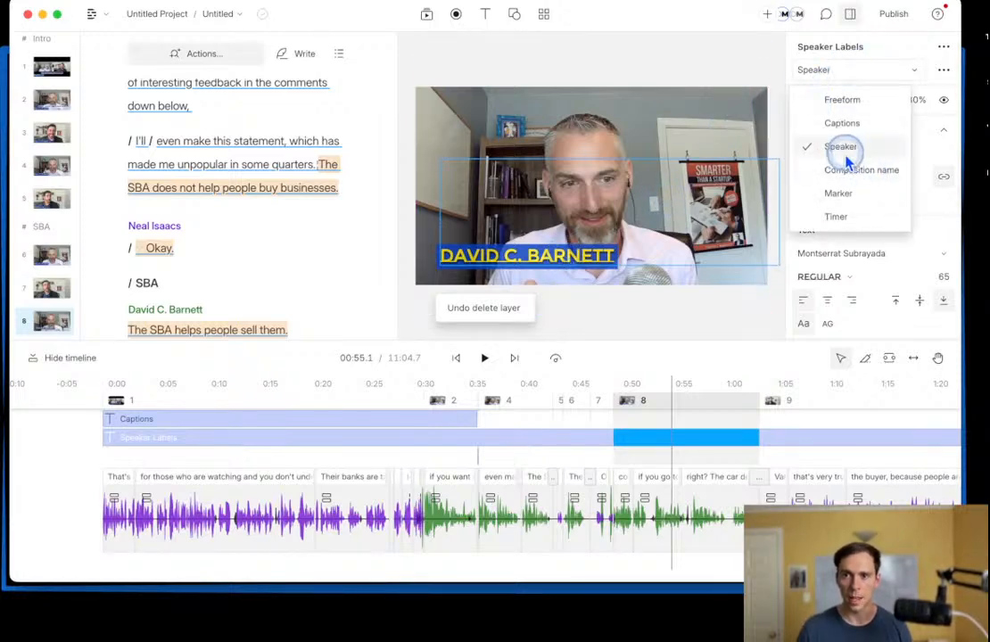
click(855, 99)
double_click(473, 256)
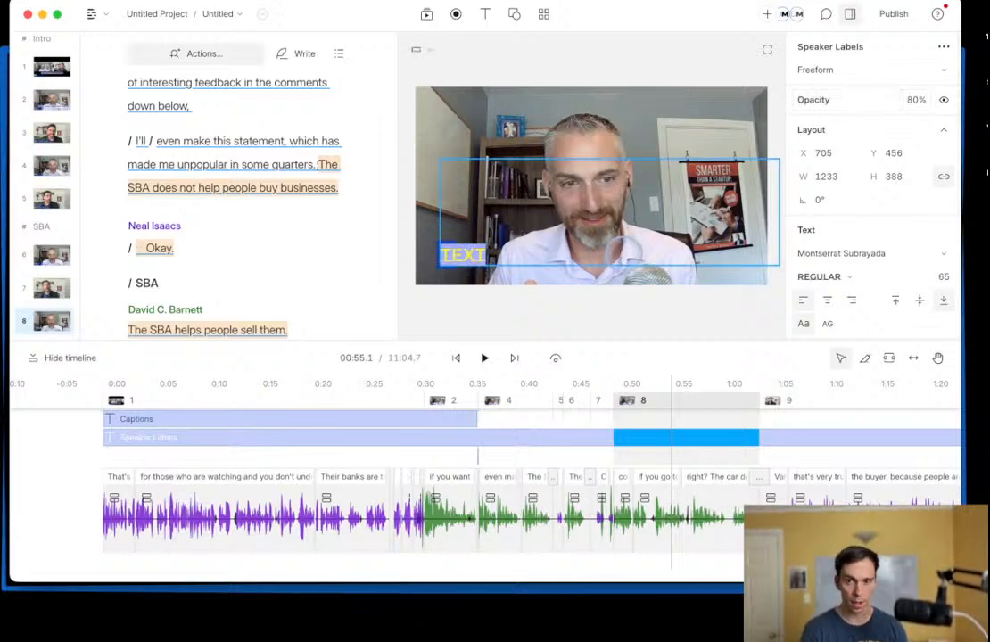
text(TEST)
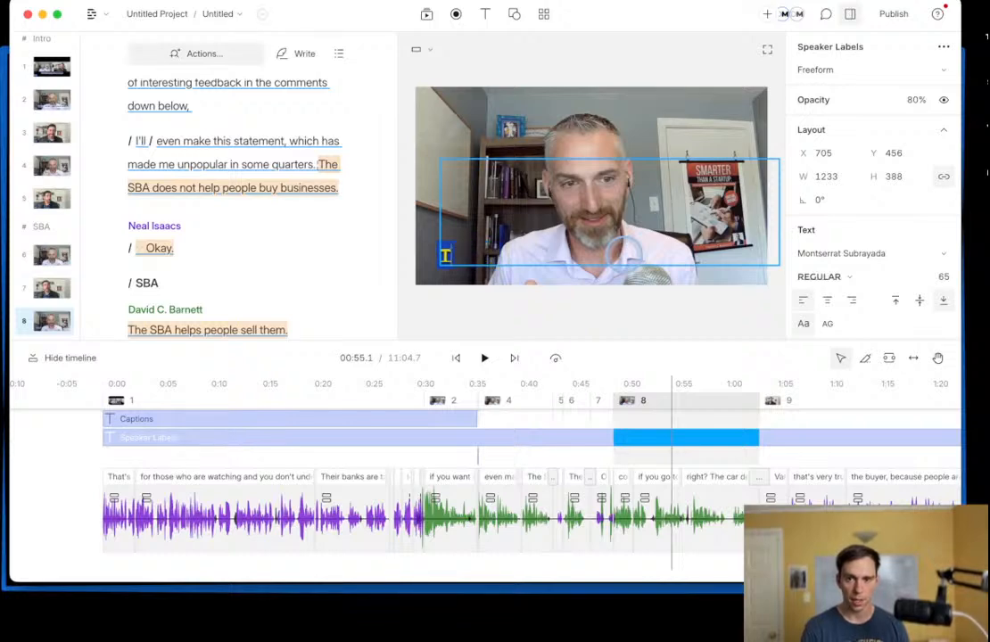
click(612, 326)
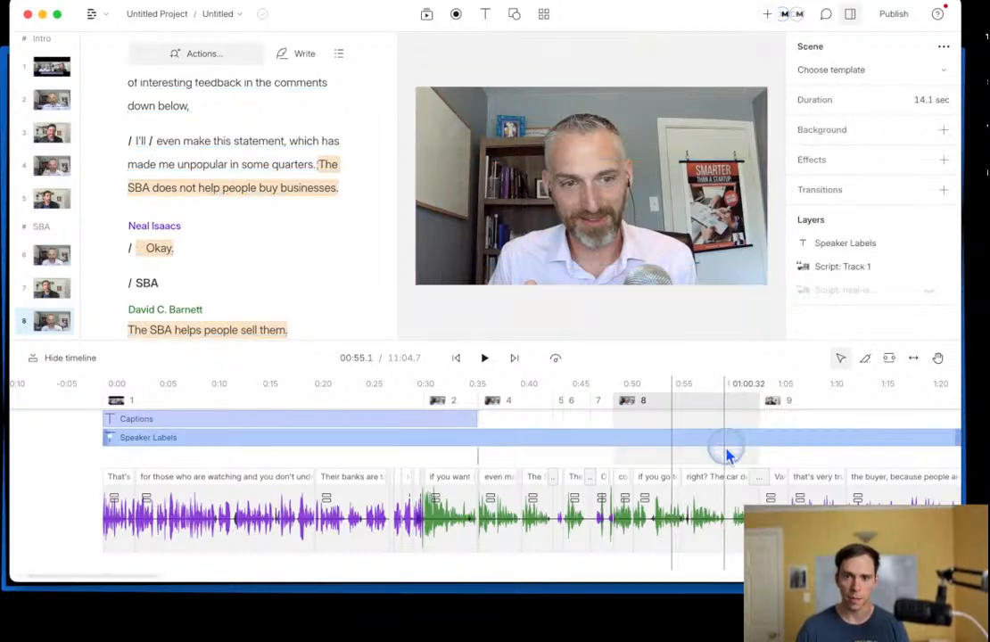
Step: Set the whole Speaker Labels layer's text type back to Speaker
click(662, 448)
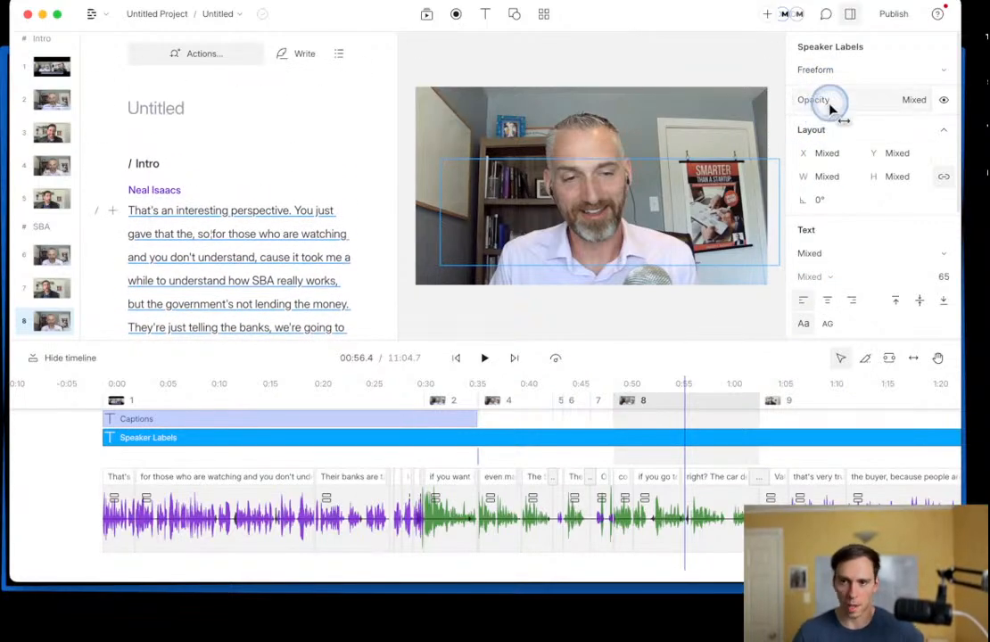
click(851, 70)
click(842, 150)
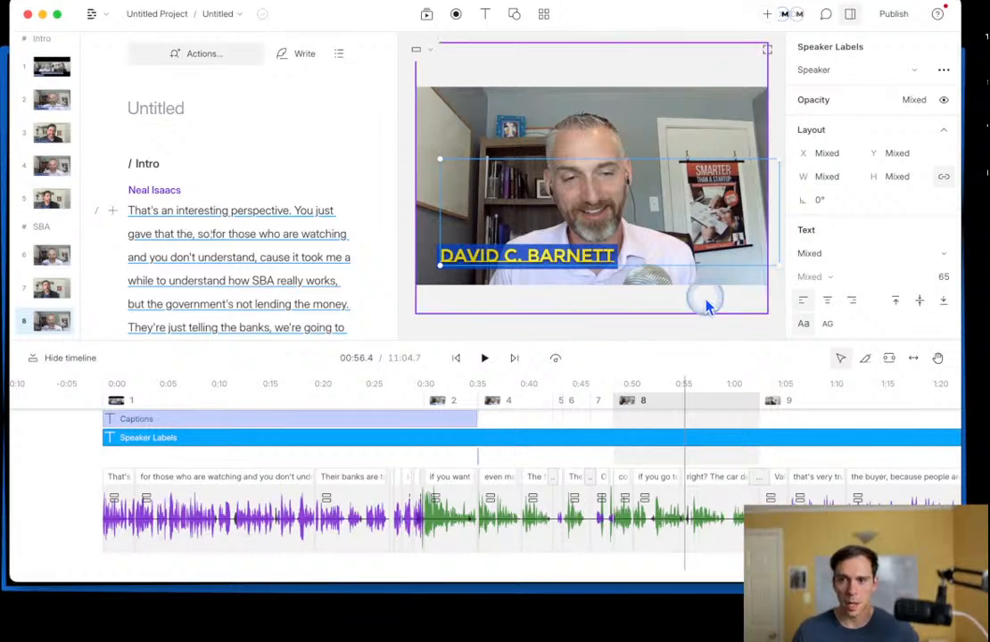
Step: Remove the yellow text fill from the speaker label in scene 8
click(526, 234)
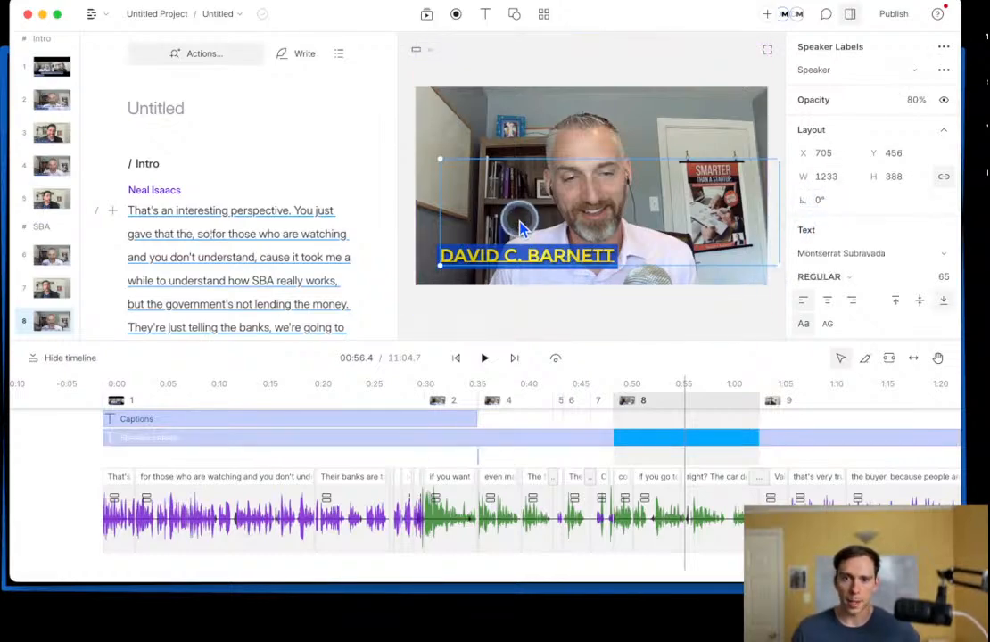
scroll(890, 254, down, 1)
scroll(890, 254, down, 2)
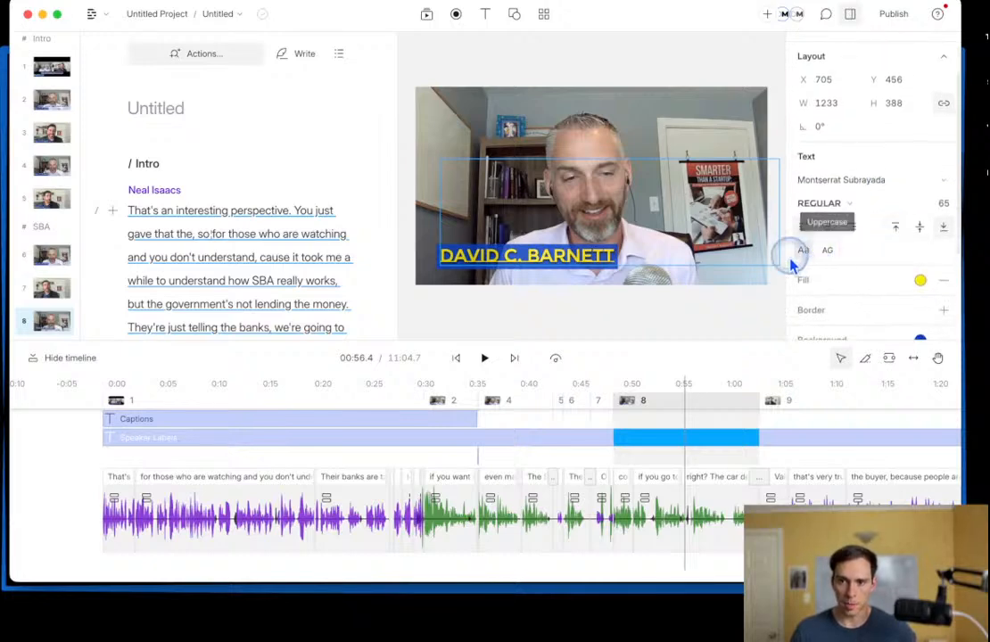
scroll(858, 228, down, 4)
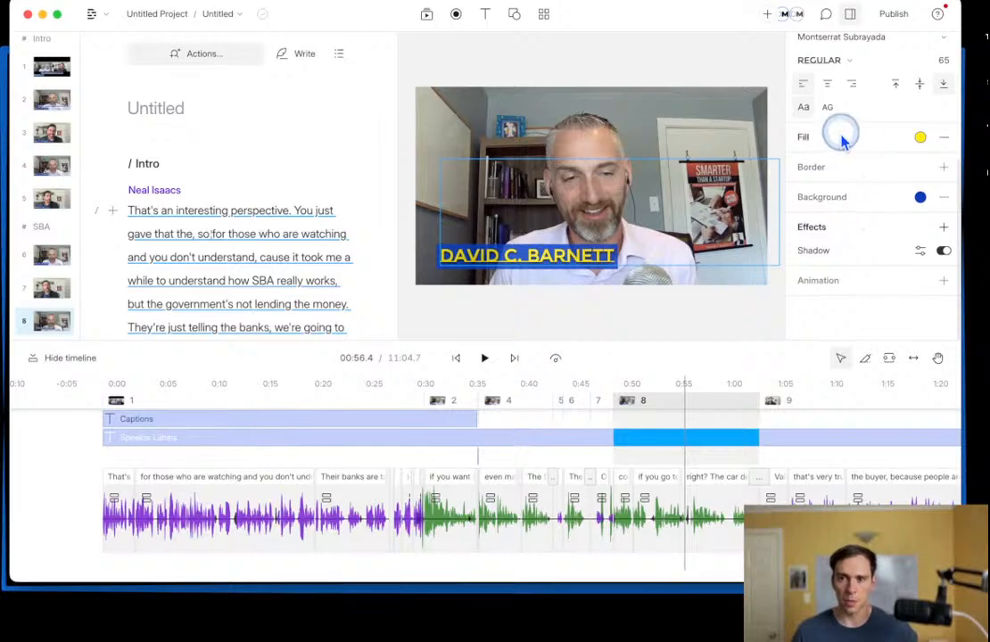
click(944, 136)
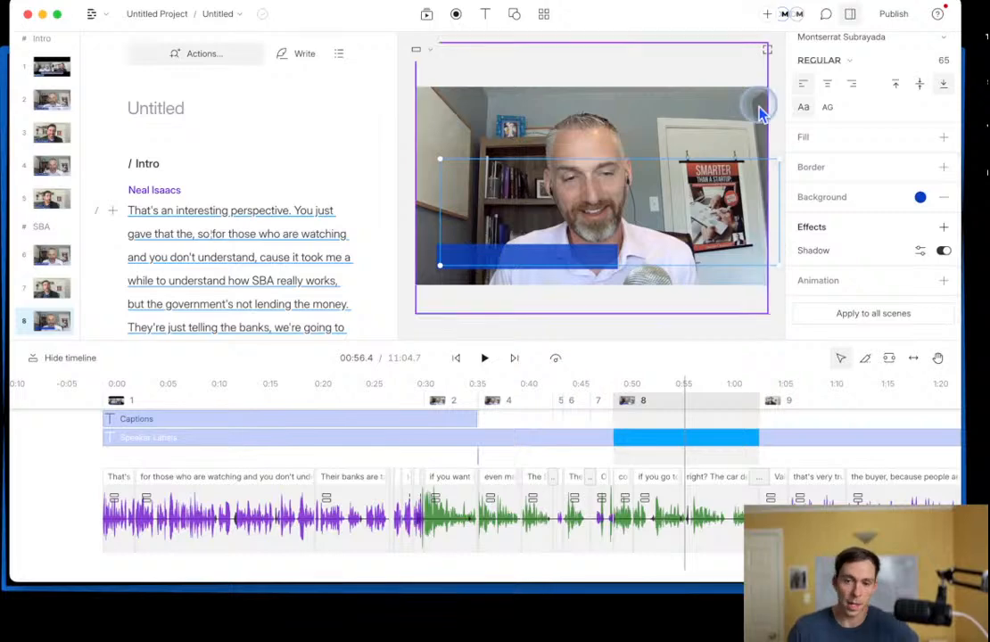
Step: Add a text fill back to scene 8's speaker label and set its color to bright red (ff0000)
click(942, 136)
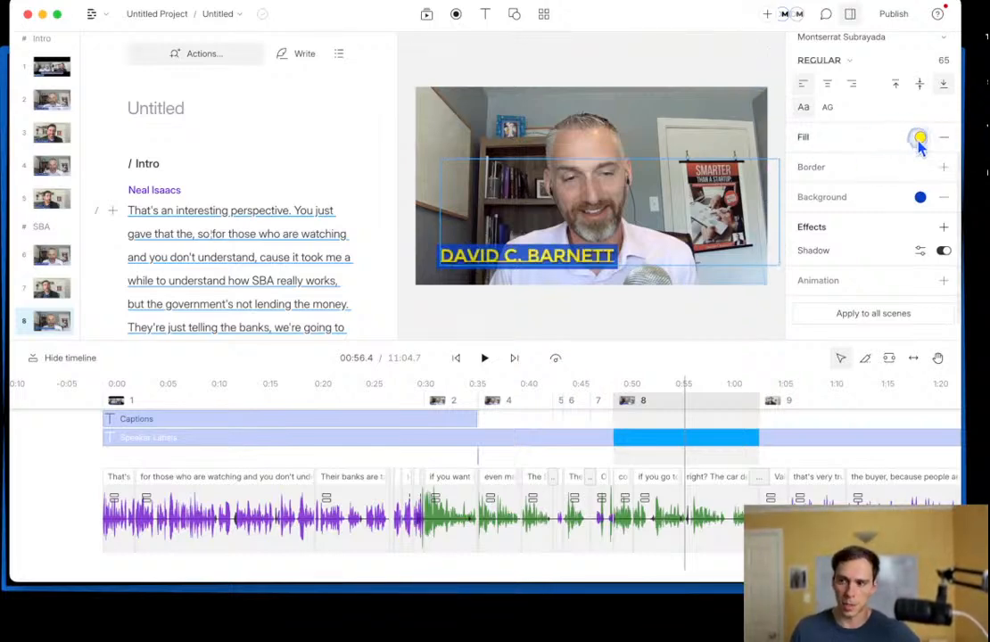
click(919, 137)
drag(846, 295, 815, 332)
drag(913, 267, 915, 257)
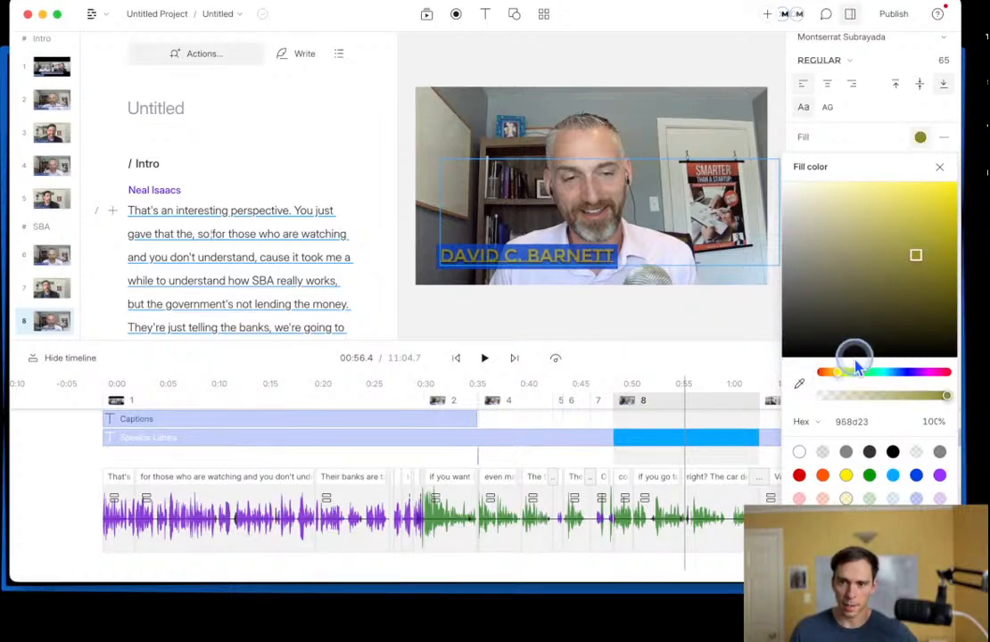
drag(839, 373, 819, 375)
drag(915, 255, 953, 184)
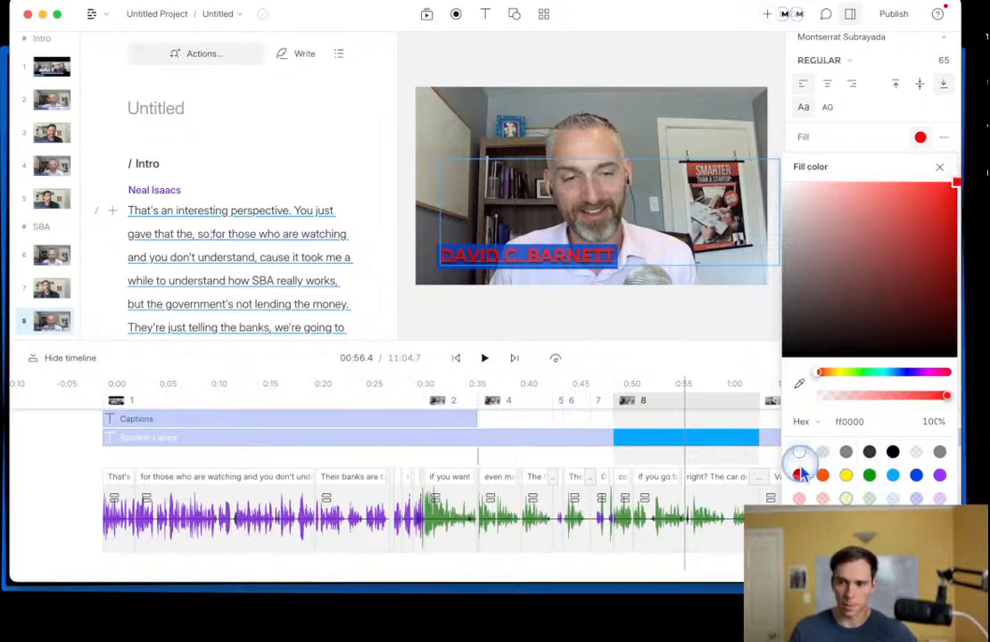
Step: Sample the fill color for the speaker label from the red poster in the video (ab4b34)
click(801, 385)
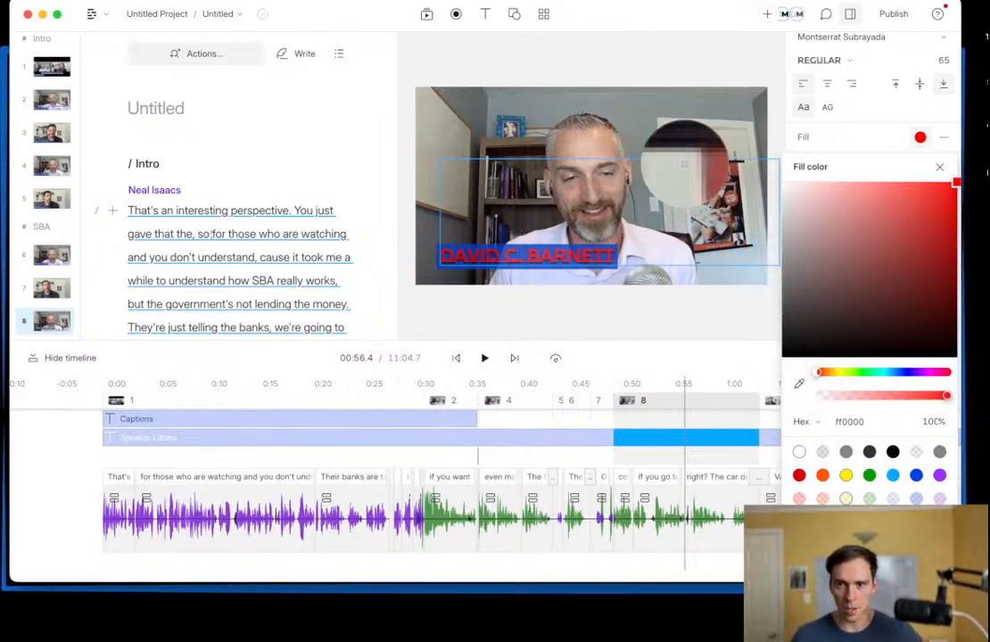
click(694, 168)
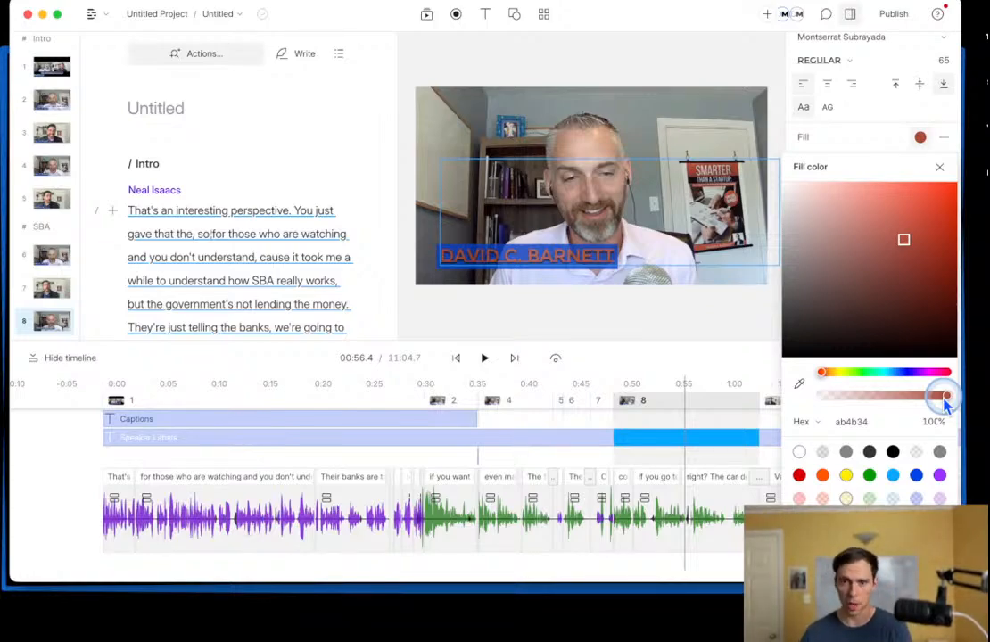
click(942, 169)
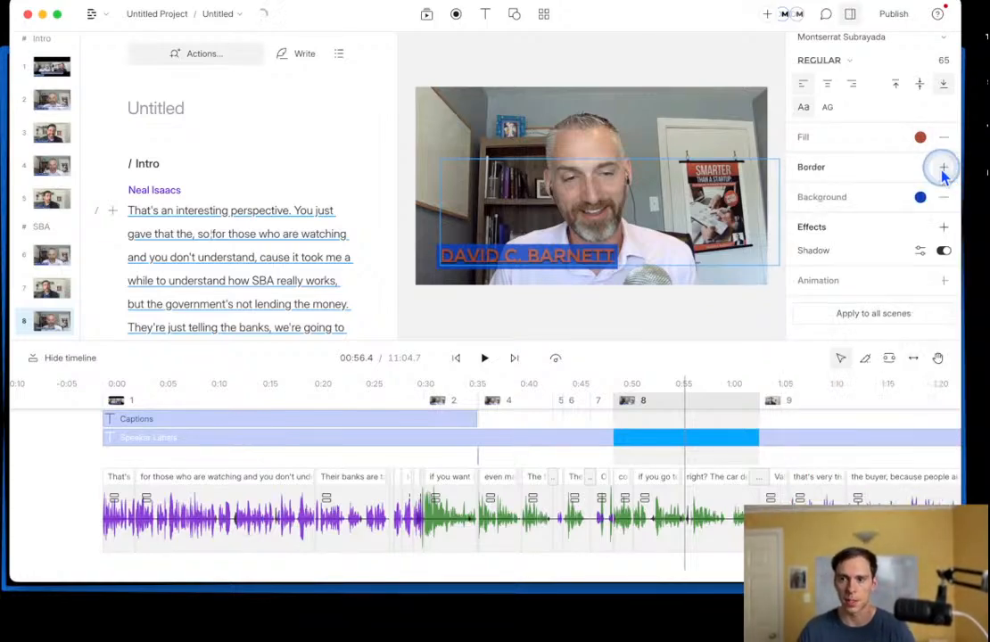
Step: Add a border to the speaker label with a width of 5 and white color (ffffff)
click(943, 168)
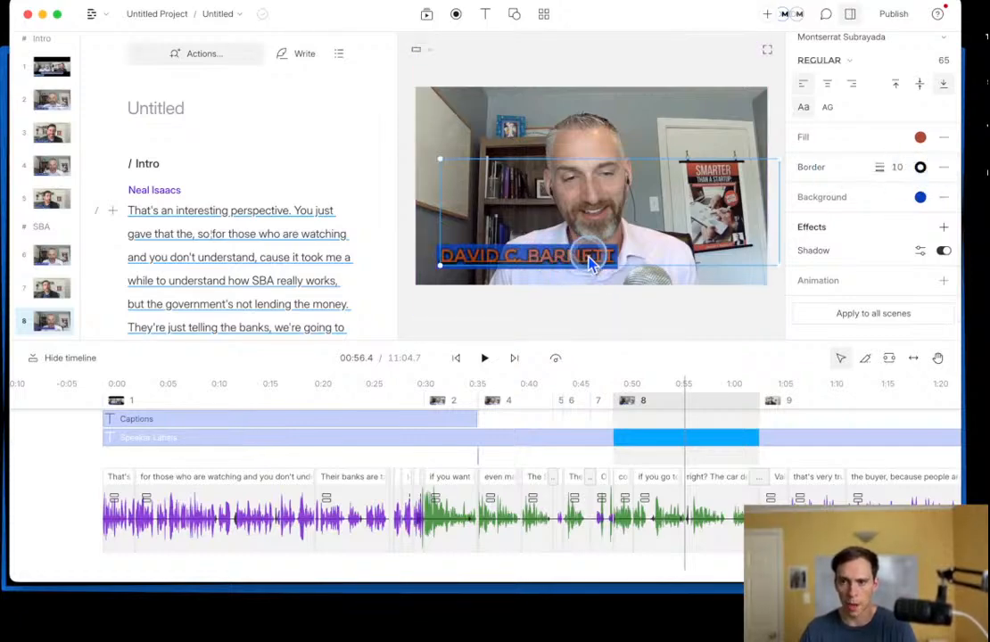
click(880, 167)
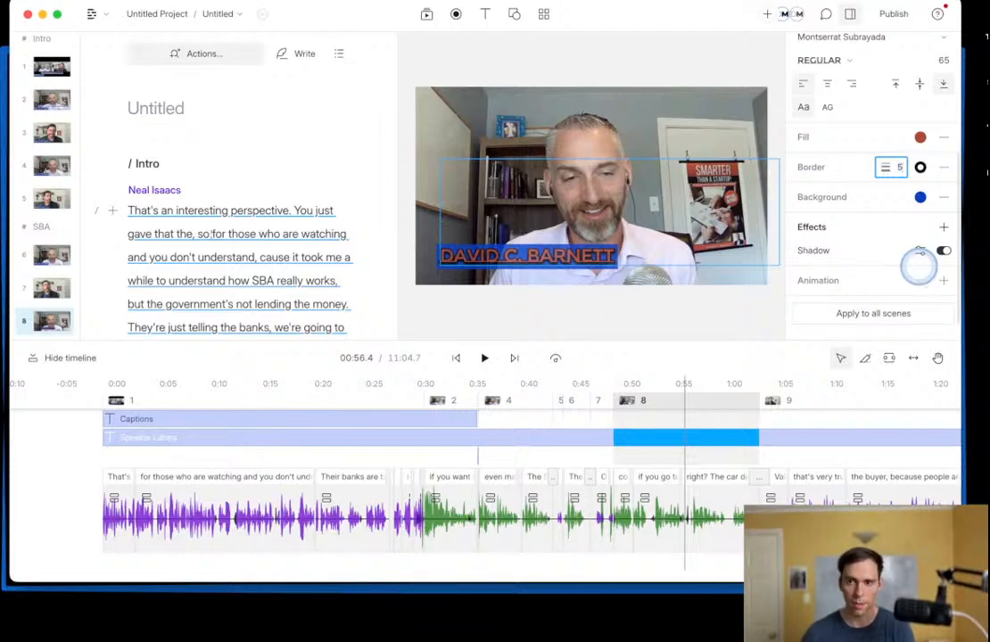
click(921, 167)
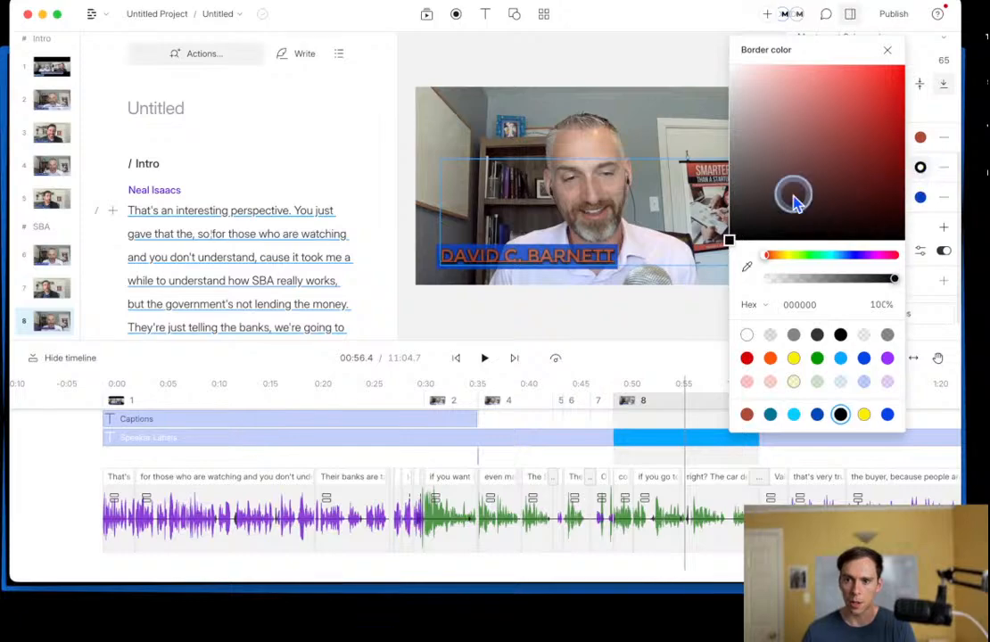
drag(797, 201, 717, 50)
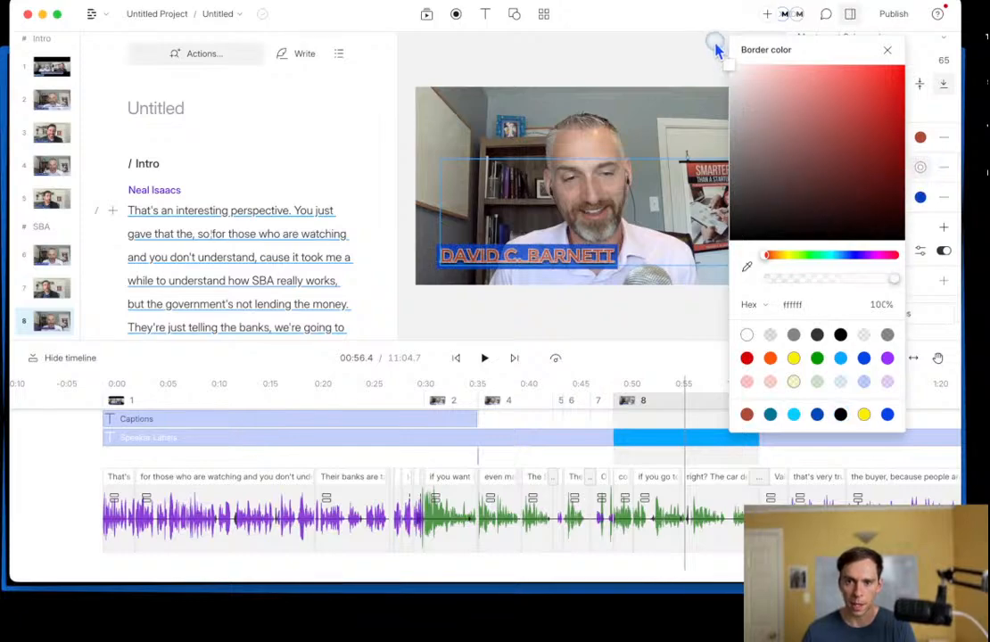
click(886, 50)
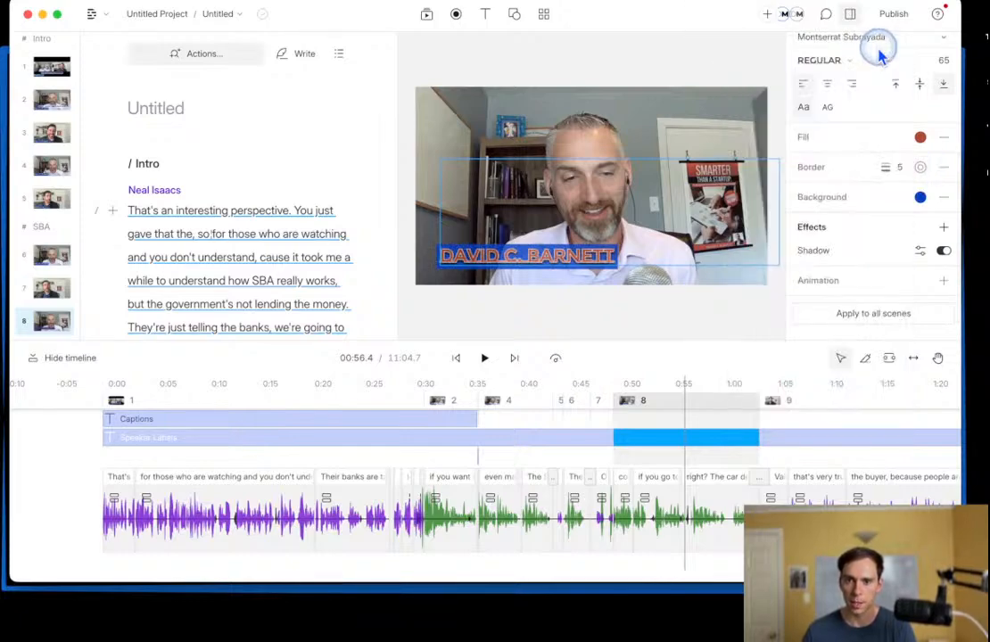
Step: Try a purple background (9933ff) on the speaker label, settling on light blue (00aaff)
click(921, 197)
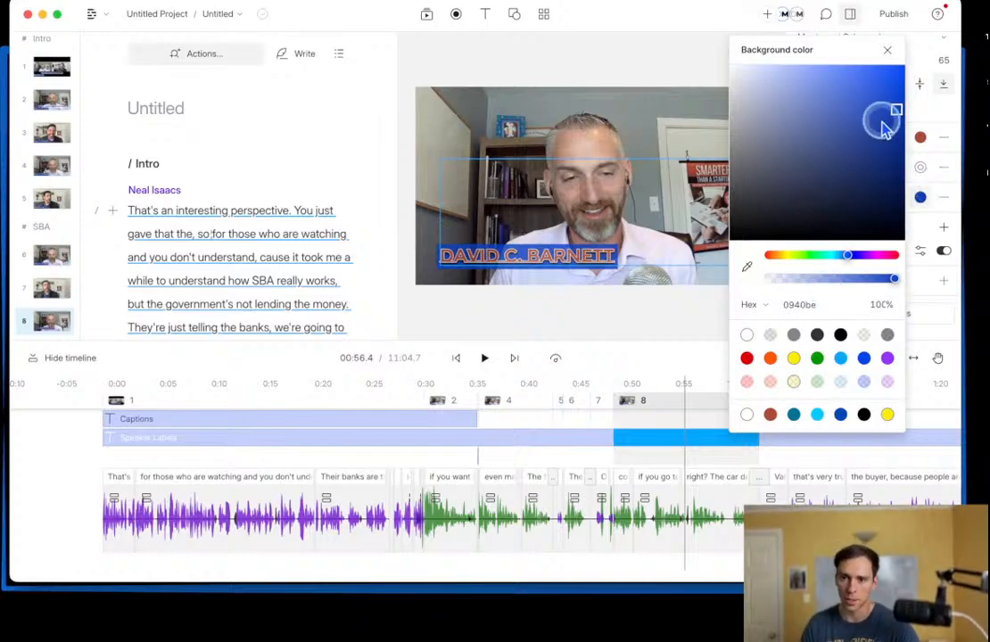
click(889, 360)
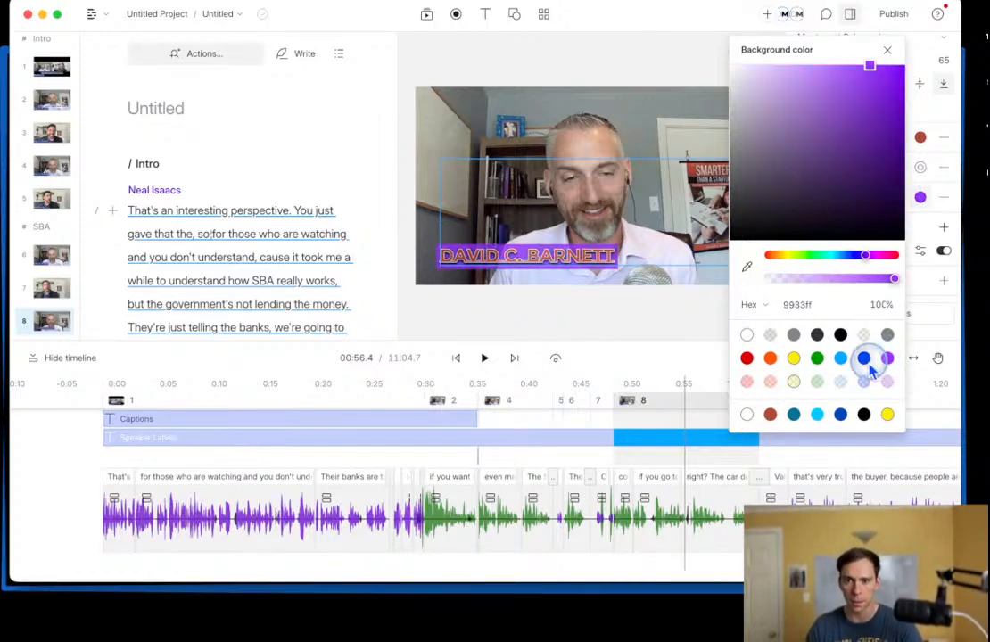
click(840, 357)
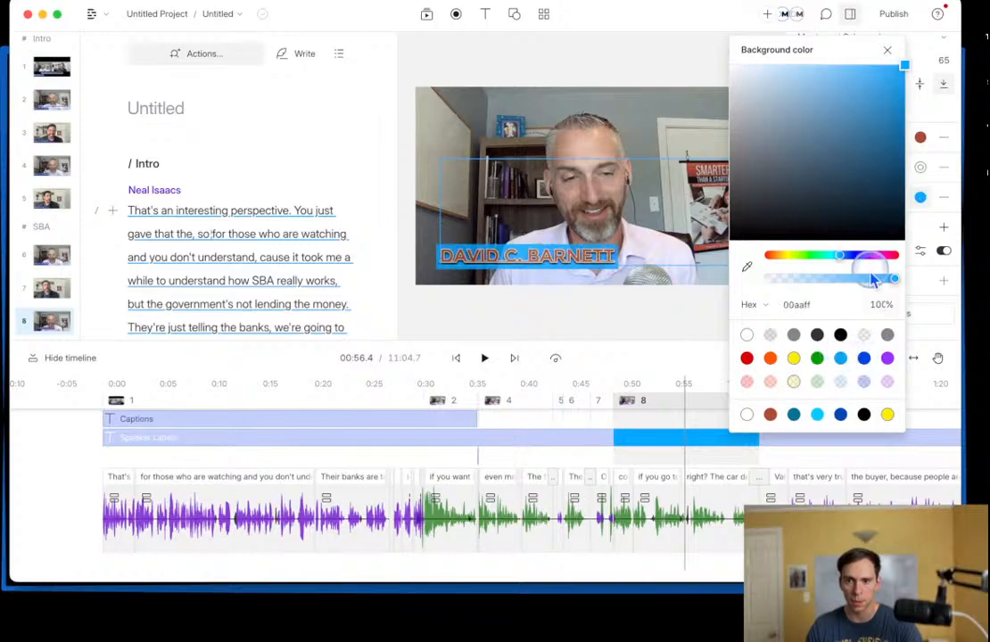
click(887, 49)
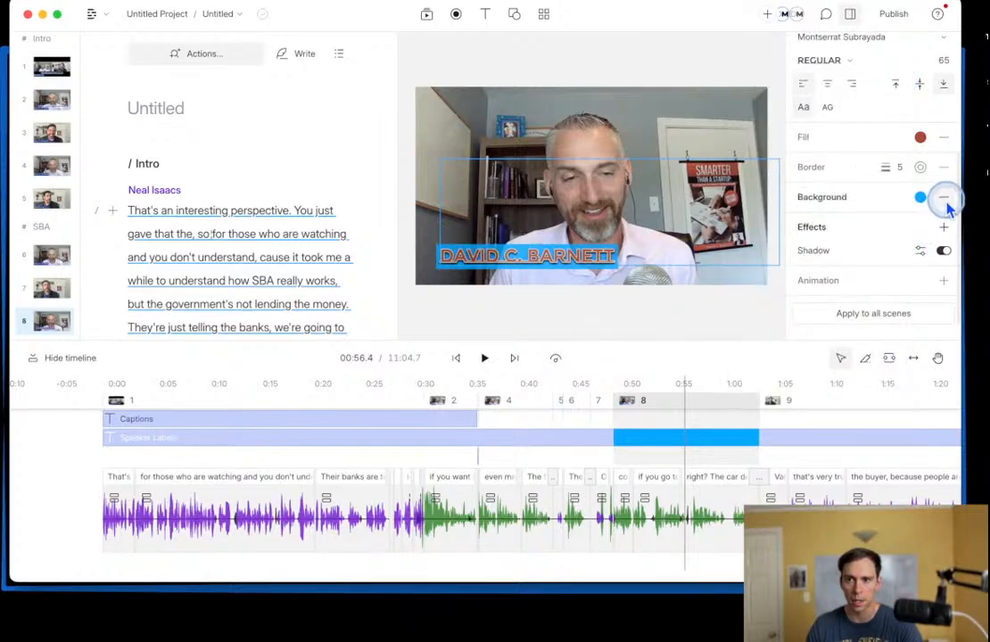
Step: Try removing the speaker label's background and undo the removal
click(944, 196)
click(939, 248)
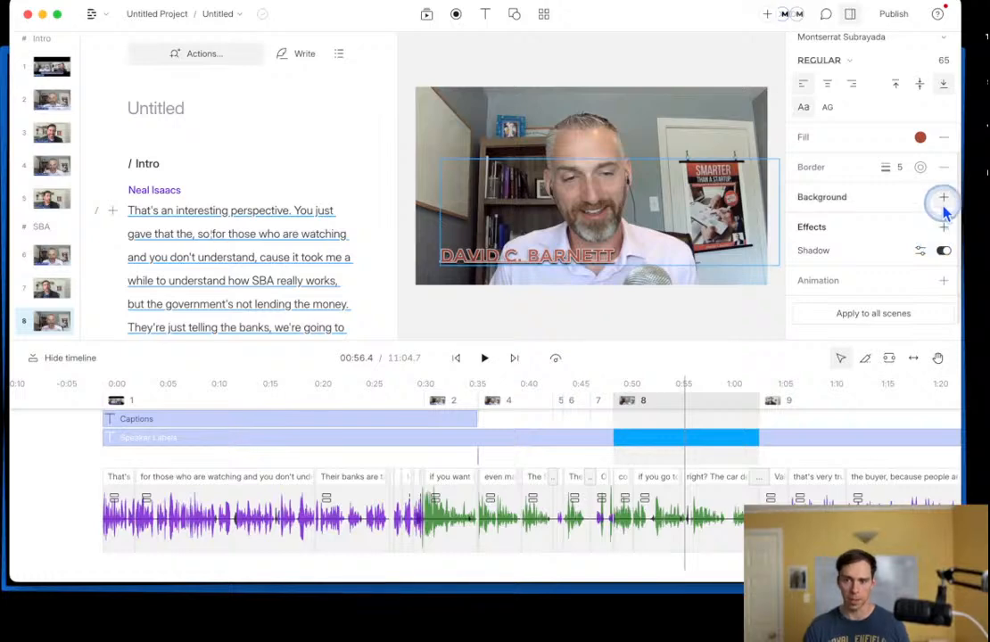
click(920, 241)
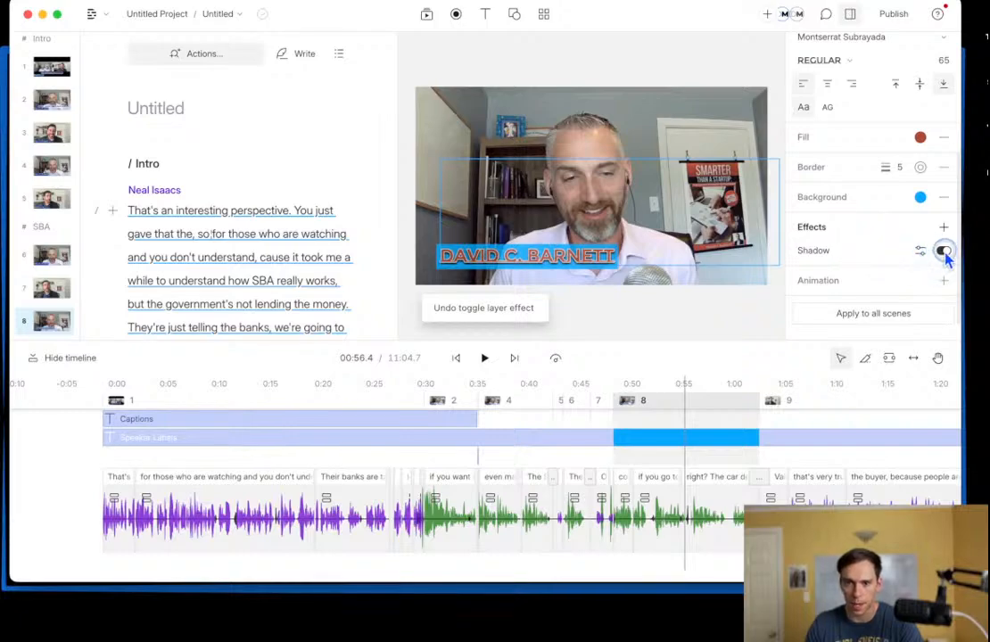
Step: Turn off the speaker label's shadow and remove its light blue background
click(943, 253)
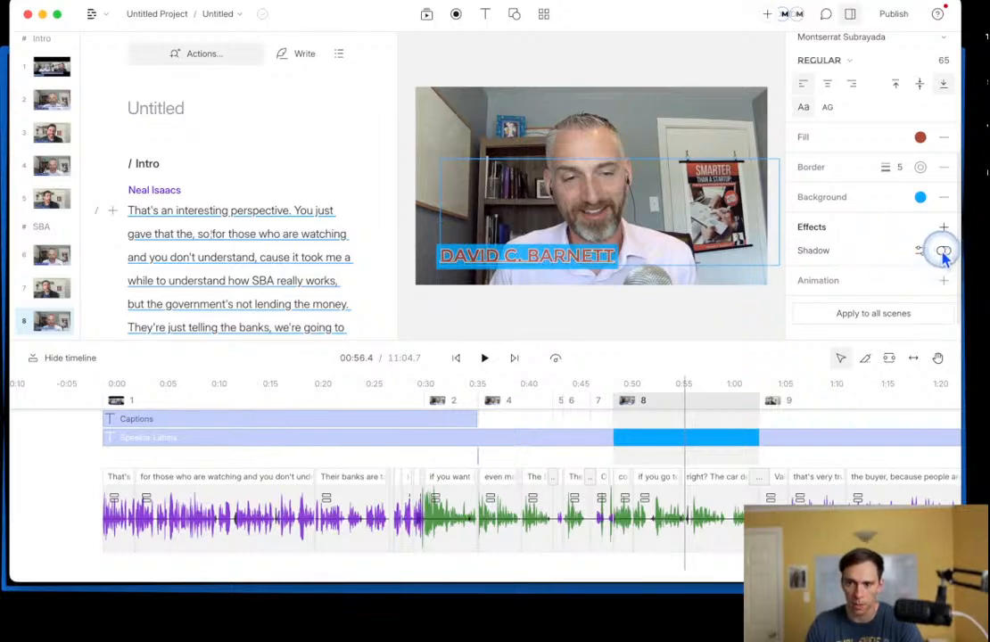
click(943, 254)
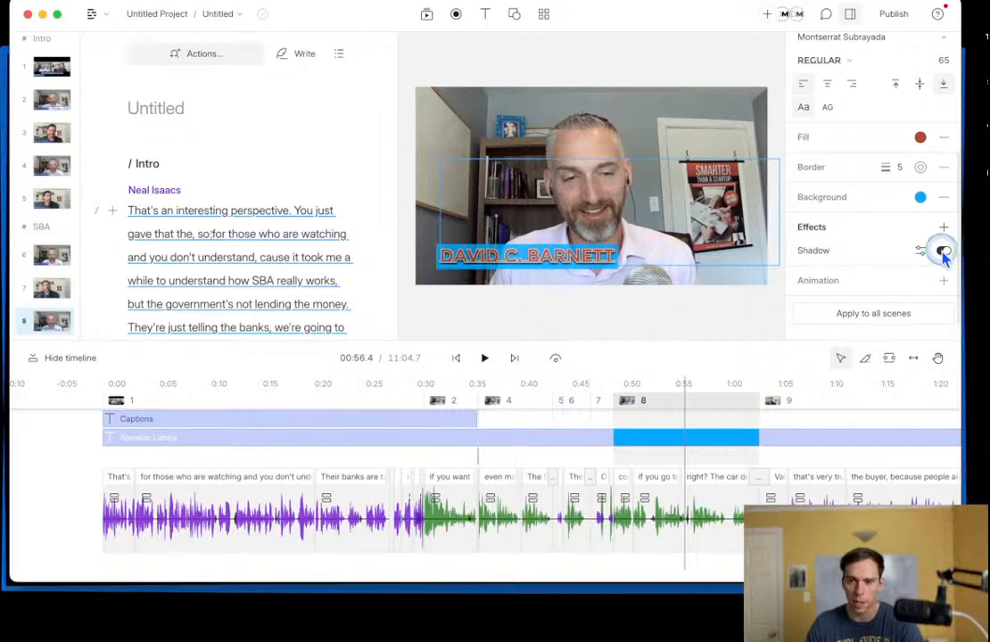
click(944, 254)
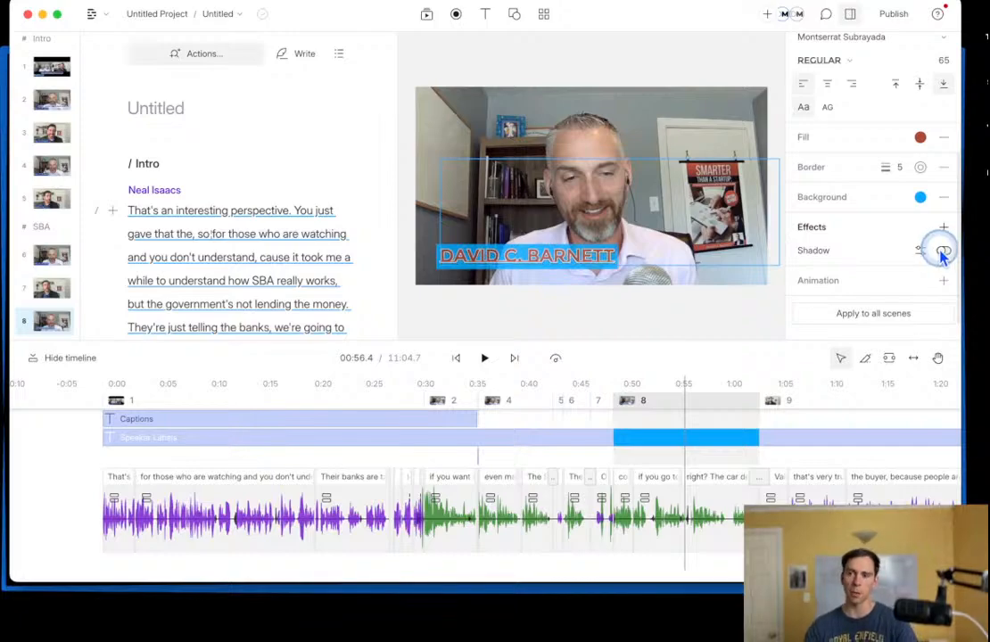
click(943, 197)
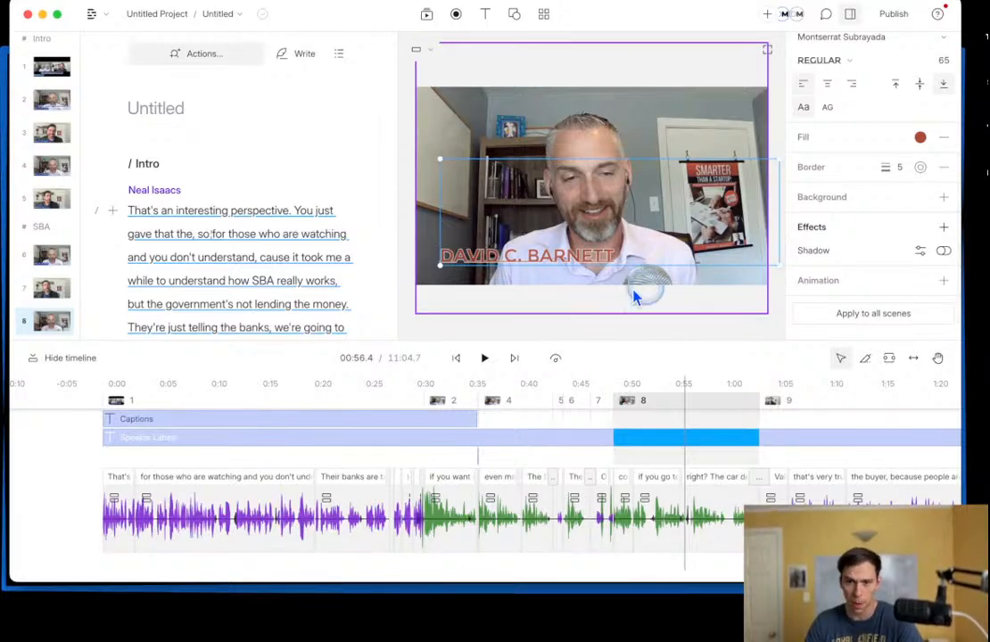
Step: Turn the speaker label's shadow back on and set its blur to 4
click(944, 253)
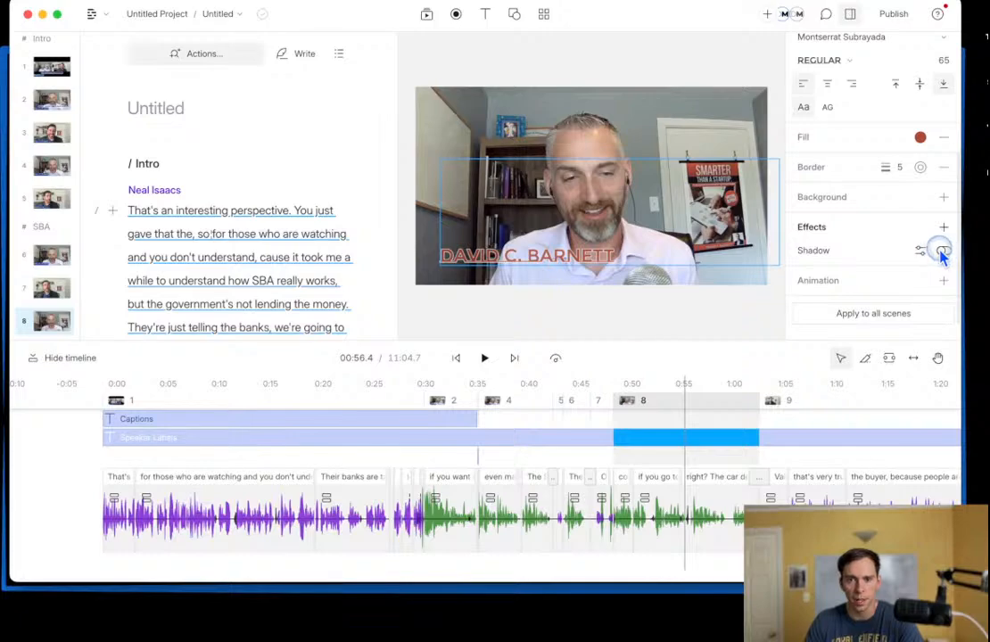
click(943, 254)
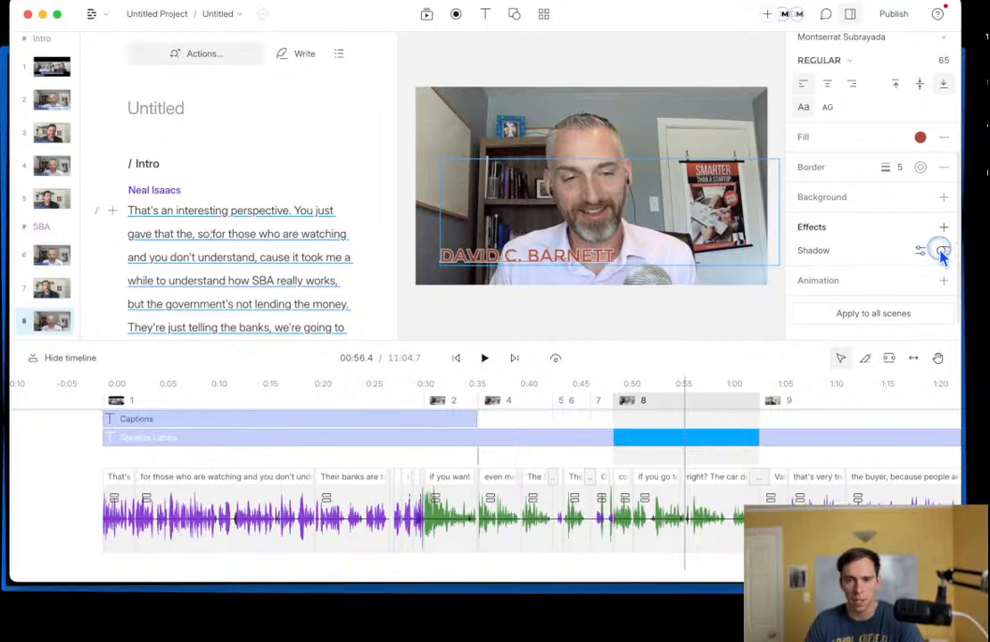
click(943, 253)
click(920, 252)
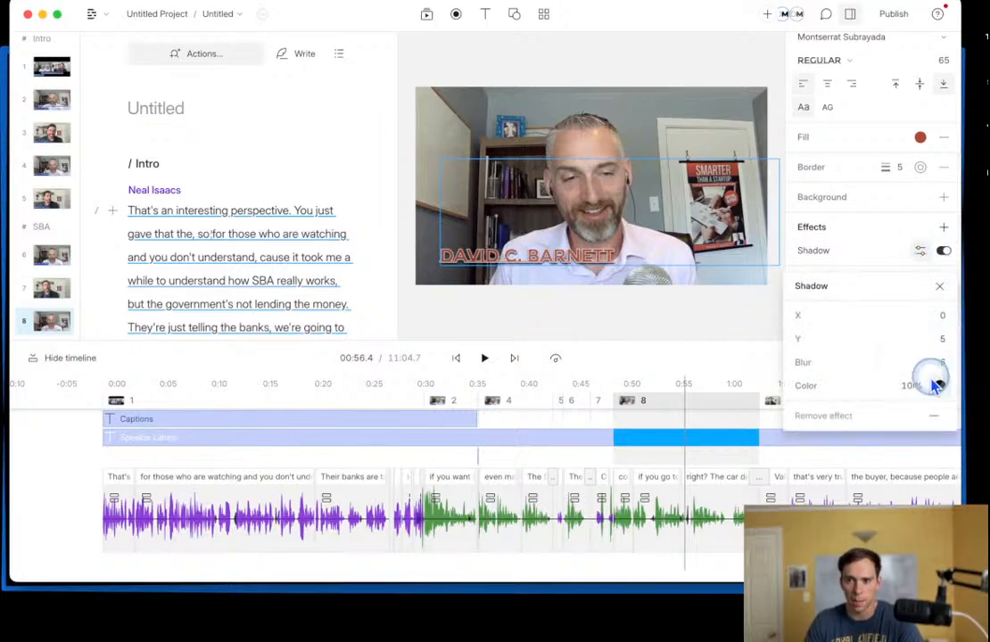
click(911, 384)
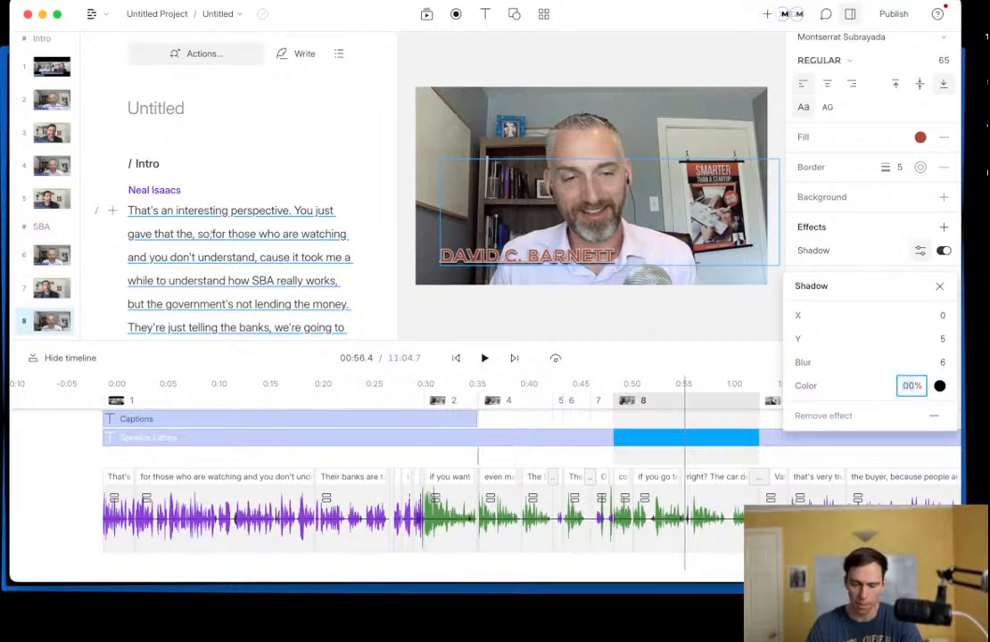
click(939, 364)
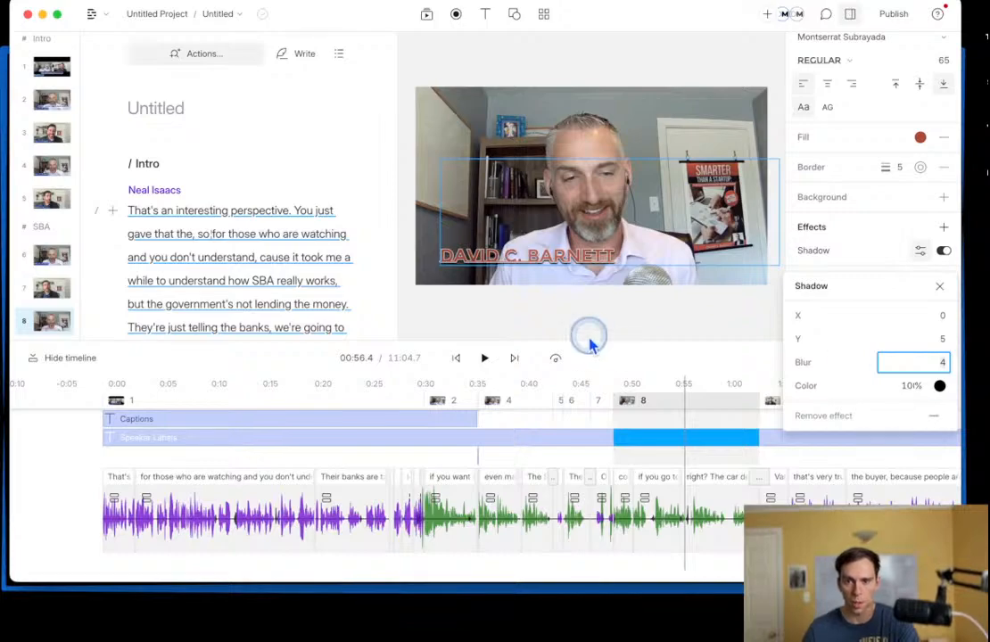
click(642, 314)
click(664, 323)
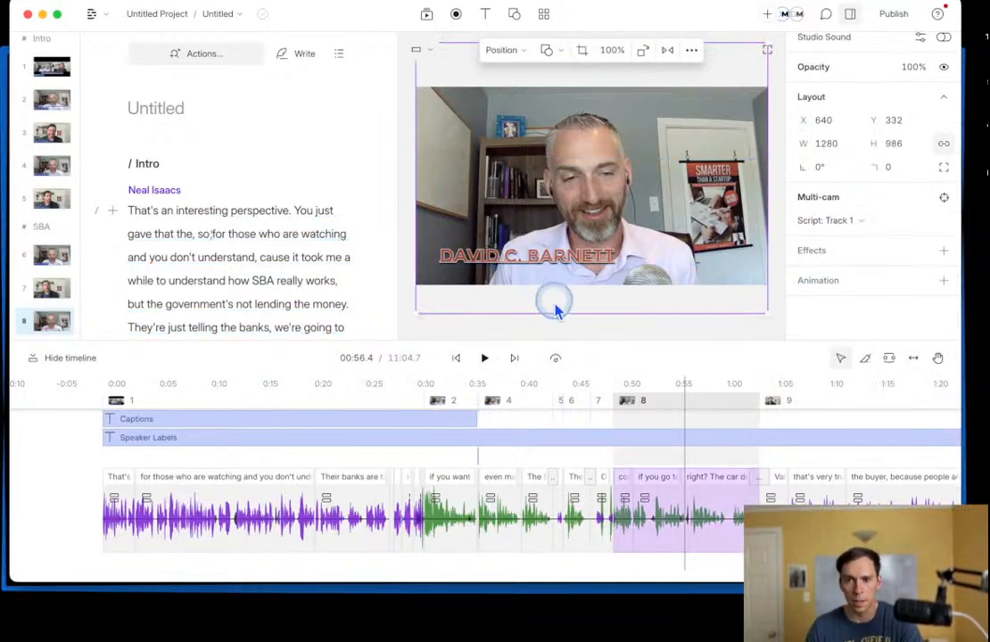
Step: Look at the animation options available for the speaker label without adding one
click(518, 266)
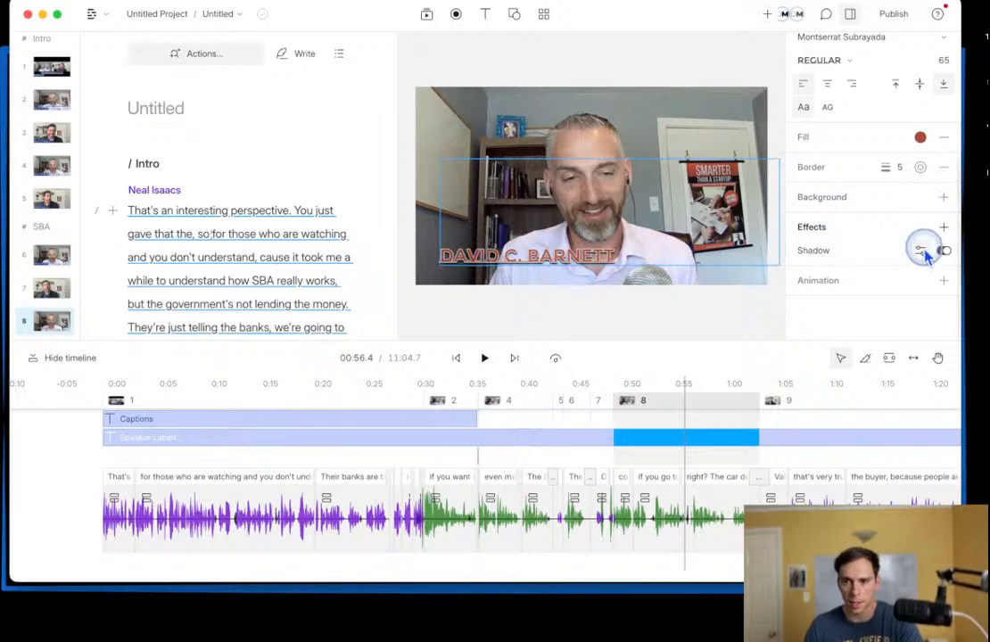
click(944, 281)
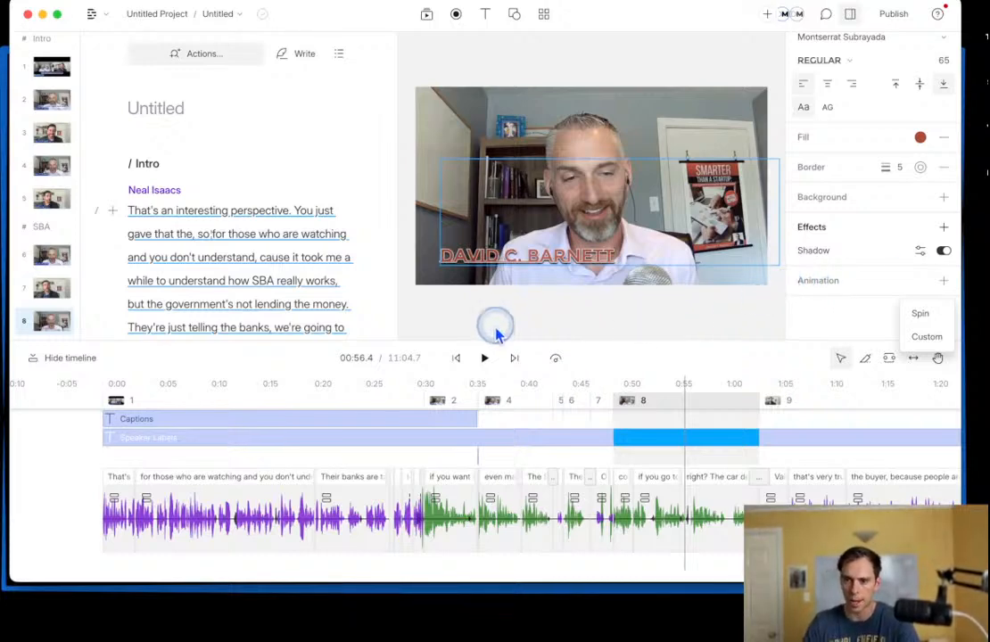
click(615, 322)
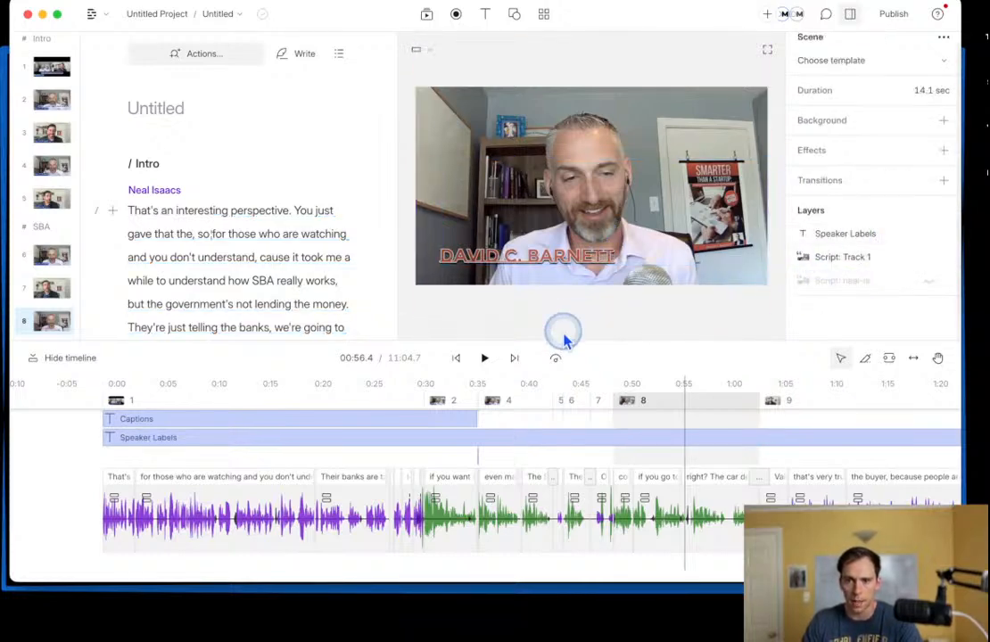
Step: Place the playhead at 0:58 in scene 8 and look at the text layer types that can be added
click(776, 425)
click(701, 422)
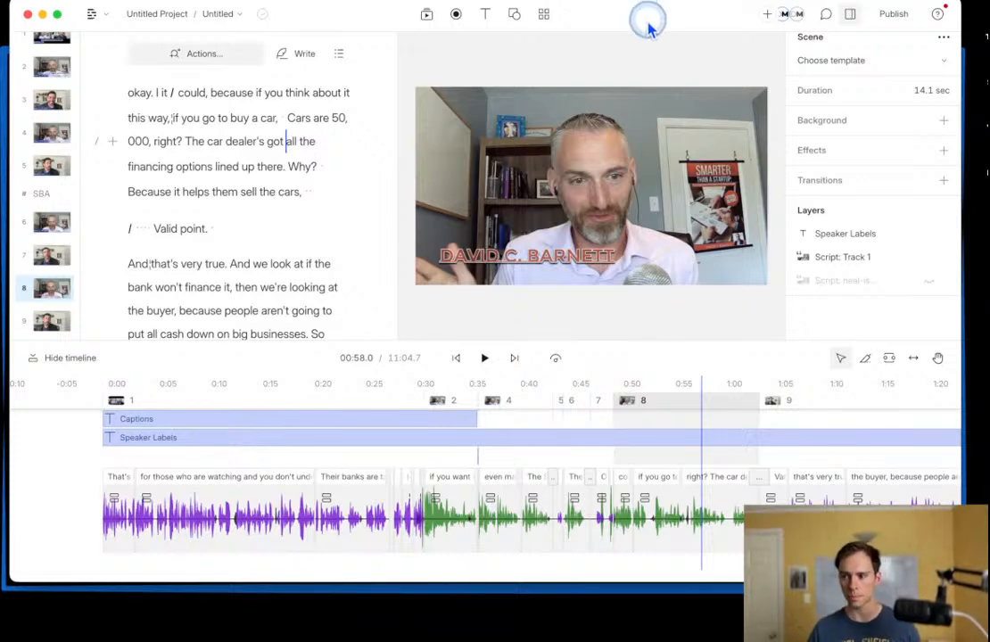
click(481, 16)
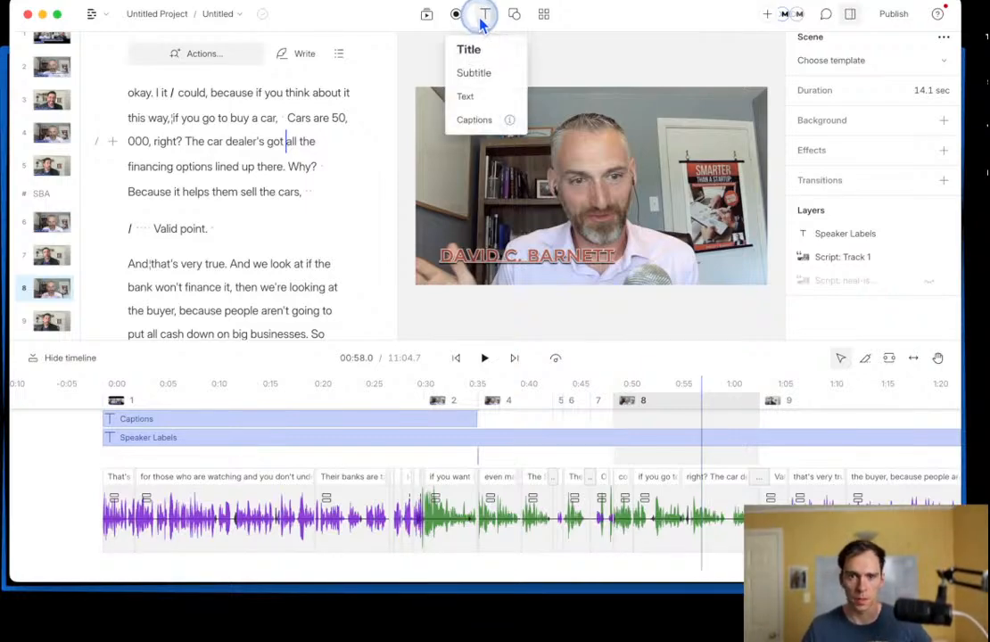
Step: Select the whole Speaker Labels layer from scene 1 at about 14 seconds on the timeline
scroll(290, 263, up, 6)
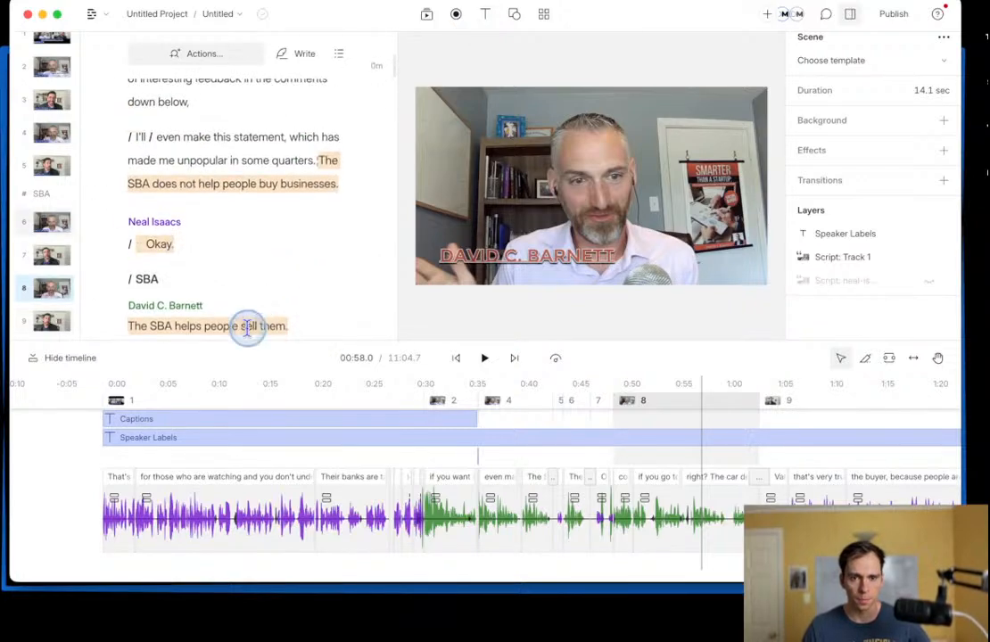
click(250, 440)
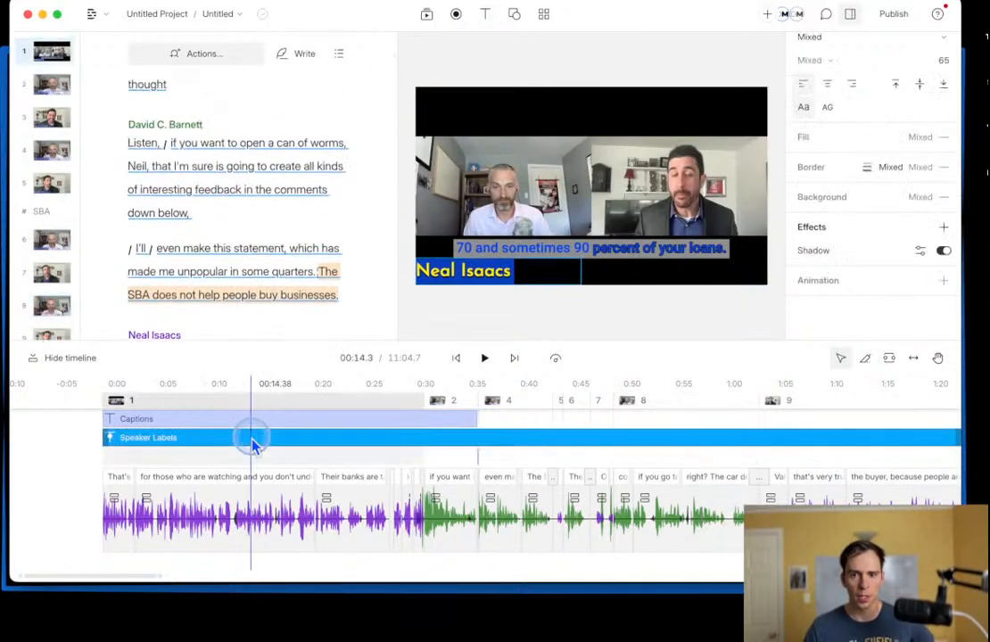
click(261, 427)
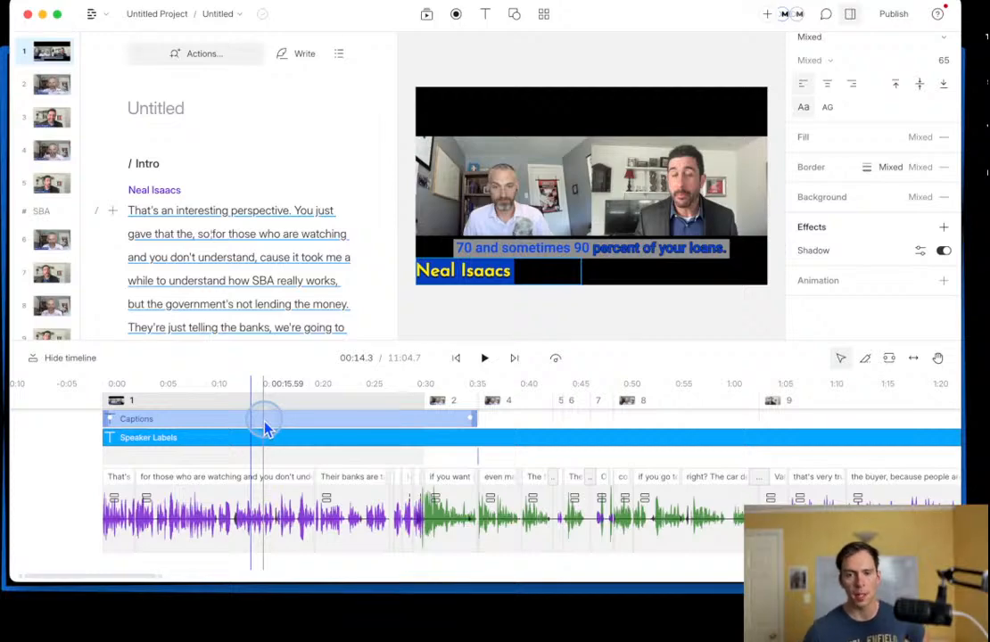
Step: Place the playhead at about 0:23 and select the captions in scene 1
click(340, 392)
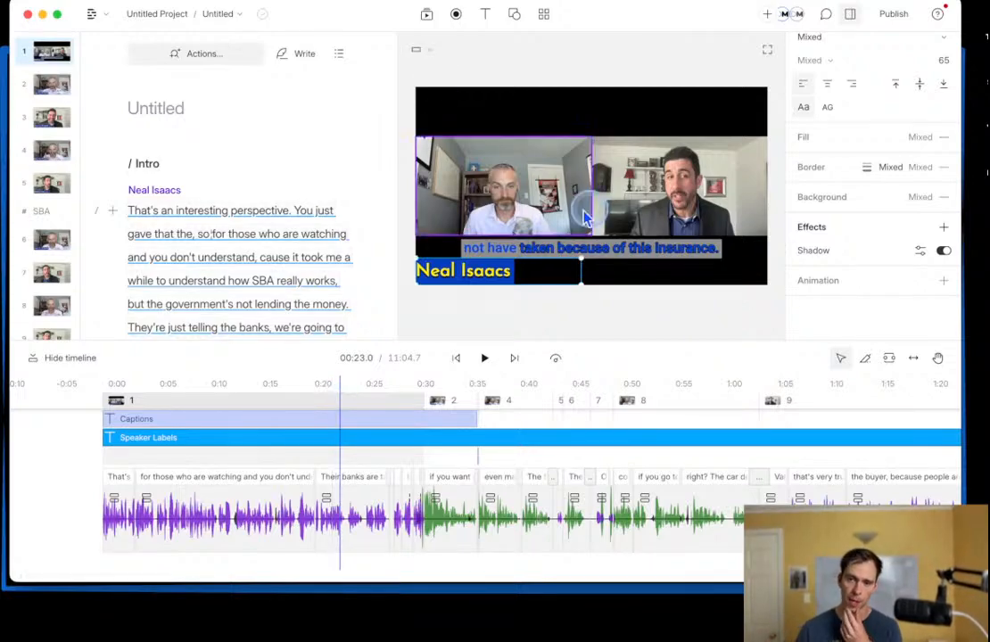
click(595, 246)
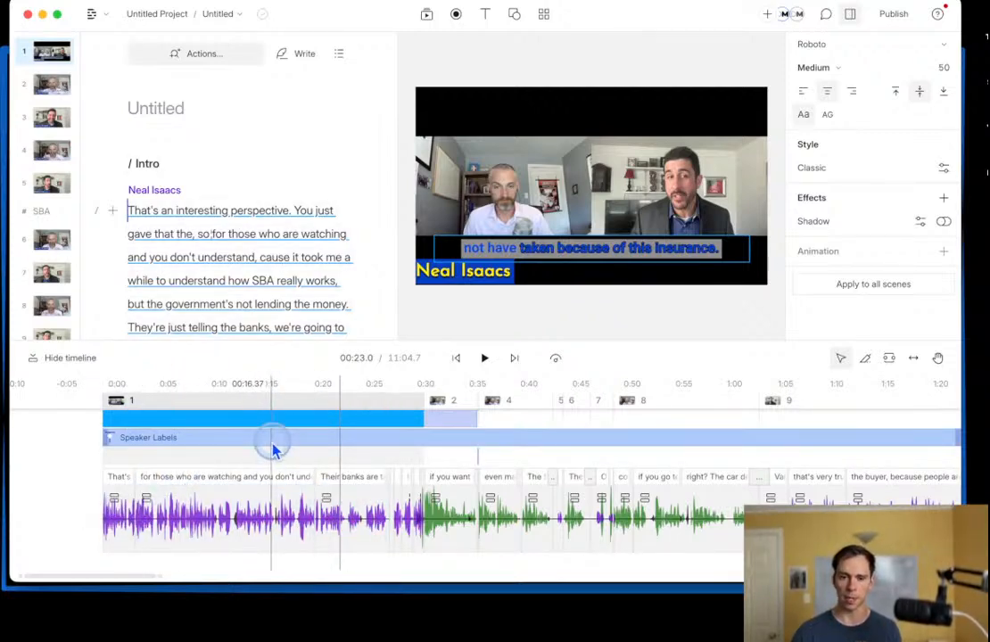
Step: Apply the Pushups template from the MFM Summer Challenge pack to scene 1, and undo it
click(543, 13)
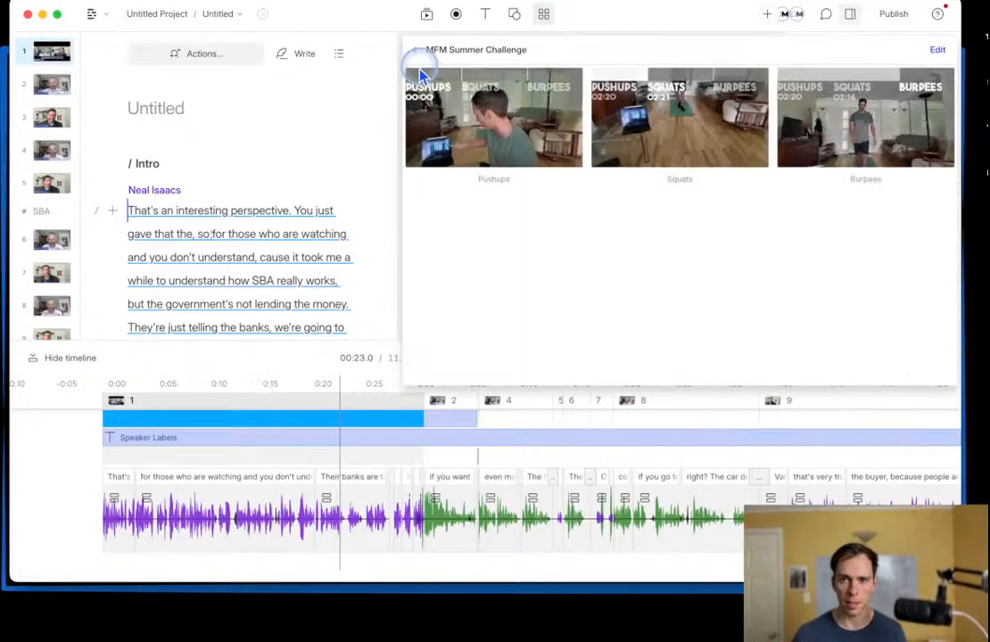
click(478, 143)
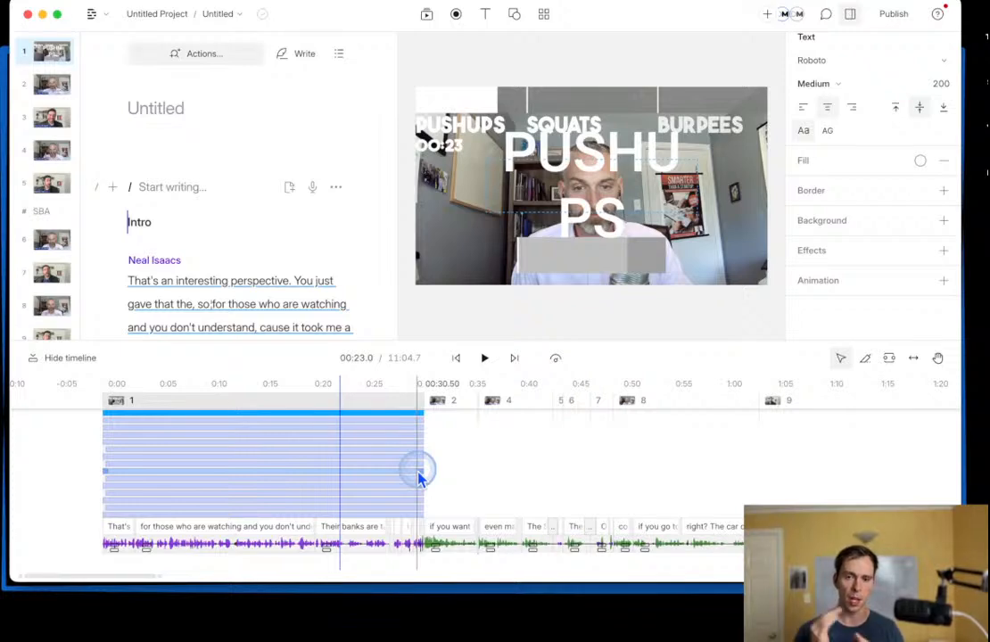
key(super+z)
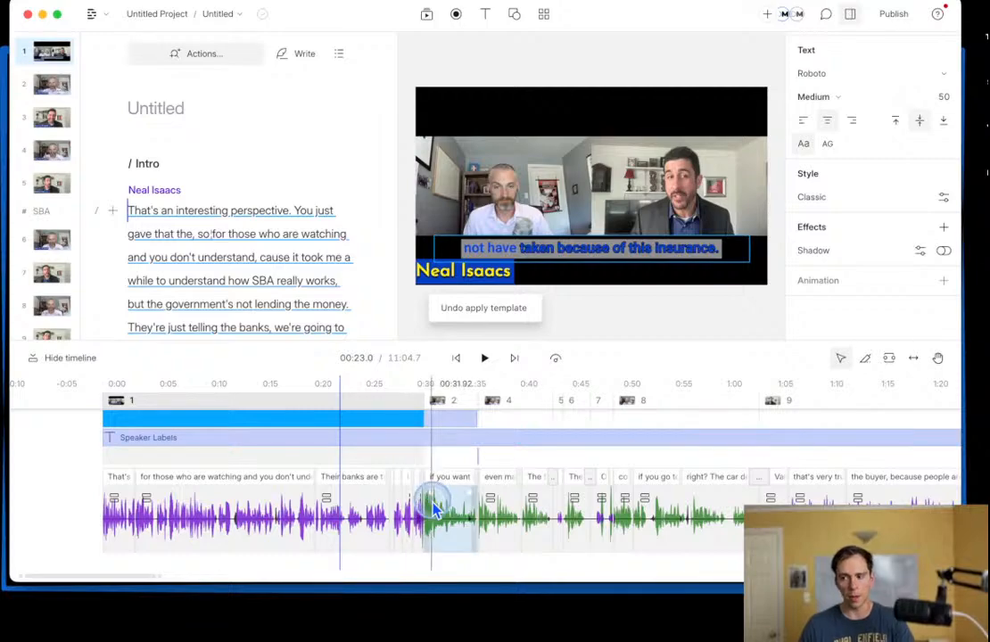
Step: Extend the Captions layer from its end in scene 2 to the end of the project at 11:04.7
click(450, 418)
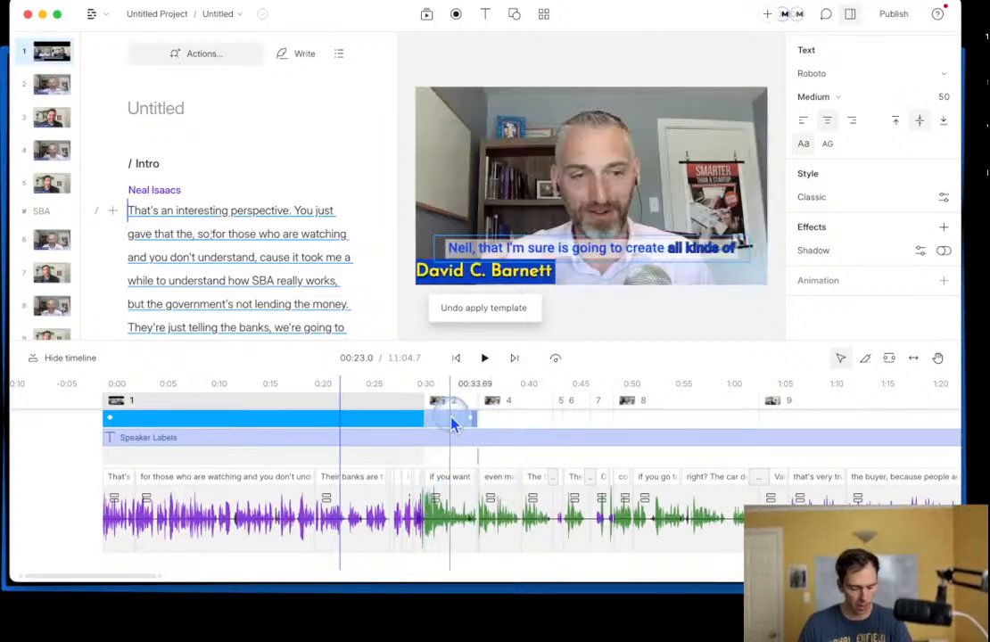
scroll(450, 455, down, 3)
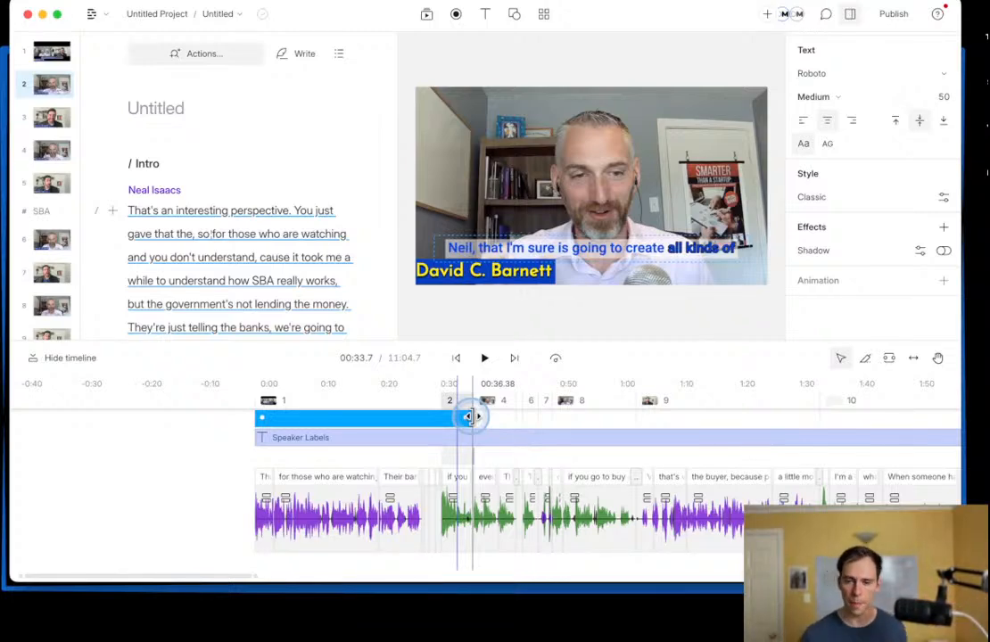
drag(469, 417, 928, 427)
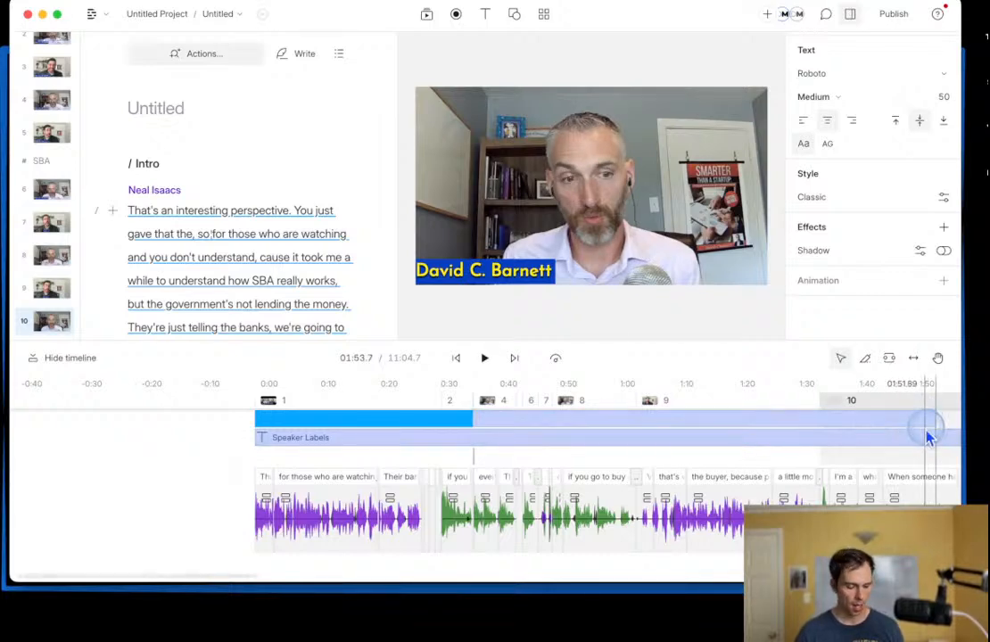
scroll(861, 482, down, 5)
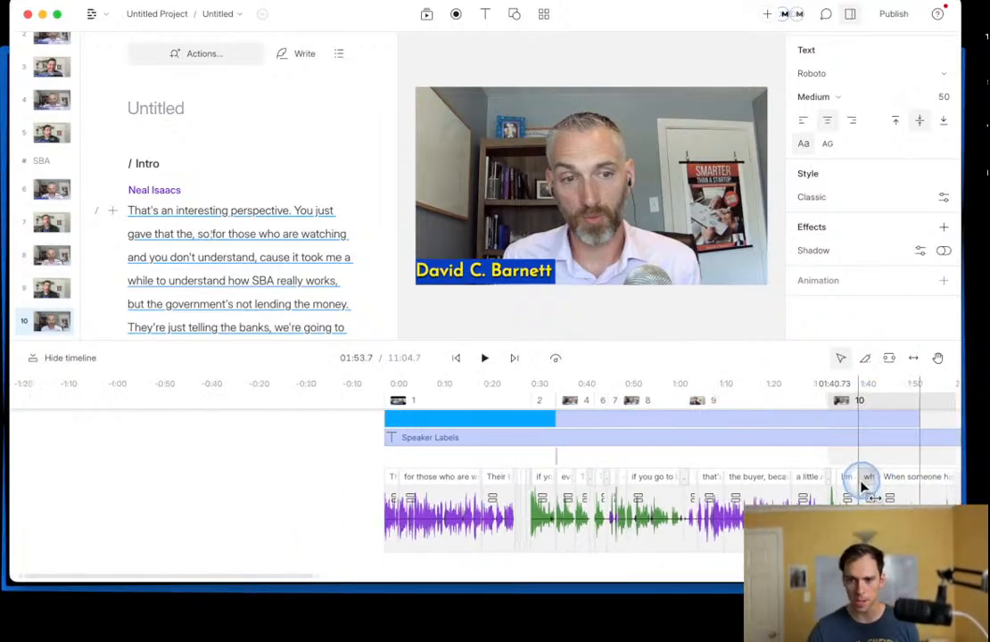
scroll(858, 473, down, 8)
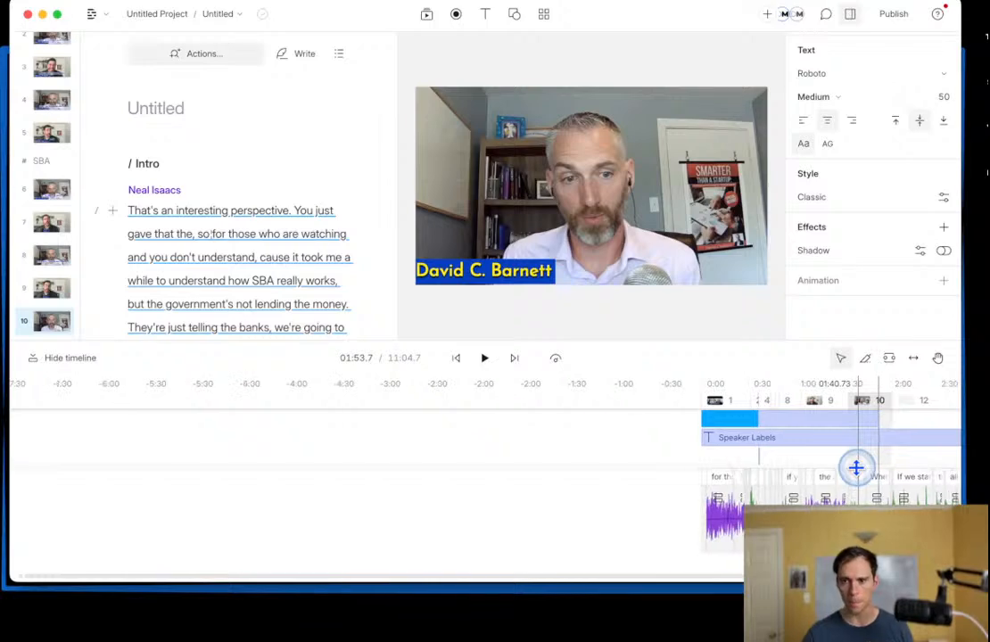
scroll(854, 465, down, 3)
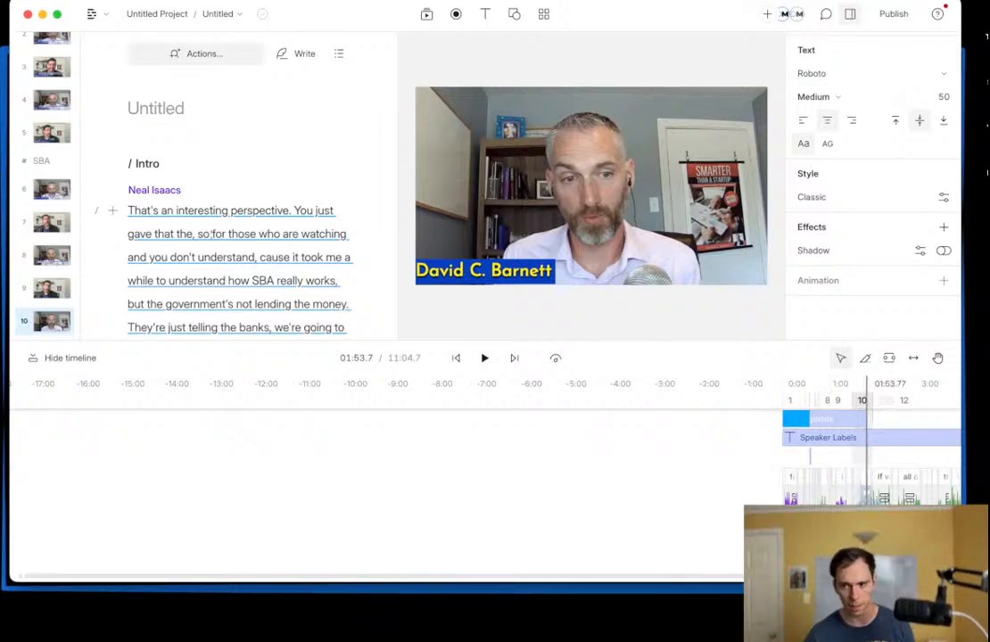
scroll(838, 478, right, 10)
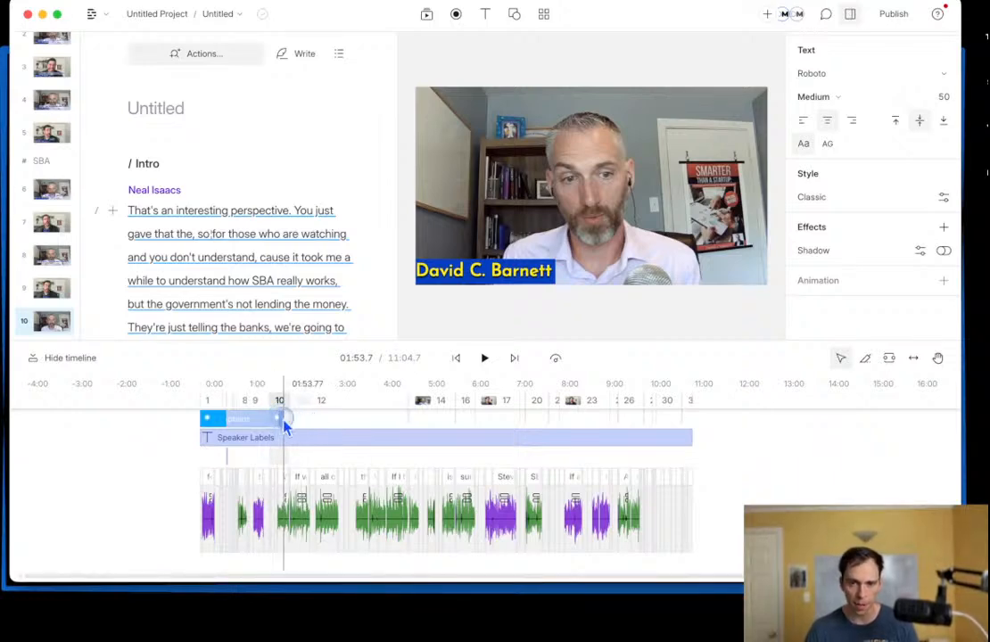
drag(284, 424, 692, 428)
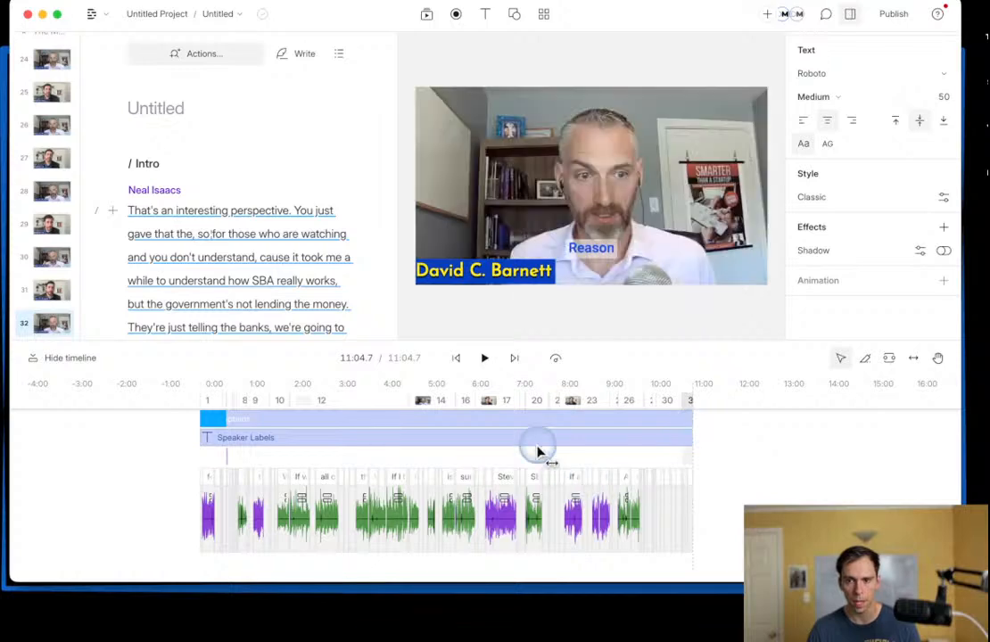
Step: Check the captions in scenes 12, 17 and 23 at about 3:30, 6:59 and 8:29
click(356, 403)
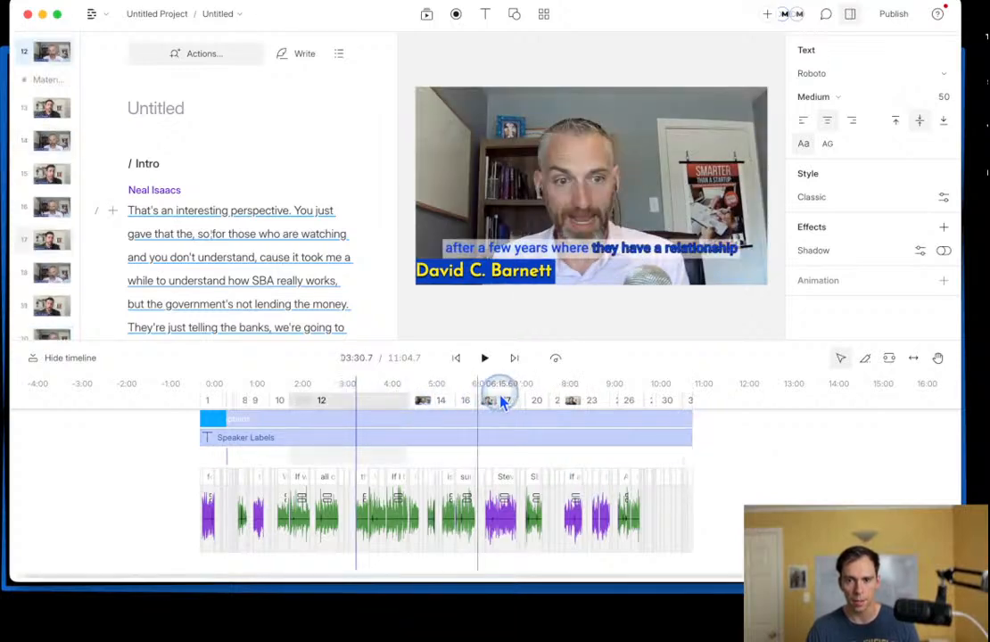
click(510, 402)
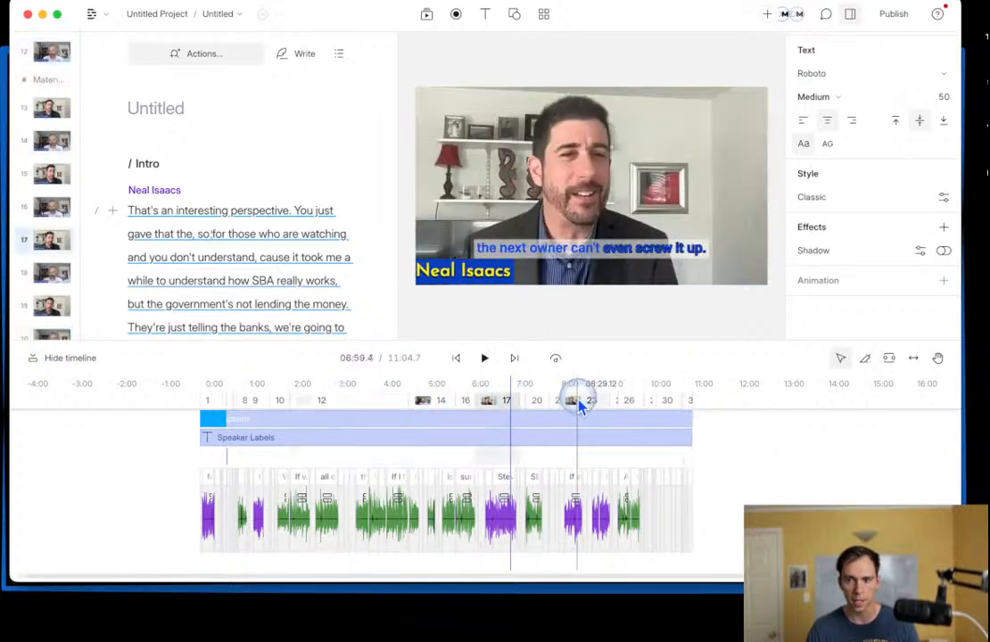
click(580, 406)
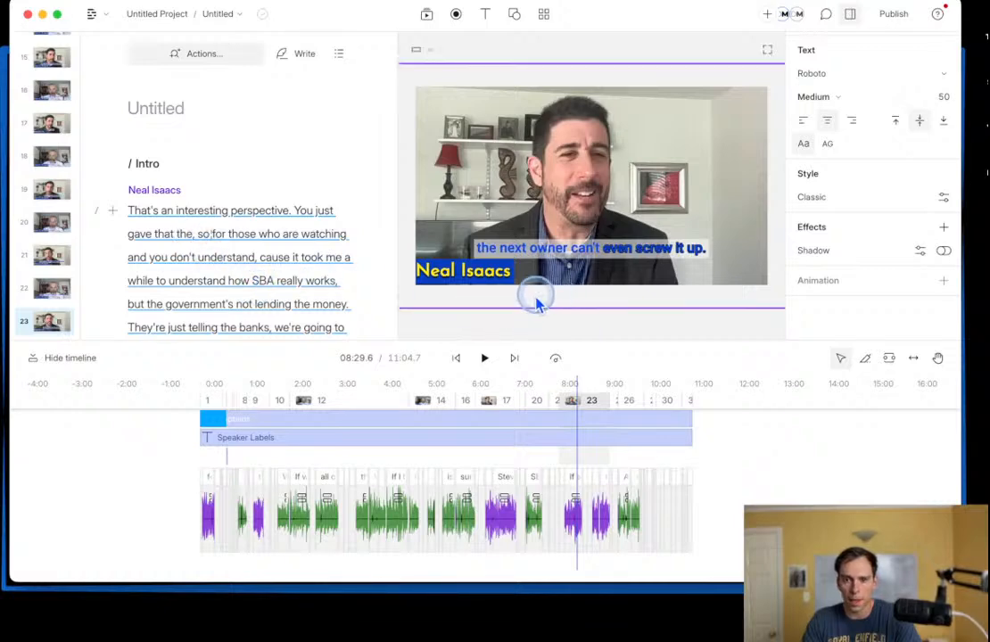
Step: Look at the actions available for scene 16 without choosing one, and go to scene 17
right_click(50, 100)
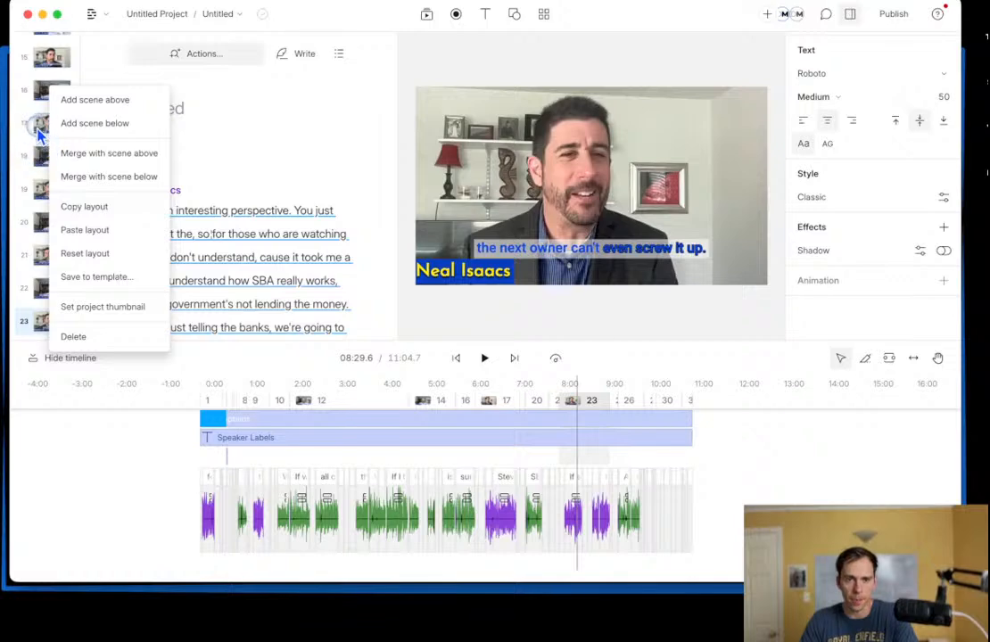
click(39, 132)
click(45, 127)
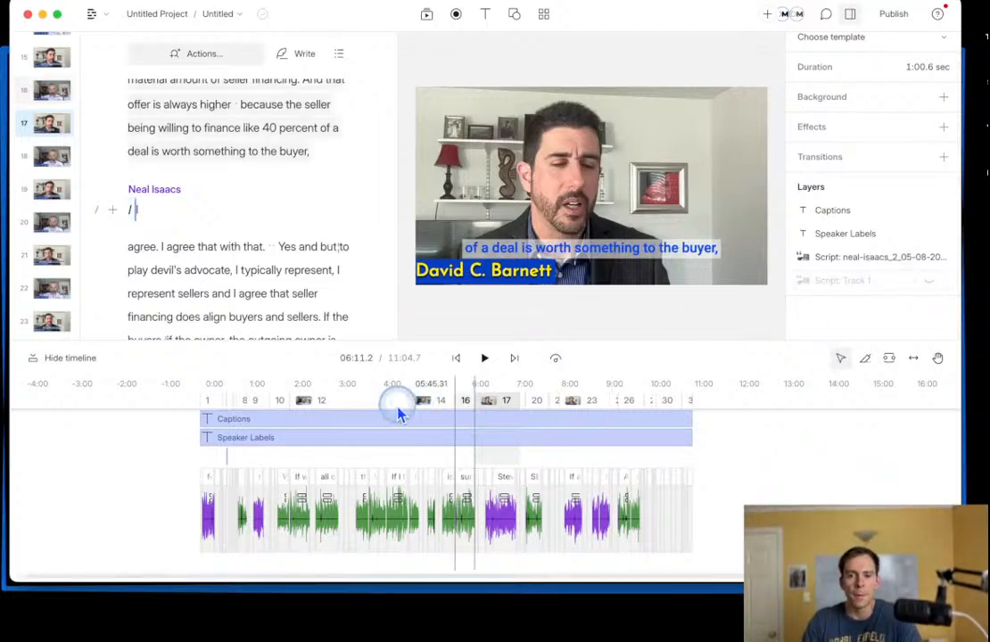
Step: Select the speaker label in scene 12 at about 3:43 and make the timeline area taller
click(368, 409)
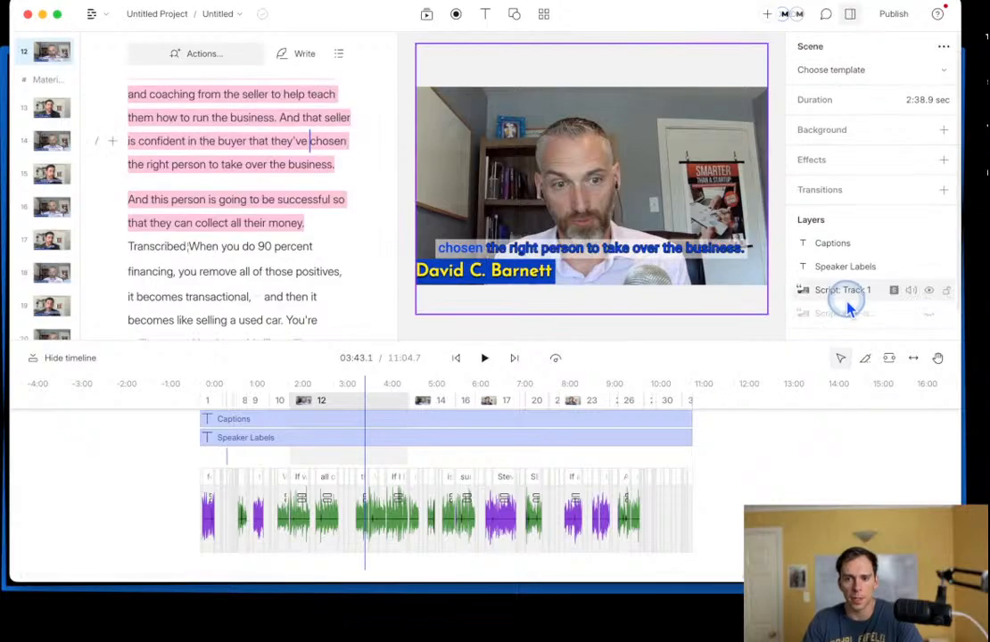
click(493, 272)
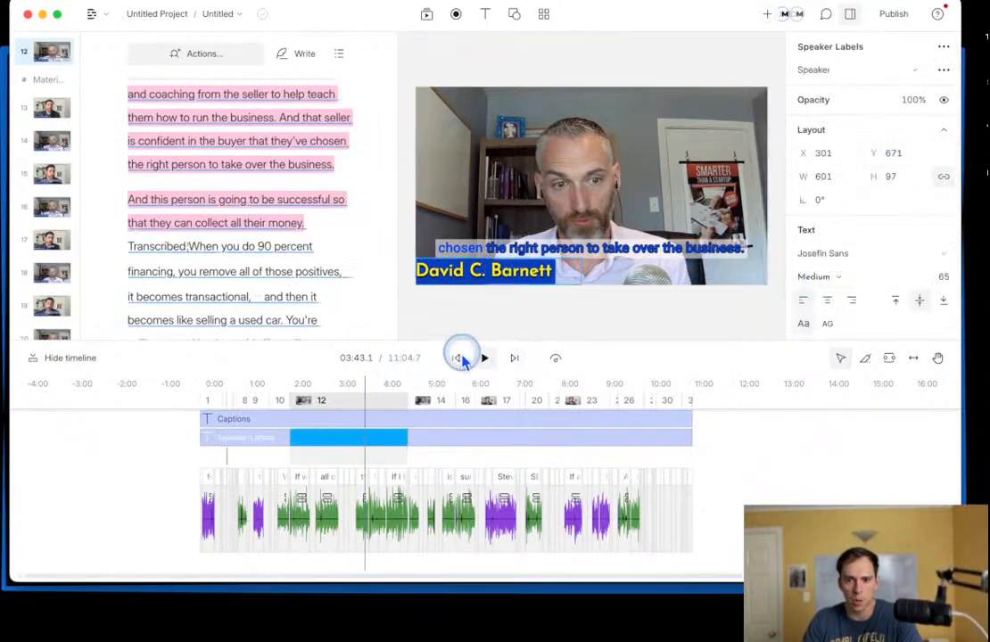
drag(393, 346, 393, 291)
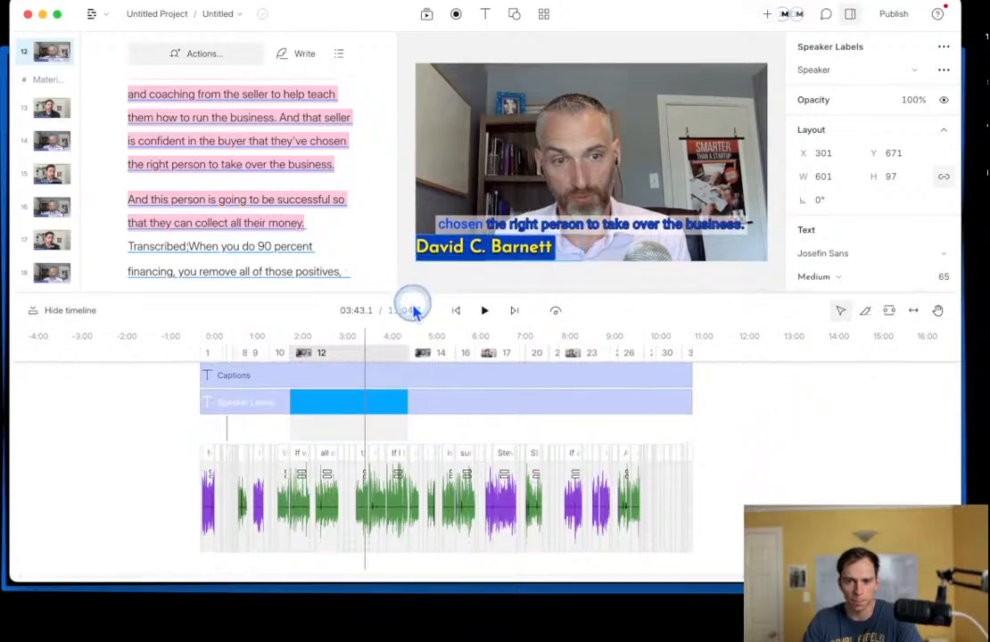
Step: Add a Title text layer to scene 12 and change its type to Timer
click(484, 14)
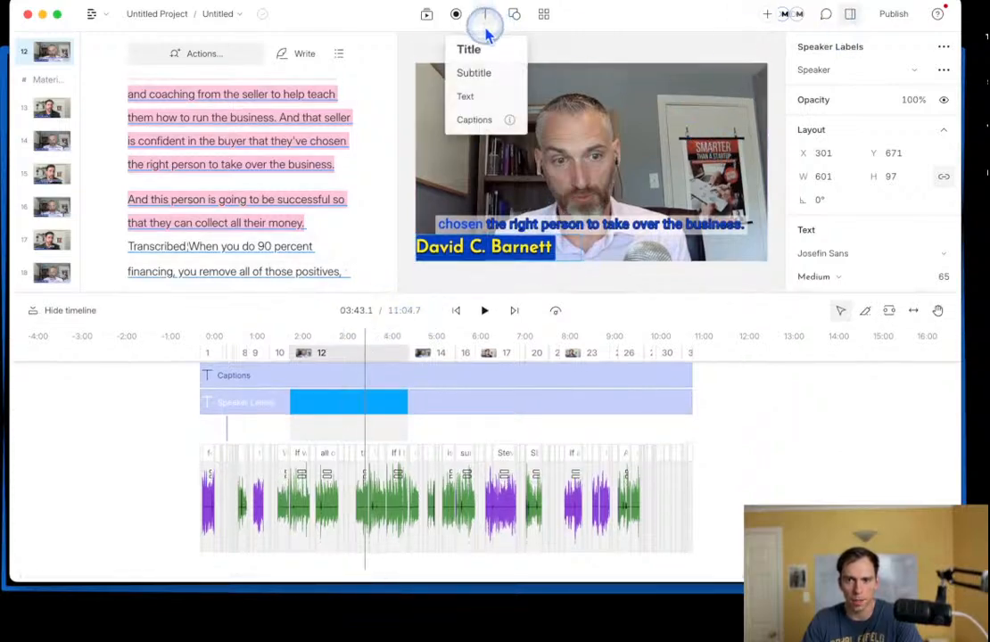
click(479, 53)
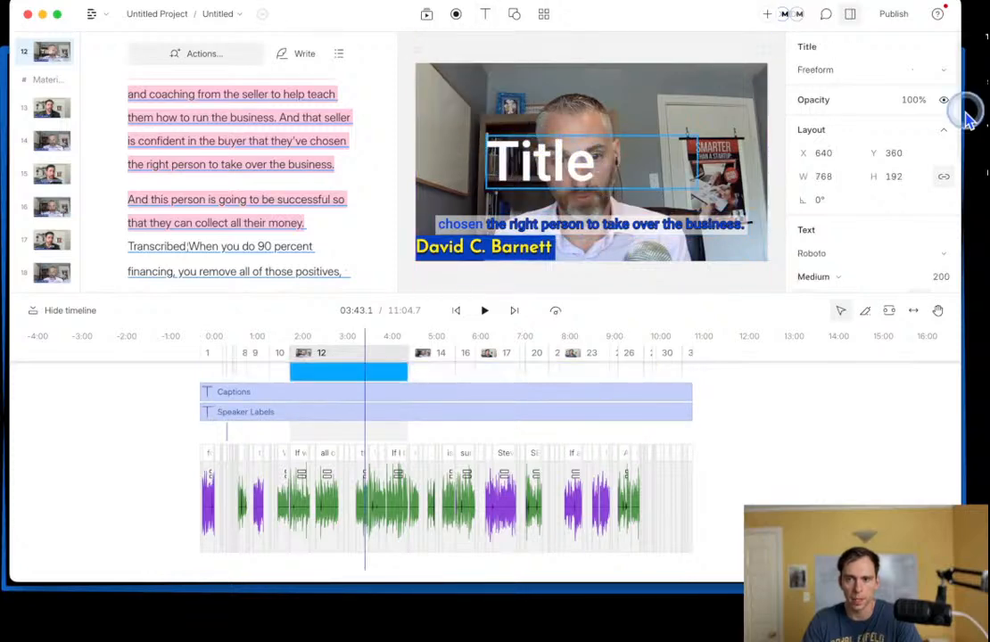
click(842, 74)
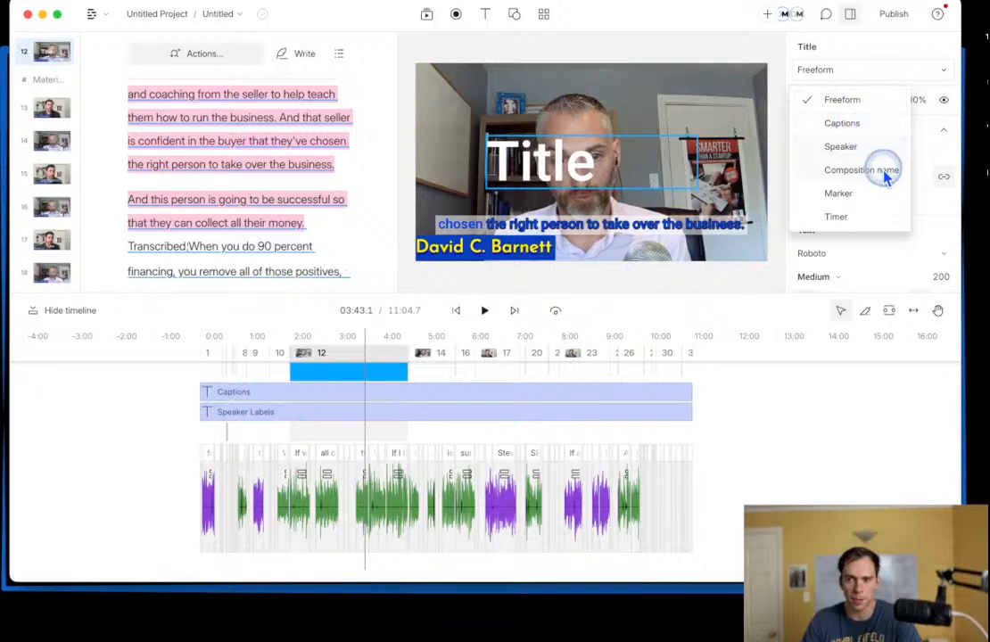
click(873, 217)
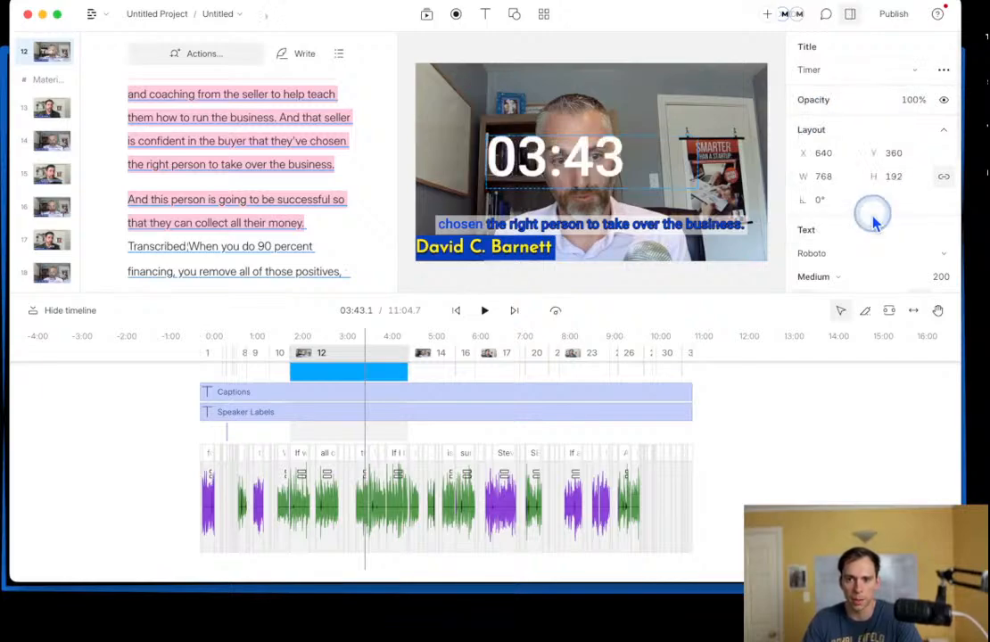
Step: Place the timer in the upper-left corner of the video frame and set its text size to 100
drag(588, 158, 527, 105)
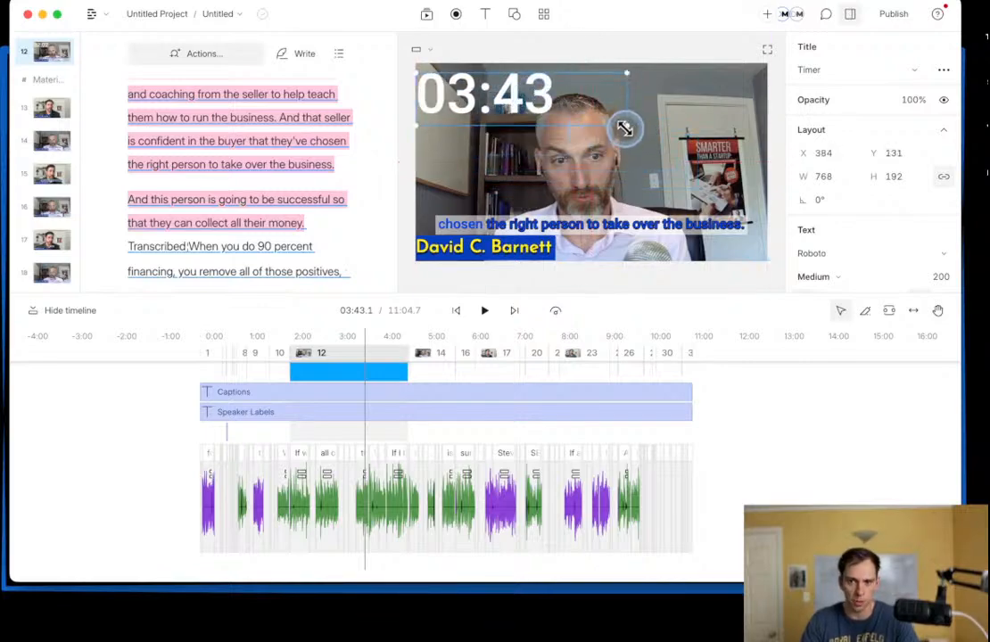
drag(614, 125, 602, 115)
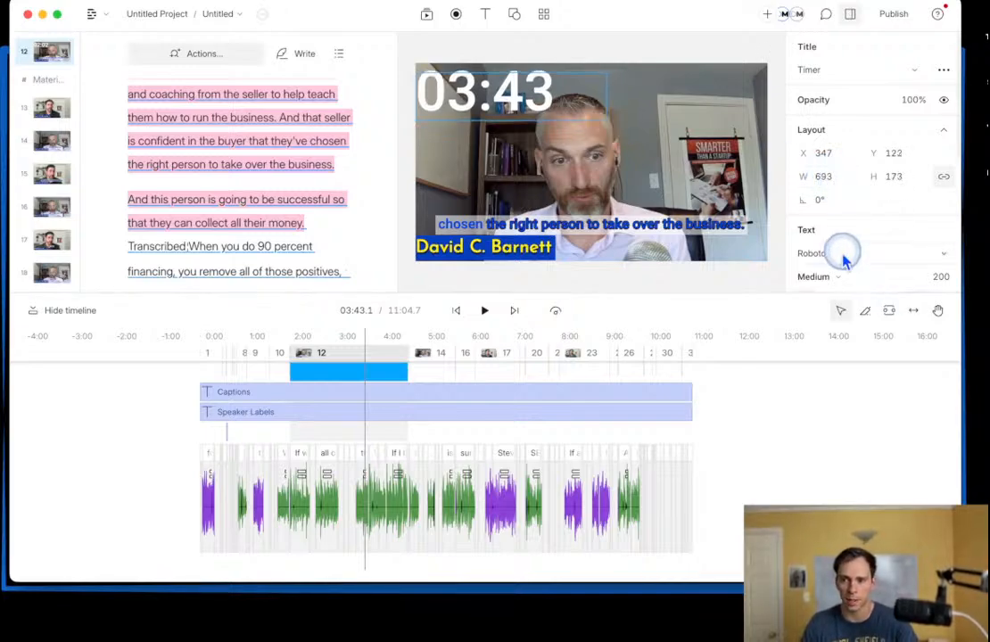
scroll(895, 261, down, 1)
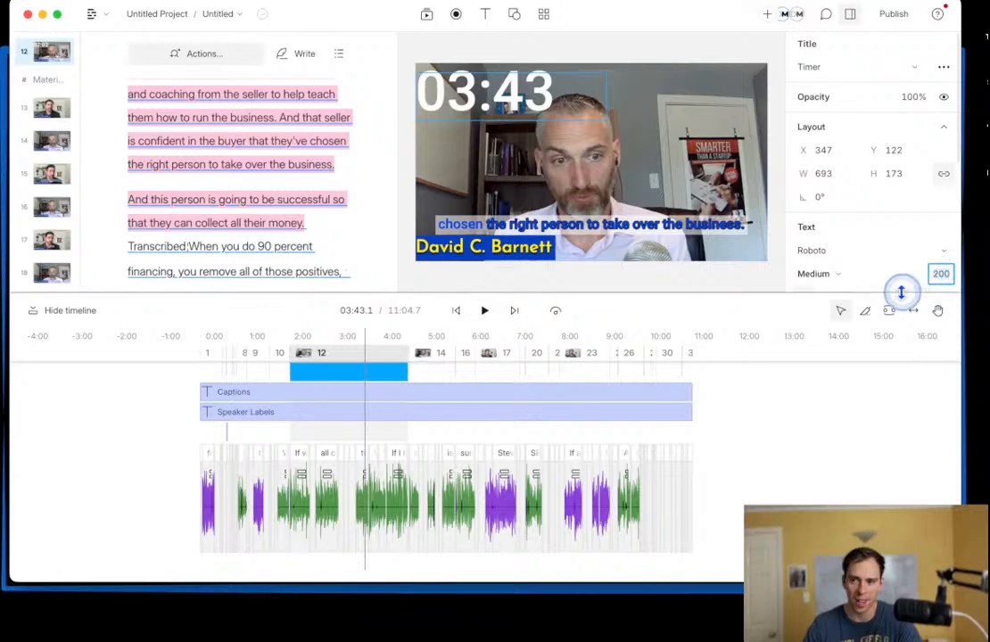
key(Return)
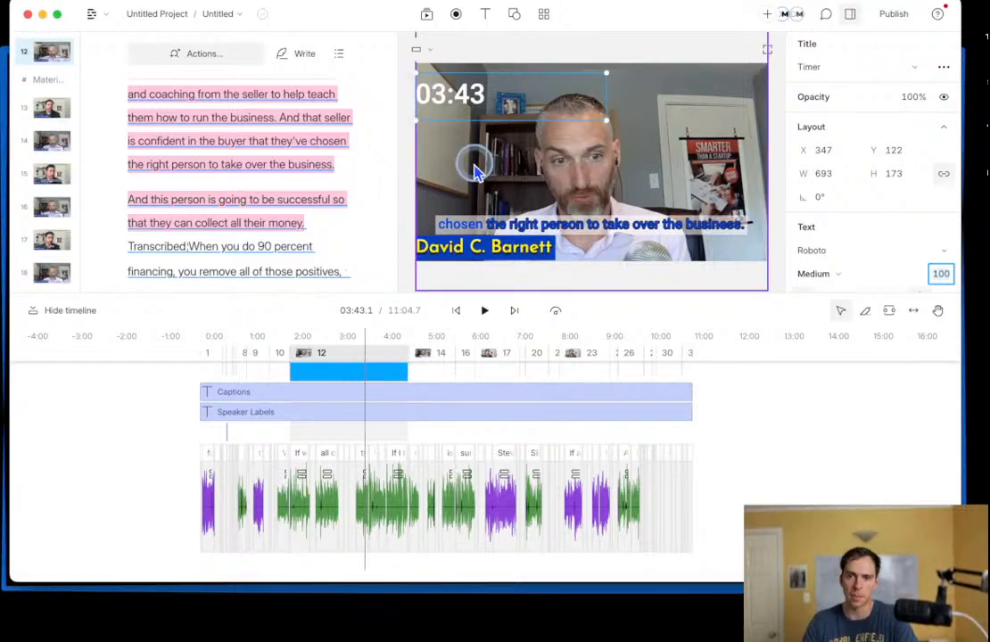
Step: Shrink the timer's box around its text to about 301 wide and 128 high
click(514, 14)
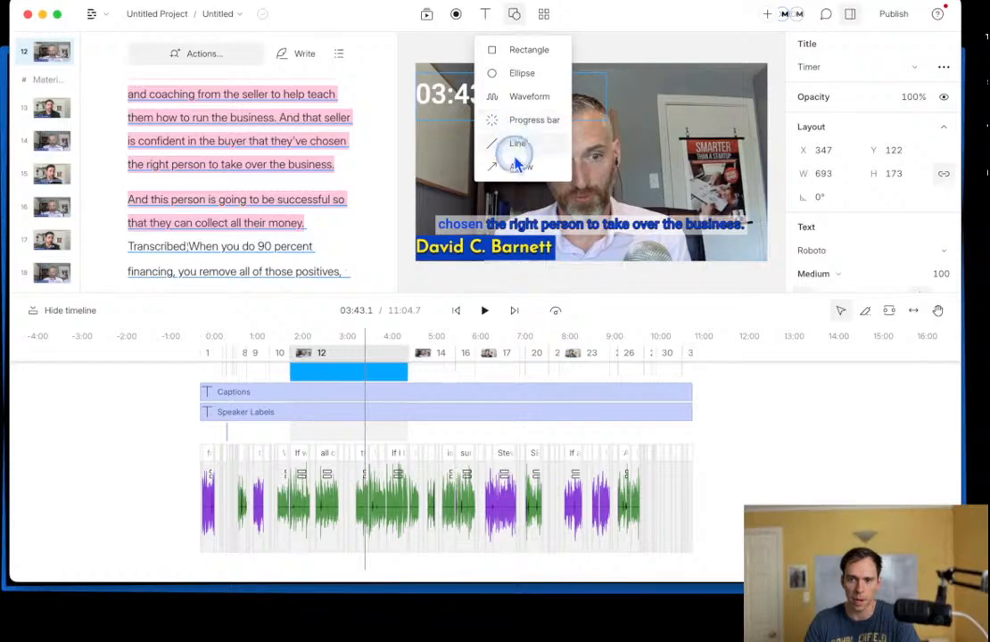
click(451, 132)
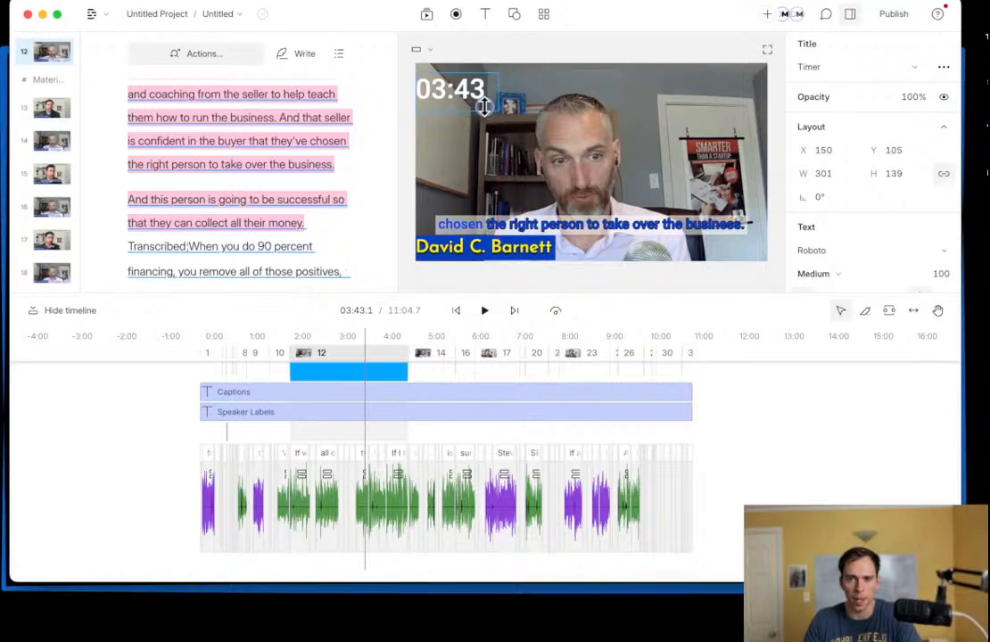
drag(484, 105, 484, 105)
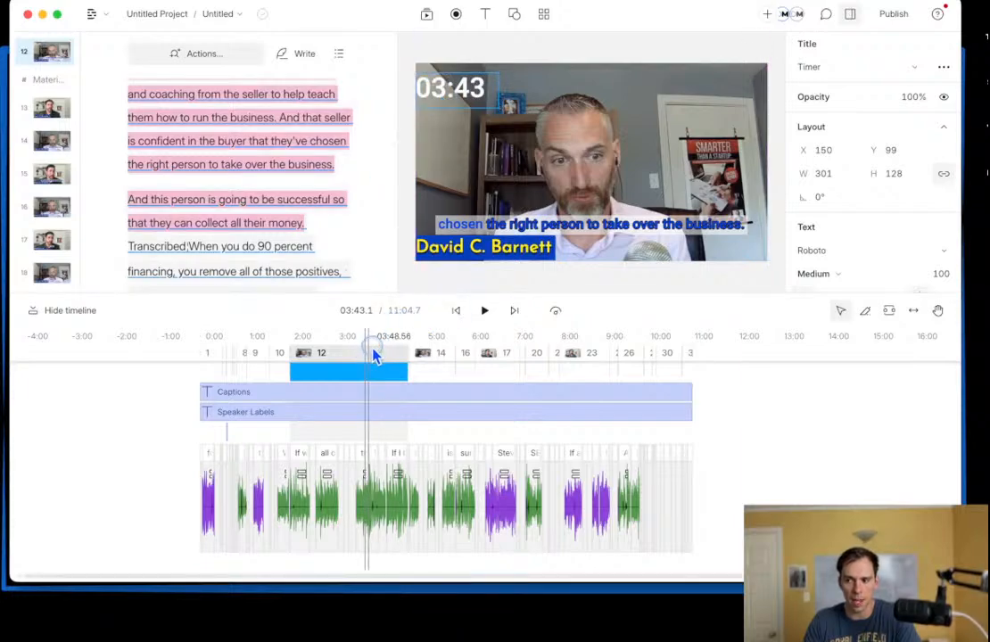
Step: Compare the timer display inside scene 12 with the video just before and after that scene
drag(373, 355, 431, 357)
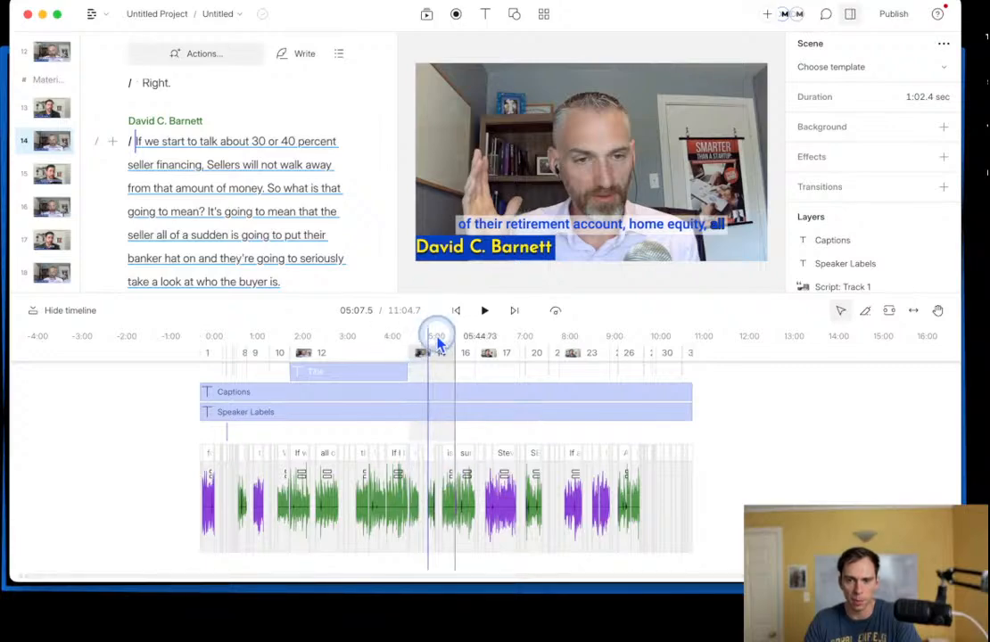
click(334, 362)
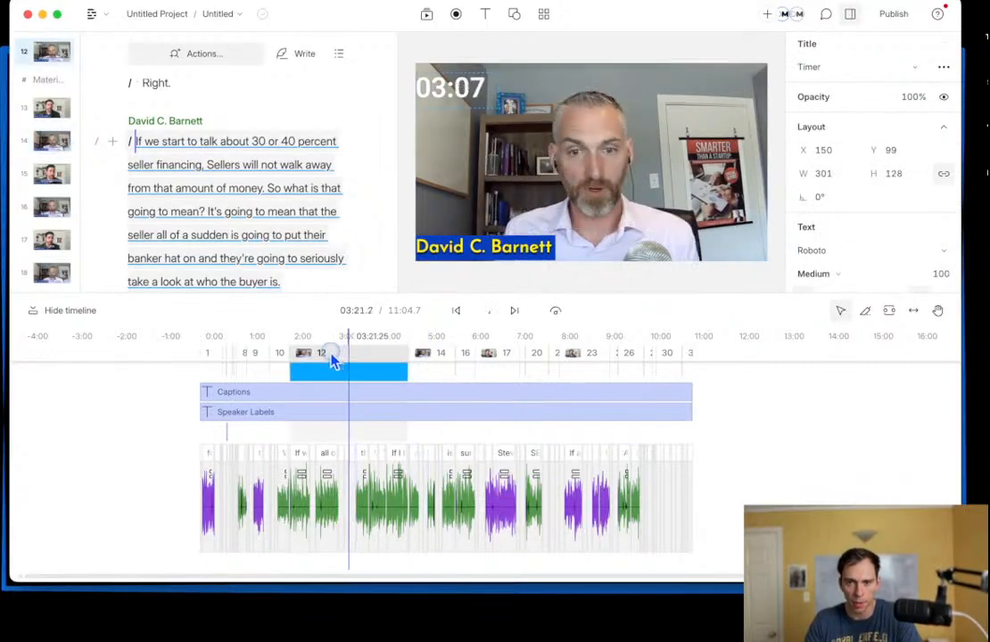
drag(334, 360, 362, 373)
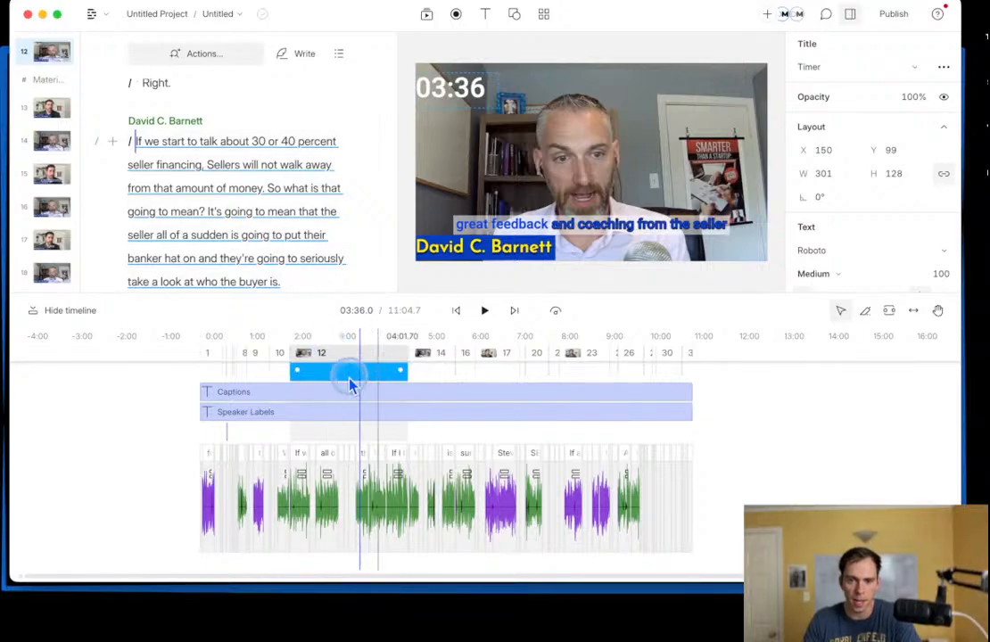
scroll(371, 382, up, 5)
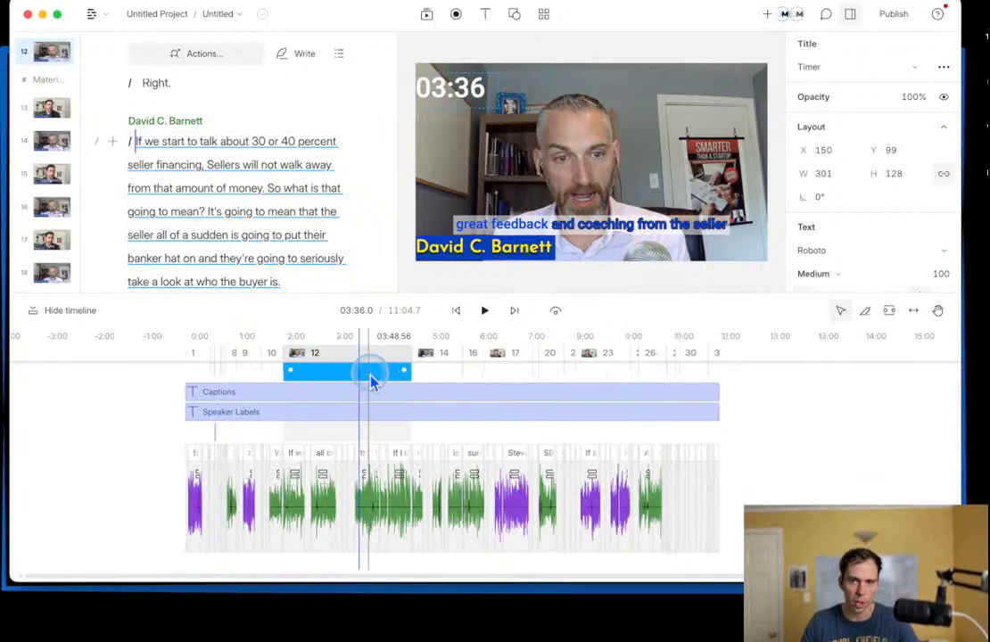
scroll(371, 382, up, 3)
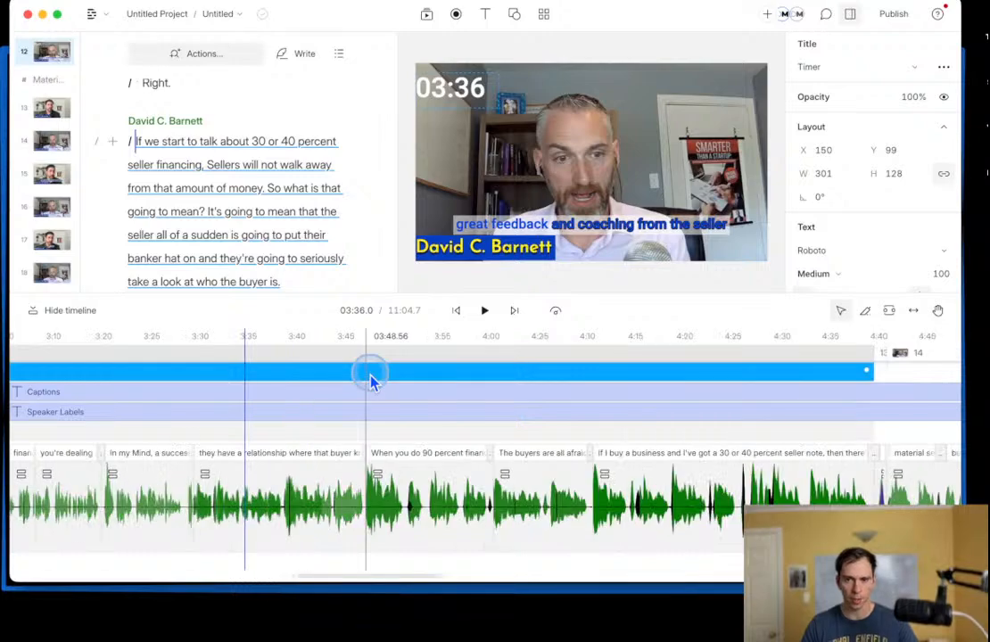
scroll(362, 383, down, 6)
scroll(350, 386, up, 5)
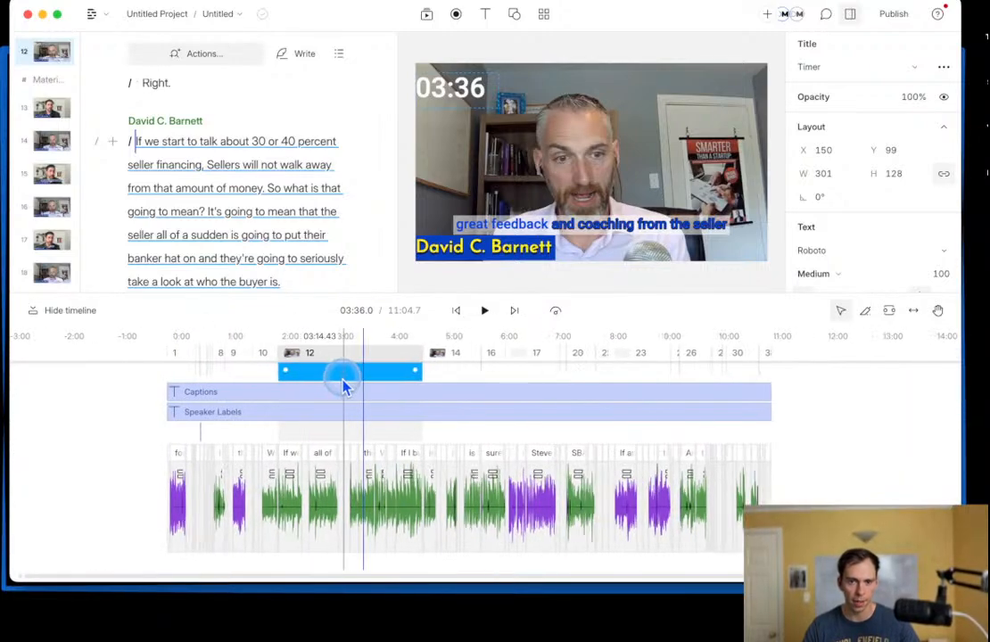
click(204, 348)
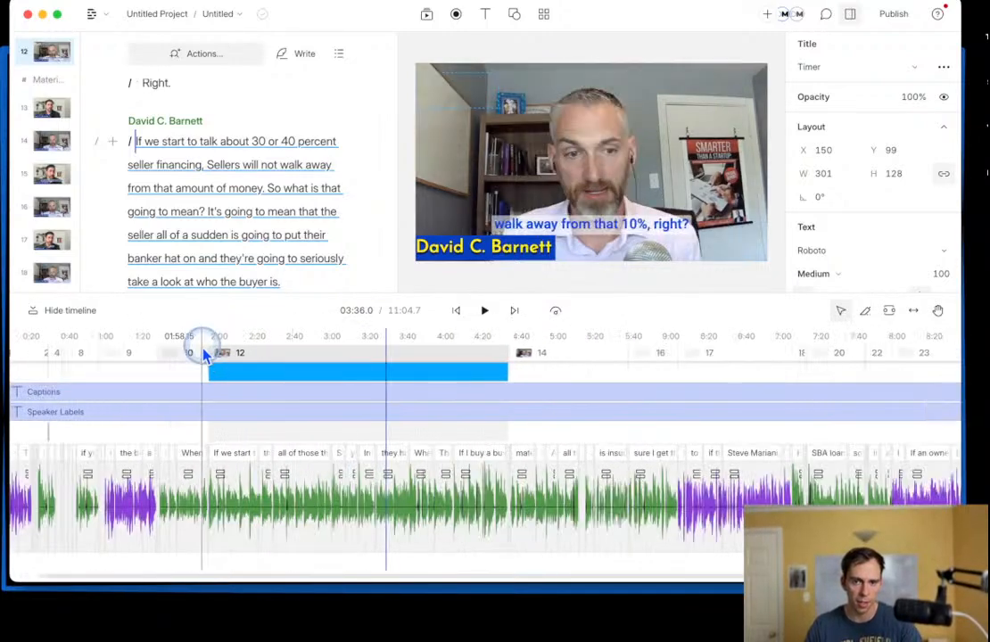
click(213, 358)
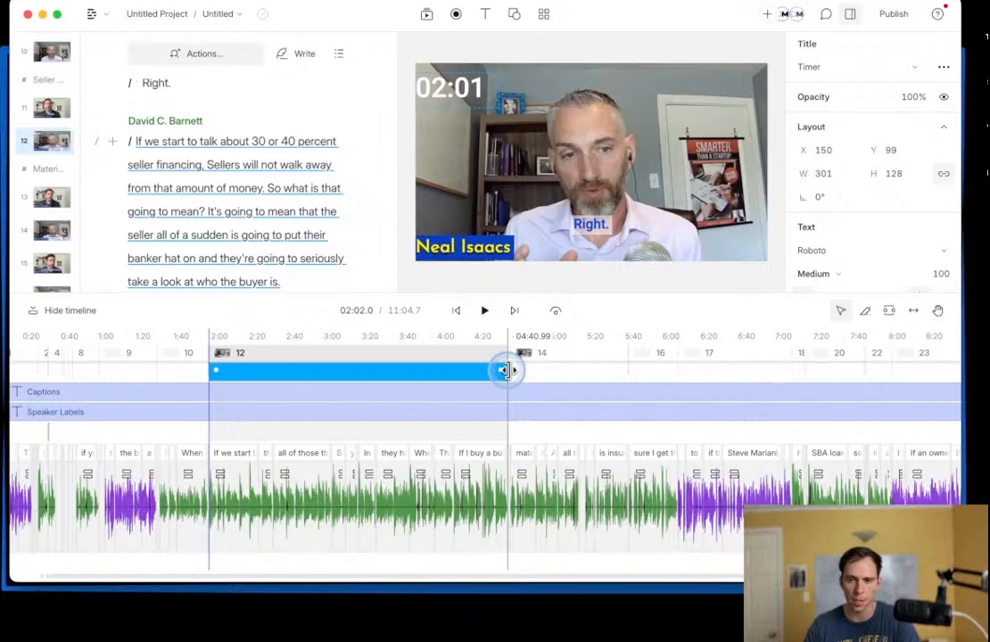
Step: Extend the timer layer from the end of scene 12 into scene 23 and check it in scene 17
click(511, 373)
drag(507, 375, 905, 372)
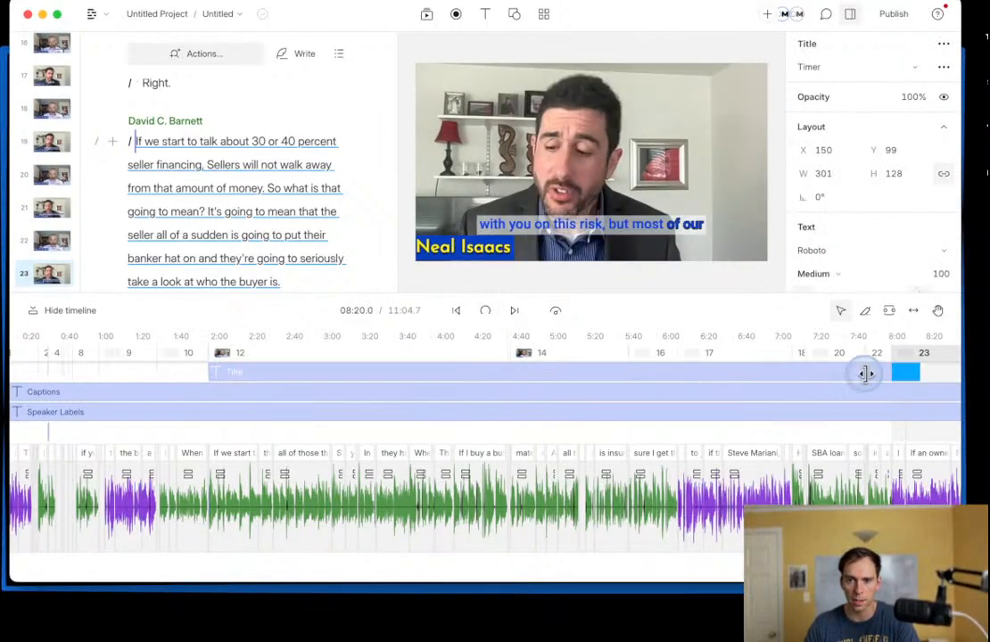
click(740, 358)
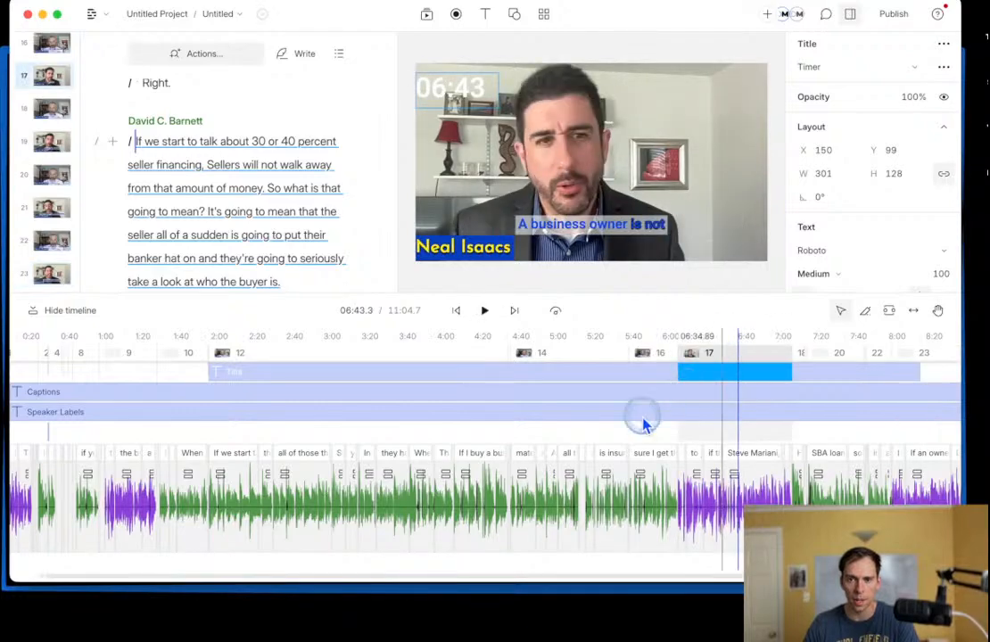
scroll(646, 425, down, 5)
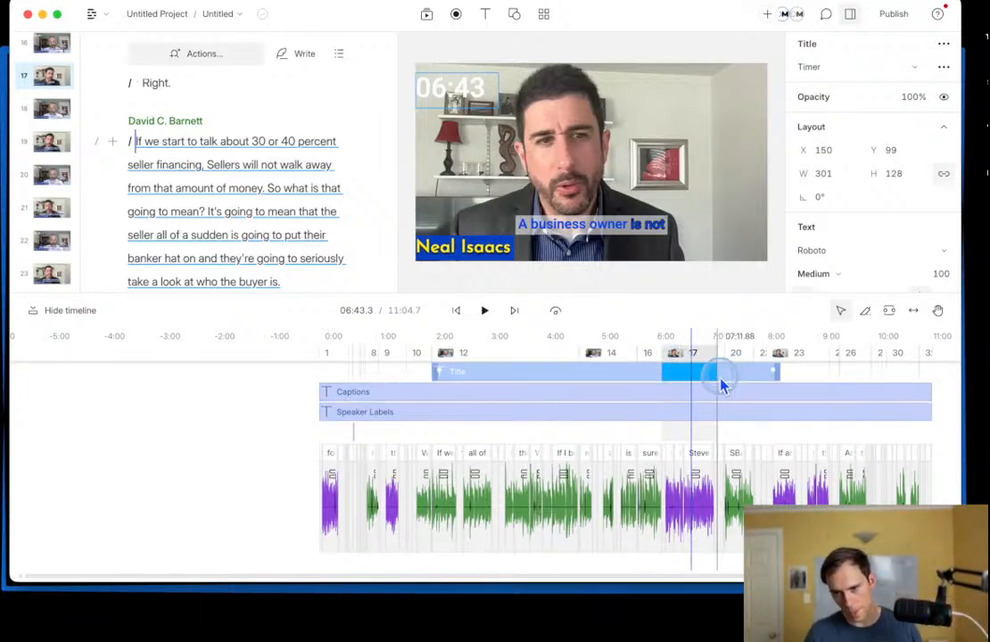
click(695, 443)
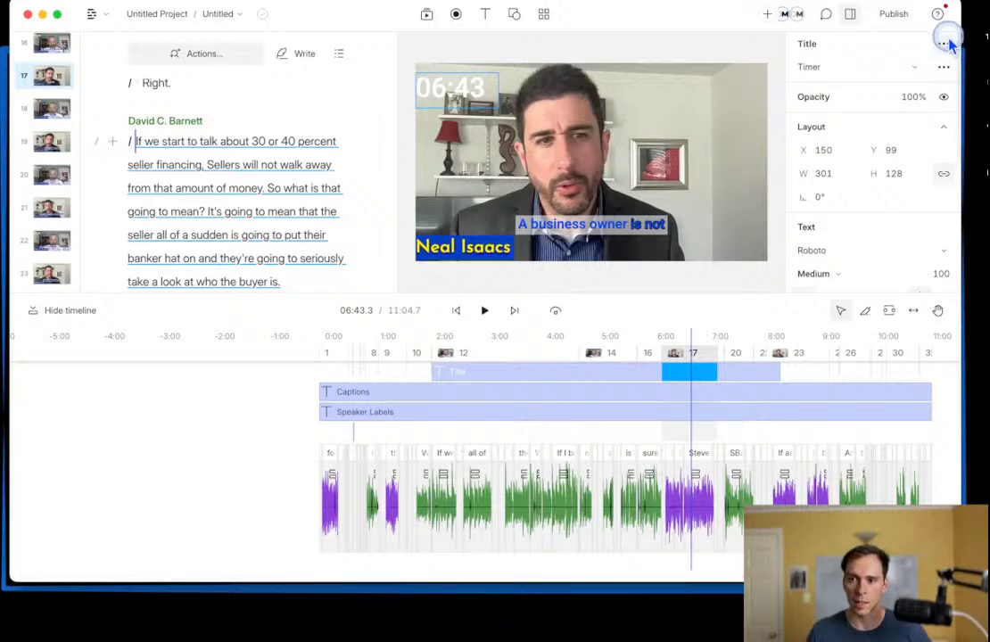
click(944, 67)
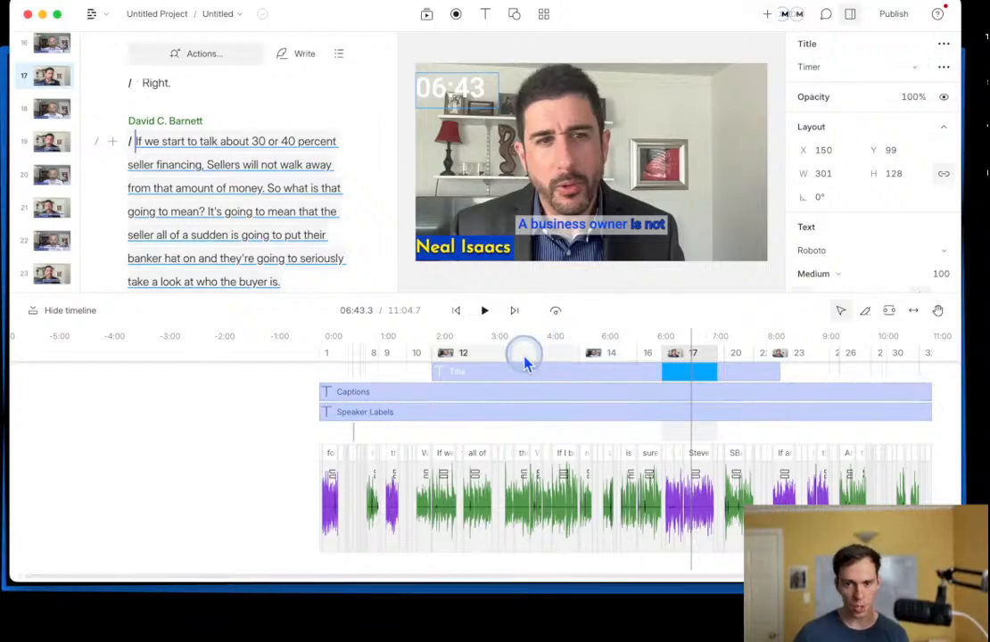
Step: Move the timer in scene 17 to the upper-right corner of the video frame, at about X 1130, Y 94
scroll(674, 379, right, 3)
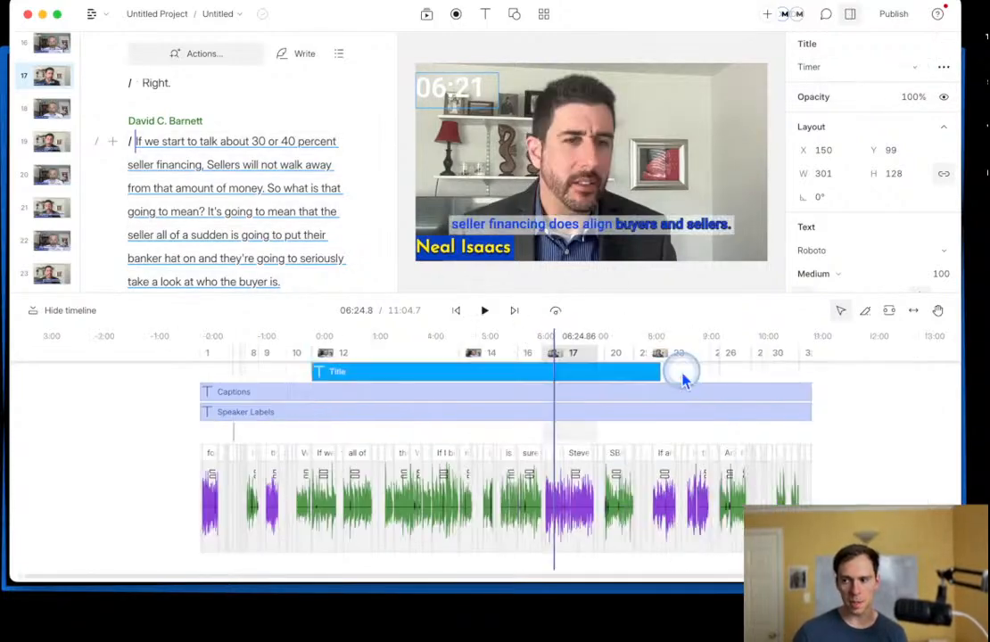
click(681, 377)
click(581, 379)
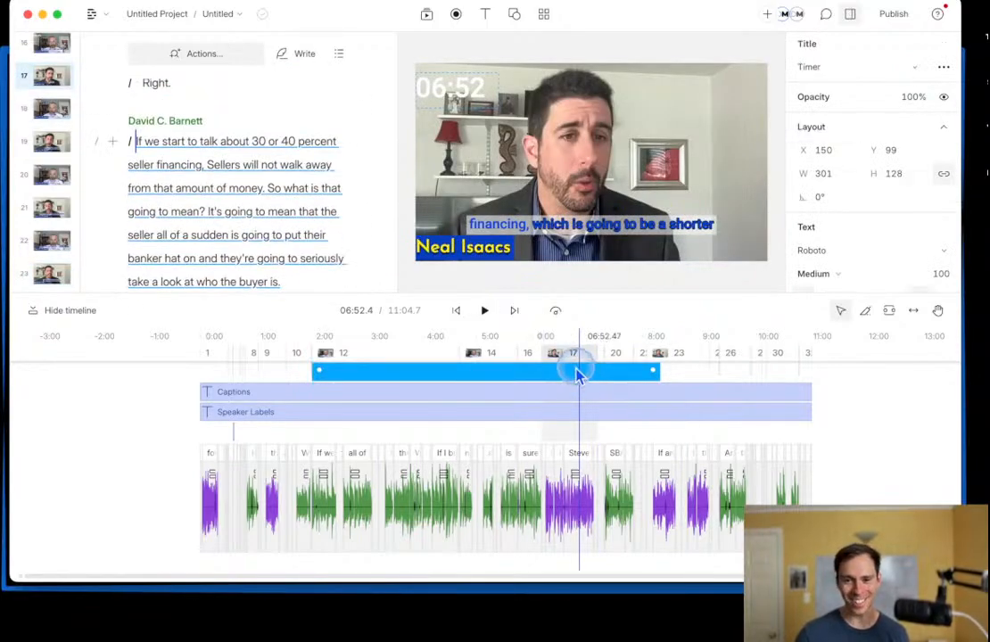
drag(471, 105, 654, 105)
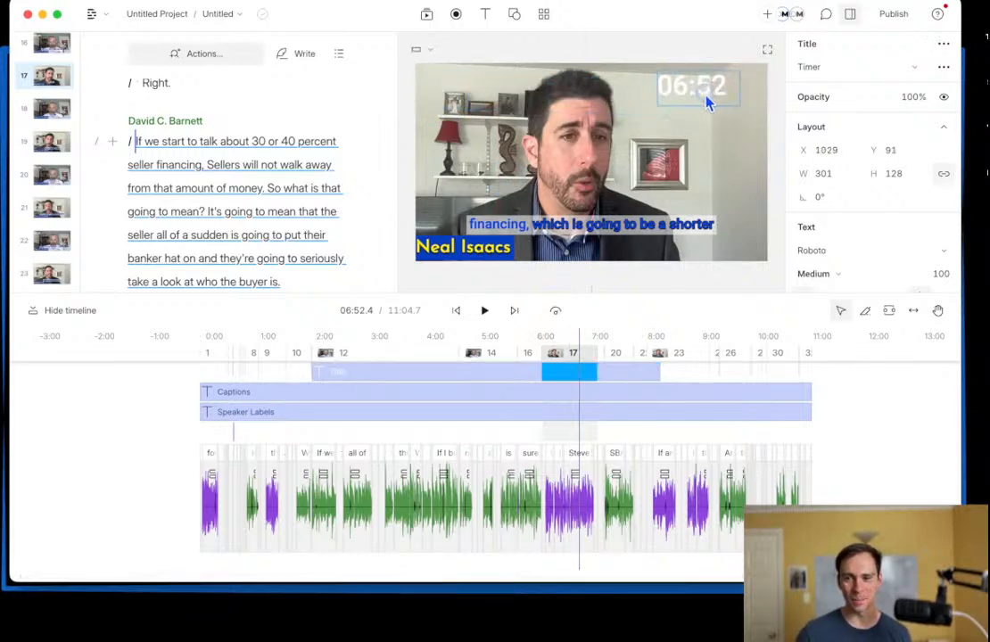
click(722, 102)
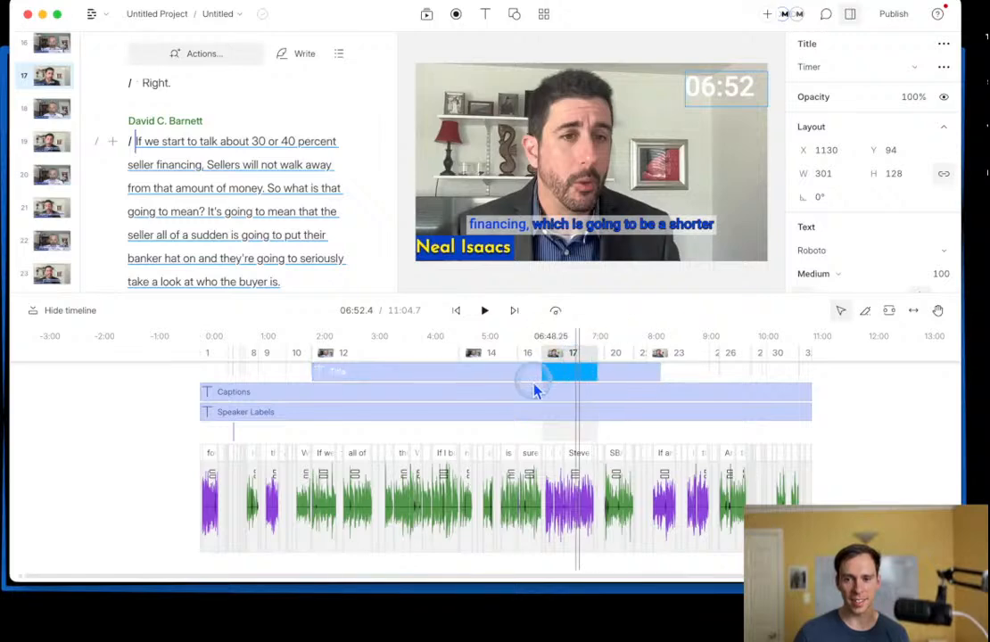
Step: Compare the timer's position in scene 20, then apply the scene 17 timer's properties to all scenes
click(620, 362)
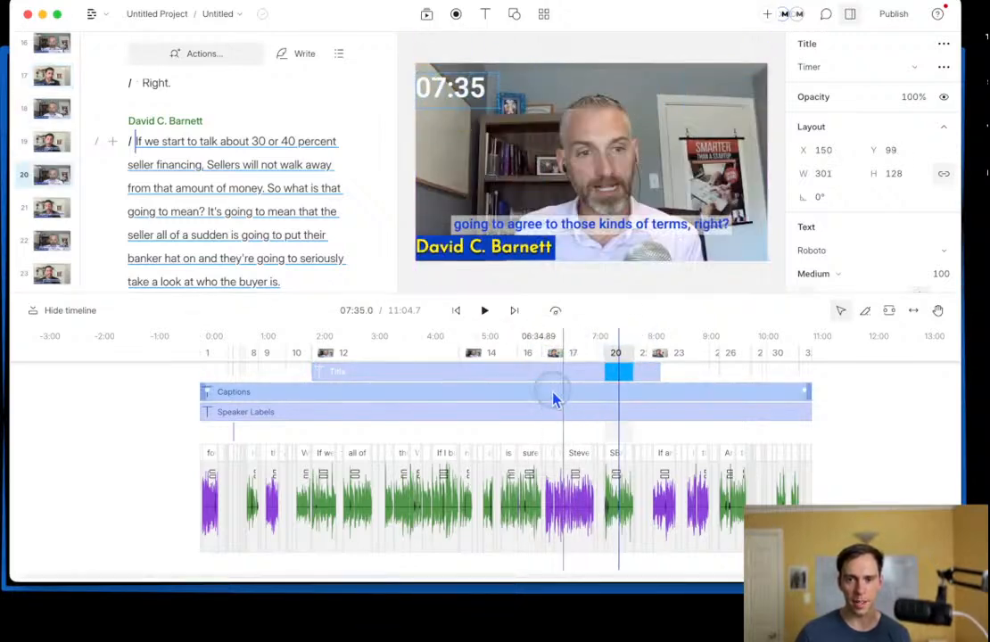
click(572, 369)
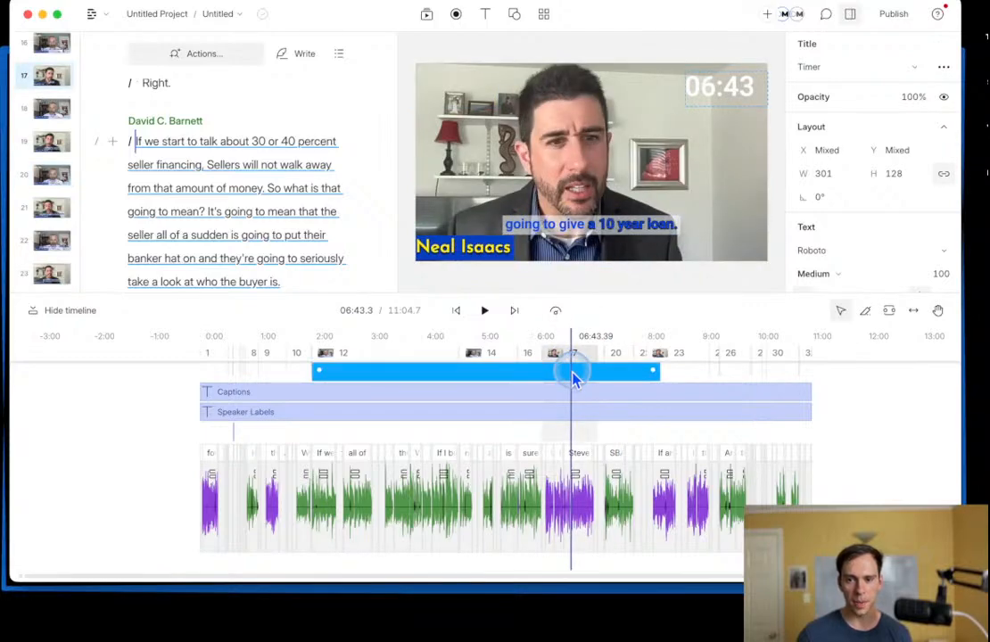
click(725, 102)
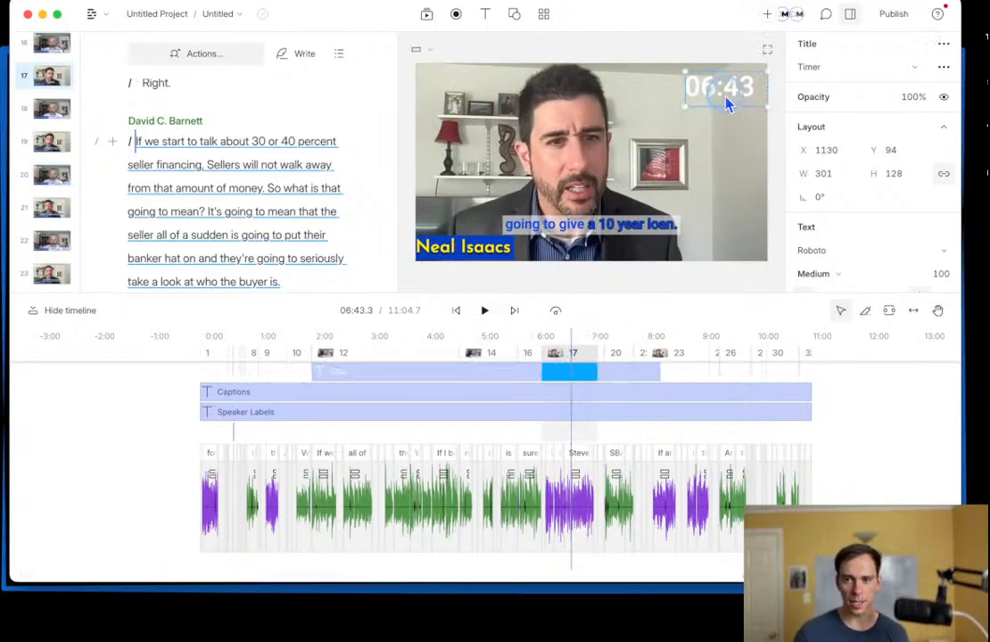
click(943, 43)
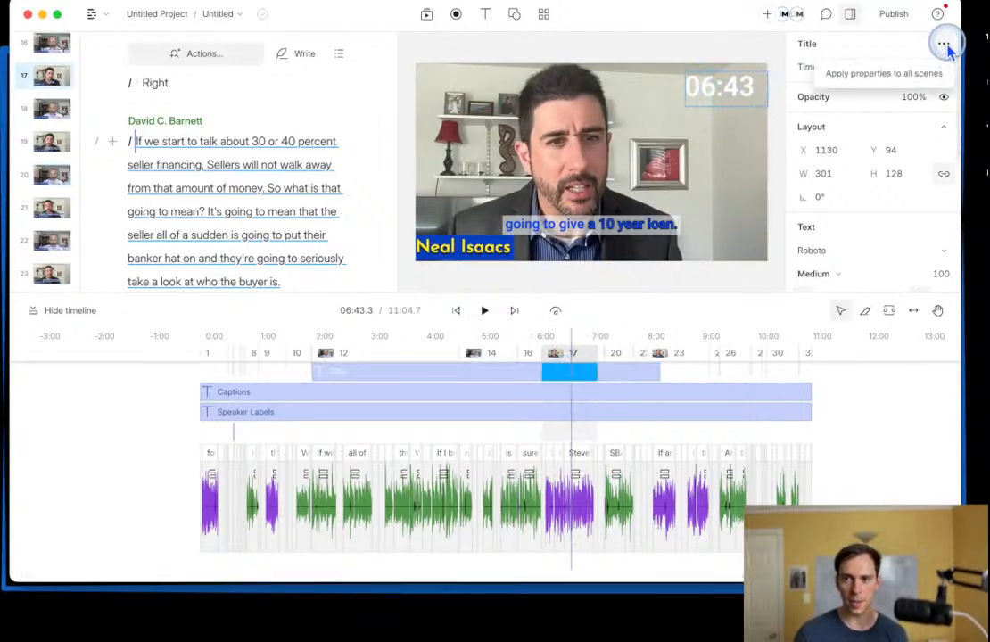
click(879, 75)
Step: Check the timer's position in scenes 20, 14 and 12
click(614, 357)
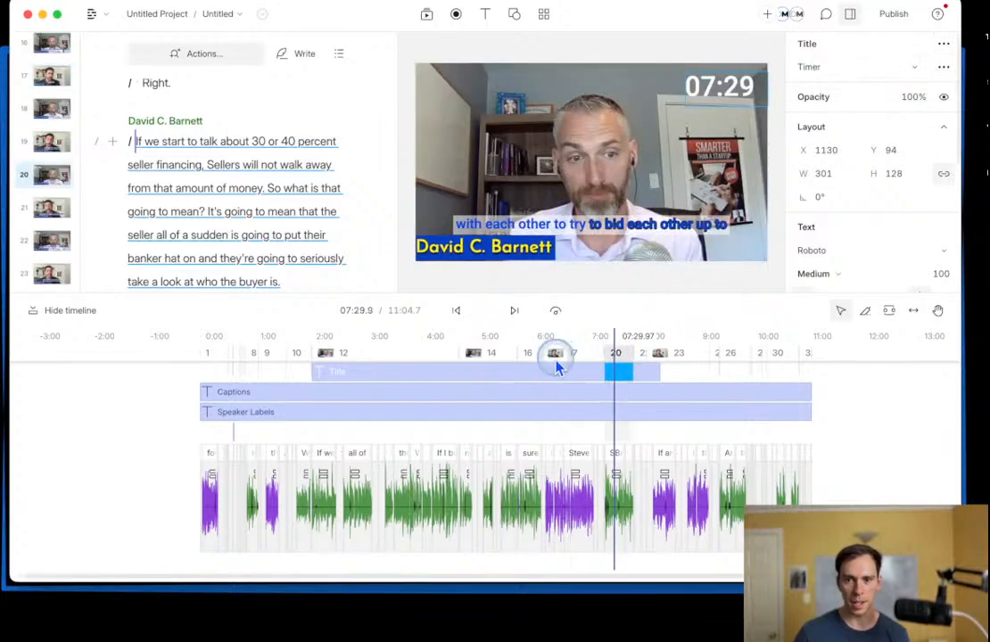
click(468, 356)
click(409, 359)
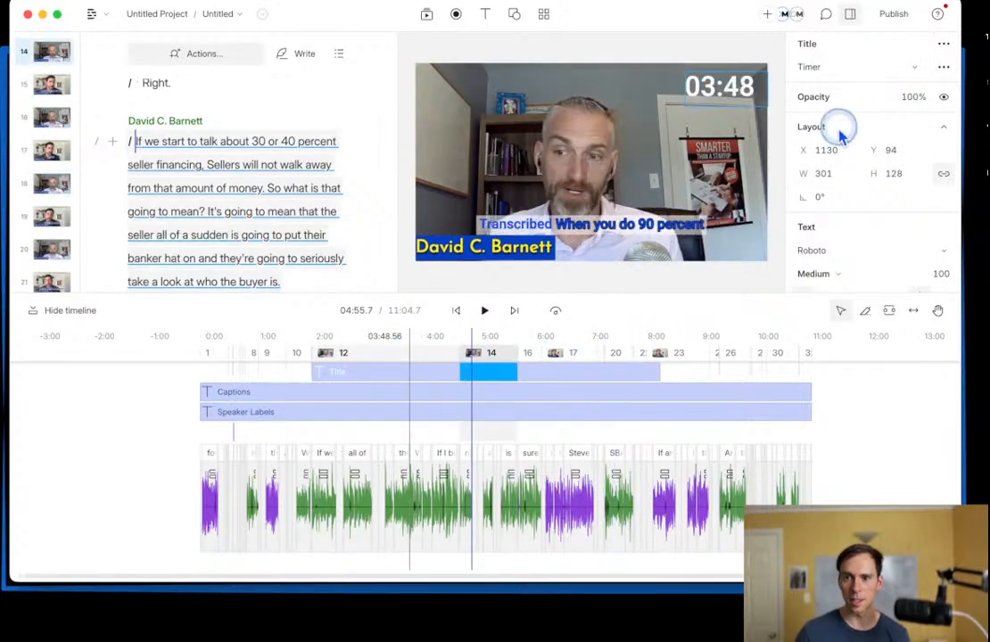
click(725, 86)
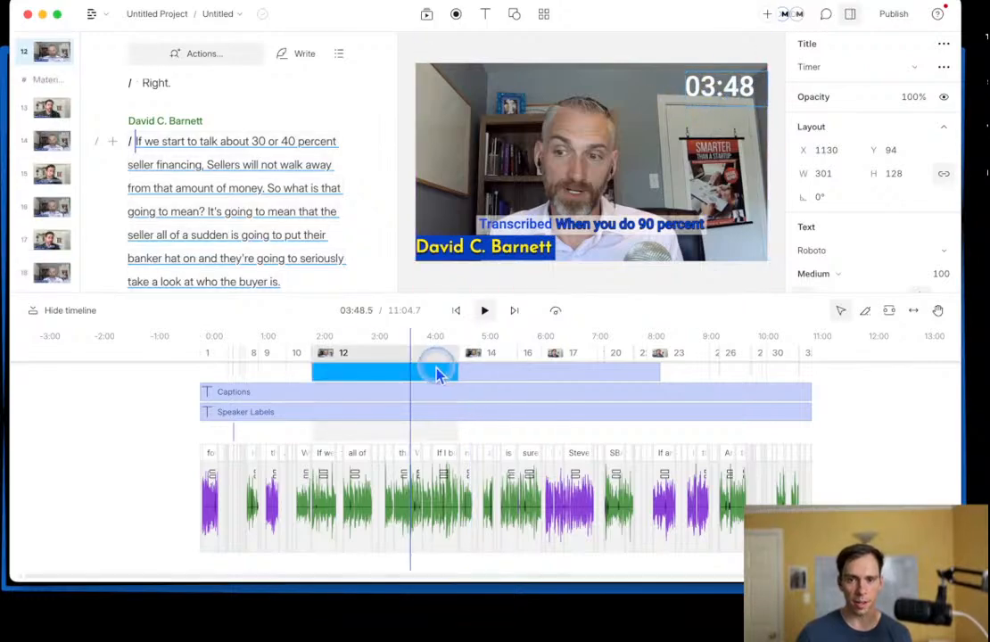
Step: Extend the timer layer forward to the end of the video and back to the start of scene 1
click(362, 350)
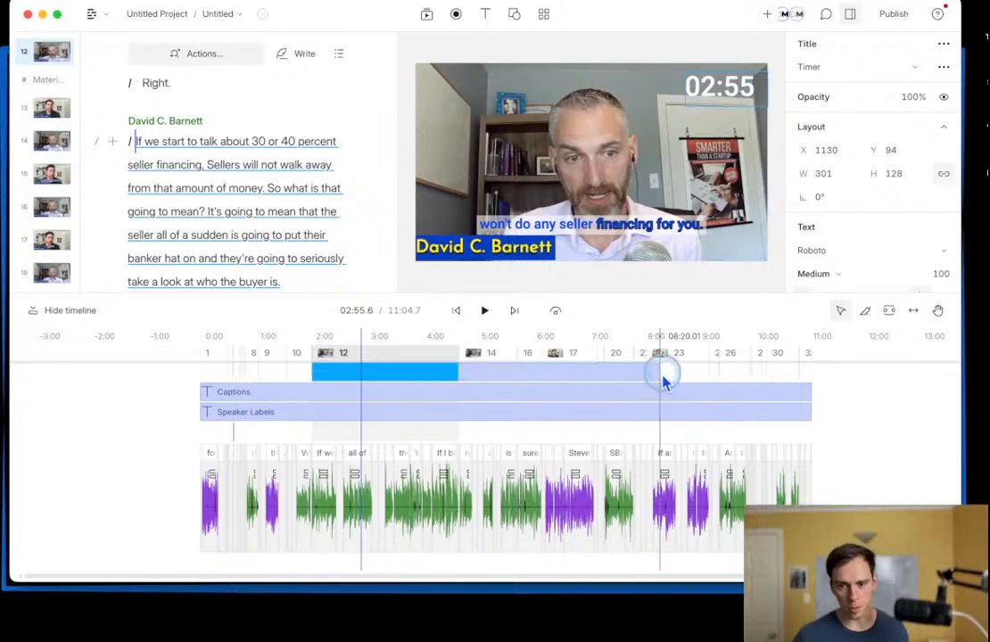
drag(660, 372, 803, 376)
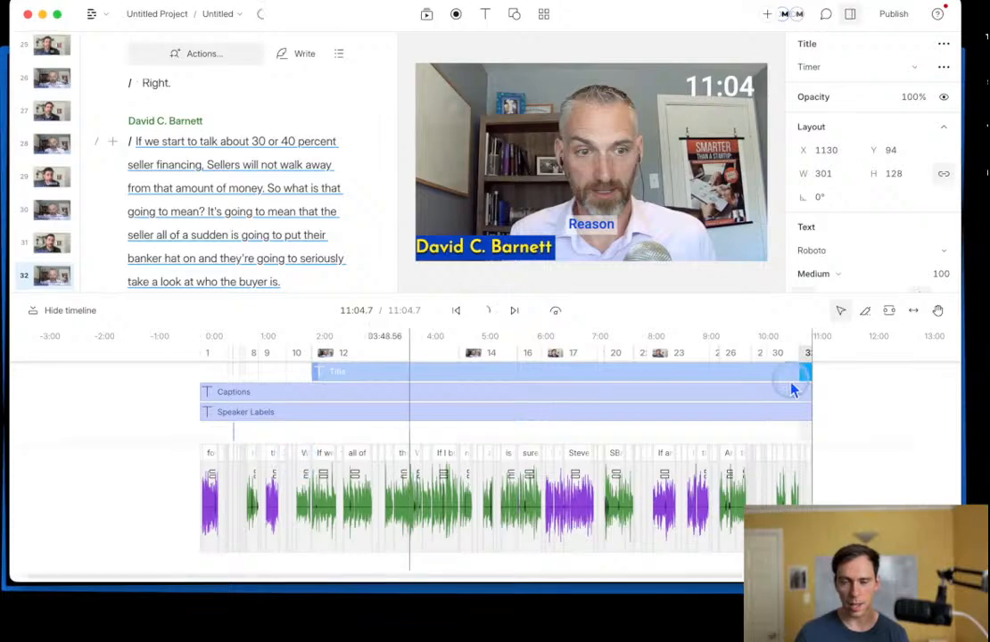
drag(300, 357, 312, 371)
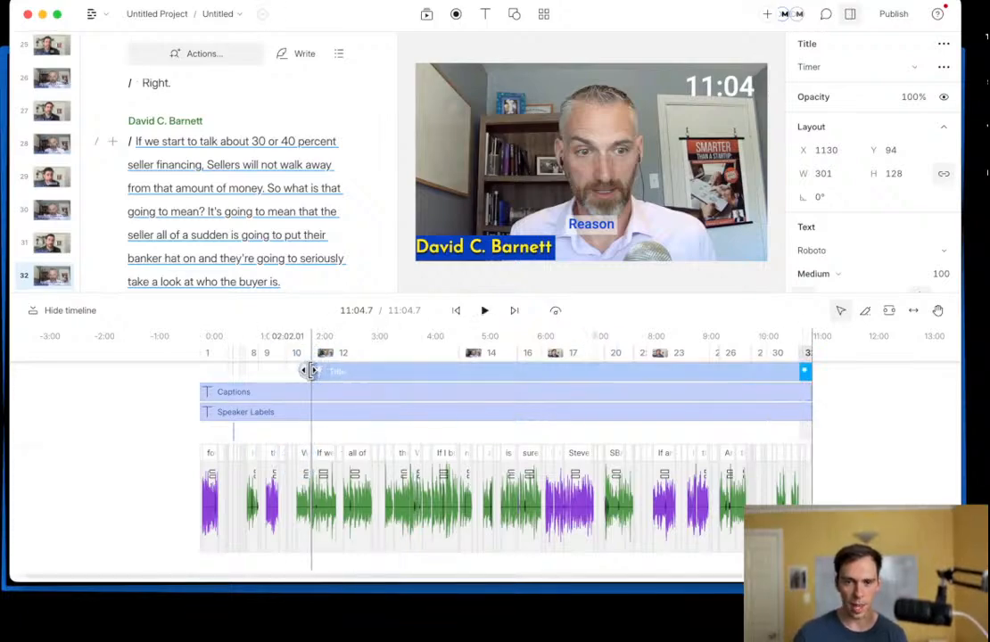
drag(213, 371, 210, 371)
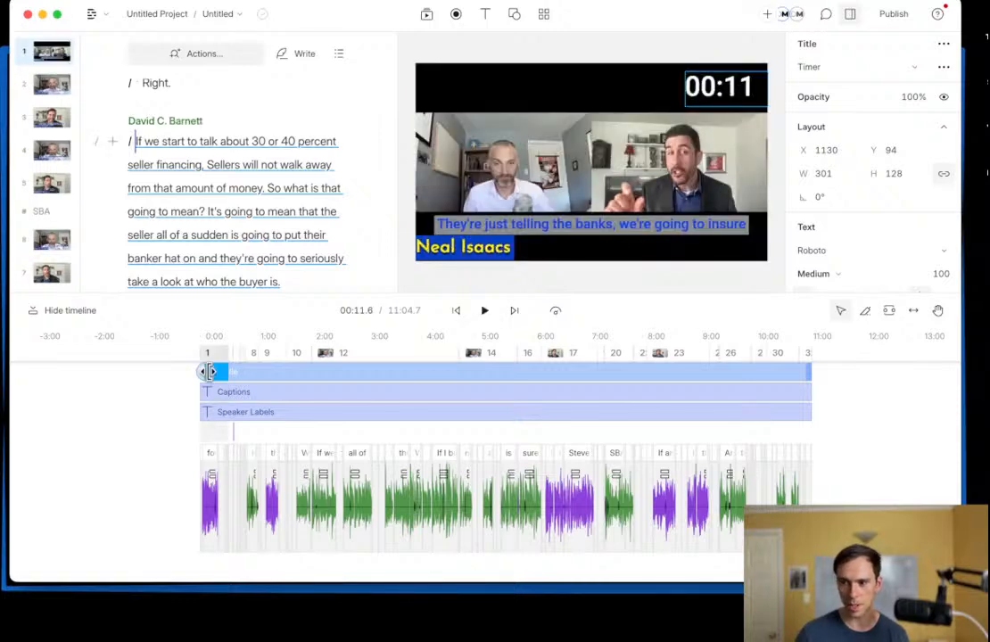
drag(207, 372, 203, 373)
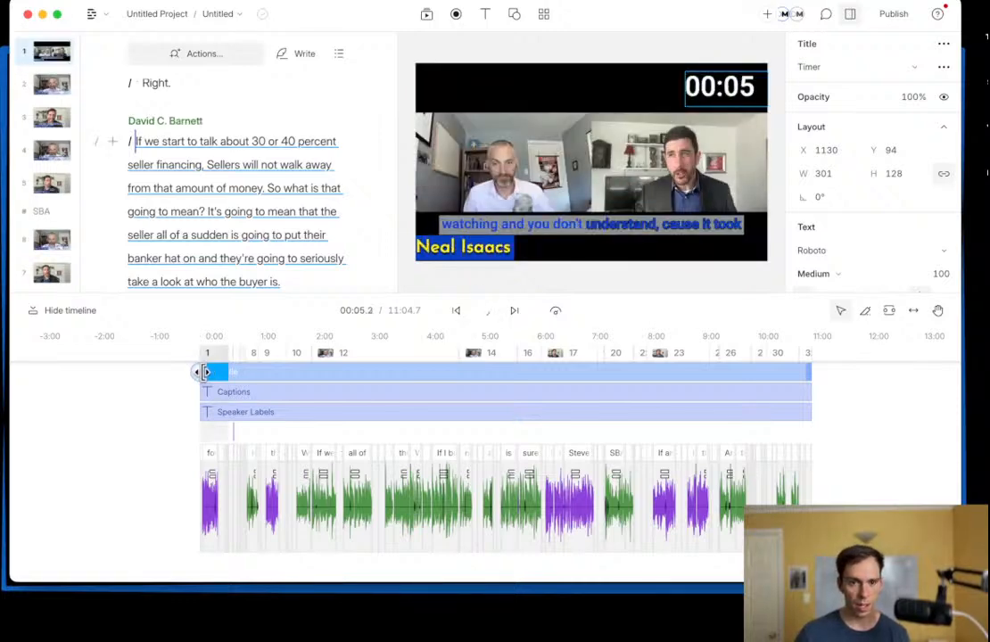
click(570, 339)
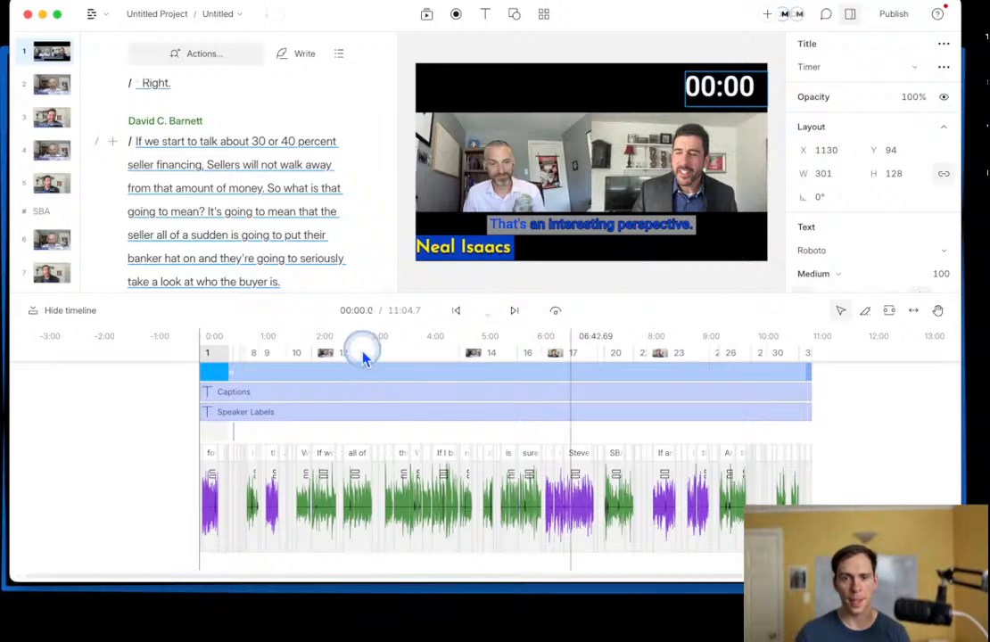
click(814, 362)
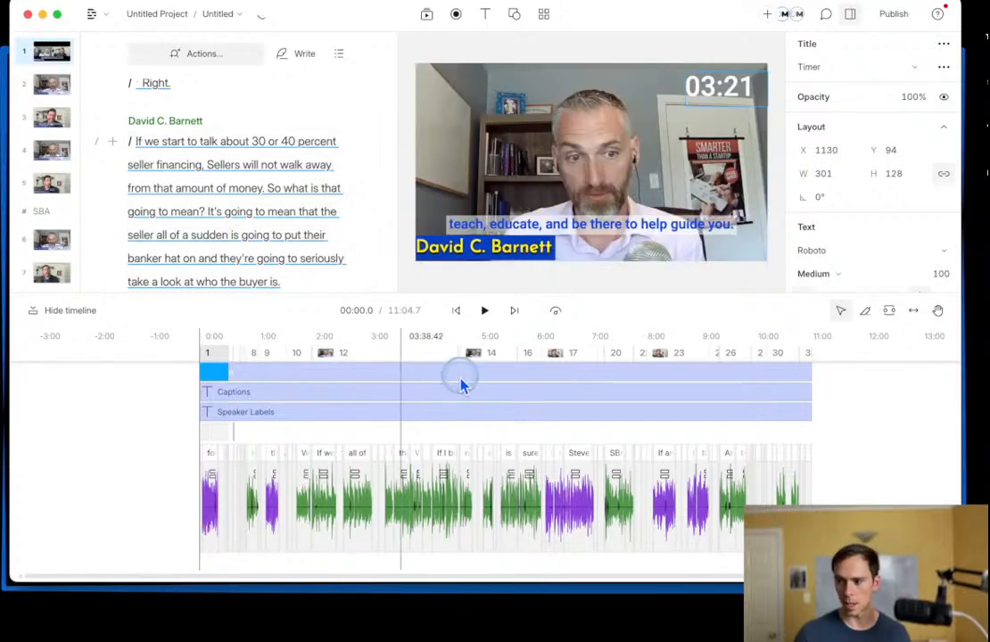
Step: Select the timer layer across all scenes and set the timer type to Count down
click(461, 382)
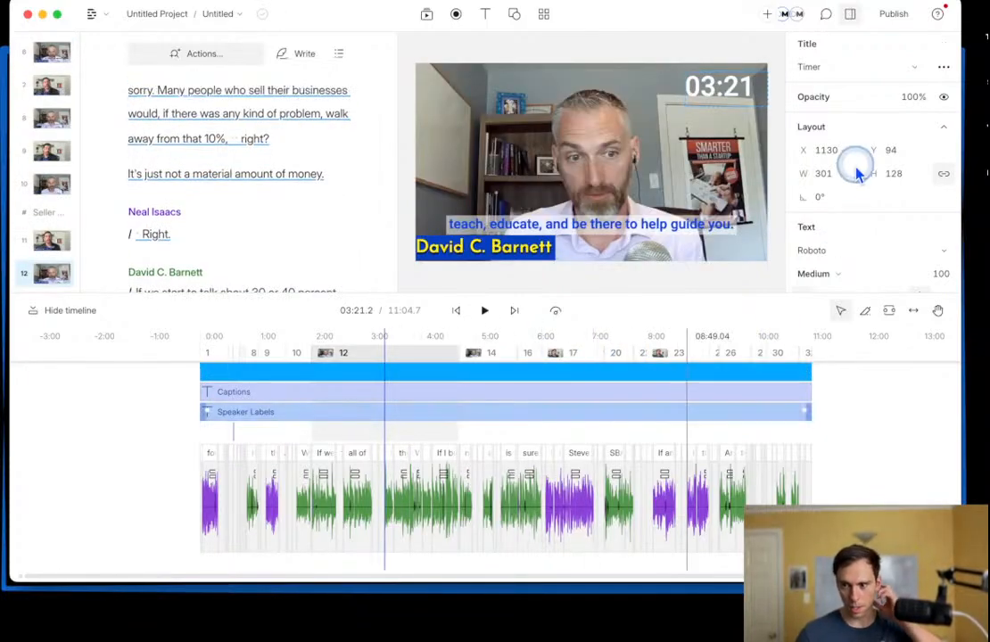
click(946, 74)
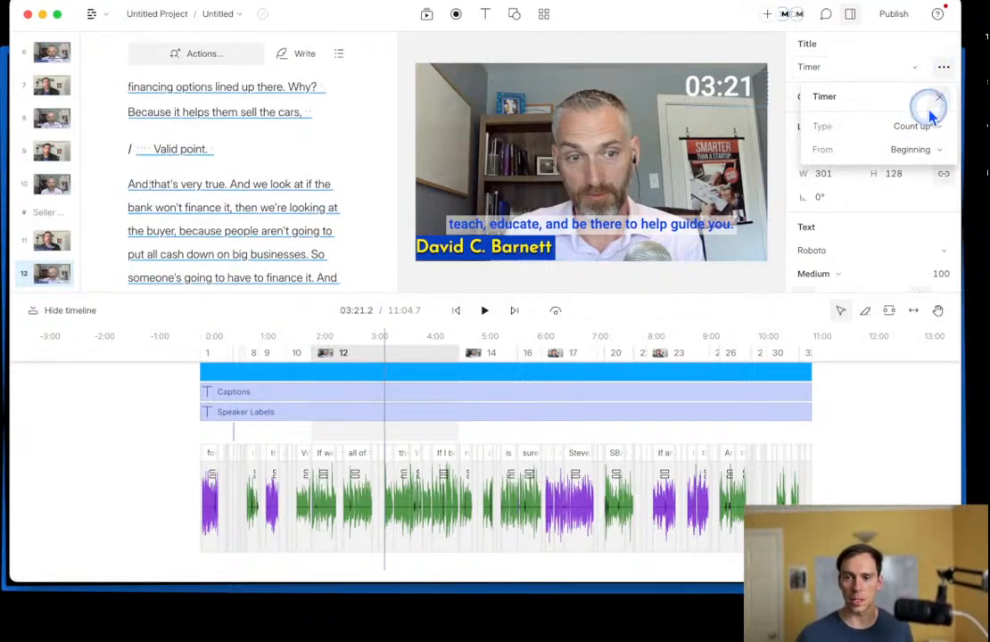
click(920, 135)
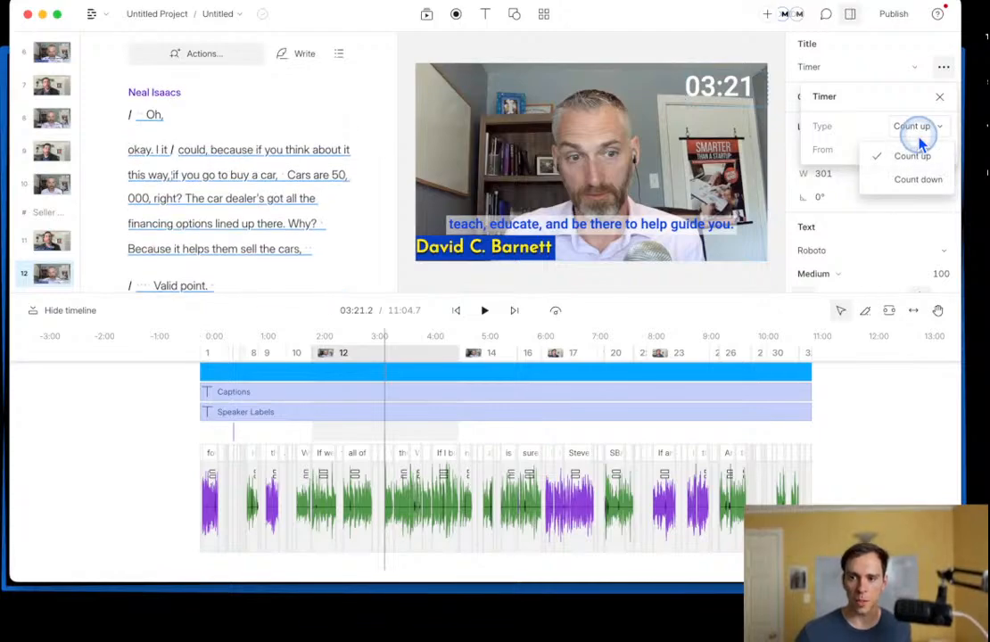
click(924, 182)
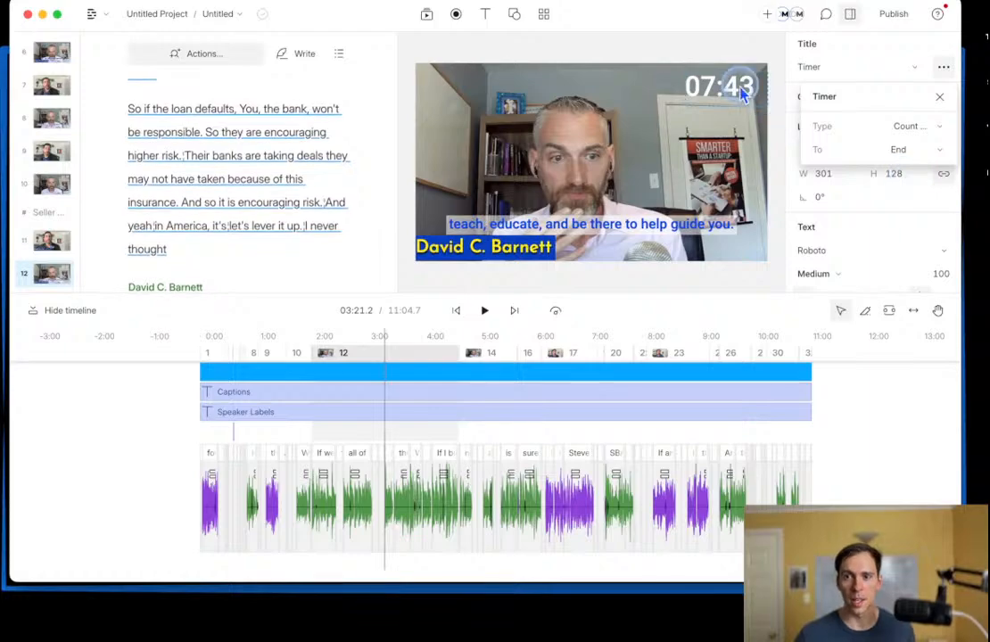
click(940, 96)
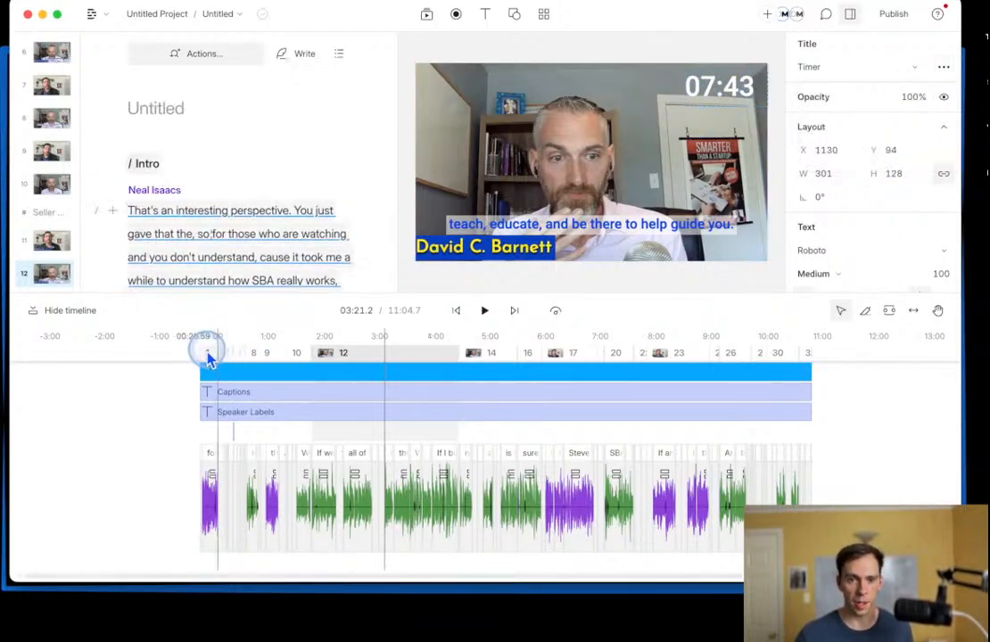
Step: Check the countdown timer from the start of the video through the middle scenes to scene 32
click(206, 346)
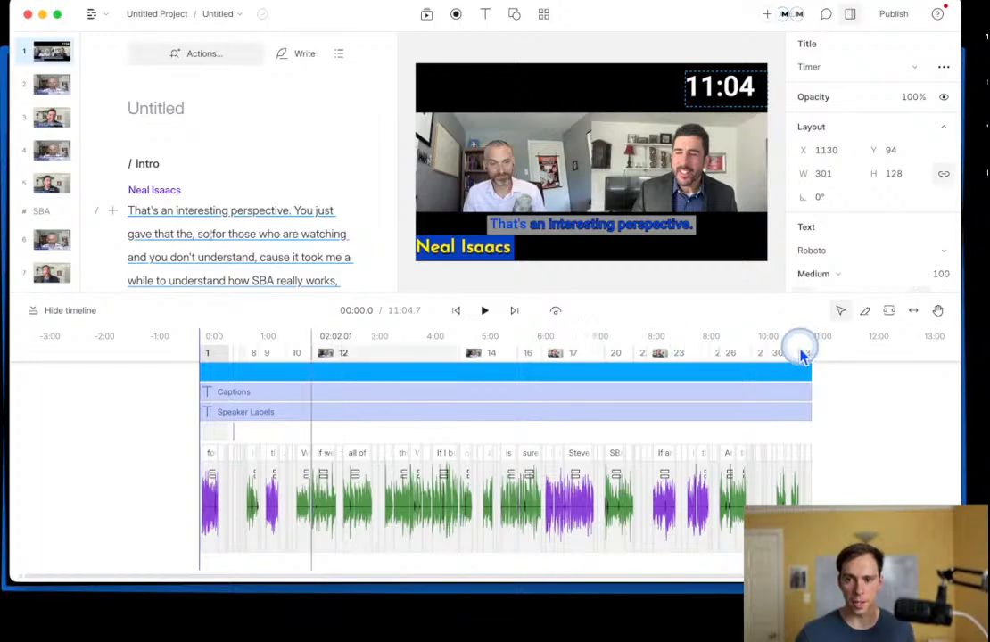
click(391, 348)
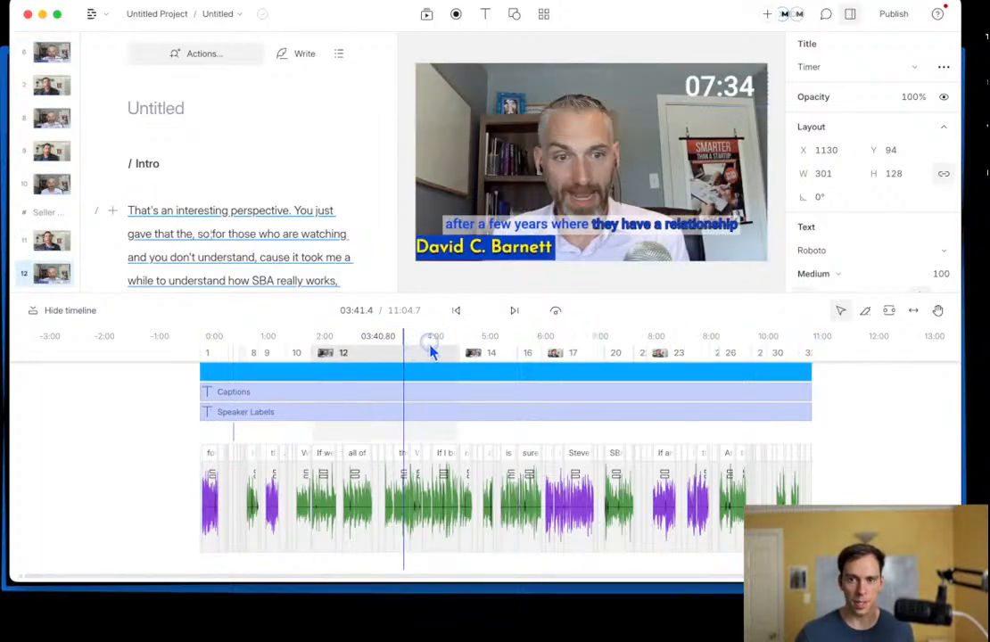
click(628, 359)
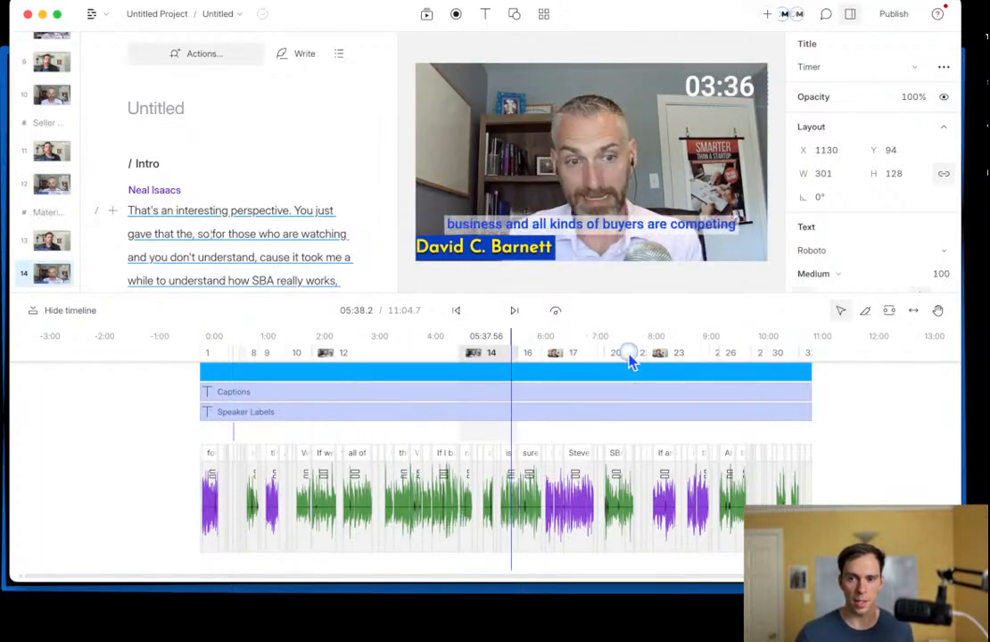
click(805, 355)
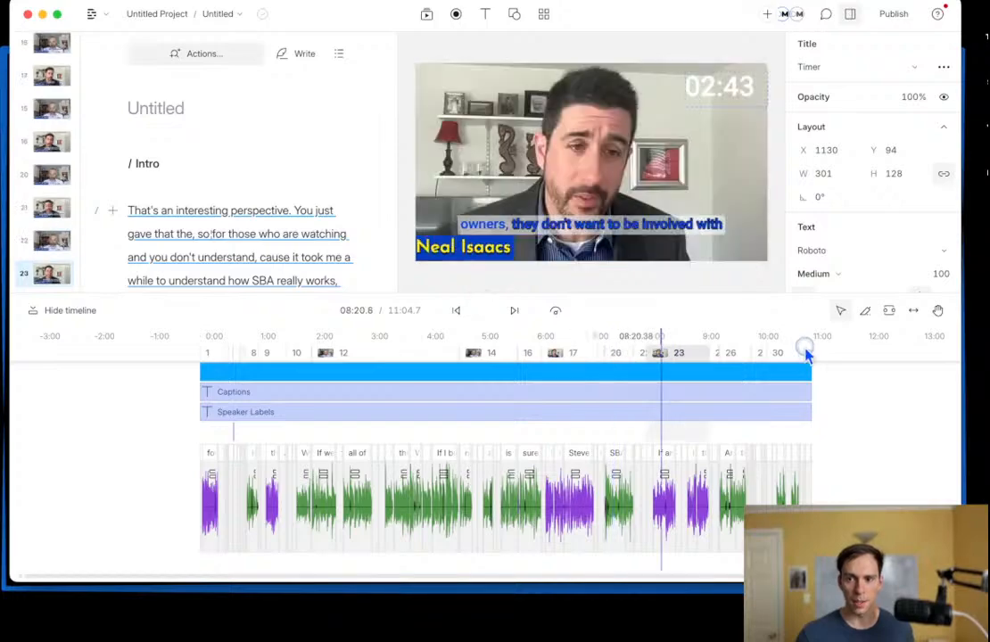
Step: Set the timer to count down to the next marker
click(945, 66)
click(901, 151)
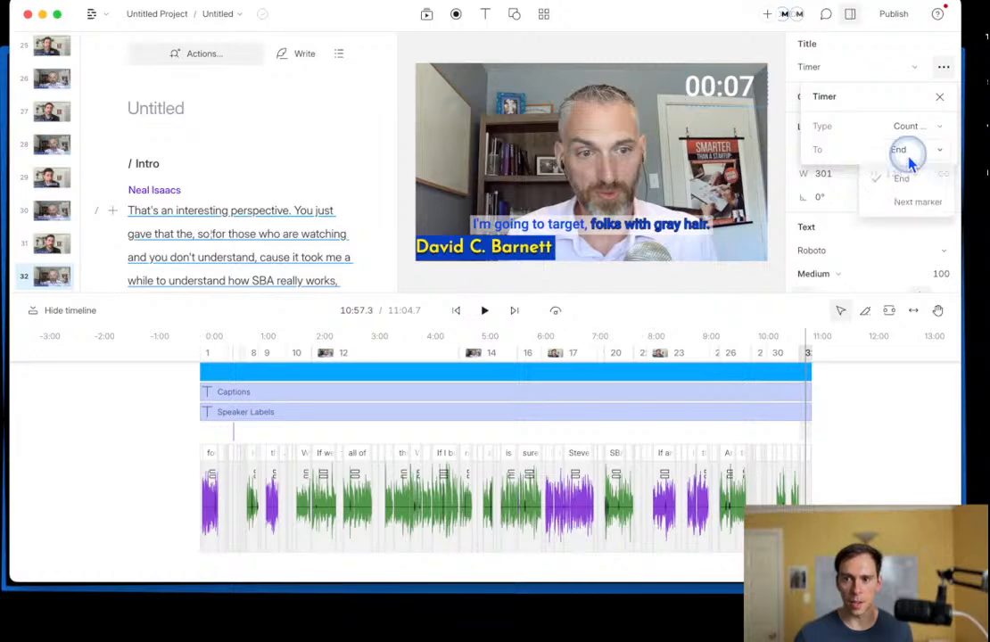
click(894, 182)
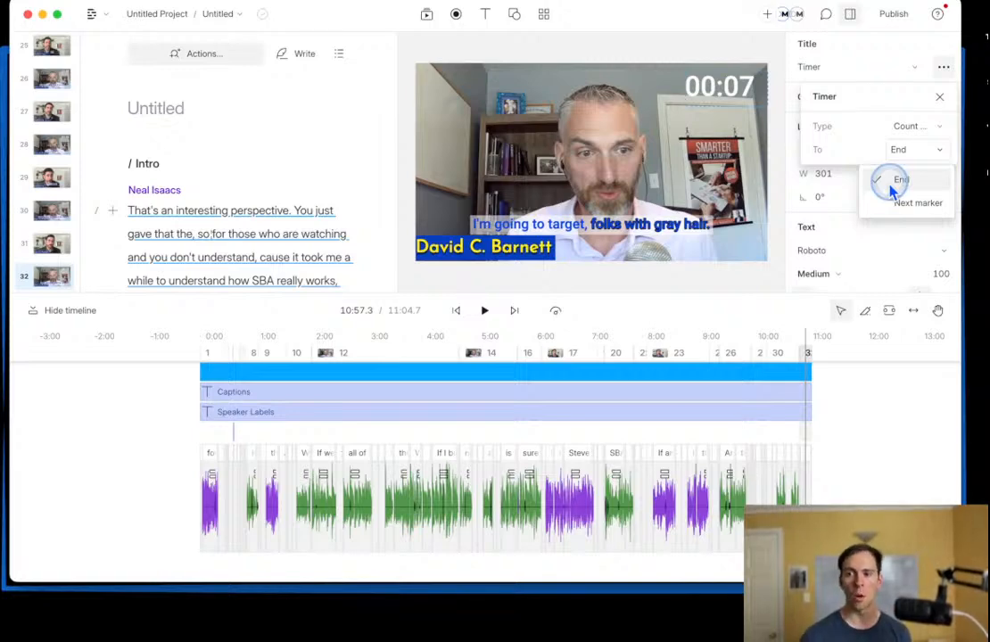
click(900, 202)
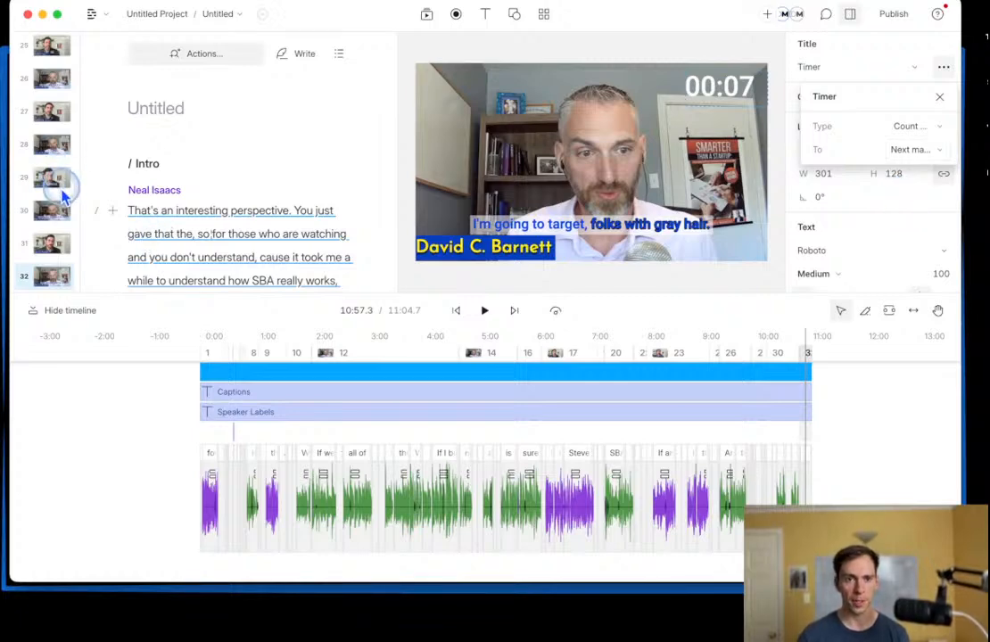
Step: Check the countdown from the Intro marker through scene 1 and into scene 2
click(145, 164)
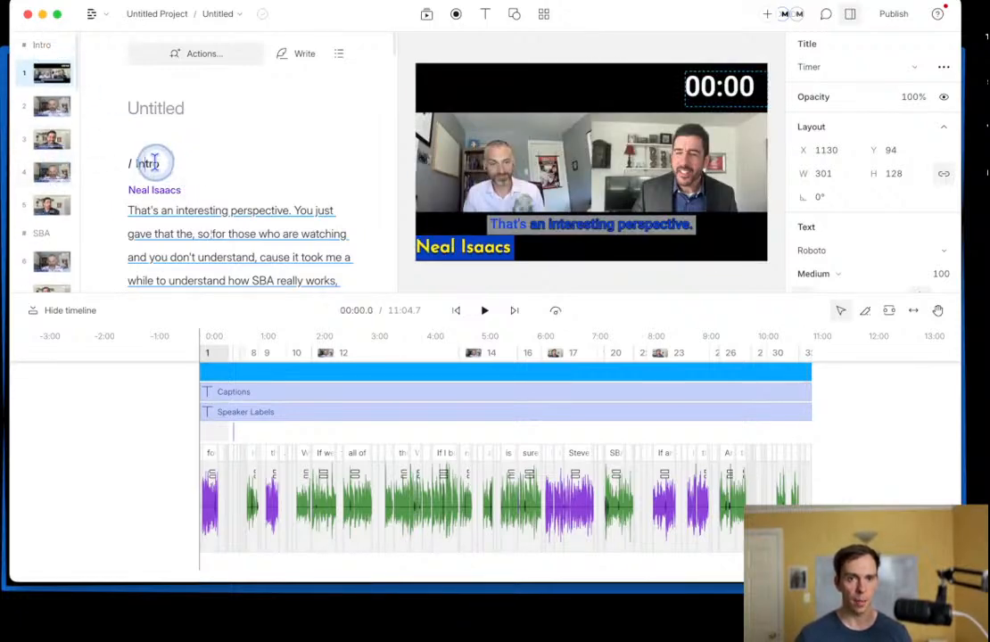
click(221, 376)
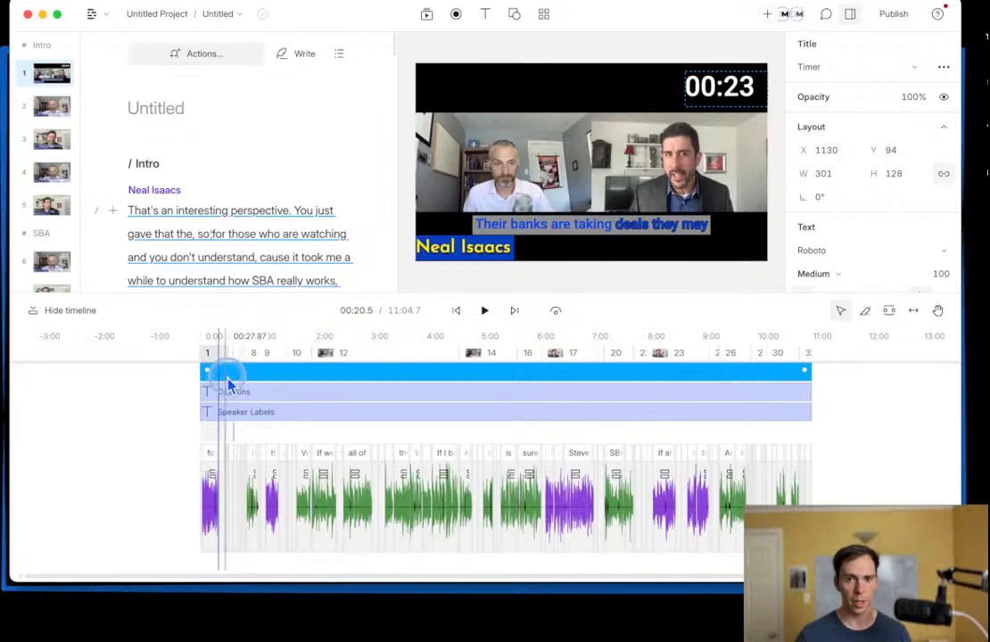
scroll(213, 375, up, 10)
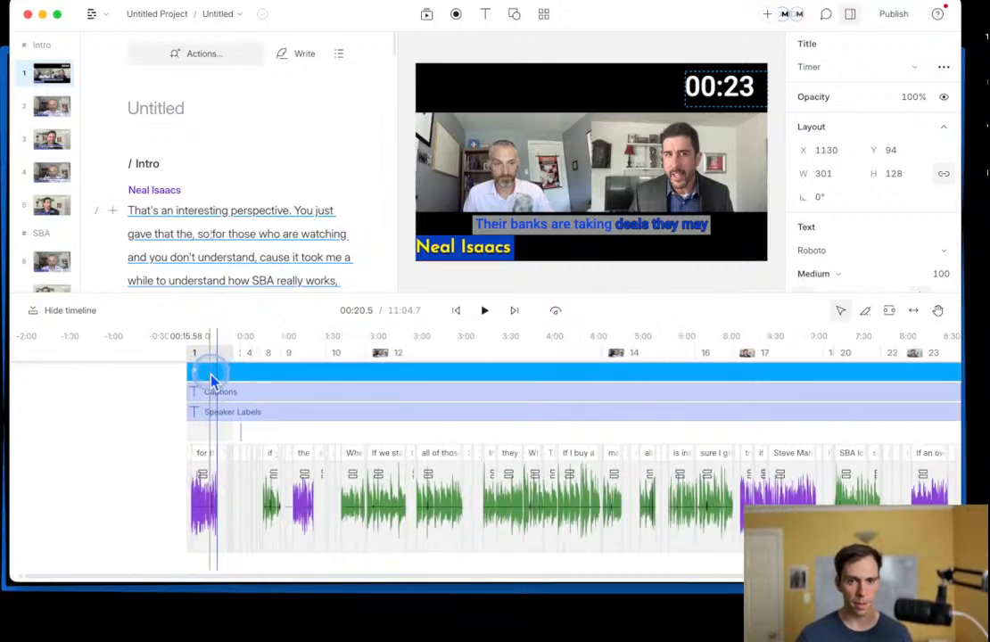
scroll(211, 374, left, 1)
scroll(212, 379, left, 5)
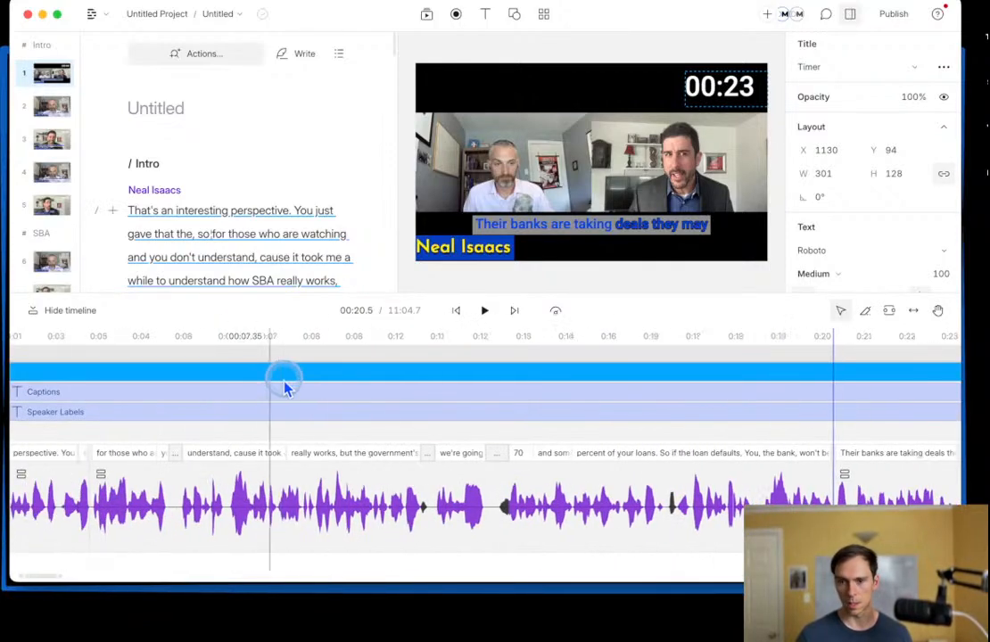
scroll(285, 387, down, 1)
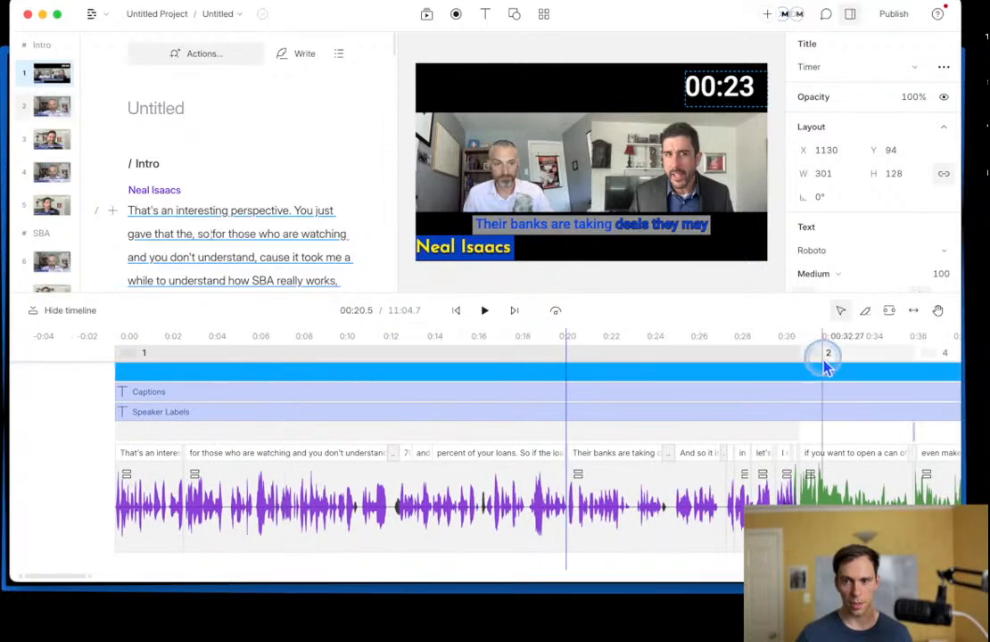
click(791, 354)
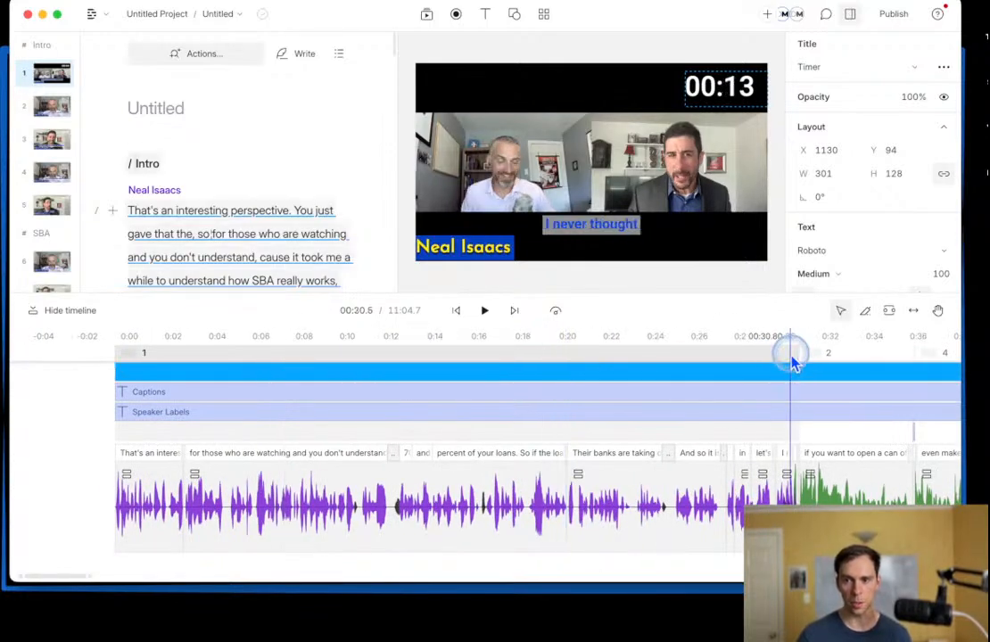
click(125, 357)
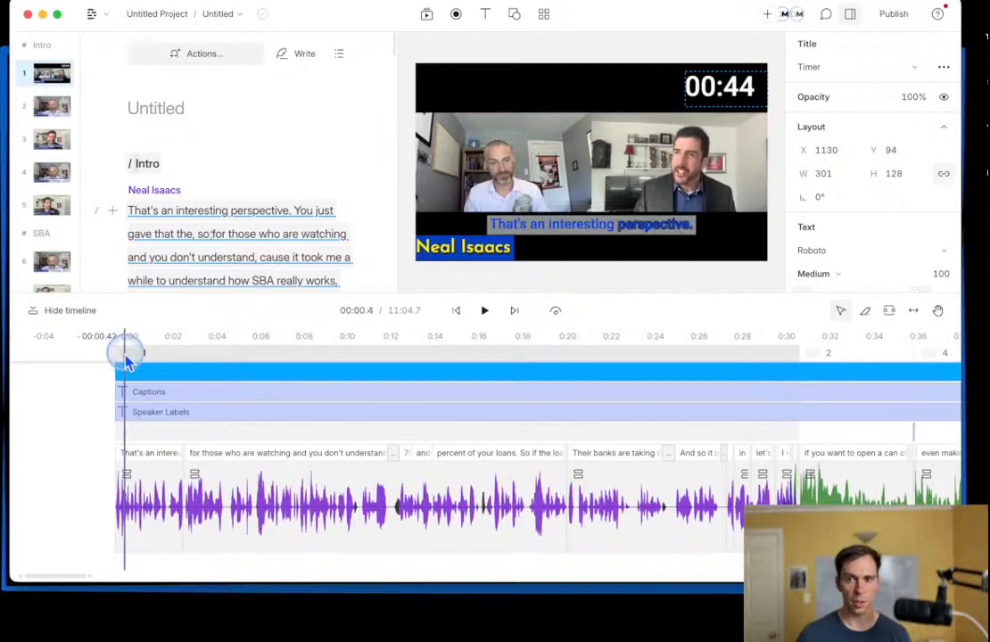
drag(126, 360, 489, 362)
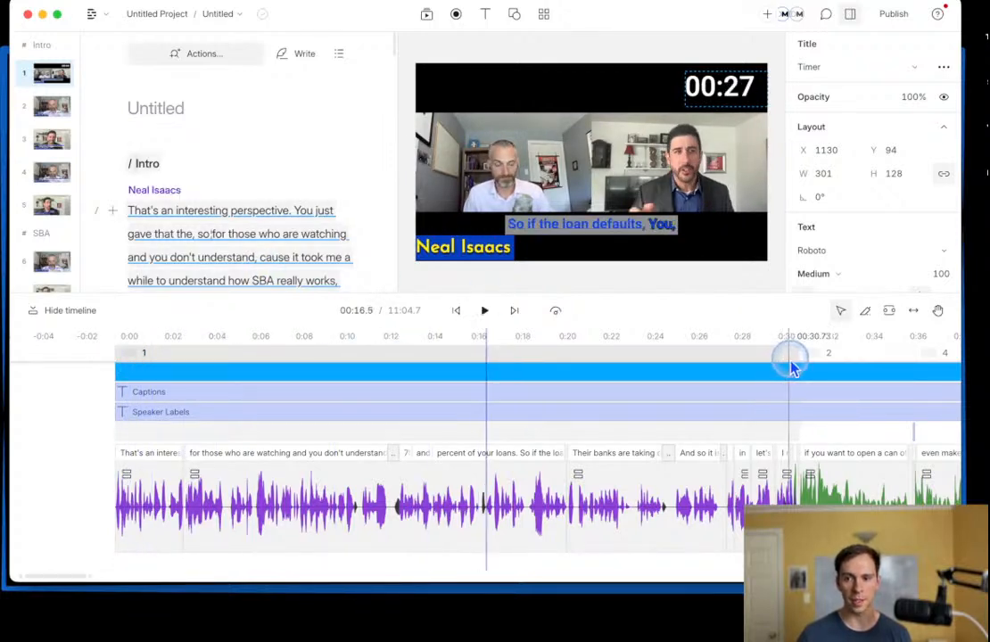
click(906, 376)
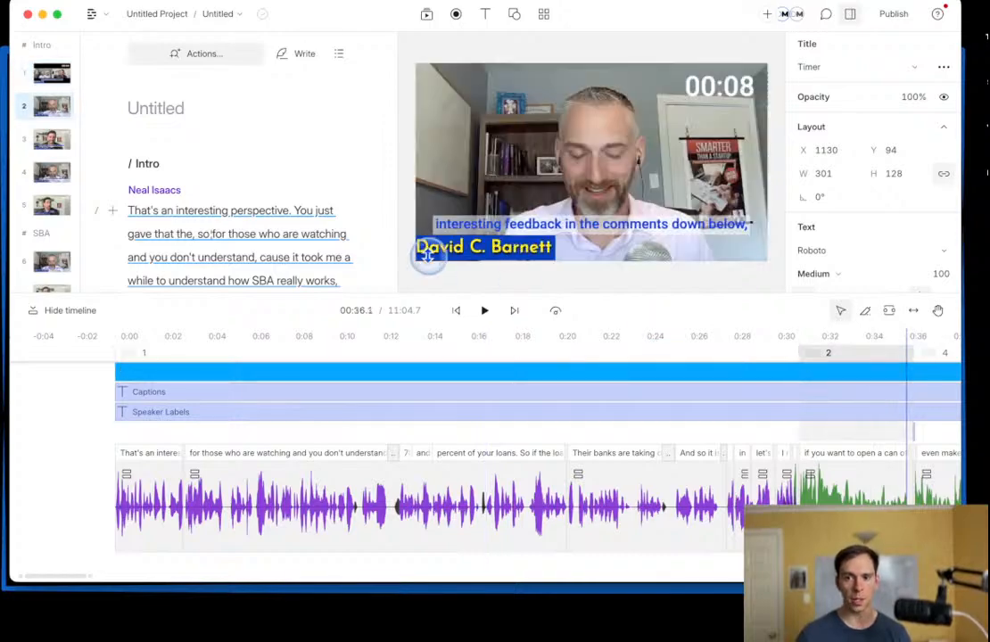
Step: Check the timer at the SBA marker and compare it with the start of scene 1
click(42, 234)
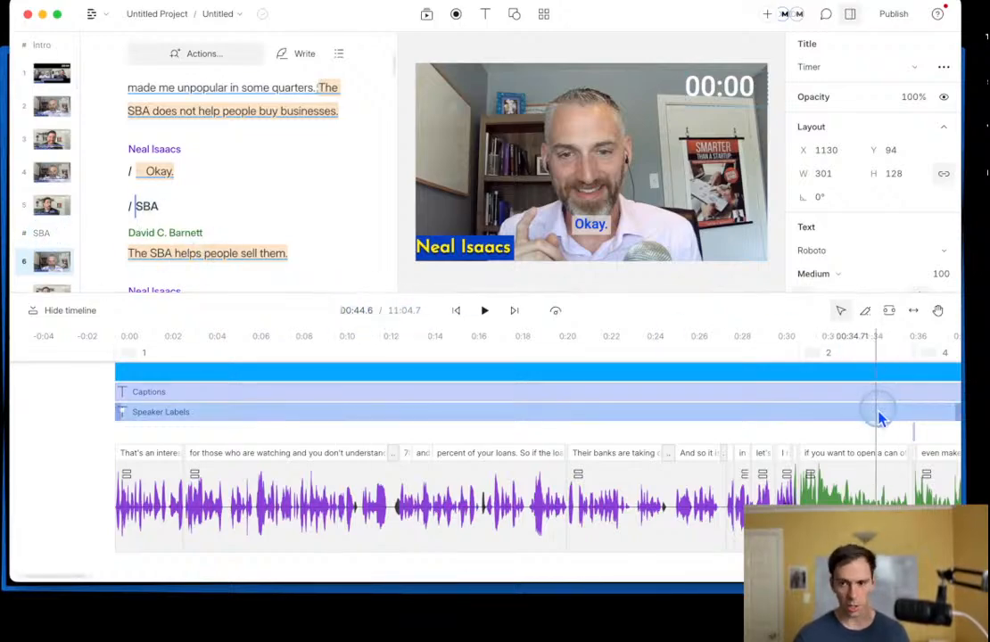
scroll(837, 430, down, 2)
scroll(835, 429, right, 2)
scroll(587, 424, up, 1)
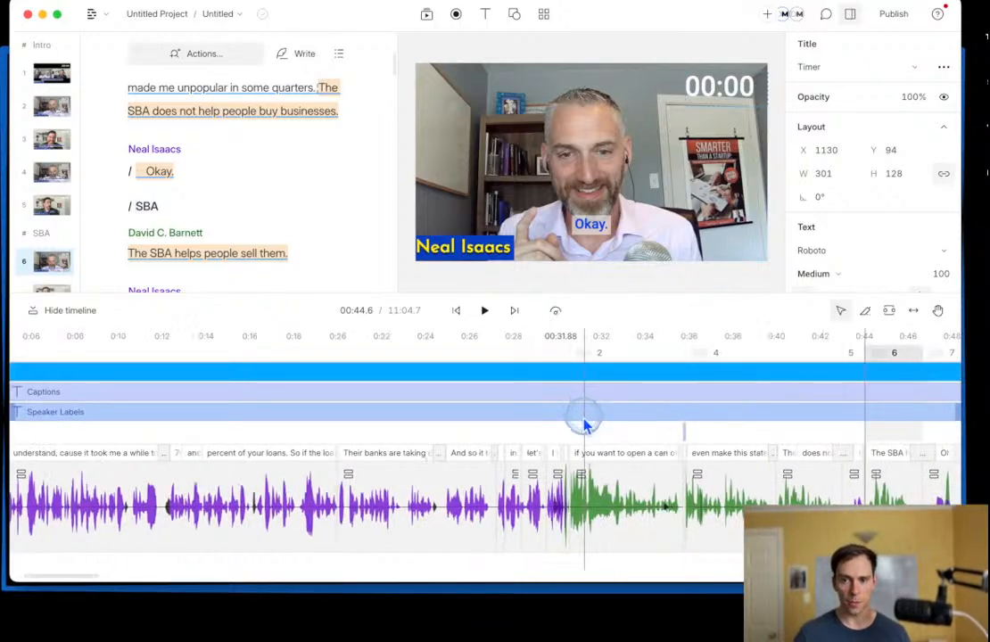
scroll(585, 424, down, 4)
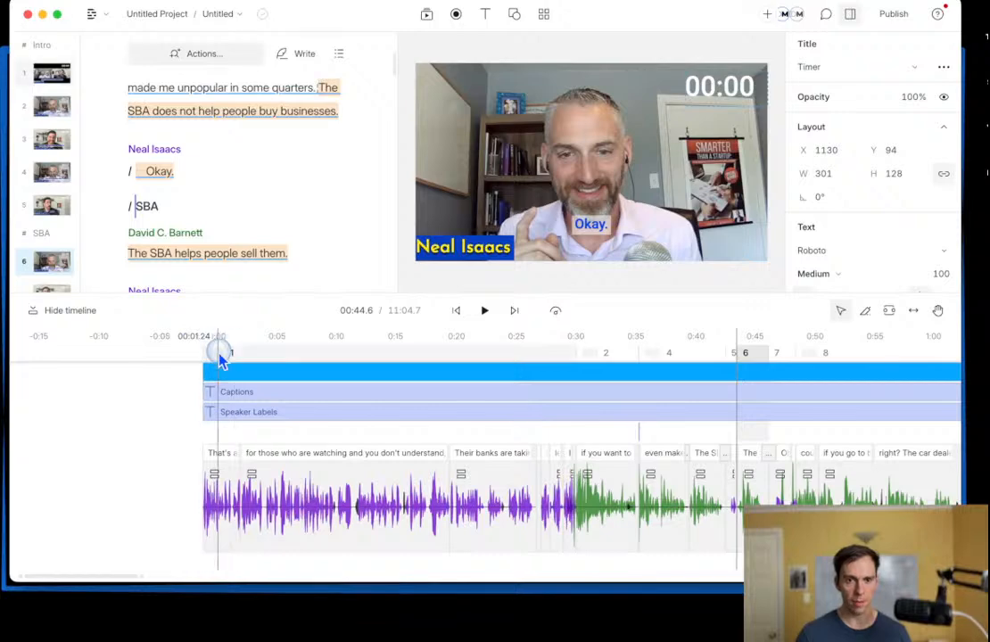
click(212, 359)
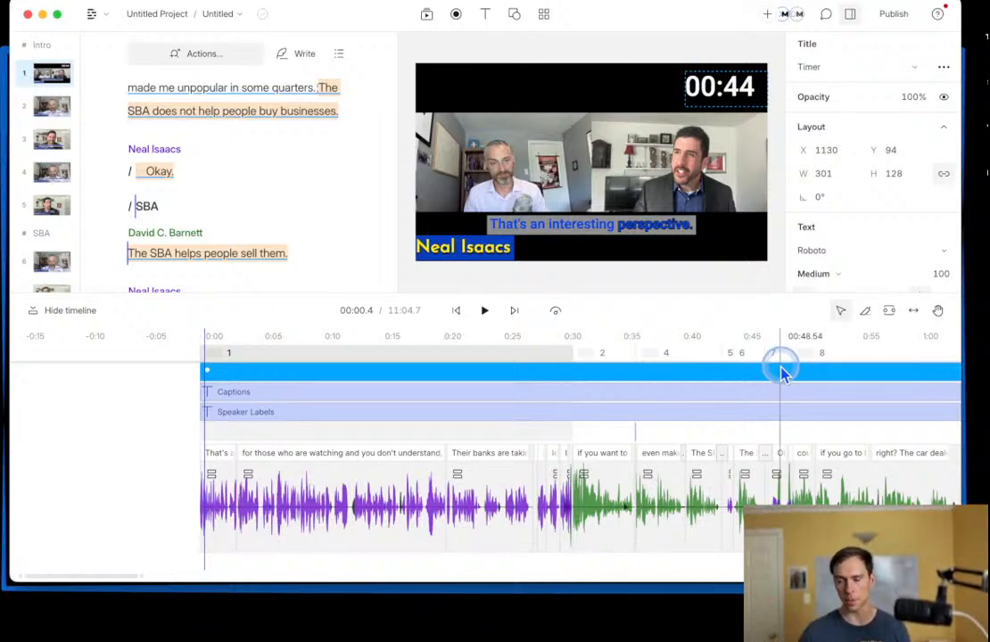
Step: Go to the Seller Financing marker and check the timer there
scroll(64, 232, down, 3)
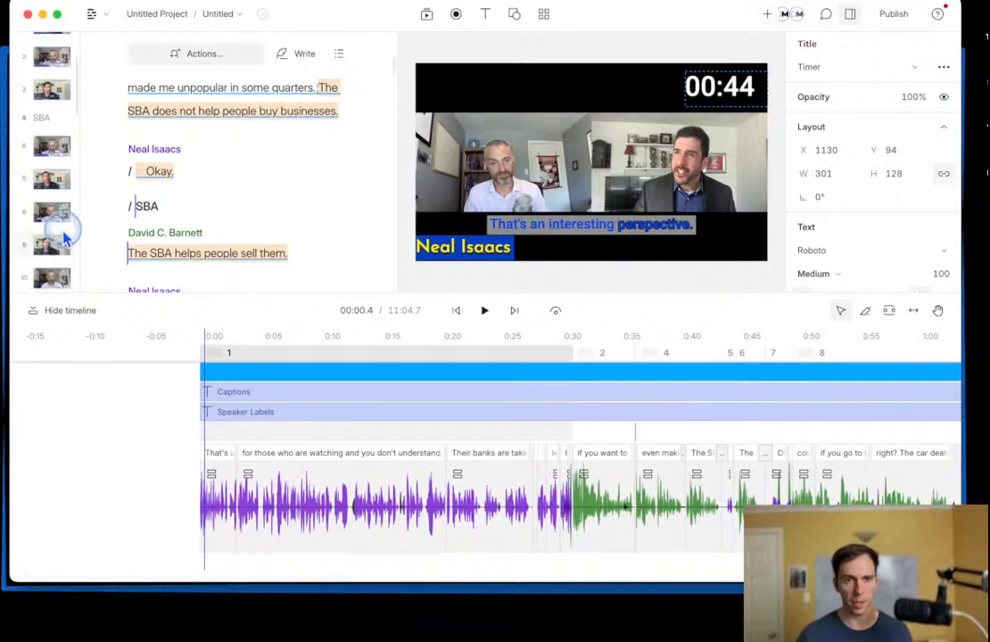
scroll(58, 206, down, 2)
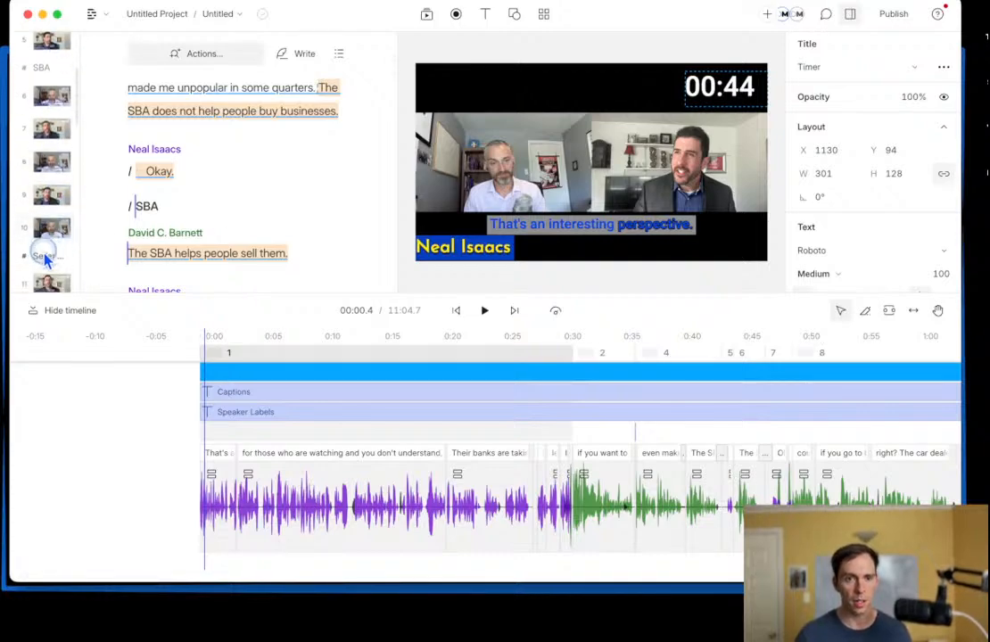
click(49, 257)
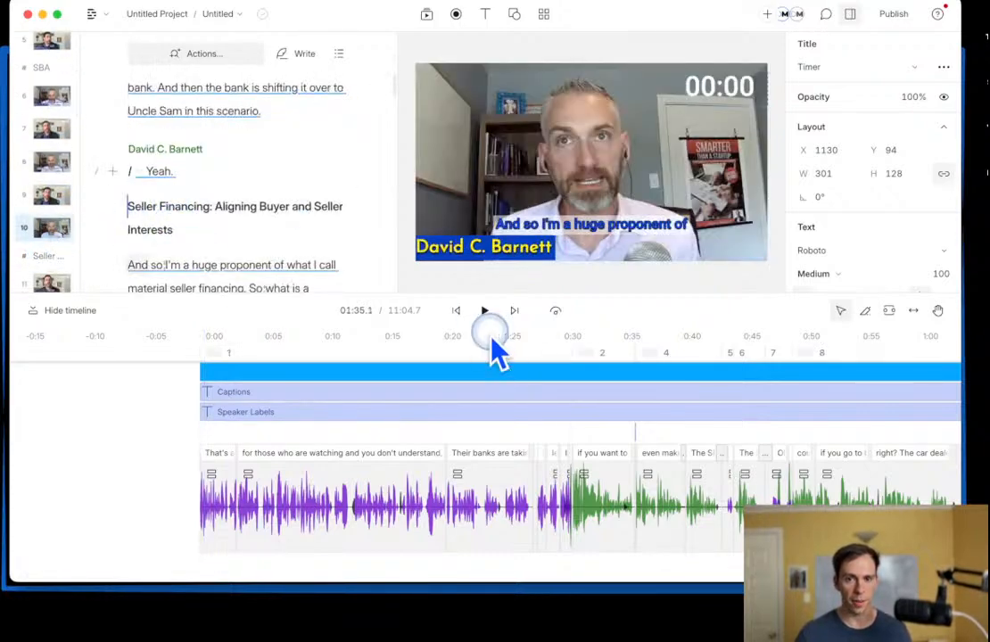
Step: Check the countdown timer at several points within the SBA section
click(692, 436)
drag(717, 431, 810, 437)
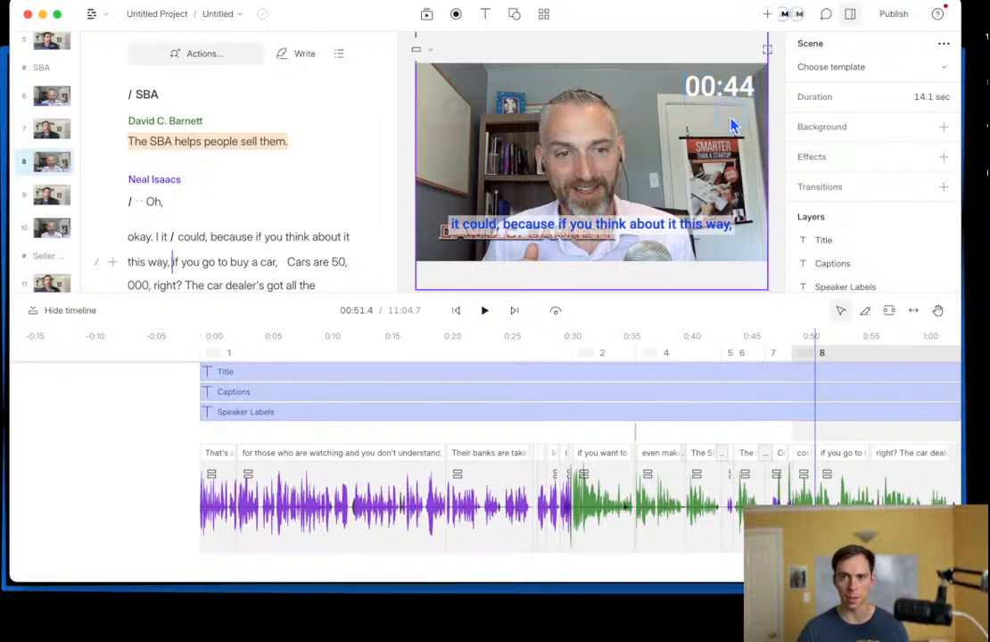
scroll(830, 457, right, 3)
scroll(803, 458, right, 3)
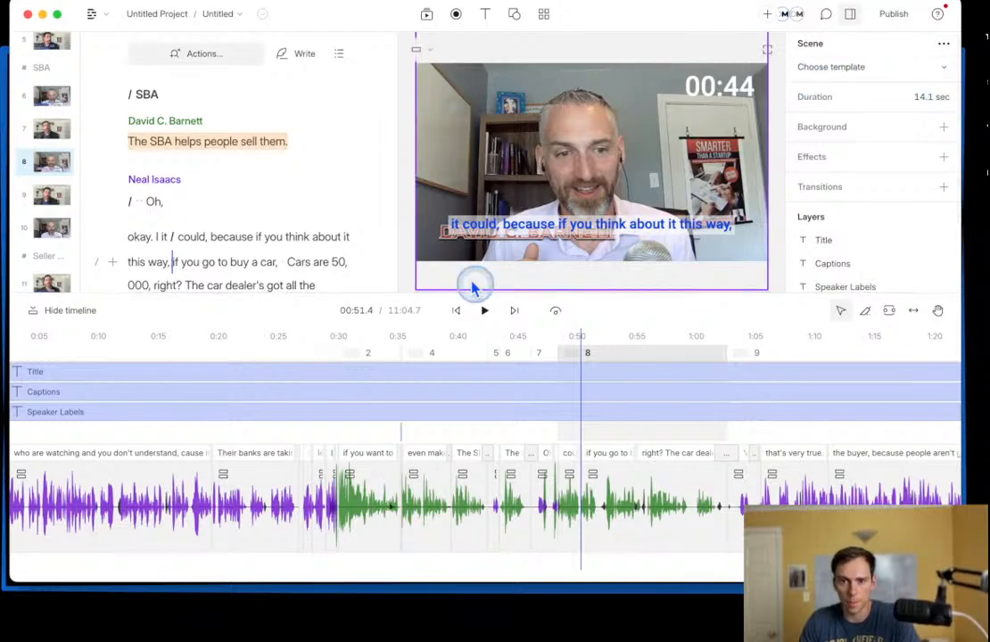
click(615, 373)
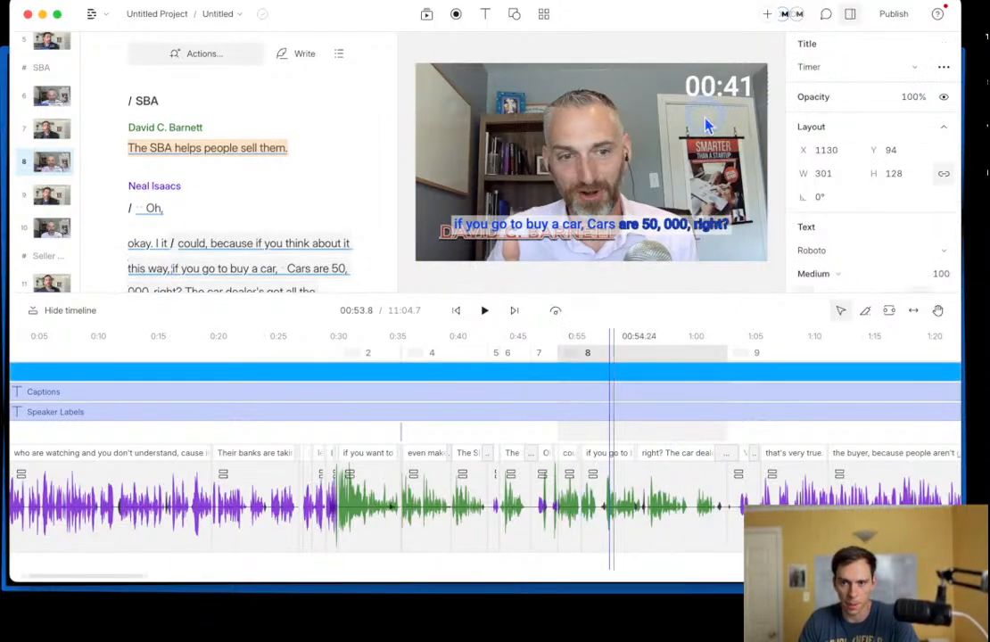
Step: Add a subtitle in the upper-left corner of the scene 1 video, about 448 wide, and set it to display the marker name
click(485, 15)
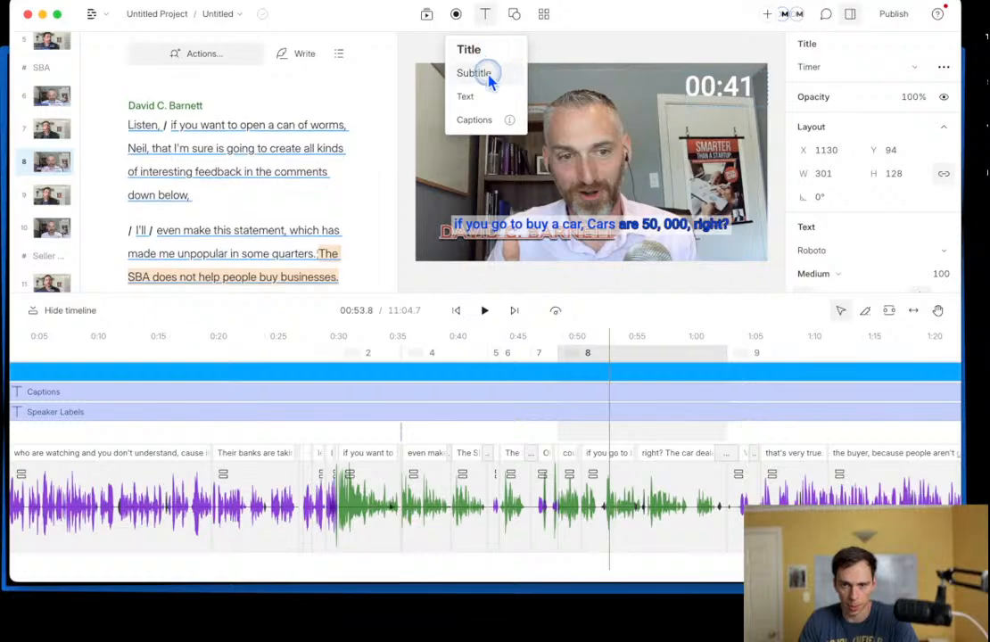
drag(570, 152, 486, 89)
click(588, 89)
click(823, 71)
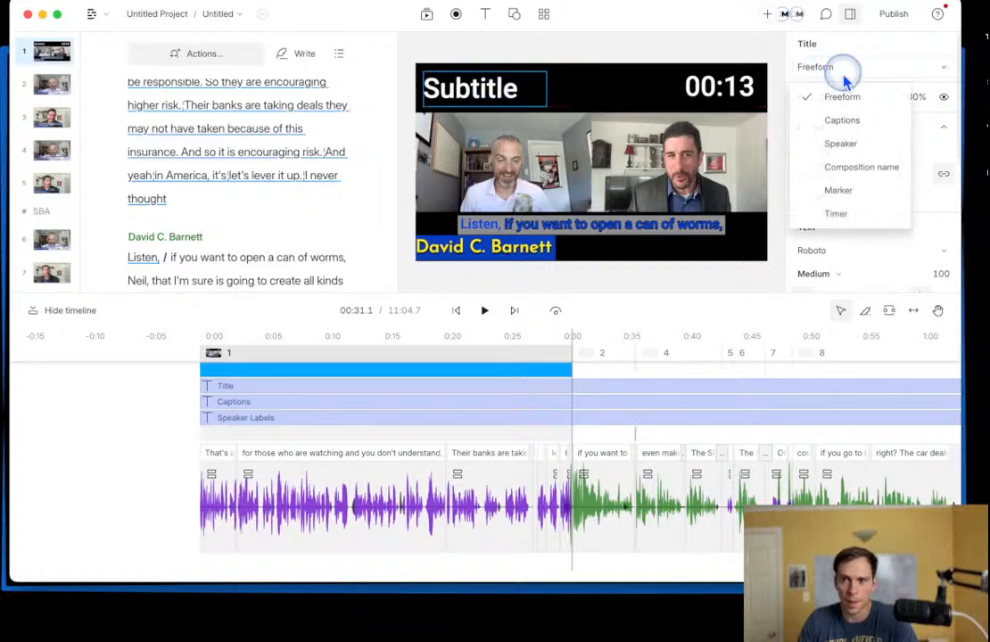
click(857, 191)
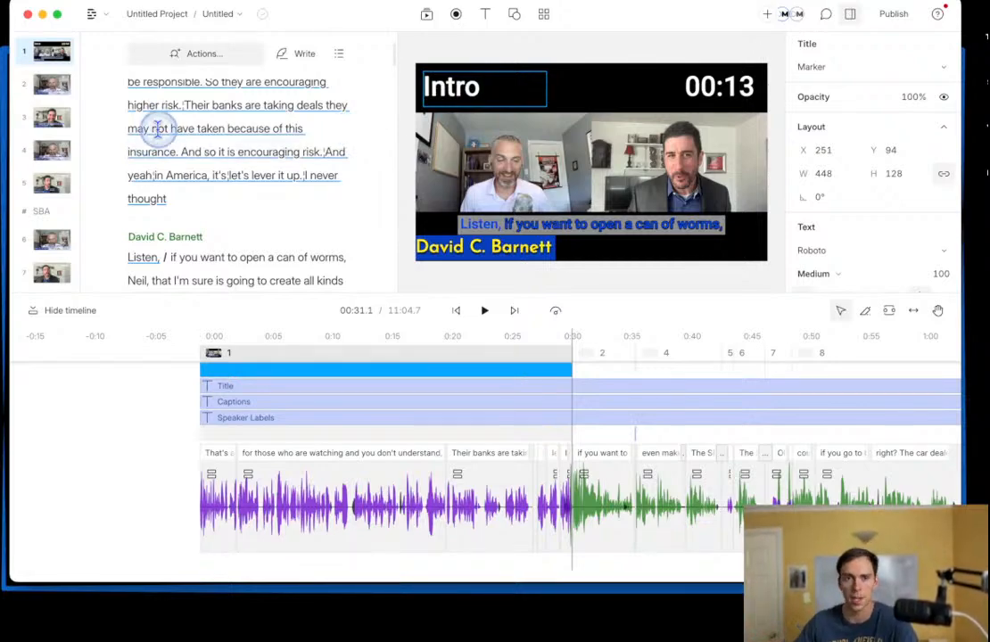
scroll(312, 192, up, 3)
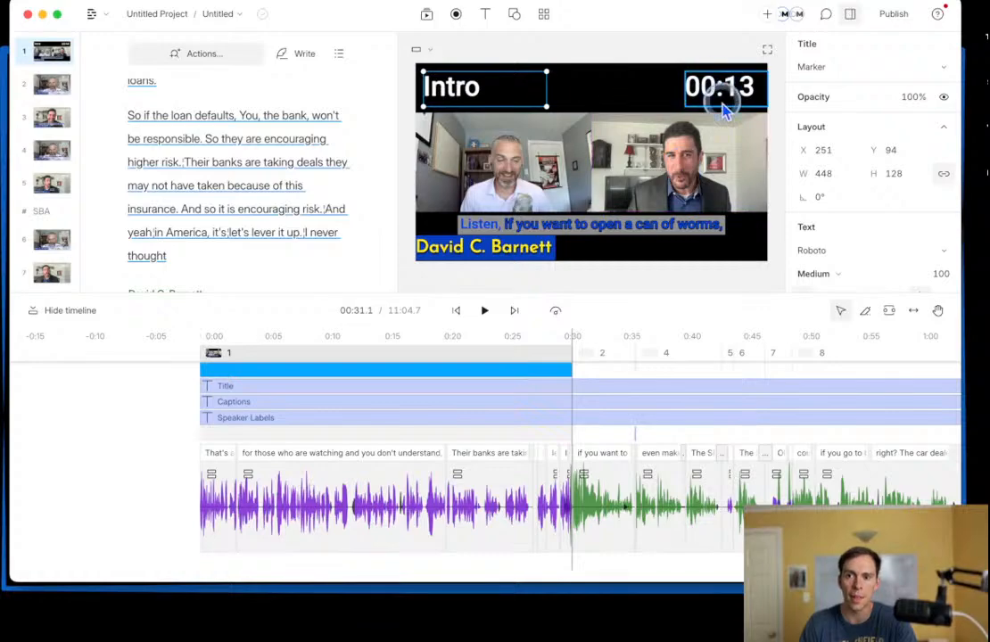
Step: Add a progress bar over the marker title and stretch it across the full frame width, 1280 by 128
click(515, 15)
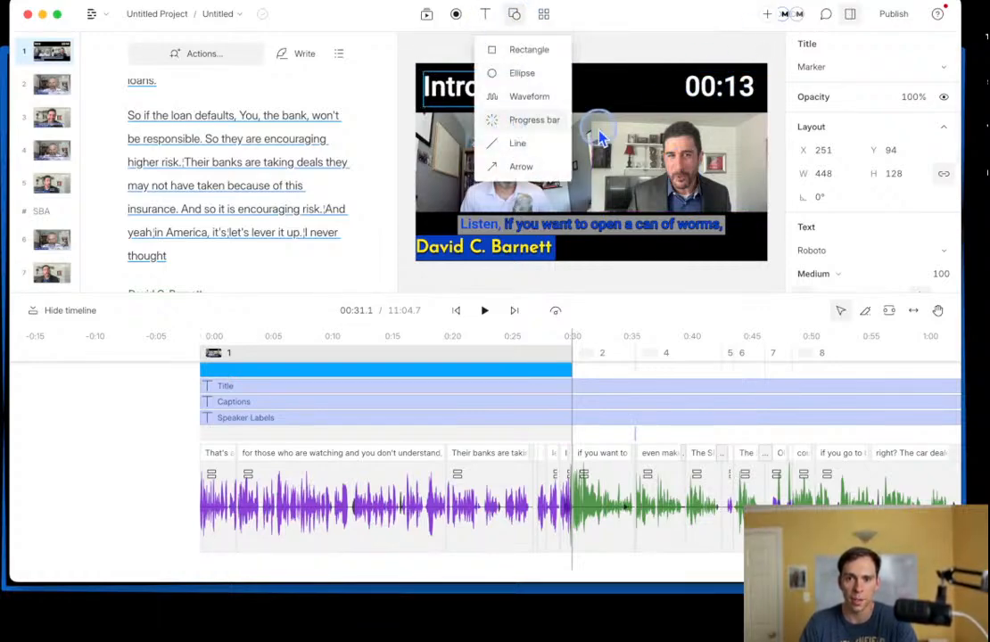
click(535, 120)
drag(589, 232, 471, 90)
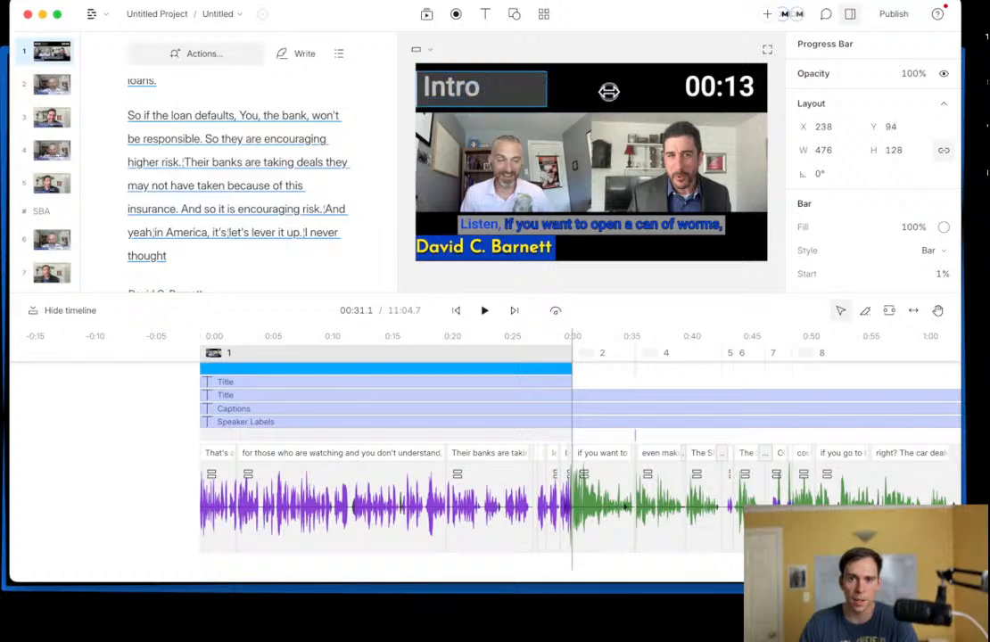
drag(608, 90, 744, 93)
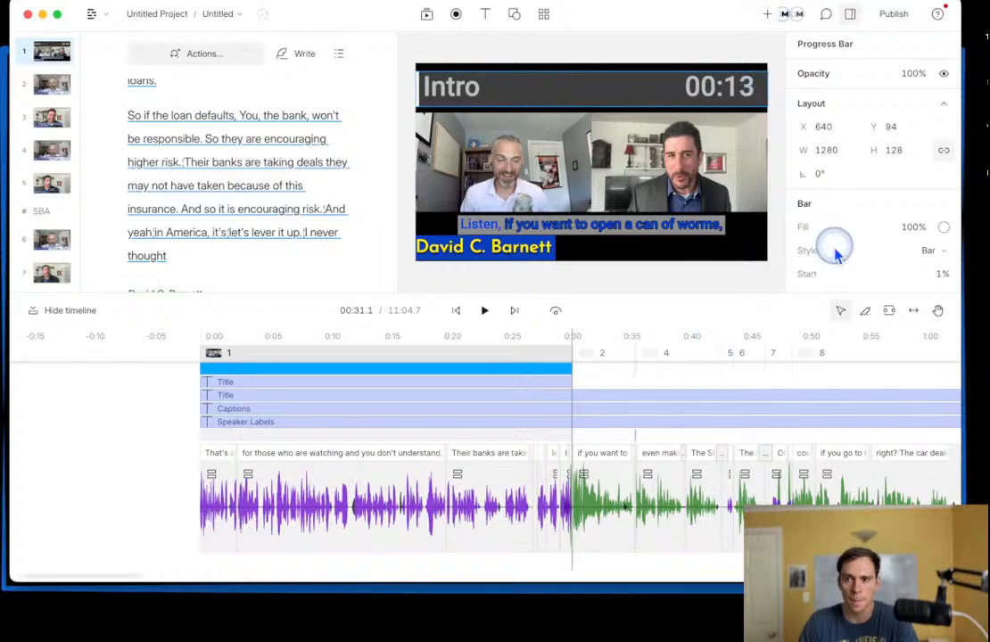
Step: Set the progress bar's end value to 100%
scroll(896, 261, down, 1)
drag(352, 354, 322, 353)
scroll(883, 273, down, 2)
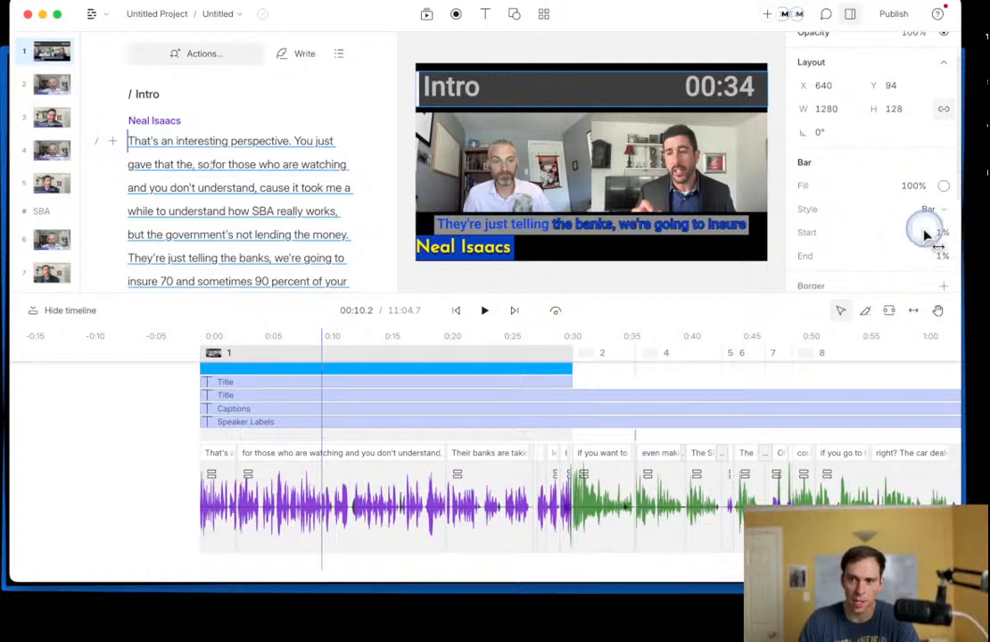
click(884, 253)
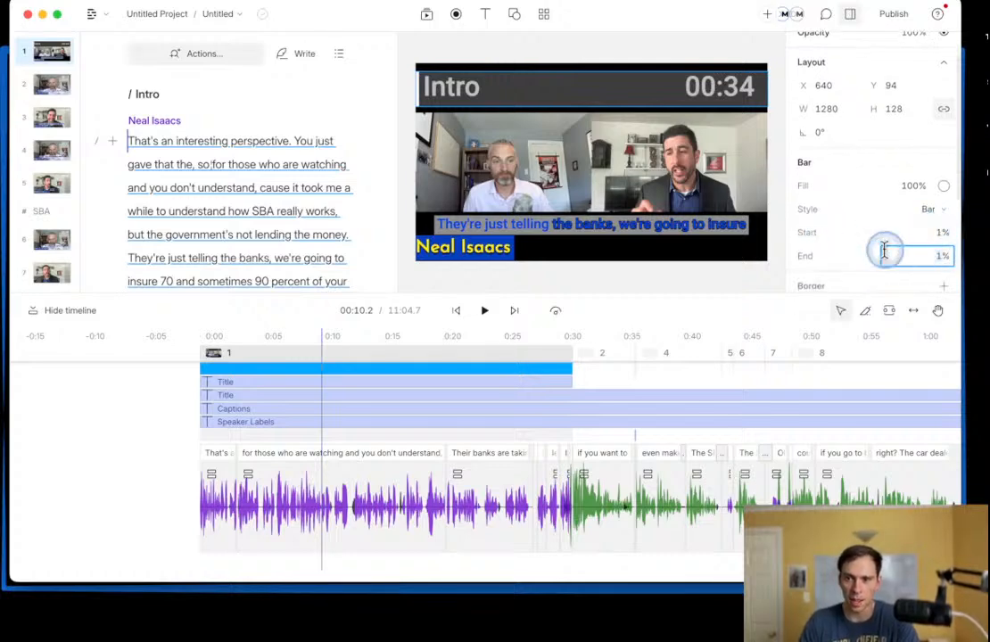
click(940, 233)
click(936, 255)
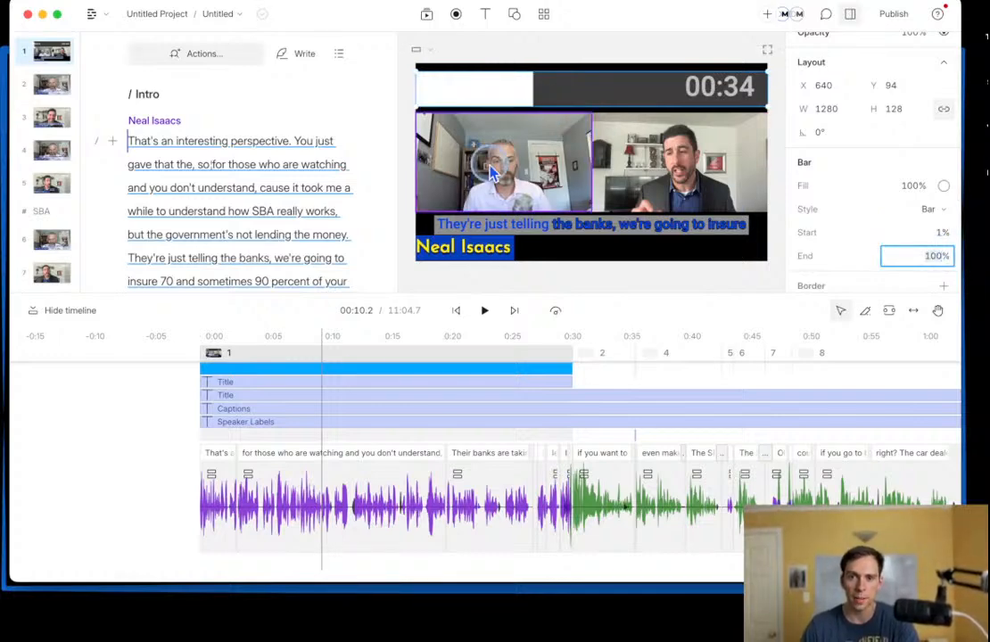
Step: Set the progress bar's fill opacity to 50%
click(306, 357)
drag(306, 357, 411, 356)
click(873, 198)
click(894, 255)
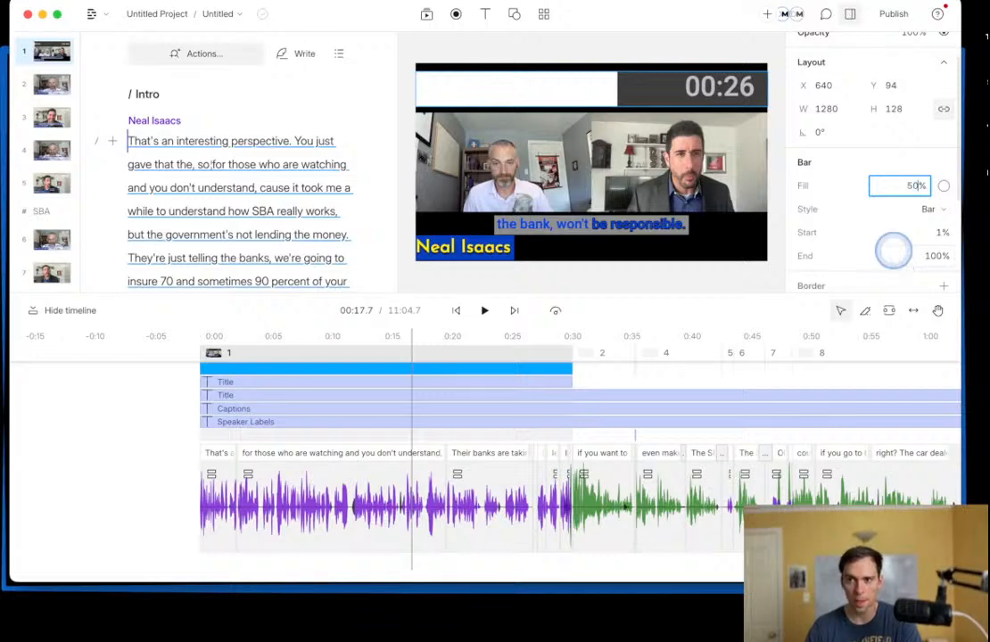
key(Return)
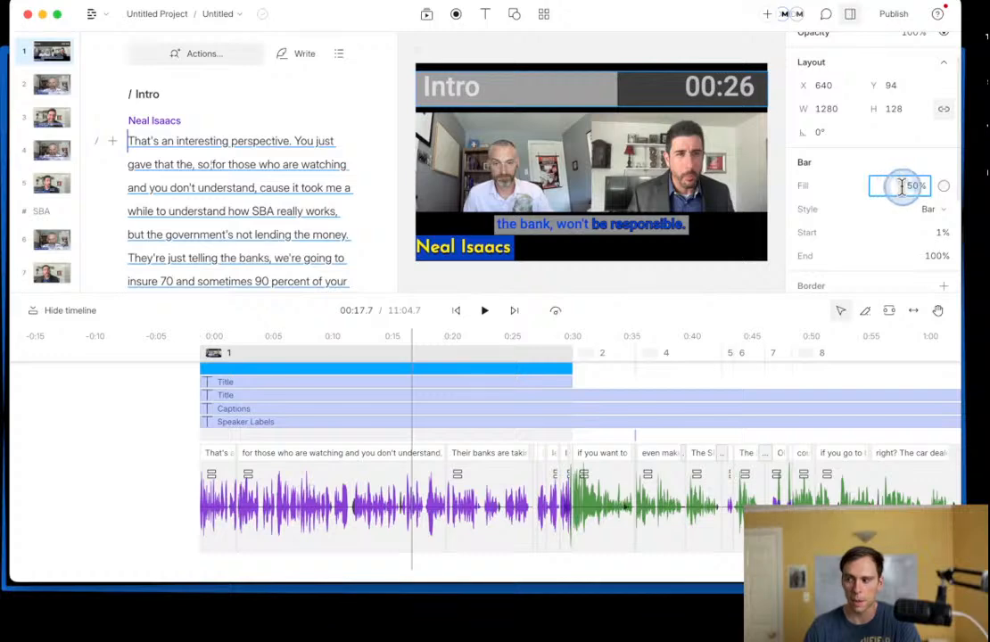
Step: Check the semi-transparent progress bar through scene 1 and the overlays in scene 2
click(361, 353)
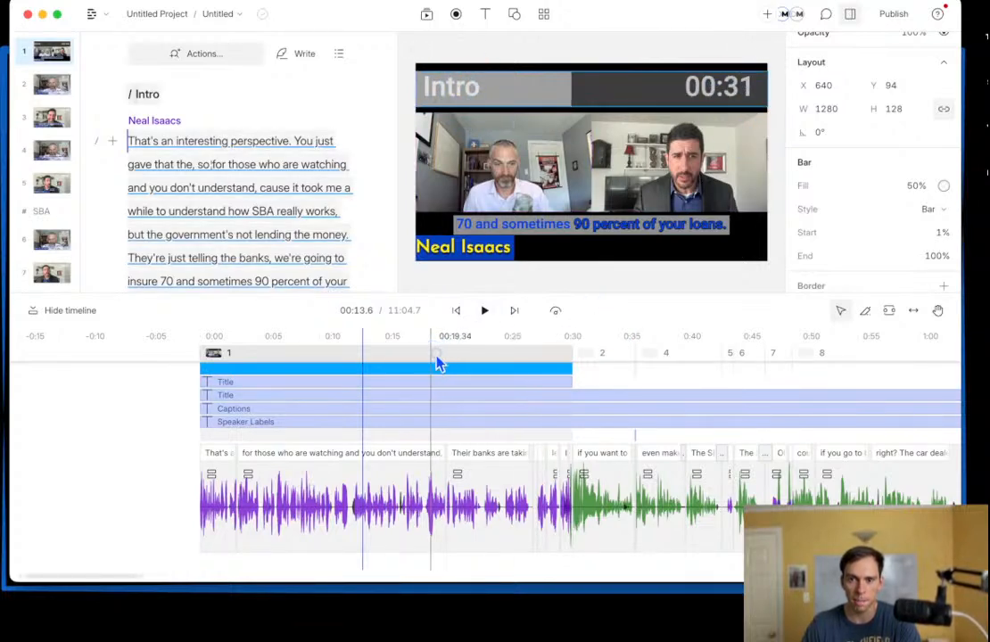
drag(438, 364, 536, 359)
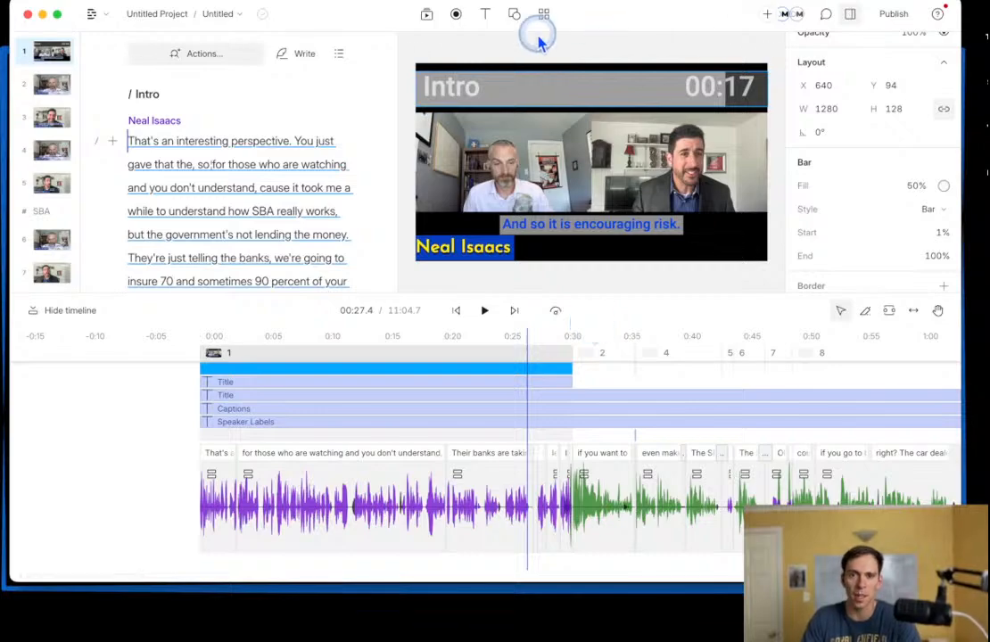
click(599, 378)
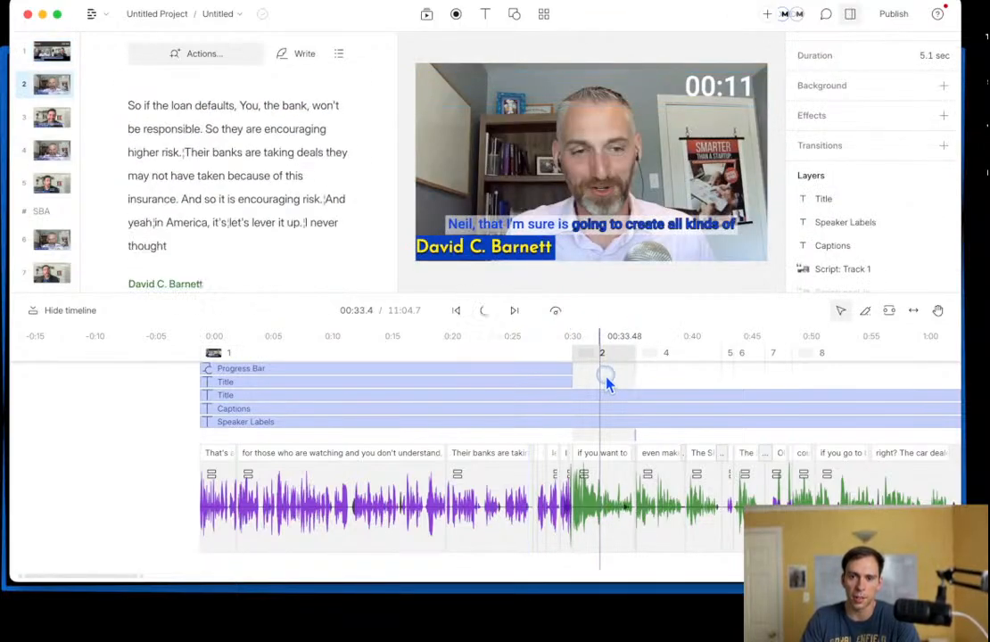
click(536, 382)
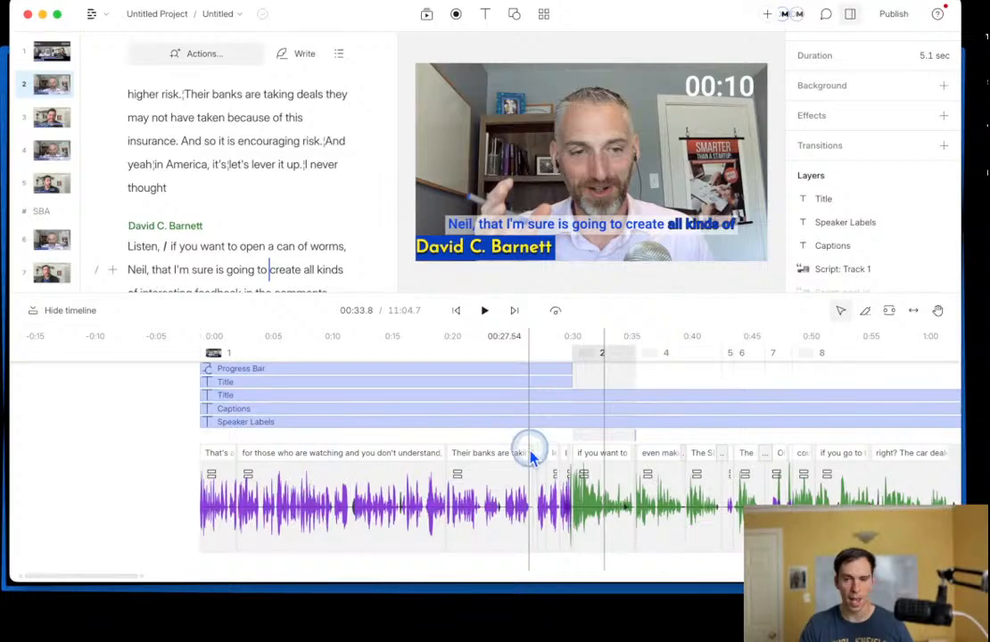
Step: Extend the progress bar layer from scene 1 to the end of the video
scroll(530, 444, down, 3)
scroll(546, 443, right, 5)
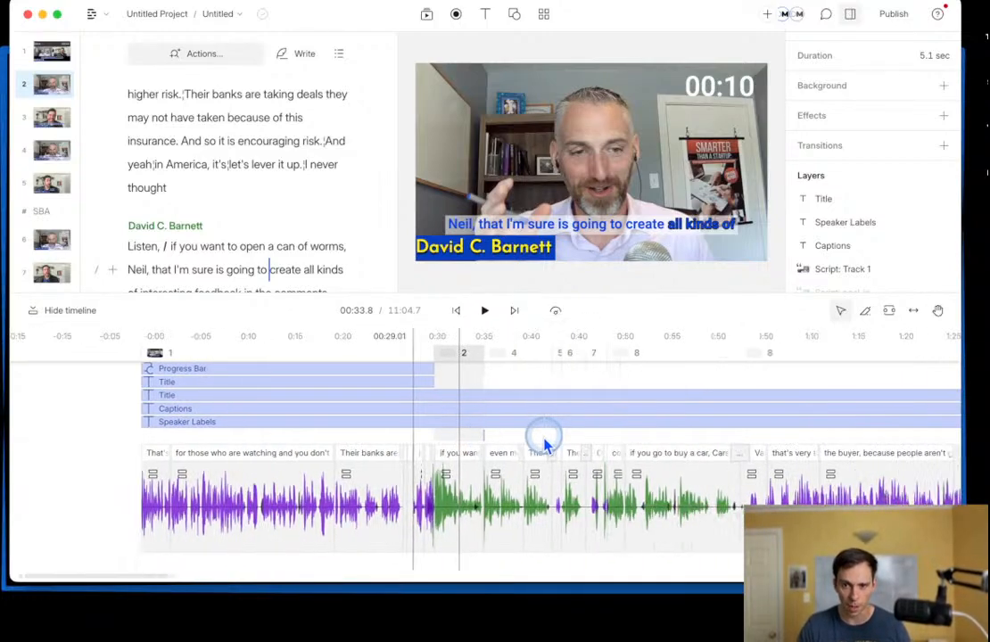
scroll(377, 432, down, 1)
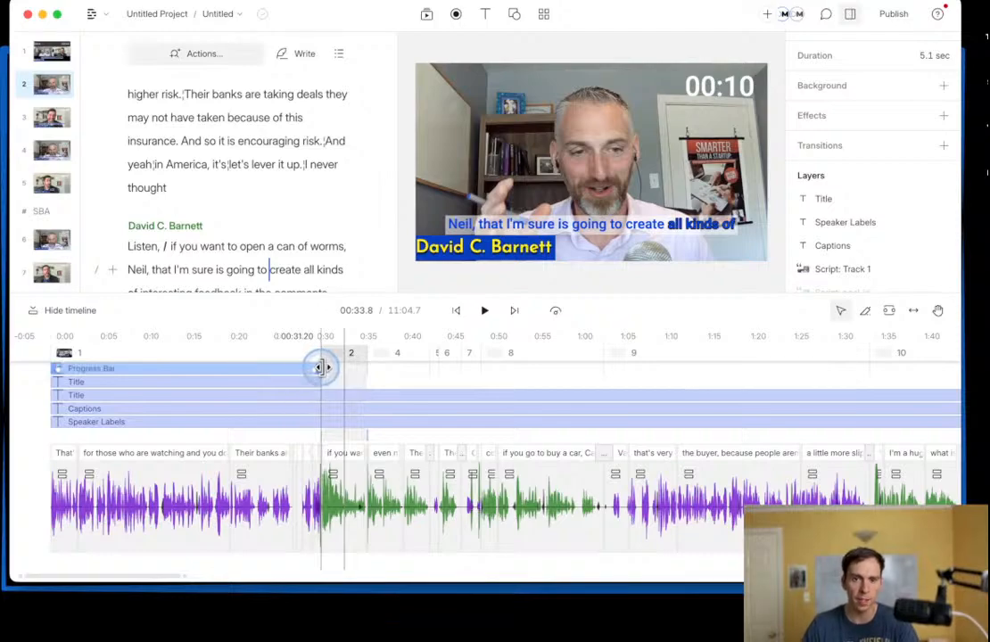
drag(323, 367, 961, 370)
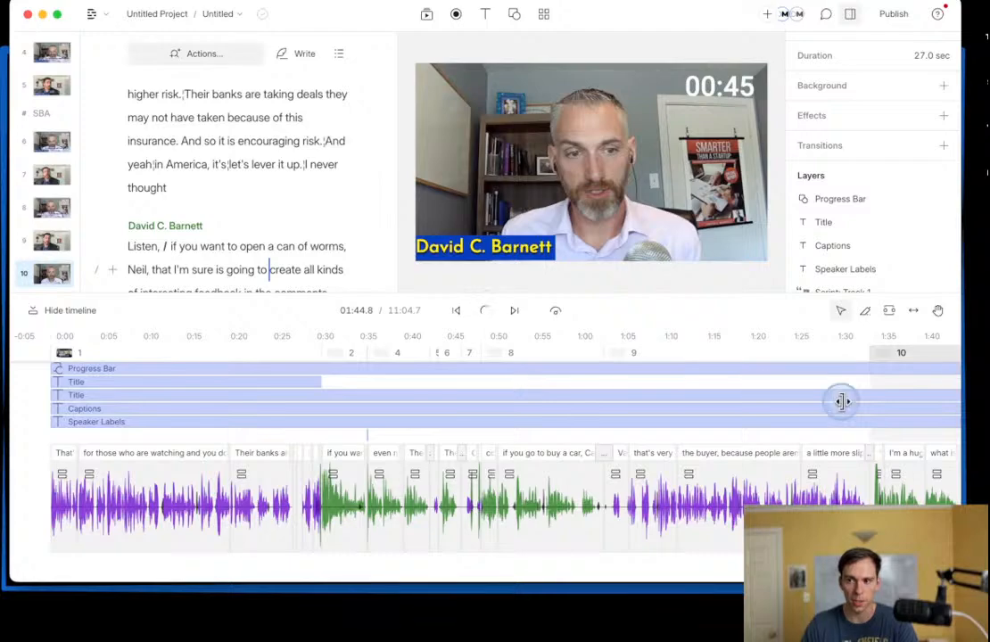
scroll(669, 459, down, 1)
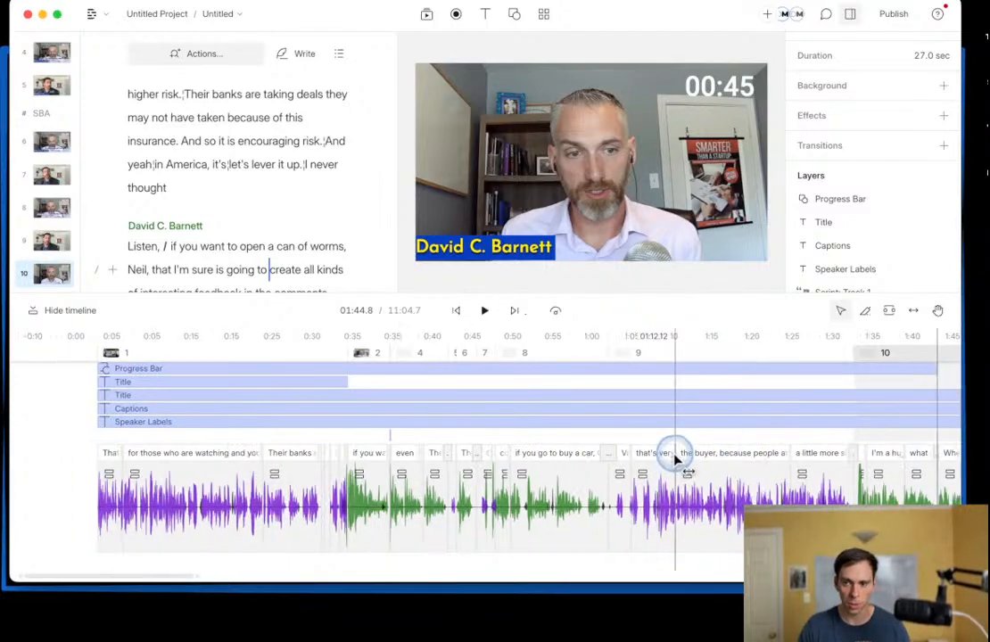
scroll(675, 458, down, 1)
scroll(675, 457, right, 5)
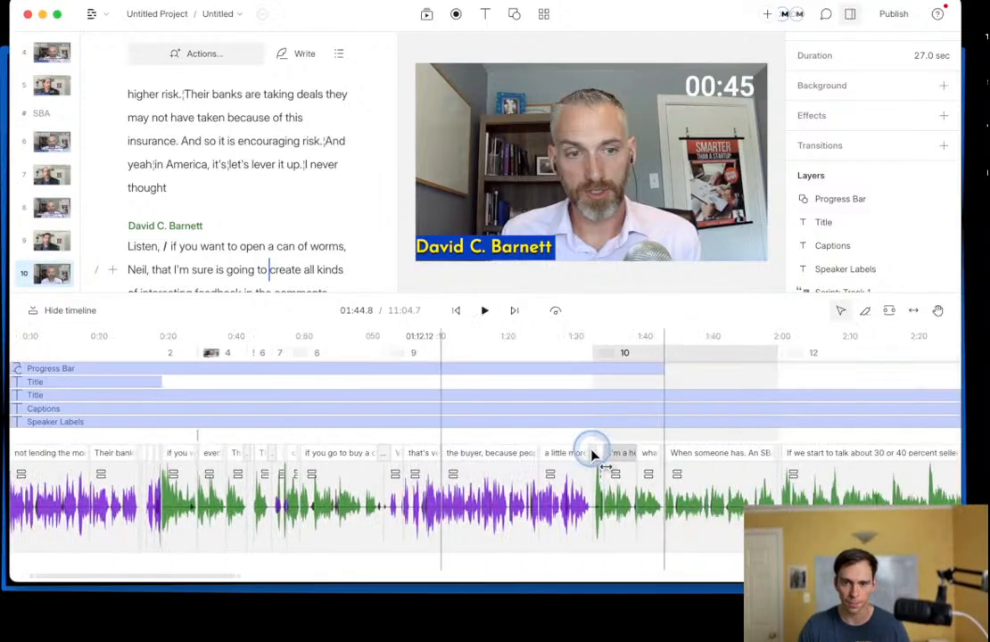
scroll(593, 456, down, 2)
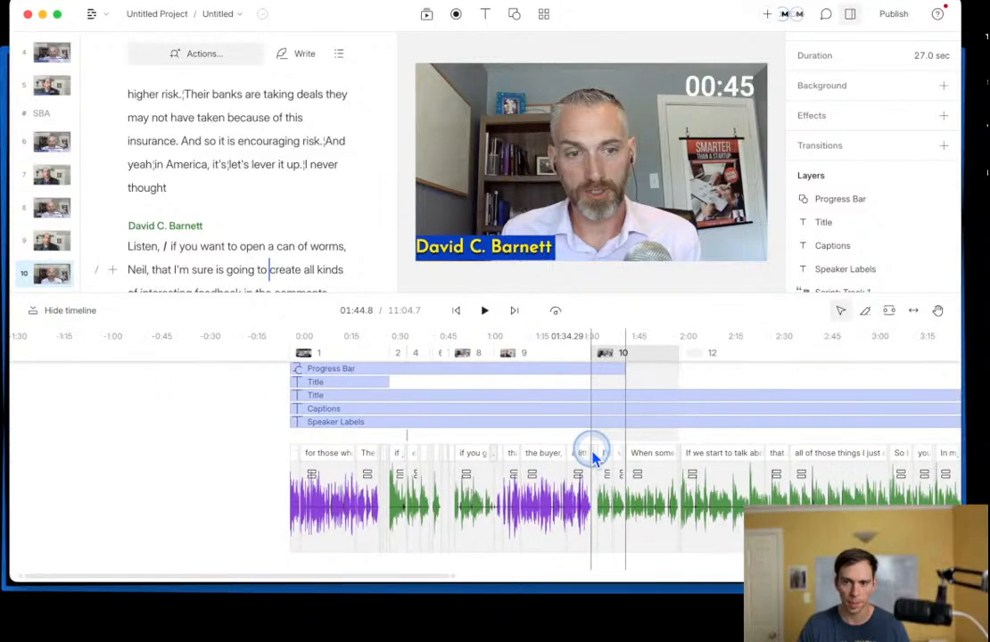
scroll(594, 457, right, 5)
scroll(594, 457, down, 2)
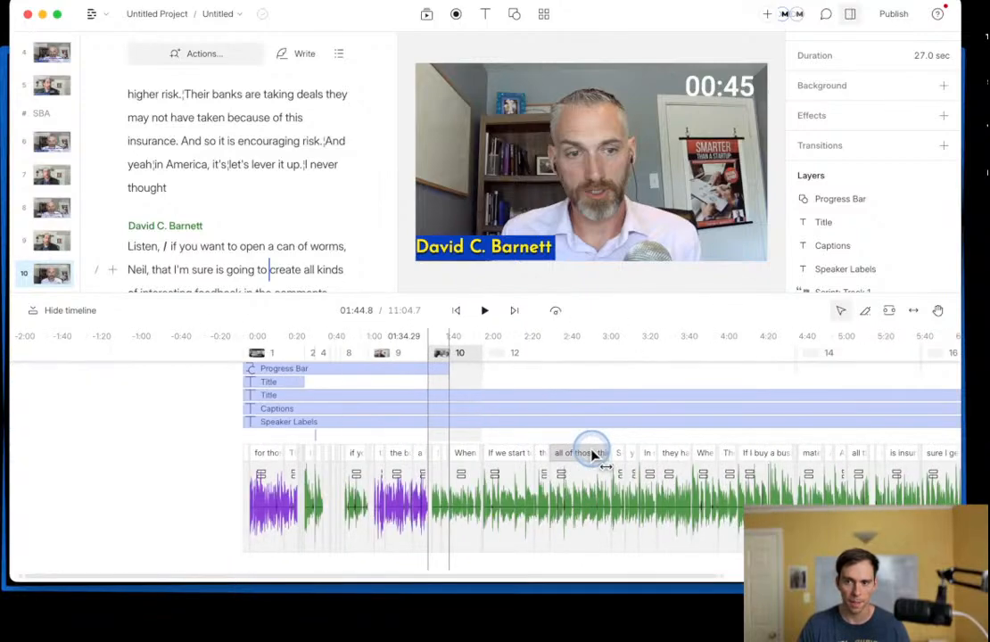
scroll(593, 455, right, 3)
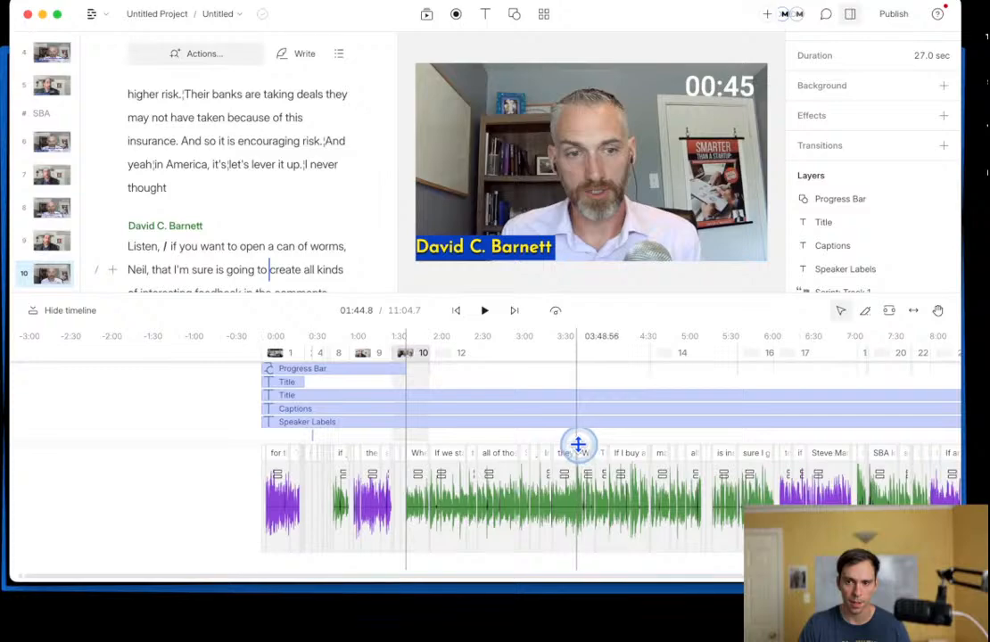
scroll(582, 446, right, 5)
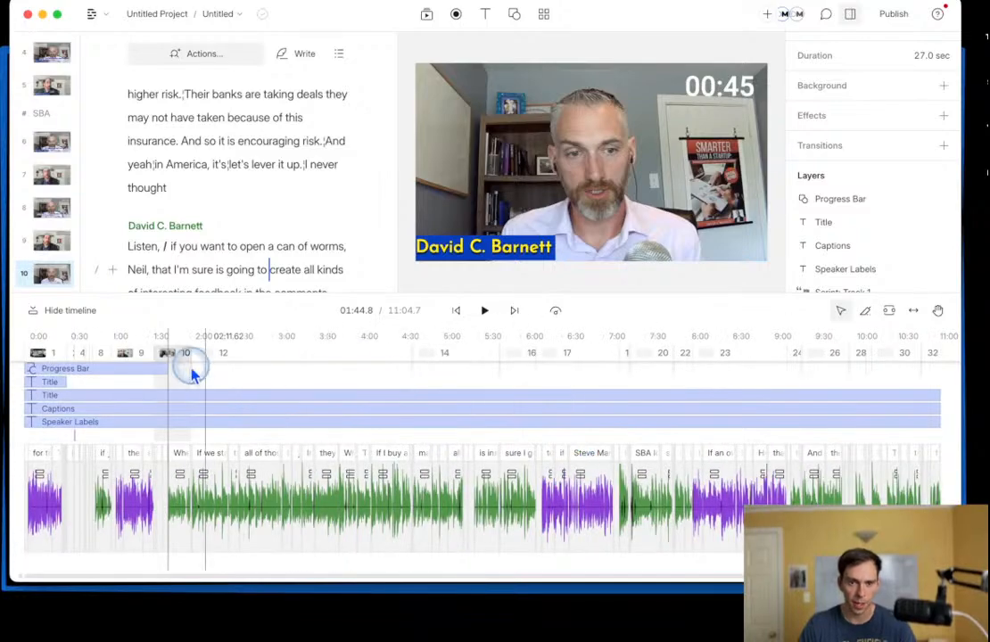
drag(168, 369, 937, 369)
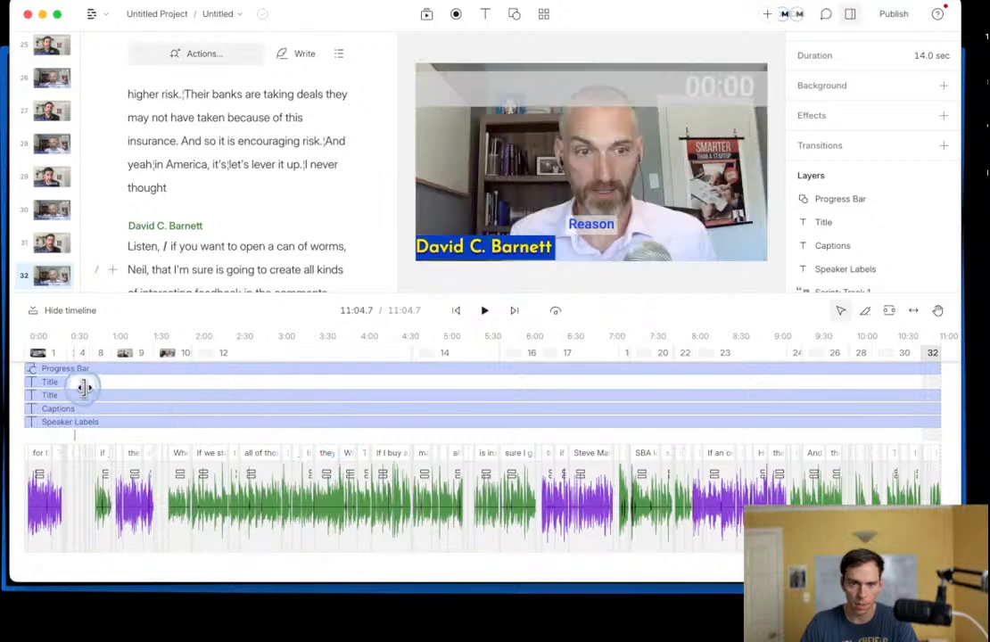
Step: Extend the marker title layer from scene 1 to the end of the video
drag(66, 382, 288, 377)
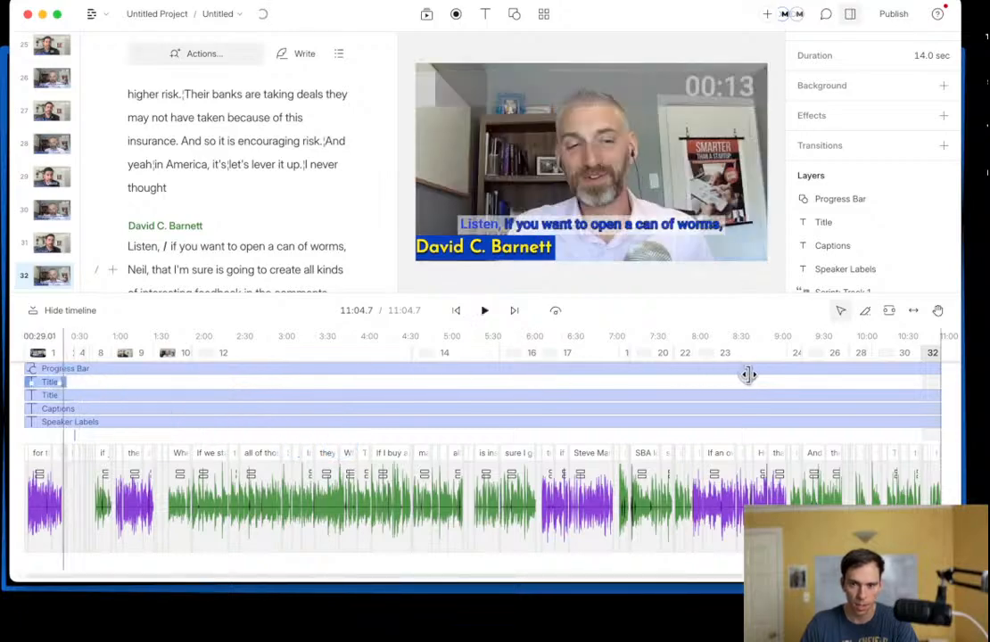
drag(748, 374, 938, 384)
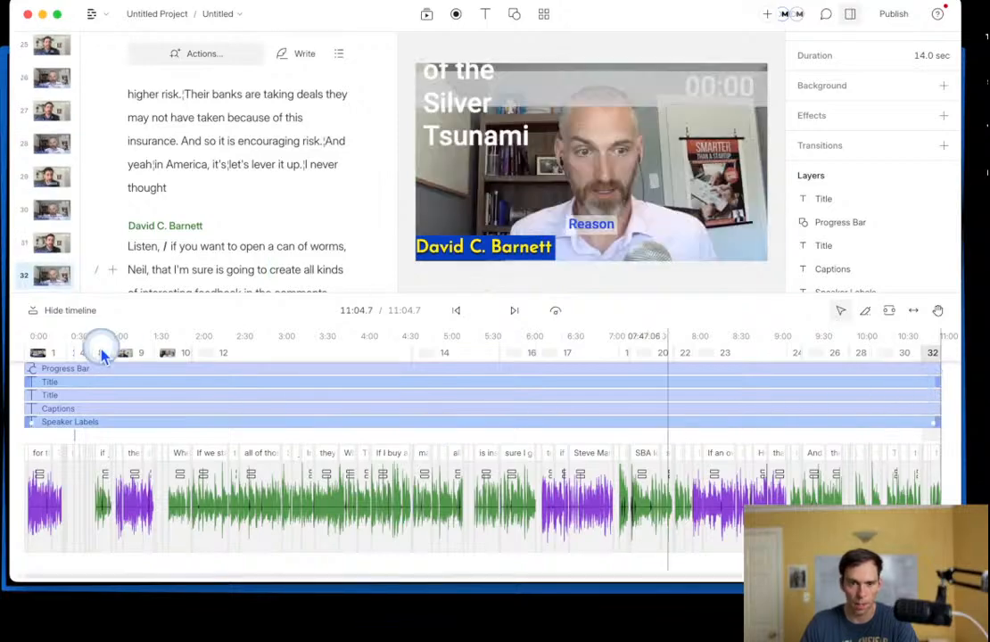
Step: Check how the marker title, progress bar and timer look in the Intro and in scene 12
click(64, 346)
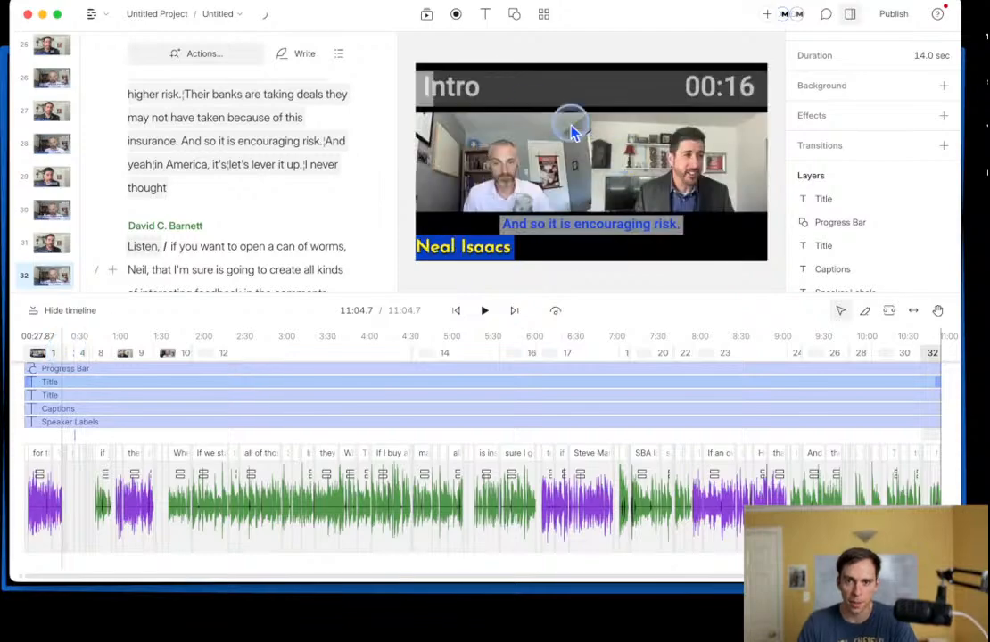
click(477, 91)
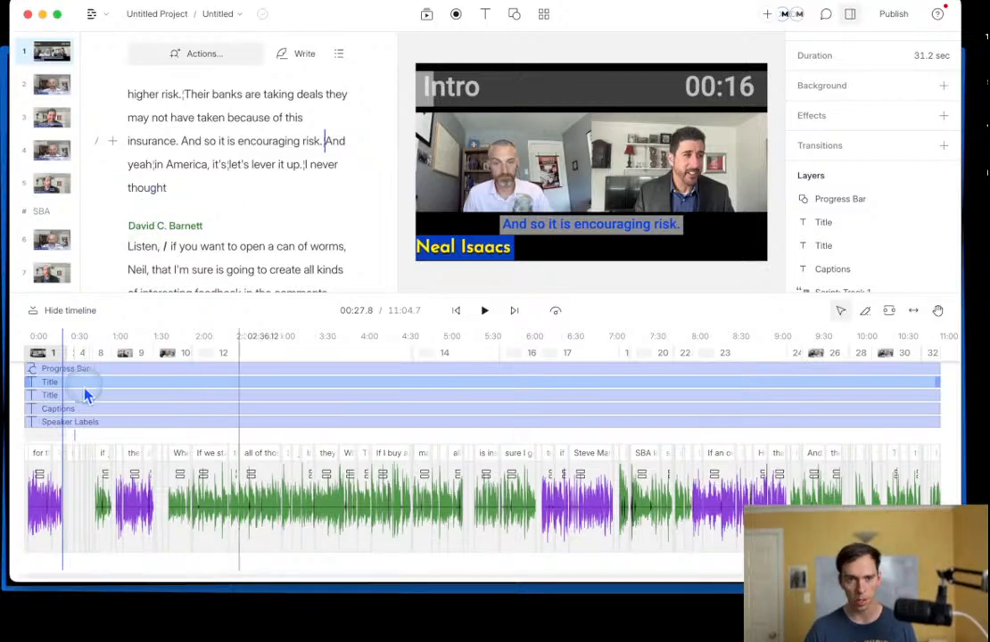
drag(51, 352, 259, 376)
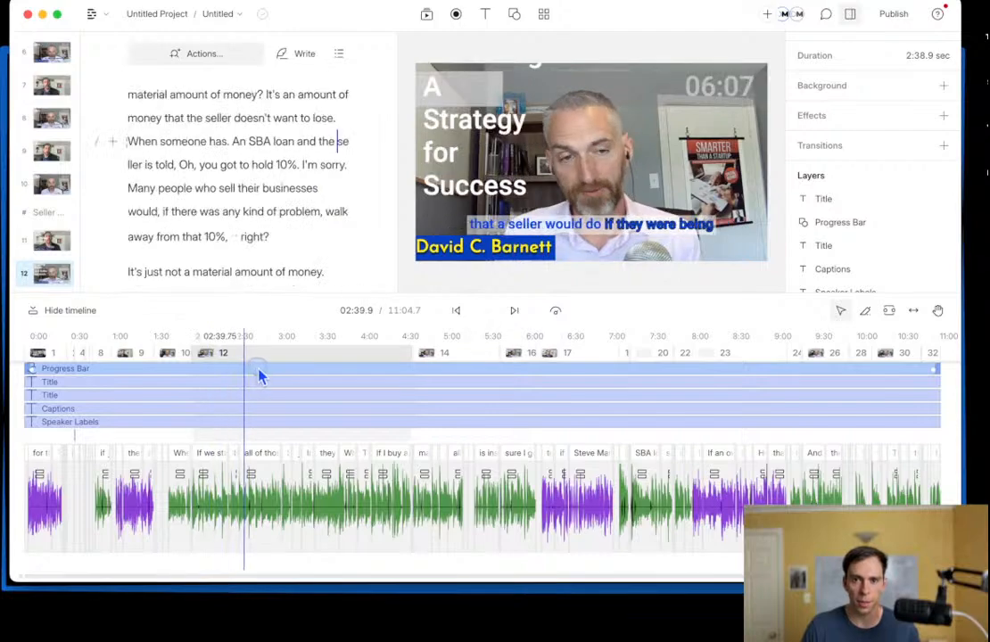
click(455, 150)
click(453, 183)
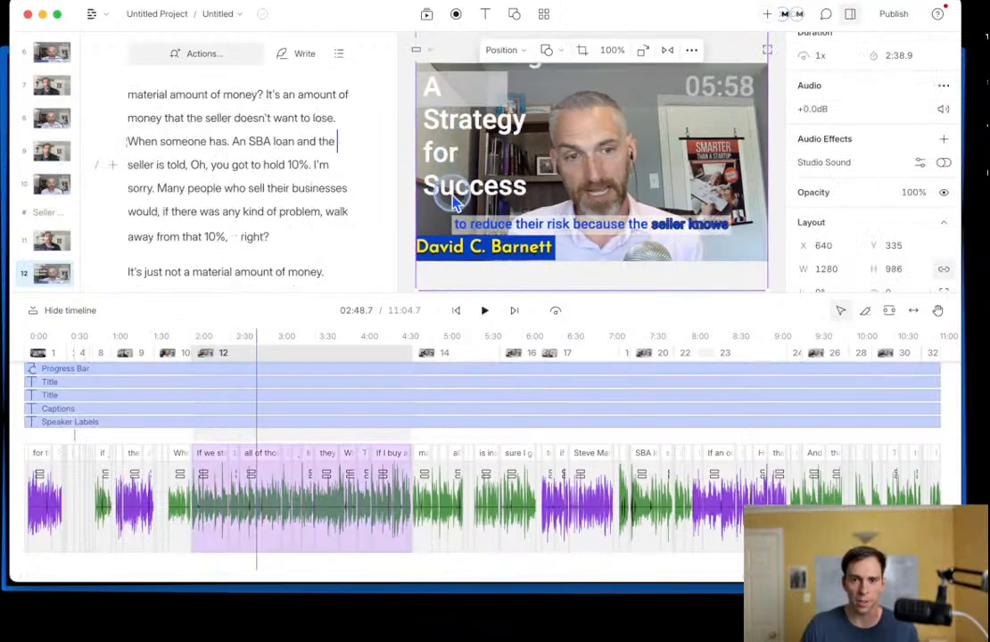
Step: Set the marker title layer's font size to 50 across the video and widen its text box to 802 in scene 12
click(260, 386)
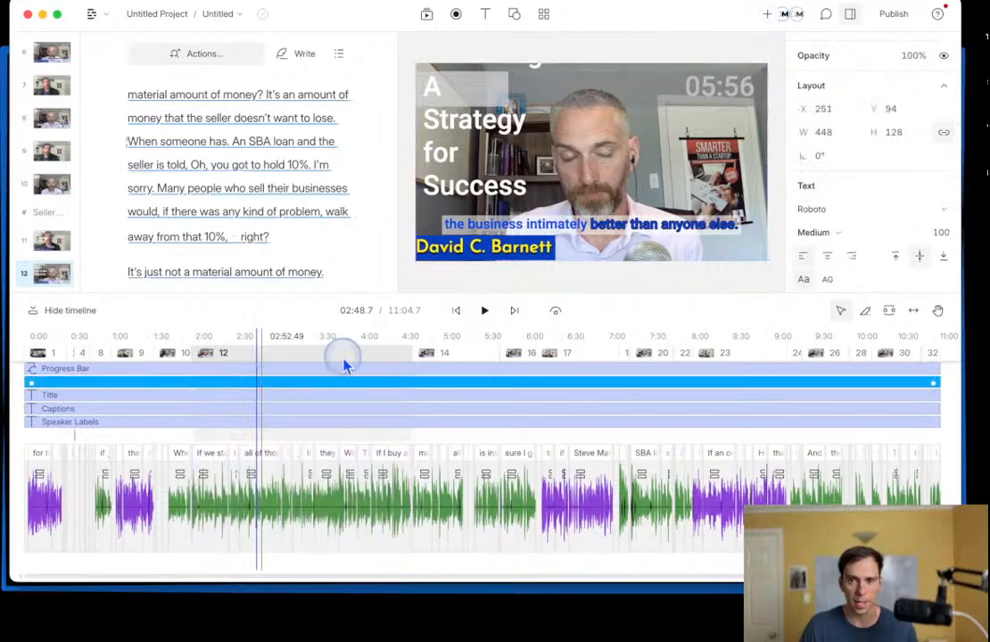
click(937, 234)
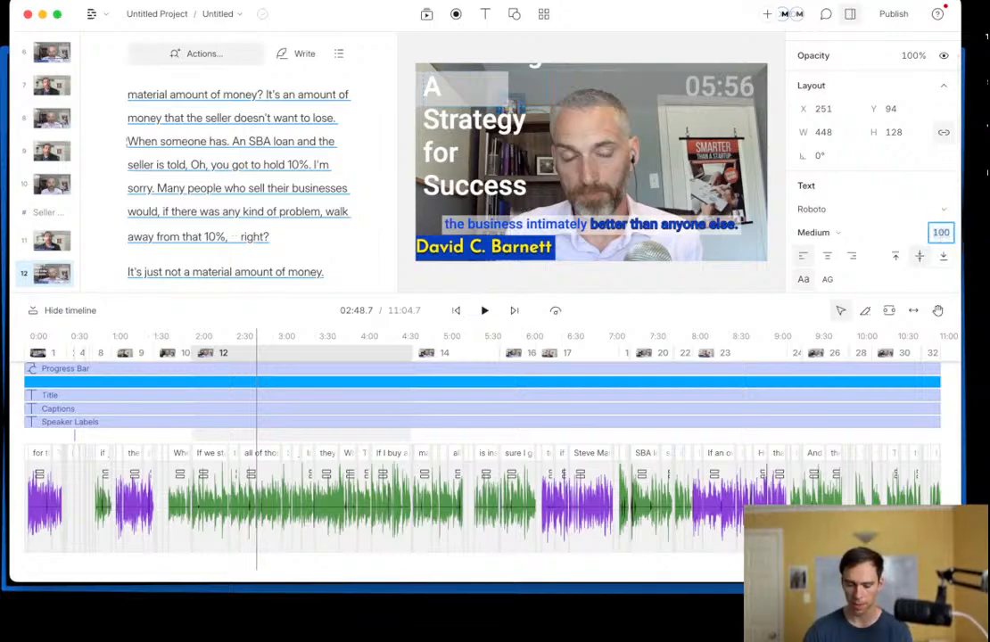
text(50)
key(Return)
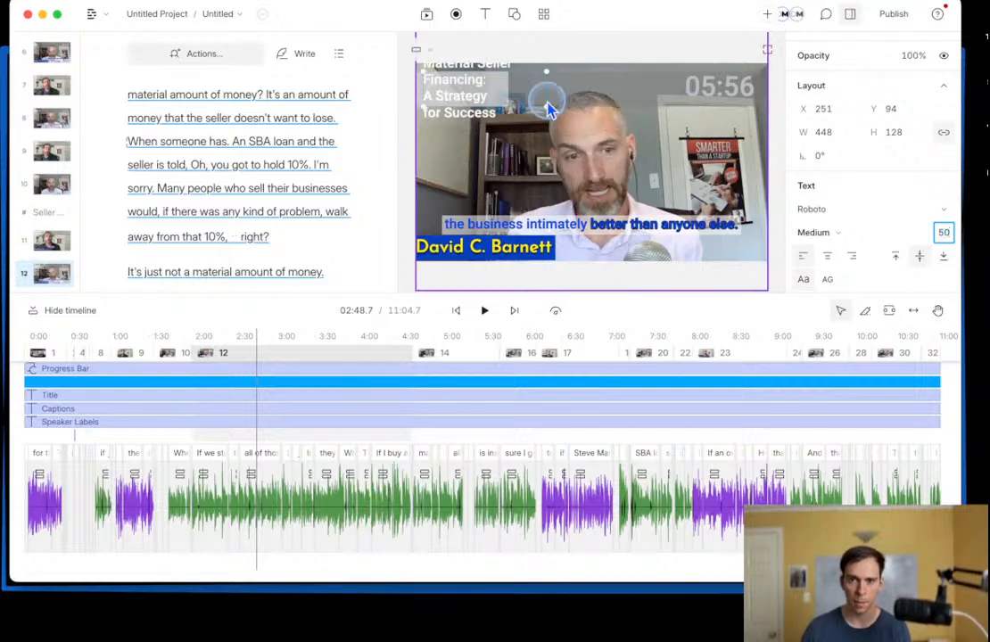
drag(633, 93, 666, 92)
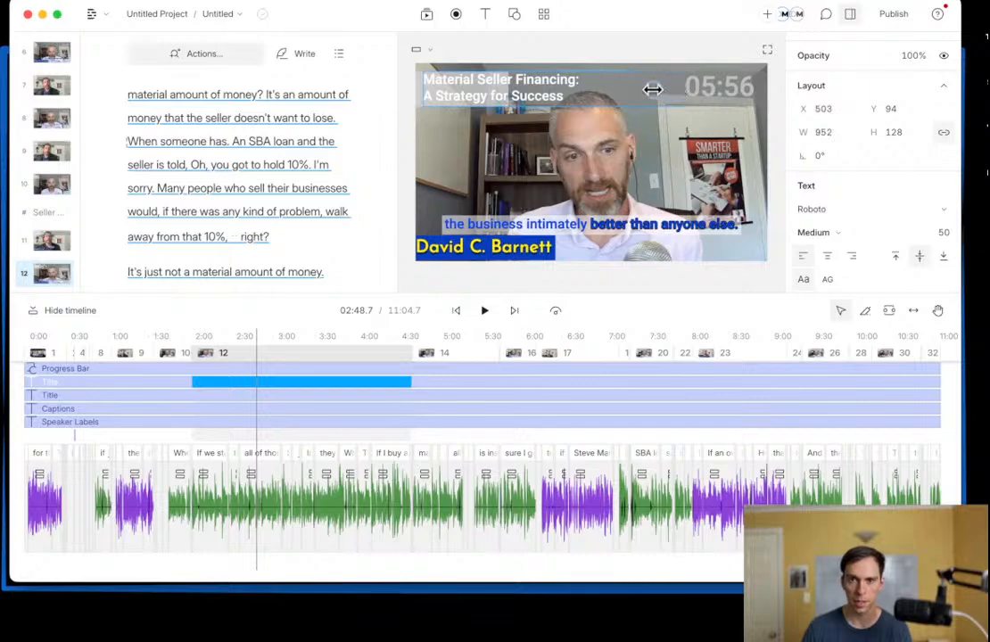
drag(644, 87, 643, 87)
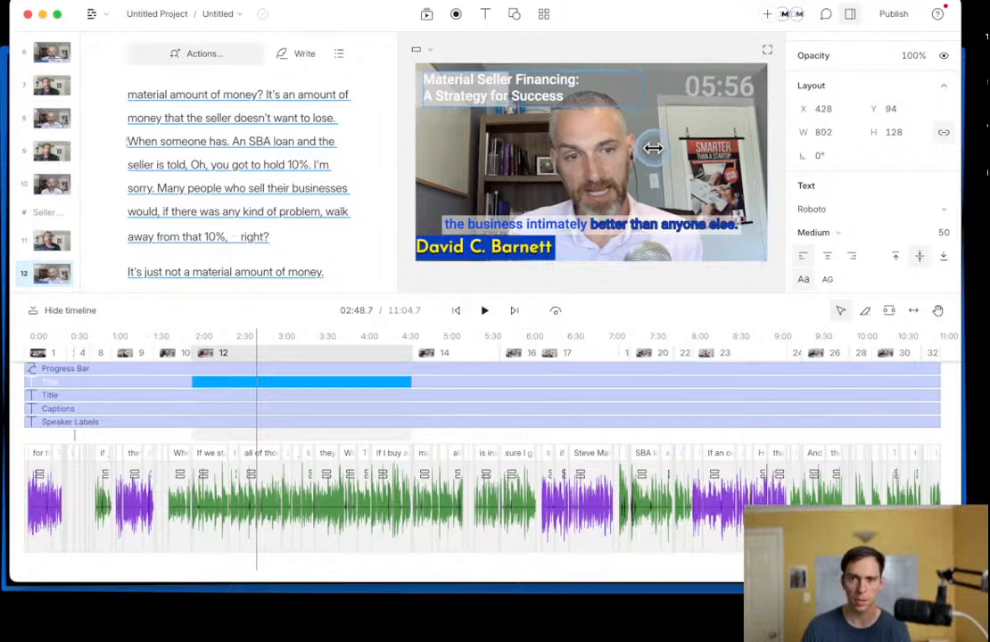
Step: Widen the marker title text box to 738 in scene 14 and apply its properties to all scenes
click(463, 357)
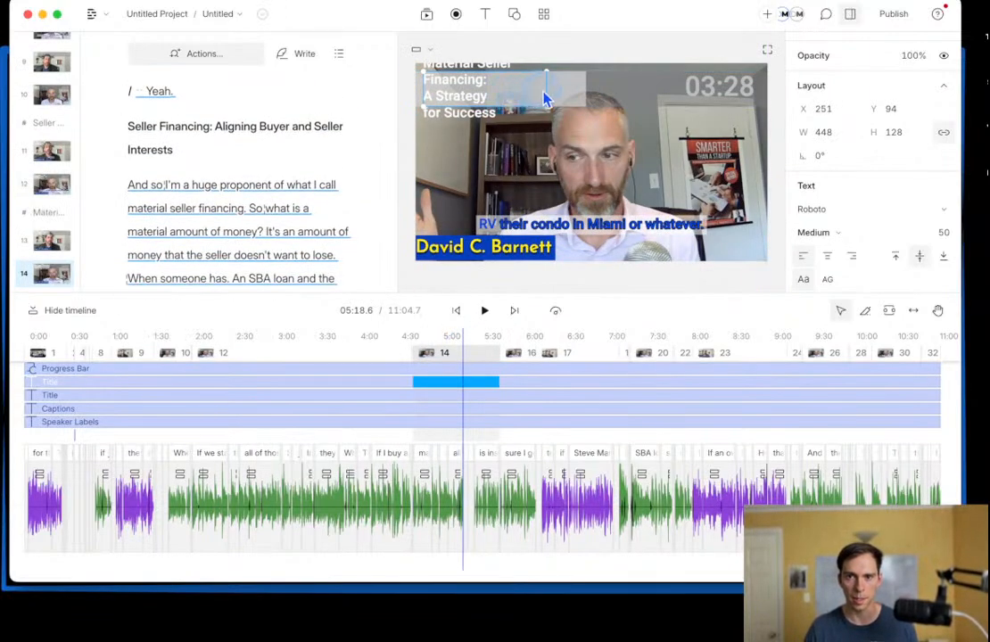
drag(612, 88, 626, 88)
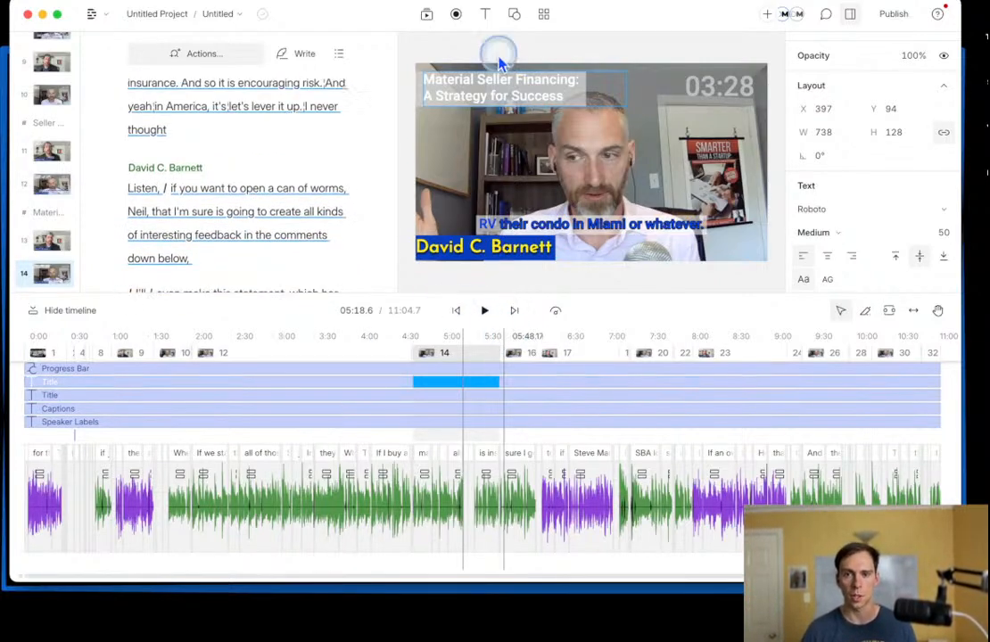
scroll(940, 45, up, 2)
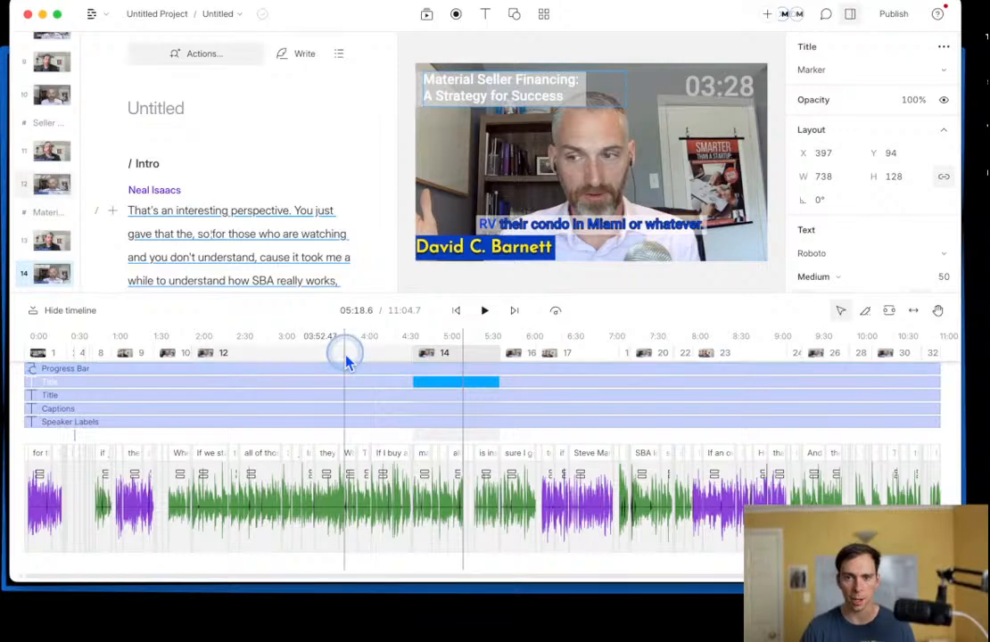
click(572, 347)
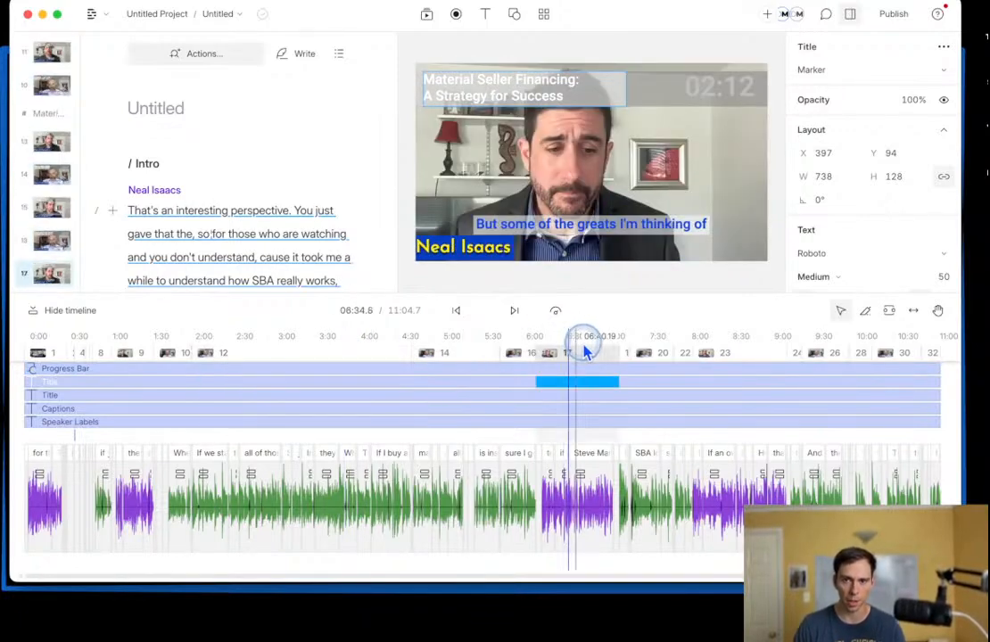
click(744, 353)
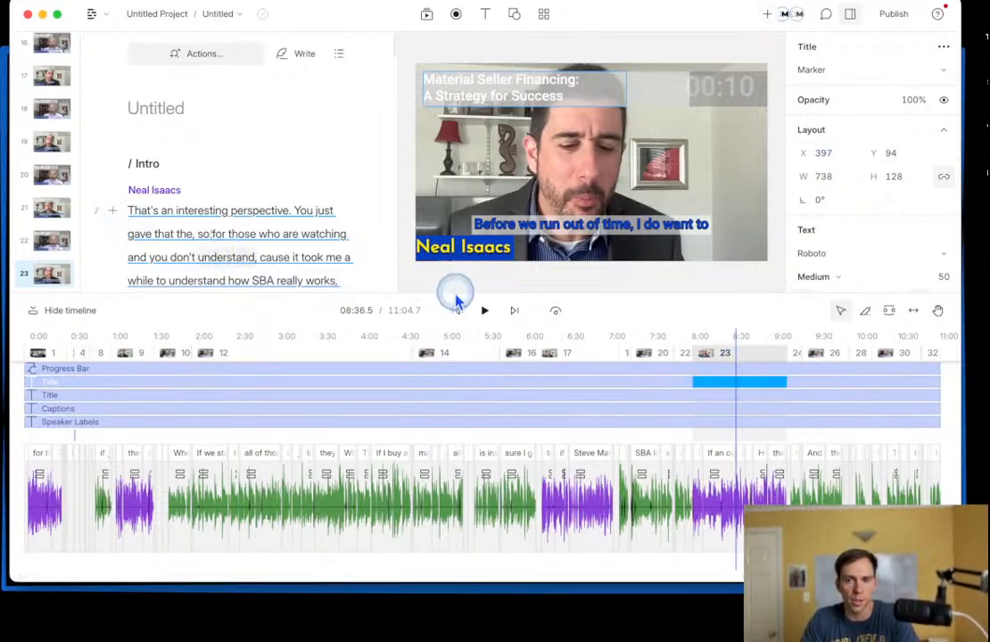
click(228, 29)
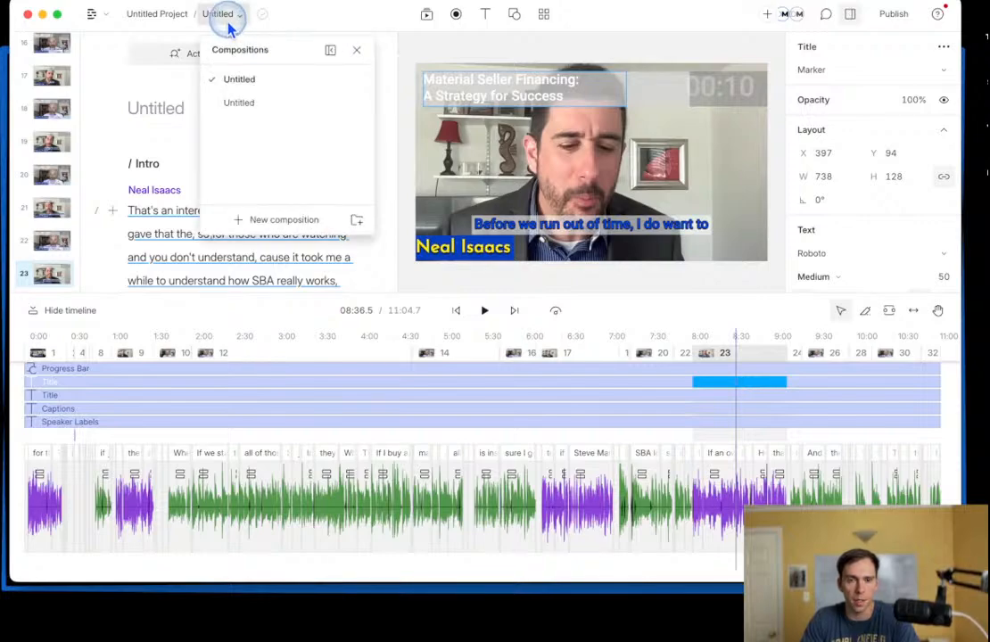
click(227, 20)
click(433, 279)
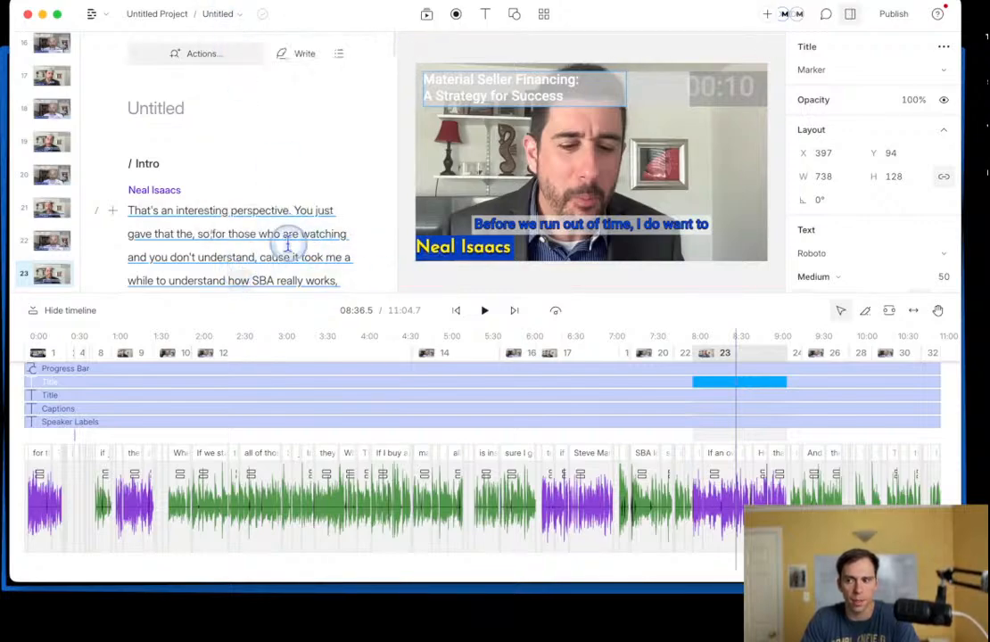
scroll(288, 239, down, 2)
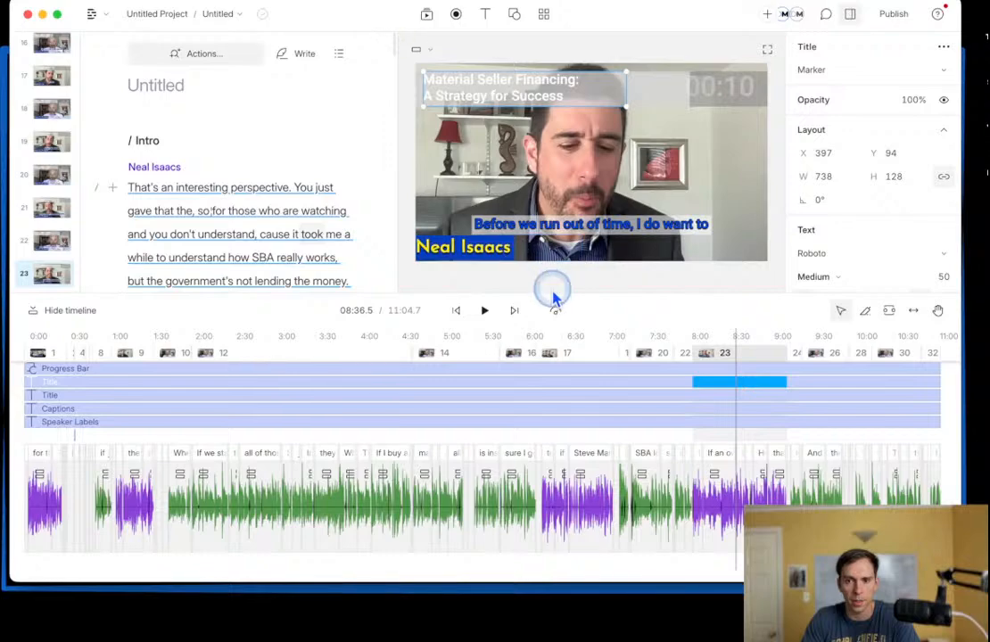
Step: Add a text layer showing the composition name in scene 23 and place it in the video frame's lower-right corner, at about X 1130, Y 671
click(486, 16)
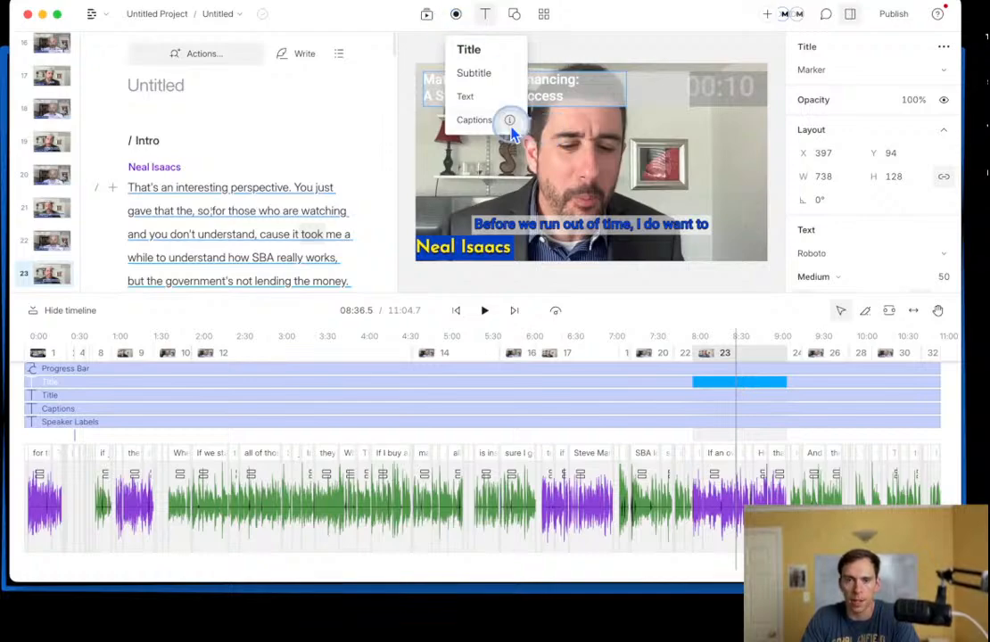
mouse_move(508, 125)
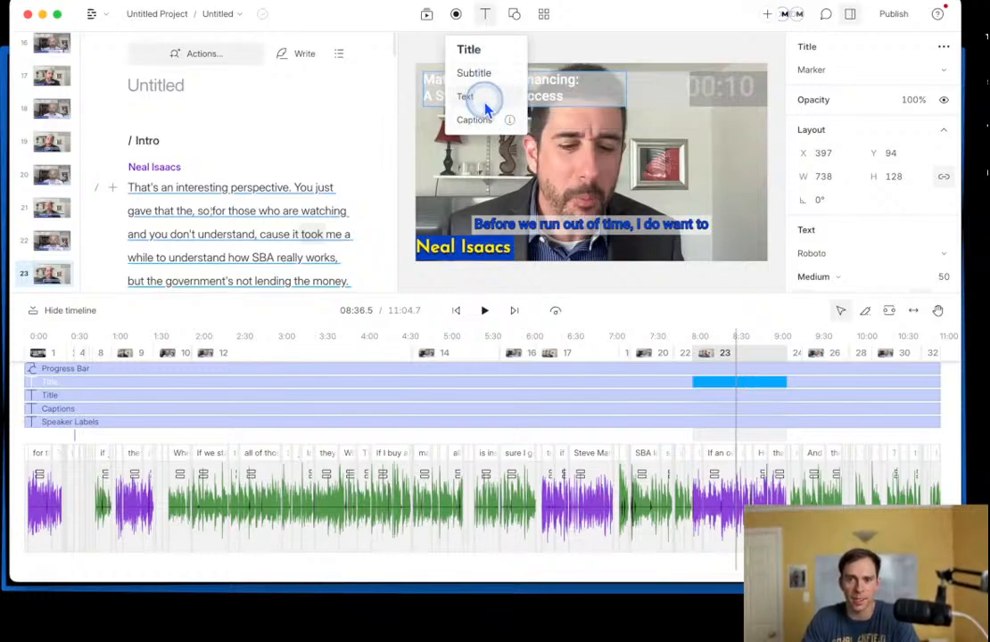
click(486, 106)
click(941, 71)
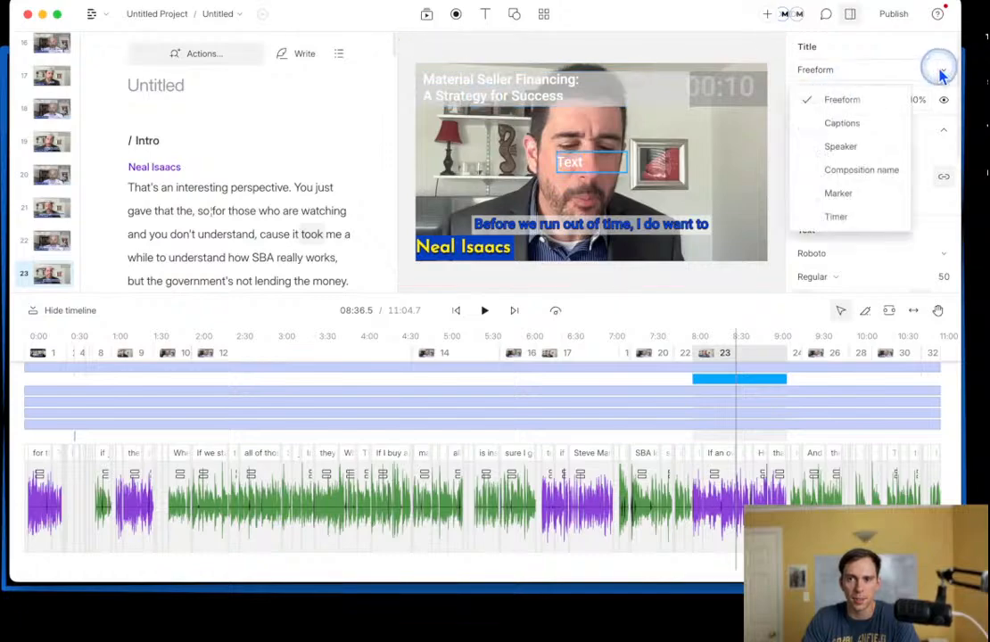
click(862, 173)
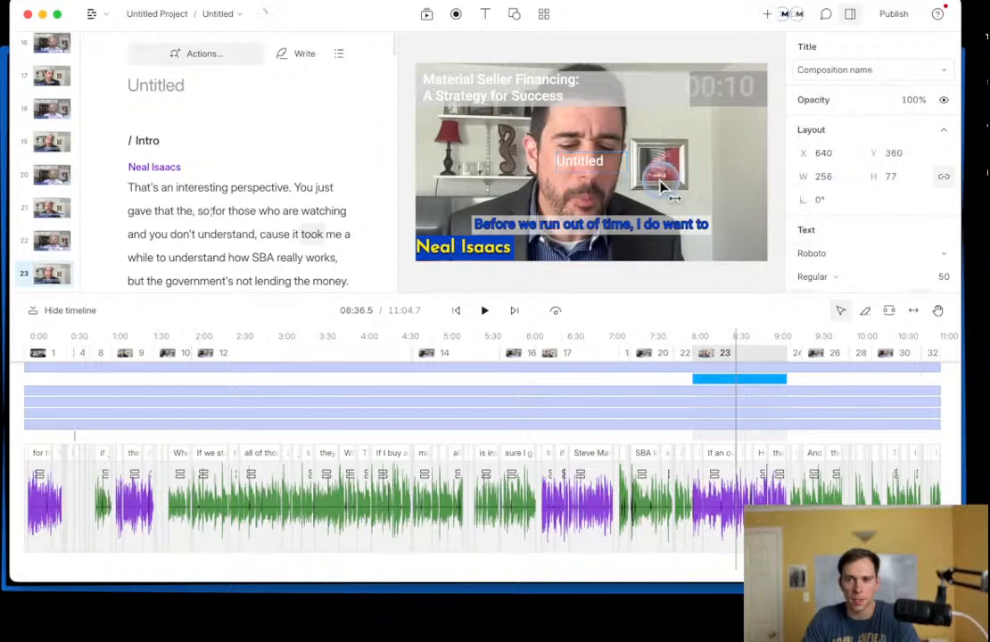
click(577, 156)
drag(581, 172, 719, 257)
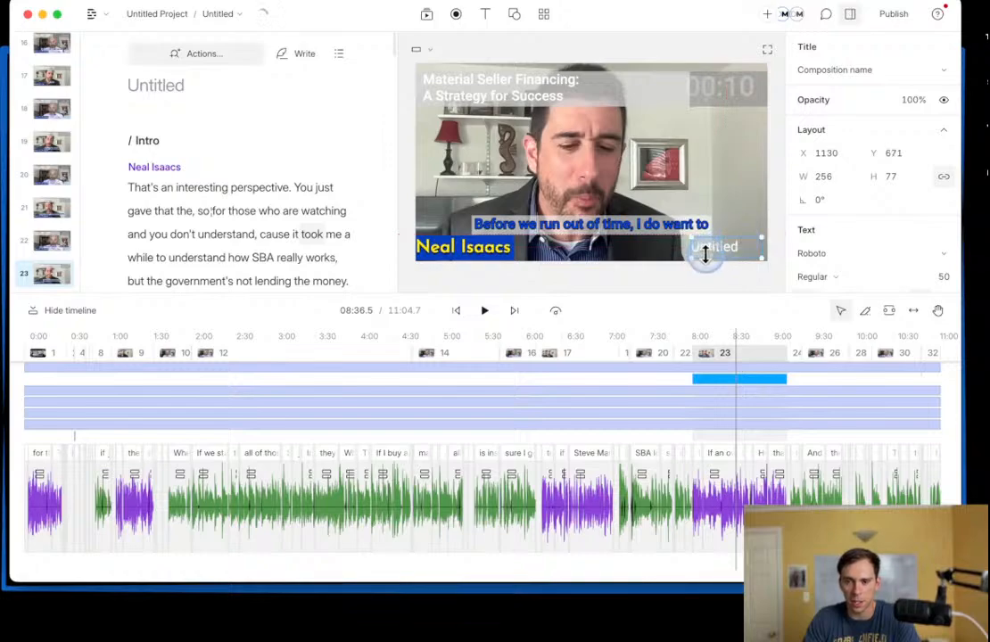
Step: Name the composition "Practice Edit for Titles"
scroll(869, 252, down, 1)
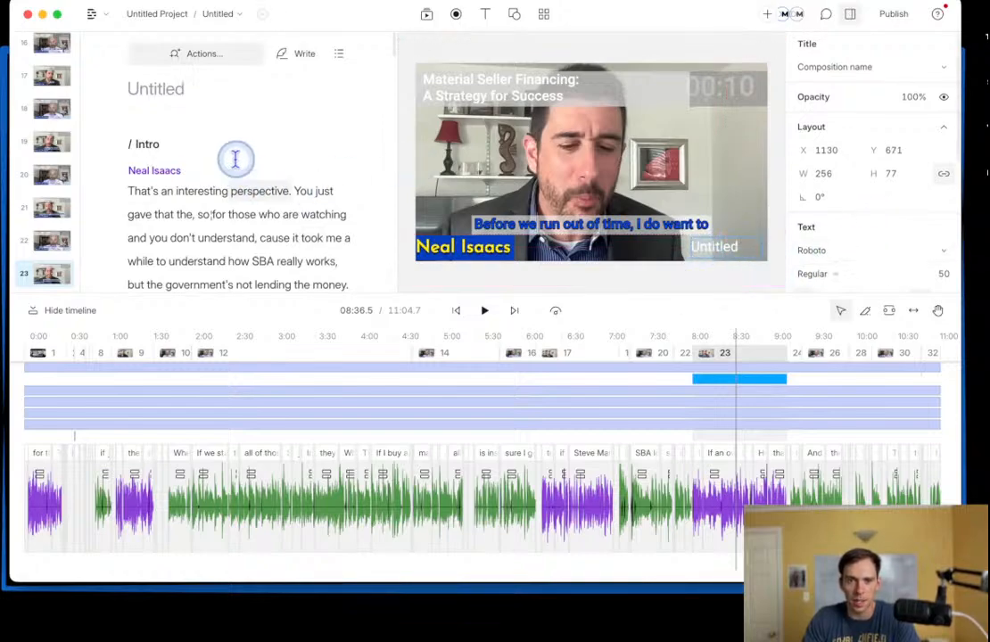
click(183, 111)
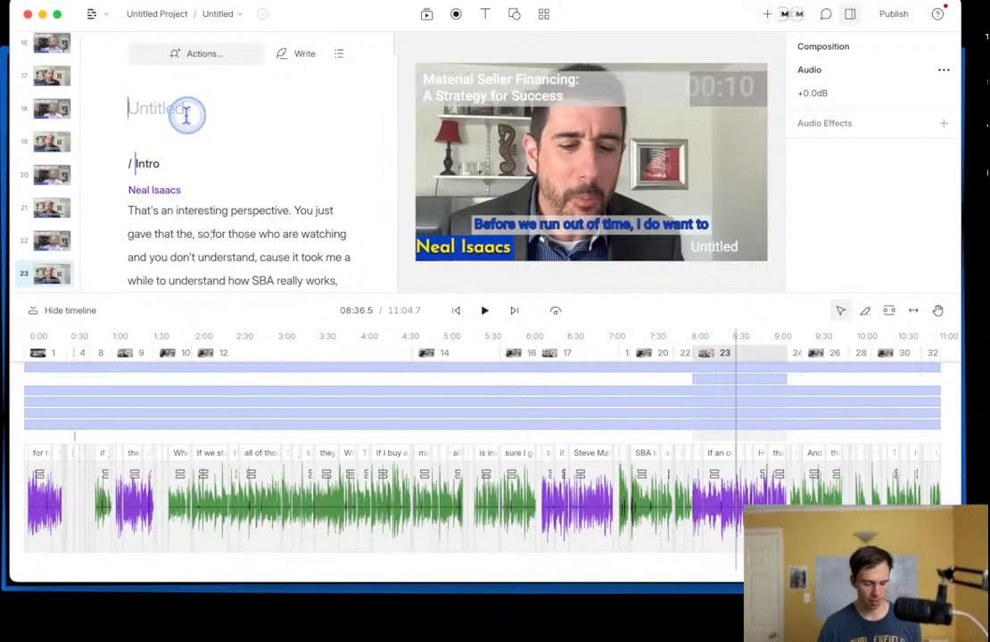
text(Pr)
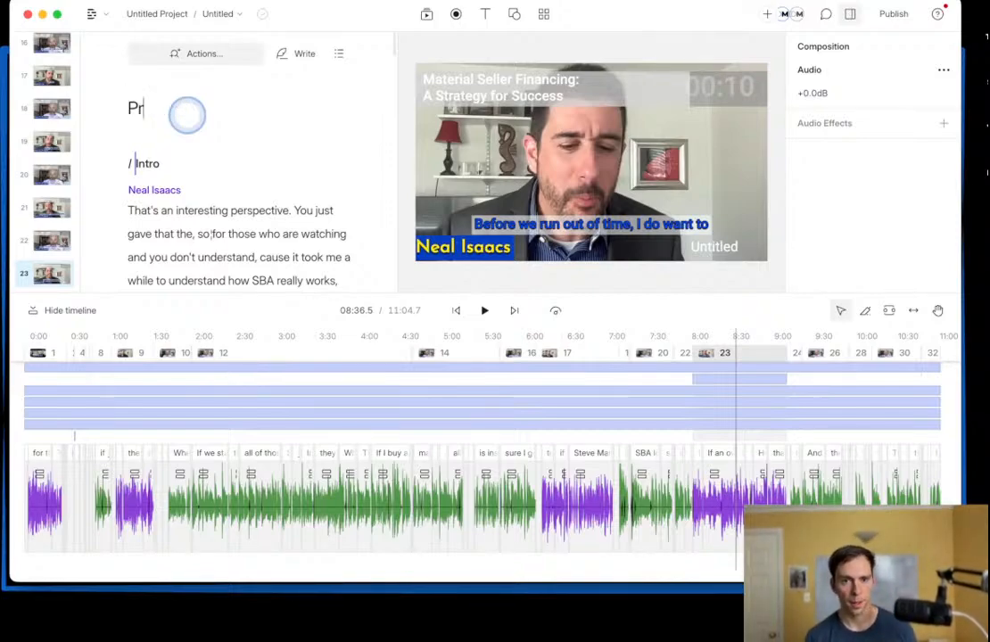
text(actice Edit for Titles)
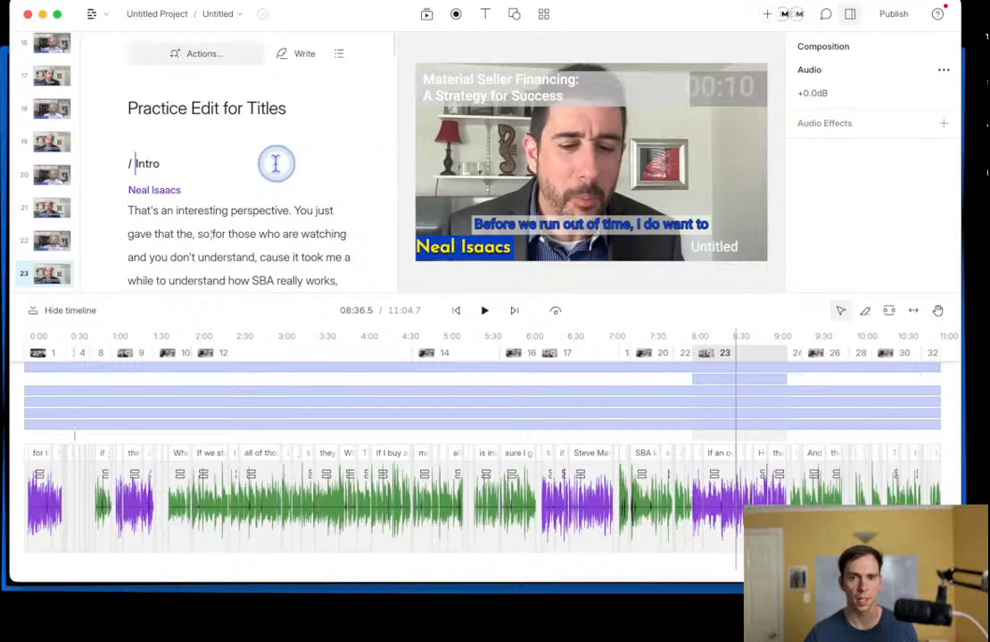
click(278, 164)
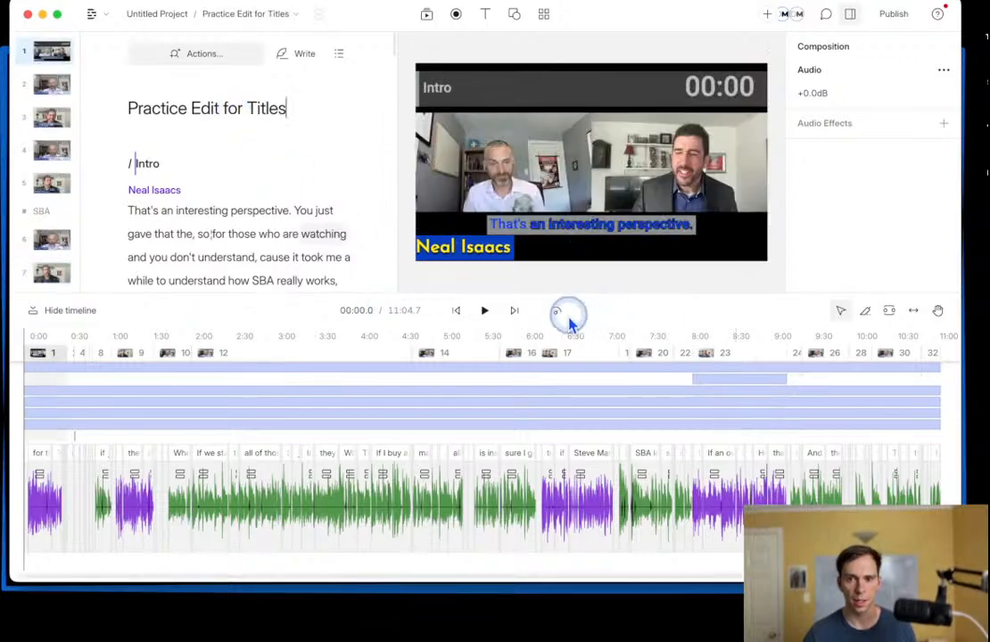
Step: Widen the composition name text box in scene 23 to about 492 so the name fits on one line
click(654, 360)
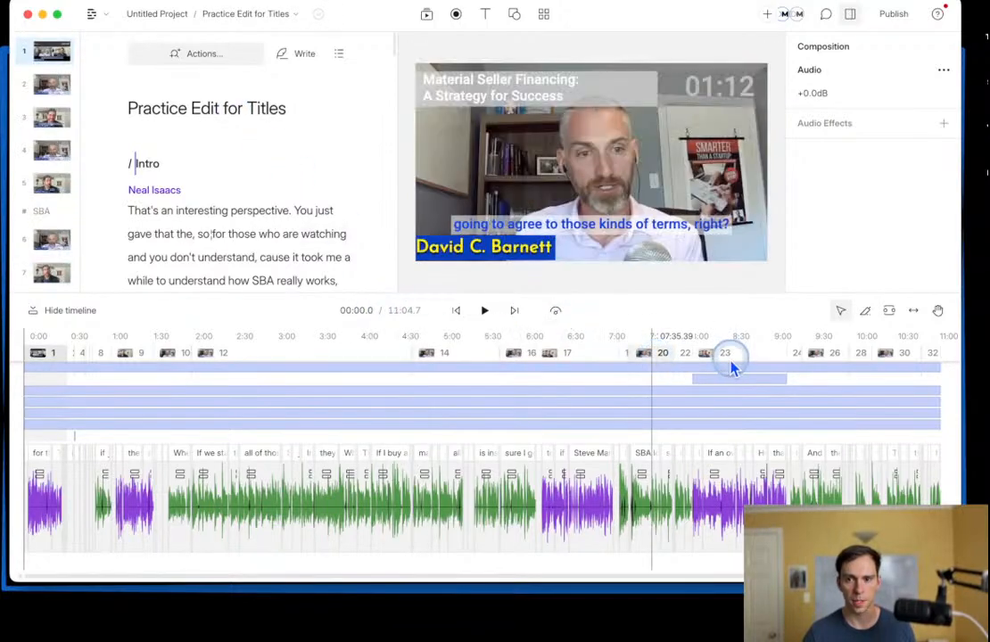
click(737, 361)
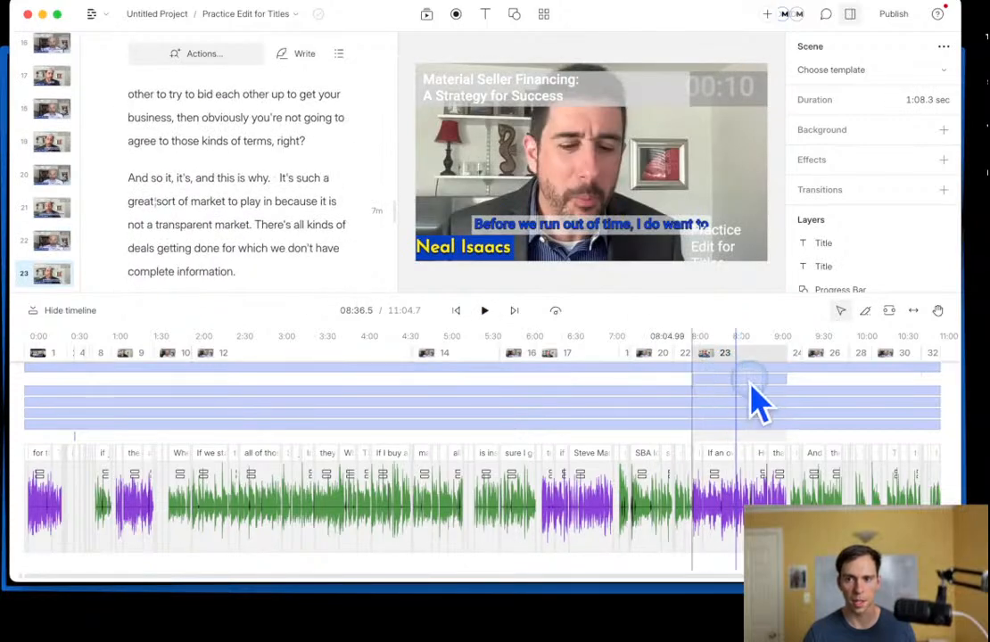
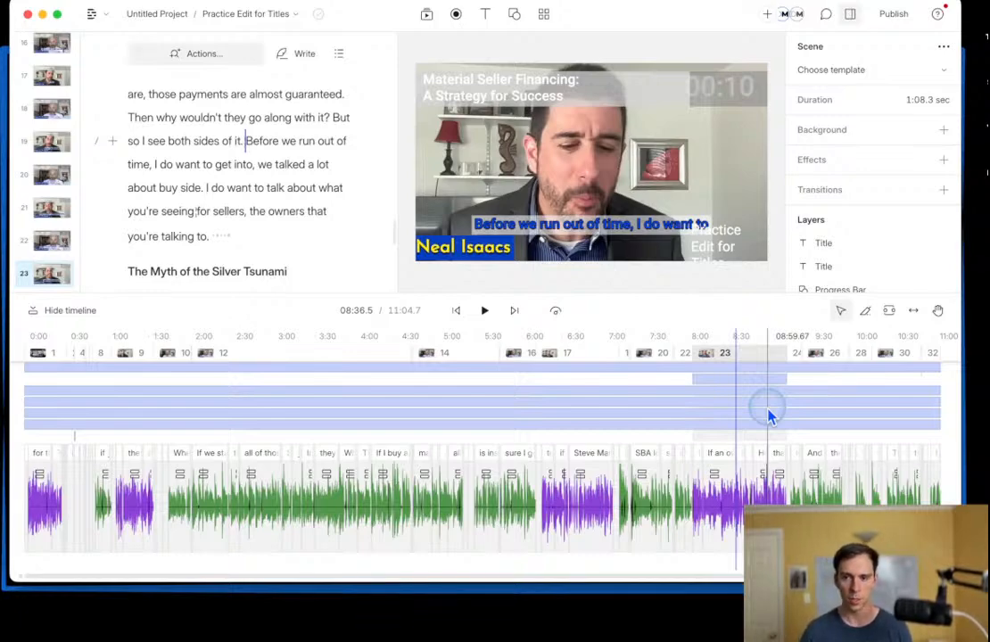
click(727, 380)
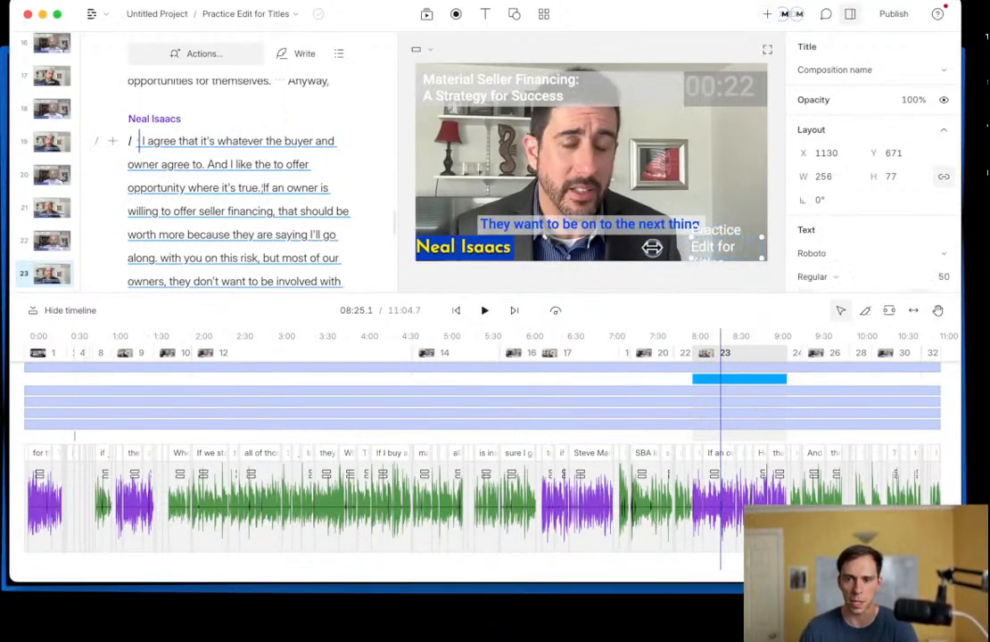
drag(687, 248, 611, 249)
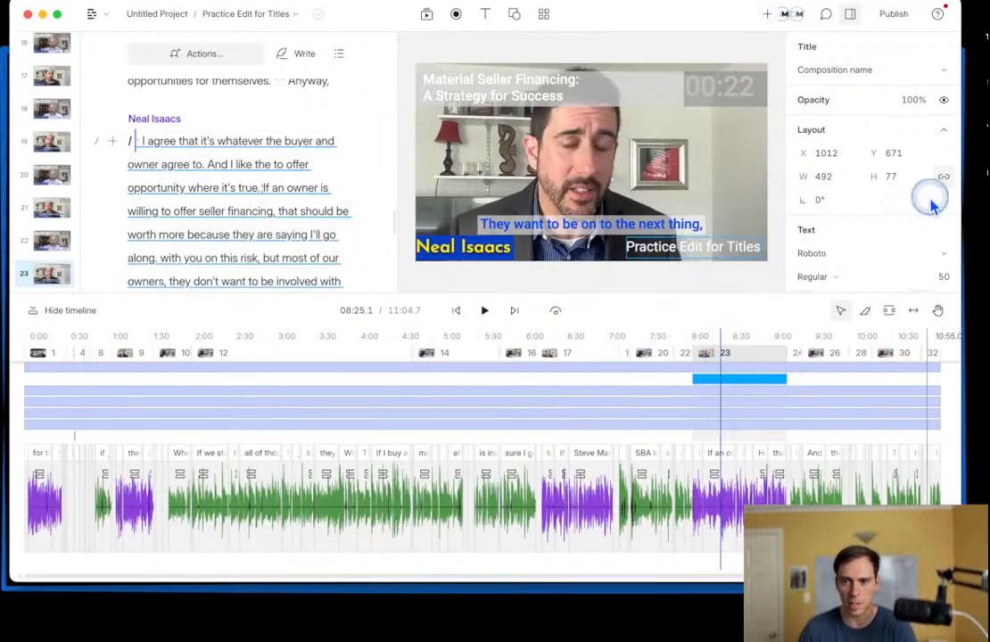
scroll(850, 267, down, 1)
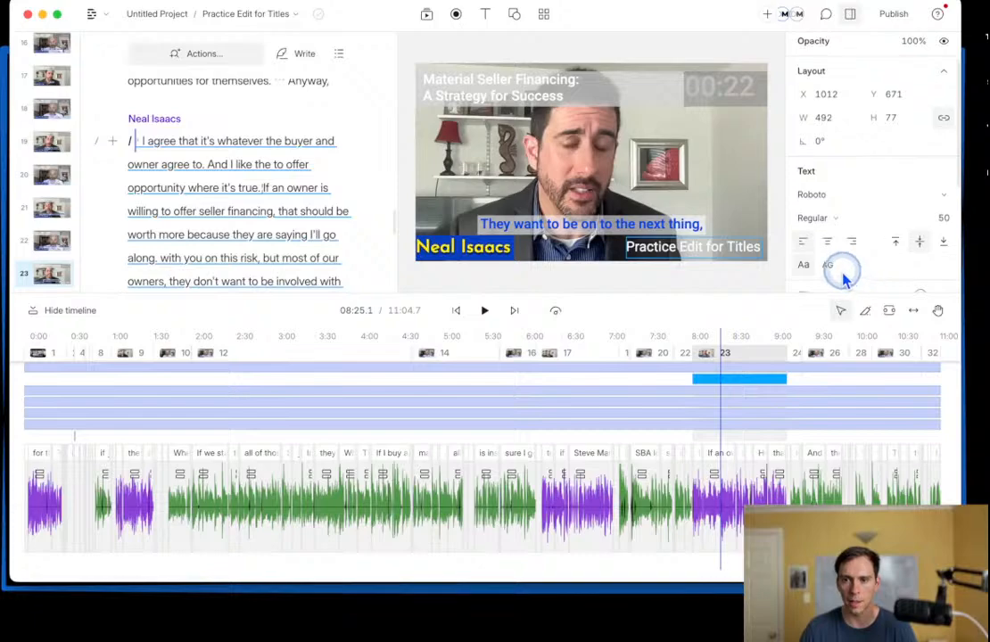
Step: Extend the composition name layer across the whole video and apply its properties to all scenes
drag(786, 377, 940, 376)
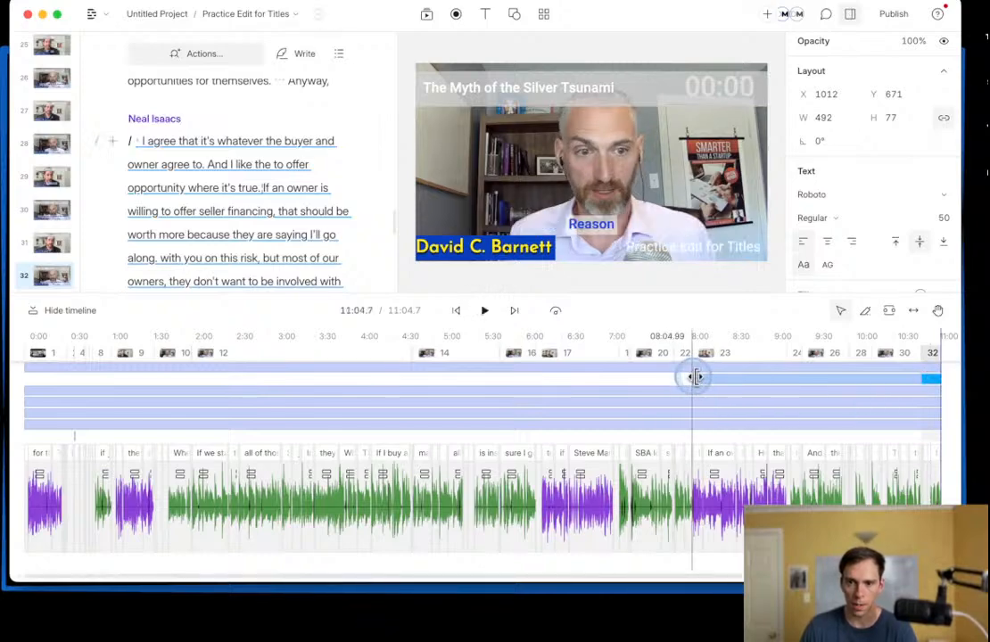
drag(695, 378, 22, 385)
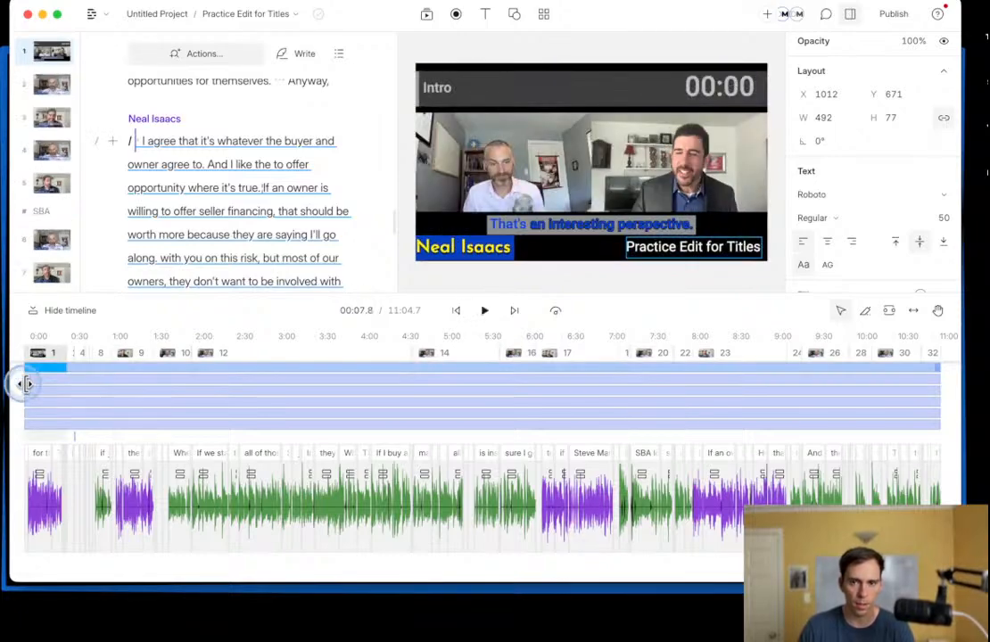
click(704, 251)
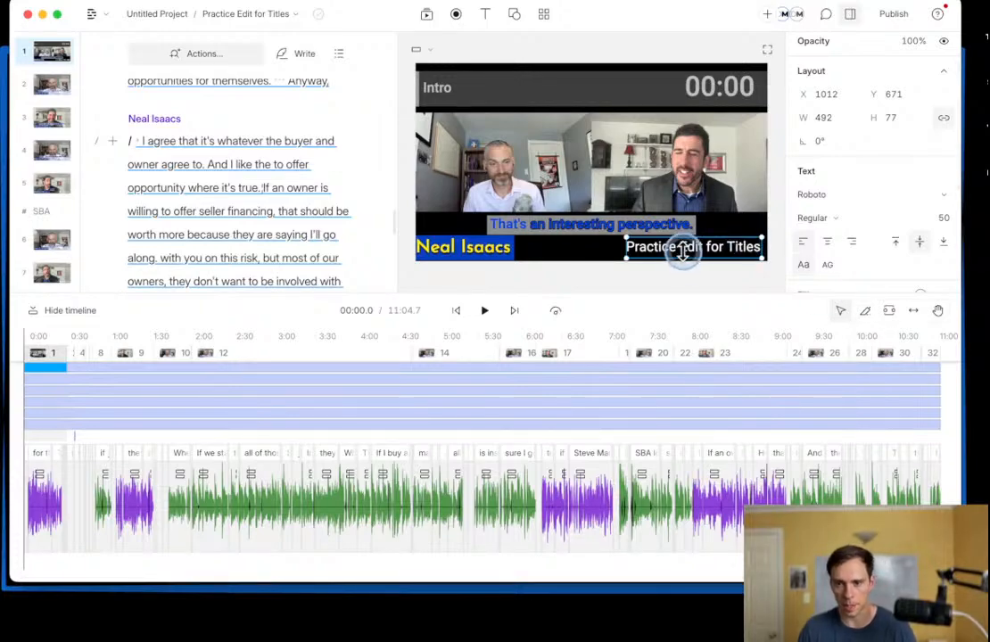
scroll(869, 205, up, 2)
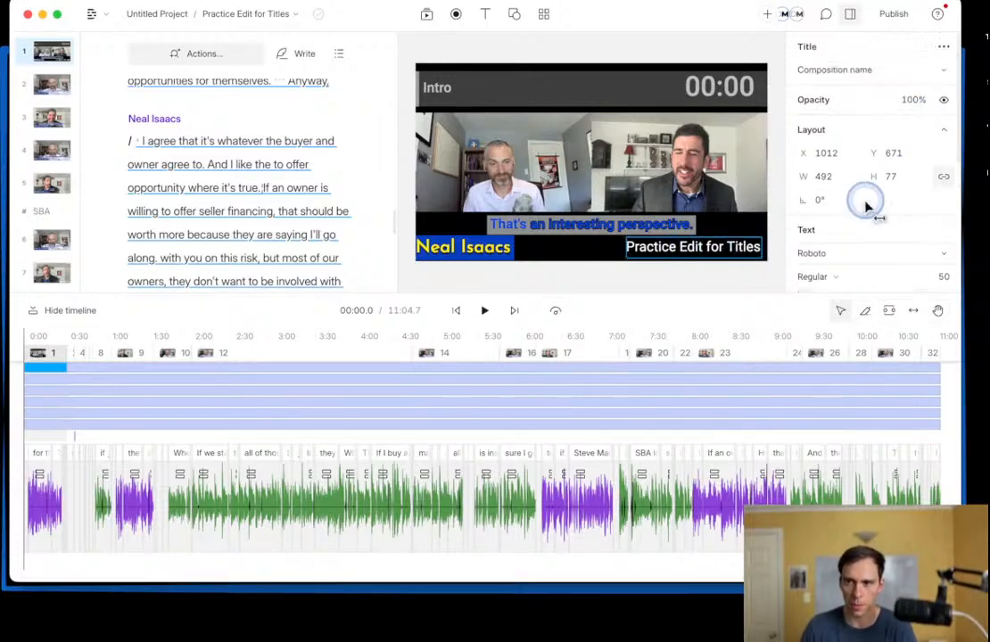
click(944, 46)
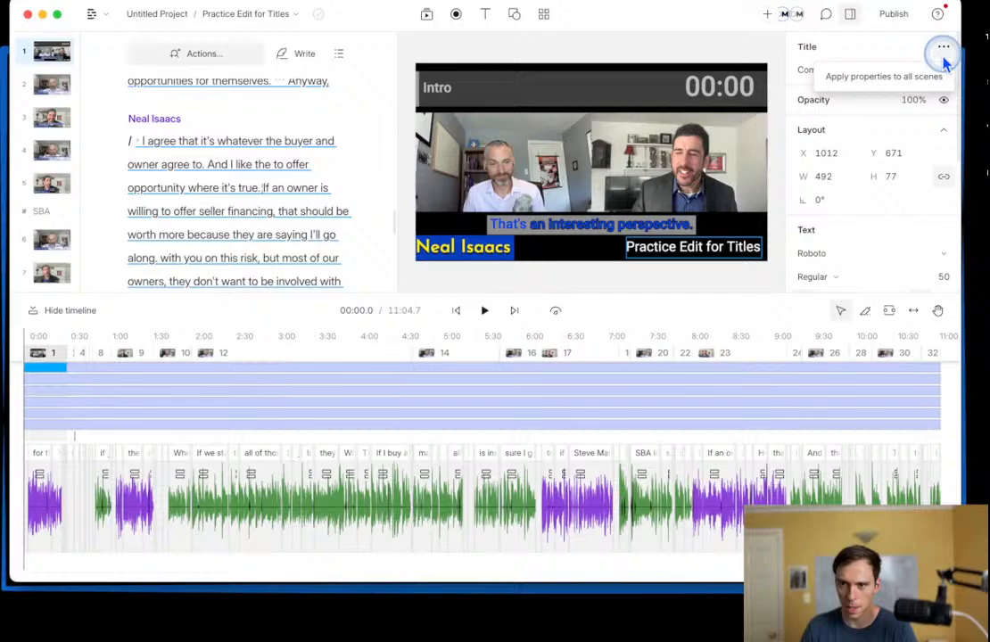
click(888, 77)
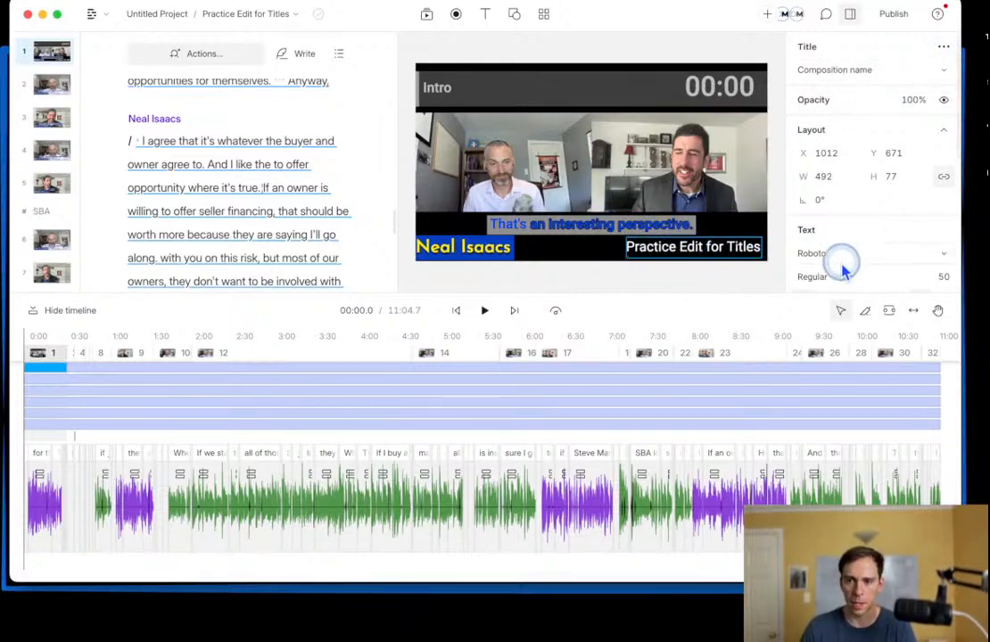
Step: Set the scene 1 composition name's font to The Bold Font and widen its text box to about 640
scroll(842, 260, down, 1)
click(822, 238)
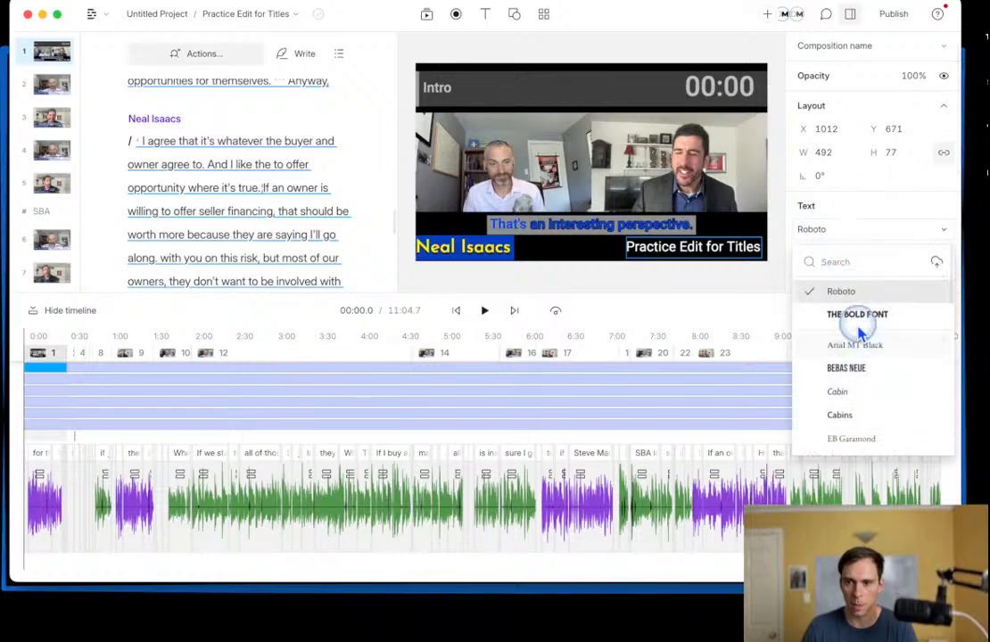
click(849, 315)
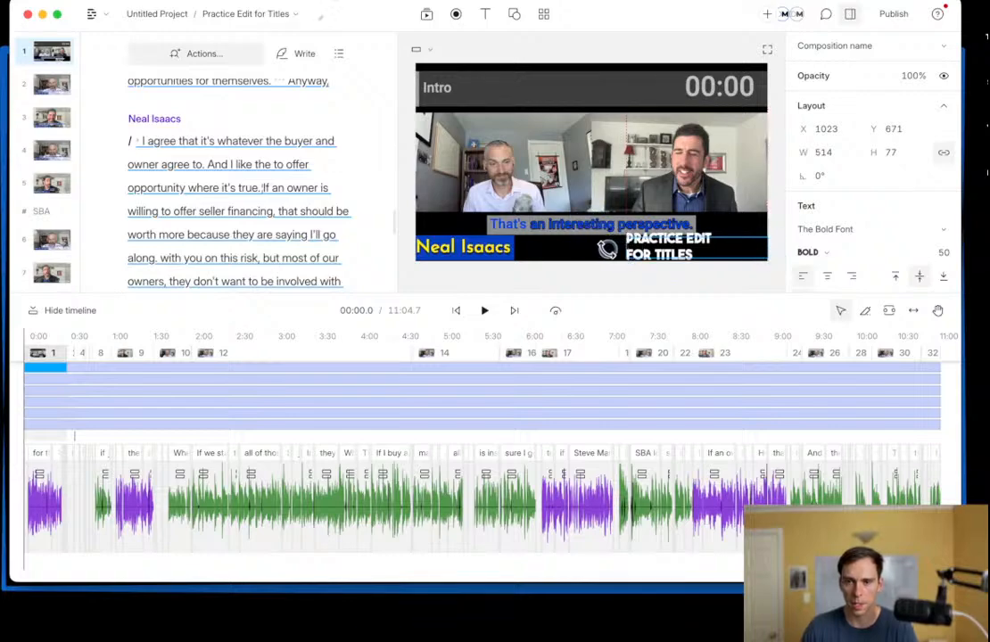
drag(608, 250, 592, 250)
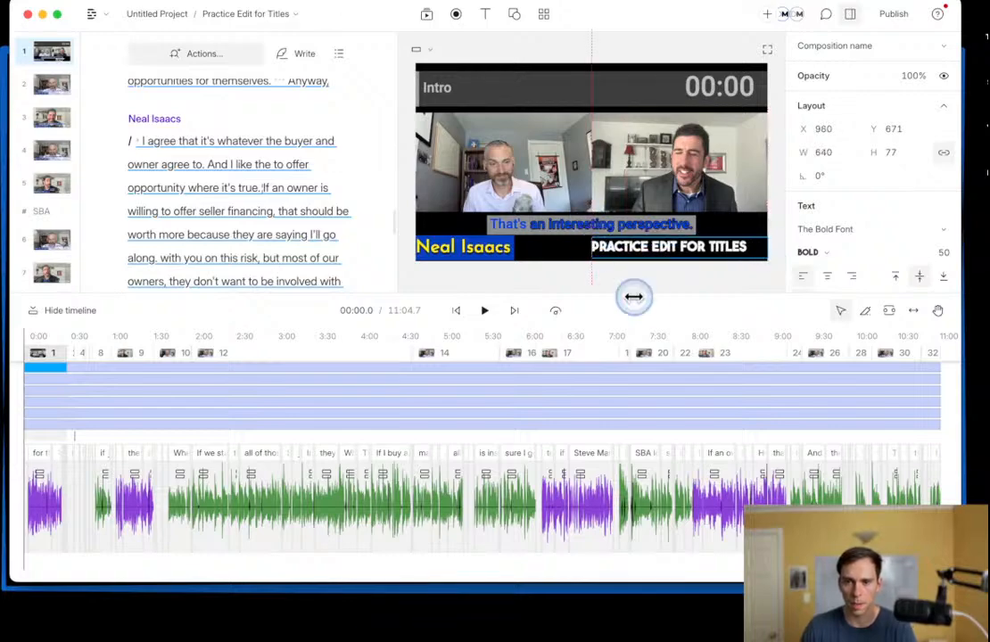
Step: Right-align the composition name text in scene 1 and adjust its box to about X 937, Y 679, width 642
click(858, 280)
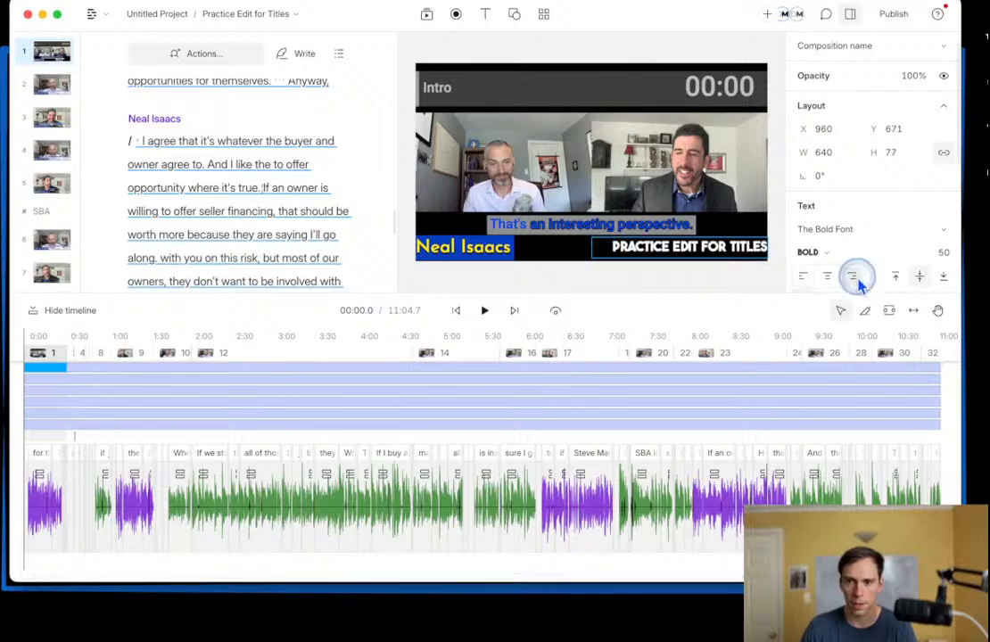
click(669, 252)
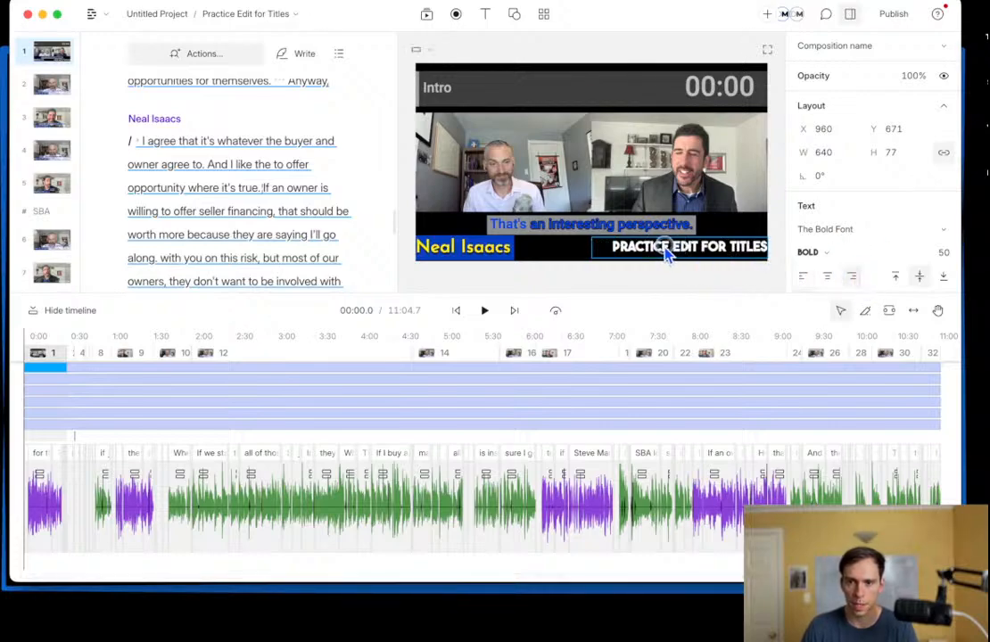
drag(667, 254, 698, 251)
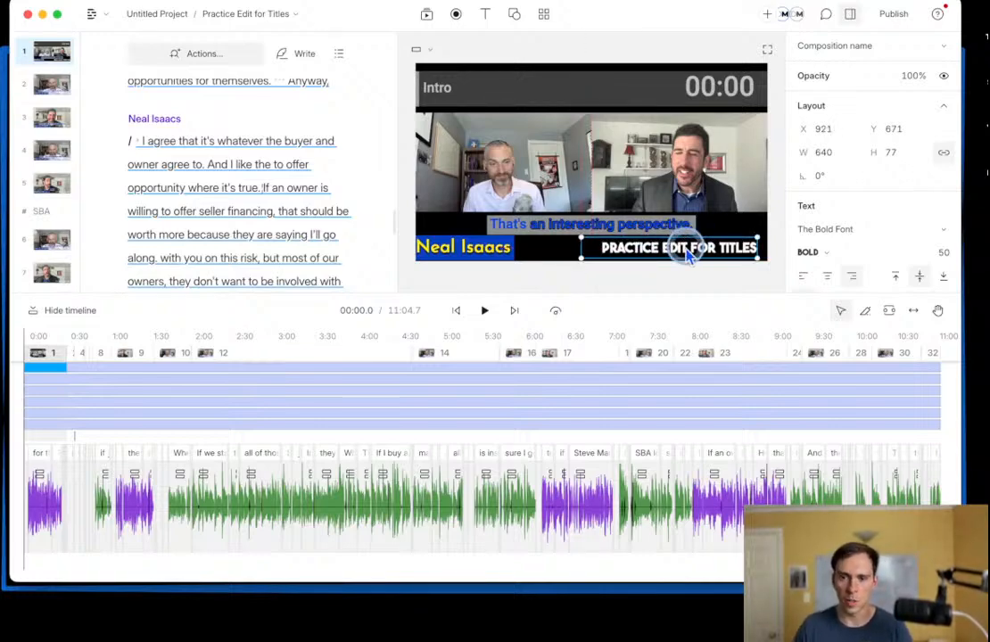
drag(688, 255, 689, 256)
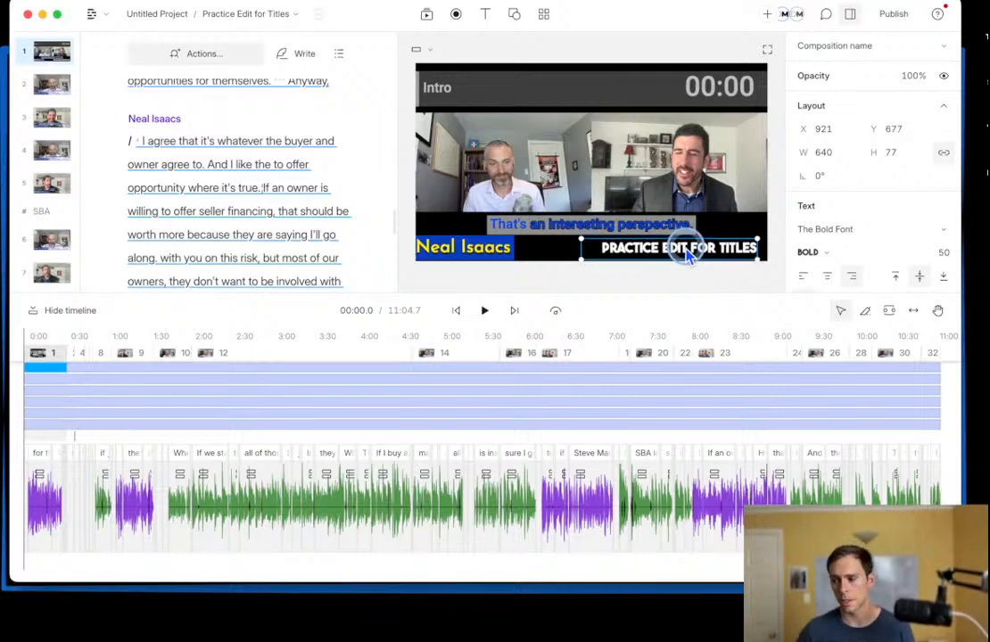
drag(688, 256, 686, 248)
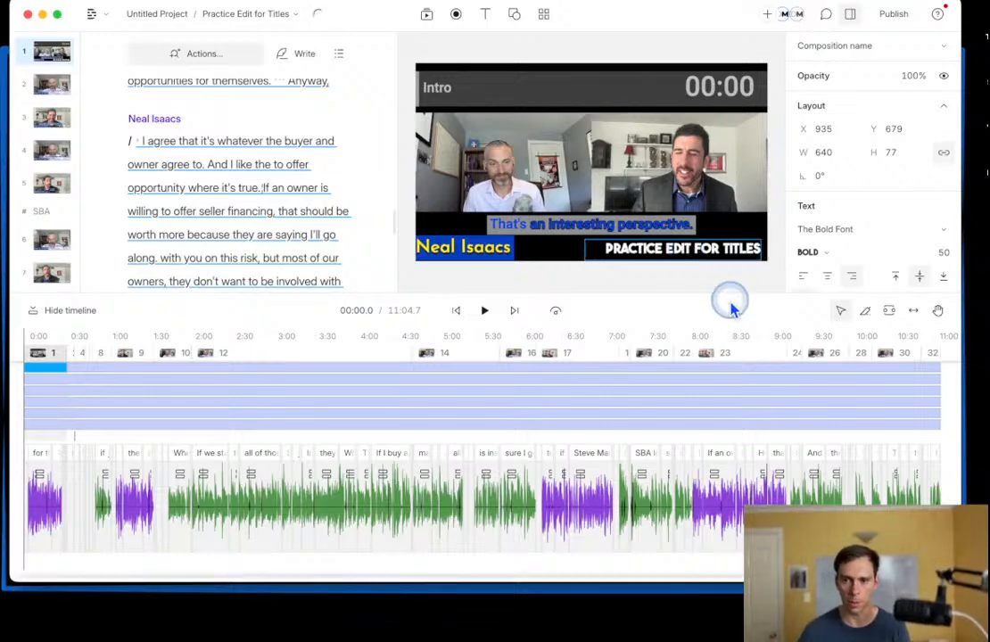
drag(695, 246, 696, 246)
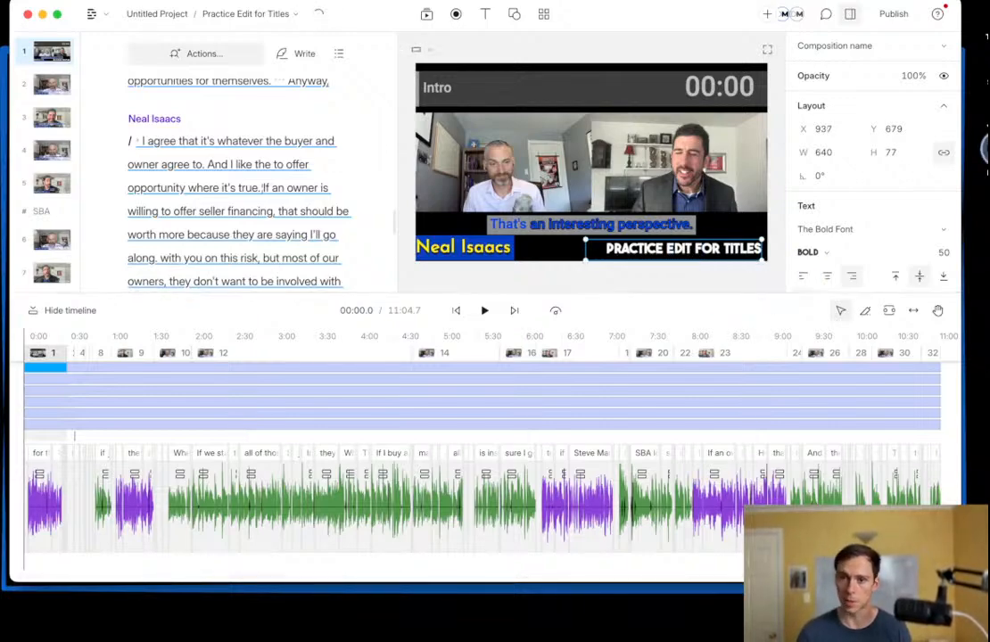
click(839, 152)
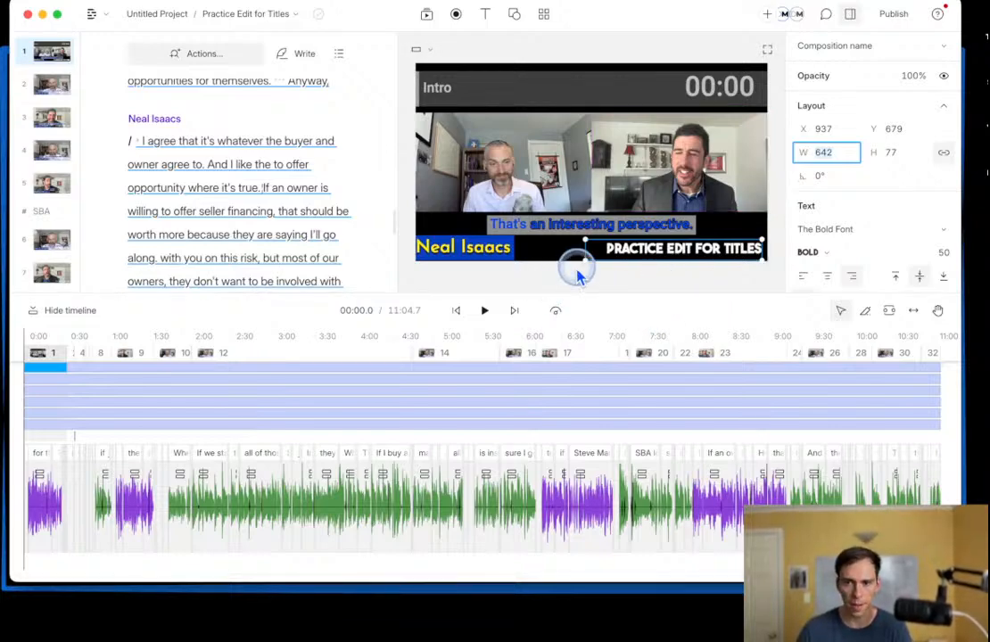
click(578, 277)
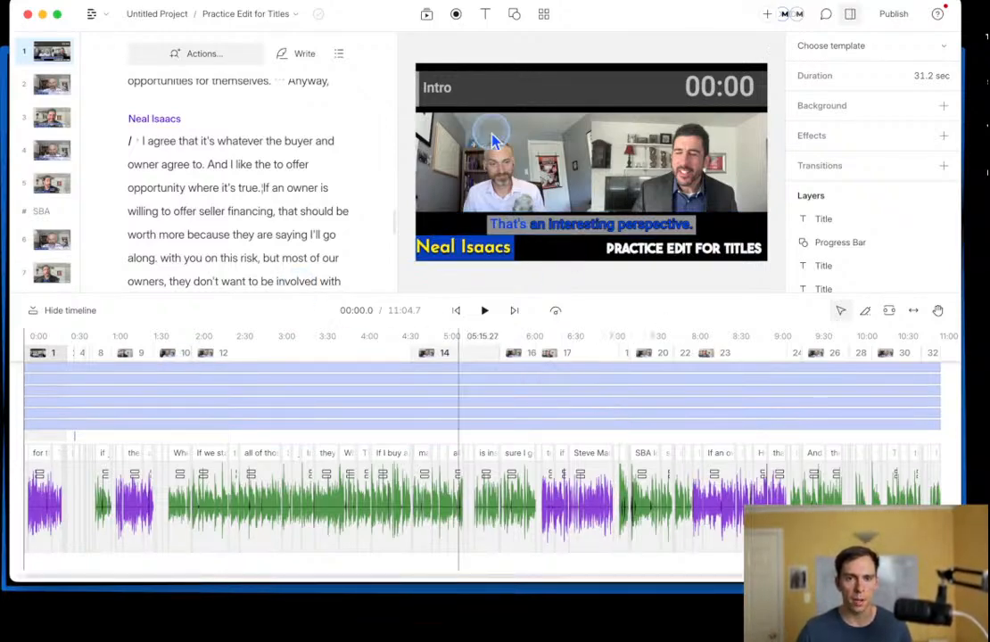
Step: Set the progress bar's fill in scene 1 to fully opaque green (009b00) and compare it with the bar in scene 10
click(490, 96)
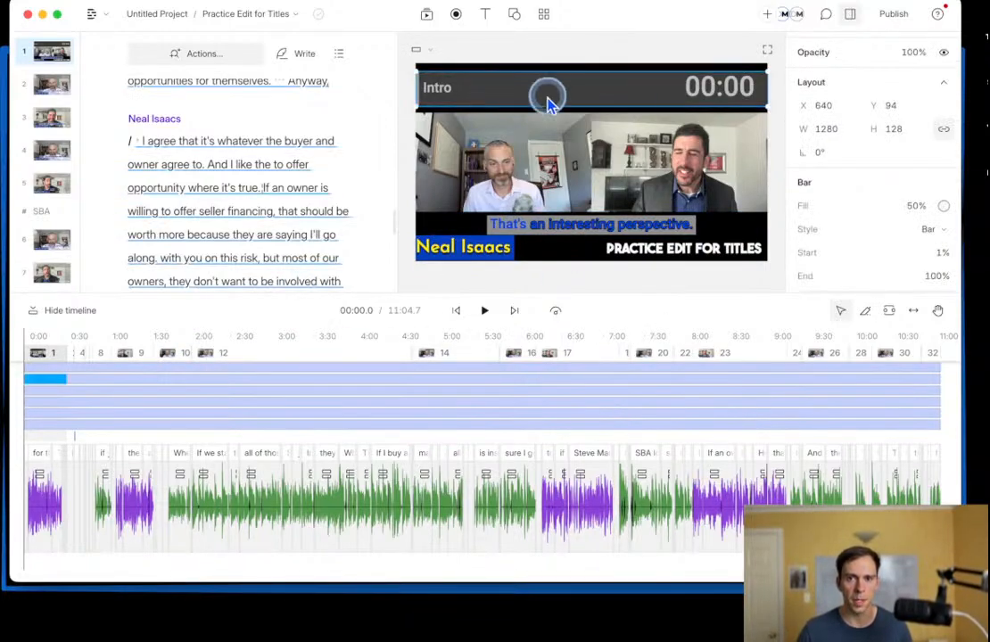
click(941, 211)
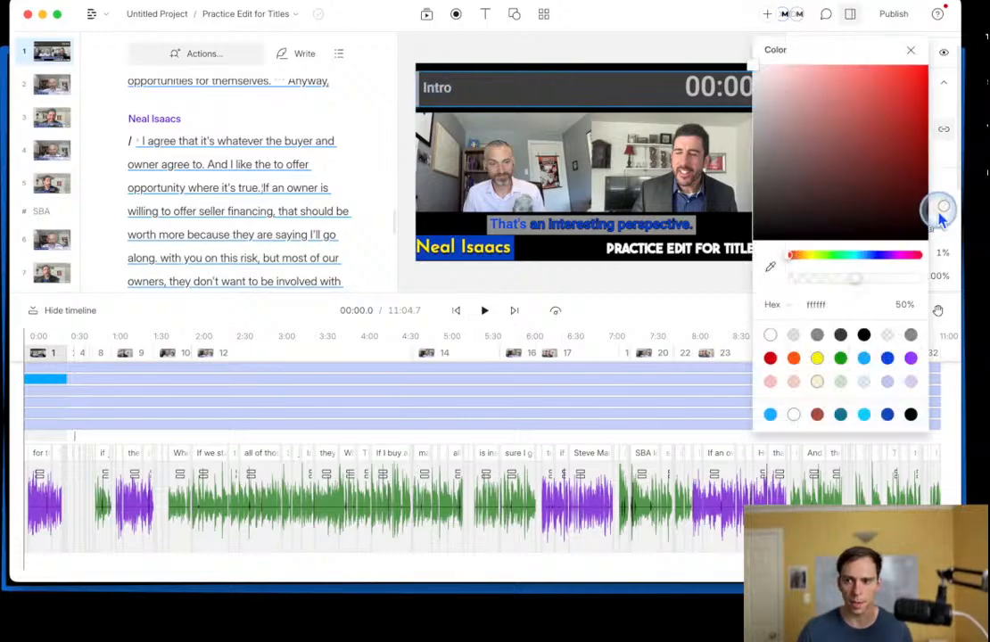
click(843, 358)
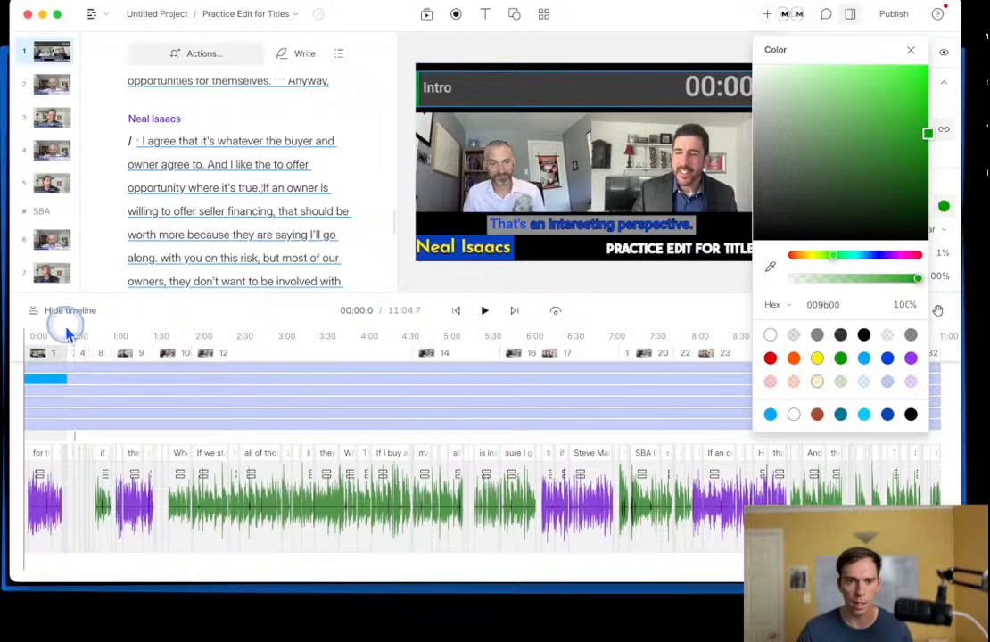
drag(44, 349, 262, 319)
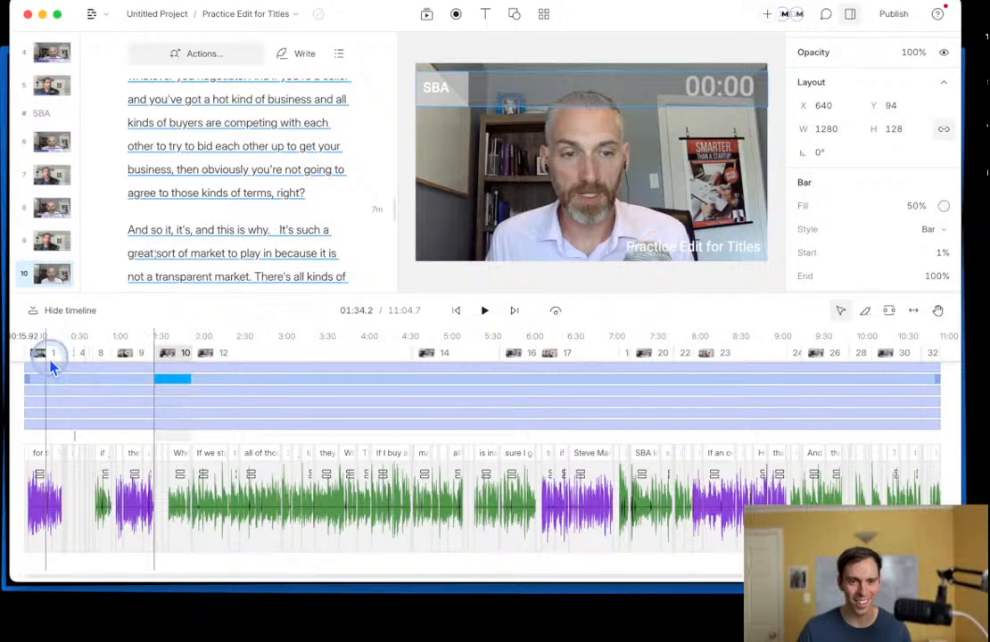
click(49, 357)
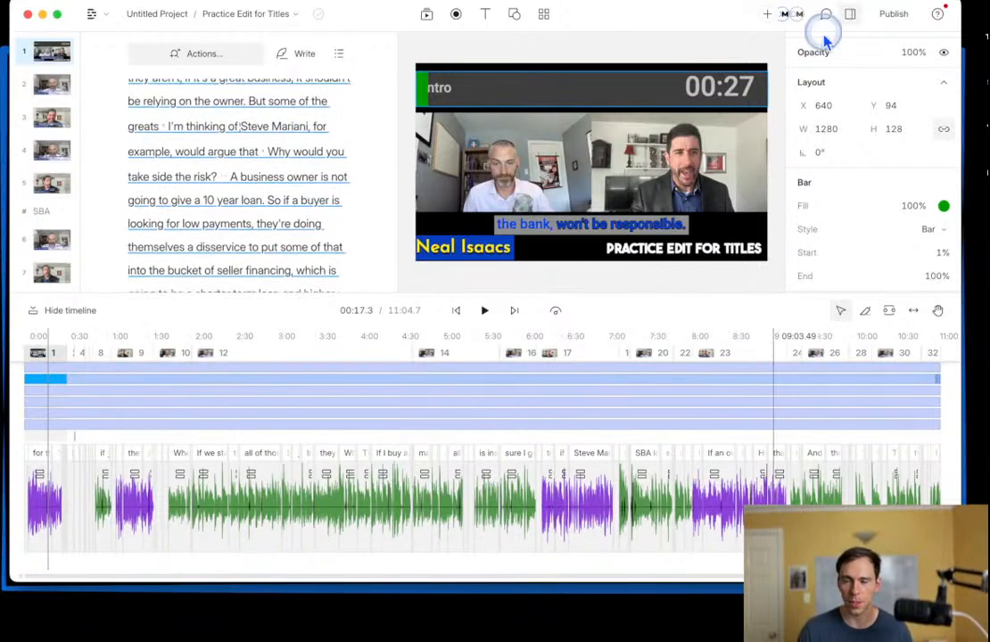
Step: Apply the green progress bar's properties to all scenes and check the bar in scenes 12, 14 and 17
scroll(886, 132, up, 1)
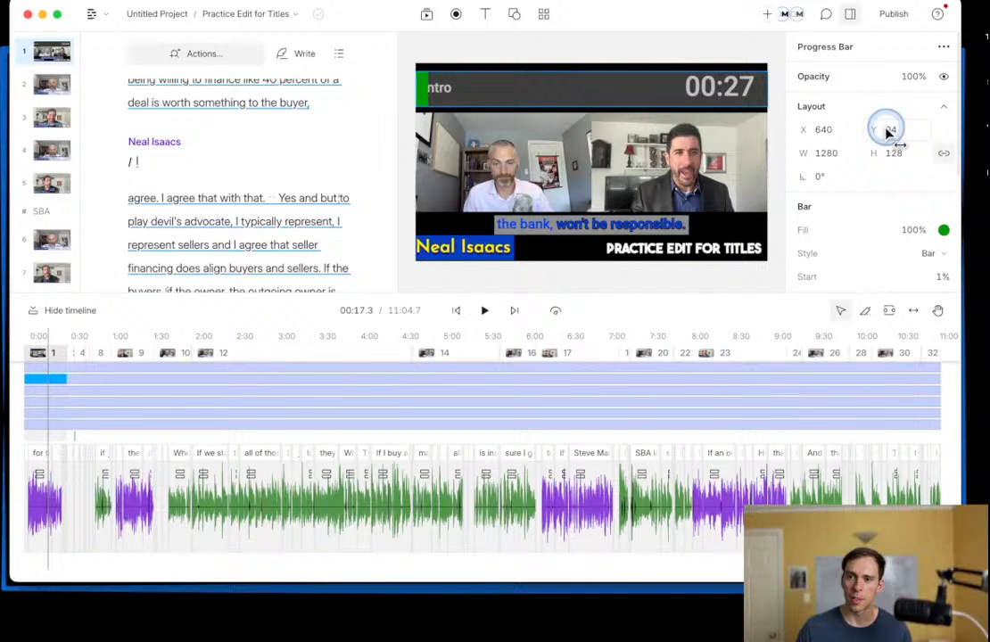
click(946, 52)
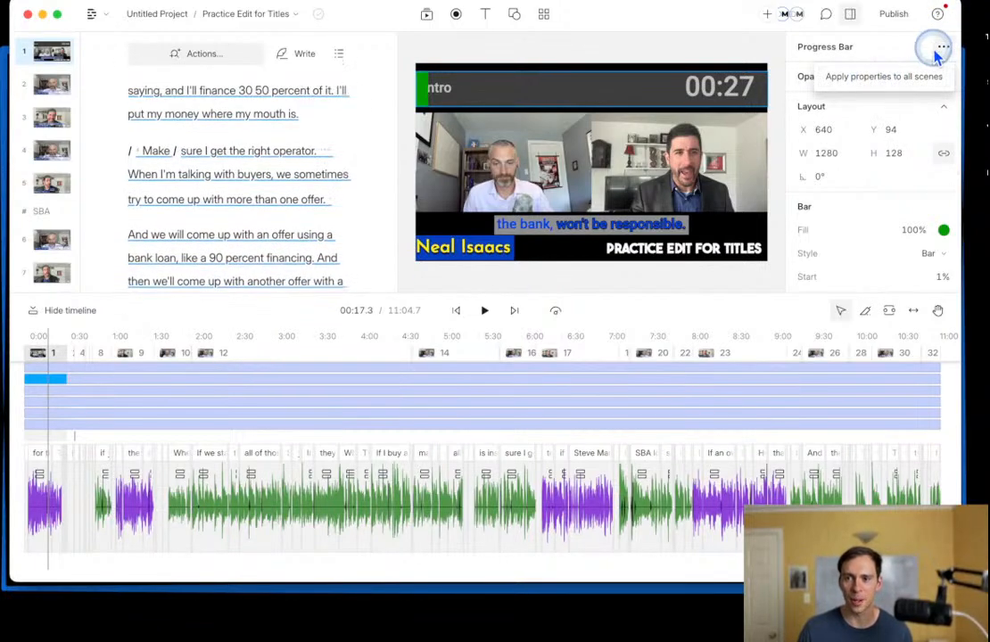
click(870, 80)
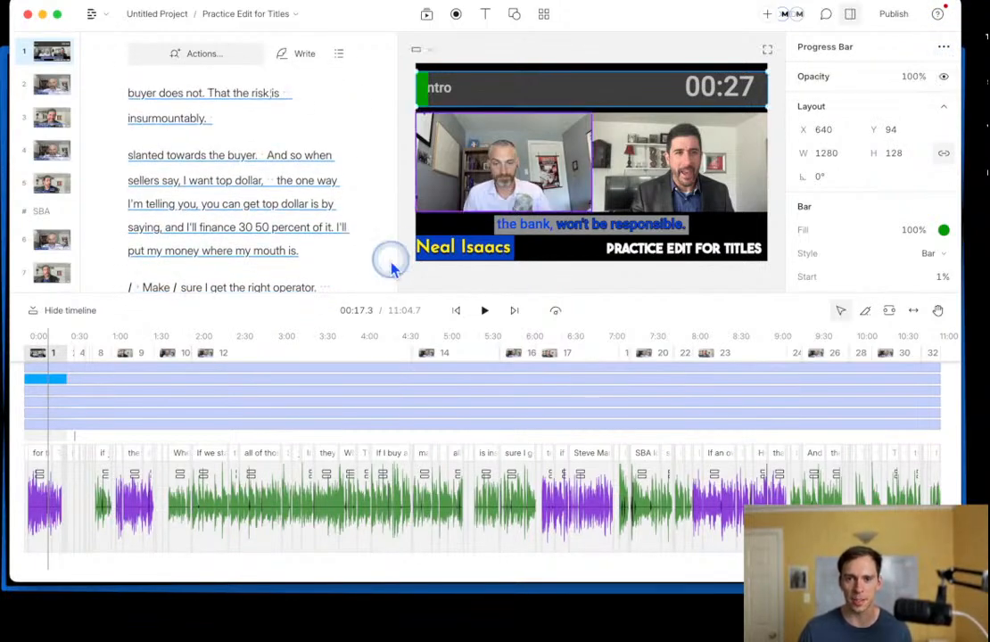
click(260, 353)
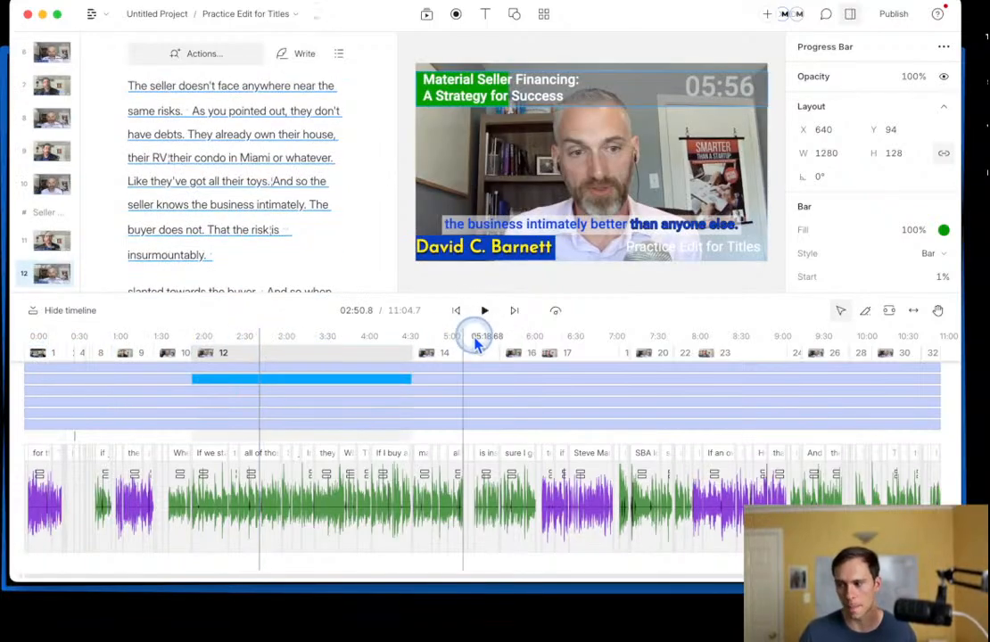
click(440, 351)
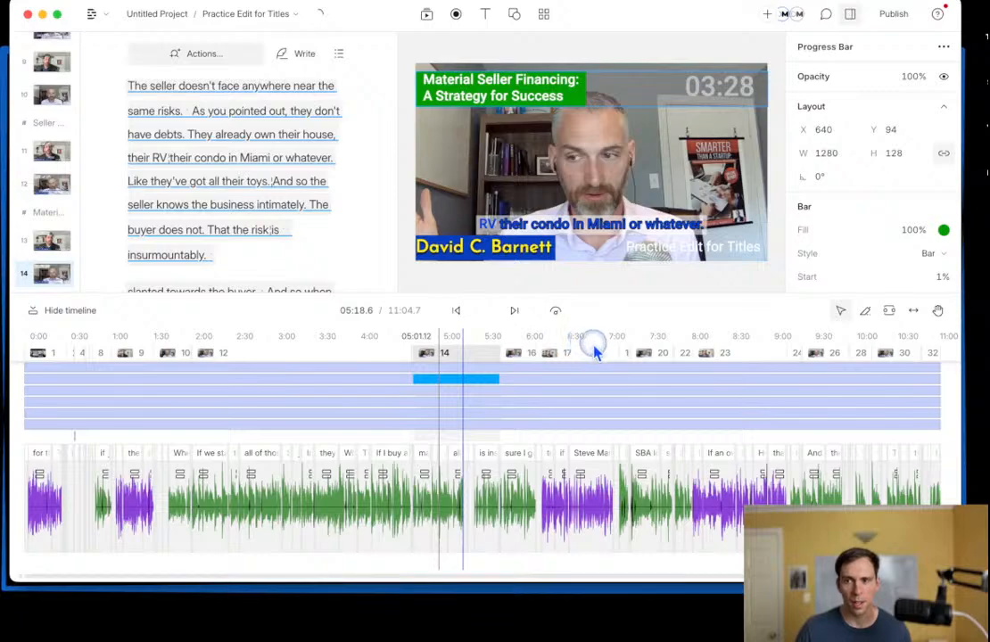
click(606, 351)
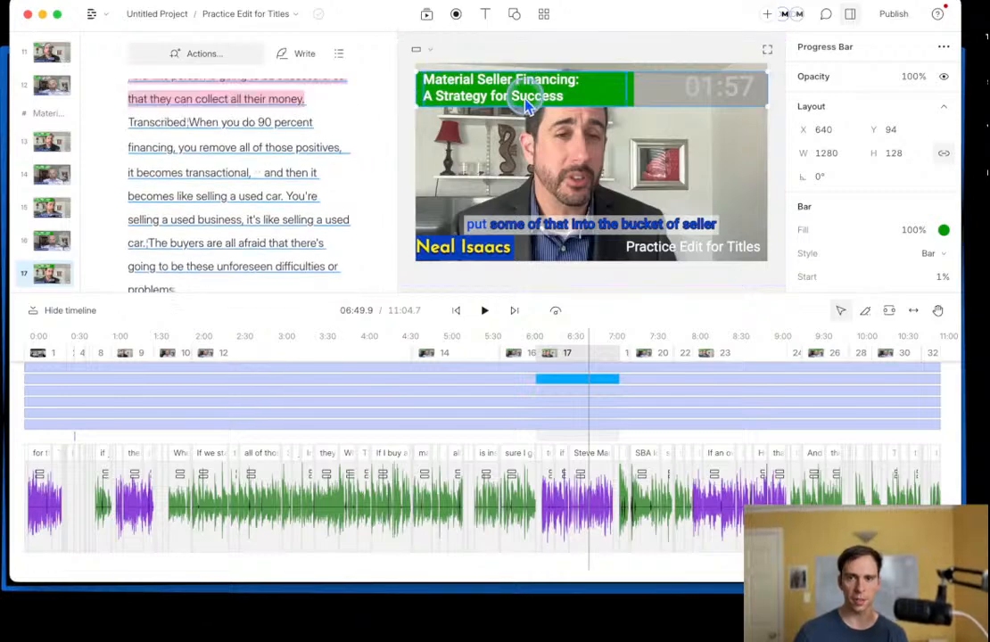
Step: Review the transcript back to its beginning and the text type options for the composition name title in scene 17
scroll(340, 92, up, 3)
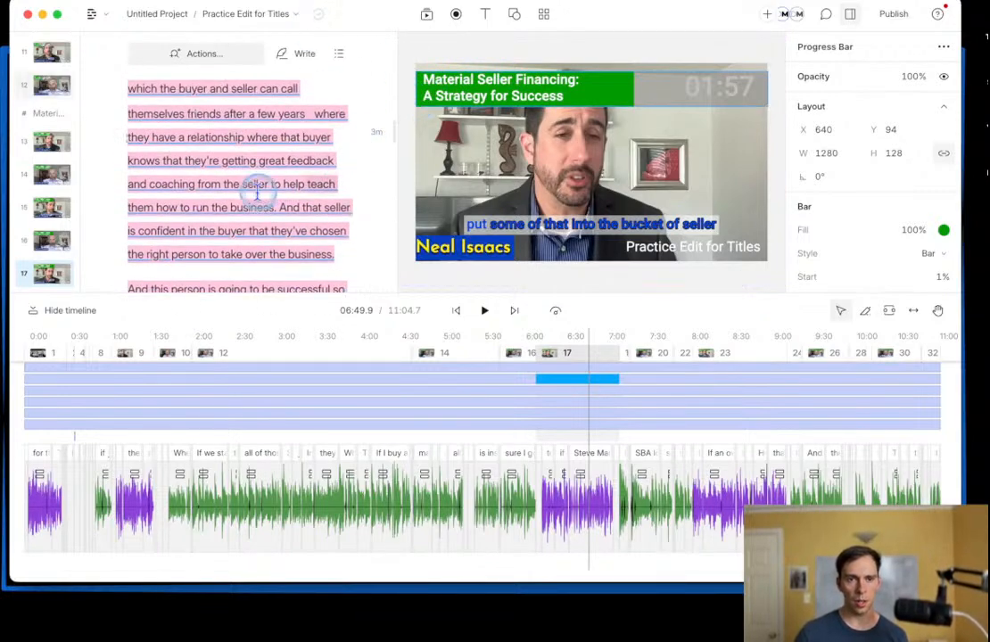
scroll(245, 190, up, 5)
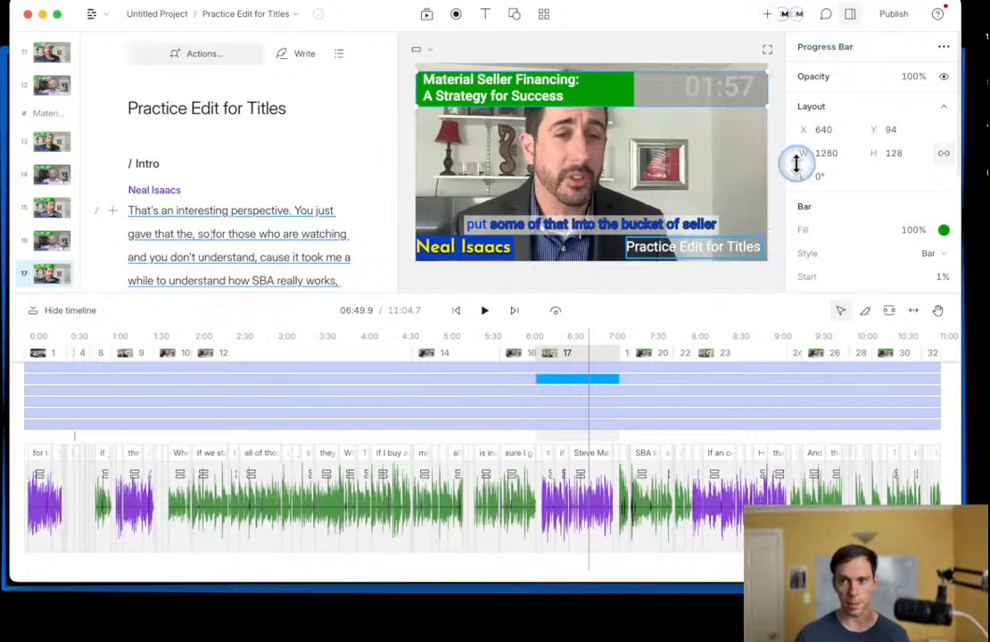
click(719, 247)
click(881, 73)
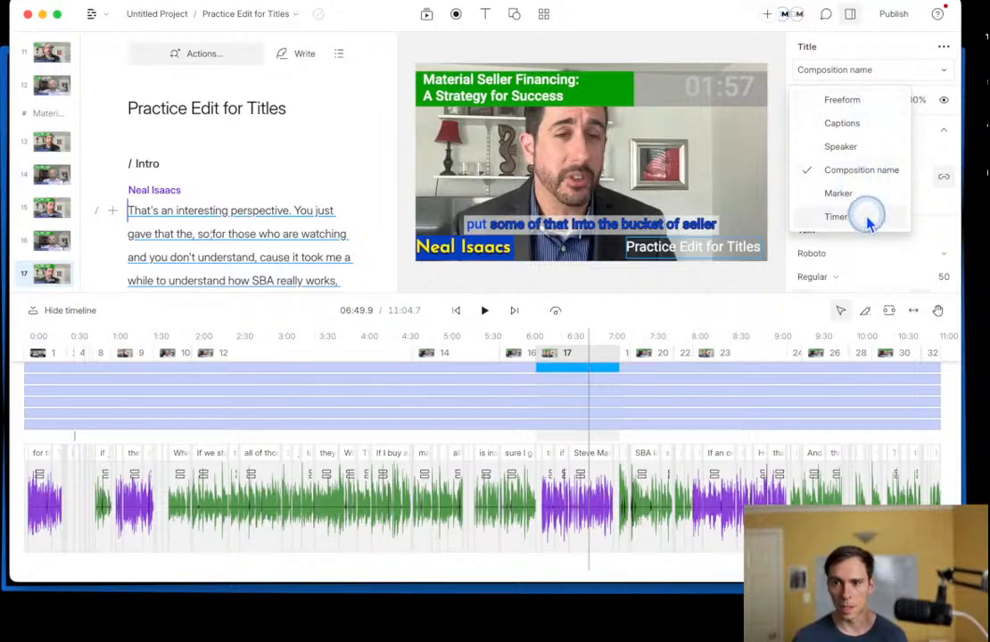
click(752, 58)
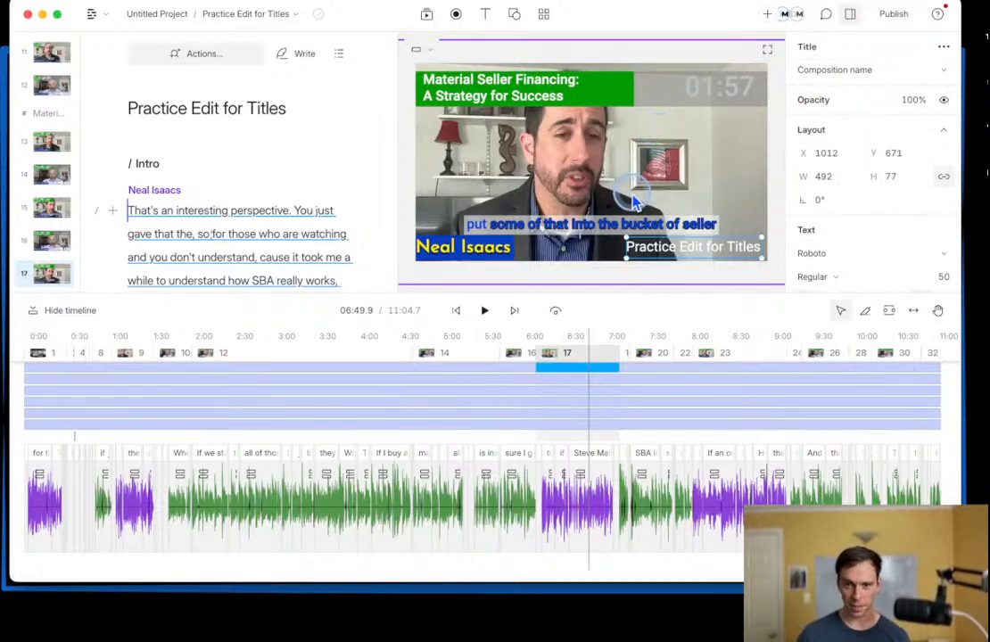
Step: Save scene 17 to the draft template named "Untitled Template"
right_click(36, 284)
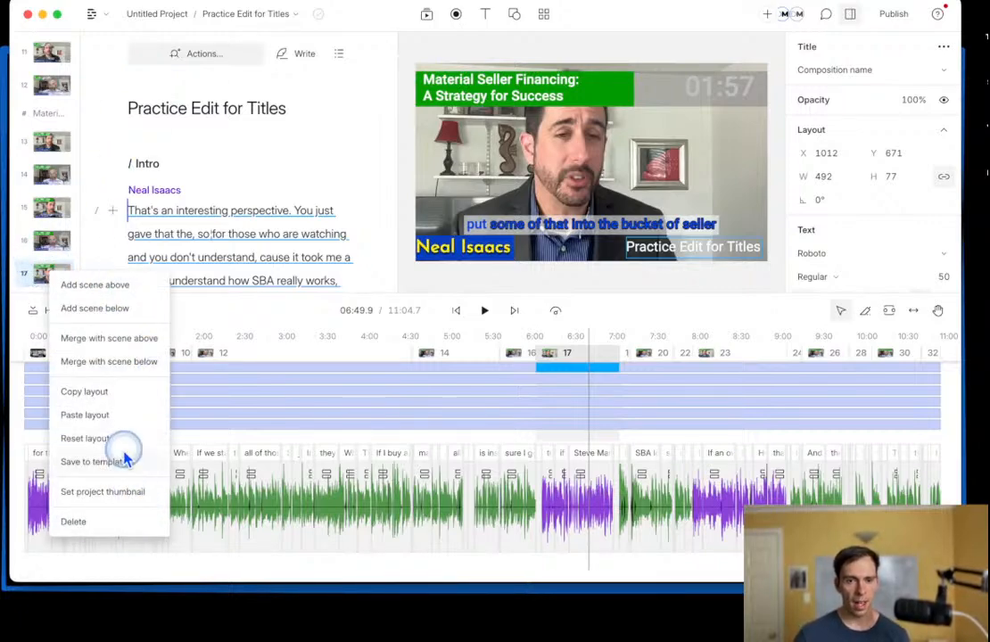
click(95, 463)
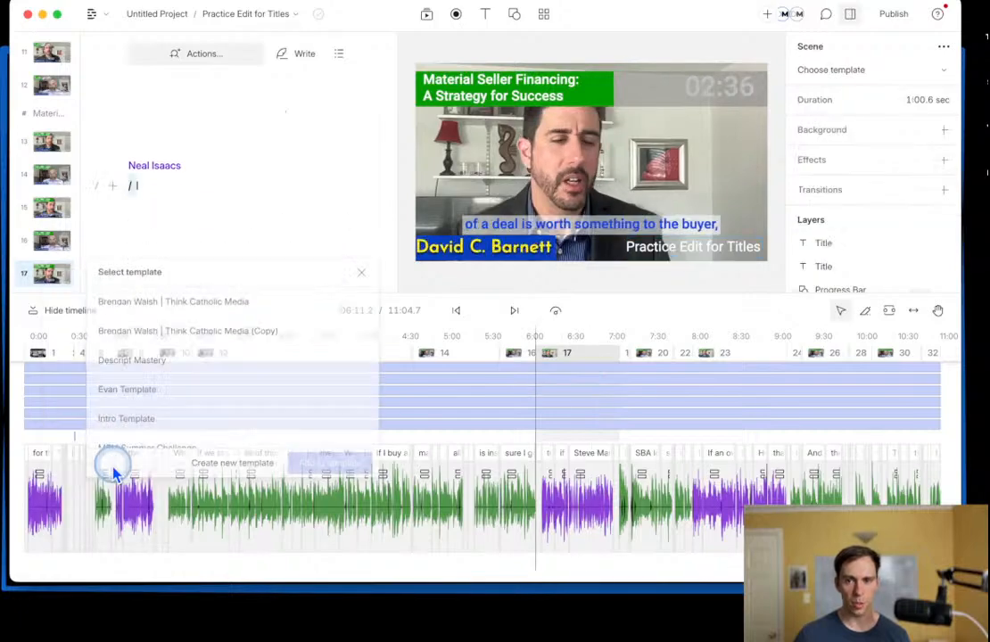
scroll(218, 348, down, 3)
scroll(223, 373, up, 3)
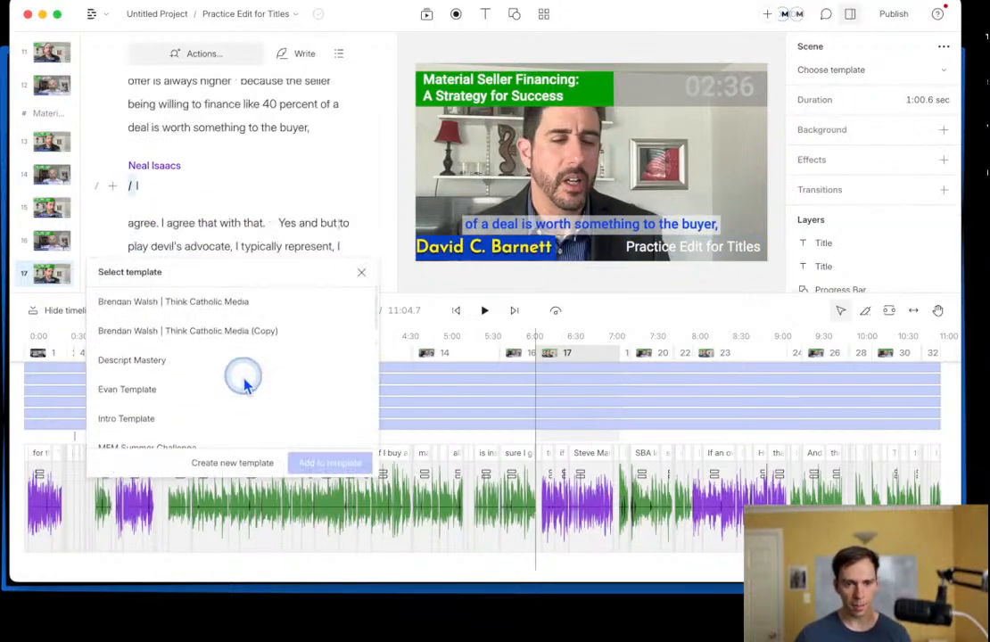
scroll(215, 373, down, 15)
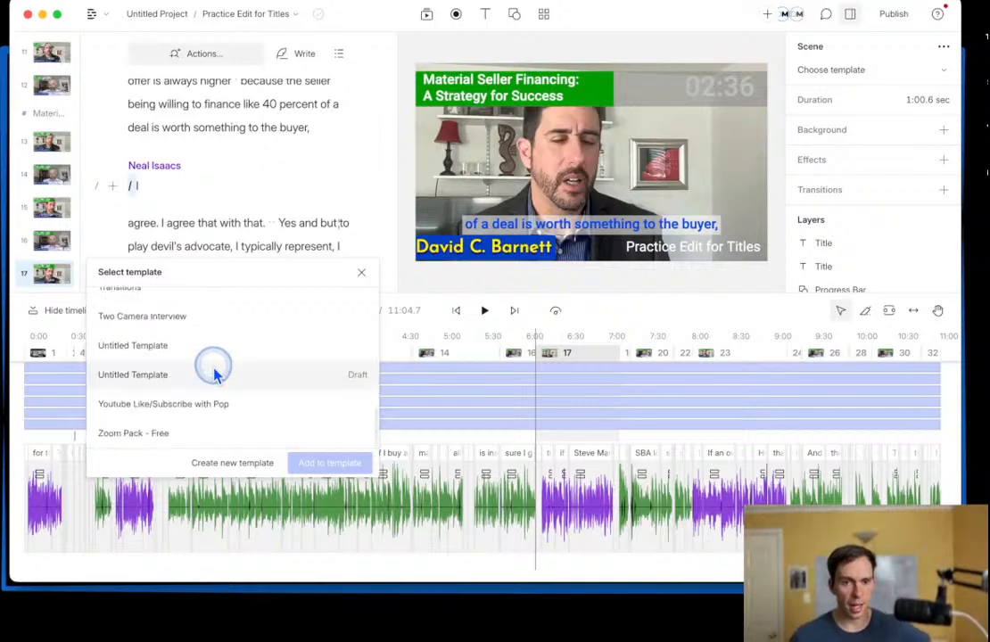
click(159, 374)
click(303, 464)
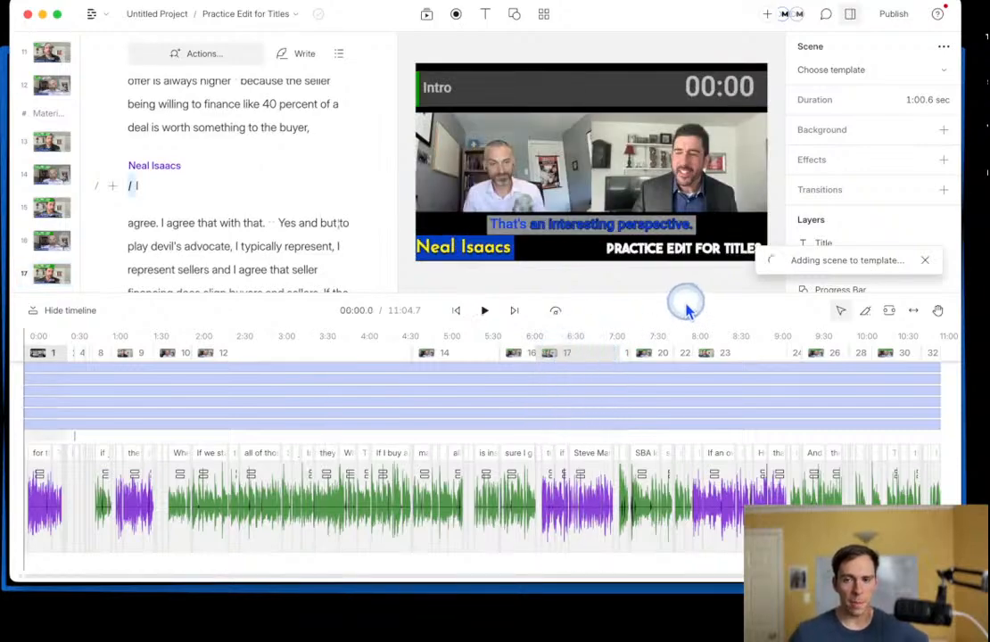
Step: Dismiss the template publishing dialog without naming the scenes and return to editing the draft template
click(2, 555)
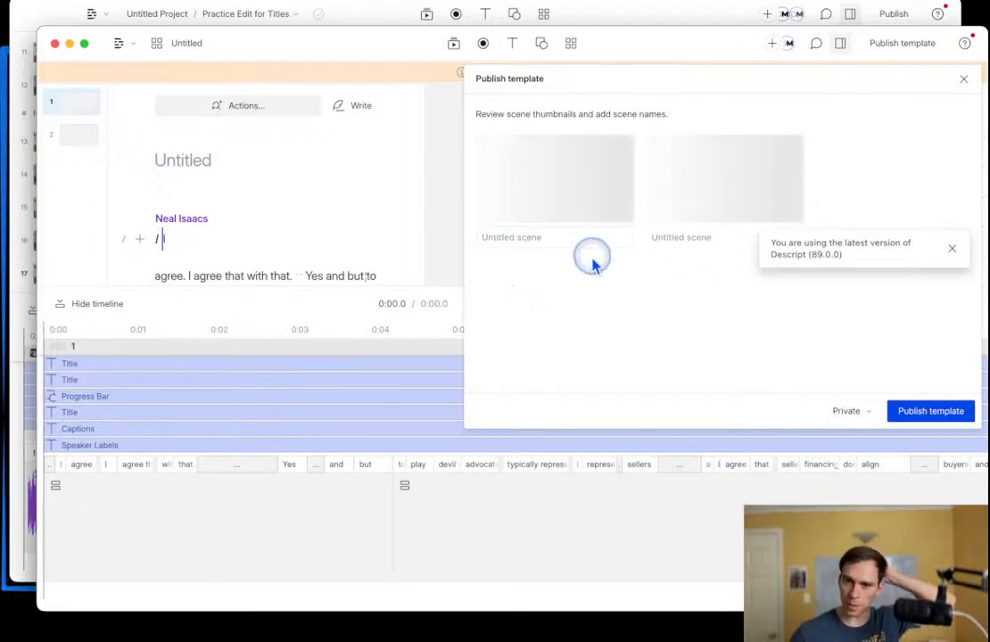
click(663, 238)
click(572, 232)
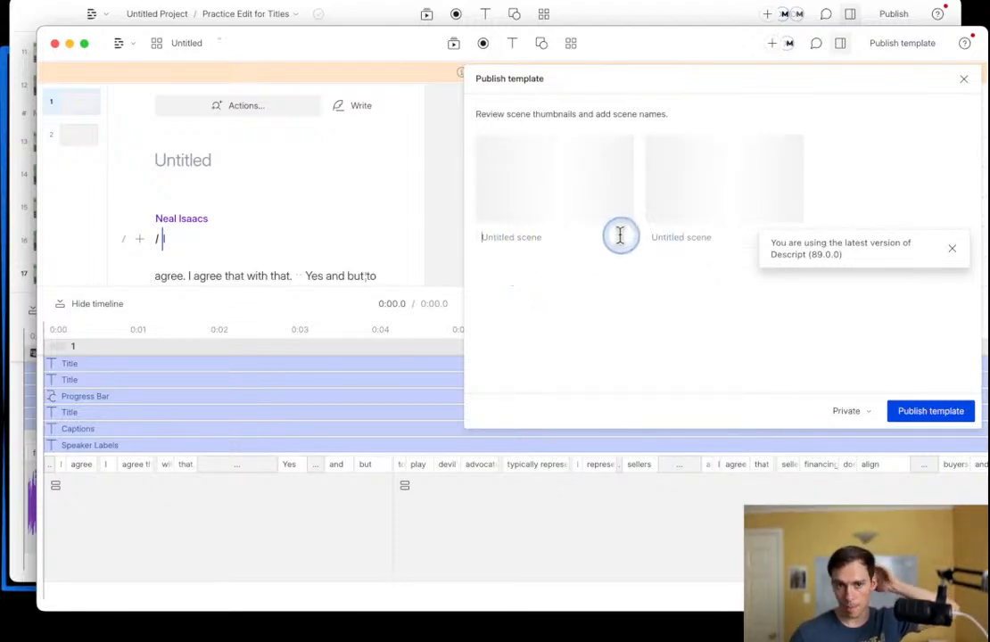
click(964, 79)
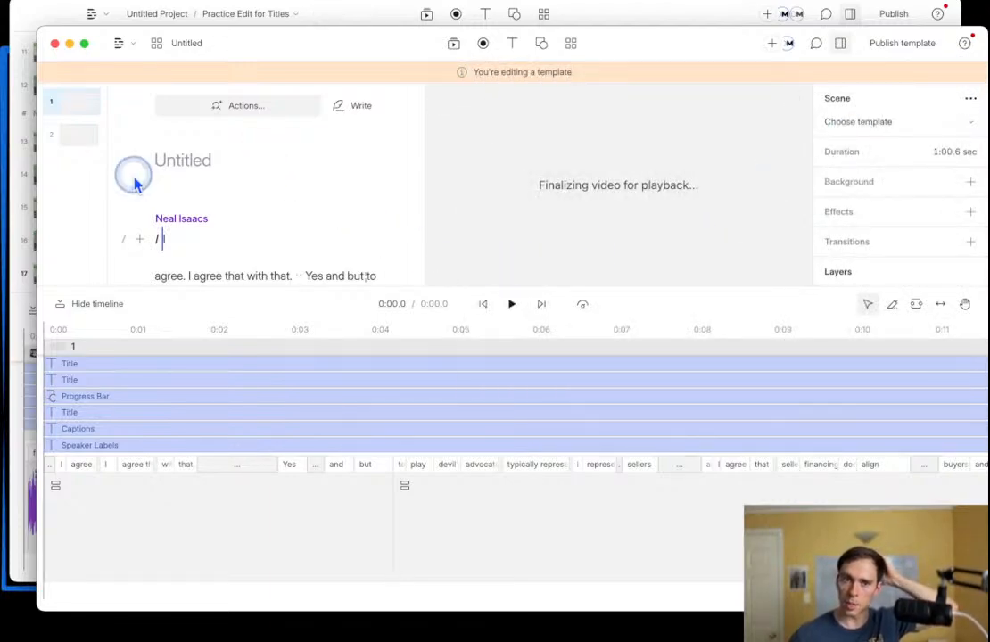
Step: Delete the empty 5-second second scene from the template
click(64, 143)
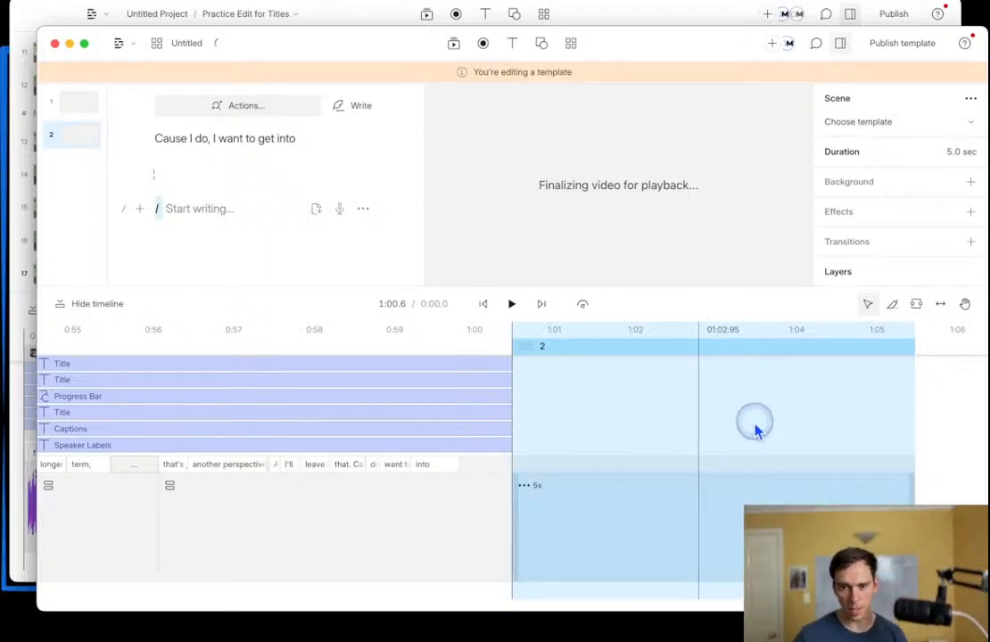
click(731, 546)
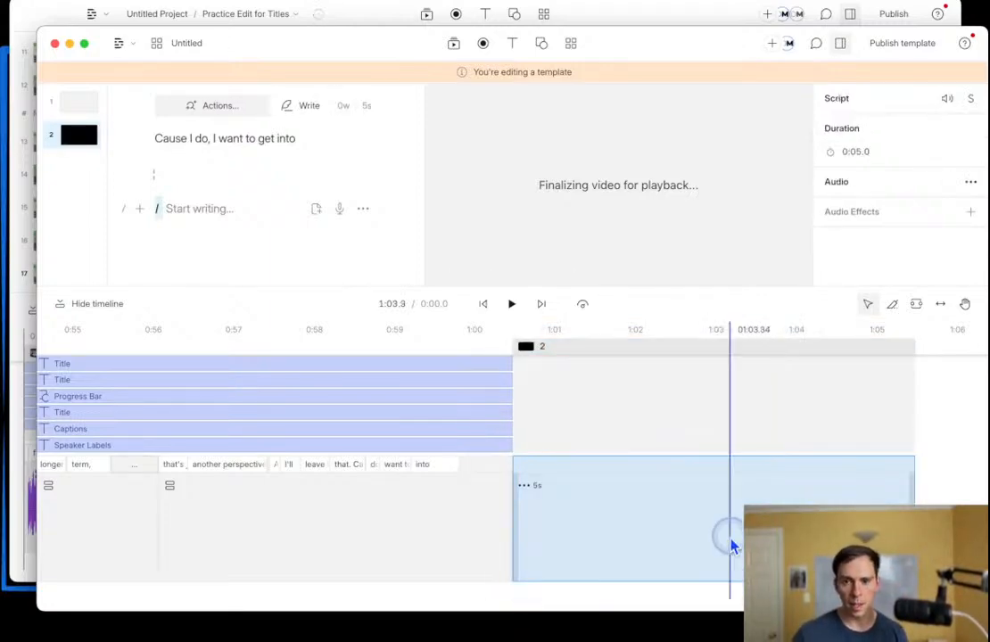
key(Delete)
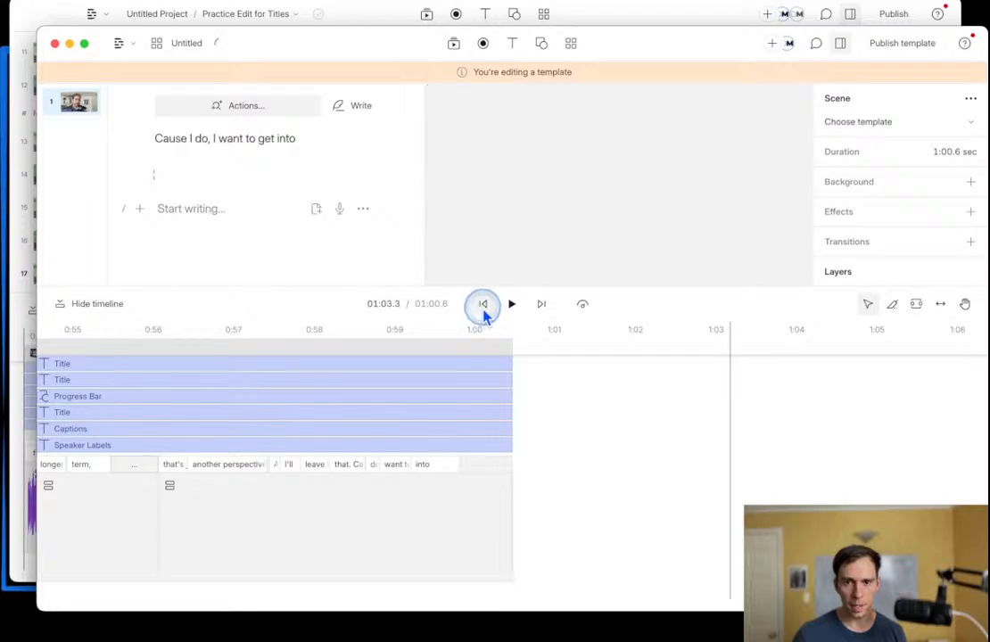
Step: Play the template scene's first few seconds to check its timer, progress bar, captions and titles
click(482, 305)
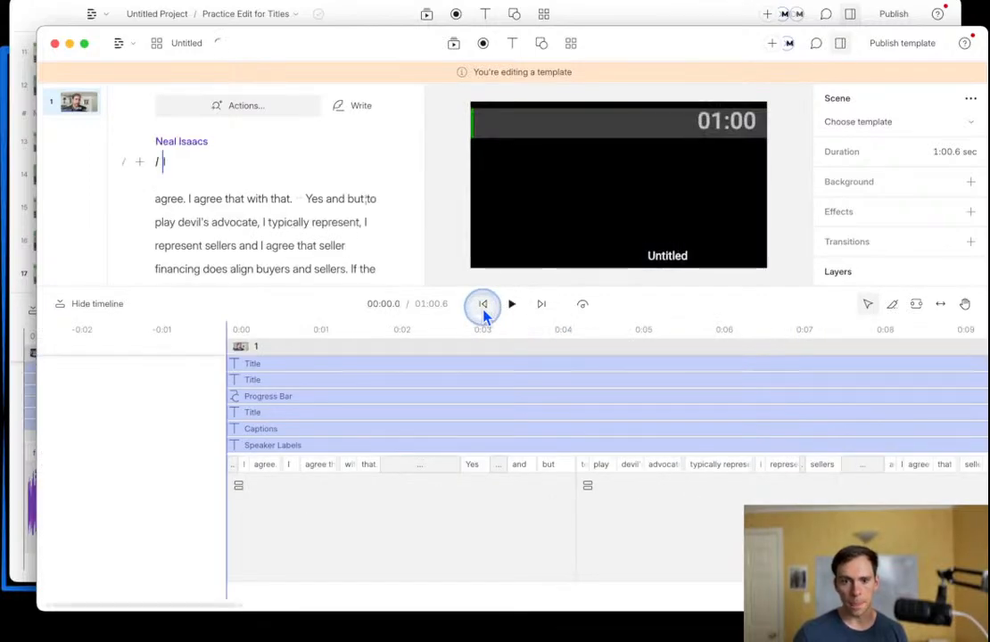
click(512, 305)
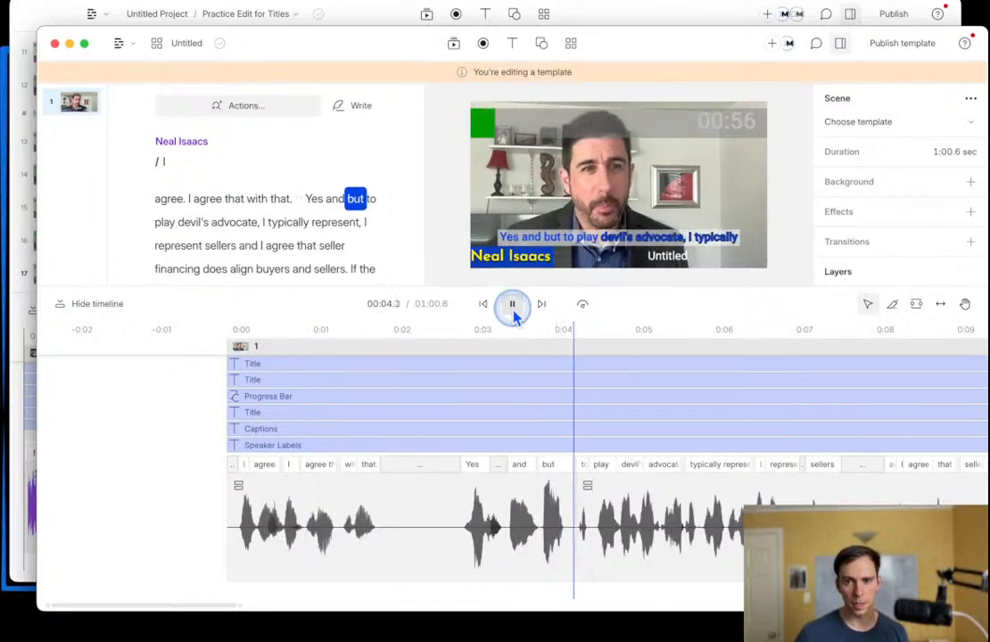
click(513, 307)
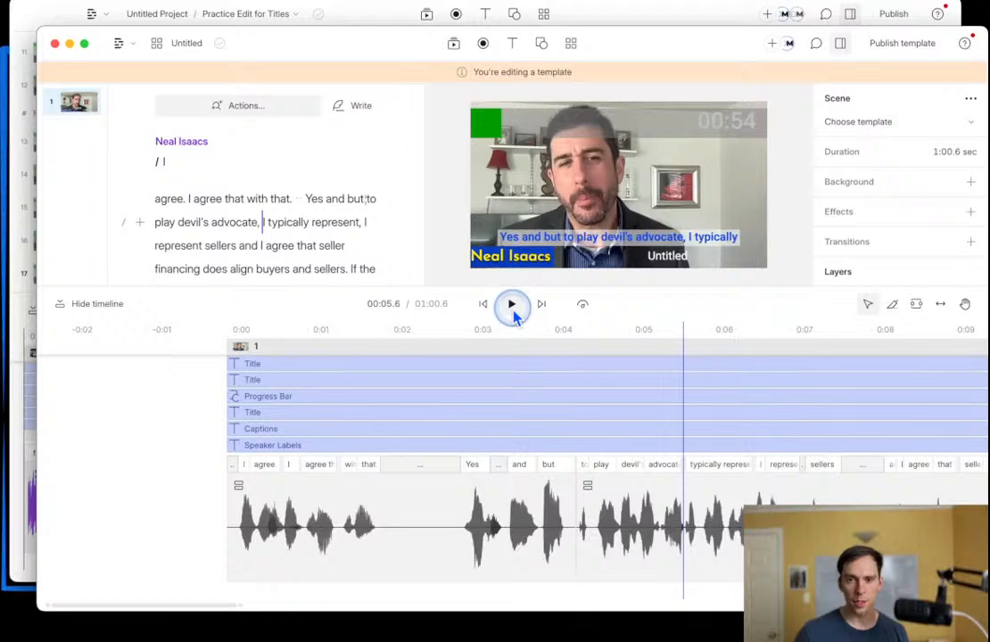
Step: Examine the template's untitled composition heading and its composition name, speaker labels and captions layers
click(391, 149)
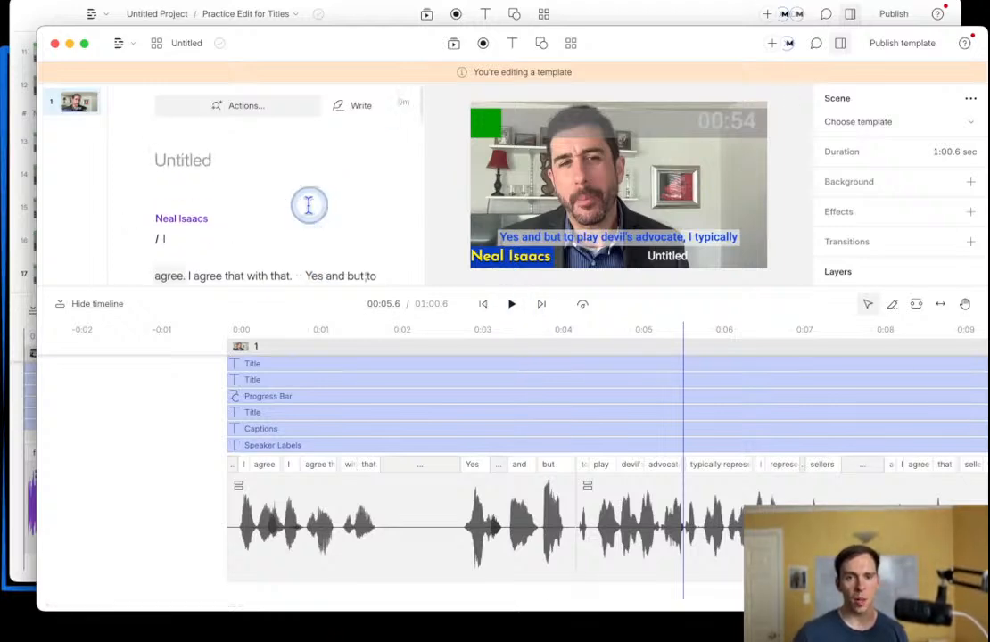
click(187, 159)
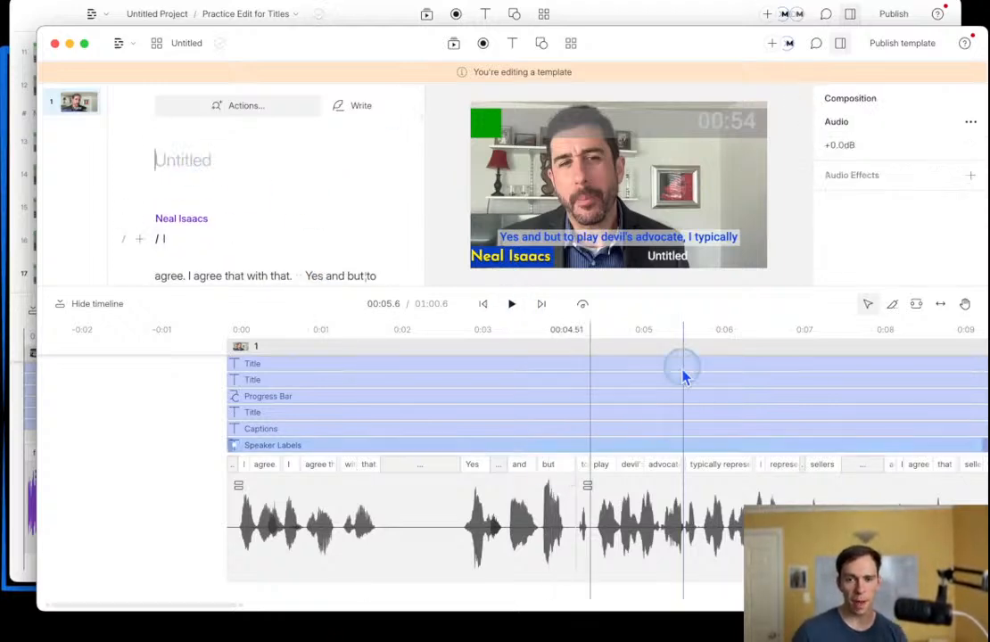
click(664, 257)
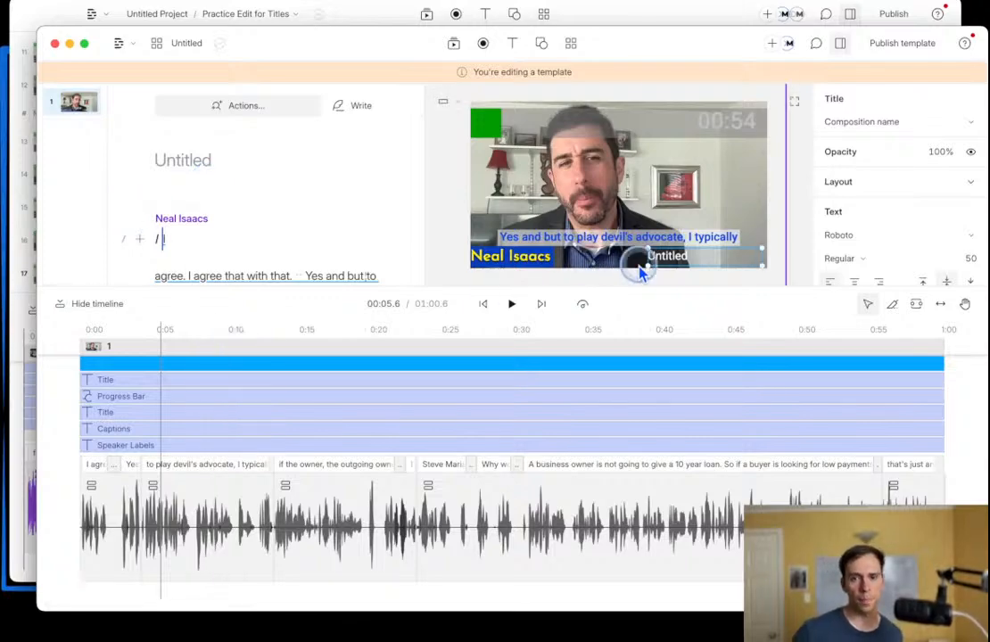
click(199, 522)
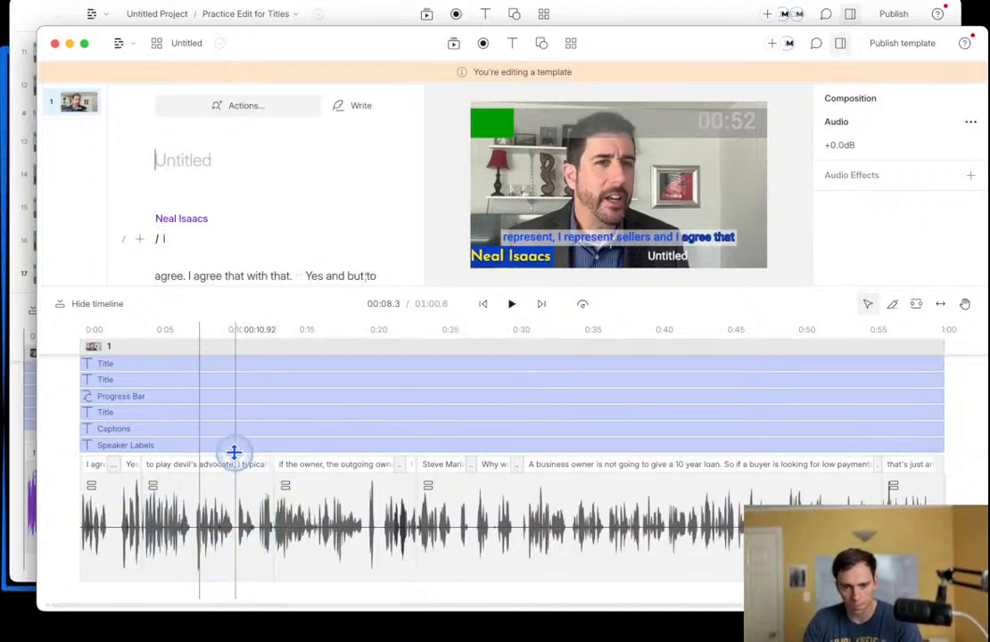
click(205, 446)
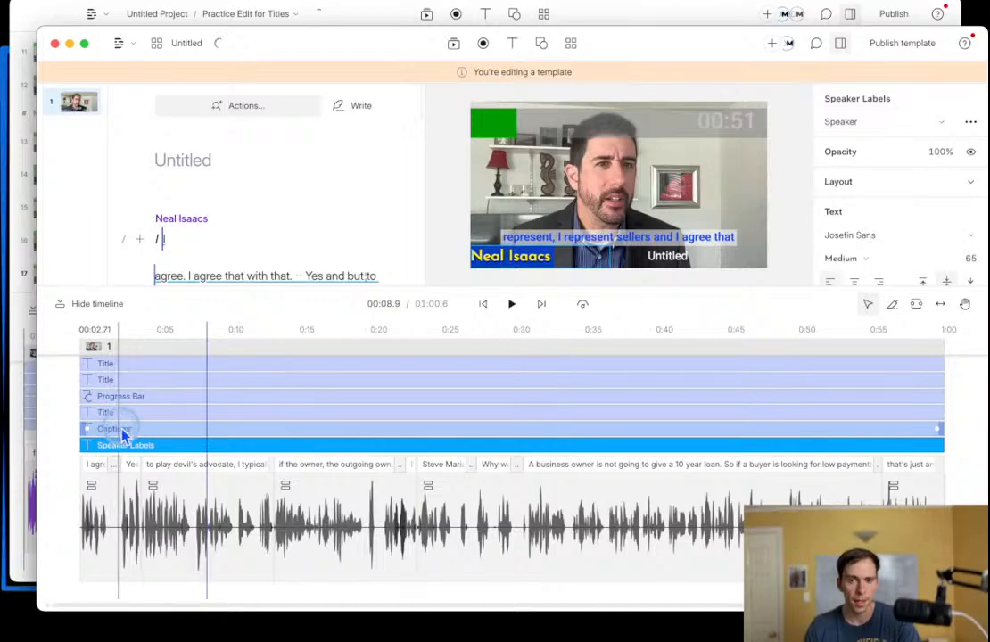
click(290, 427)
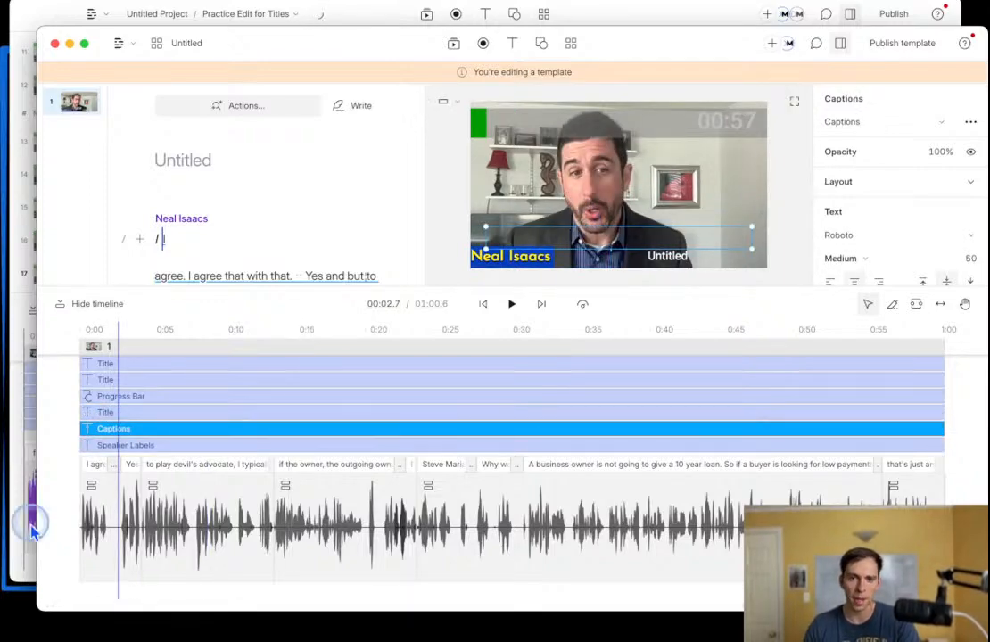
drag(412, 535, 266, 552)
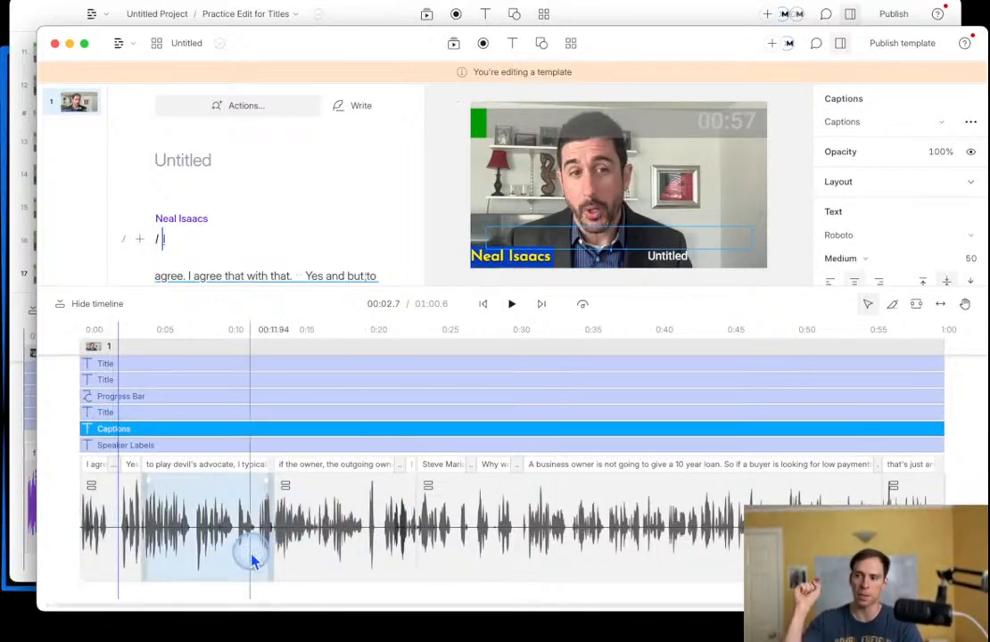
Step: Rename the template's timer title layer to "Countdown"
click(165, 412)
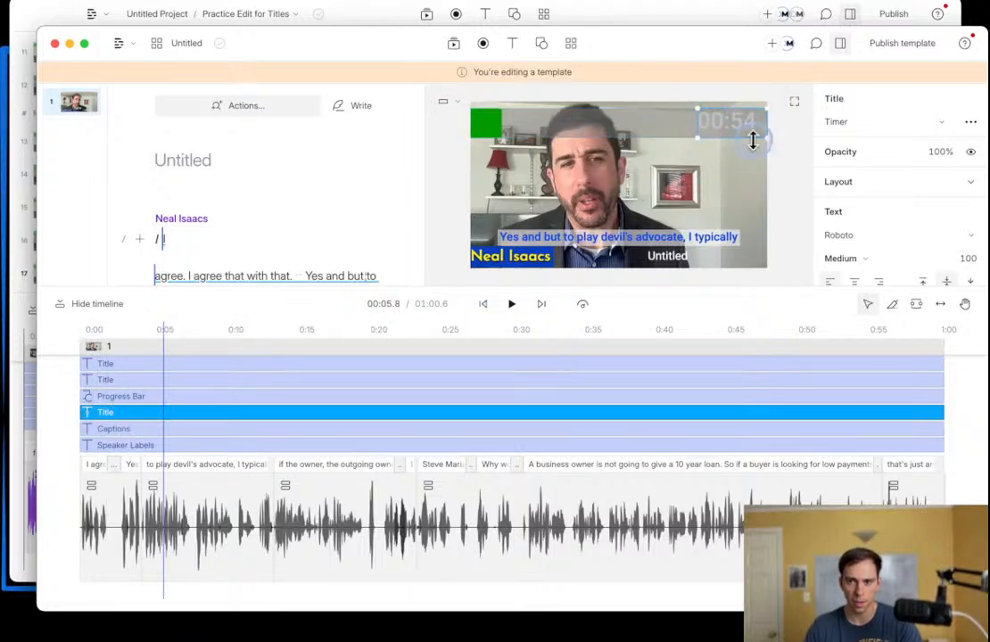
click(888, 95)
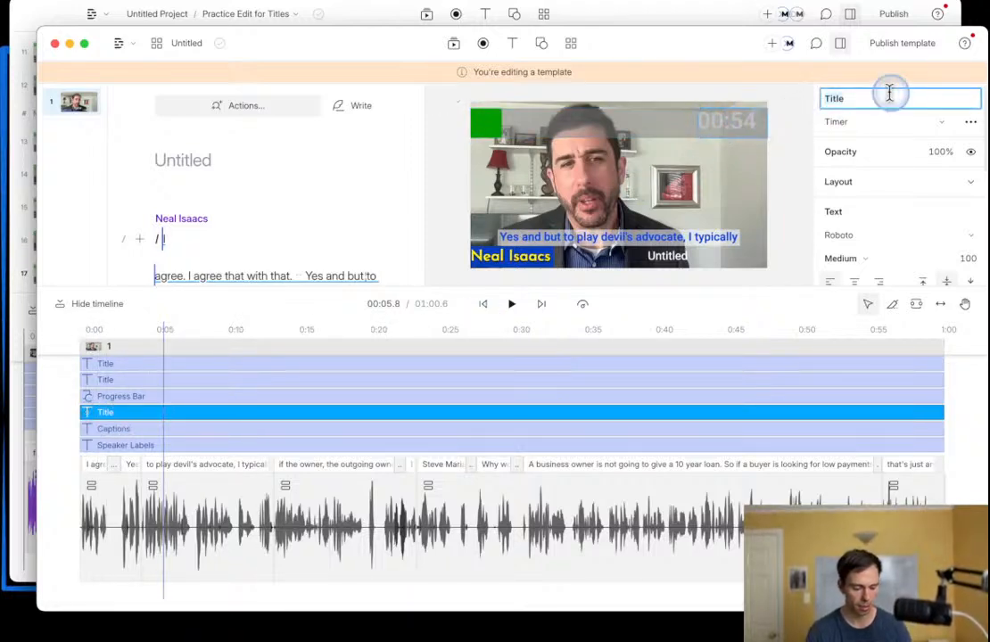
text(Countdown)
key(Return)
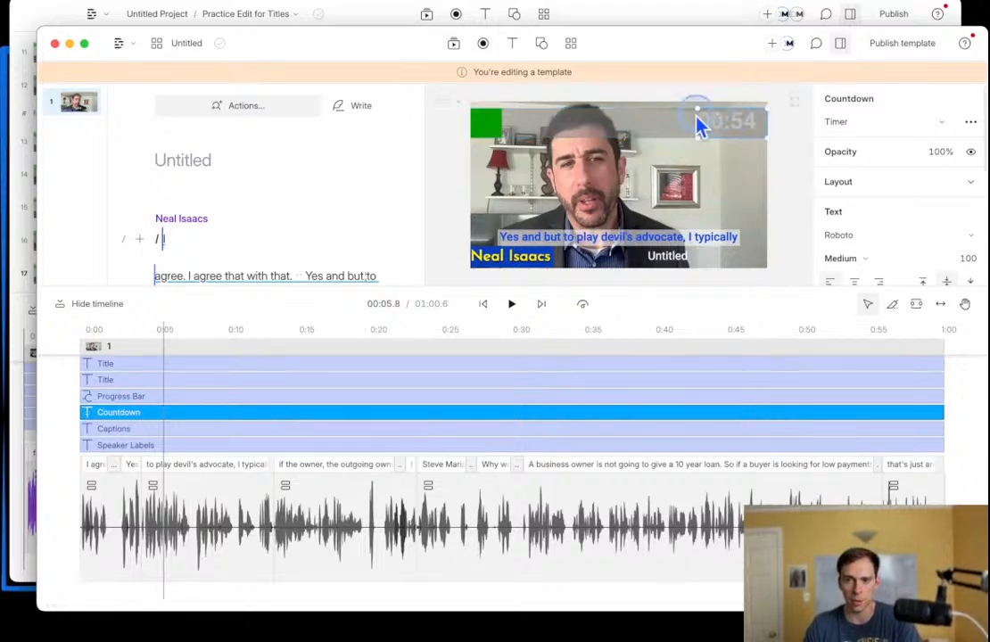
Step: Review the Countdown layer's timer settings for counting direction and end point without changing them
click(945, 124)
click(947, 124)
click(971, 124)
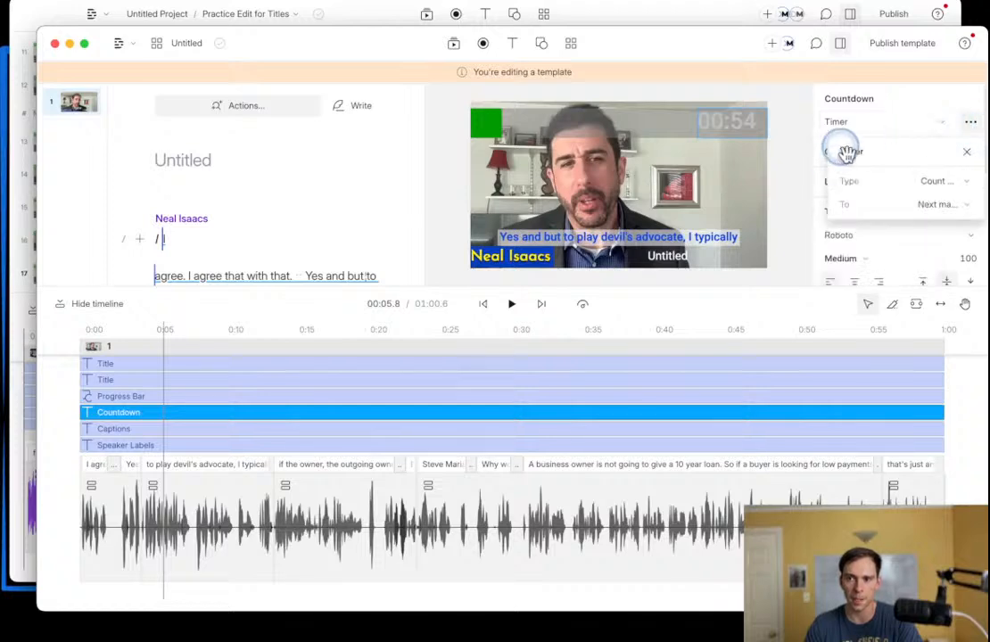
click(937, 181)
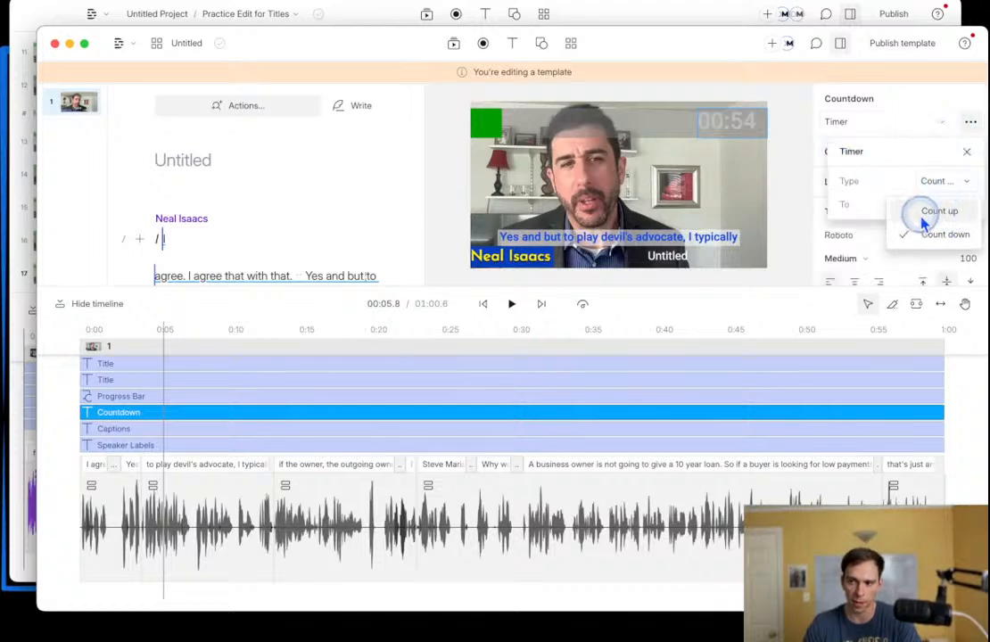
click(966, 154)
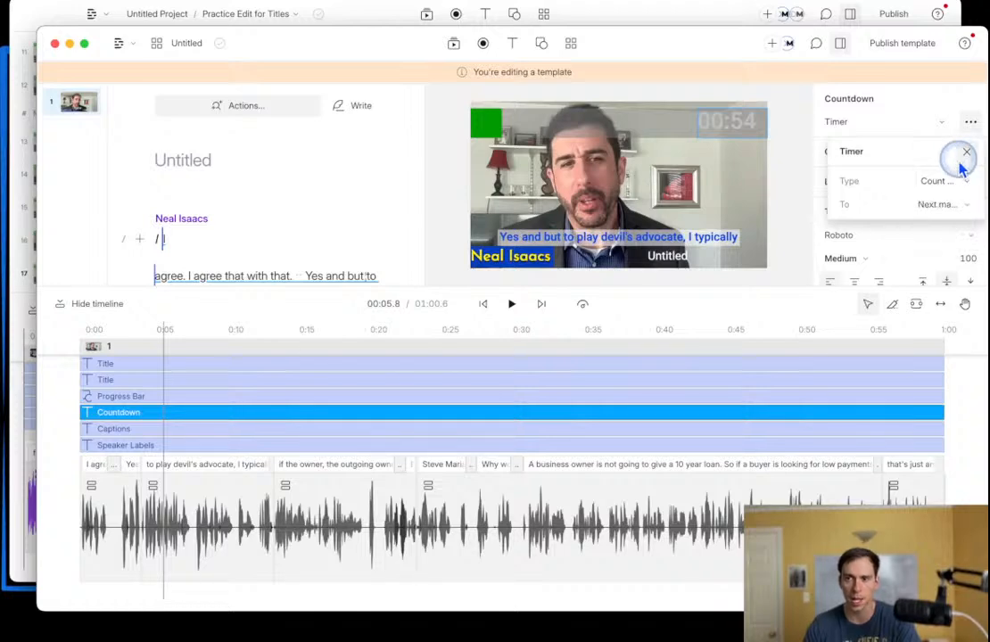
click(966, 153)
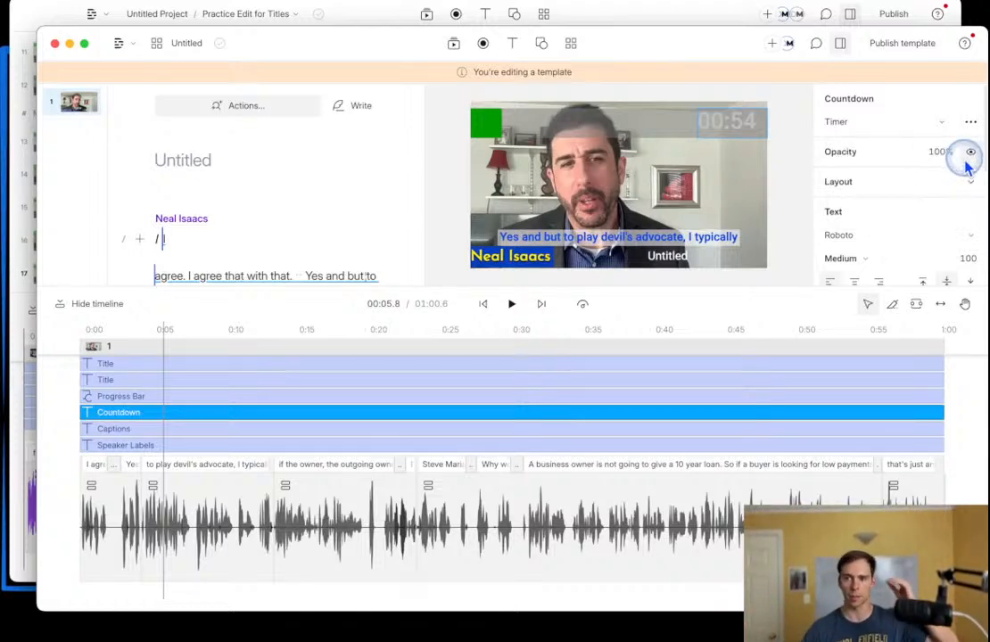
click(971, 125)
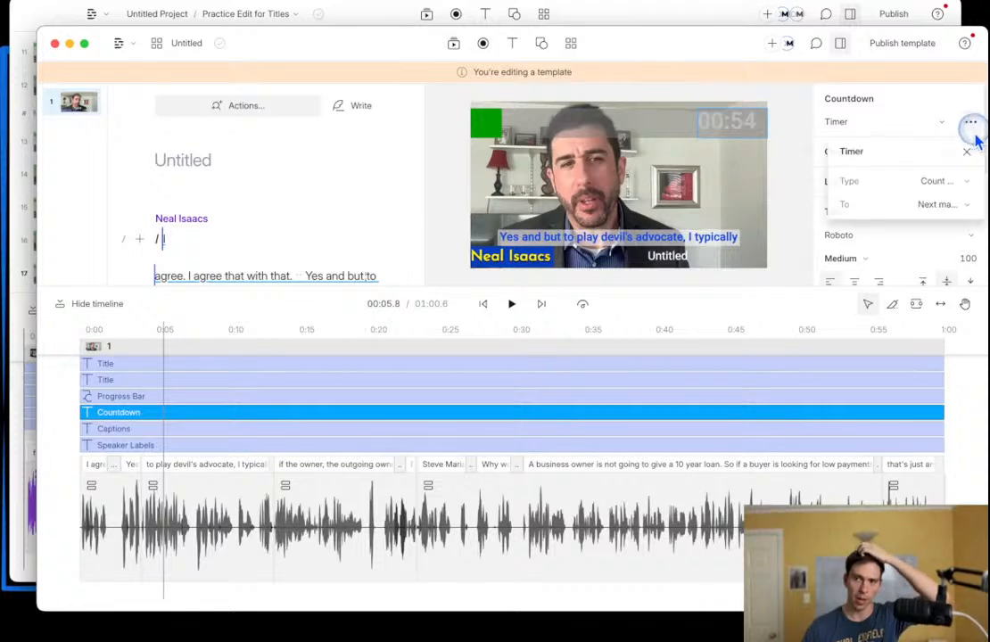
click(925, 207)
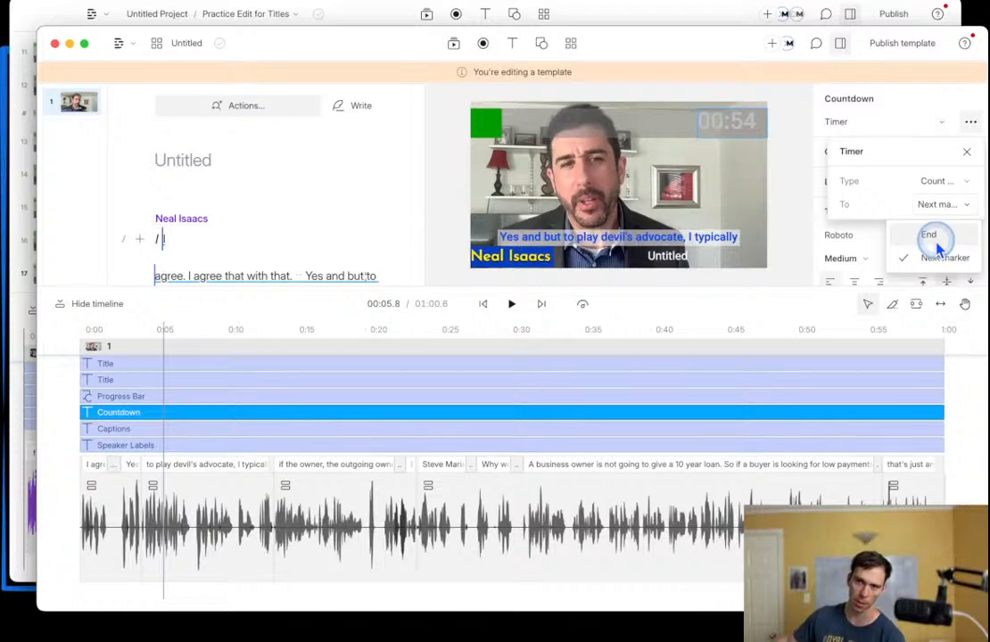
click(965, 154)
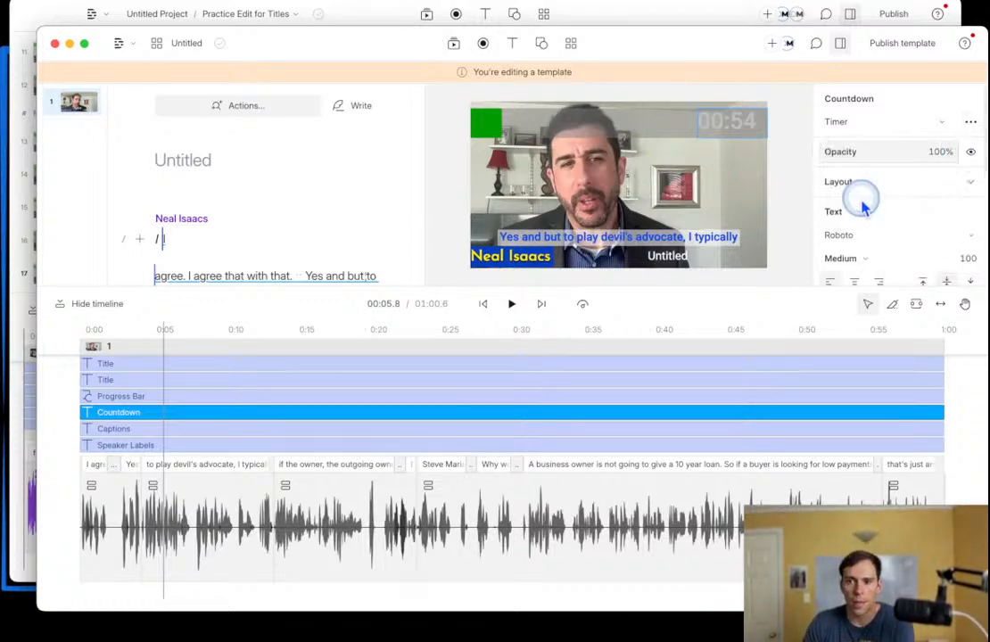
Step: Examine the progress bar layer's properties and the text type options of the marker title layer
click(145, 401)
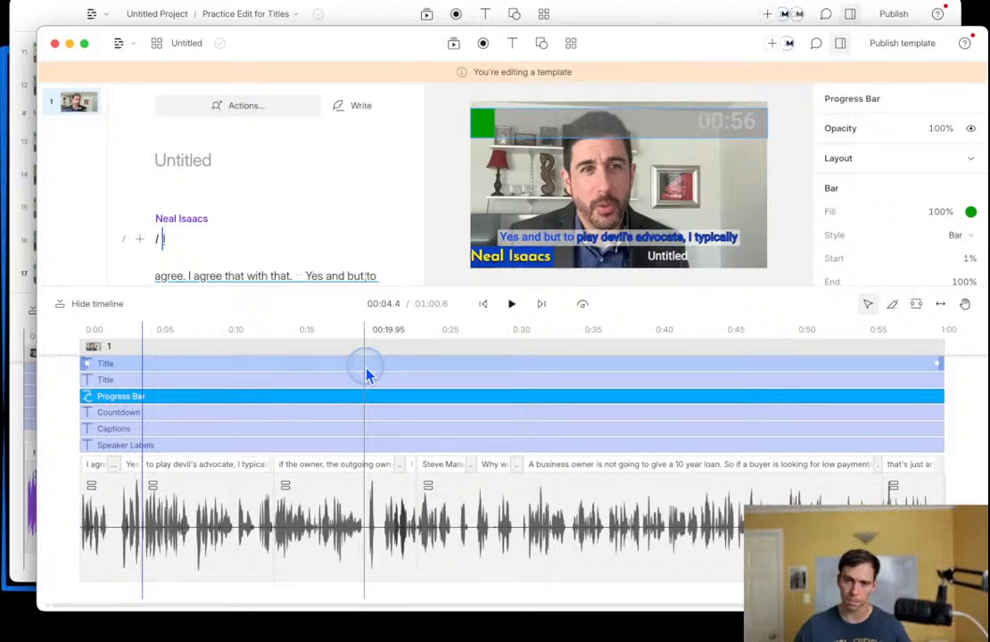
click(159, 393)
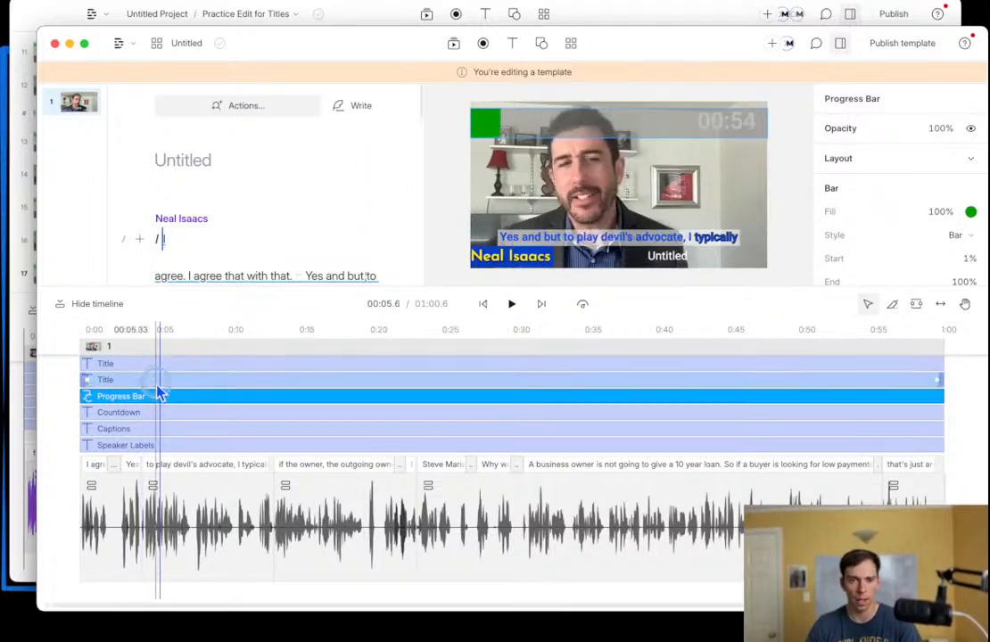
click(157, 383)
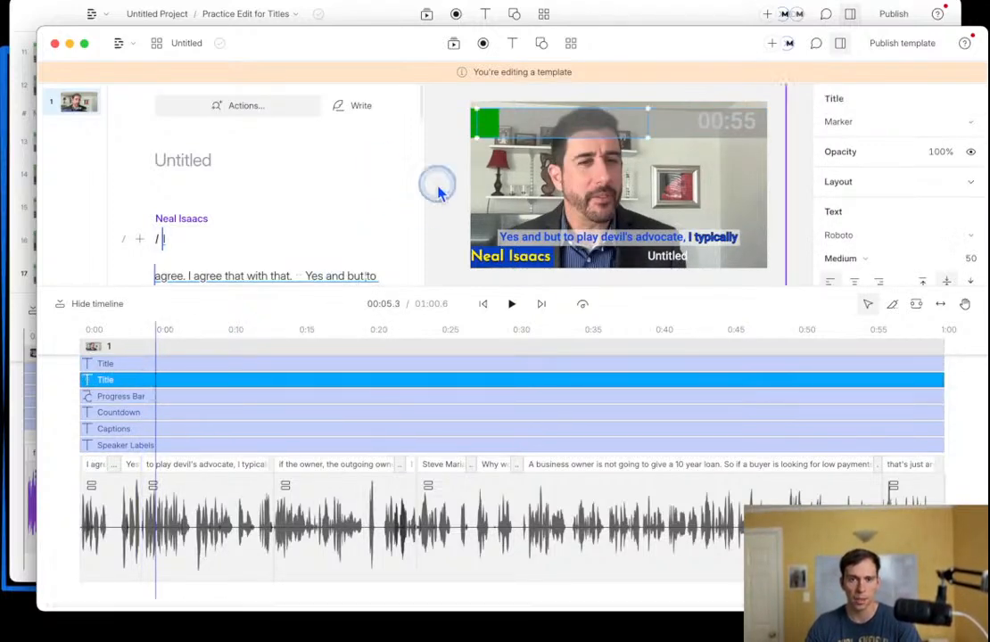
click(850, 123)
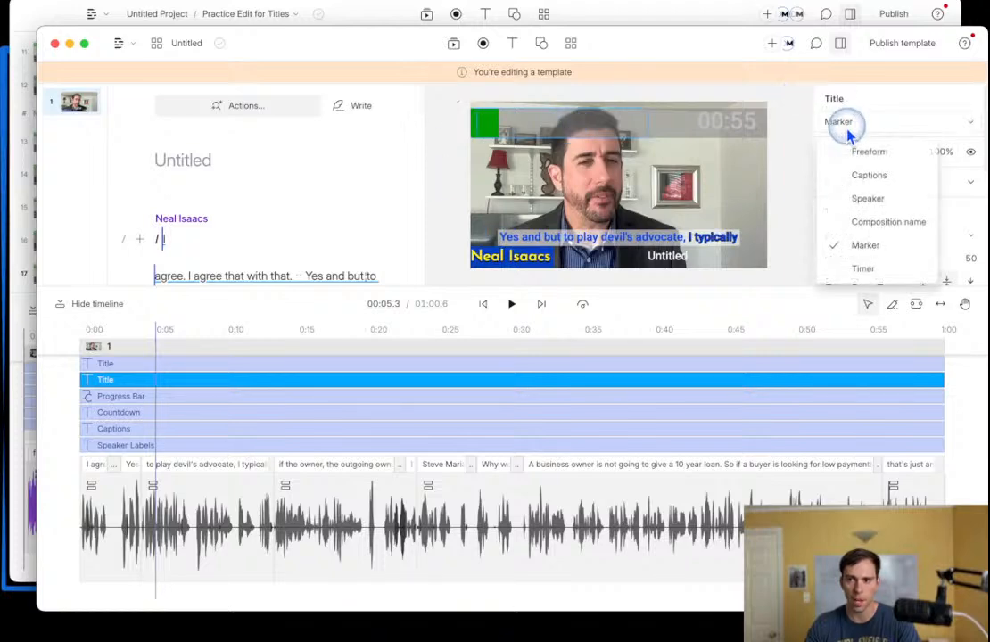
click(847, 126)
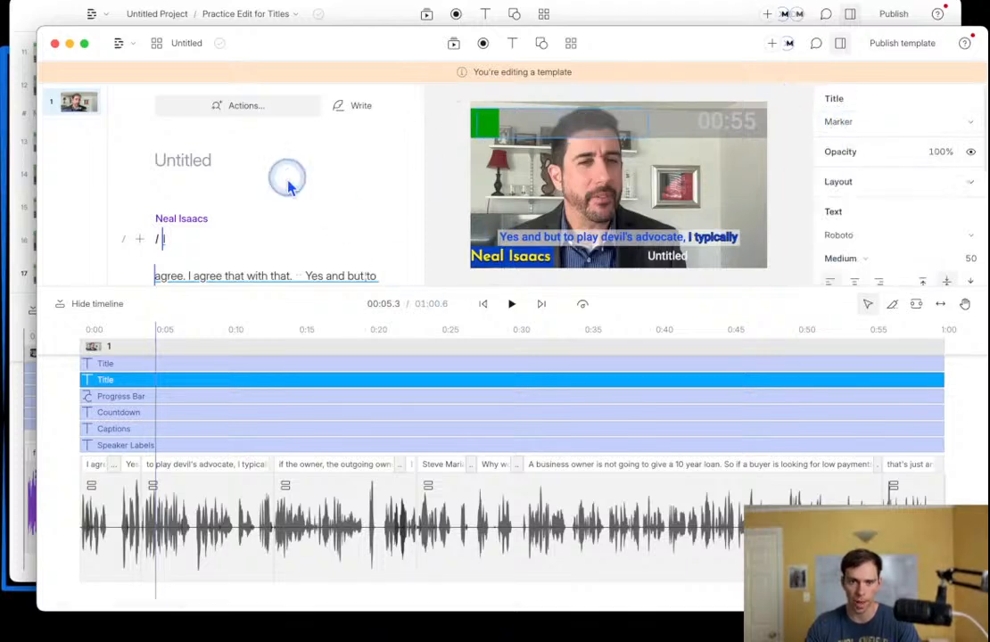
Step: Insert a marker named "plat" near the beginning of the template's transcript, just after the first word
click(179, 235)
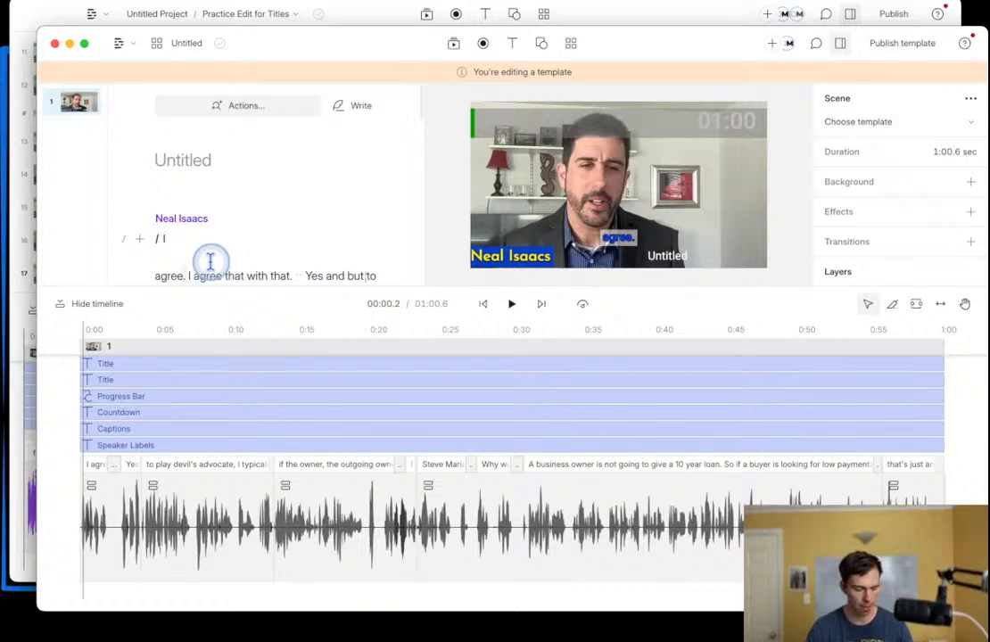
key(shift+3)
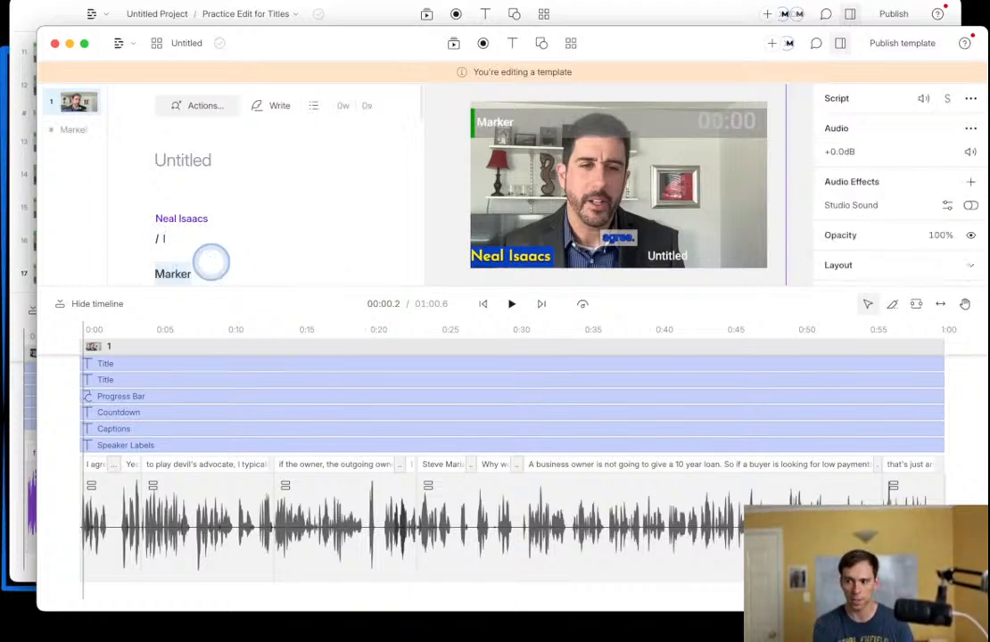
text(Intr)
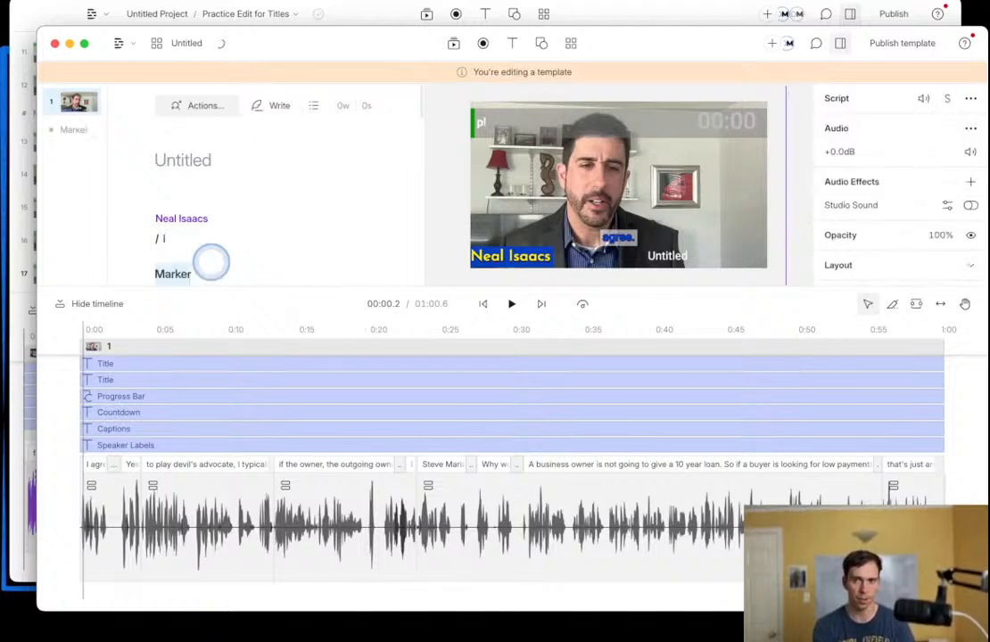
text(plat)
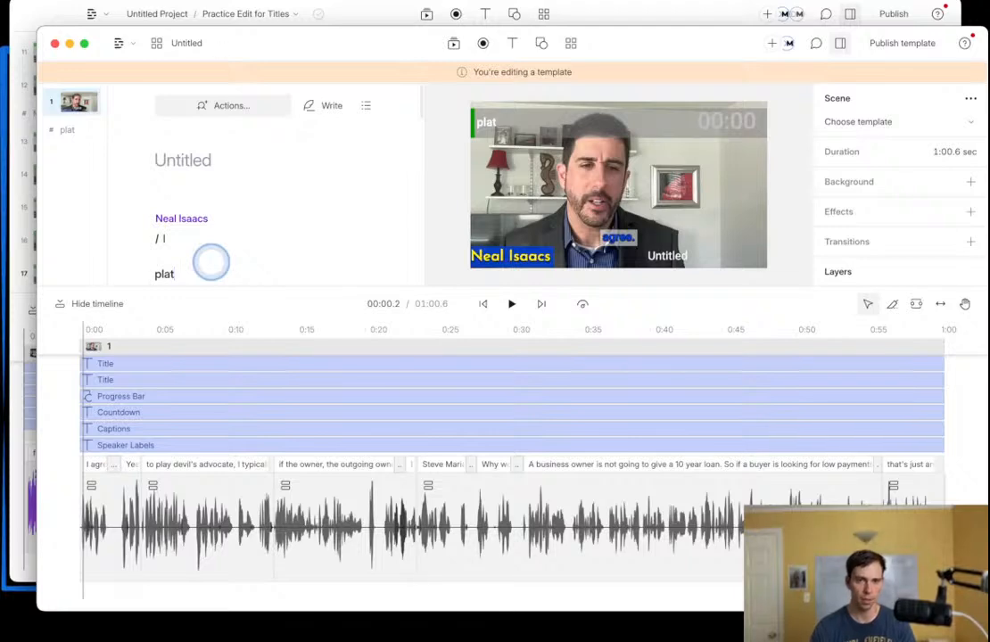
Step: Rename the "plat" marker in the template's transcript to "Template"
scroll(212, 262, down, 3)
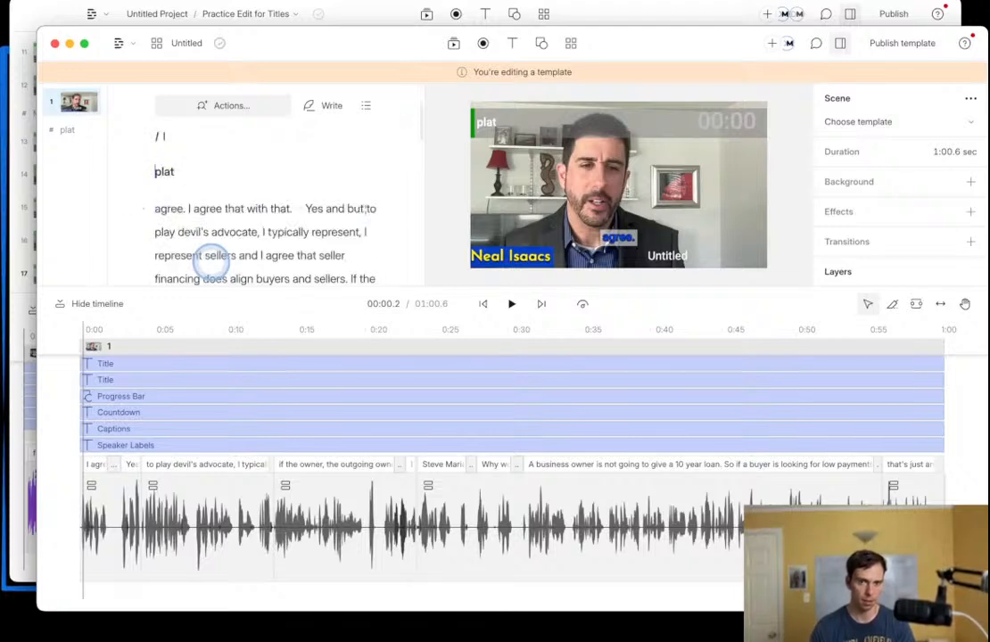
text(Tem)
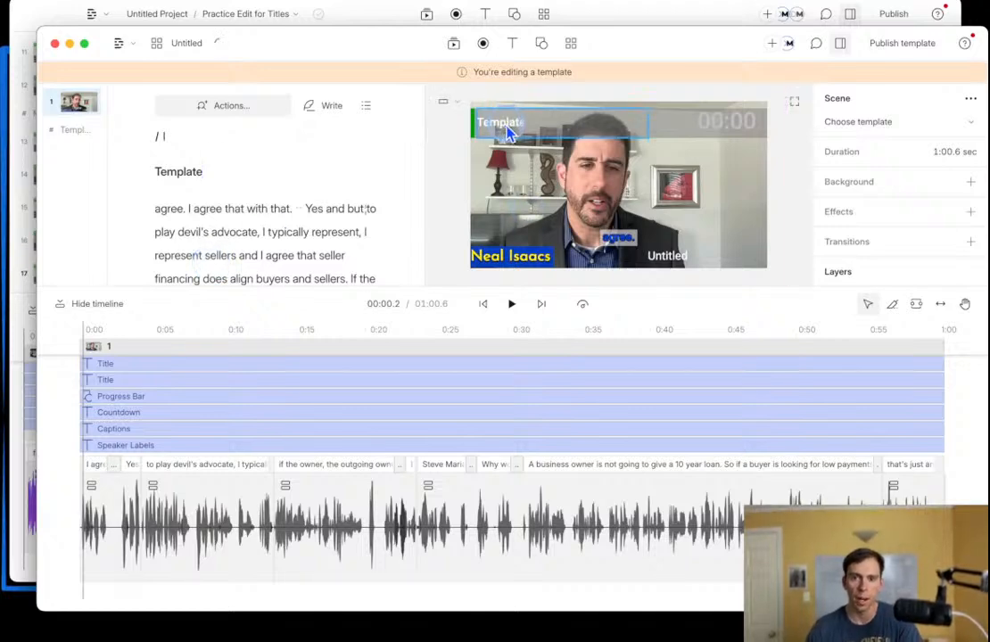
click(117, 150)
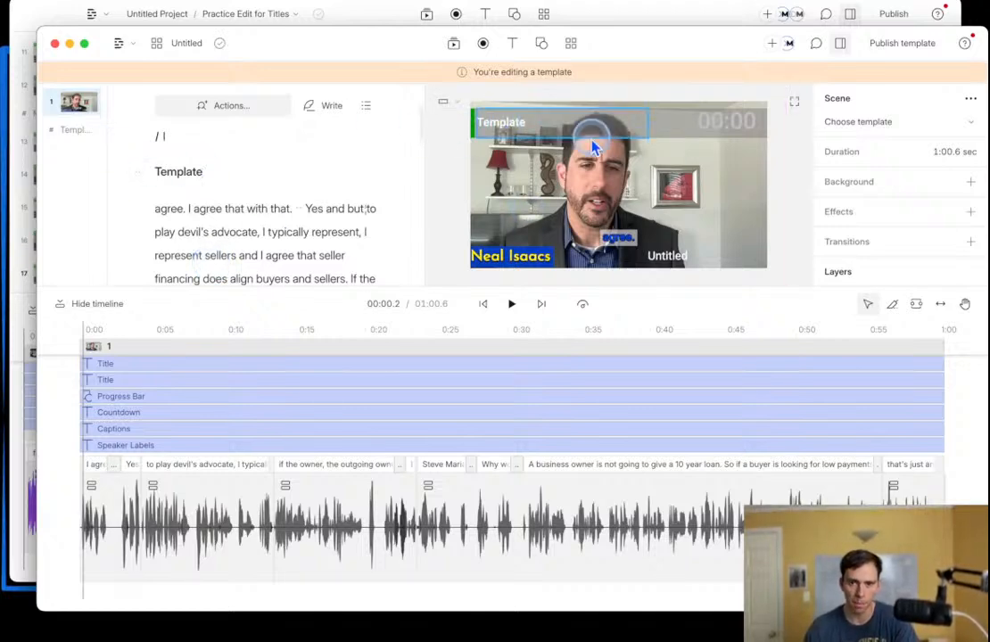
Step: Check the marker title, countdown and progress bar overlays at an early and a late point in the transcript
click(207, 211)
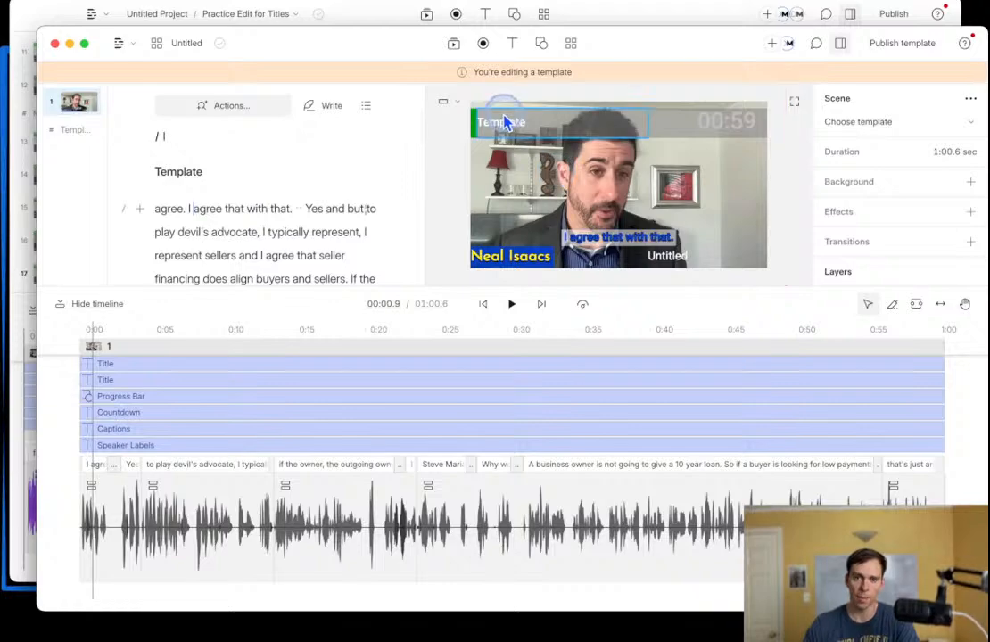
scroll(223, 252, down, 10)
click(195, 256)
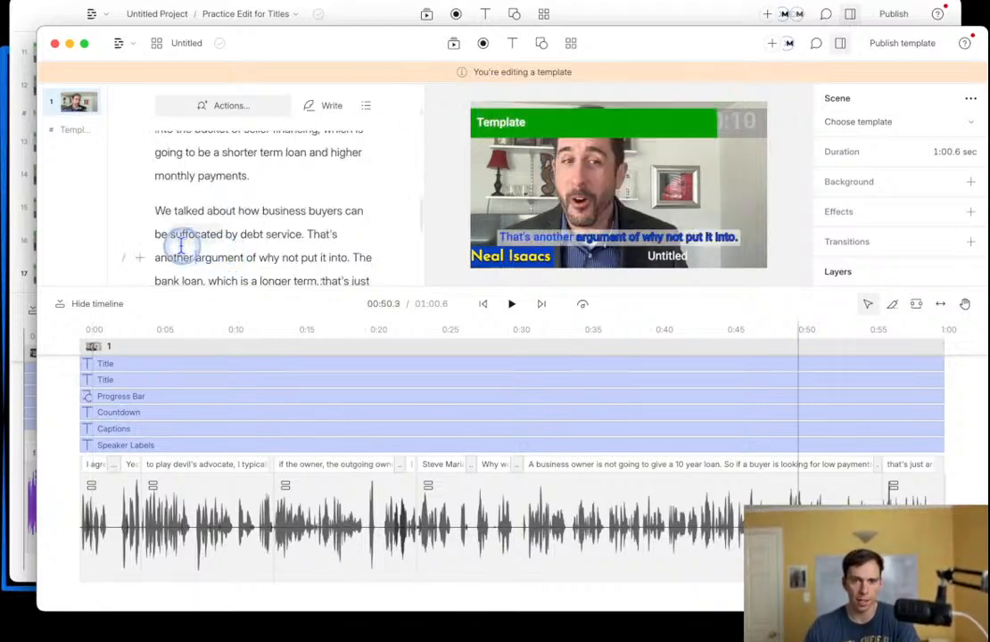
scroll(241, 246, up, 10)
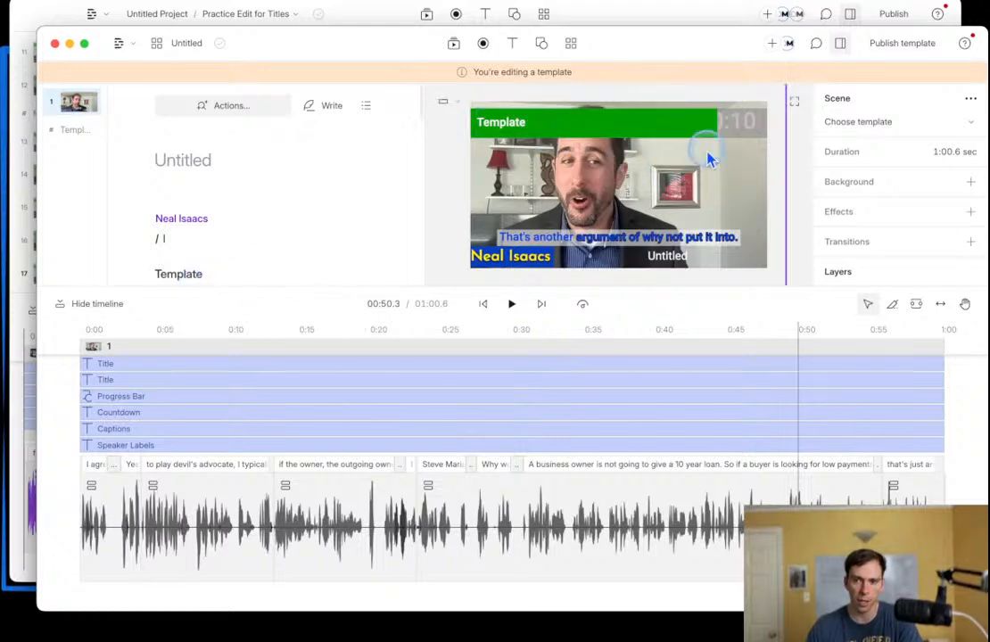
Step: Name the template's composition "Template Demo" and check the composition name overlay in the preview
click(151, 382)
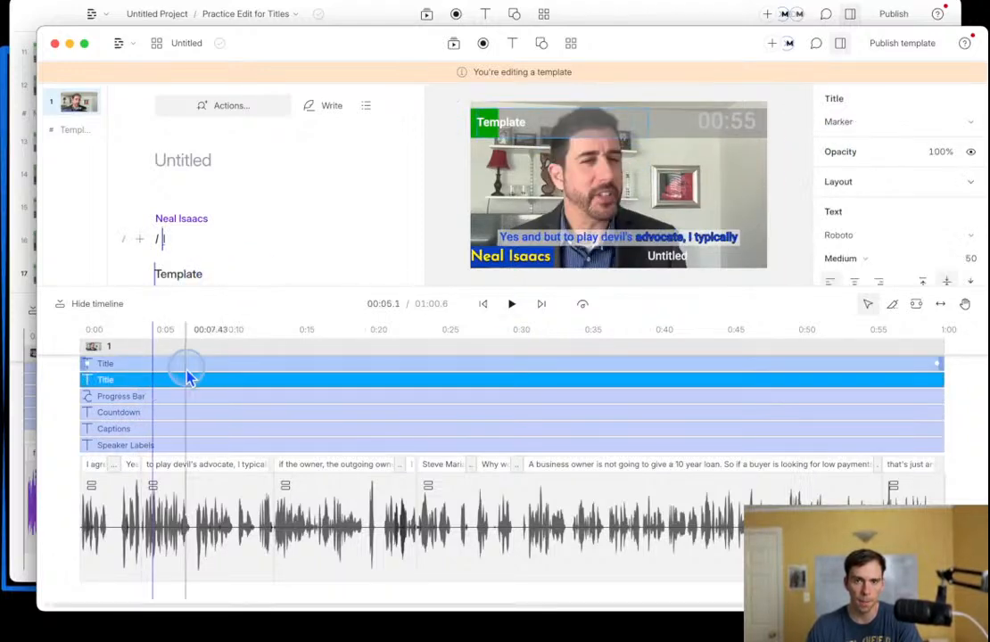
click(190, 362)
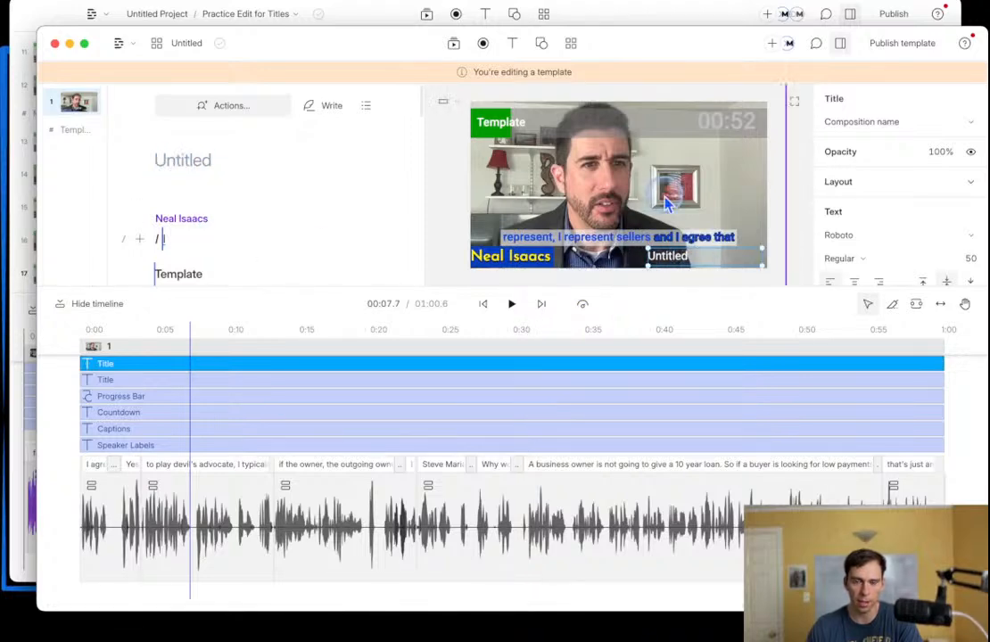
click(189, 153)
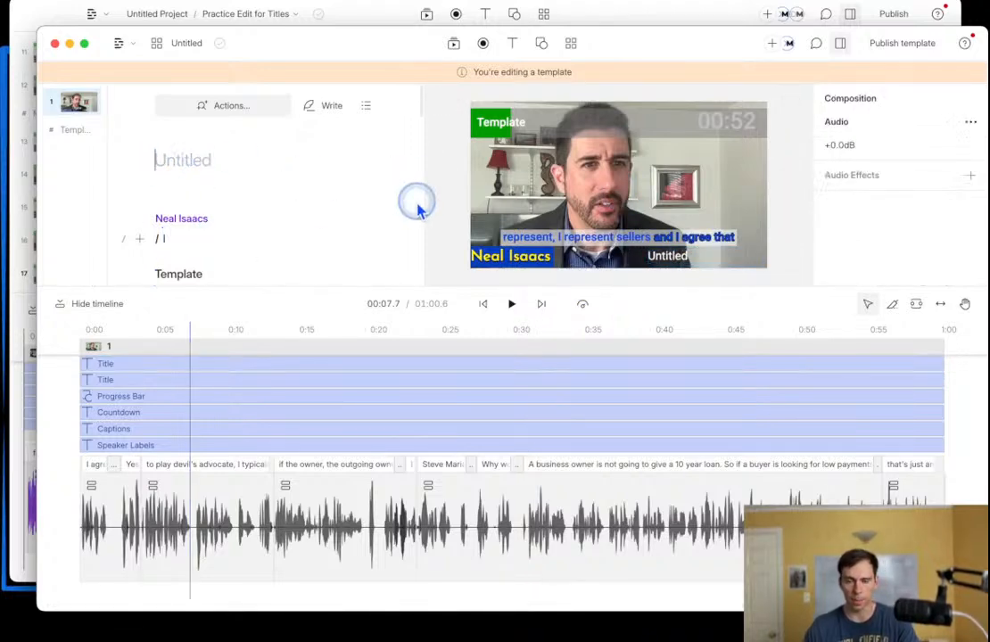
text(Temp)
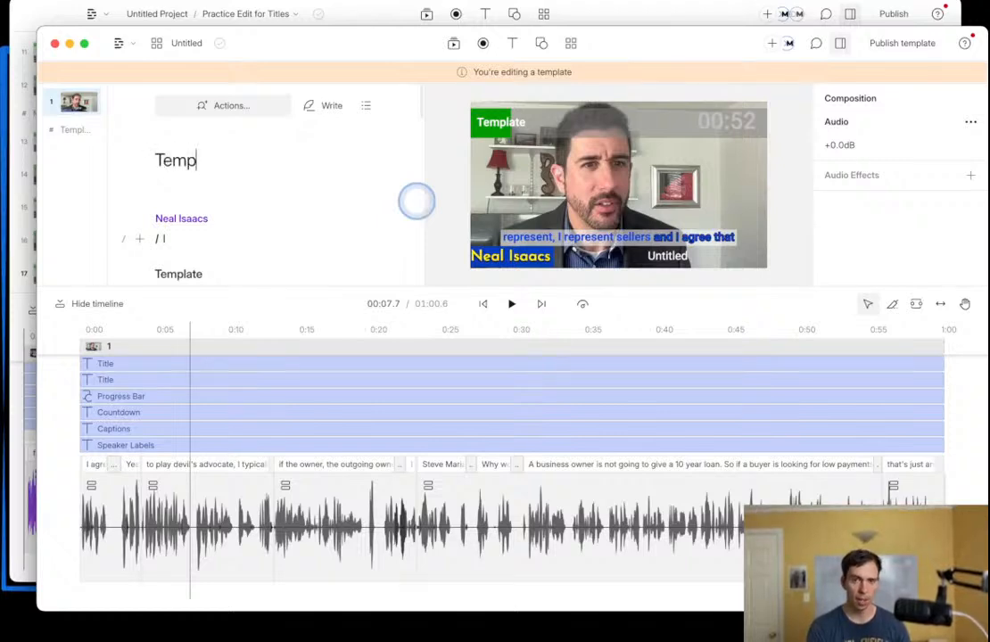
text(late Demo)
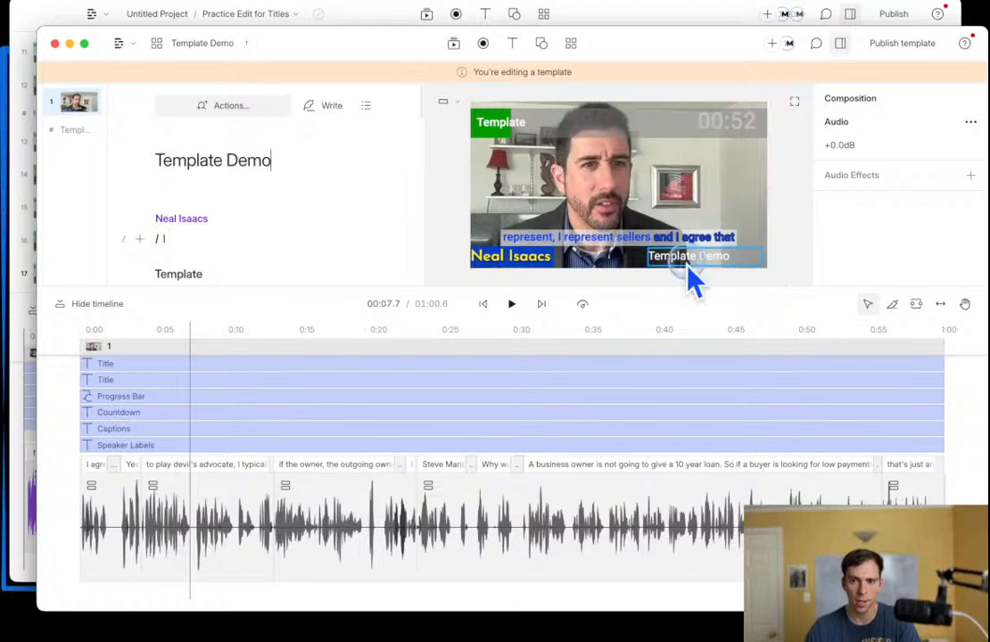
click(704, 261)
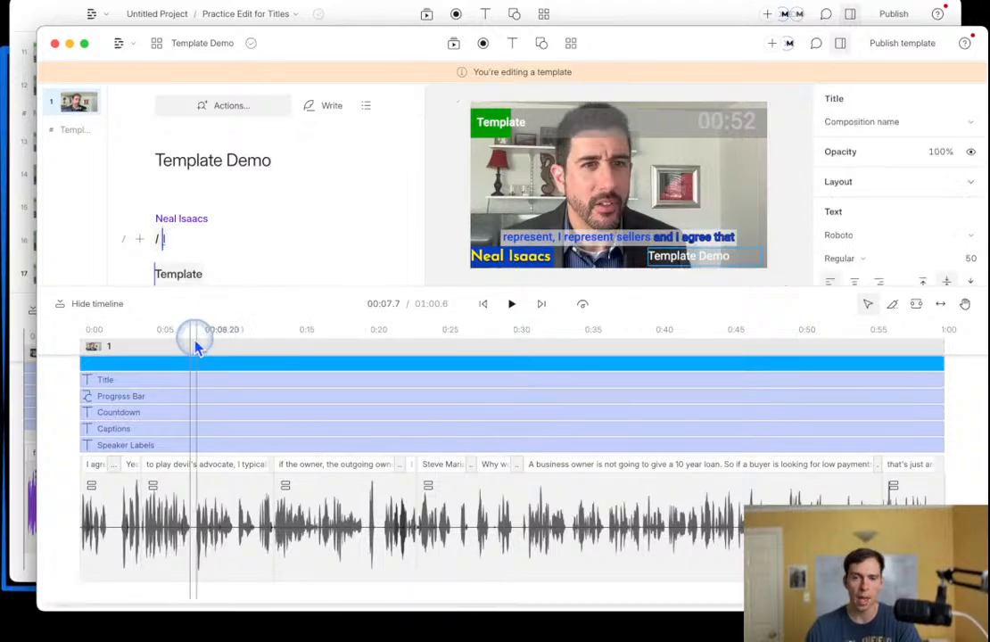
click(298, 263)
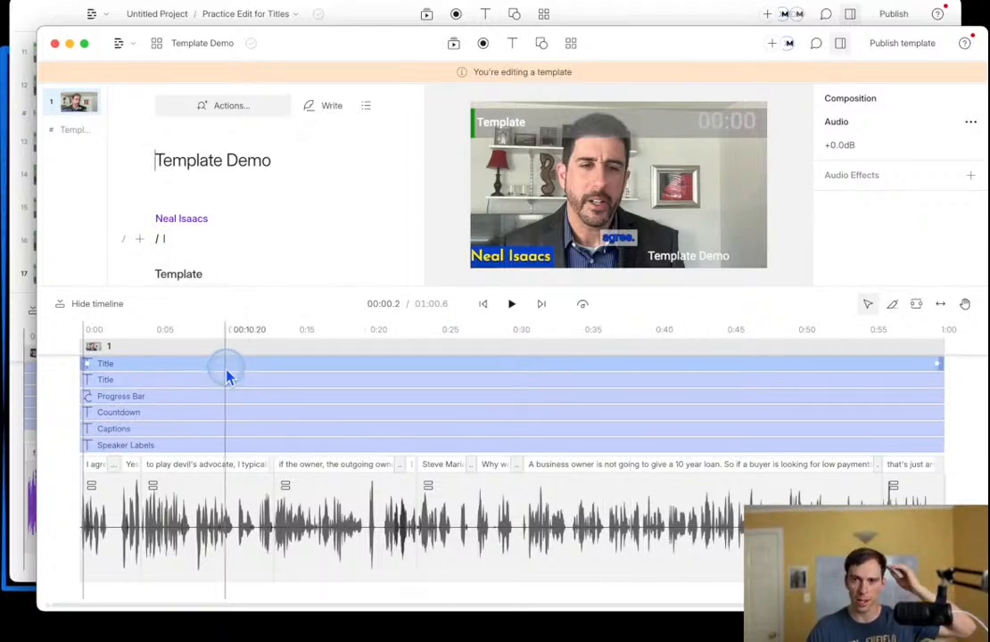
Step: Open the template publishing options and name the untitled scene "Titles Template"
click(810, 221)
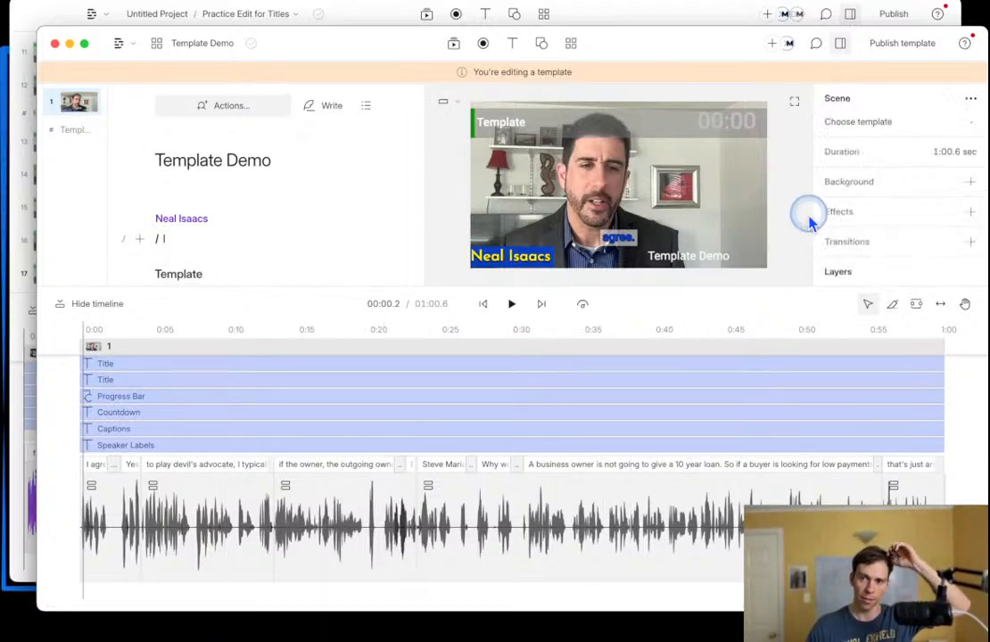
click(893, 50)
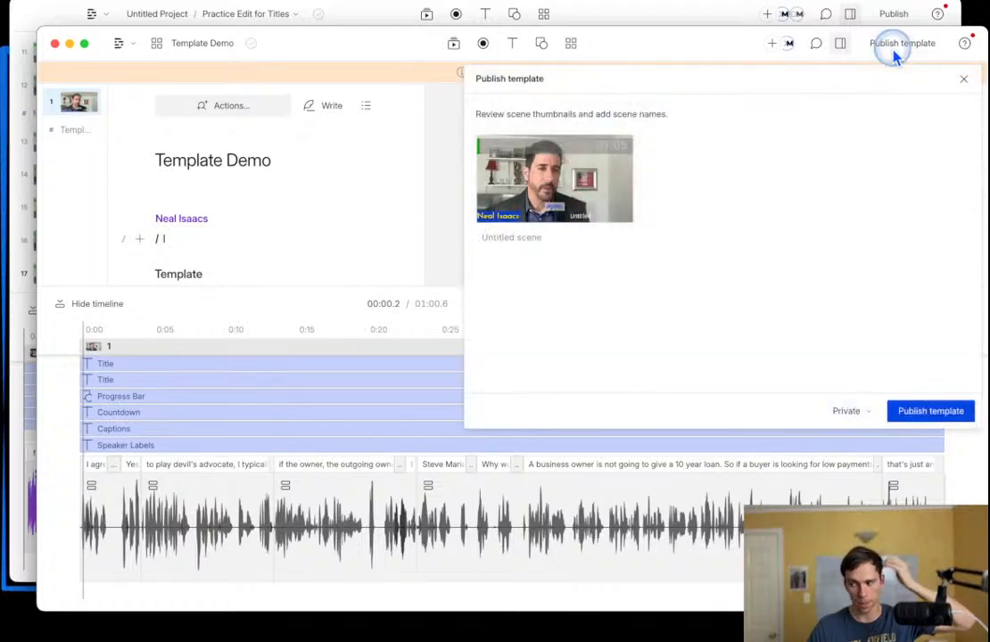
click(563, 244)
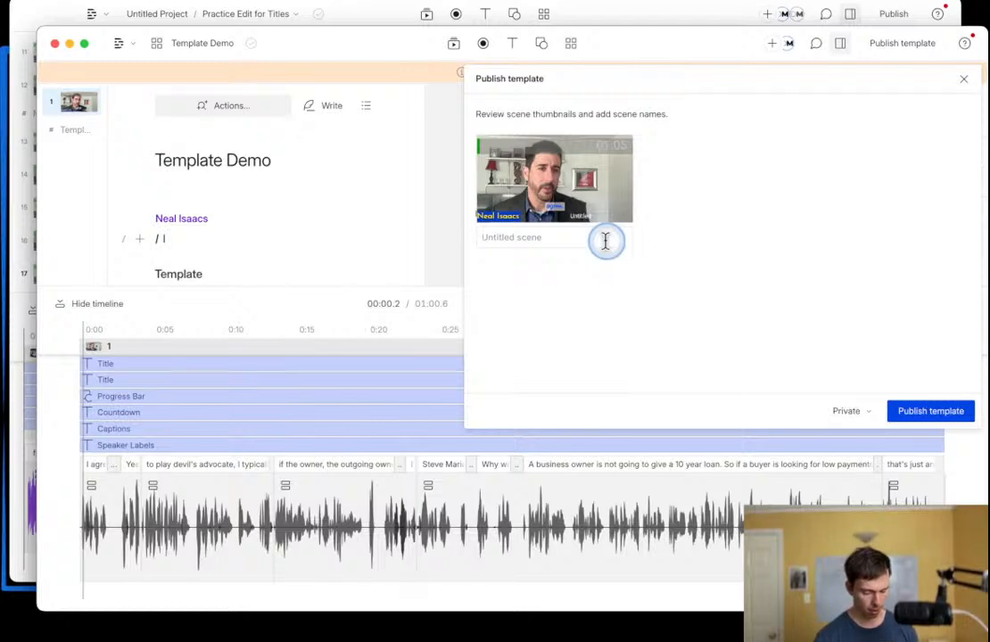
text(Titles Template)
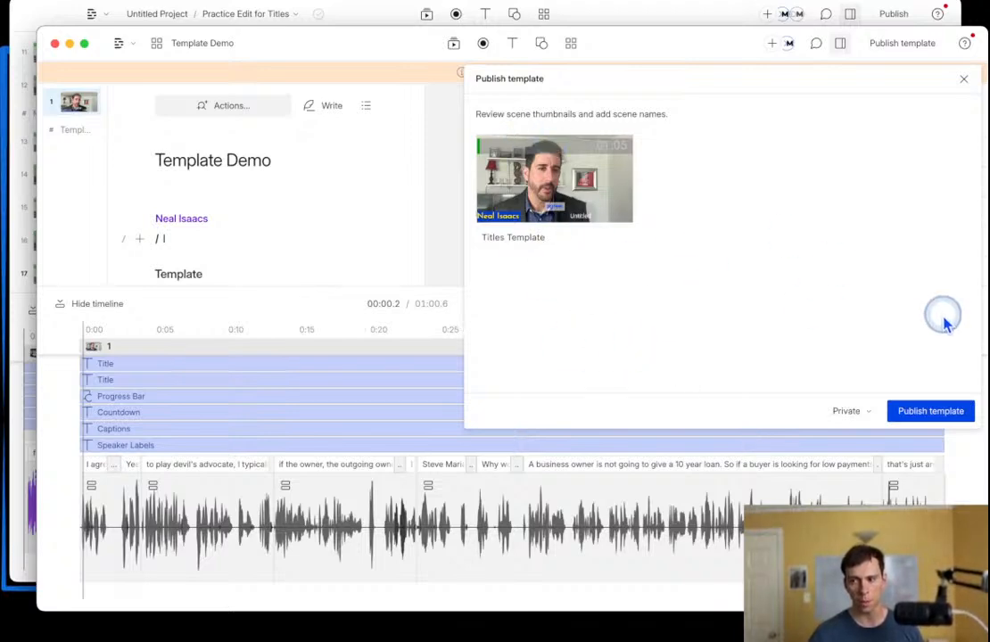
Step: Try the Share with drive and Share publicly options for the template, and close the publishing dialog without publishing
click(838, 411)
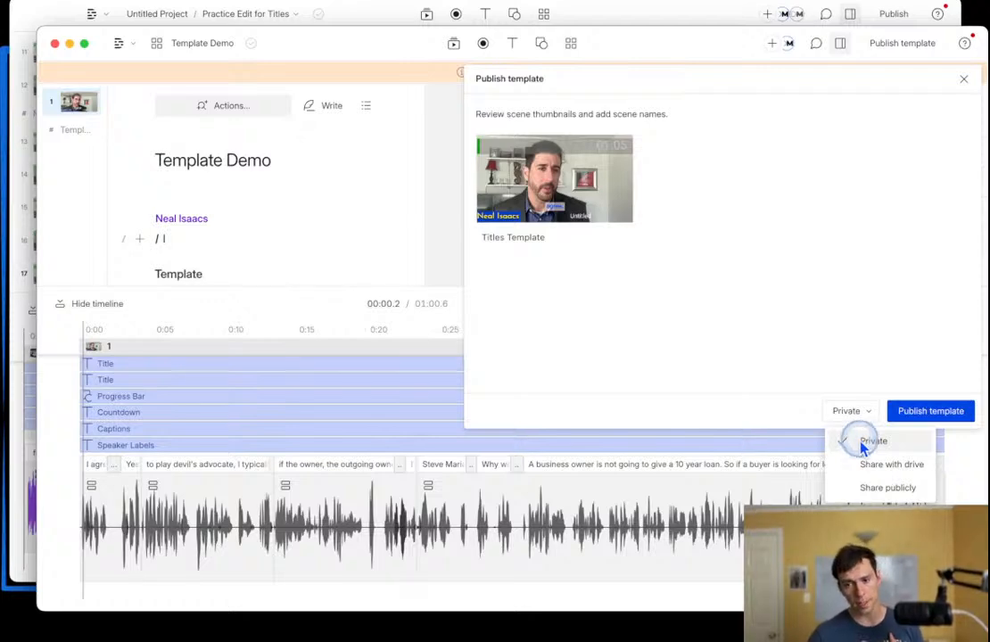
click(871, 470)
click(821, 488)
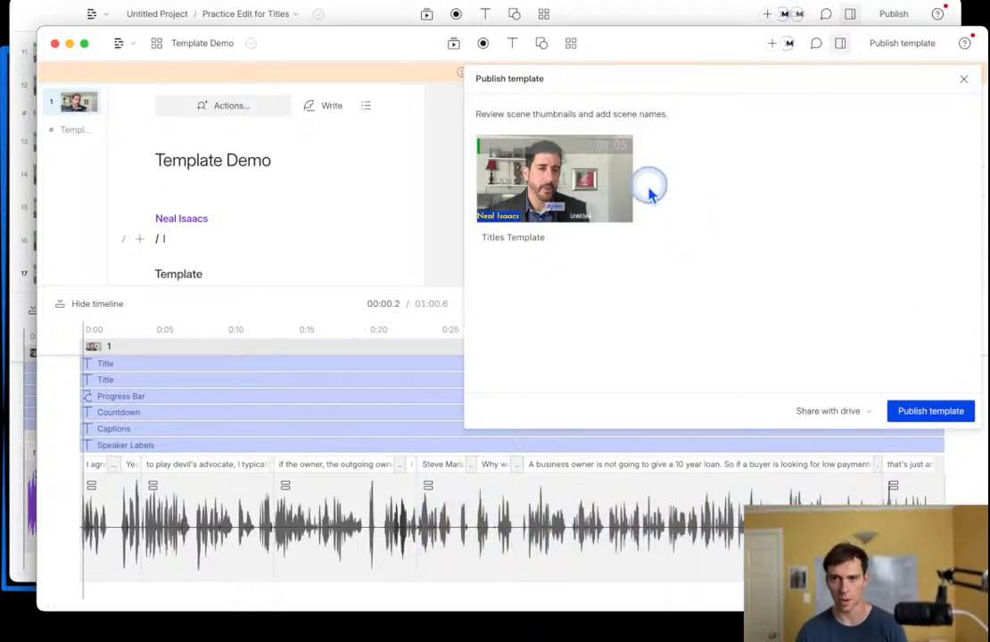
click(817, 413)
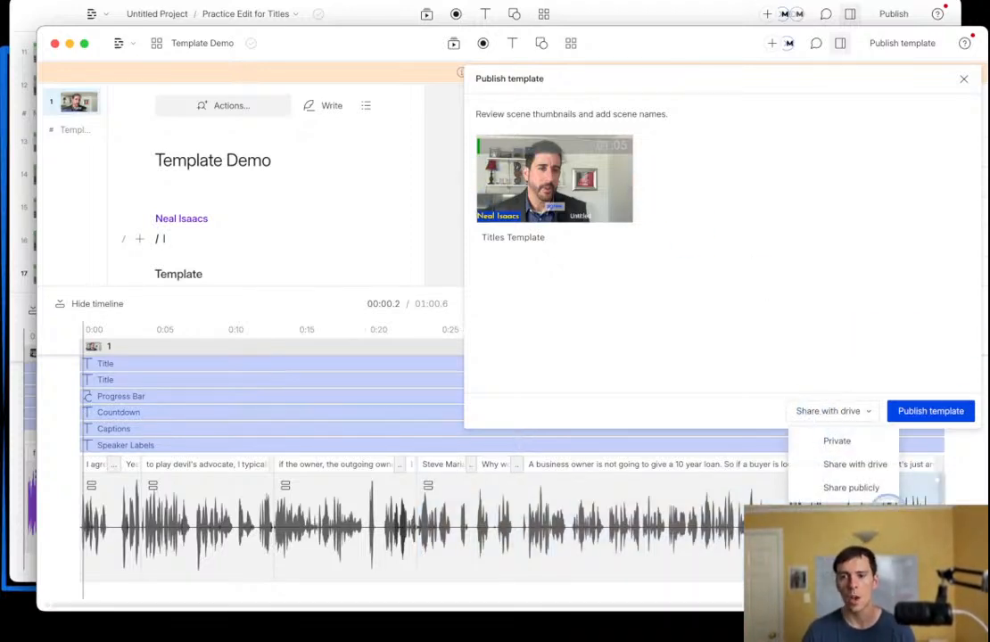
click(843, 488)
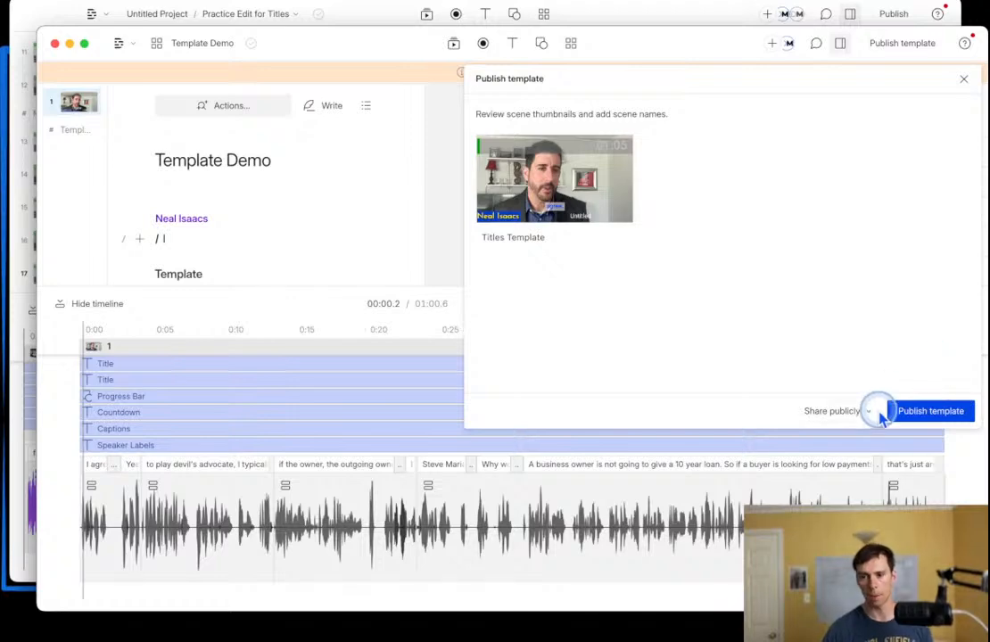
click(963, 78)
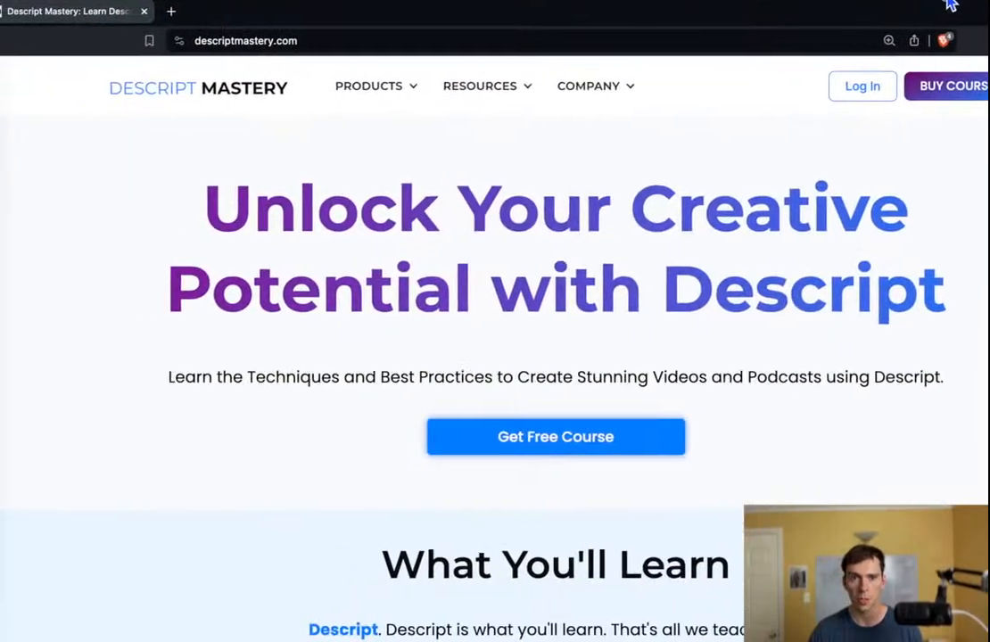
Step: Switch to the browser and open the free templates section of the Templates page on descriptmastery.com
drag(717, 19, 542, 2)
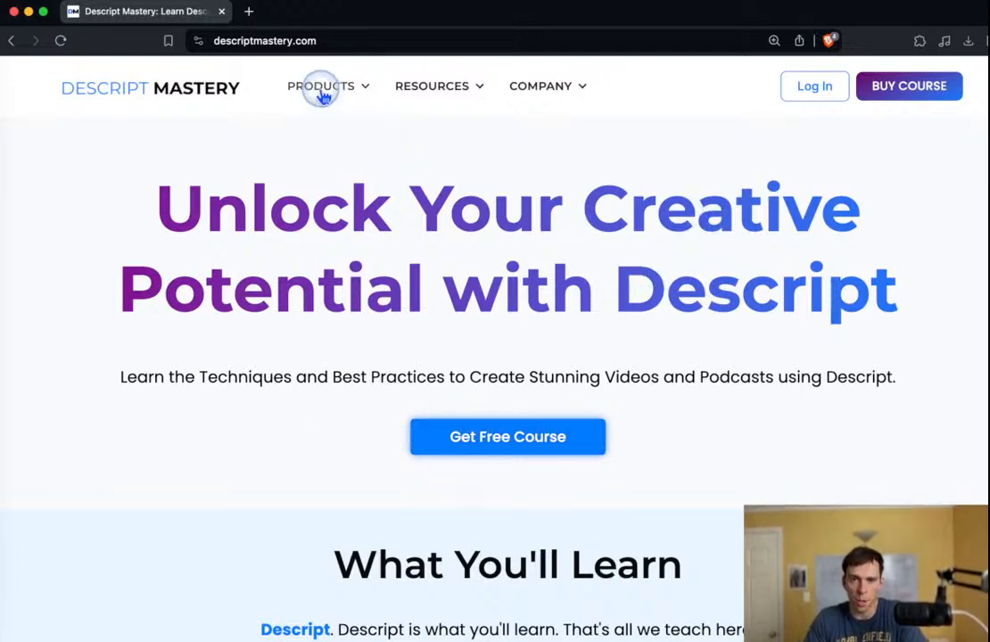
mouse_move(320, 89)
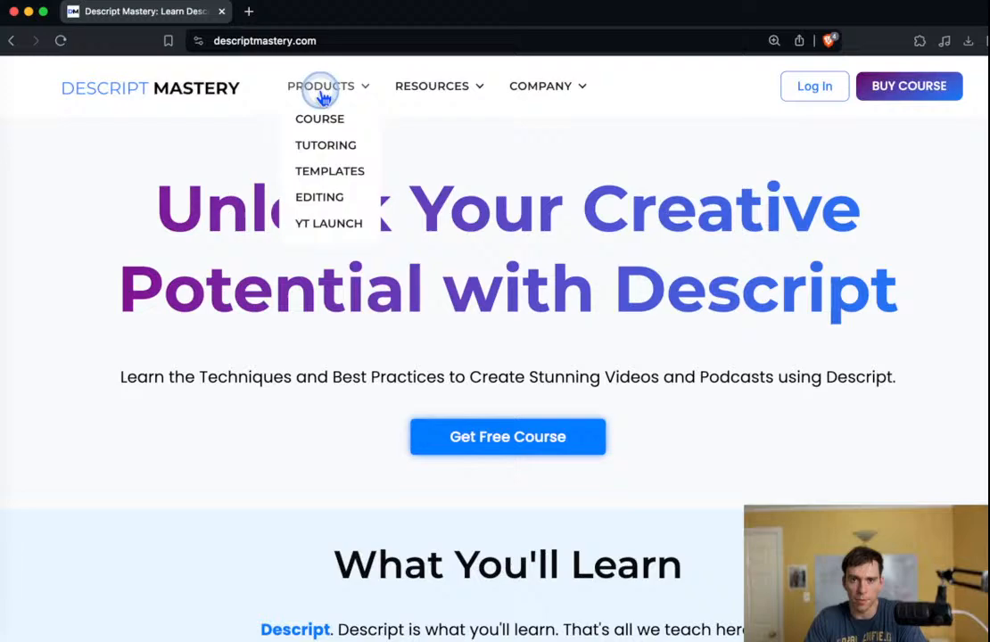
click(327, 180)
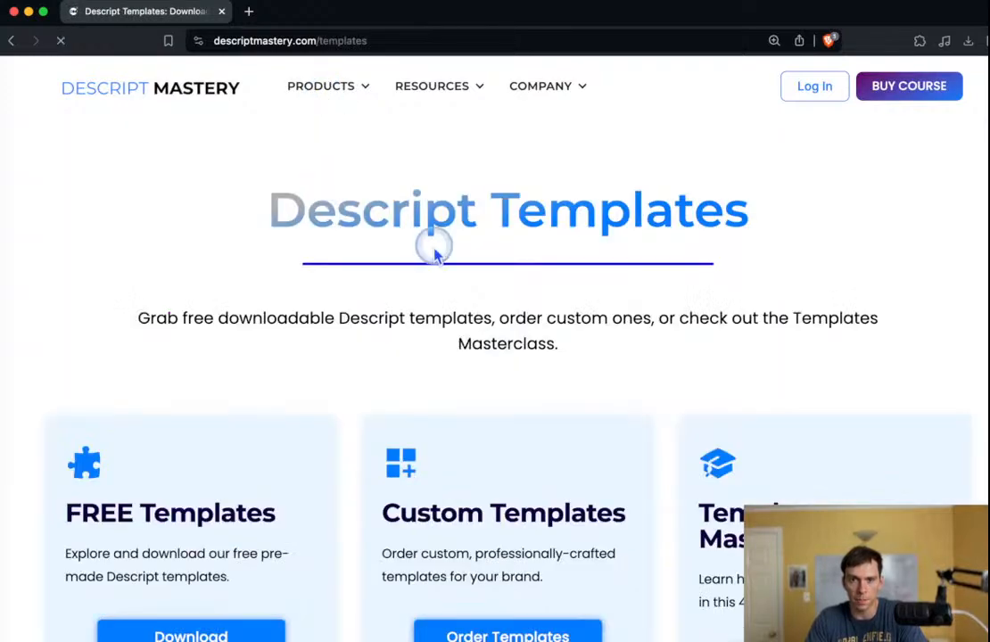
scroll(339, 357, down, 3)
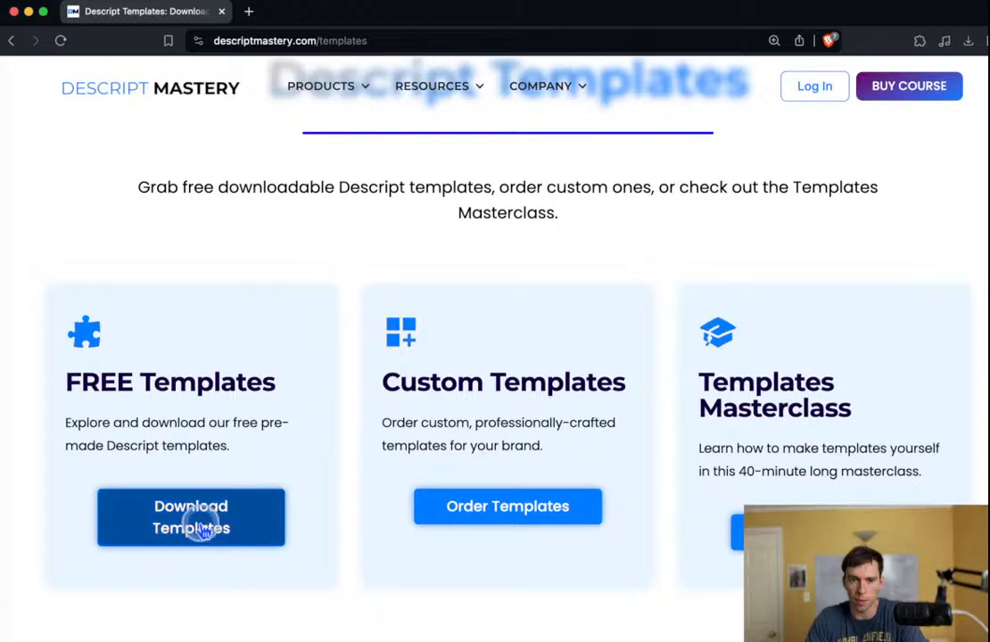
click(190, 516)
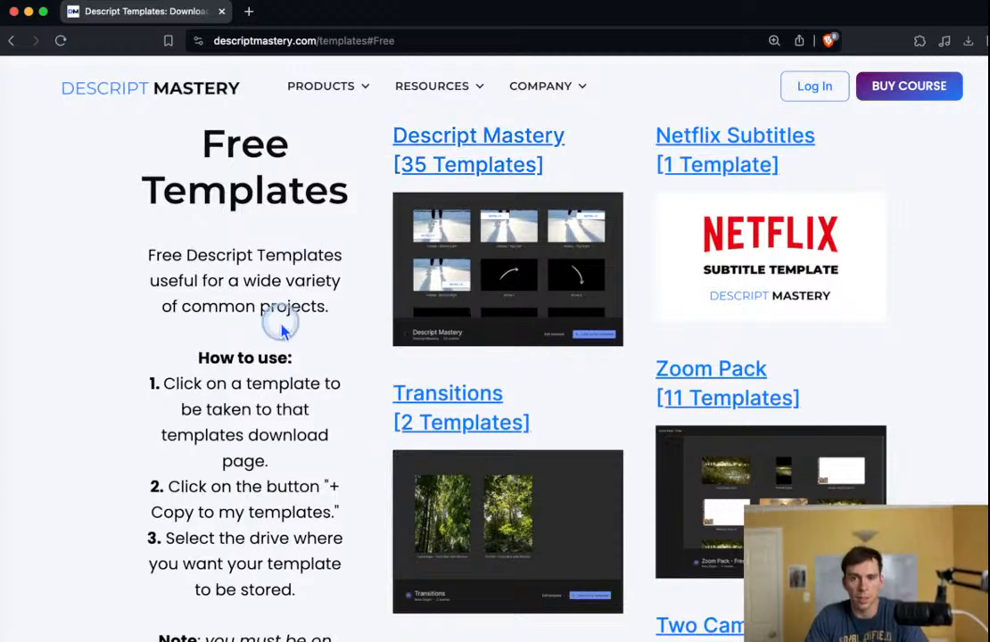
Step: Open the Descript Mastery template pack, look through its scenes, and return to the Free Templates page
click(422, 153)
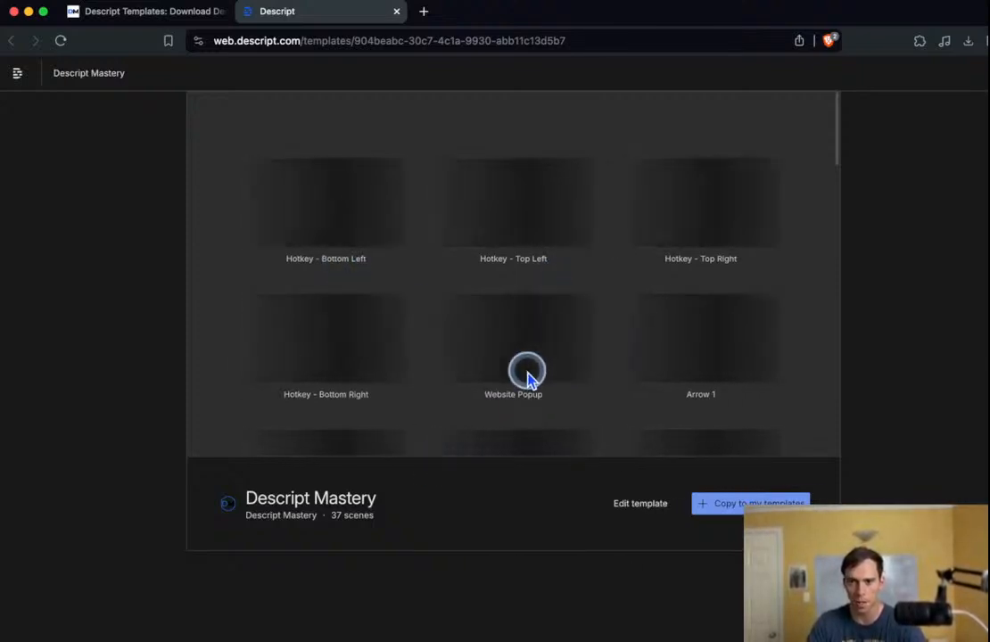
scroll(555, 356, down, 1)
scroll(557, 353, up, 2)
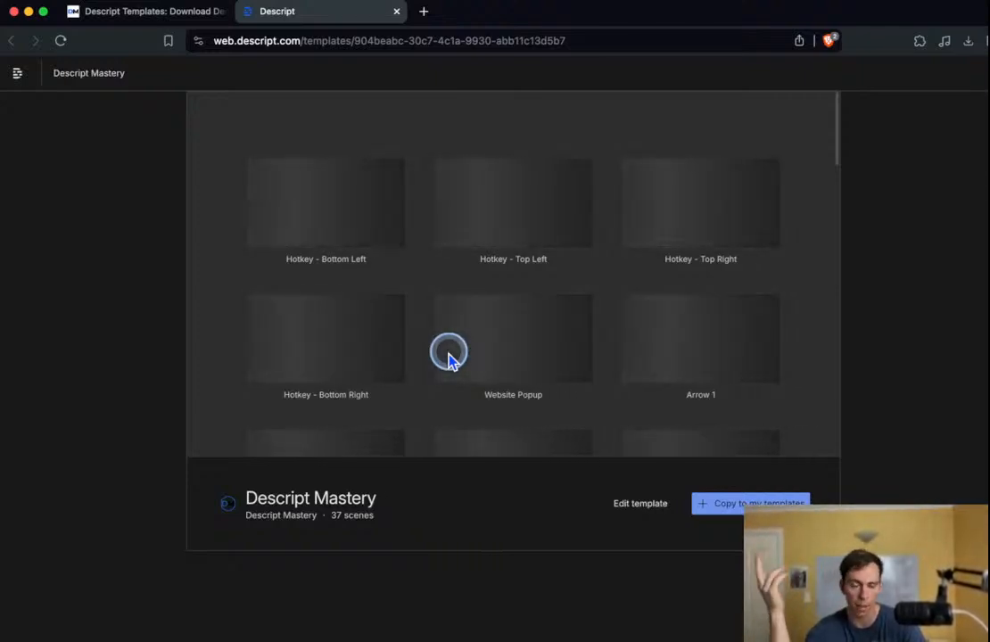
scroll(518, 361, down, 5)
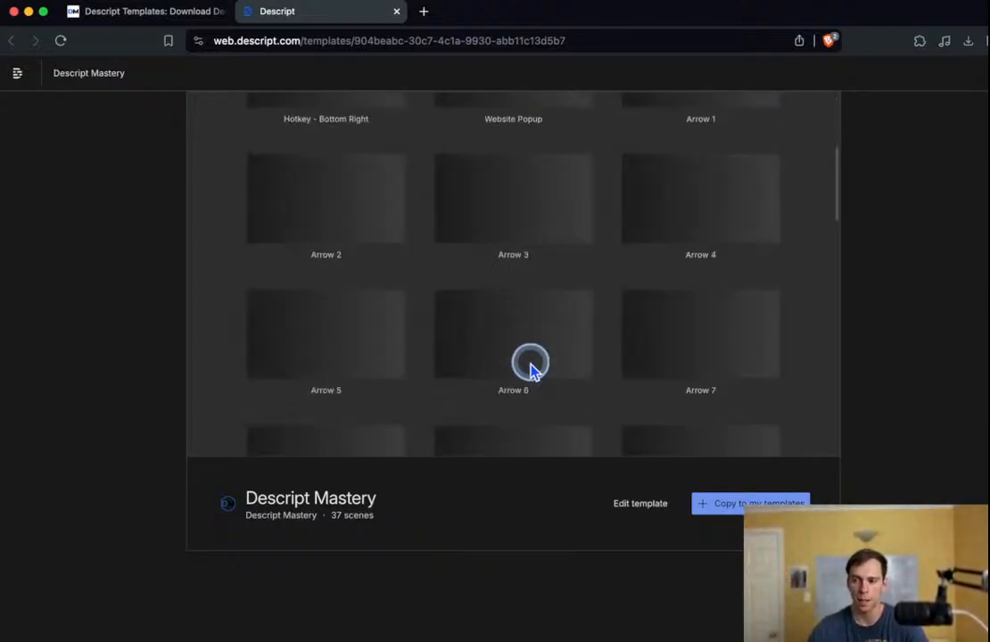
scroll(544, 341, up, 5)
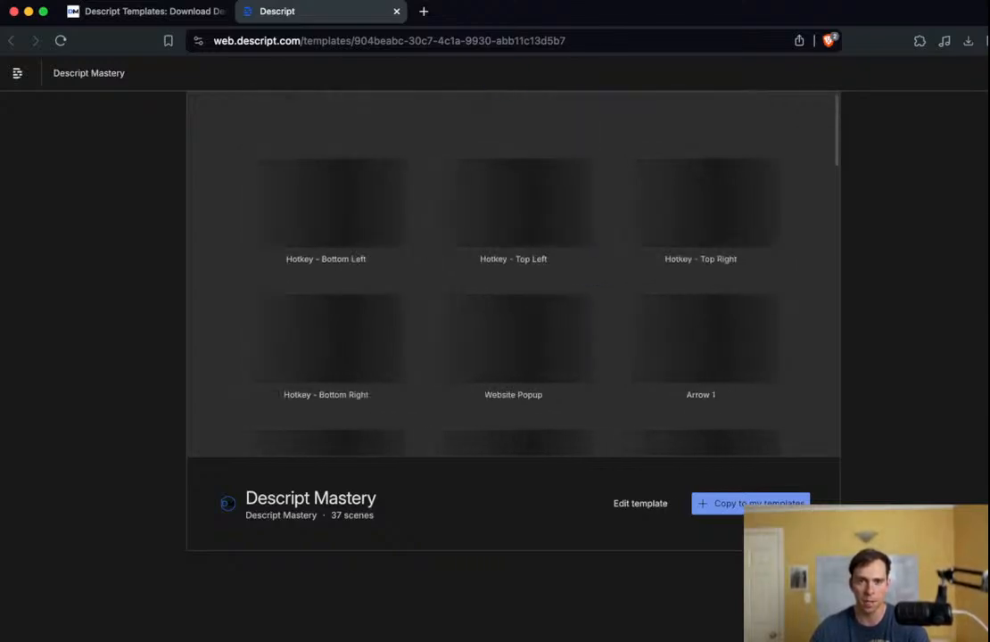
click(396, 11)
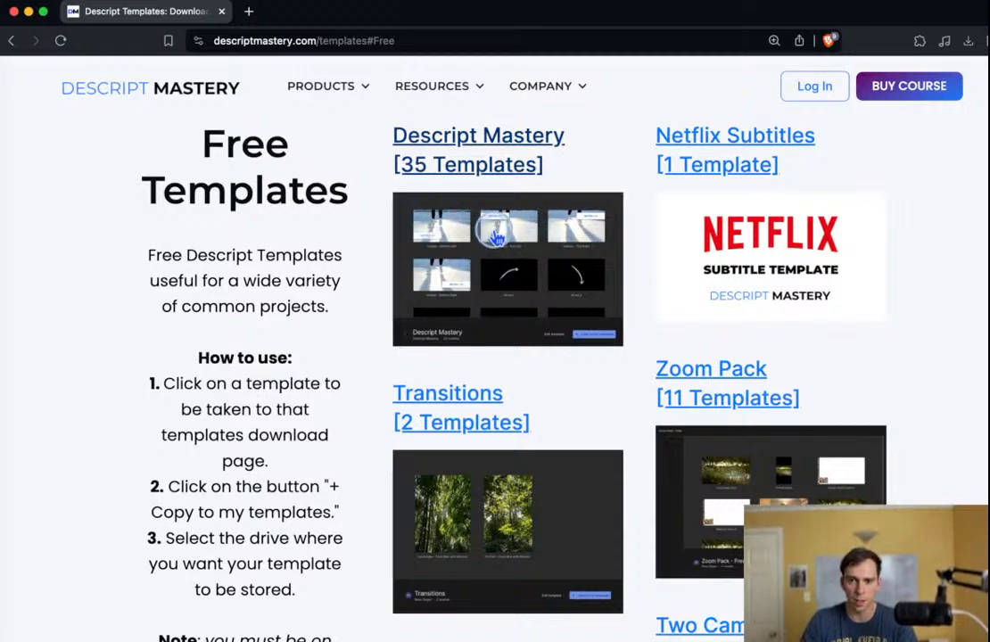
Step: Look over the Free Templates list with the page enlarged to 125%
scroll(493, 267, up, 2)
scroll(493, 317, down, 3)
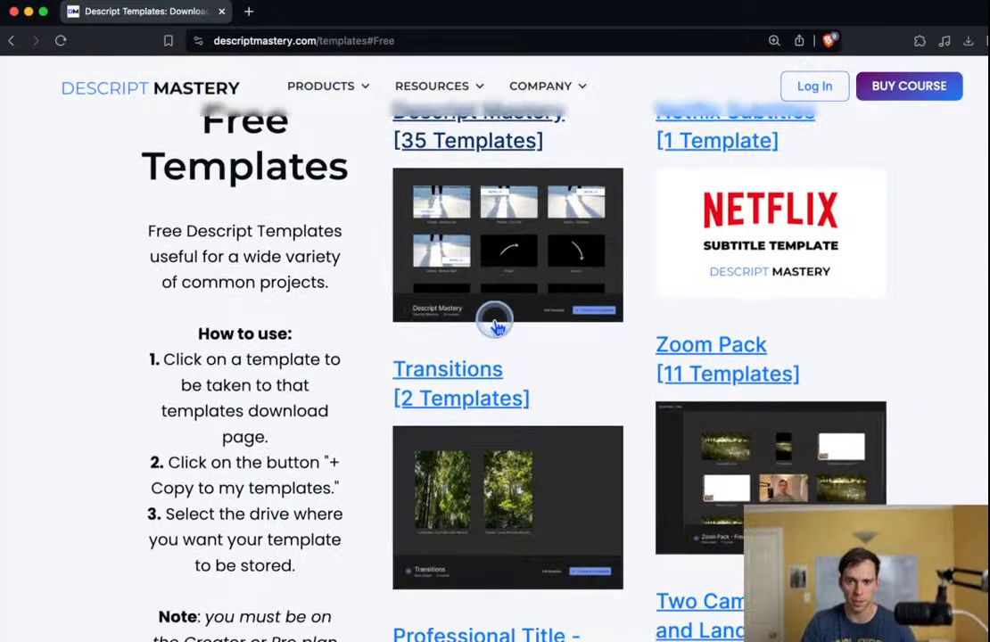
key(super+equal)
key(super+equal)
key(super+equal)
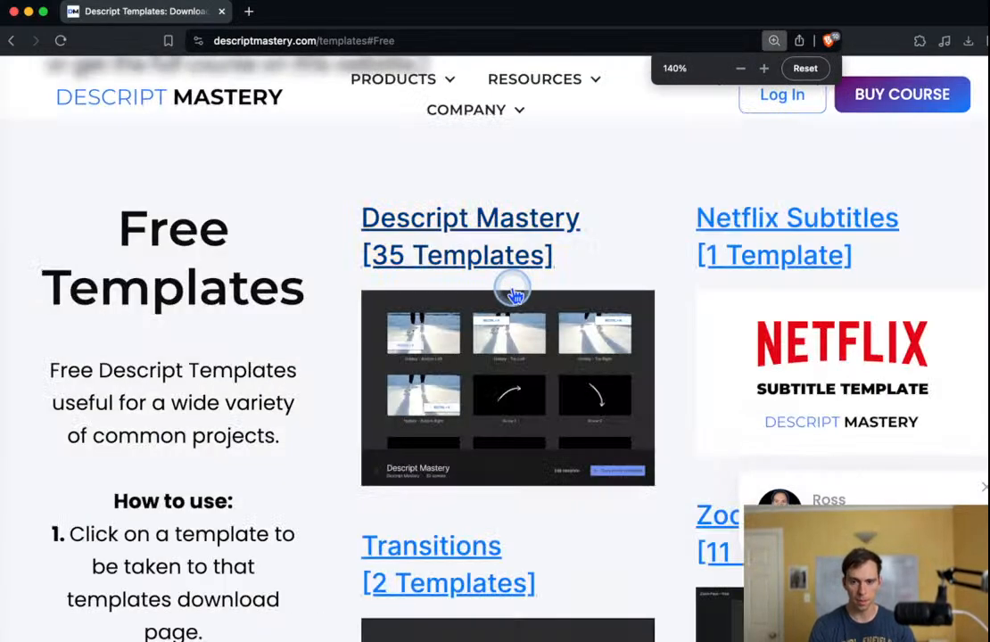
key(super+minus)
key(super+minus)
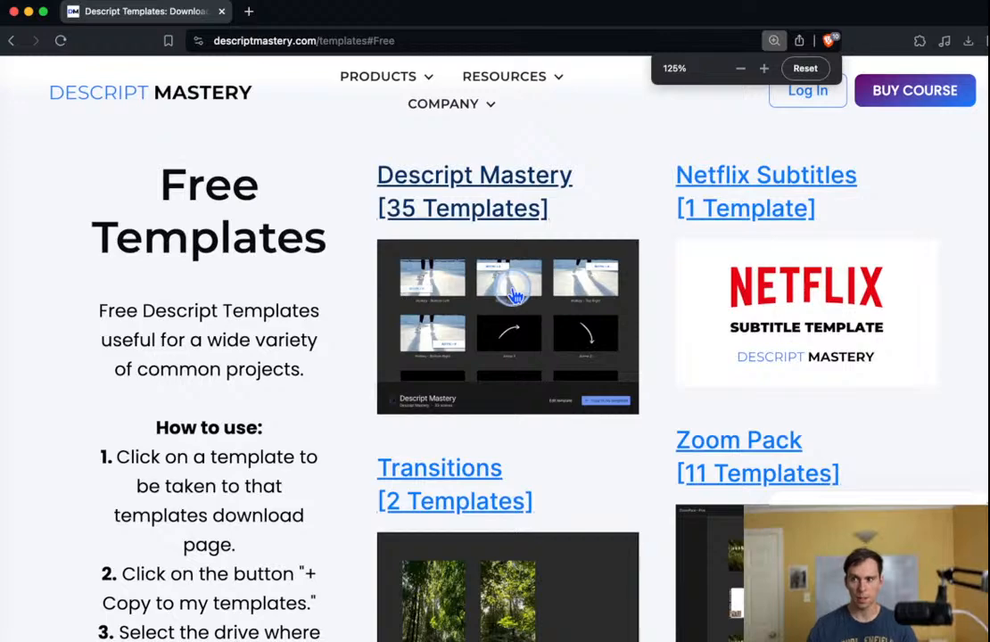
Step: View the Netflix Subtitles and Youtube Like/Subscribe template pages, returning to the Free Templates list after each one
click(779, 211)
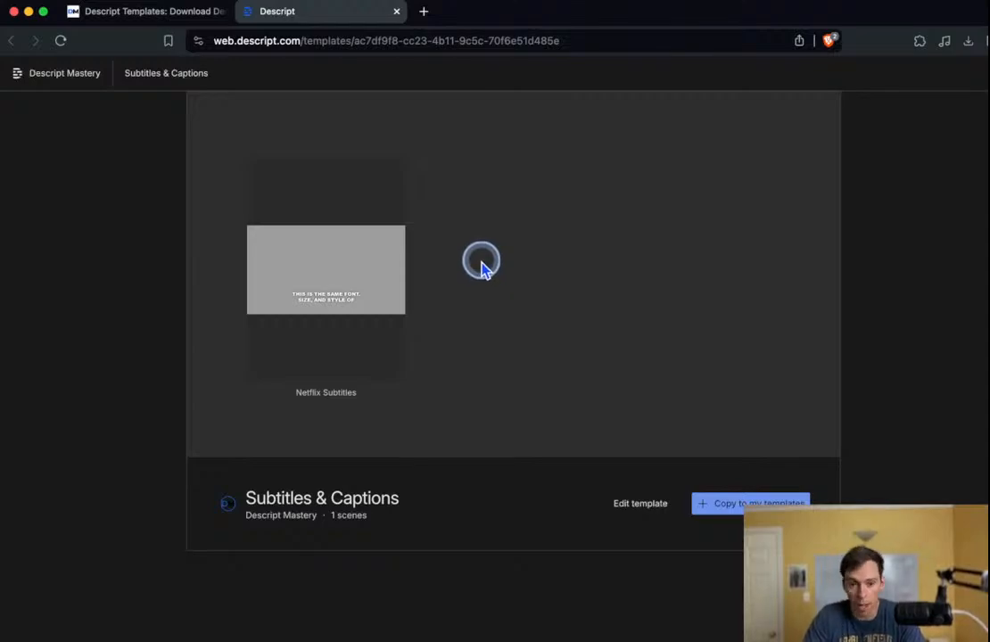
click(397, 12)
scroll(614, 402, down, 3)
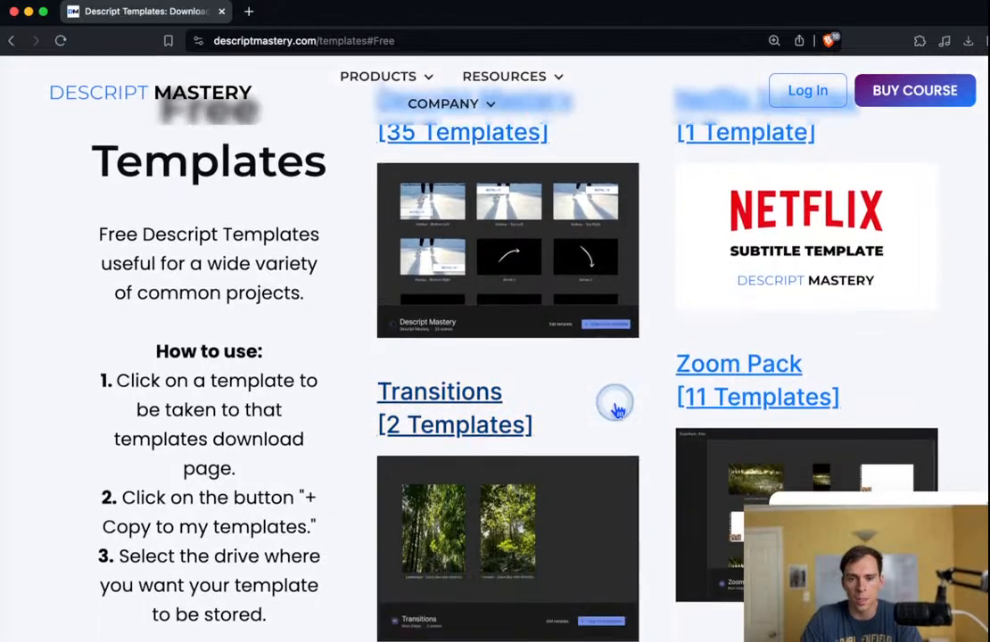
scroll(639, 379, down, 7)
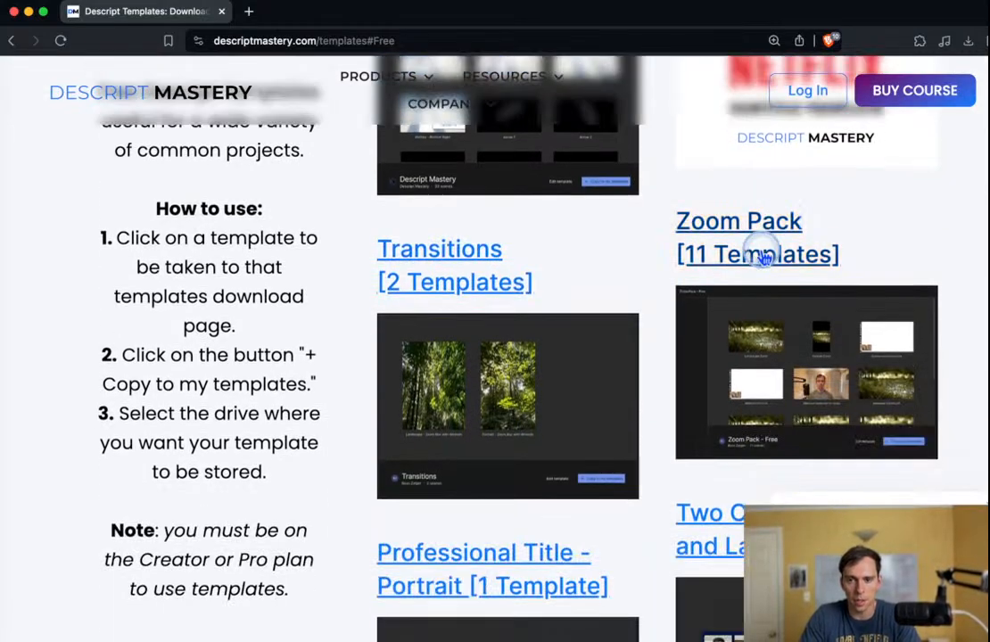
scroll(656, 441, up, 8)
scroll(657, 438, down, 2)
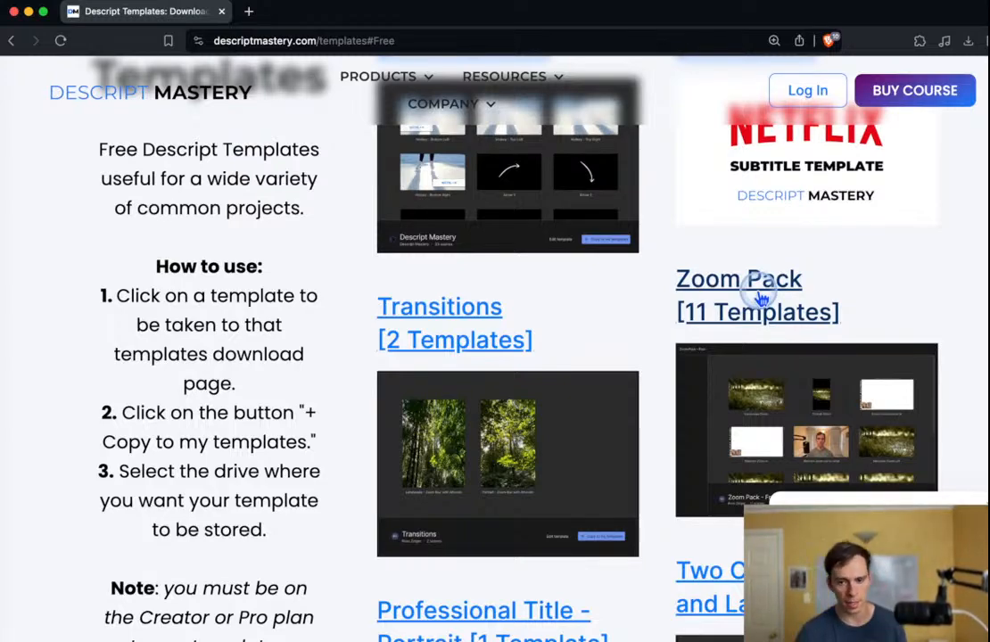
scroll(763, 348, down, 3)
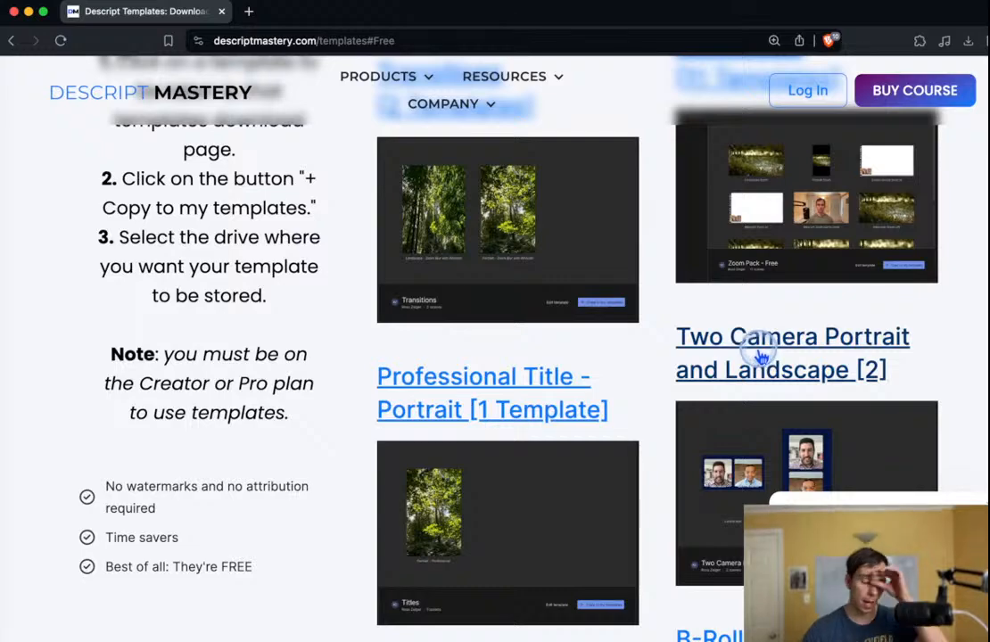
scroll(703, 365, down, 3)
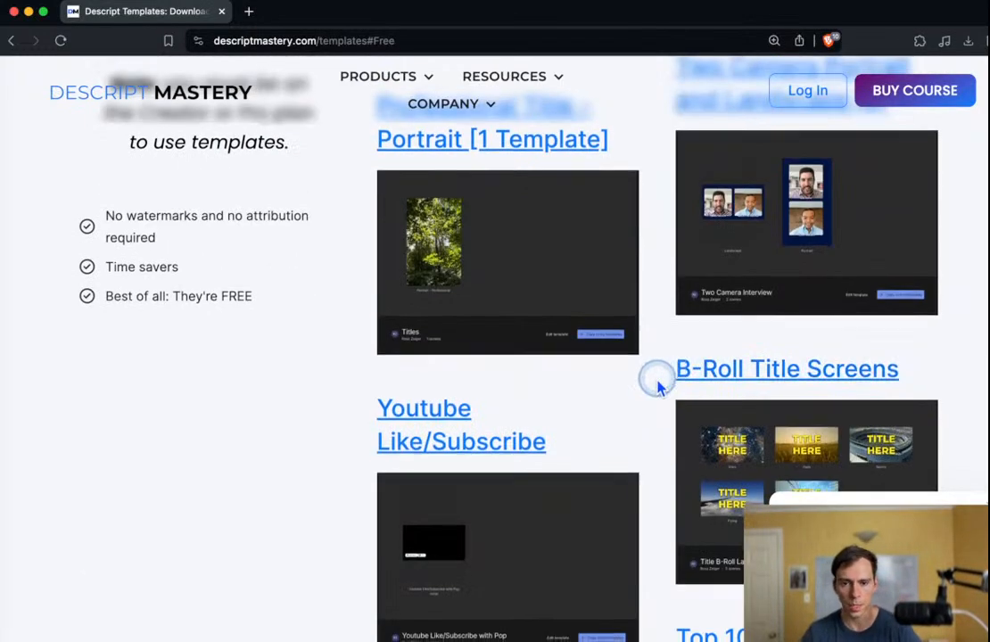
scroll(553, 375, down, 1)
click(457, 366)
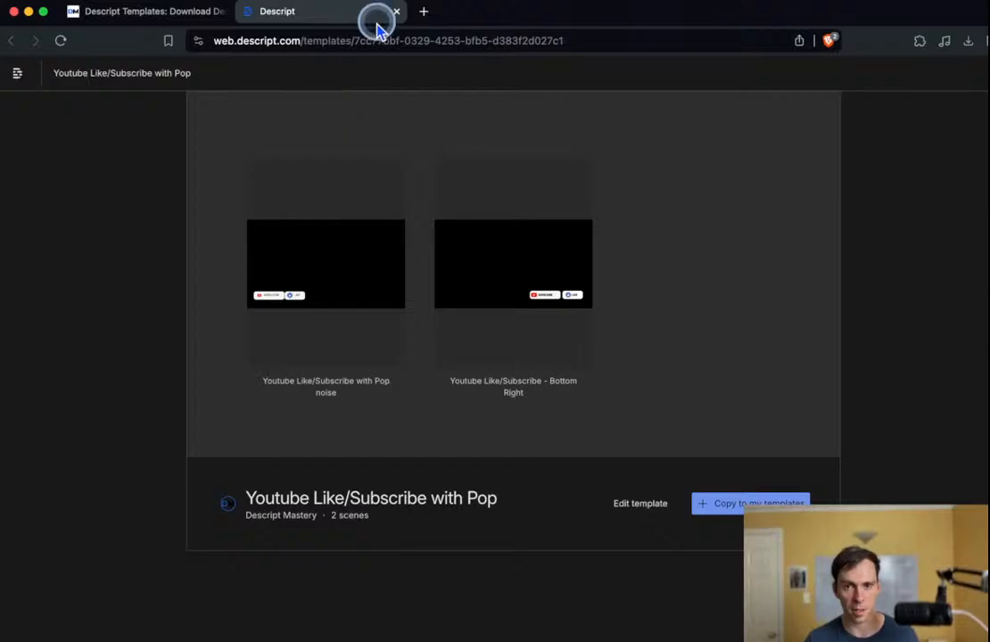
click(397, 11)
Step: Open the B-Roll Title Screens template page from the Free Templates list and look over its scenes
scroll(531, 564, down, 5)
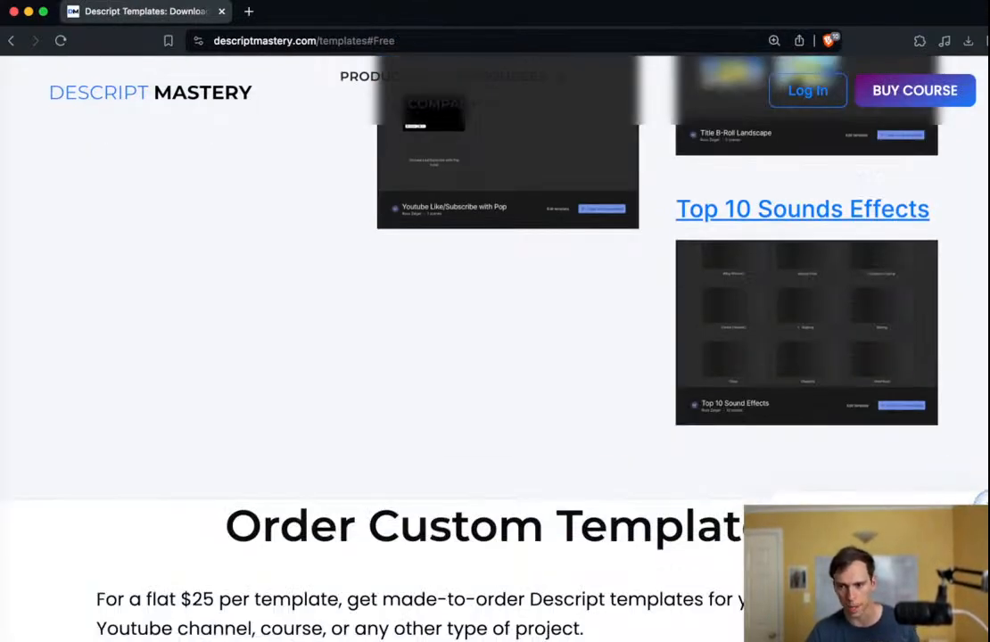
scroll(700, 491, up, 3)
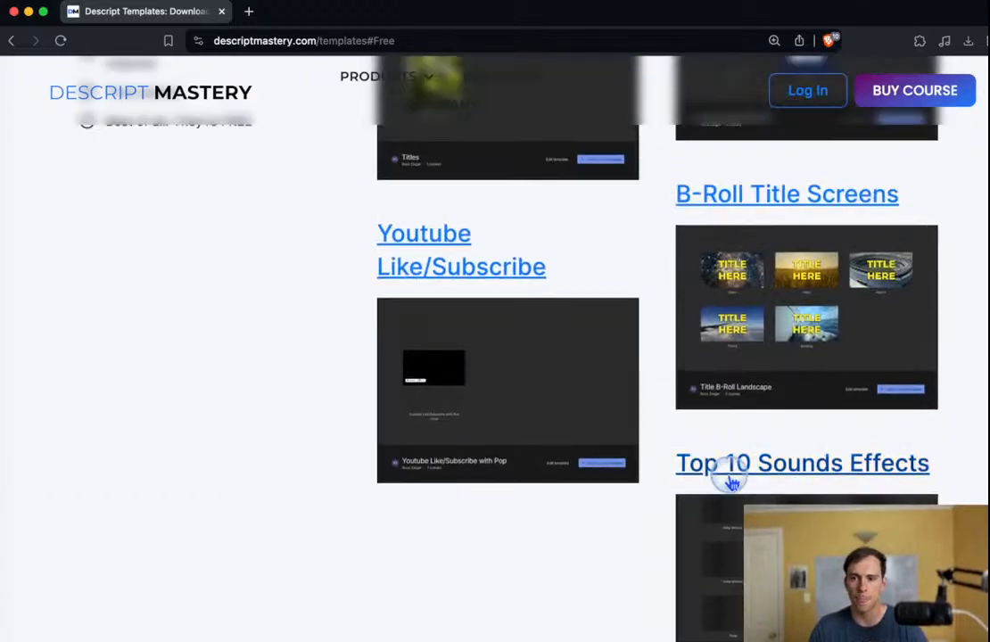
scroll(785, 464, up, 2)
click(769, 334)
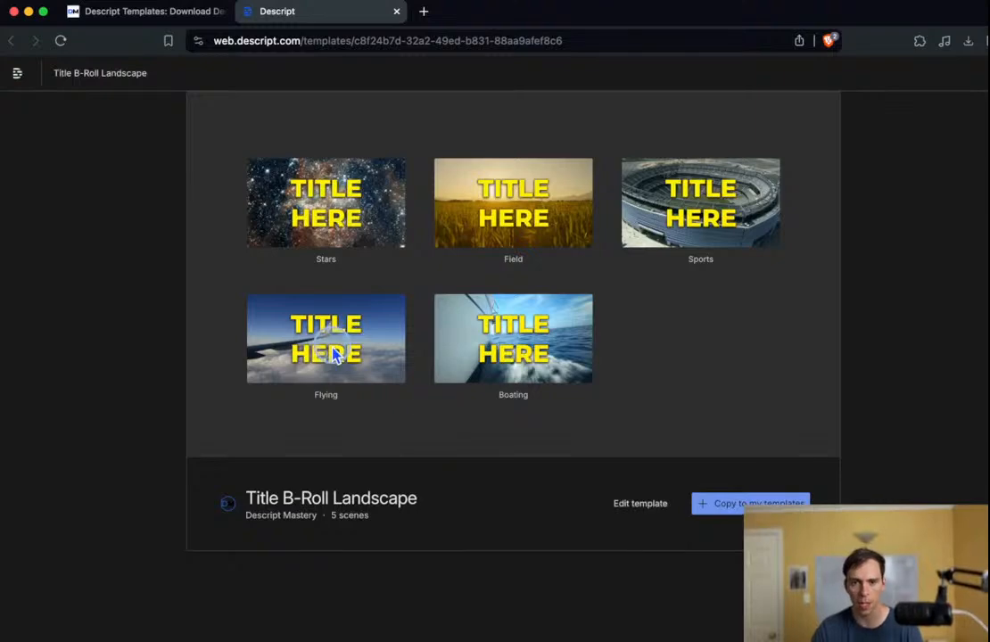
mouse_move(565, 326)
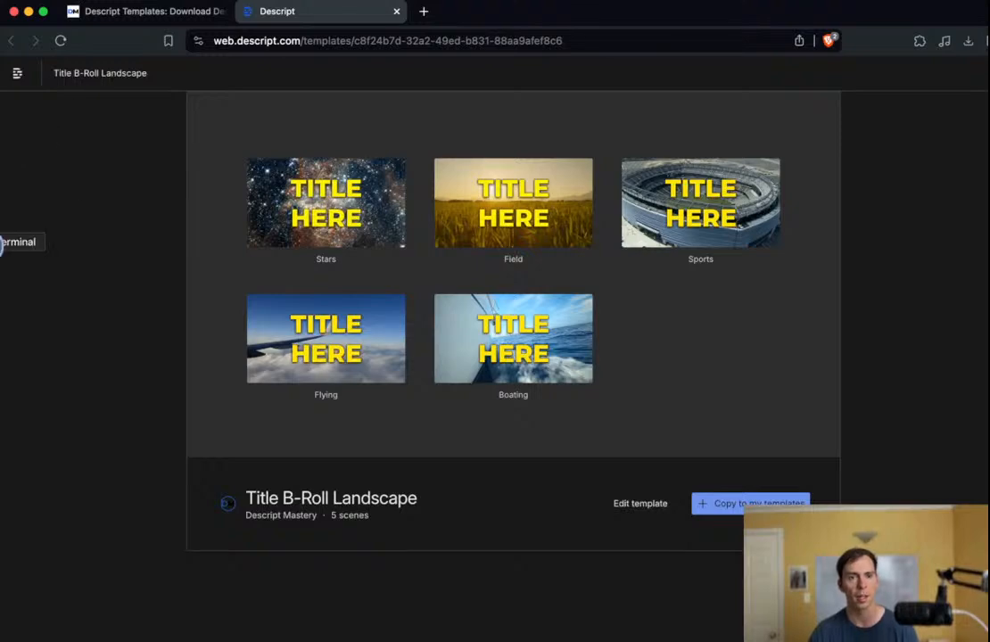
Step: Switch to the Descript app, leave the Template Demo template, and open the list of saved templates
click(14, 301)
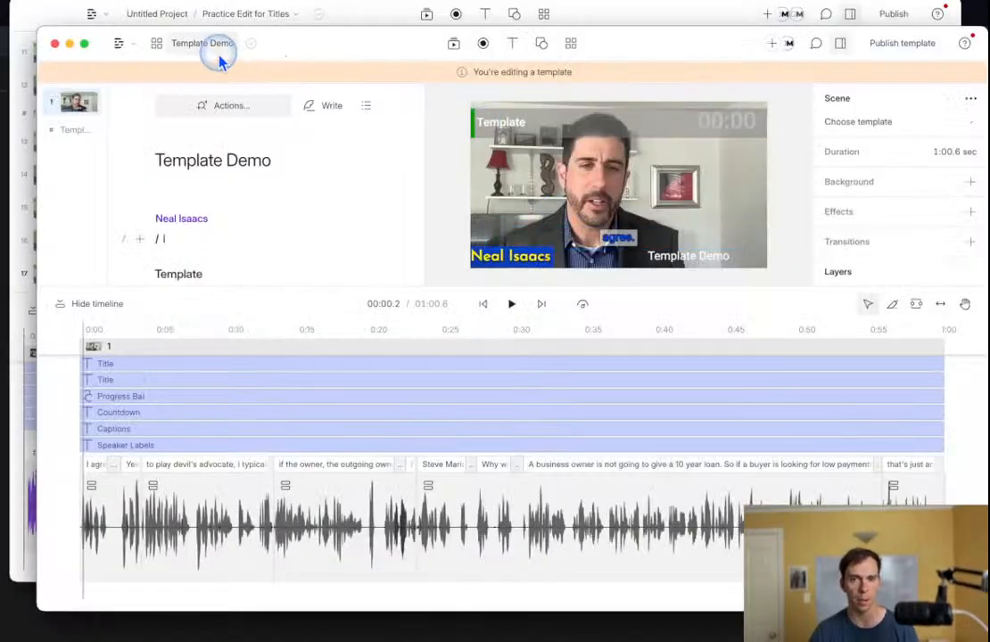
click(189, 47)
click(185, 46)
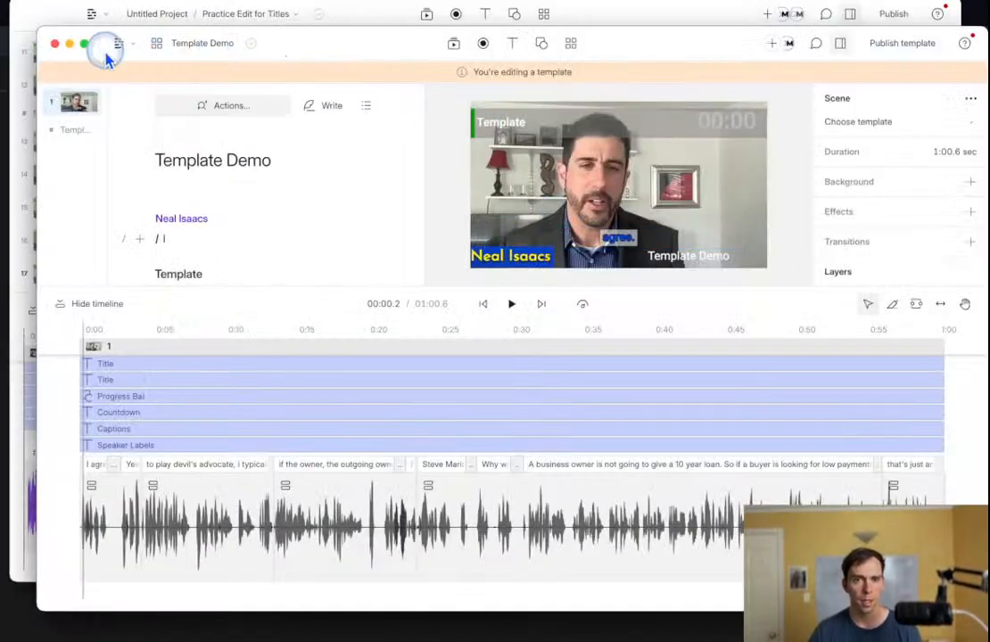
click(117, 43)
click(125, 78)
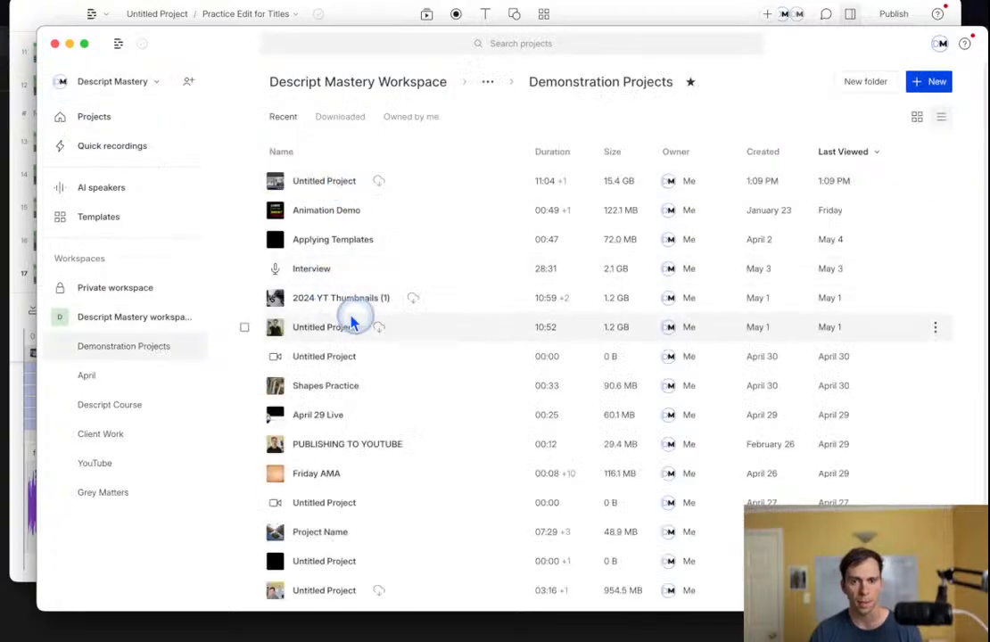
click(148, 214)
Step: Open the Titles template, check its compositions, and return to the templates list
scroll(462, 308, down, 5)
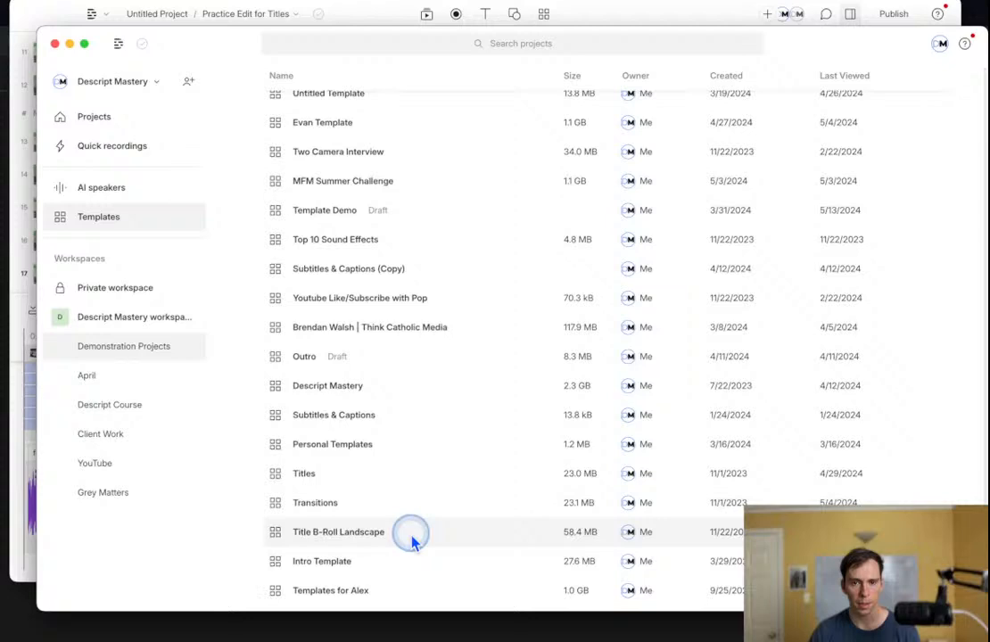
click(369, 478)
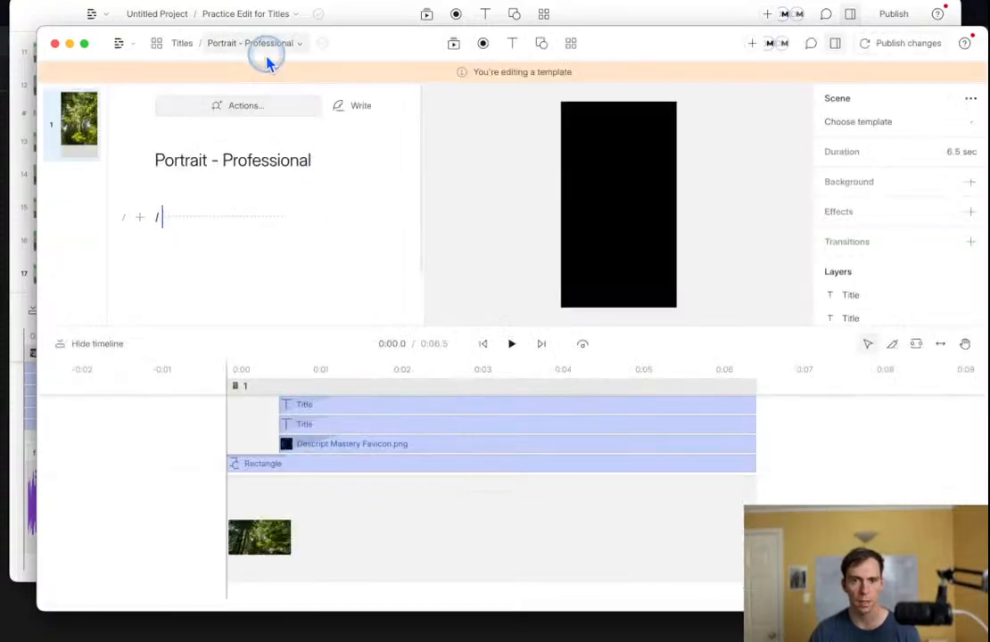
click(276, 44)
click(121, 54)
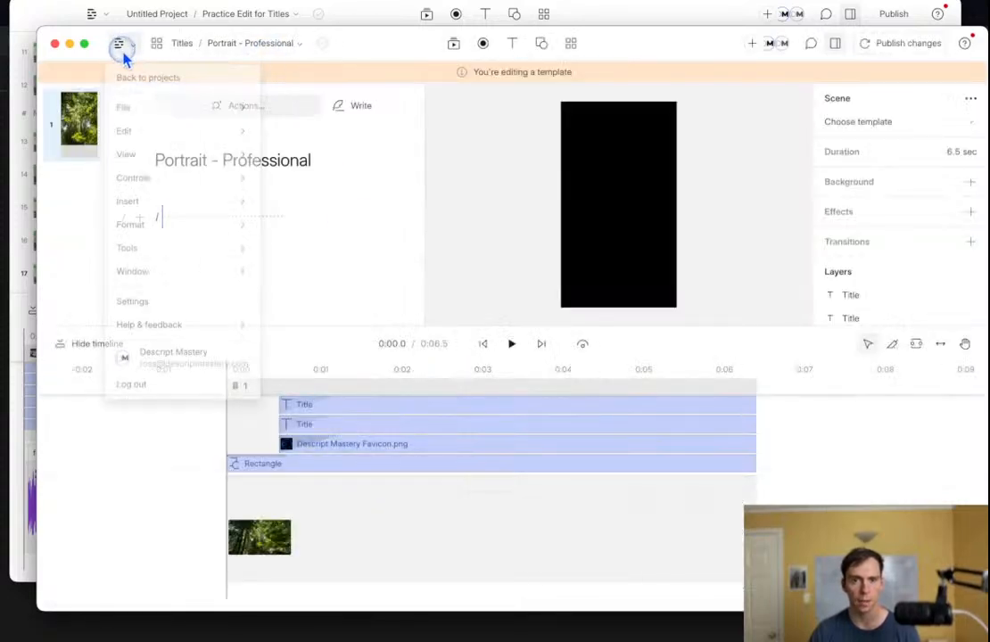
click(156, 80)
Step: Open the Title B-Roll Landscape template and view its Boating and Flying compositions
scroll(464, 500, down, 5)
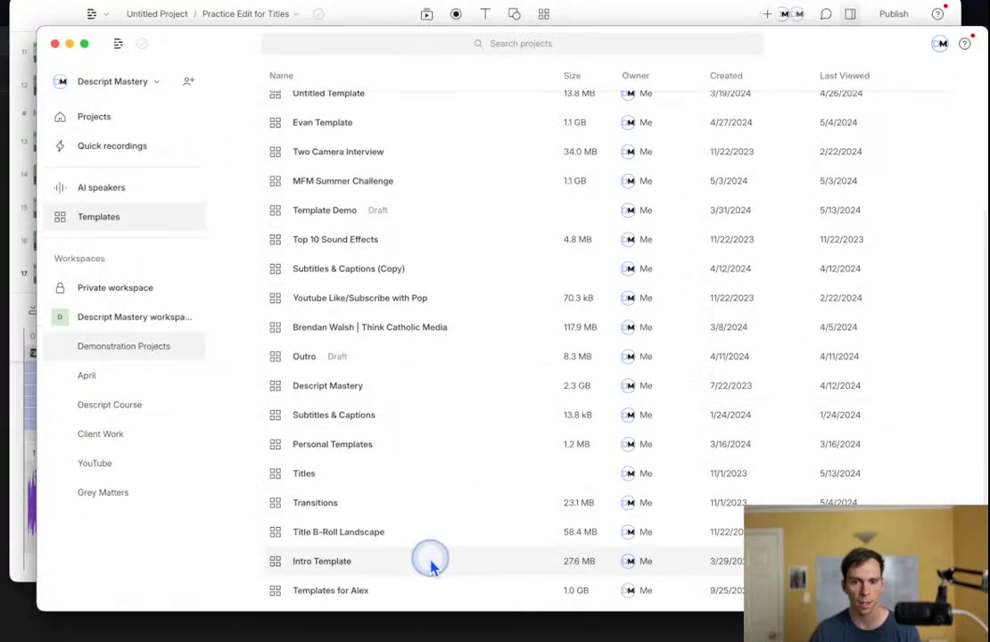
click(349, 532)
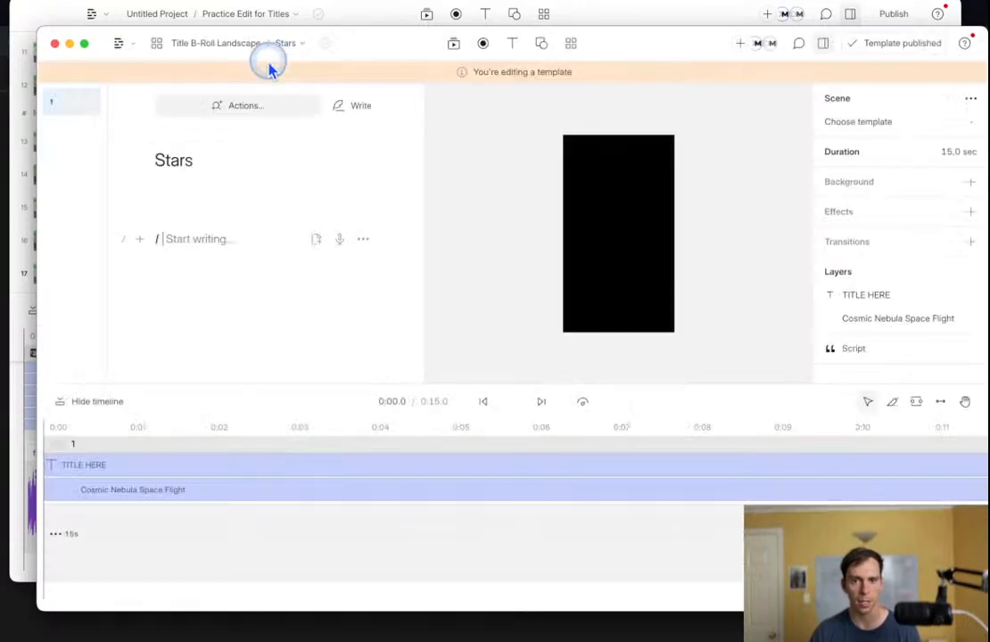
click(283, 43)
click(362, 203)
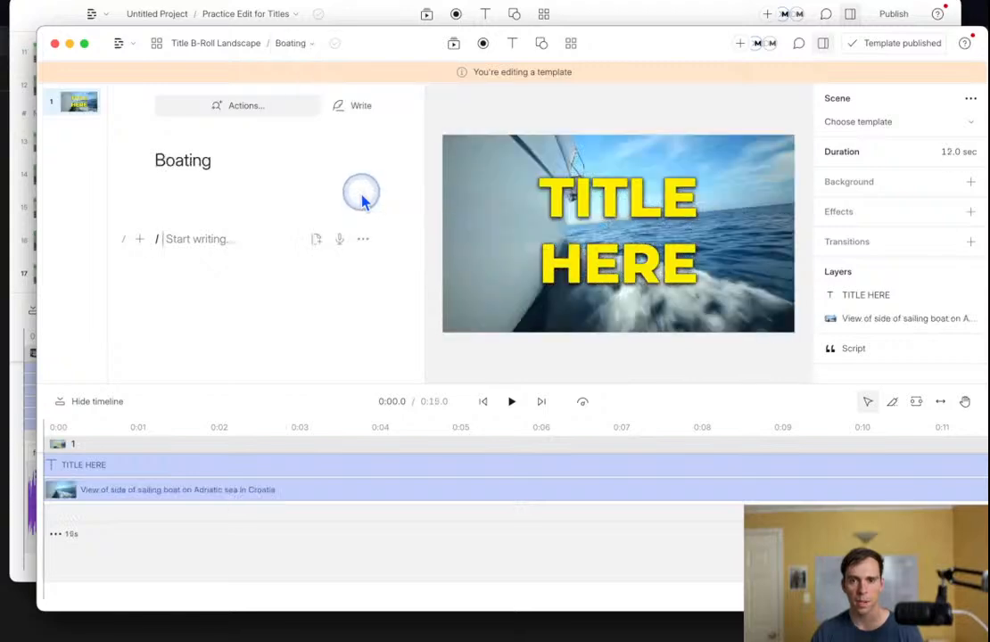
click(290, 42)
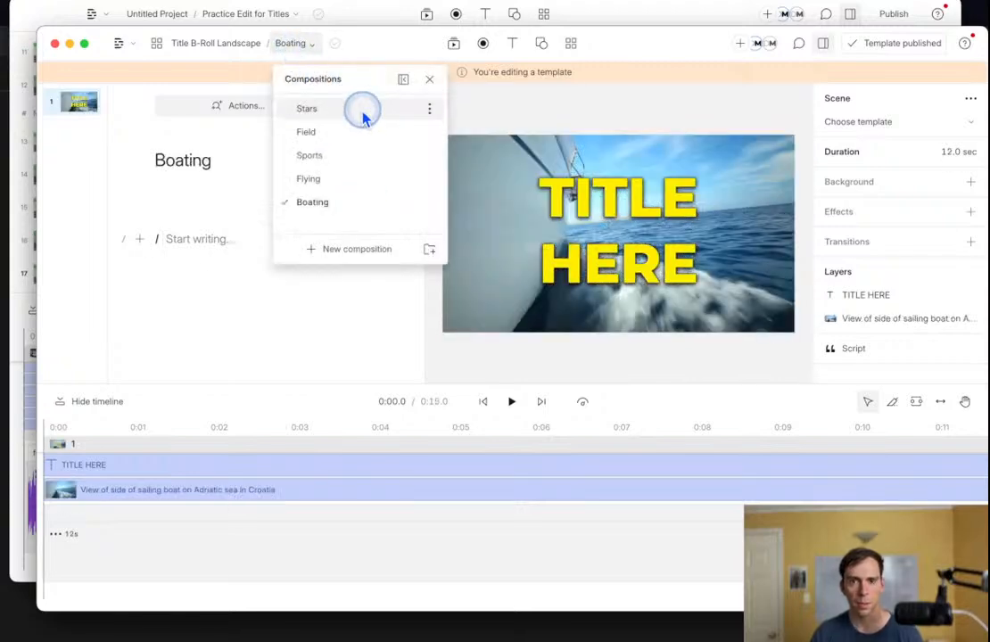
click(353, 177)
click(290, 43)
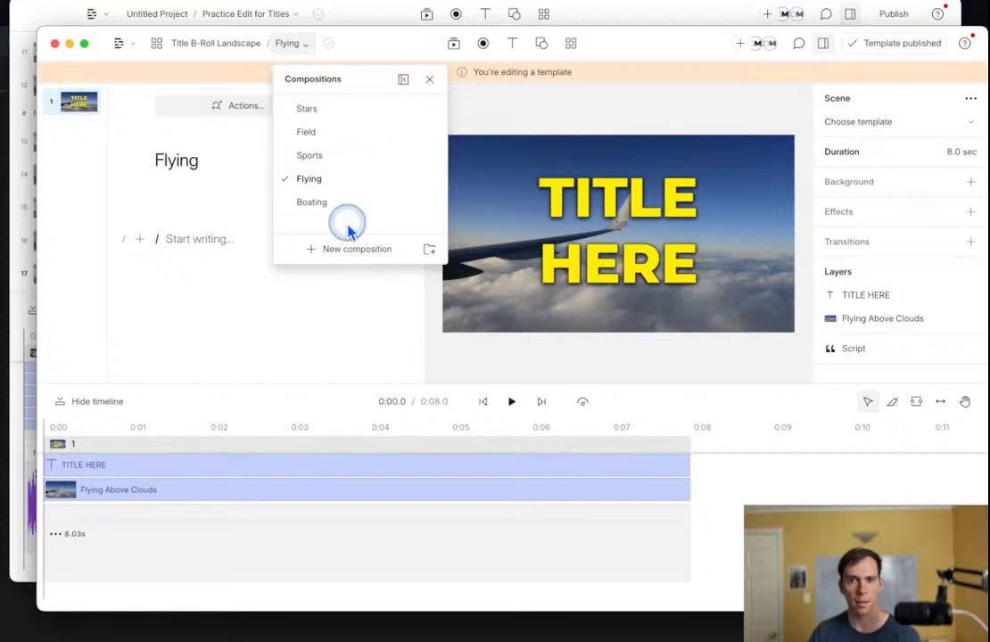
click(290, 249)
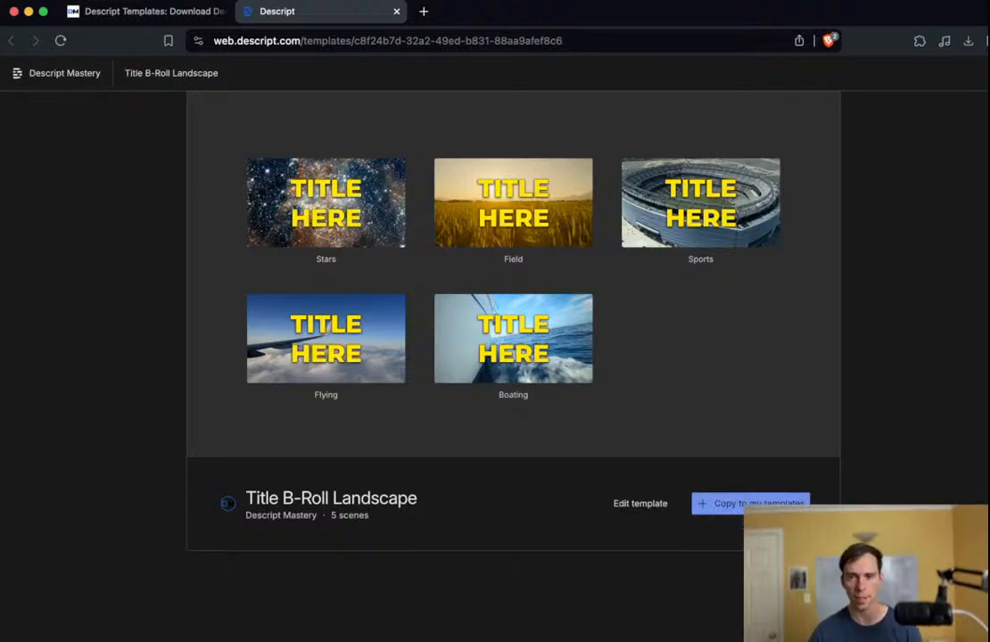
Step: Close the template page in the browser, go to the Order Custom Templates section, and dismiss the order form
click(398, 13)
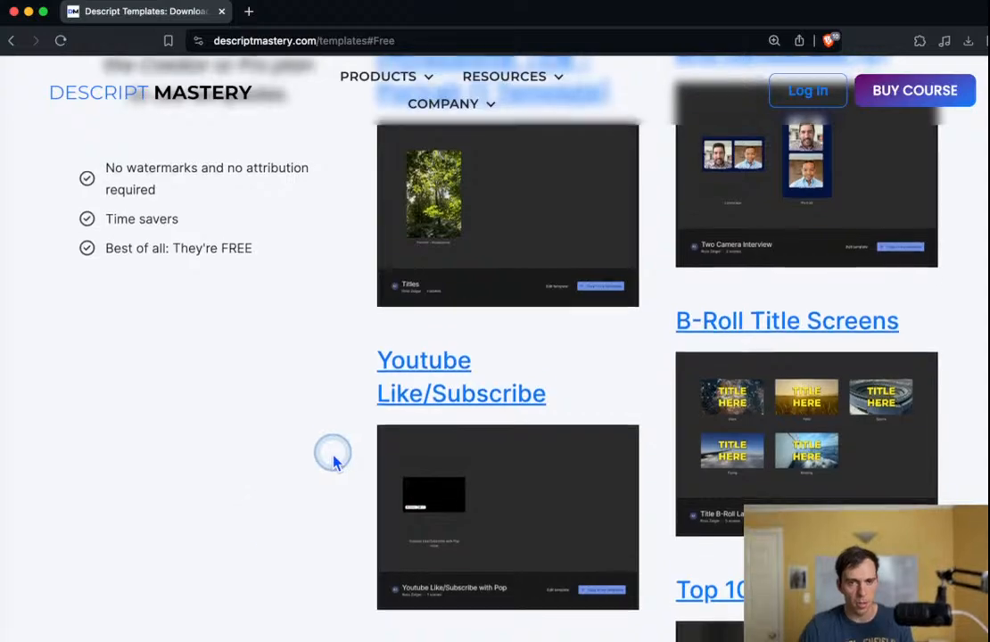
scroll(332, 464, down, 10)
scroll(367, 501, down, 7)
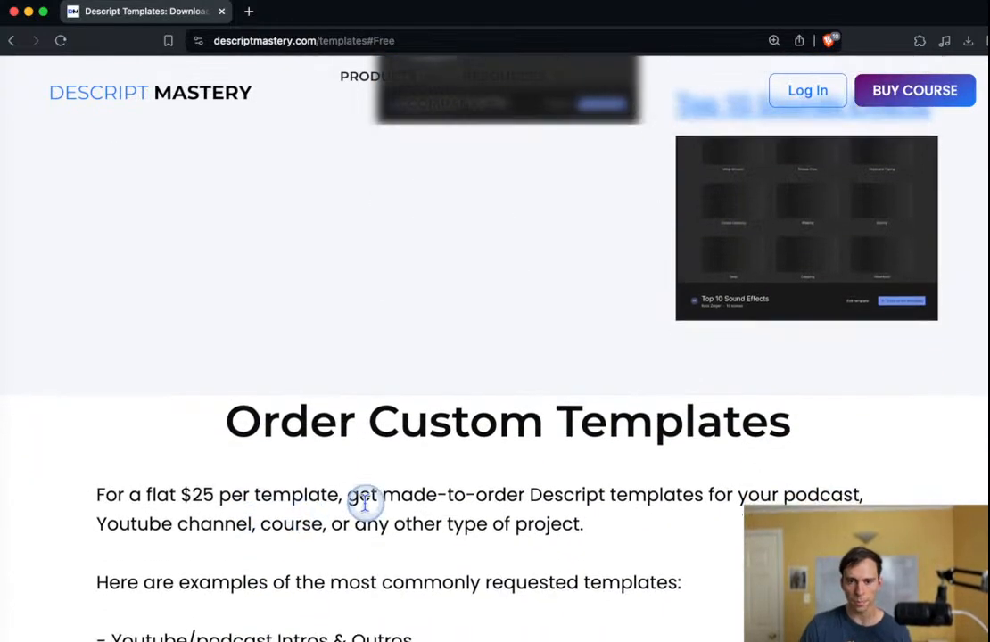
scroll(333, 451, up, 3)
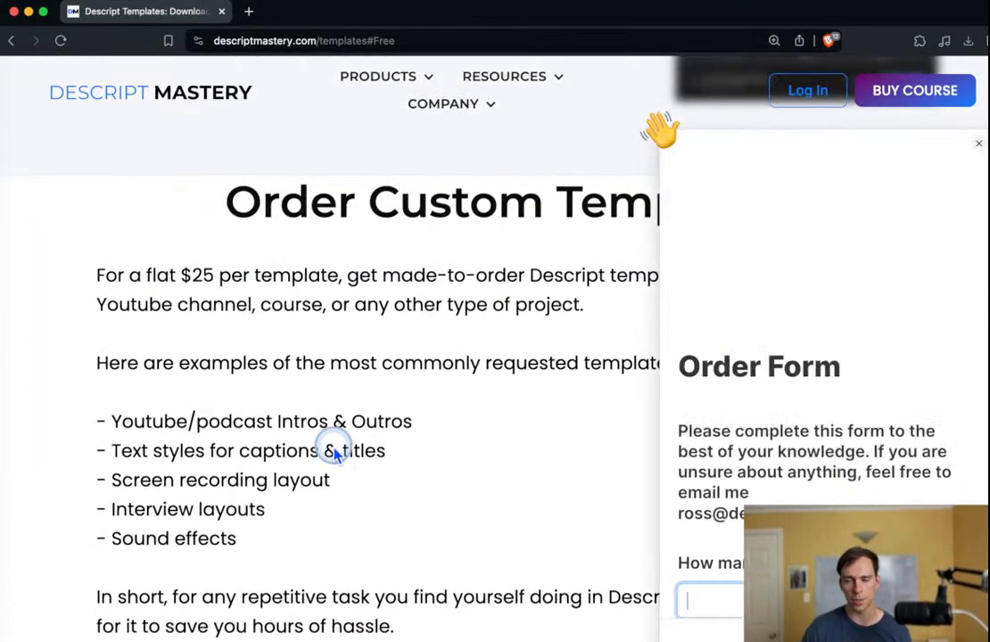
scroll(571, 299, down, 1)
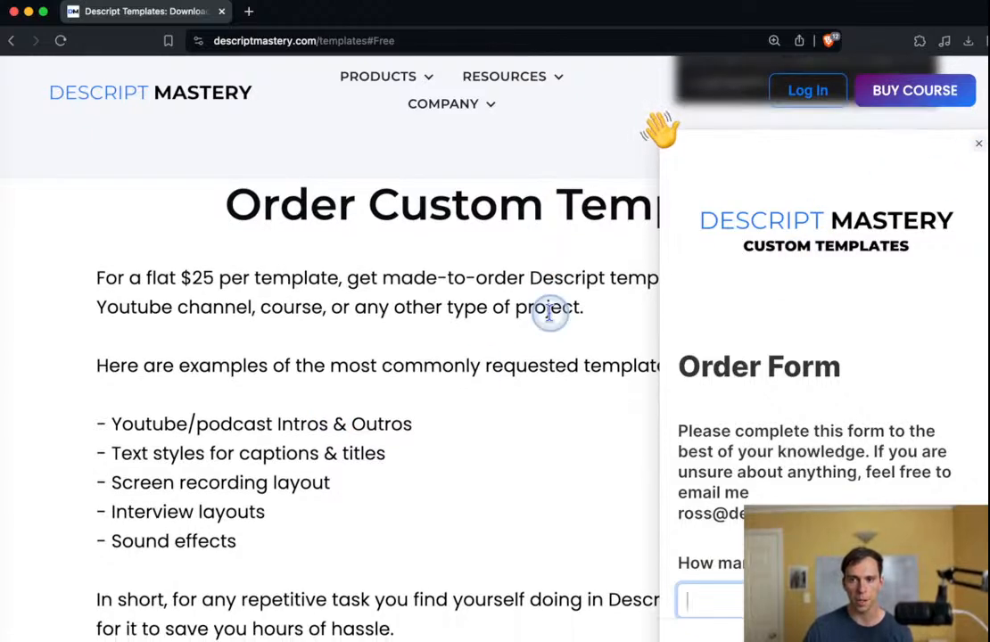
click(980, 144)
Step: Read the Order Custom Templates introduction, highlighting the pricing text
drag(96, 274, 708, 467)
click(707, 467)
scroll(574, 435, down, 3)
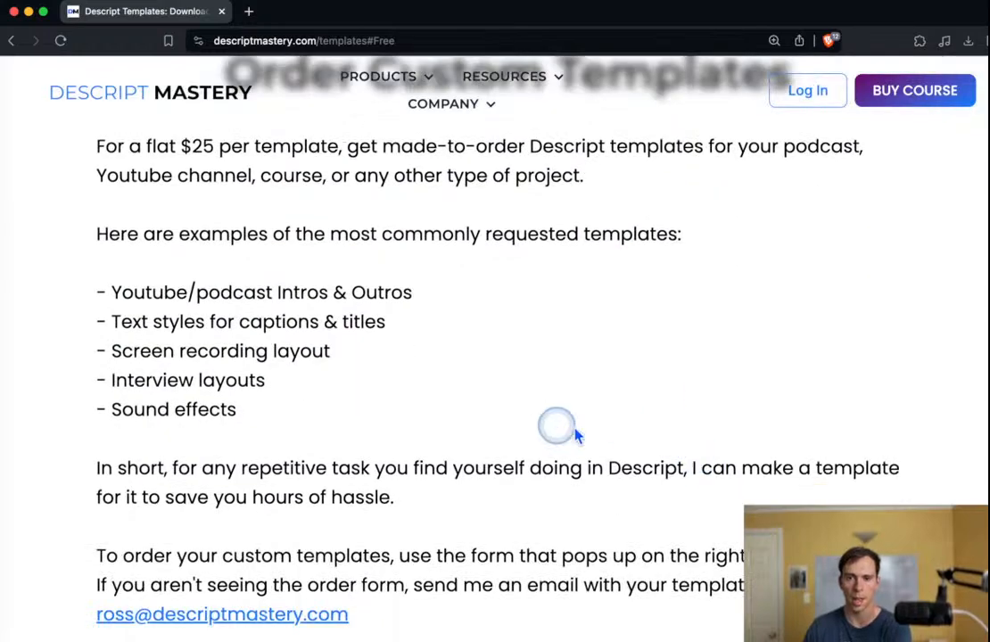
scroll(575, 436, up, 4)
drag(129, 303, 261, 306)
click(304, 302)
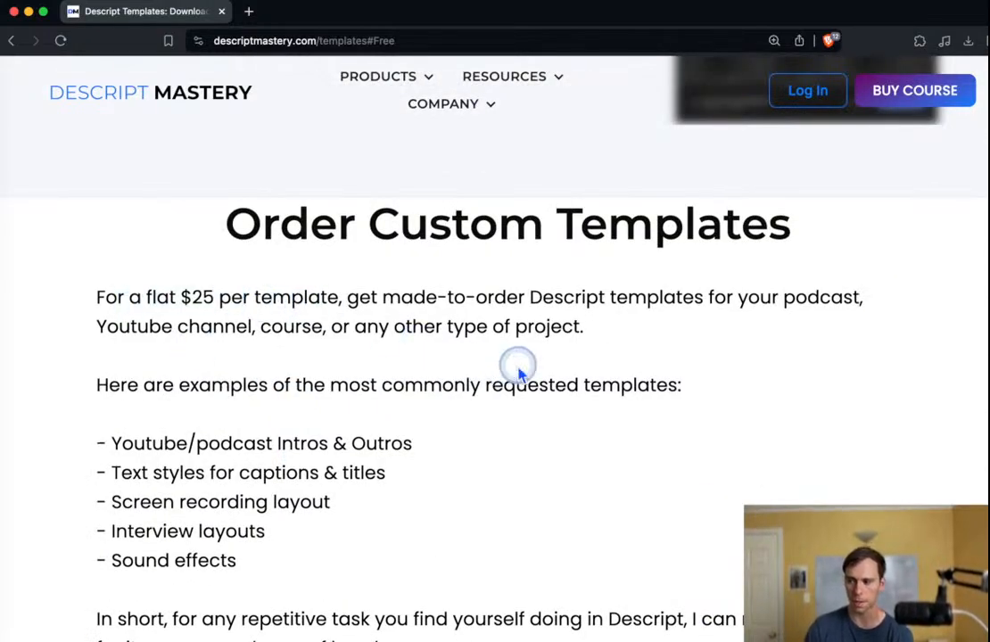
Step: Examine the most commonly requested custom templates, highlighting the intros, text styles and screen recording entries, and read on to the ordering notes
scroll(339, 437, down, 1)
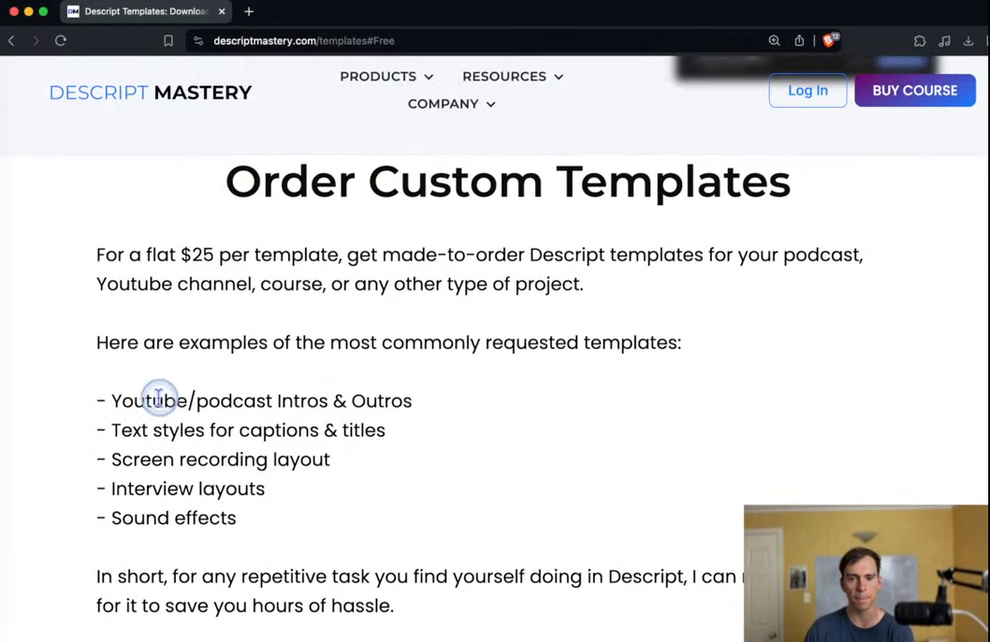
drag(176, 401, 436, 392)
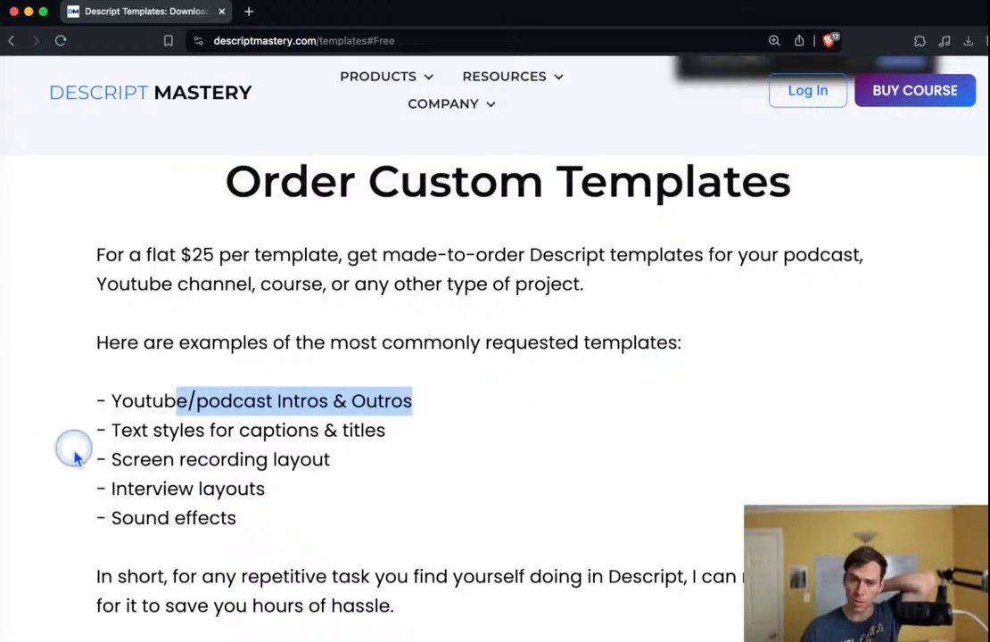
drag(102, 430, 424, 432)
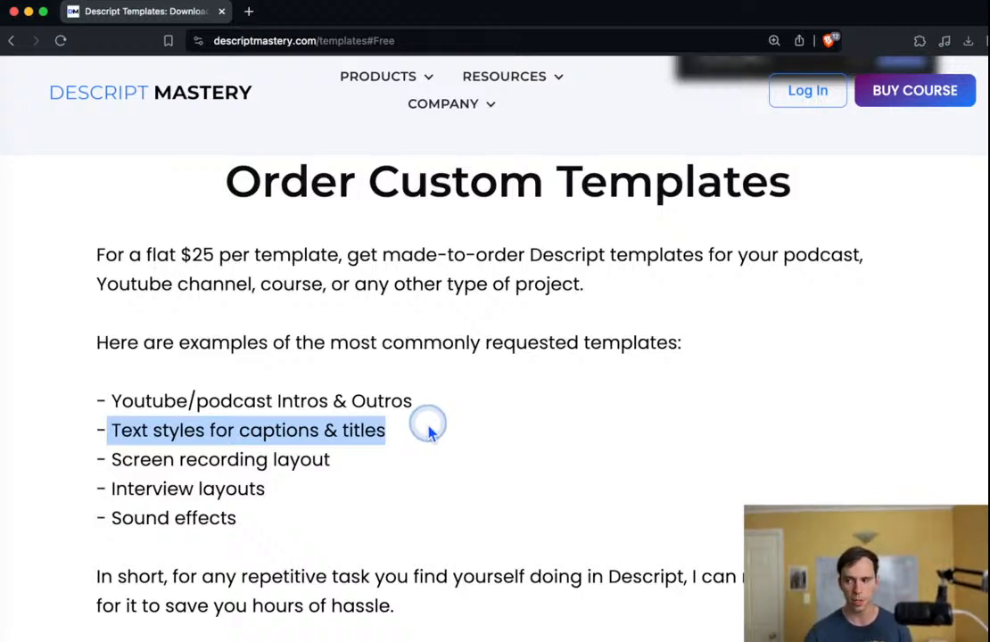
scroll(375, 468, down, 5)
scroll(312, 375, up, 2)
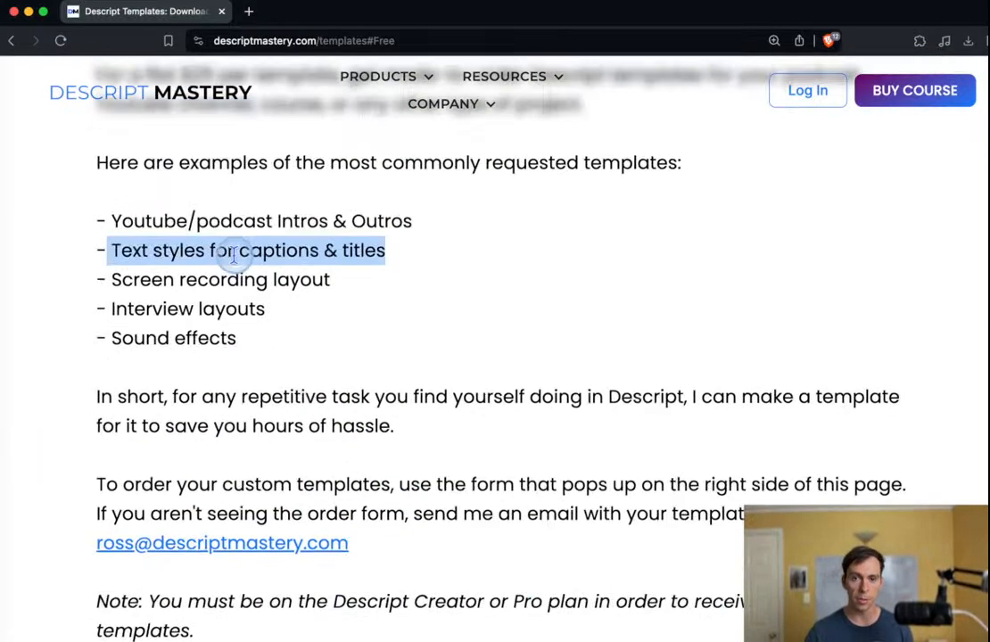
drag(135, 280, 353, 294)
click(354, 301)
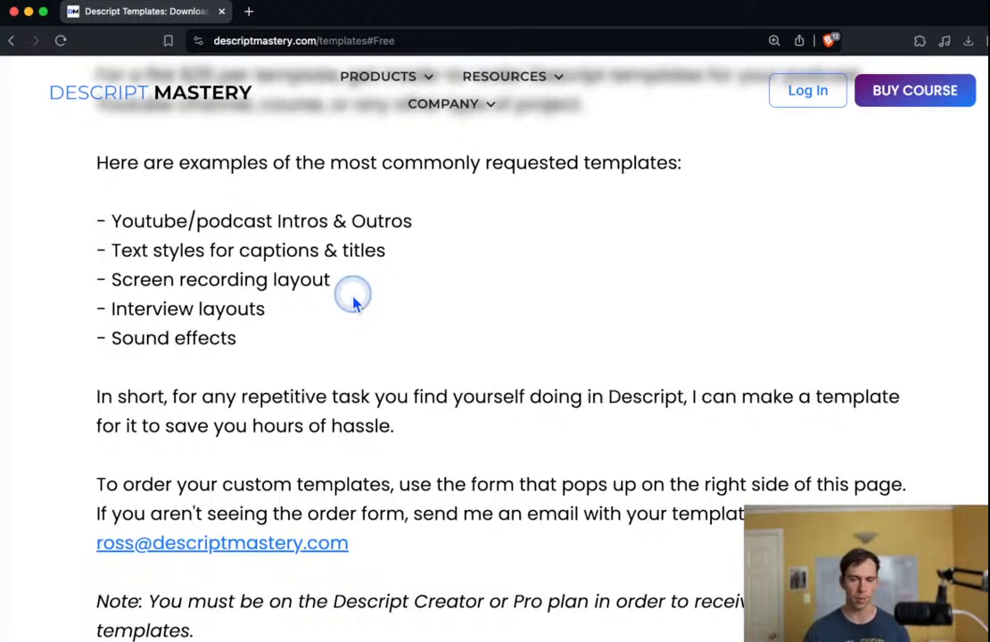
scroll(535, 469, down, 5)
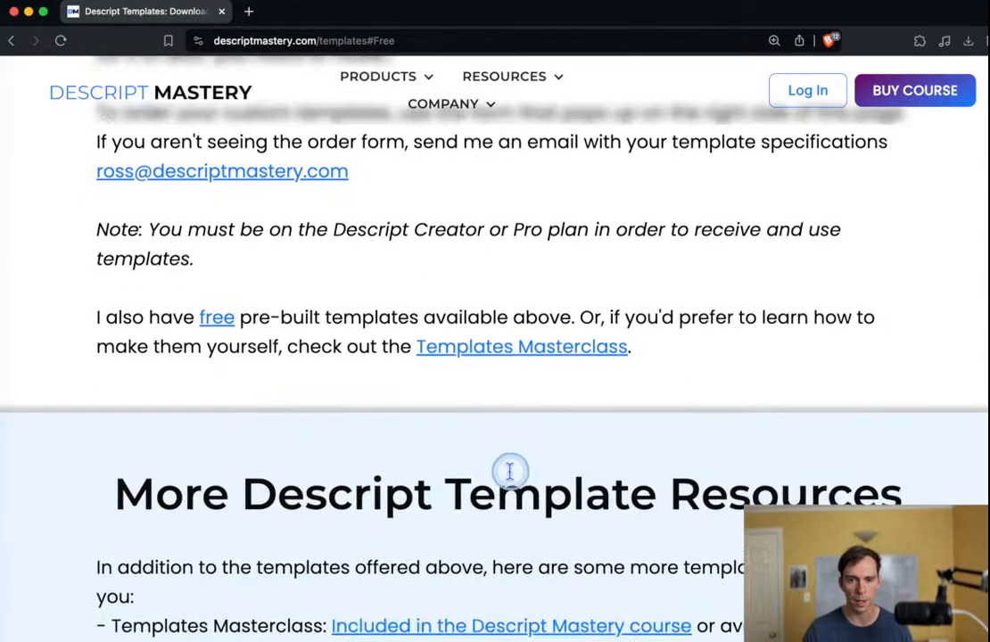
Step: Read the More Descript Template Resources section and review the free, custom and masterclass options at the start of the Templates page
scroll(510, 471, down, 1)
scroll(522, 509, down, 2)
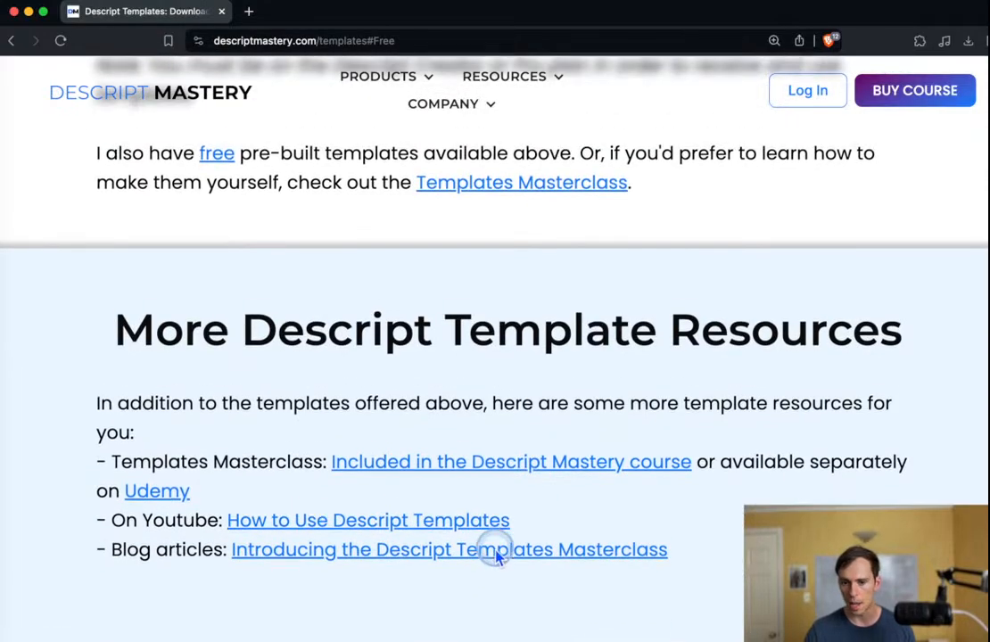
scroll(497, 554, up, 10)
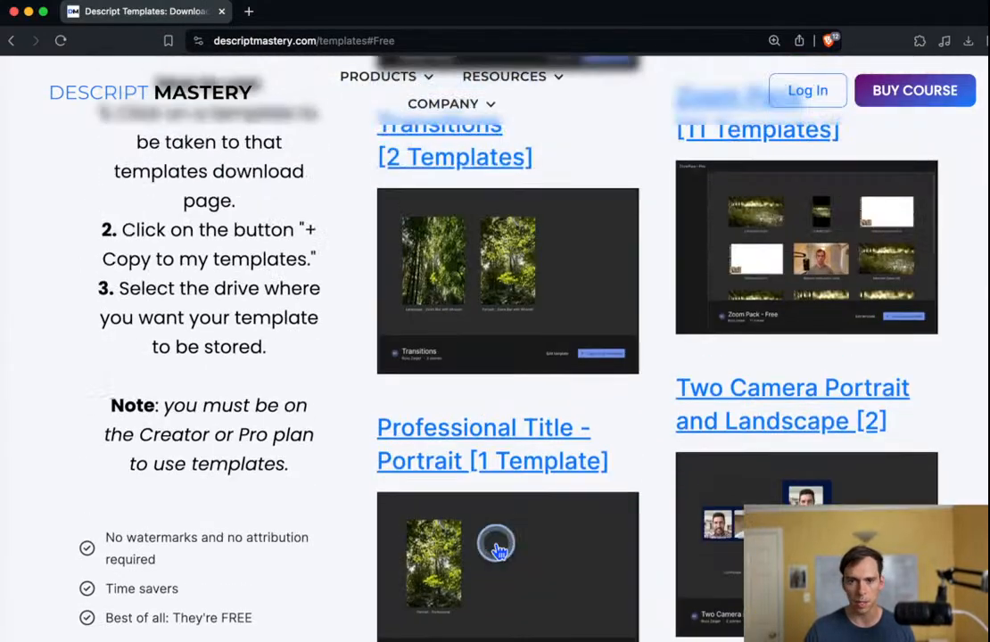
scroll(498, 549, up, 15)
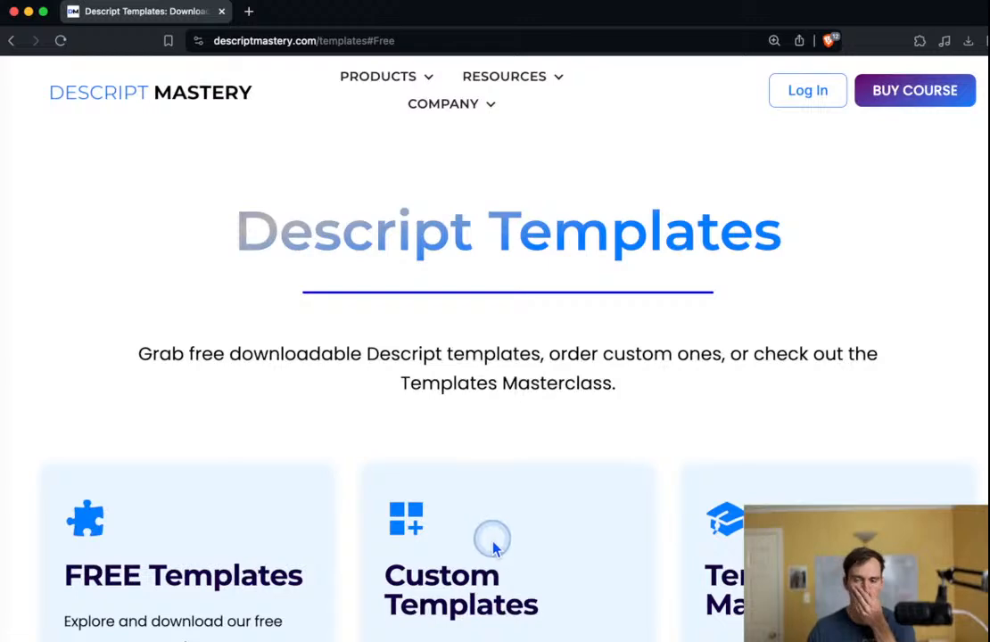
scroll(561, 537, down, 2)
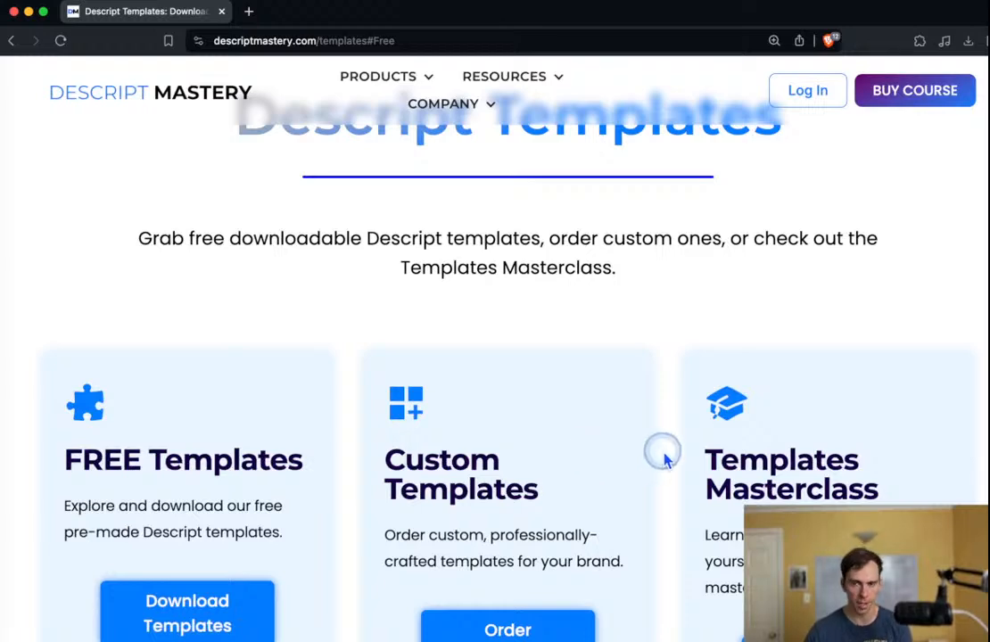
scroll(680, 449, up, 2)
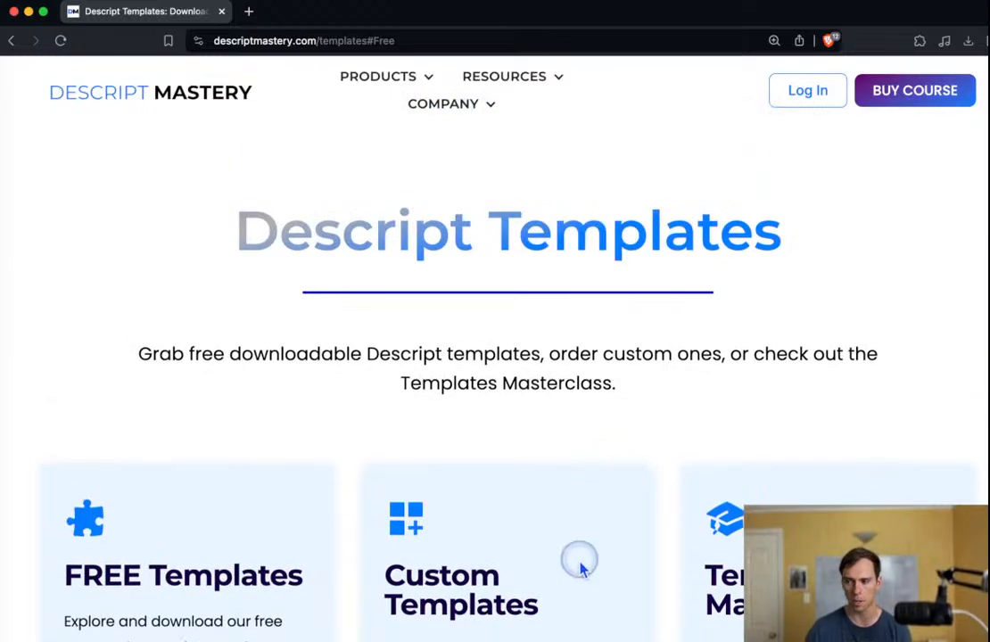
scroll(742, 486, down, 4)
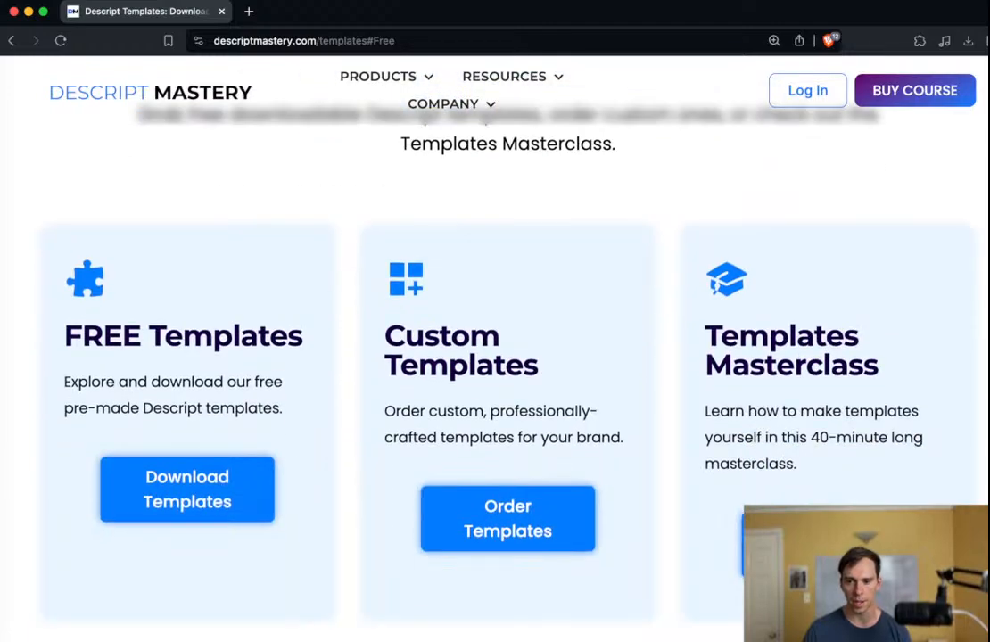
scroll(705, 591, up, 4)
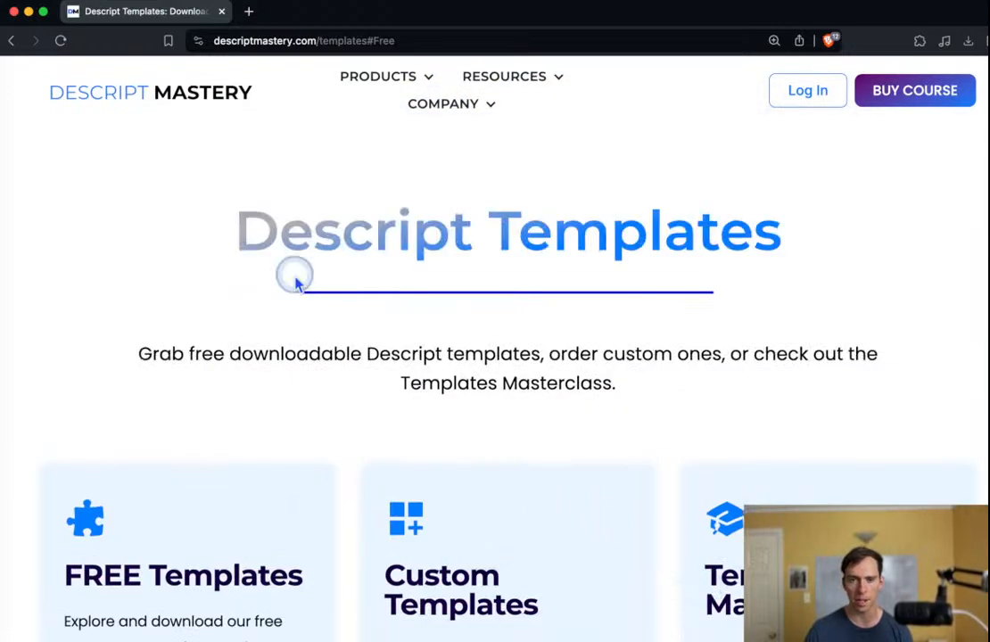
Step: Open the Descript Mastery homepage and read the Get Started with Descript section, highlighting the FREE 7 Days to Descript Mastery course text
click(137, 103)
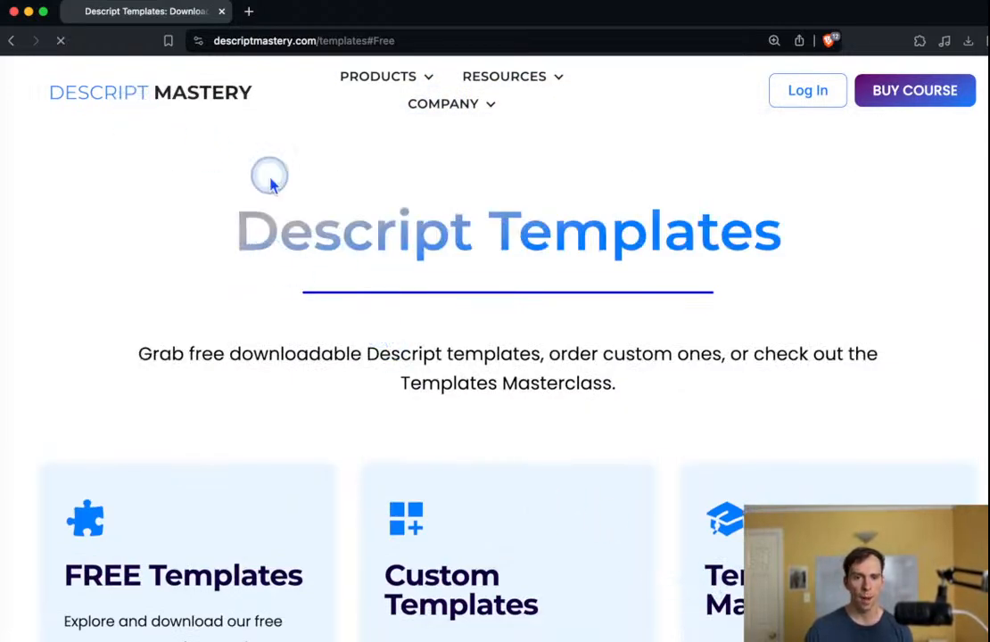
scroll(482, 283, down, 8)
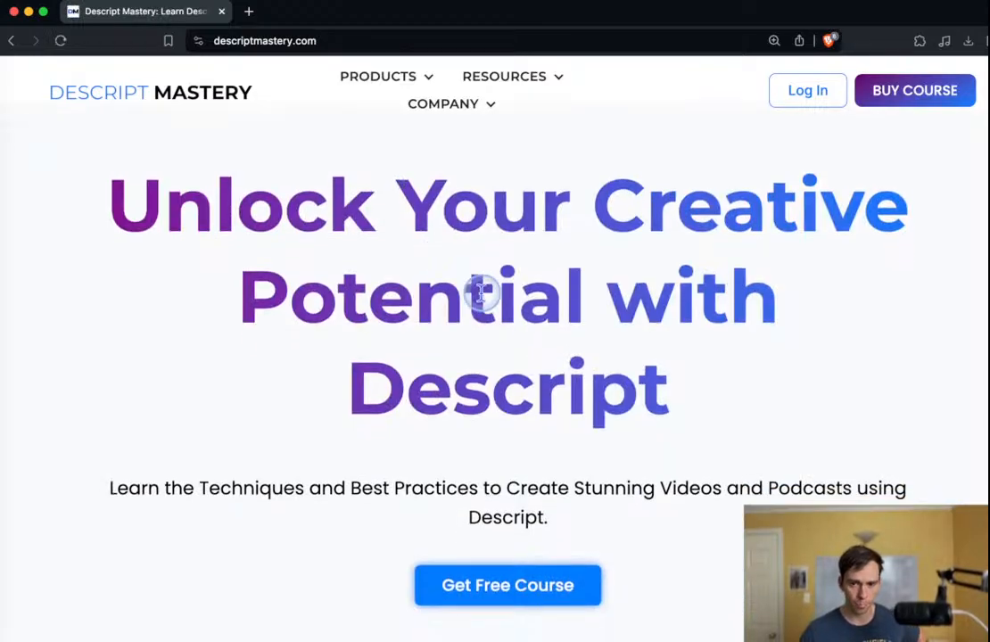
scroll(533, 326, down, 10)
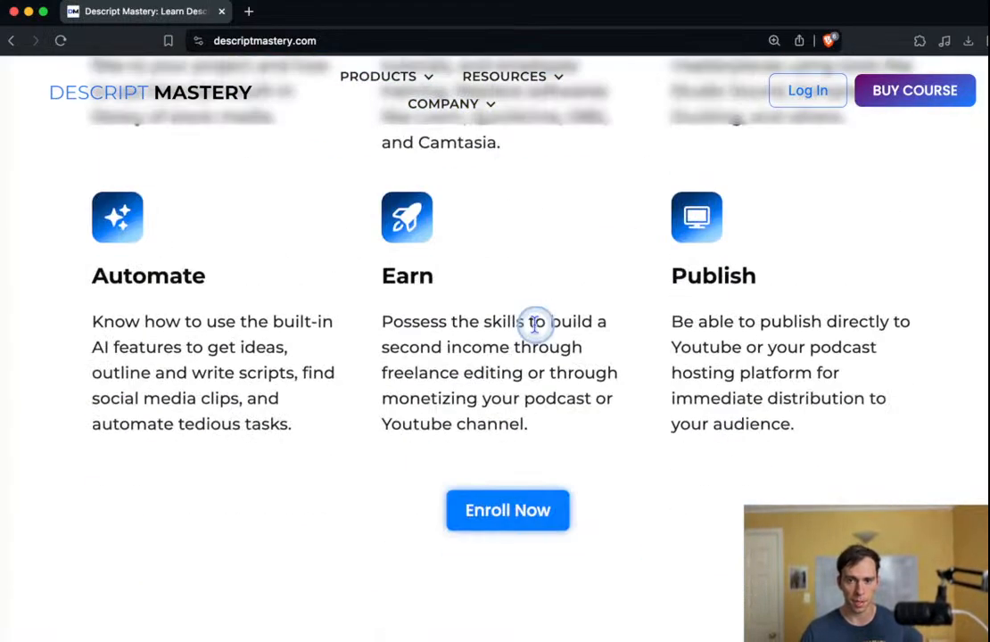
scroll(482, 383, down, 10)
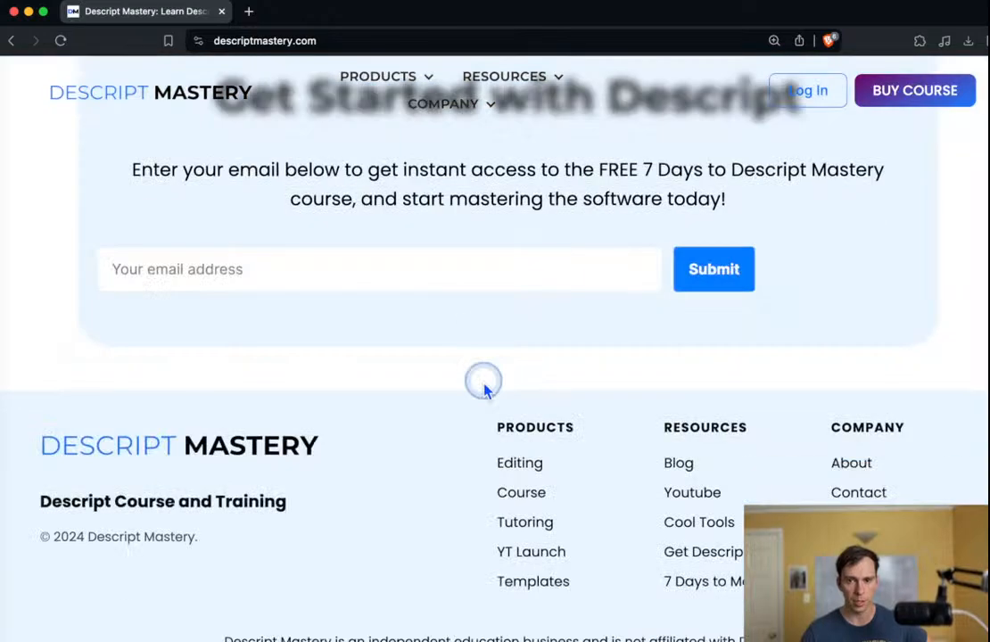
scroll(487, 383, up, 4)
drag(129, 435, 726, 459)
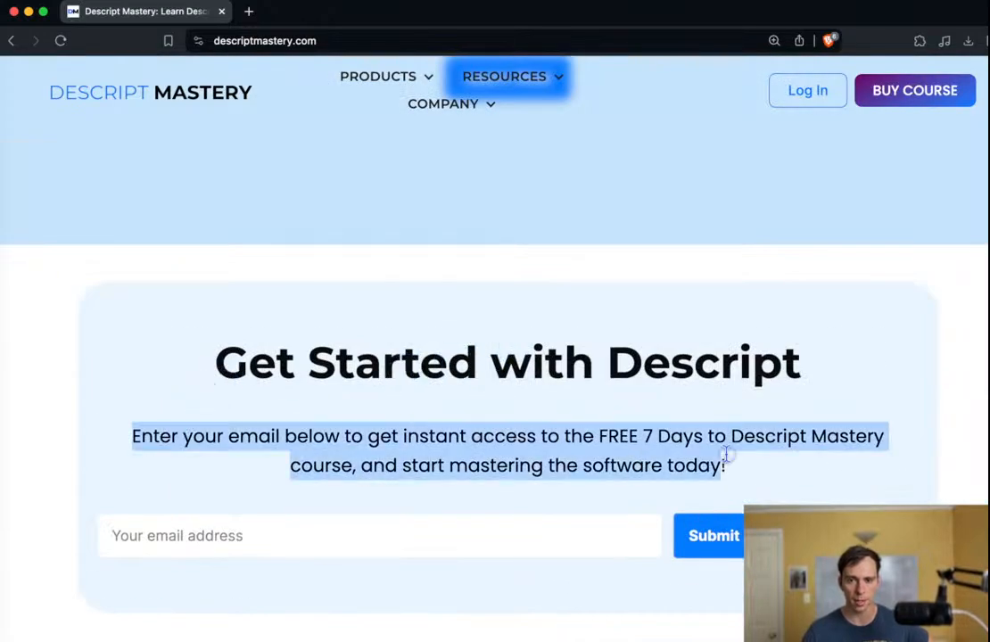
click(743, 463)
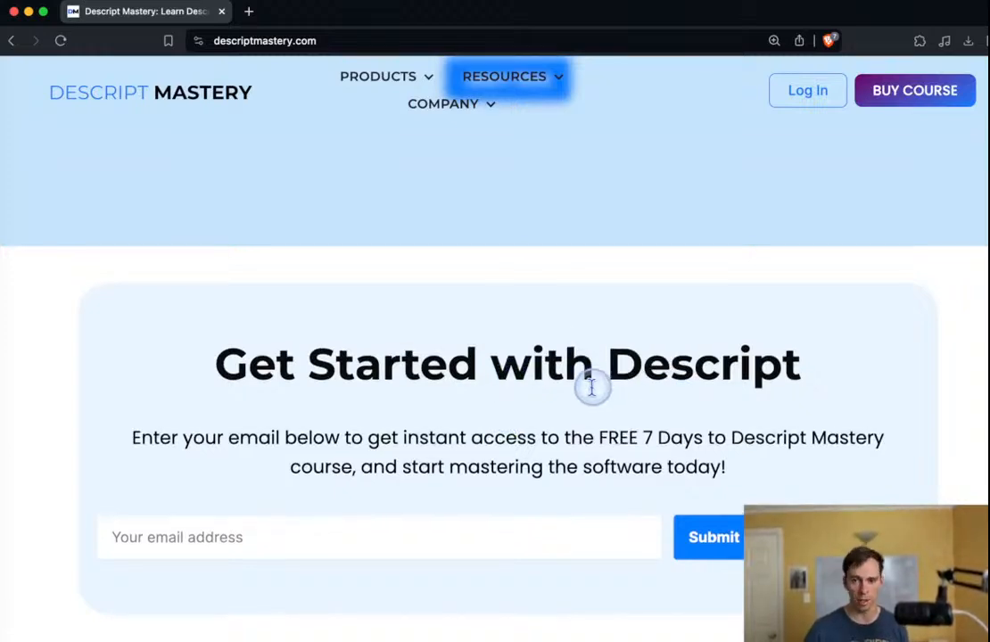
scroll(591, 387, up, 1)
scroll(591, 388, down, 1)
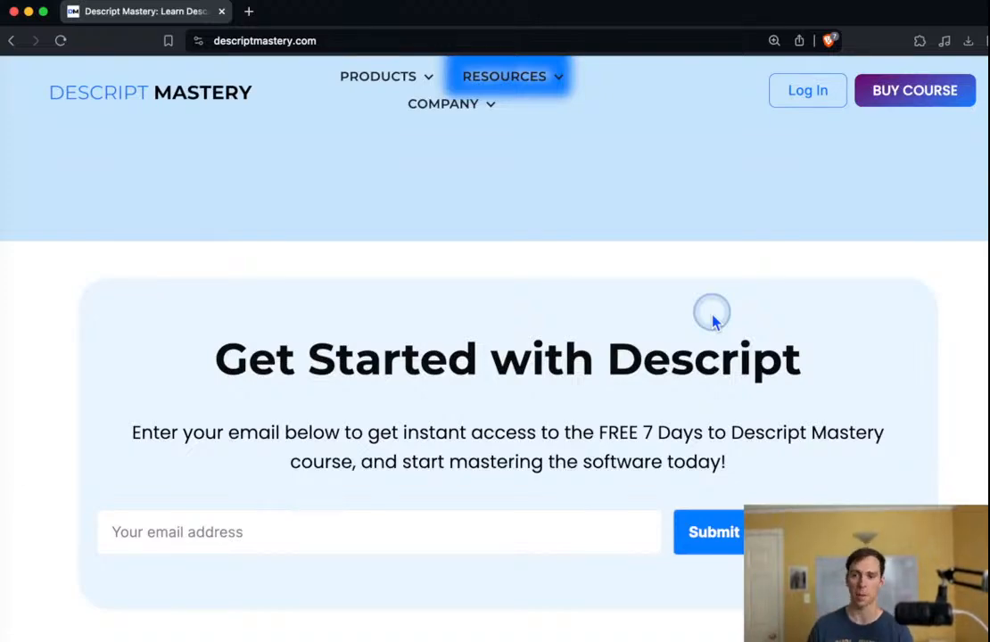
scroll(529, 345, up, 1)
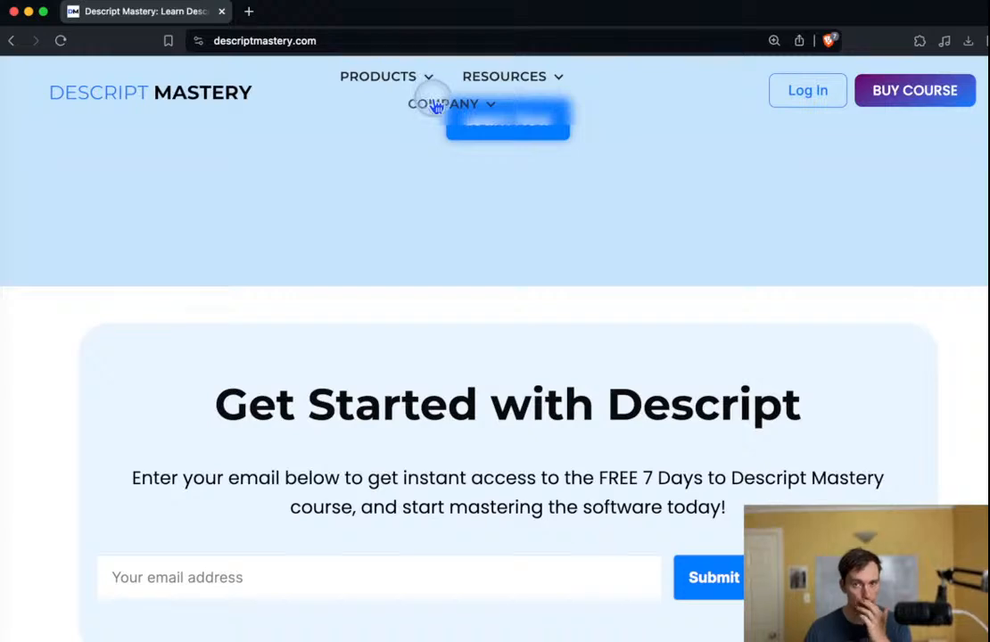
Step: Close the browser page, switch to the Practice Edit for Titles project in Descript, dismiss its notification and clear the scene selection
click(223, 12)
drag(336, 40, 349, 63)
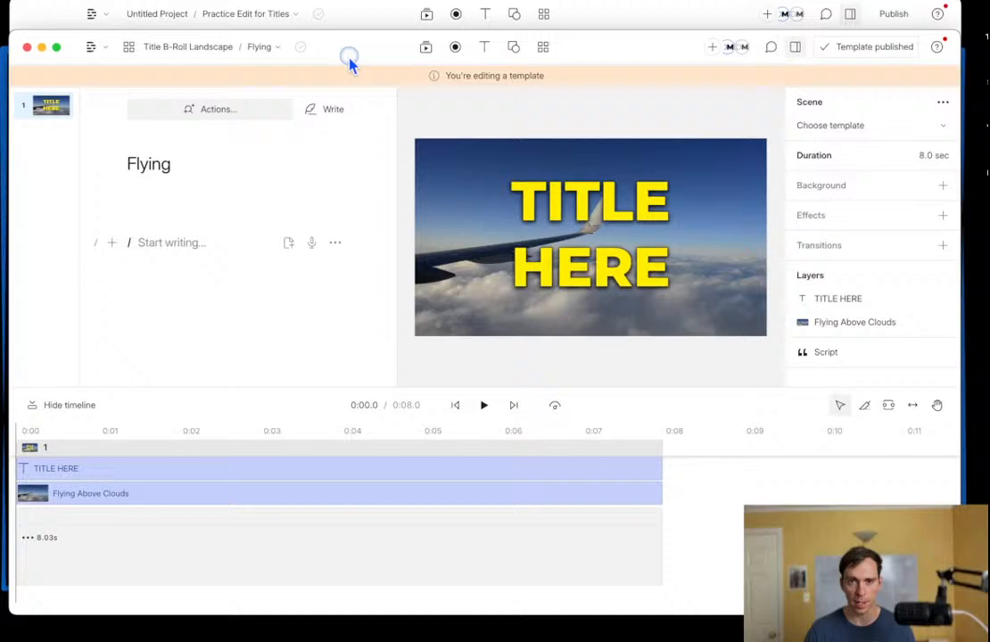
click(375, 20)
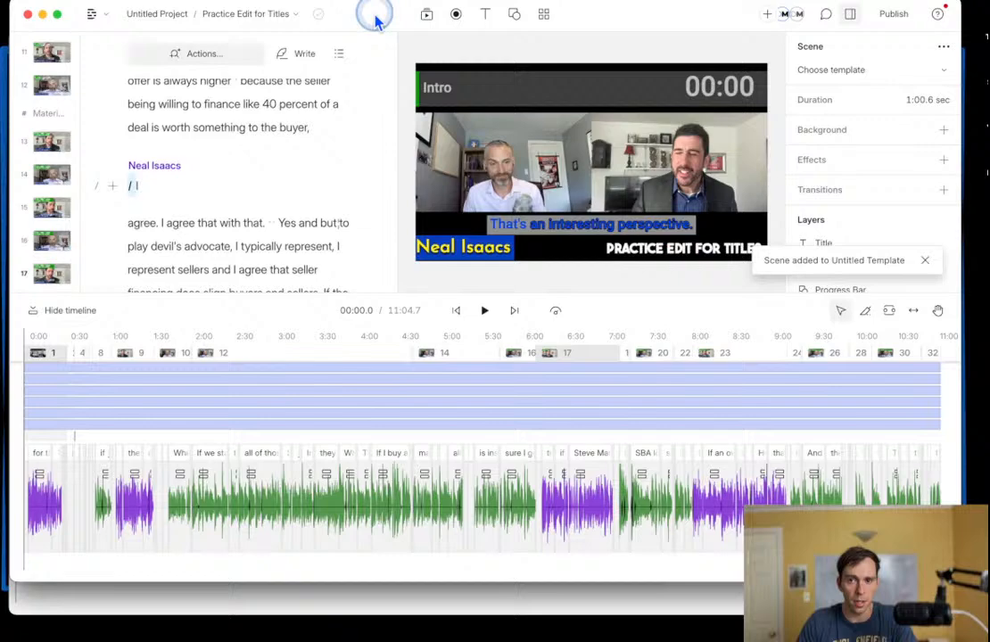
click(924, 262)
click(656, 234)
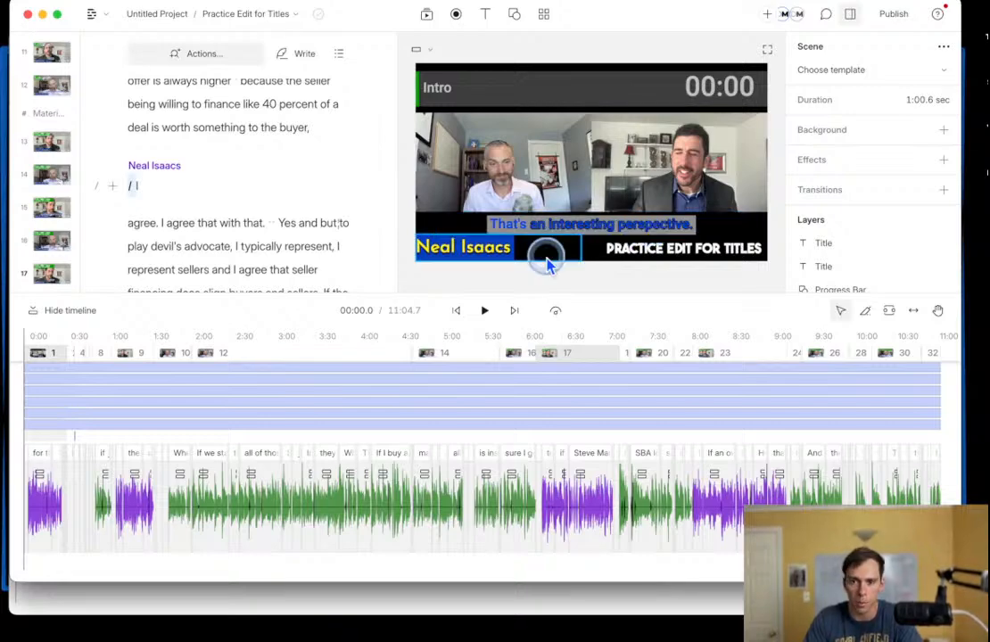
click(582, 285)
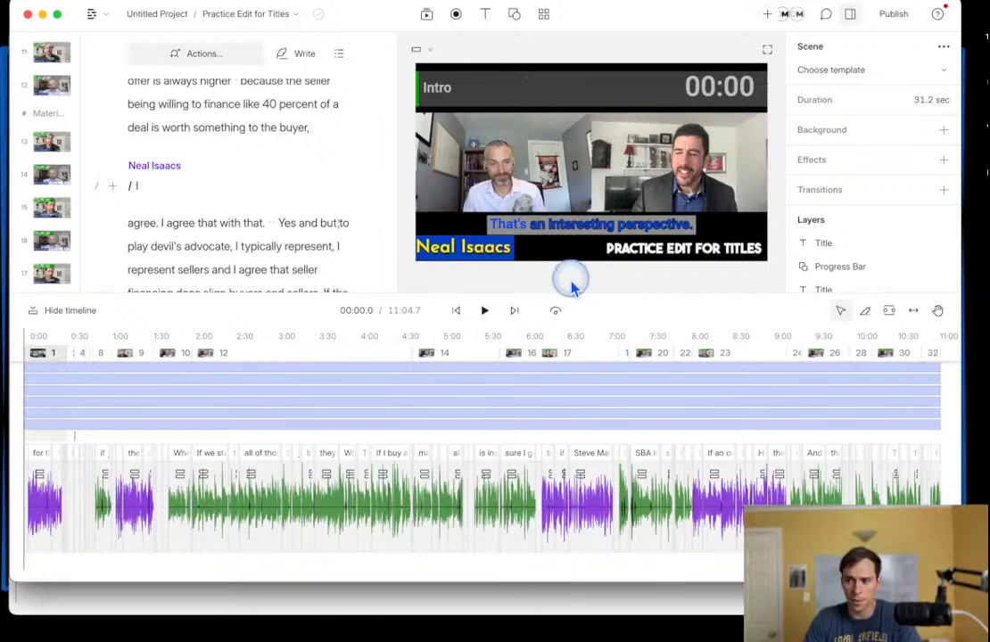
Step: Look through the script's seller financing and debt service passages, and view the available shape types
scroll(306, 247, up, 5)
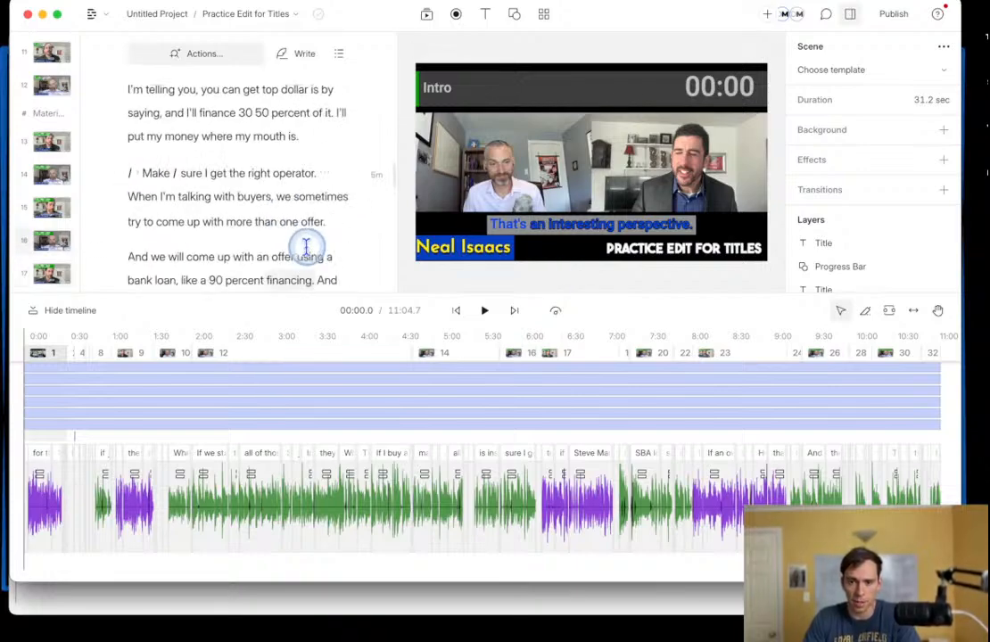
scroll(306, 247, up, 3)
scroll(306, 247, down, 10)
scroll(308, 247, up, 2)
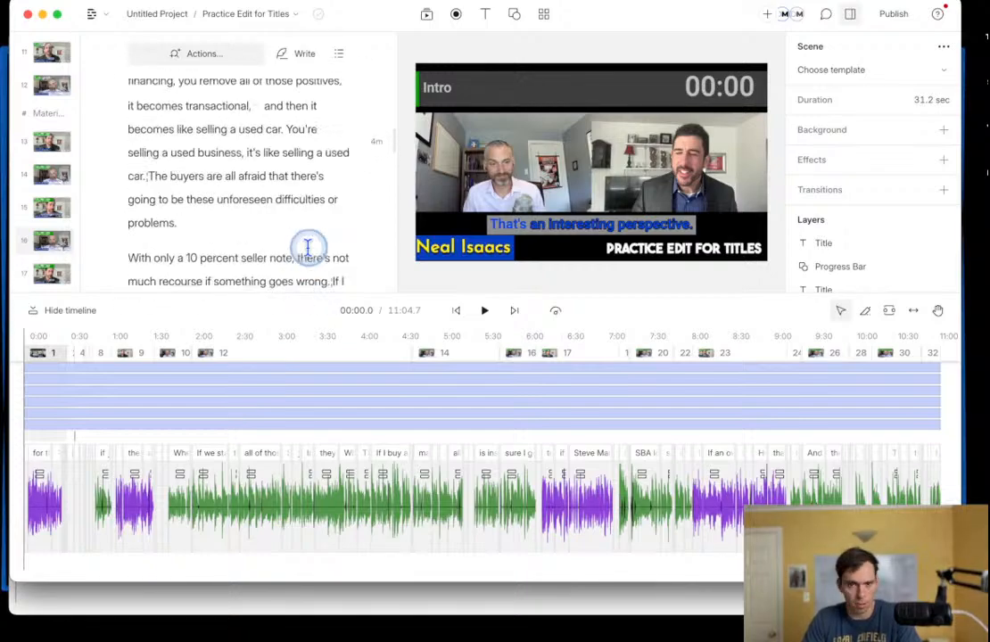
scroll(307, 248, up, 5)
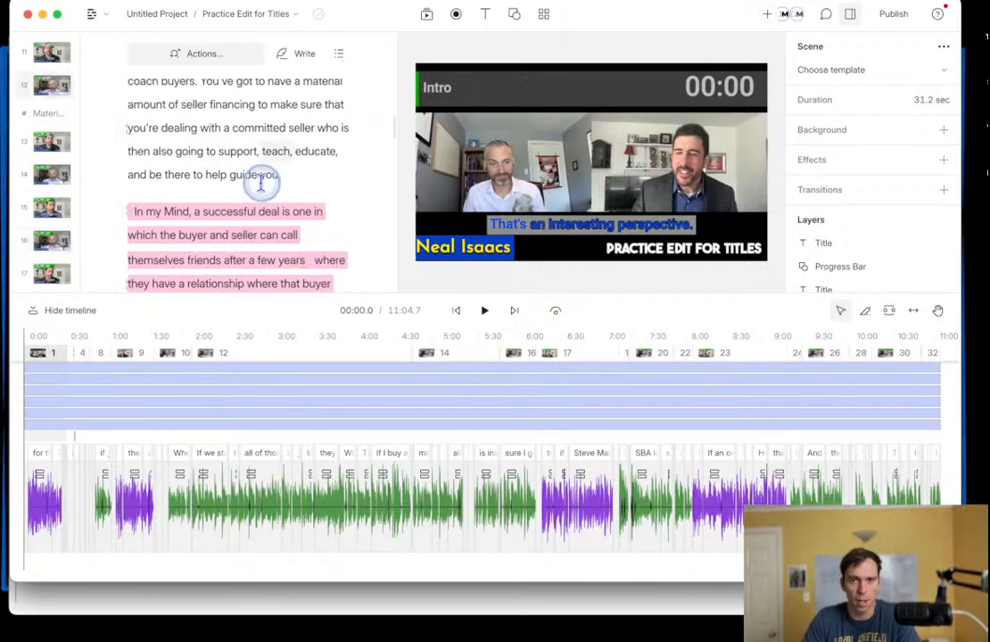
scroll(260, 184, up, 12)
scroll(261, 184, down, 6)
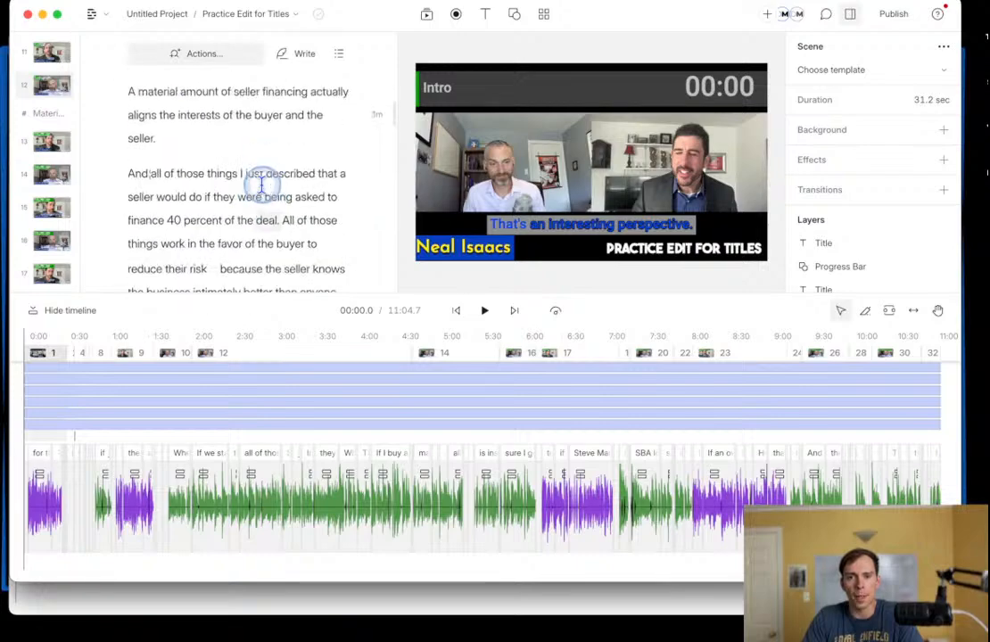
scroll(262, 184, down, 15)
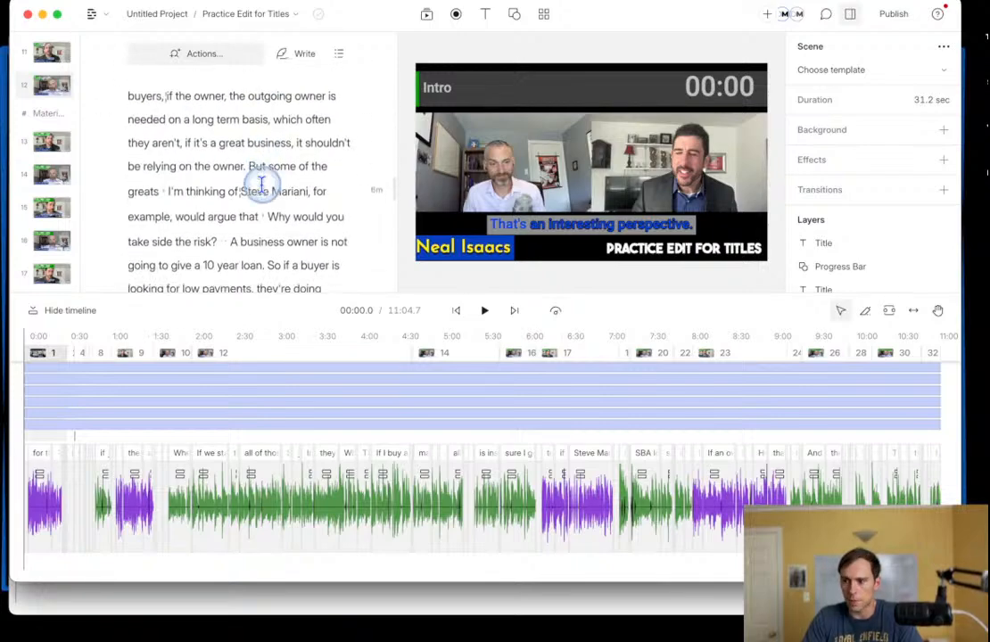
scroll(262, 185, down, 10)
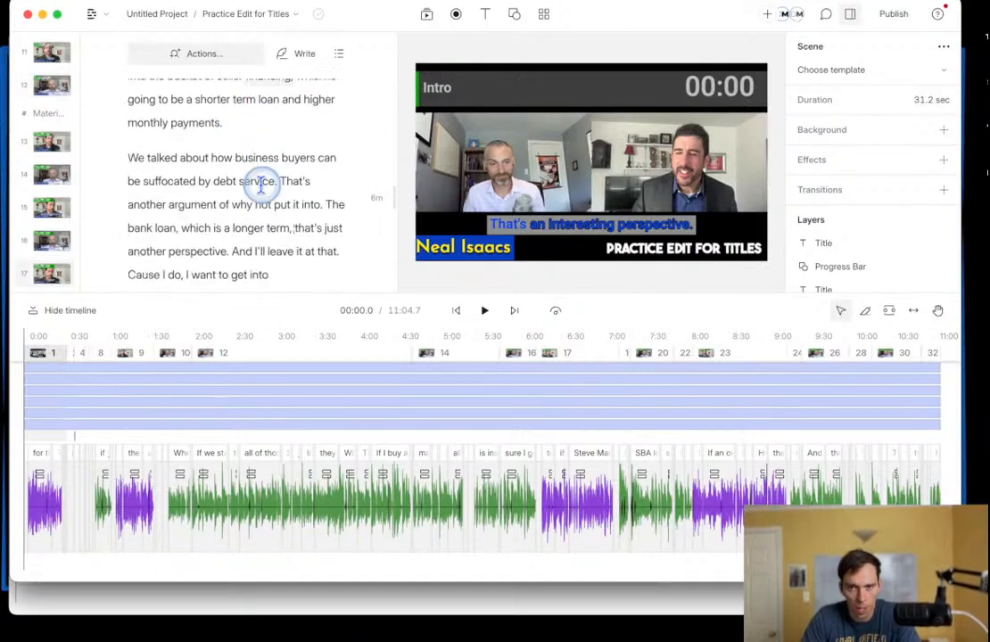
click(514, 16)
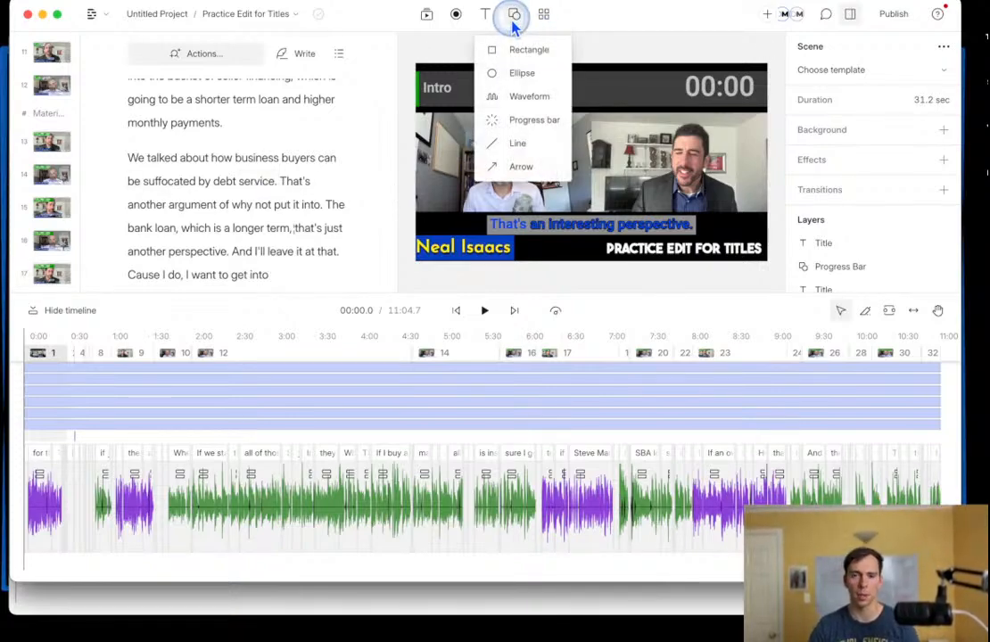
click(249, 215)
scroll(267, 206, up, 6)
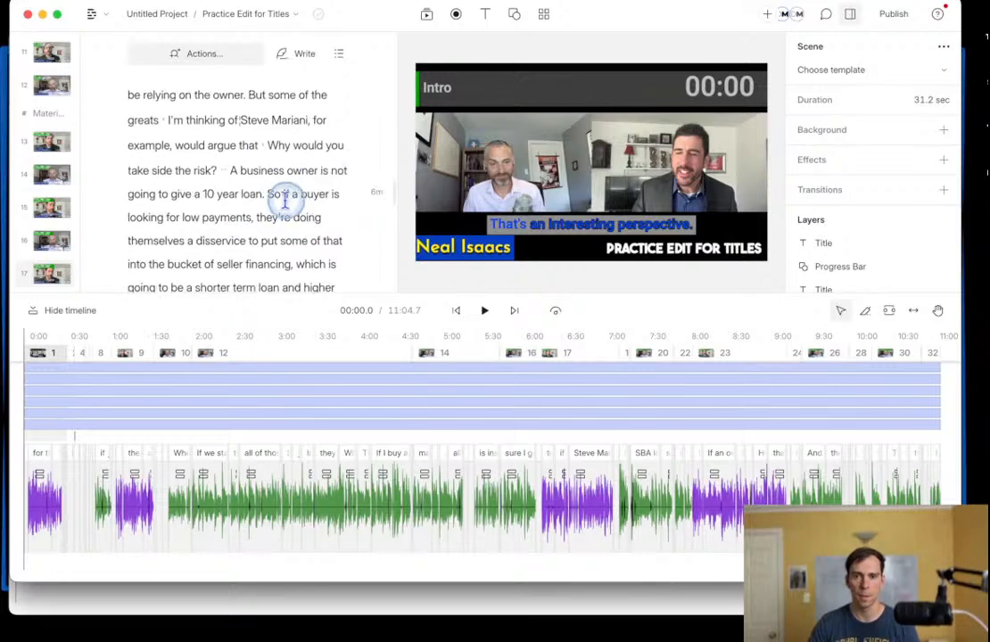
scroll(287, 200, up, 10)
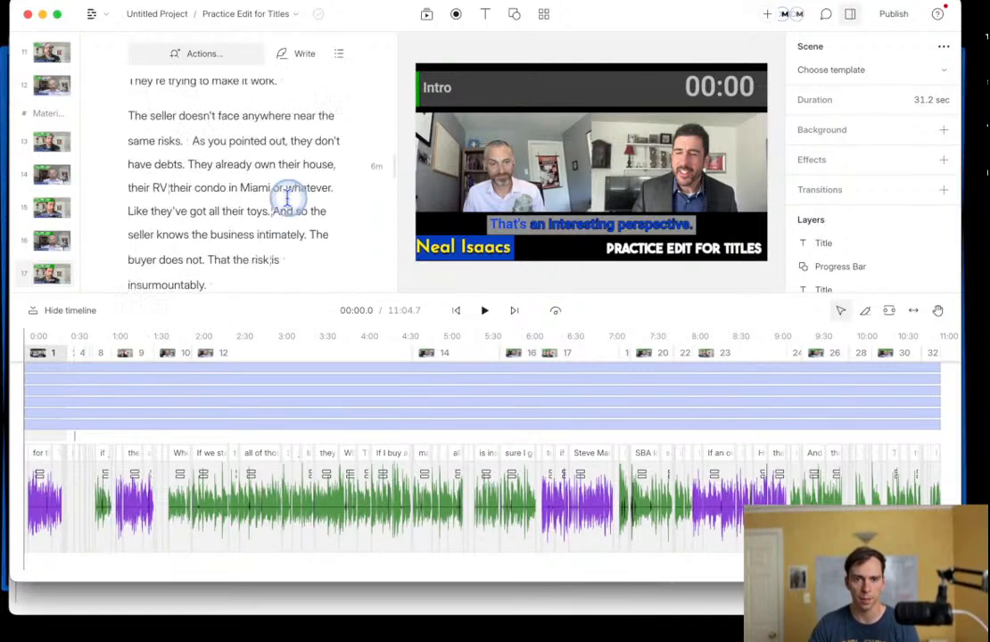
scroll(287, 200, up, 8)
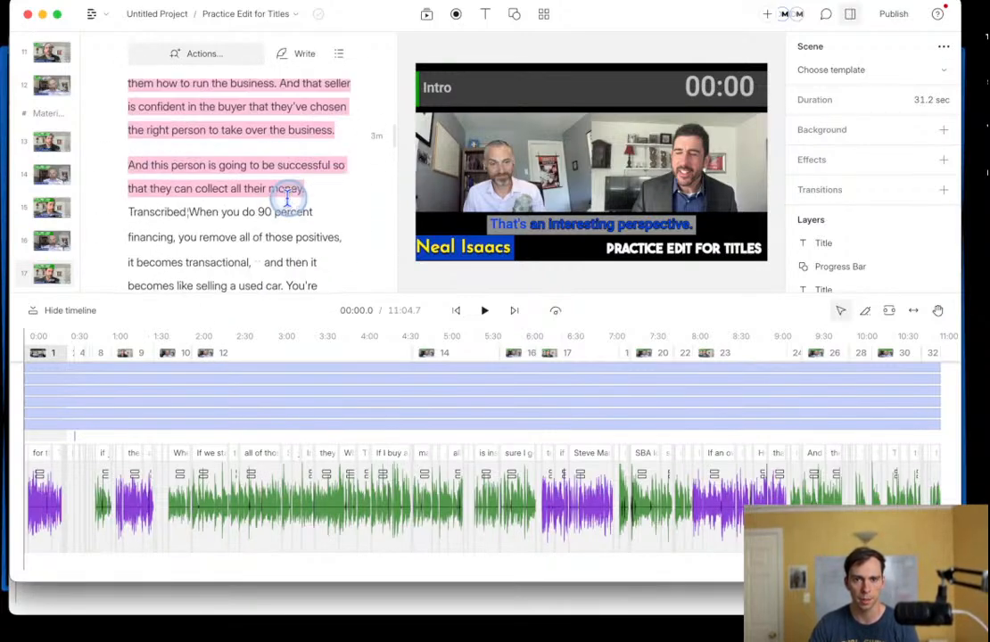
Step: Place the playhead in the highlighted script passage and ask AI to find five good clips of around 30 seconds each
click(257, 219)
scroll(258, 218, up, 3)
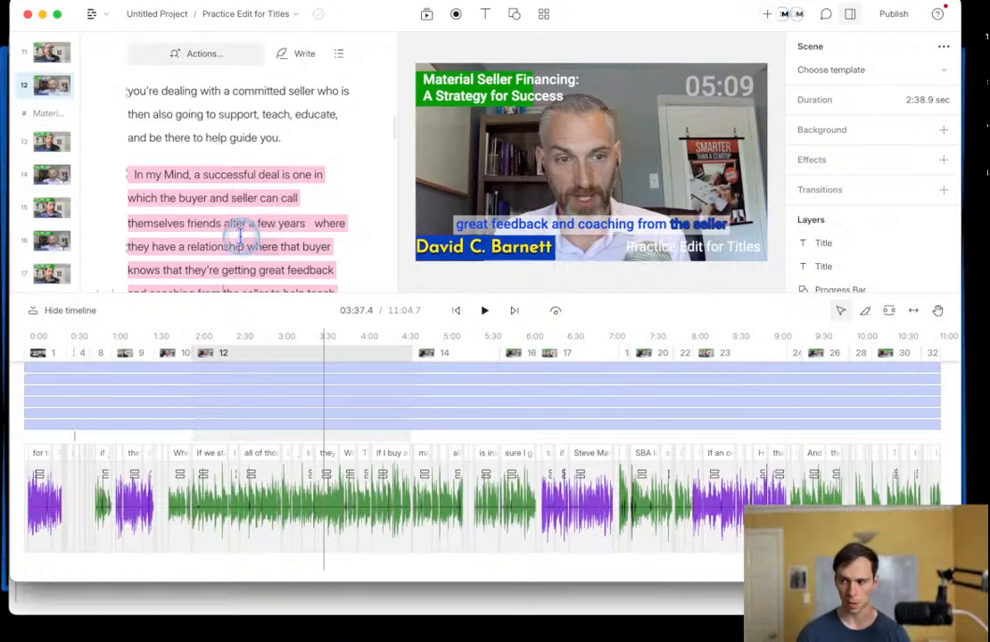
click(188, 57)
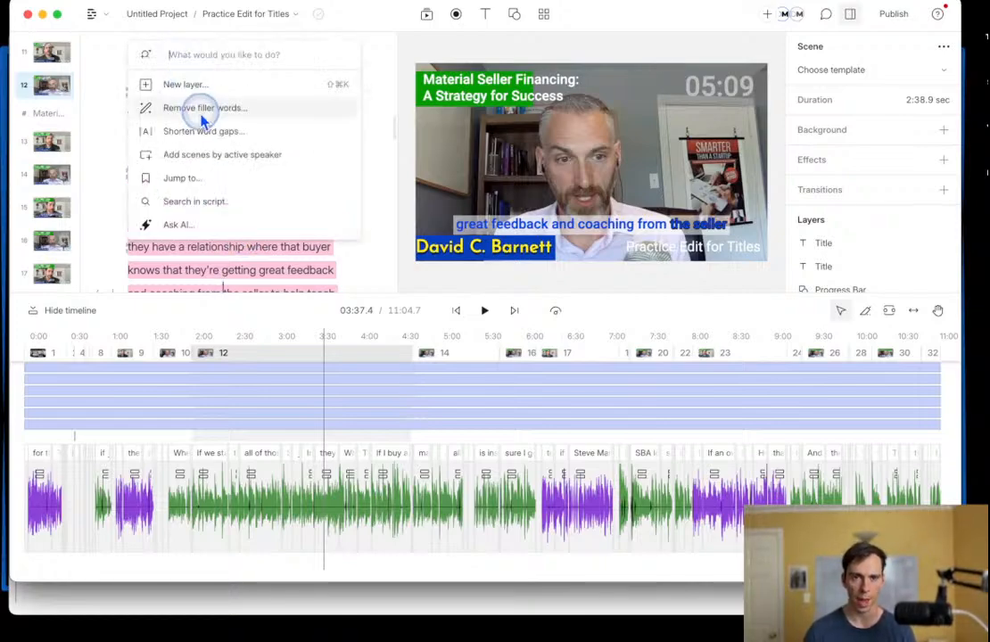
click(242, 222)
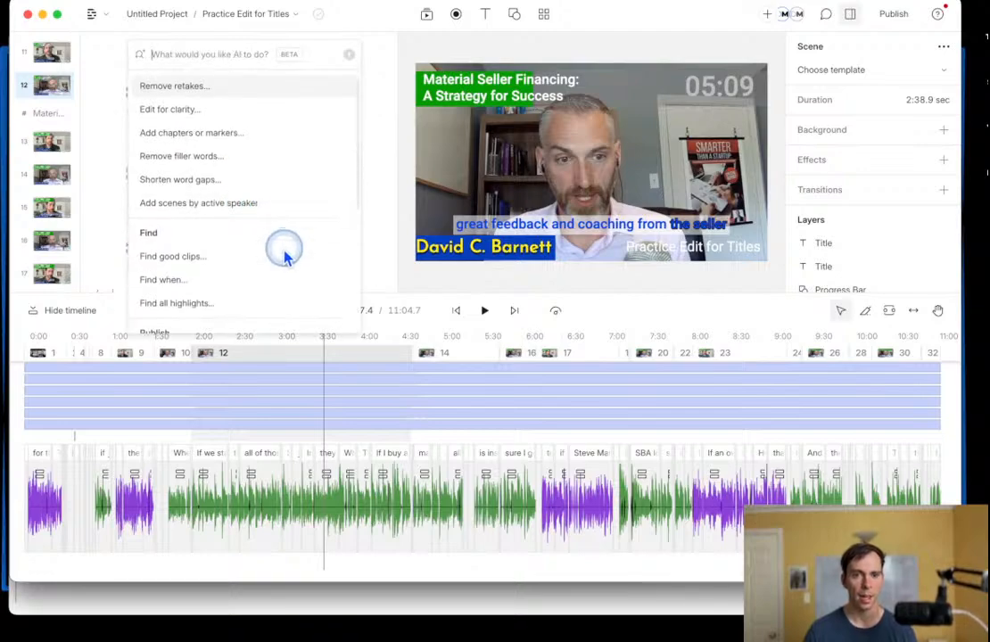
click(284, 256)
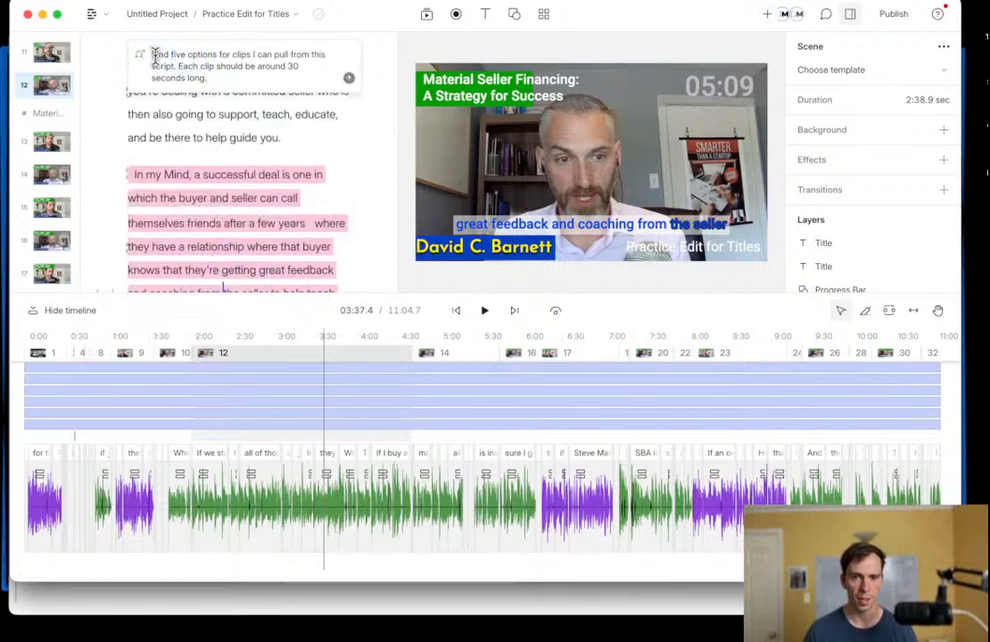
drag(155, 55, 317, 87)
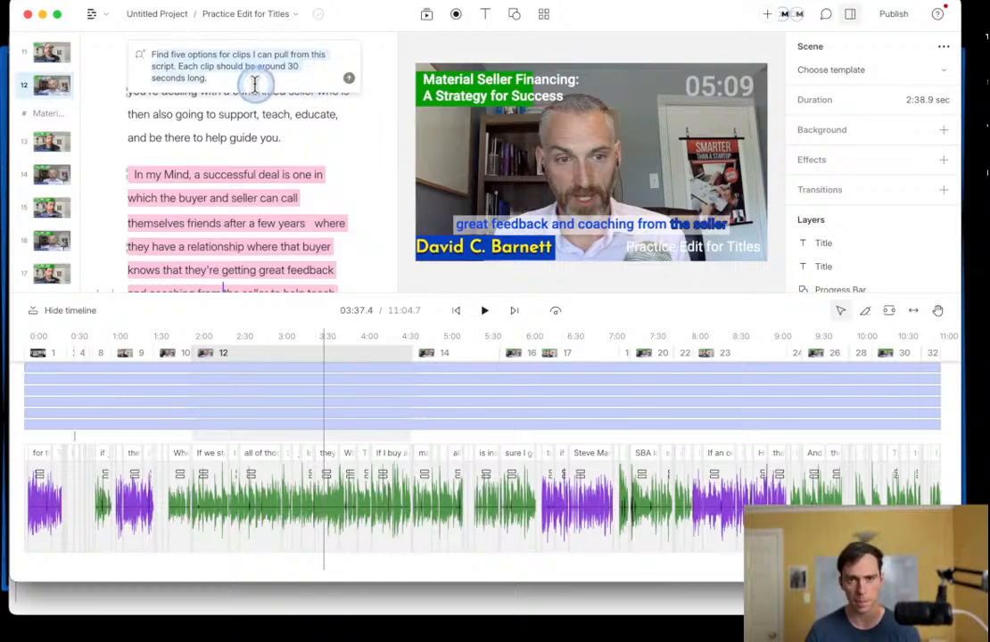
click(348, 78)
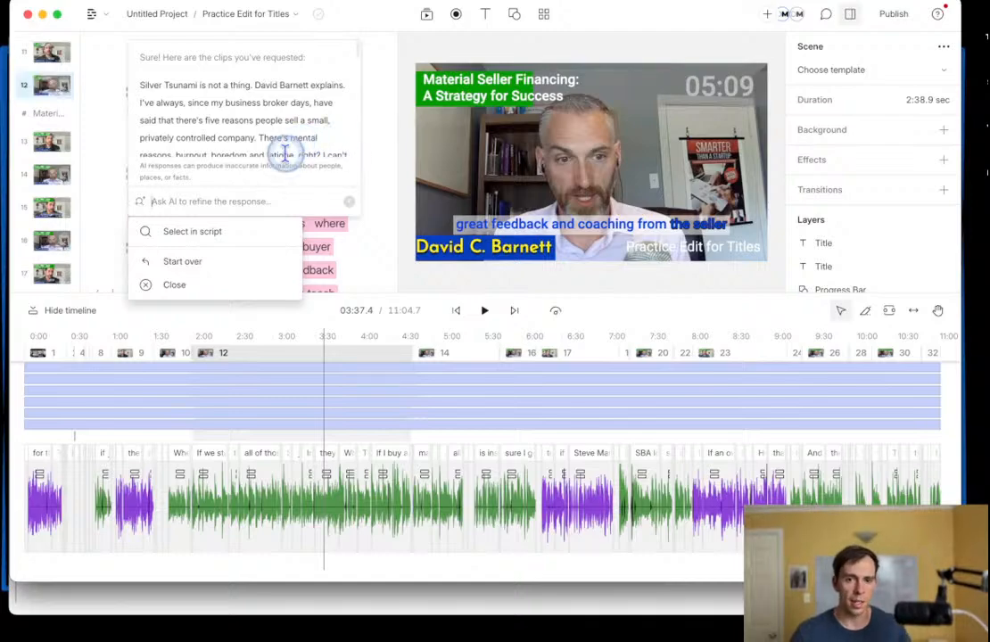
Step: Select the AI-suggested clips in the script and read through the first result about the Silver Tsunami
scroll(263, 152, down, 2)
click(230, 232)
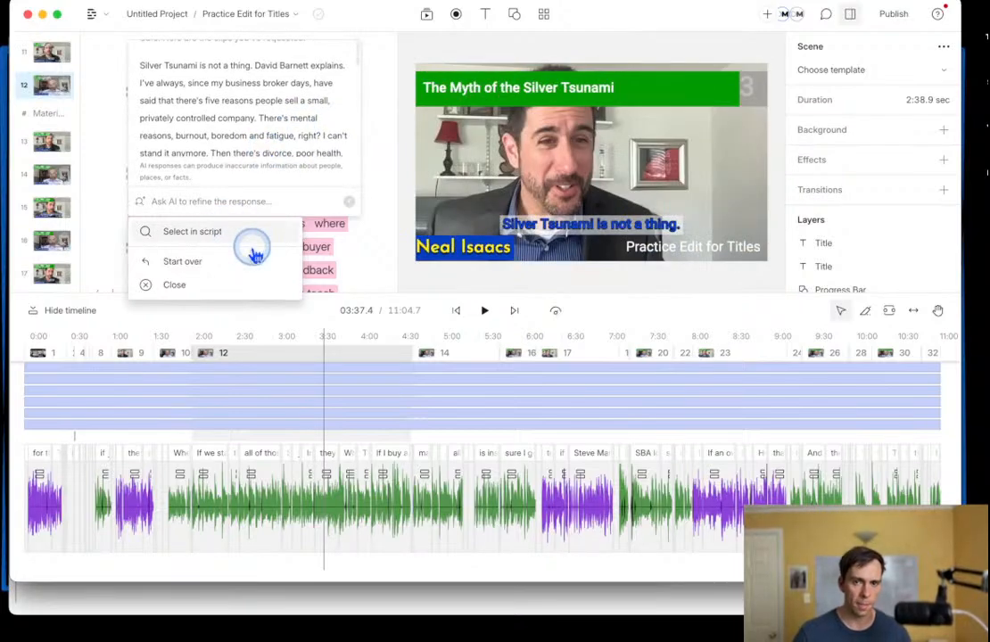
scroll(255, 259, down, 3)
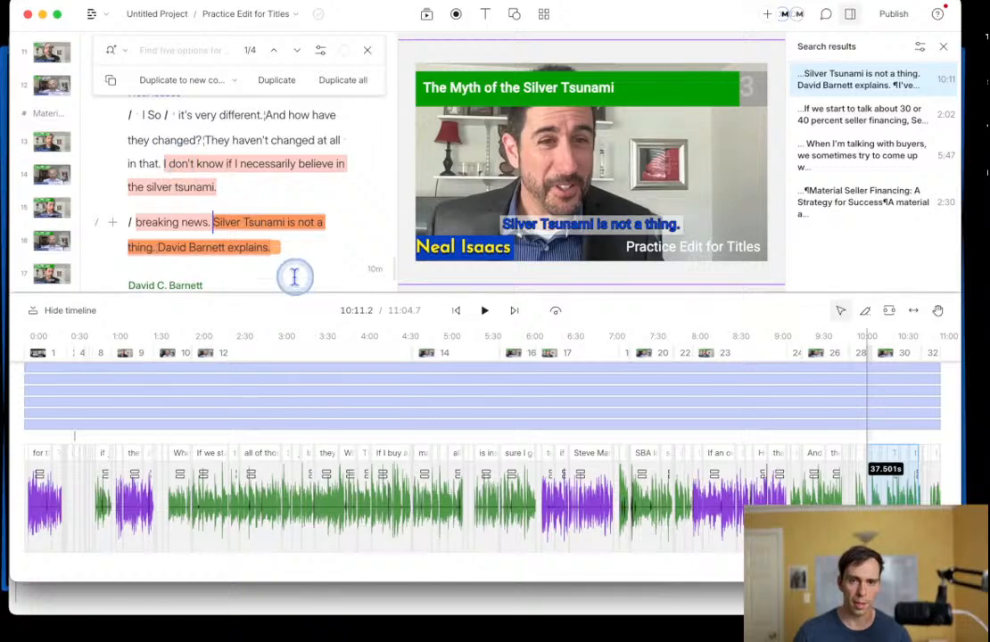
scroll(219, 225, down, 10)
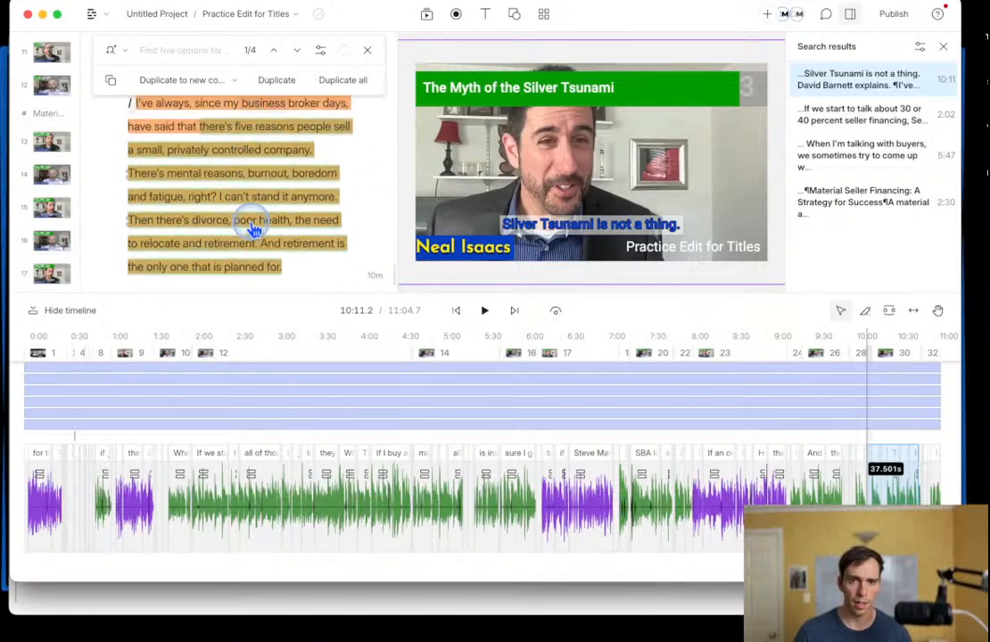
scroll(254, 230, down, 7)
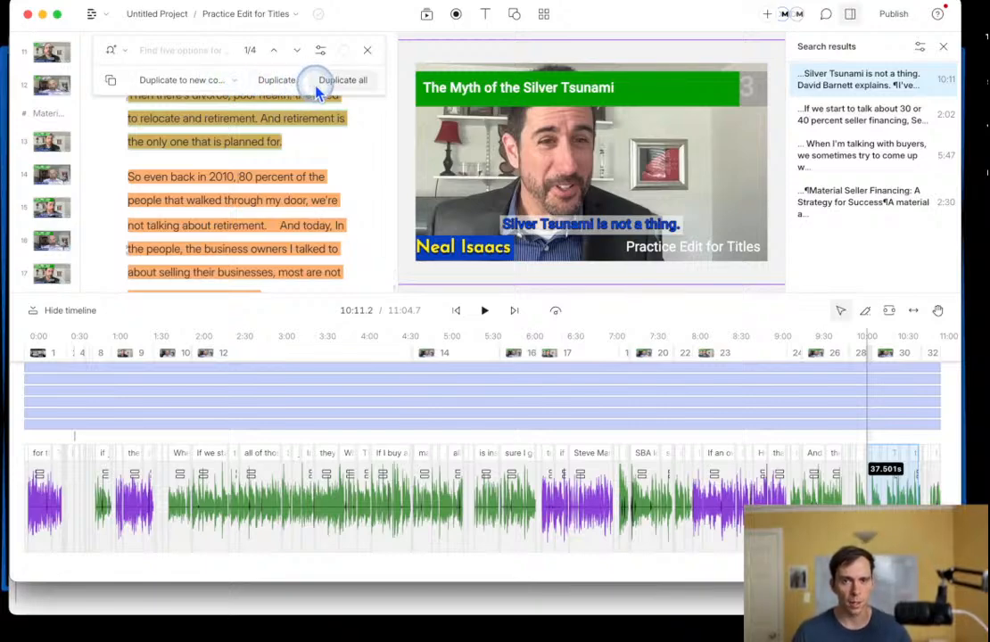
Step: Duplicate the found clip passage results to a new composition and open that composition
click(156, 79)
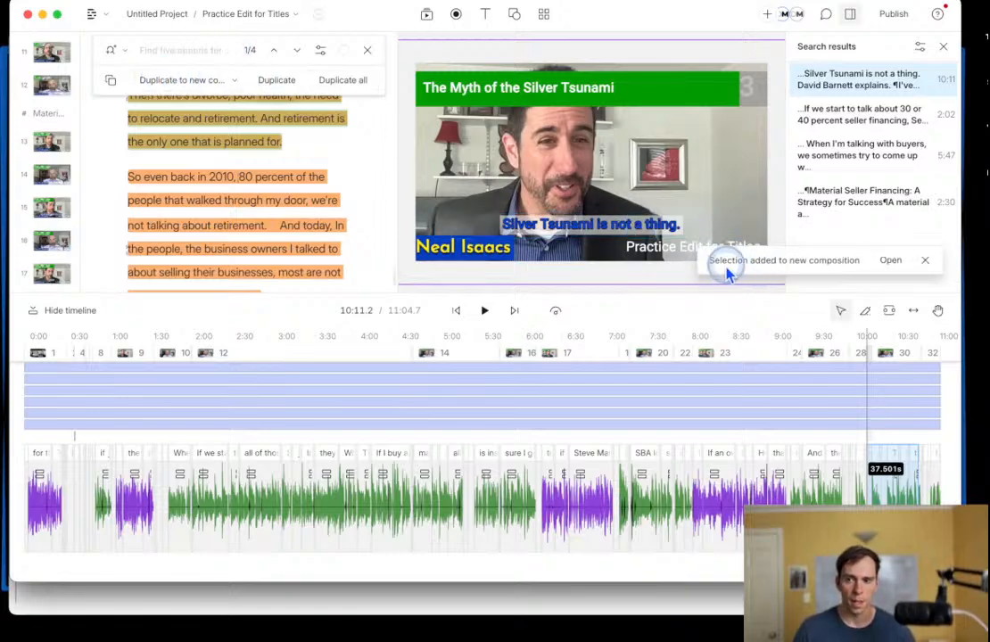
click(880, 268)
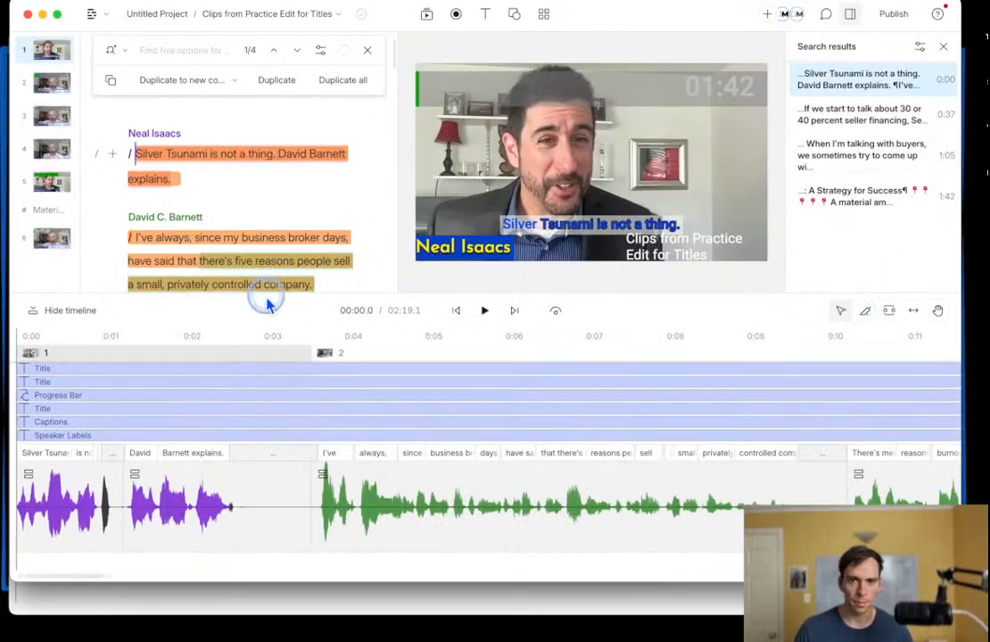
click(120, 171)
scroll(193, 202, down, 2)
scroll(193, 203, down, 20)
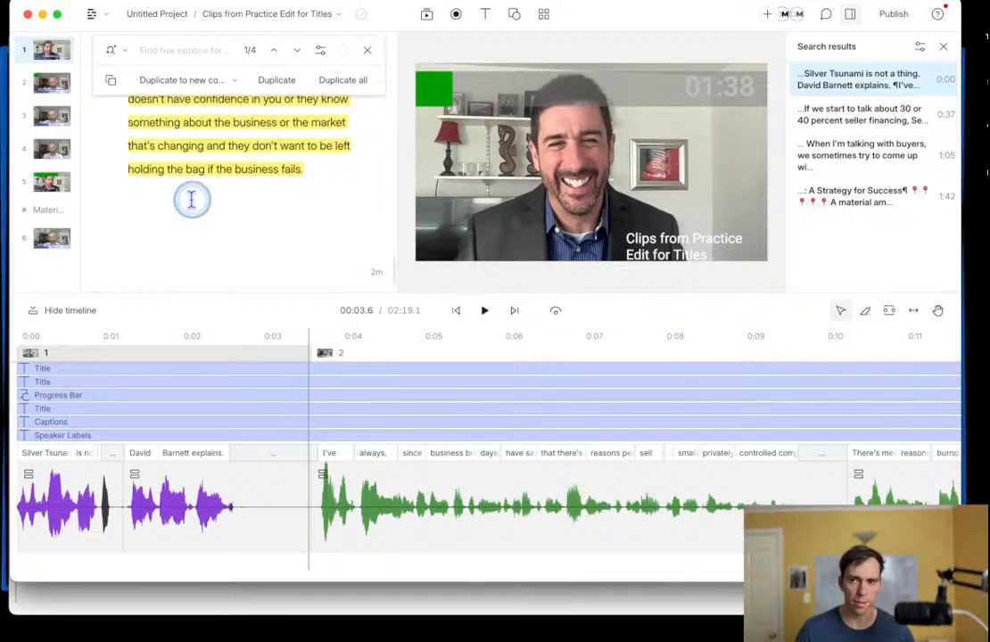
Step: Close the clip search results and look over the opening passages of the new composition's script
scroll(192, 200, up, 10)
click(367, 51)
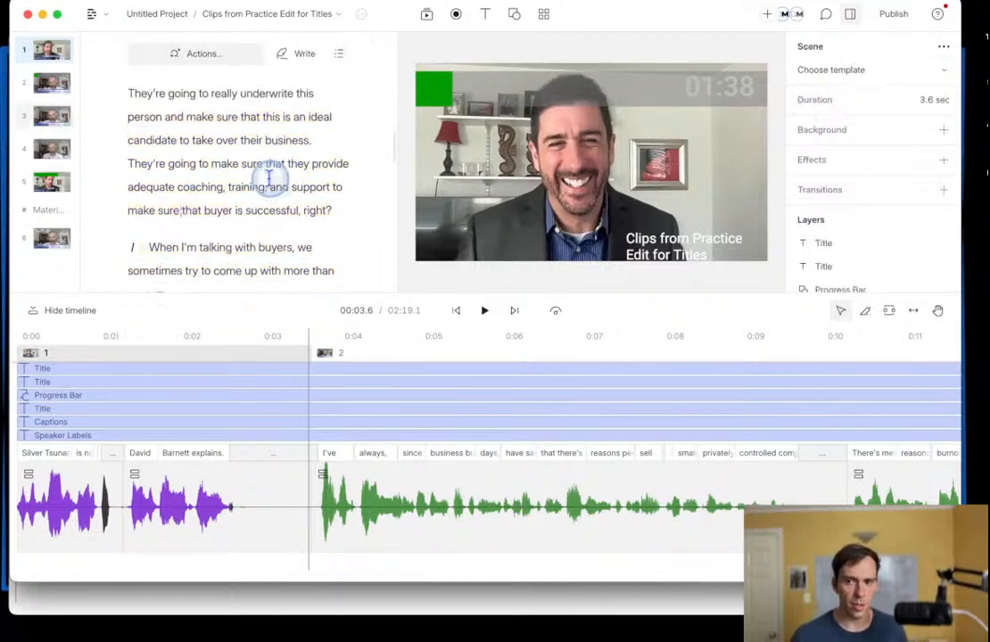
scroll(264, 183, up, 15)
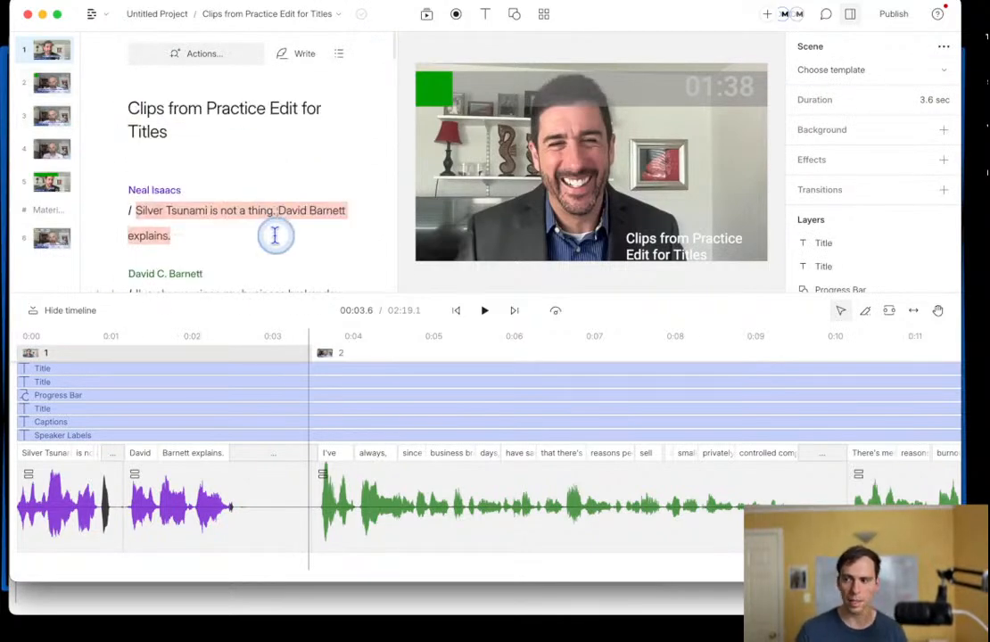
scroll(274, 236, down, 2)
scroll(283, 234, down, 5)
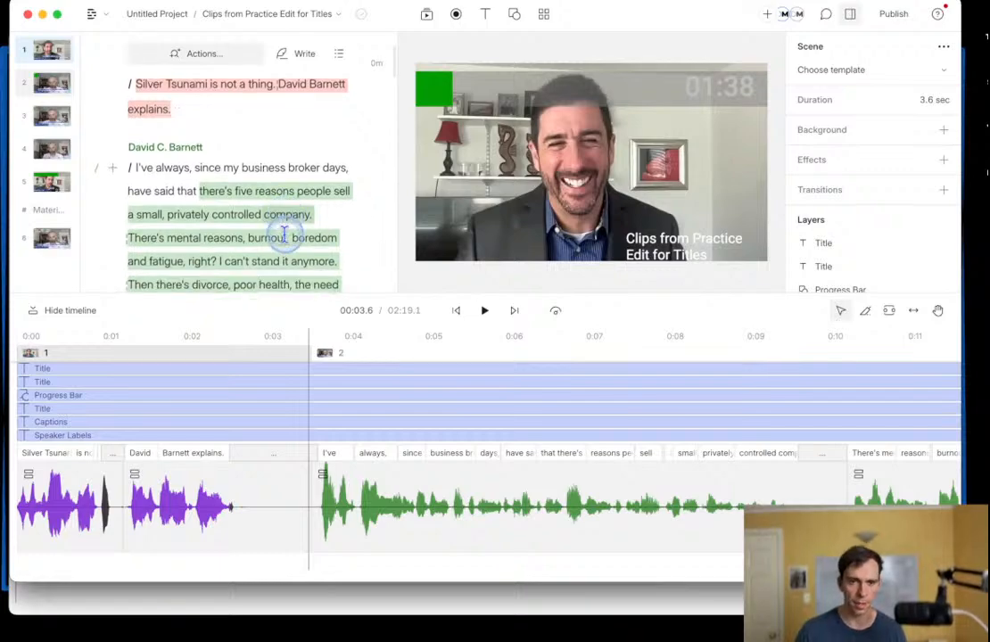
scroll(206, 225, up, 4)
scroll(183, 215, up, 3)
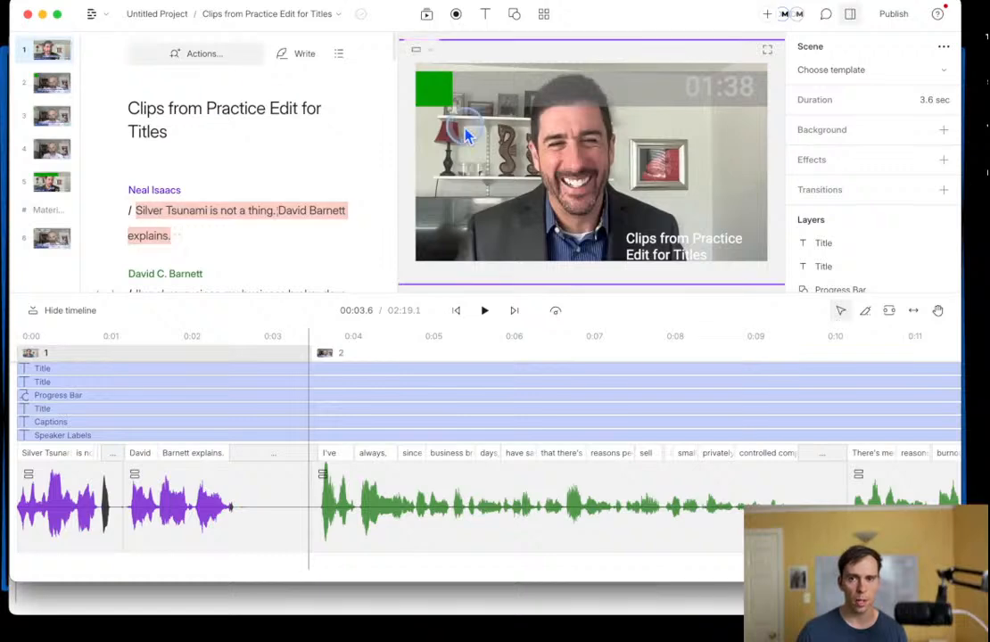
scroll(207, 223, down, 3)
scroll(191, 218, up, 3)
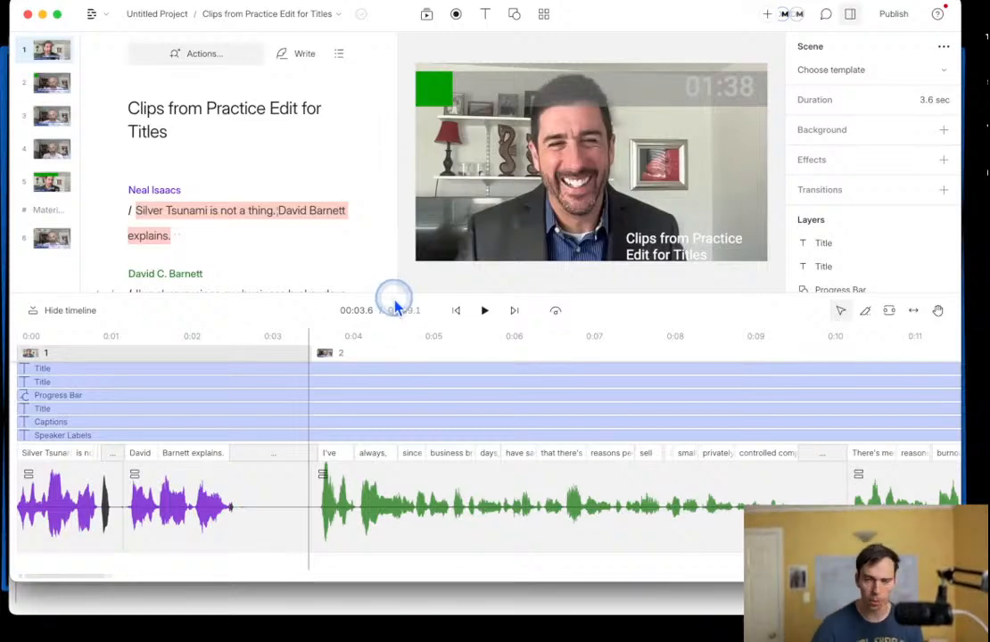
Step: Copy the first clip's script passage, from "Silver Tsunami is not a thing" through "most are not talking about retirement"
drag(138, 210, 298, 204)
scroll(315, 264, up, 8)
scroll(311, 259, up, 2)
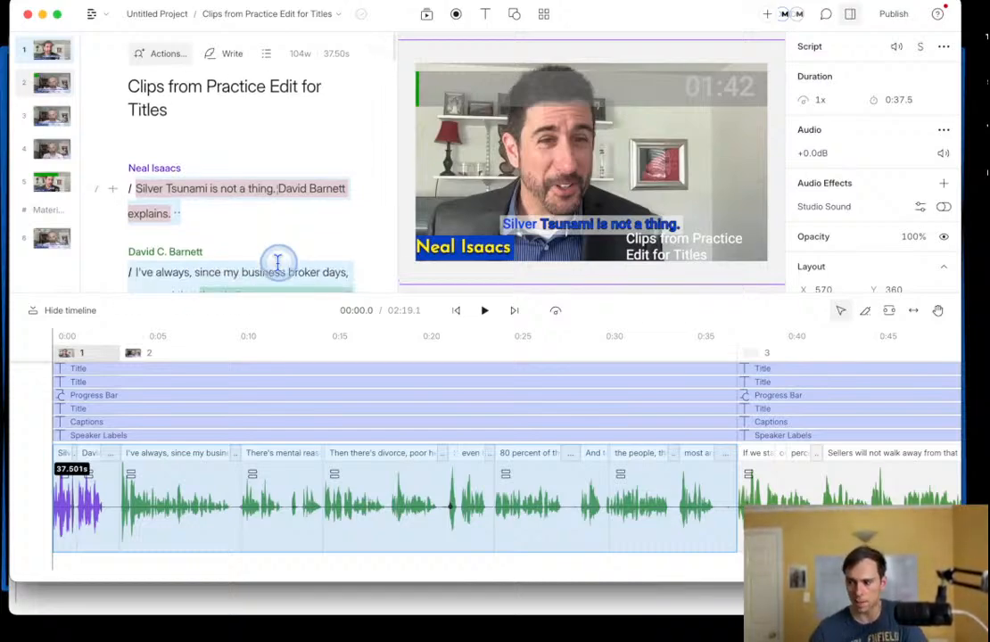
scroll(204, 234, down, 5)
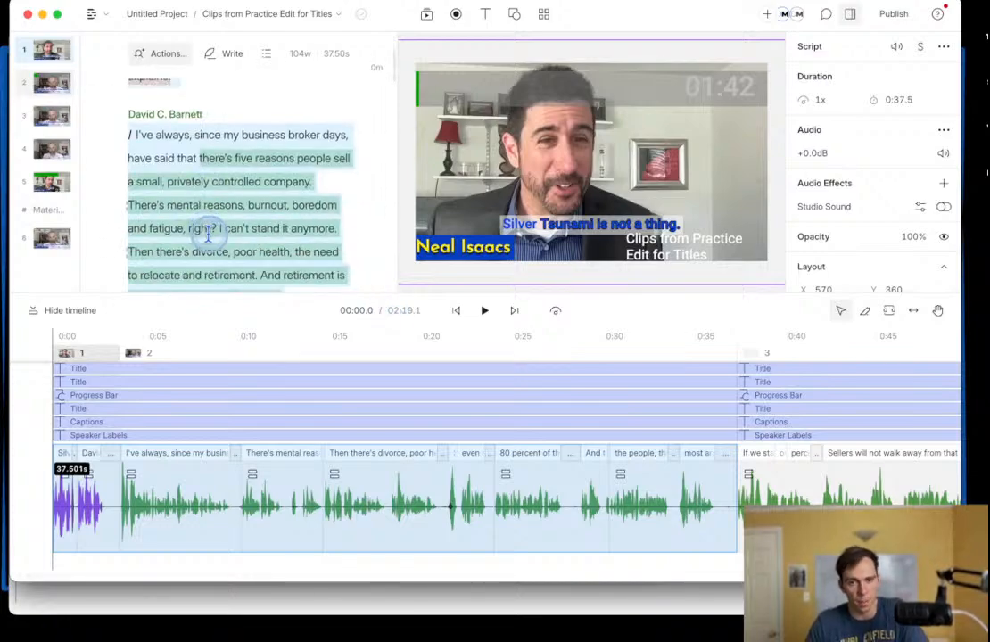
scroll(287, 259, down, 3)
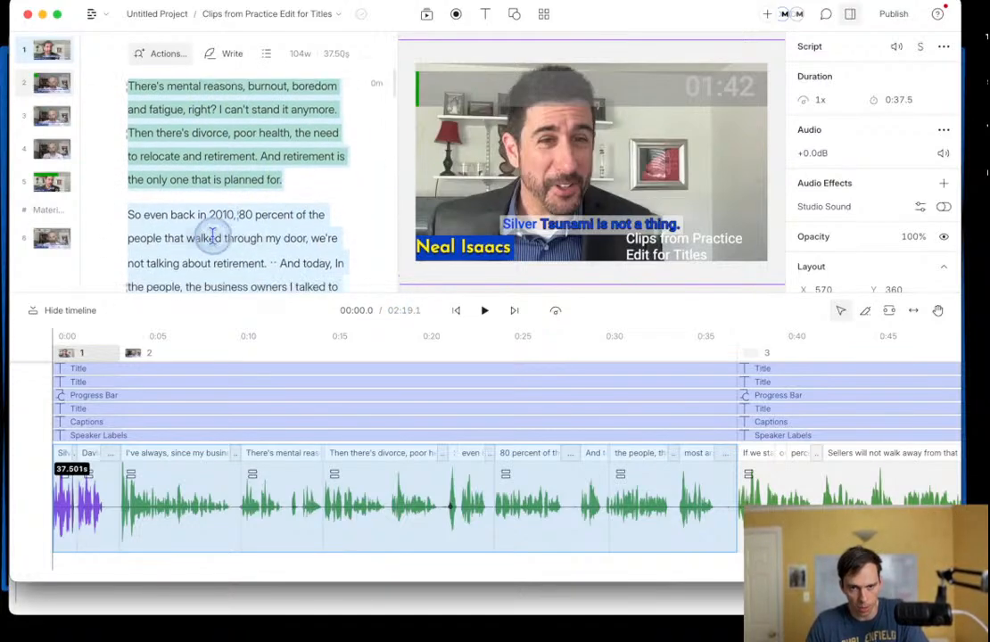
scroll(214, 205, down, 4)
scroll(216, 210, up, 3)
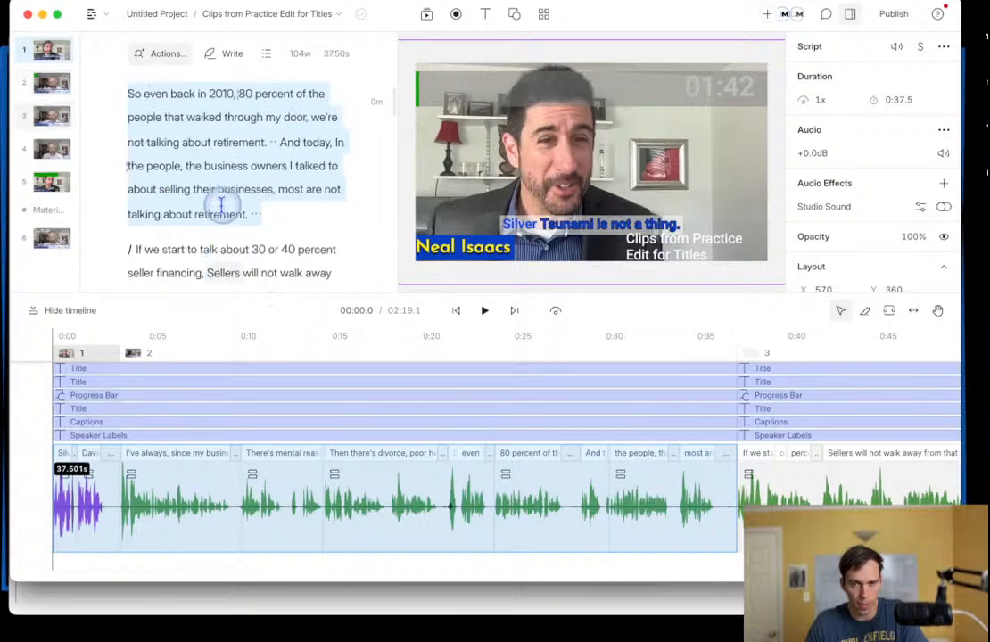
right_click(218, 198)
click(265, 292)
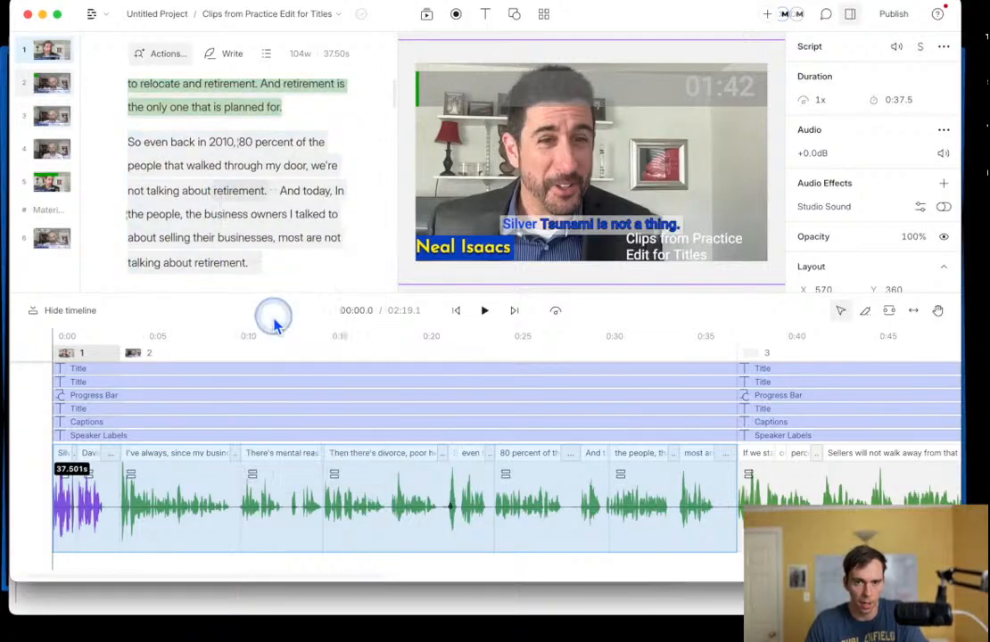
Step: Create a new composition and paste the copied clip passage into its script
click(223, 13)
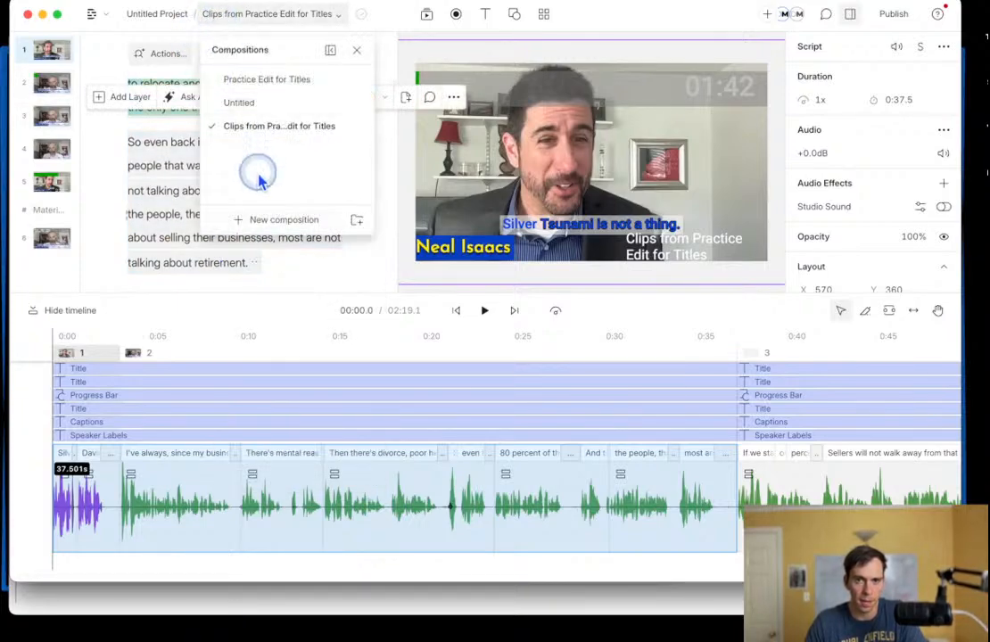
click(261, 221)
click(180, 188)
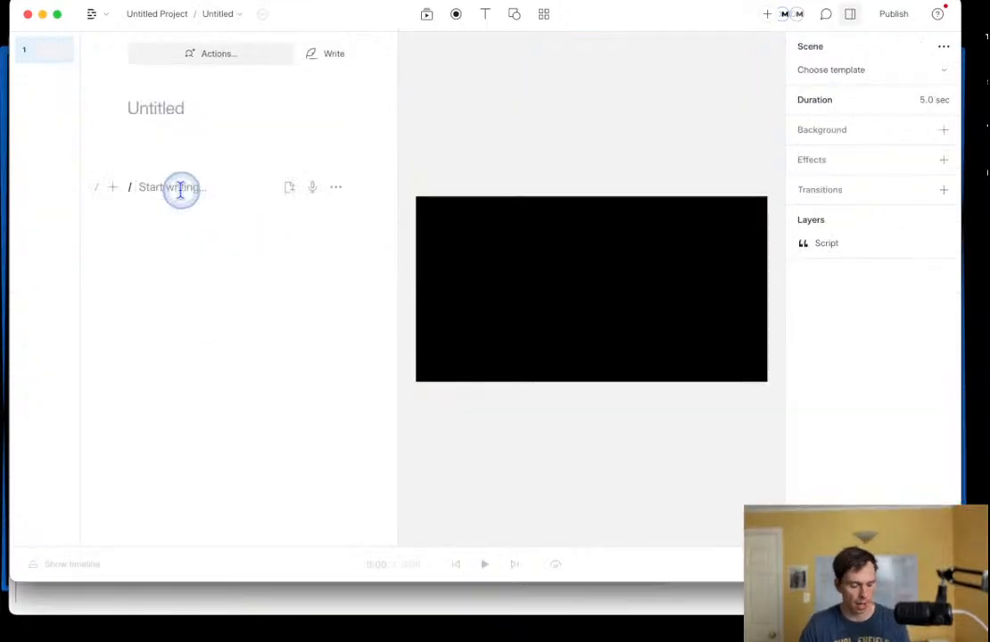
key(ctrl+v)
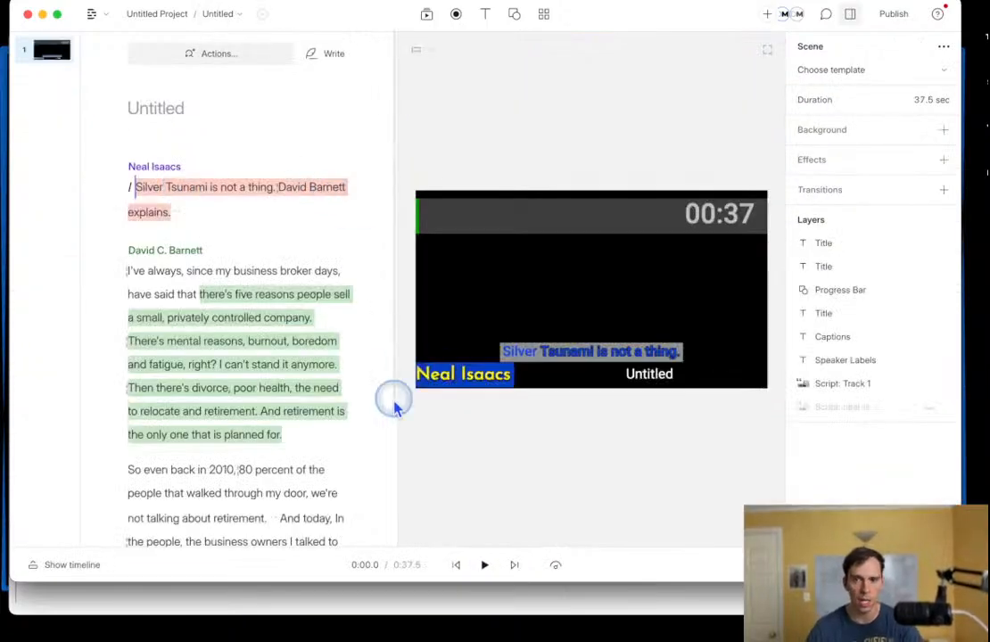
Step: Show the timeline and set the new composition's canvas to Portrait 9:16
click(73, 565)
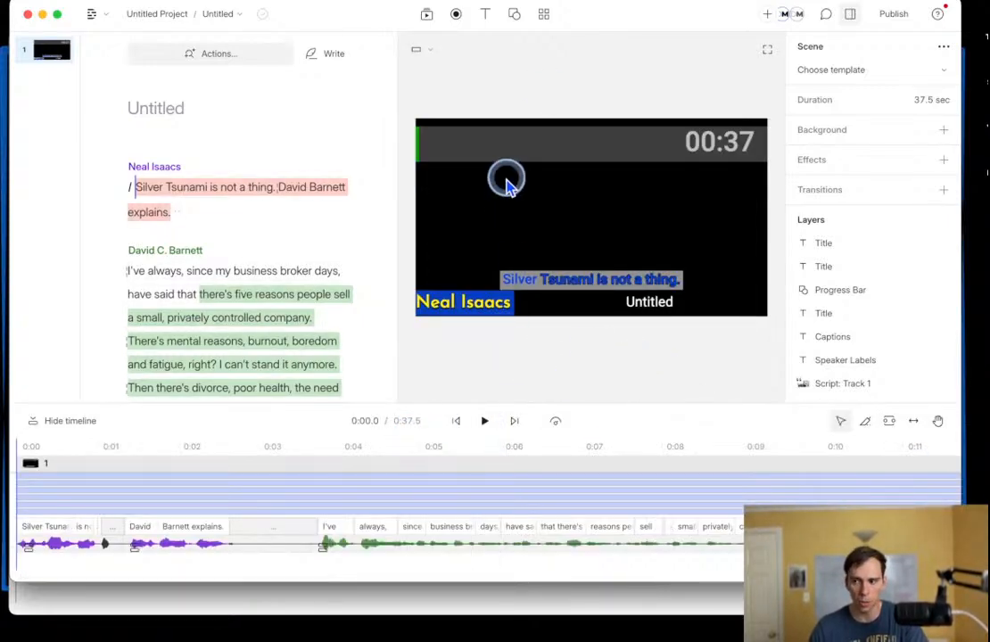
click(424, 54)
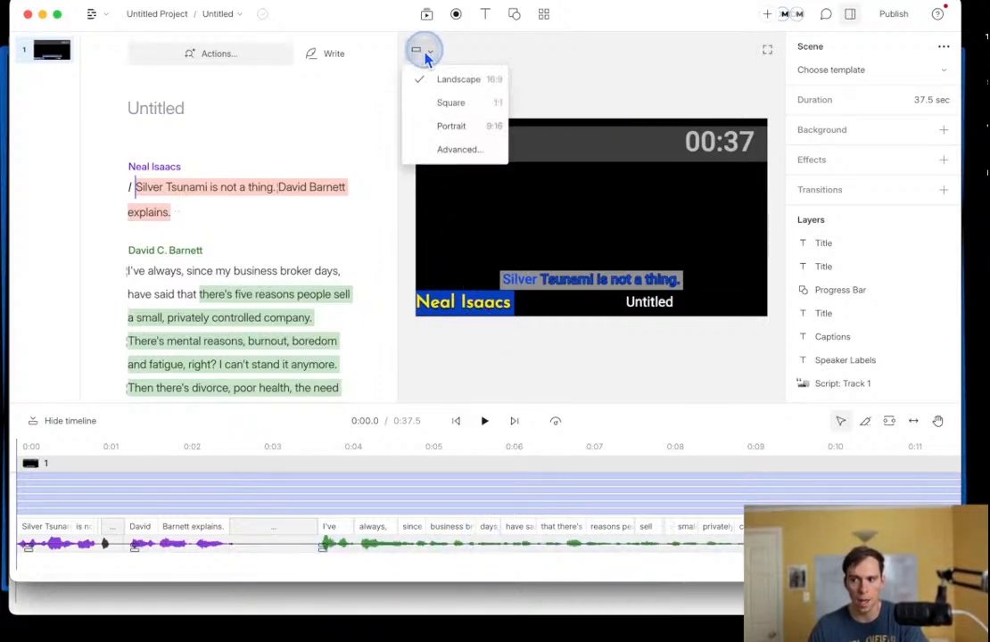
click(449, 125)
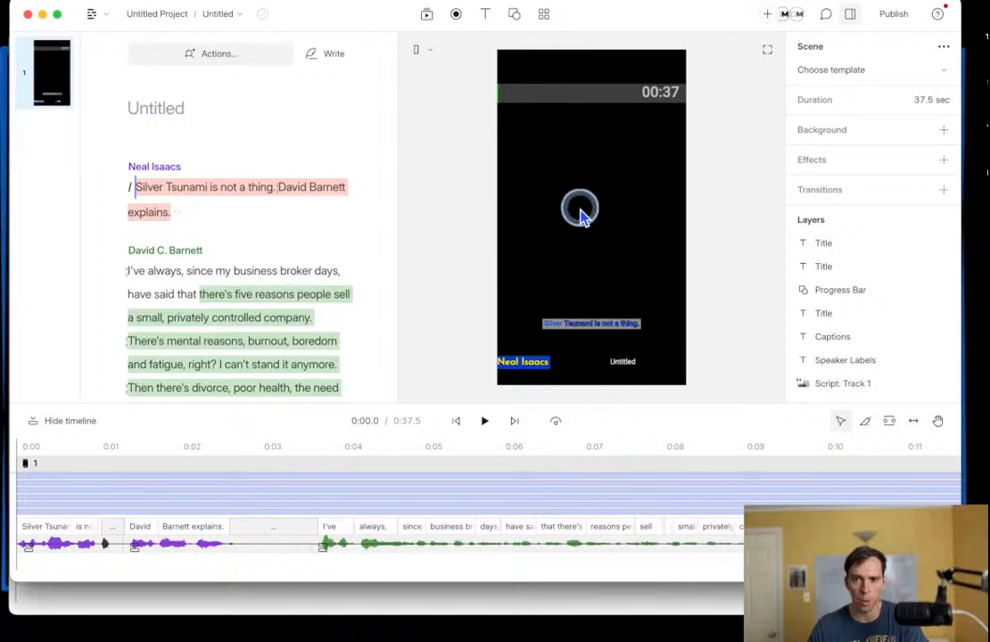
Step: Set the multi-cam source of the opening speaker's script clip to that speaker's own camera recording
mouse_move(166, 460)
mouse_down()
mouse_move(379, 488)
mouse_move(158, 486)
mouse_move(167, 478)
mouse_up()
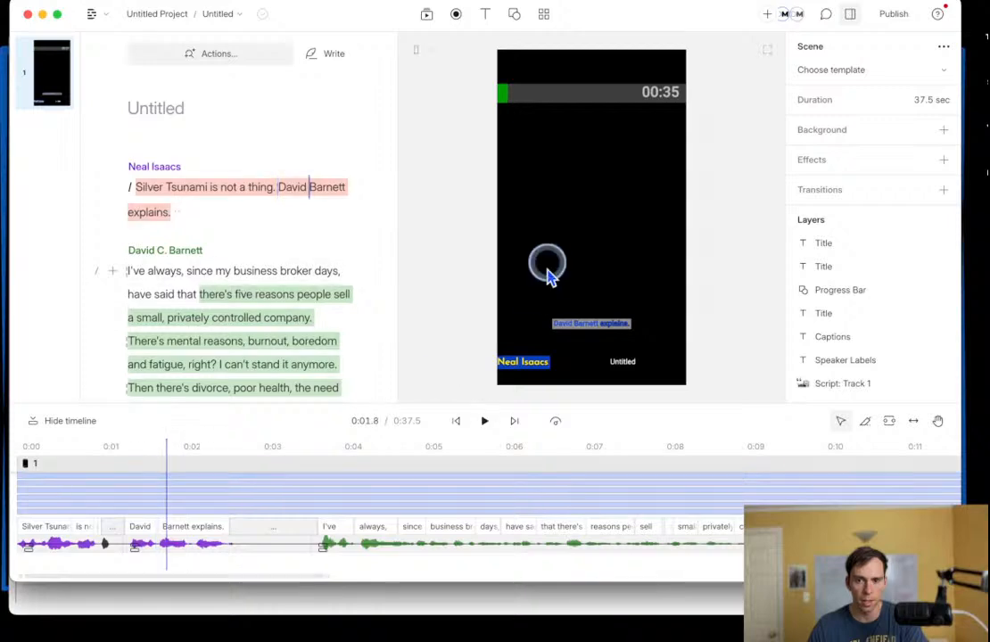
click(182, 546)
scroll(870, 322, down, 3)
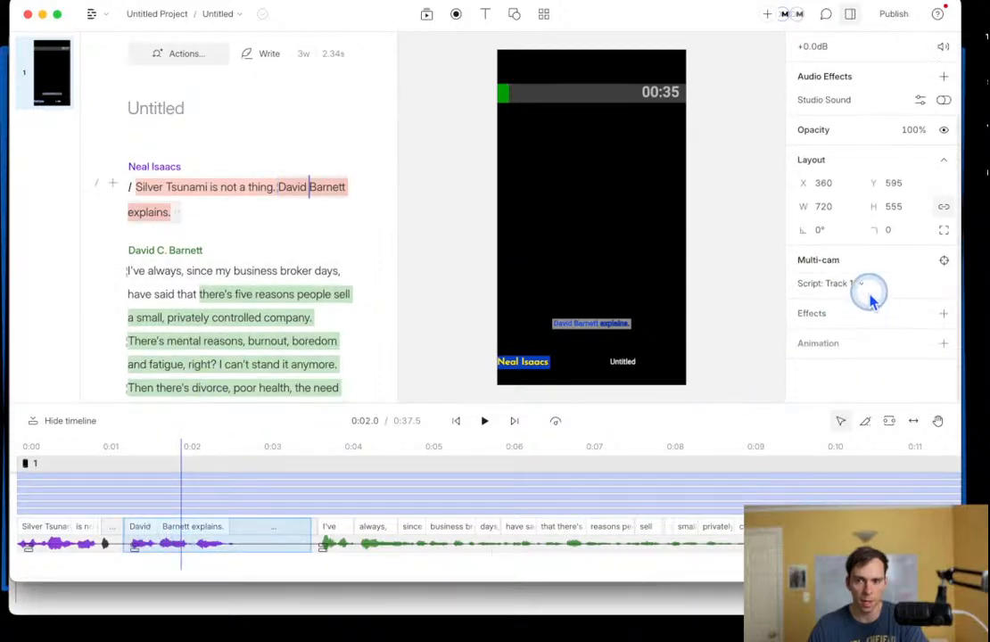
click(870, 290)
click(848, 364)
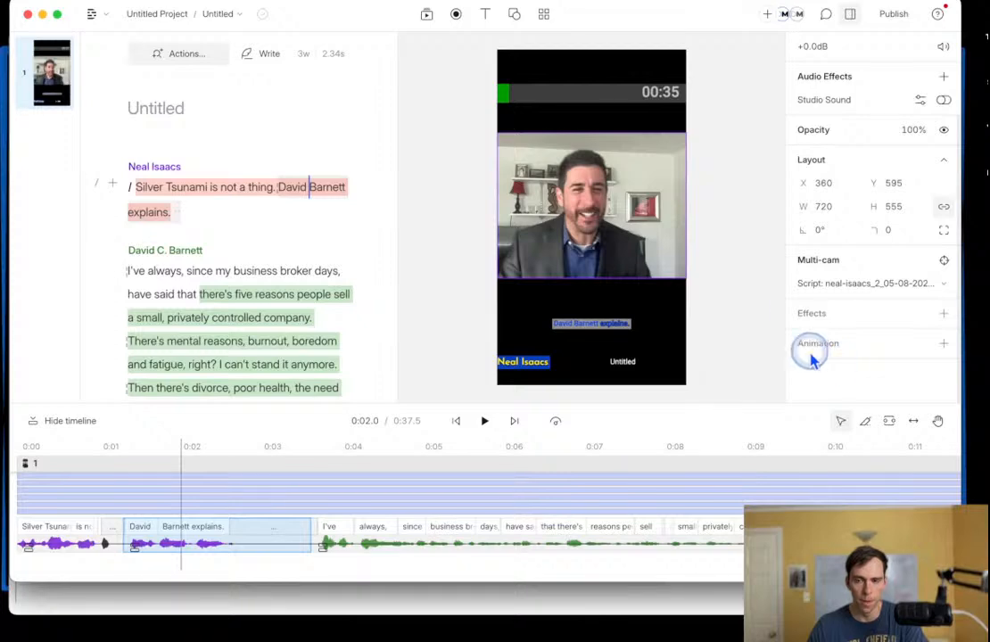
Step: Insert a scene break at about 3.6 s, just before the second speaker's line "I've always, since my business broker days"
click(344, 460)
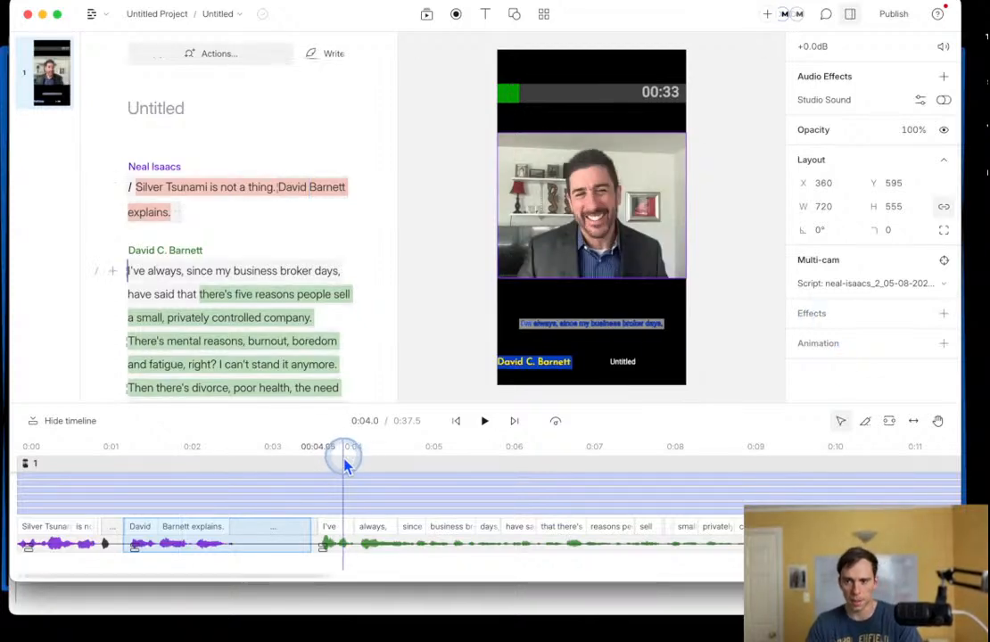
click(449, 461)
click(329, 458)
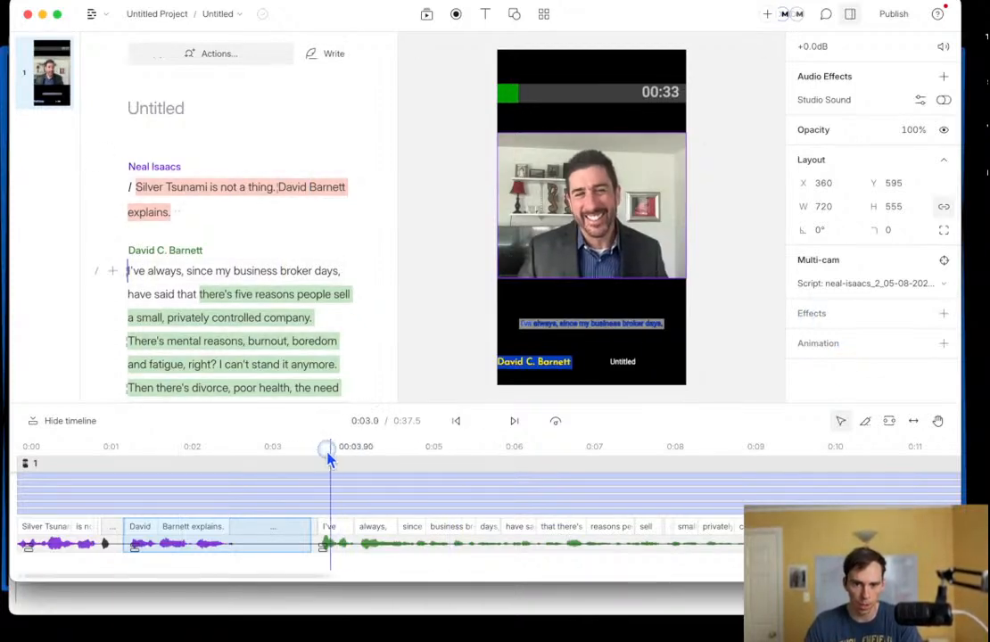
click(312, 460)
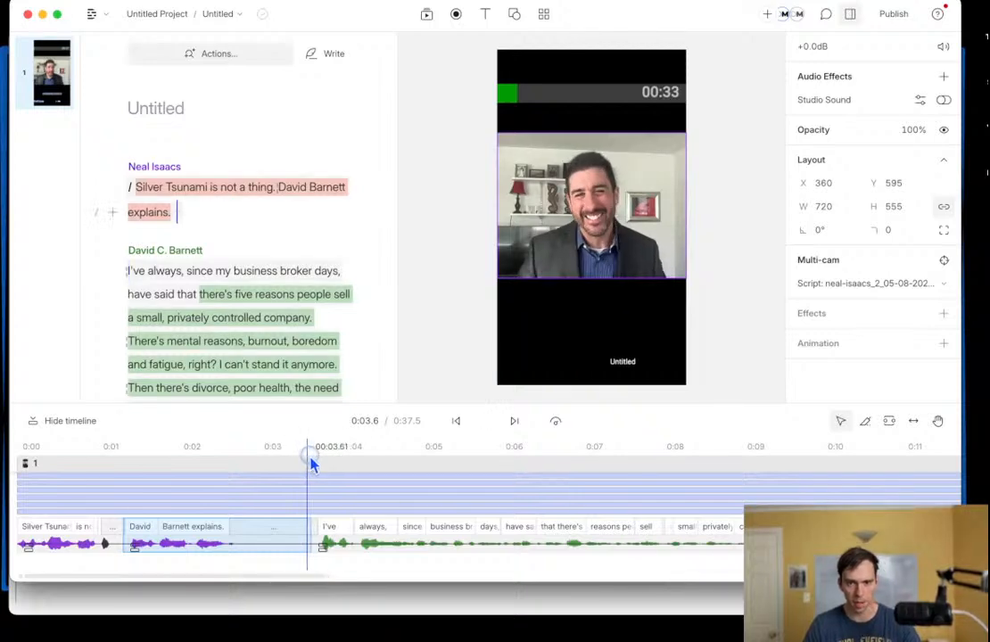
click(312, 459)
text(/)
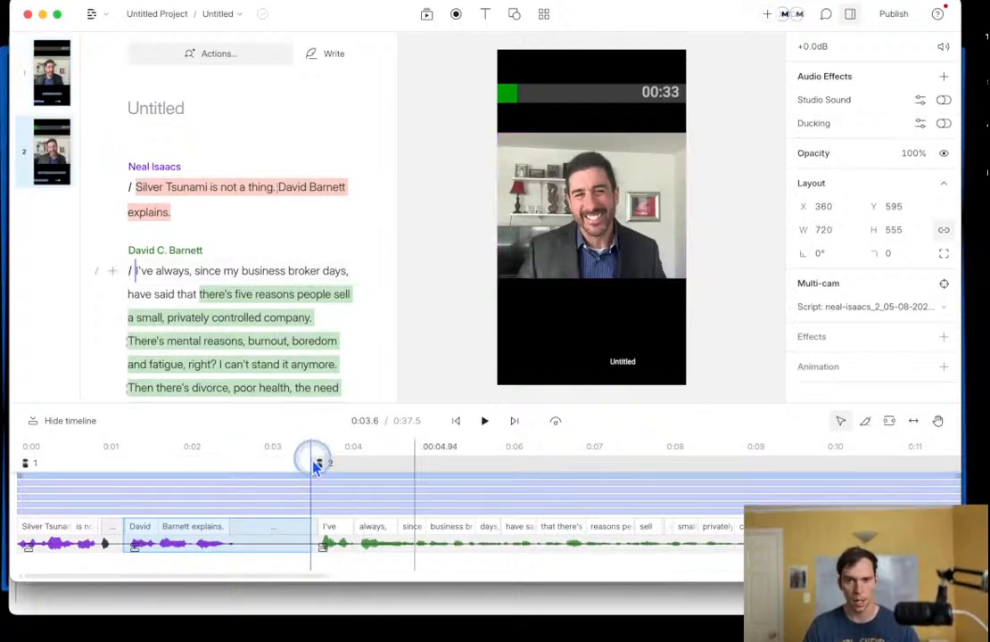
Step: Place the playhead in the first scene at 3.0 s and view its multi-cam source options
click(261, 464)
click(604, 120)
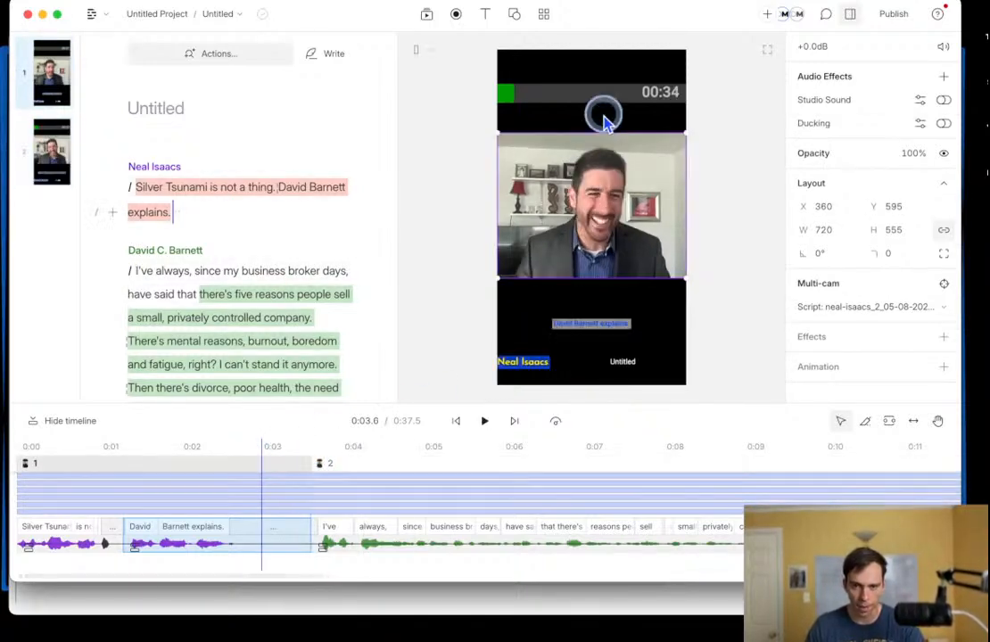
click(852, 307)
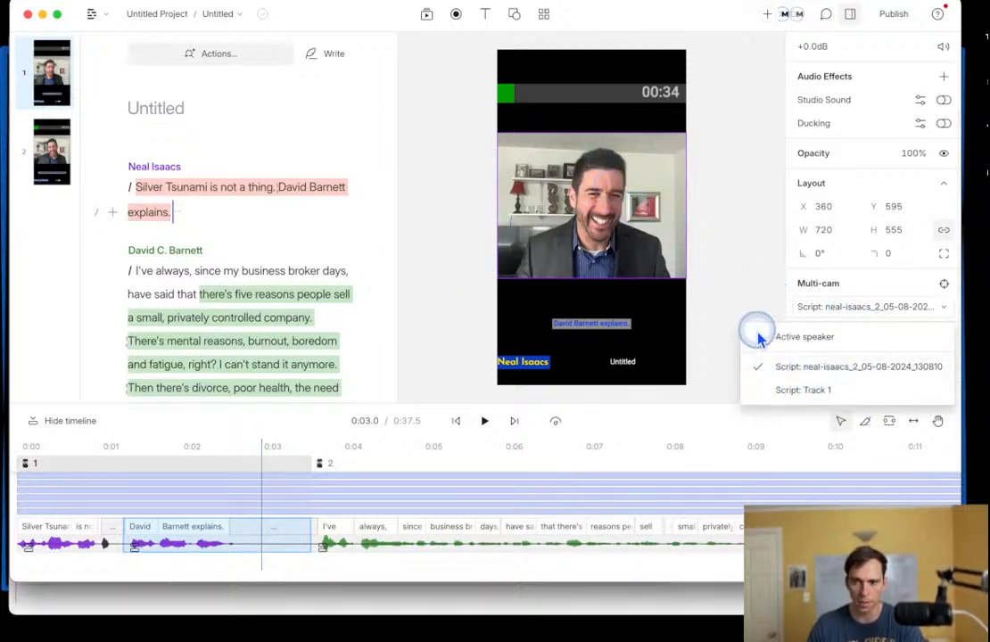
click(391, 463)
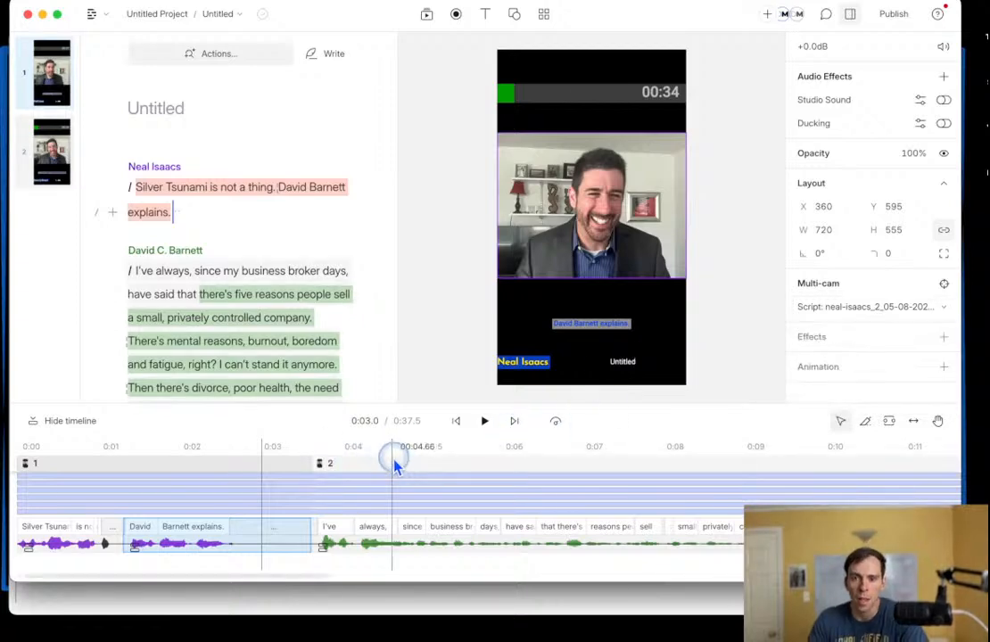
Step: Try to switch the multi-cam source of the script video with the playhead in the second scene at 4.6 s
click(396, 465)
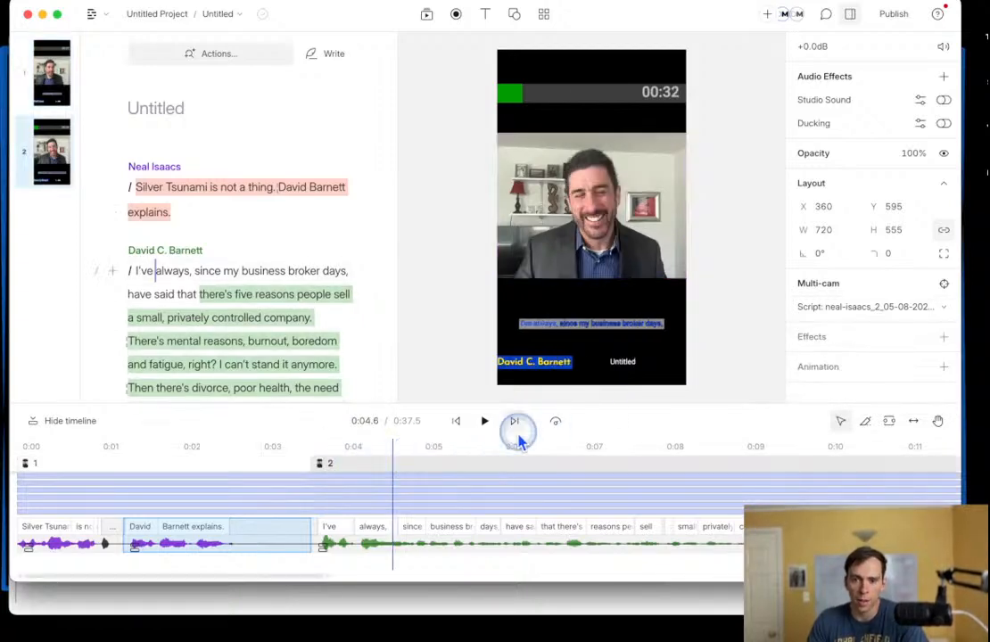
click(831, 311)
click(845, 369)
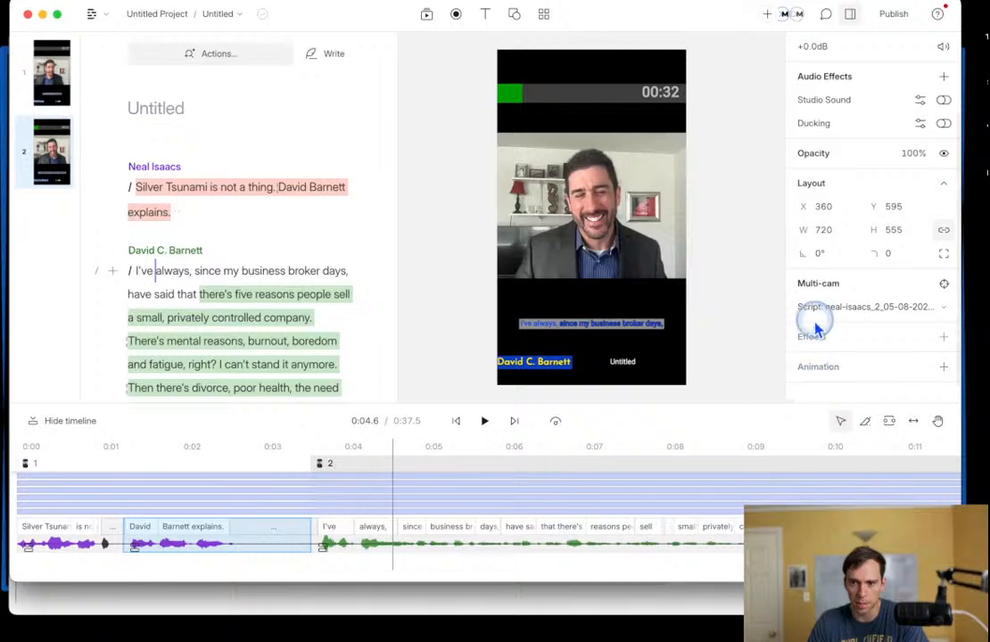
click(815, 314)
click(812, 390)
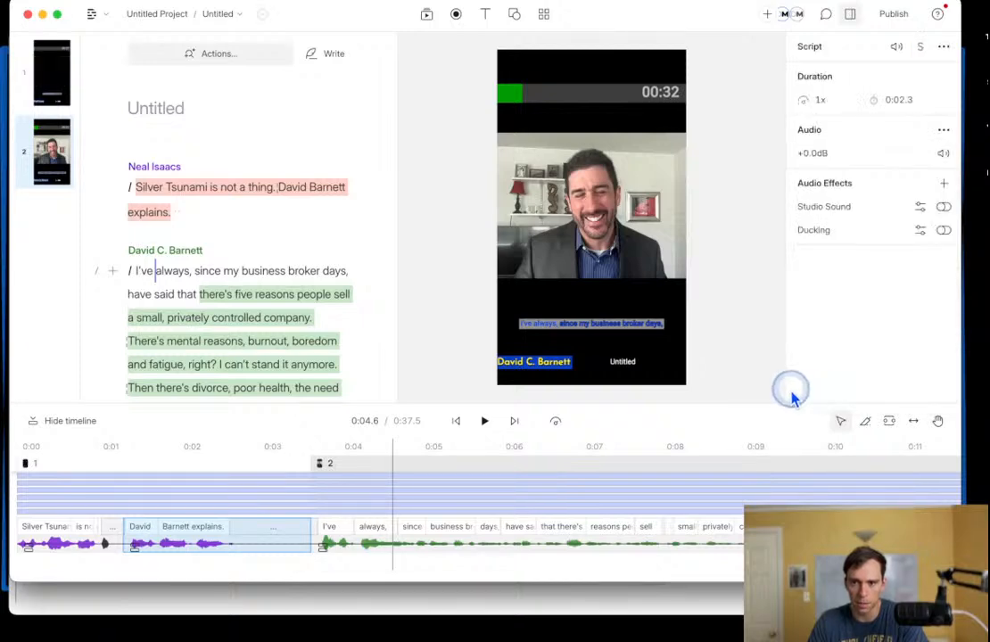
Step: Hide the opening speaker's script layer in the second scene, with the playhead at 5.8 s
drag(402, 481, 493, 460)
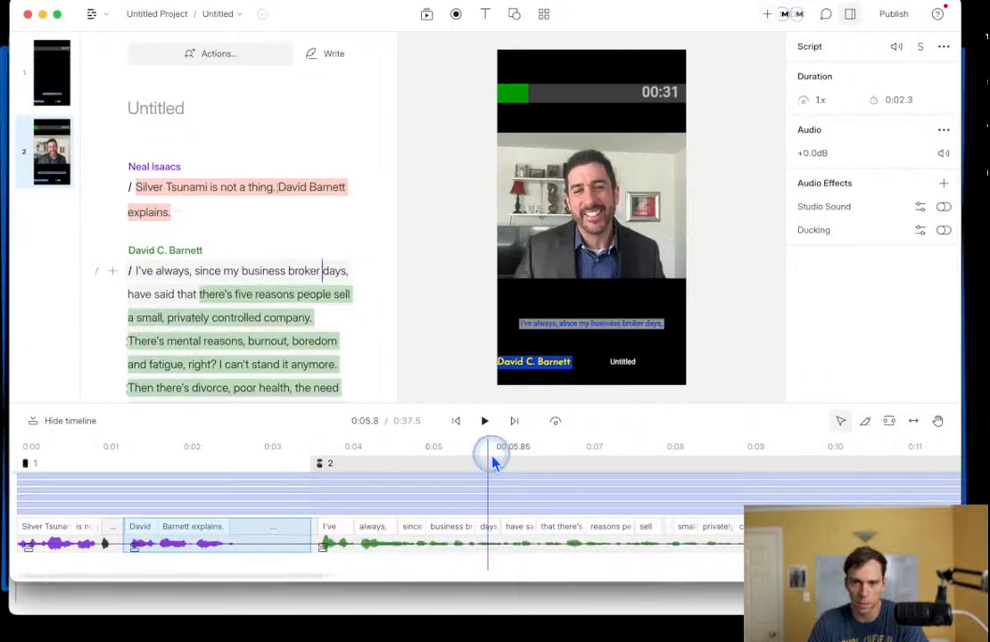
click(763, 310)
scroll(893, 323, down, 2)
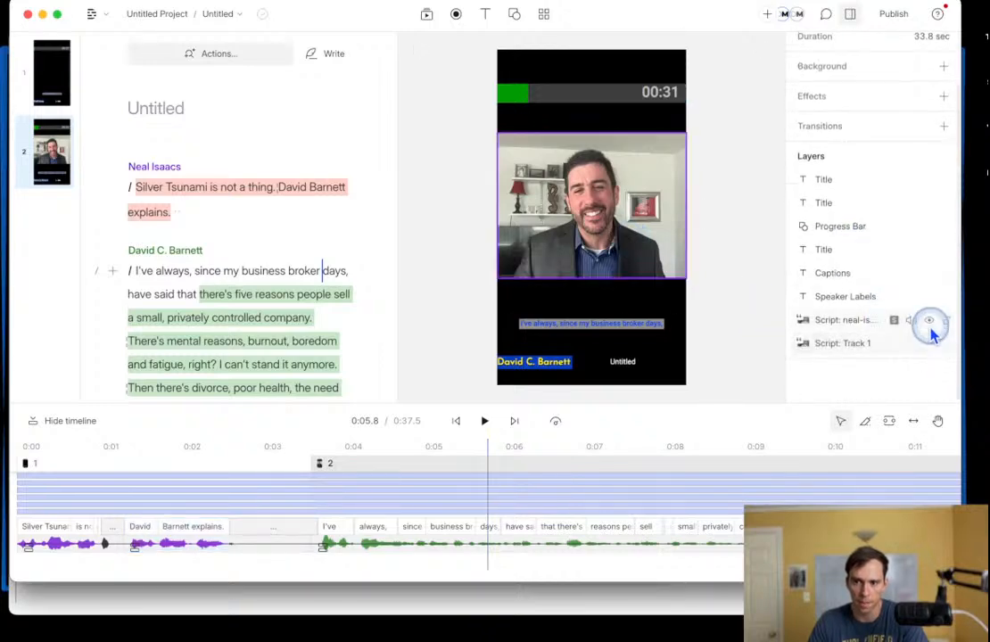
click(929, 321)
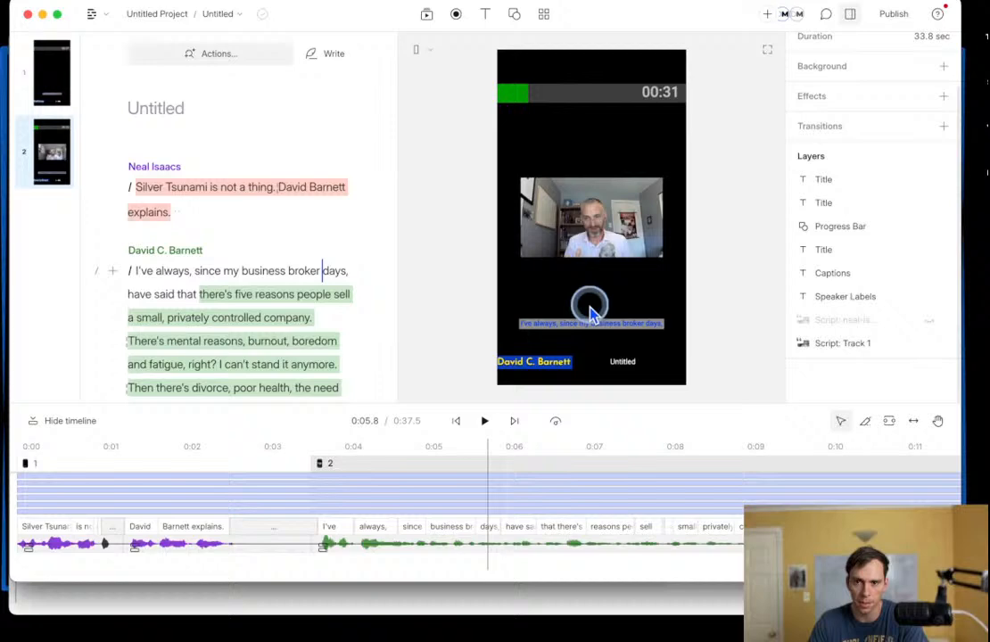
Step: Make the second speaker's video fill the canvas in the second scene
click(571, 228)
click(506, 159)
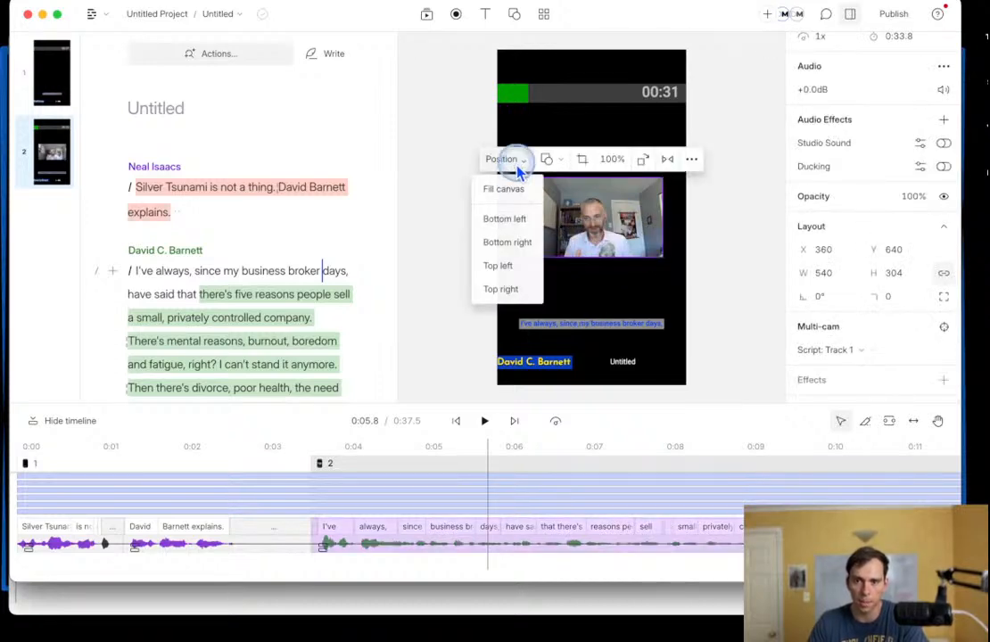
click(513, 189)
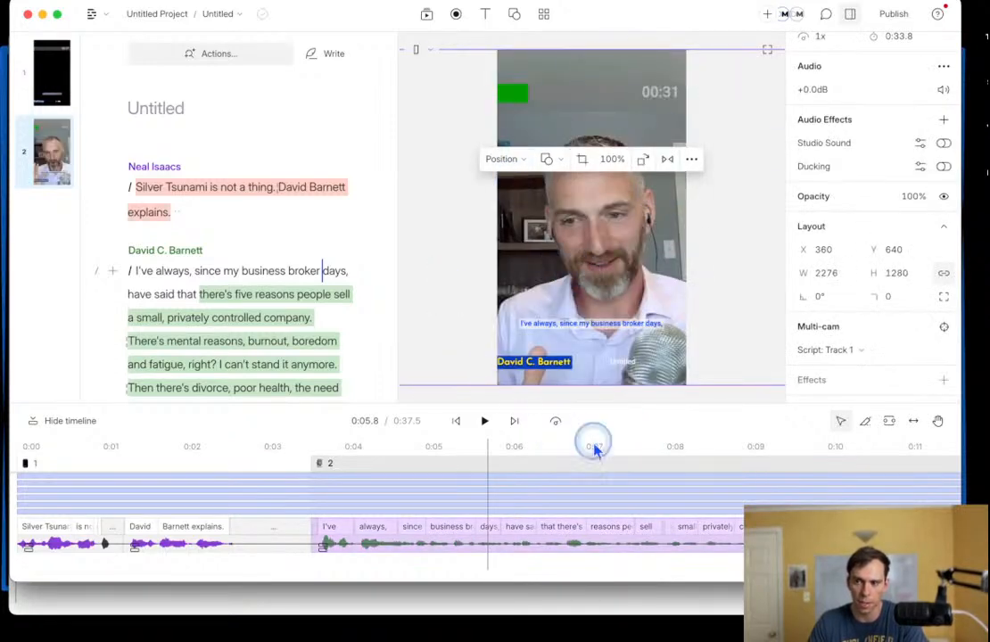
Step: Delete the title, progress bar, captions and speaker label layers from the composition, leaving only the script layers
click(645, 362)
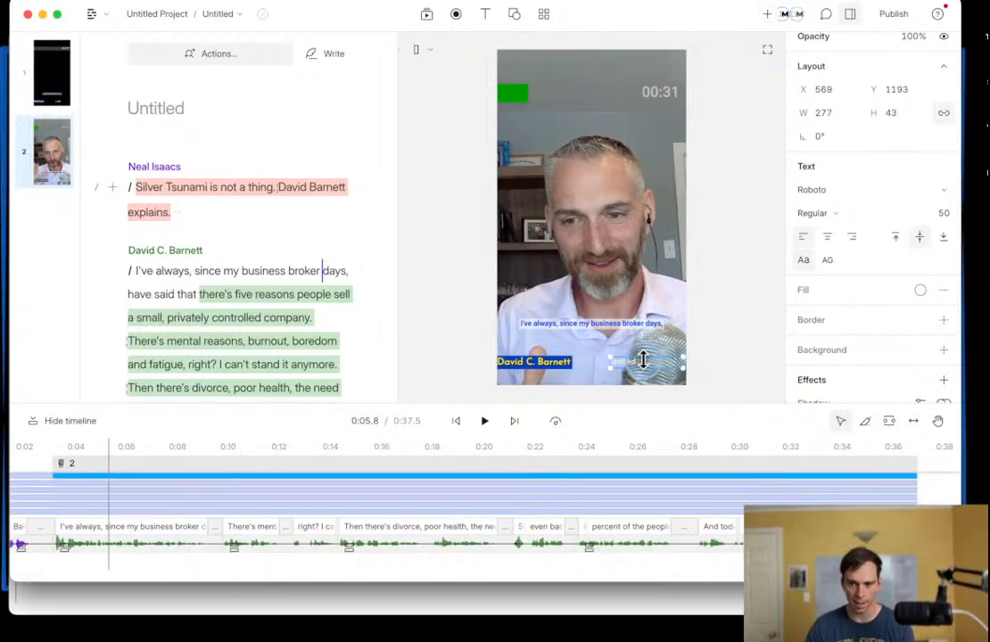
click(31, 463)
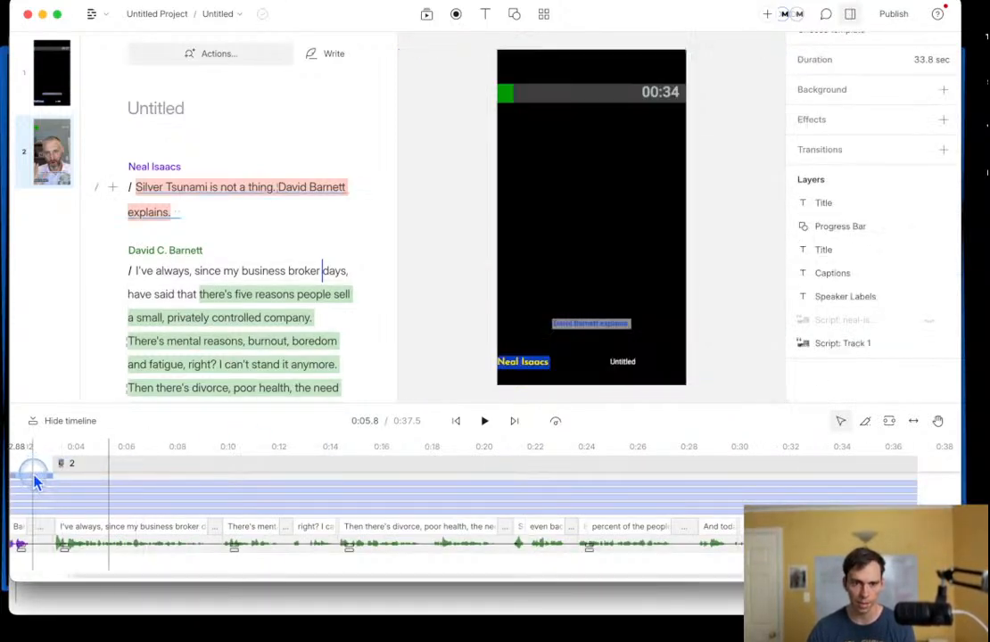
click(41, 488)
key(Delete)
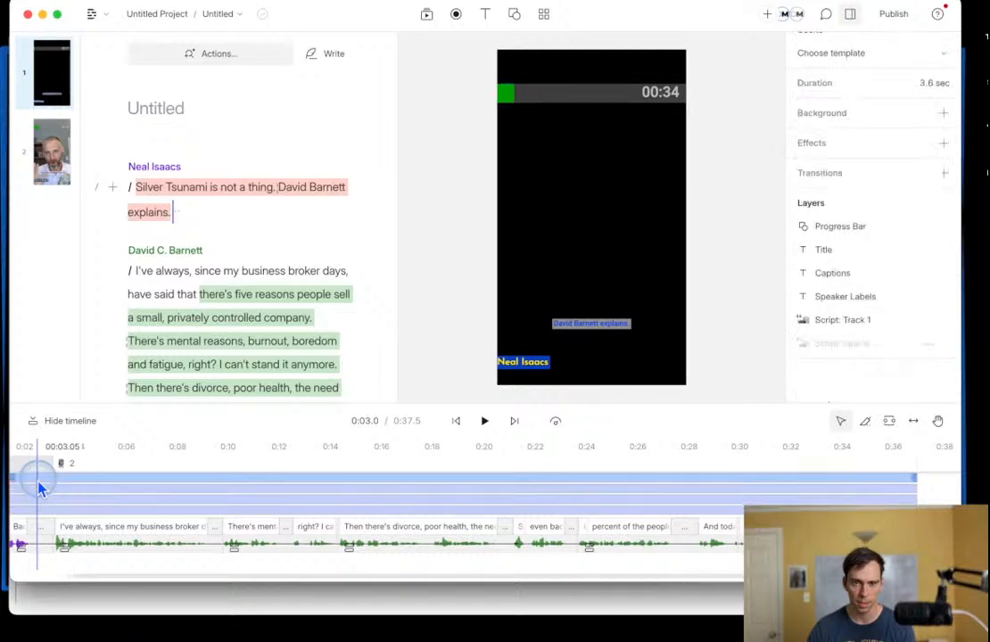
click(40, 487)
key(Delete)
click(46, 496)
key(Delete)
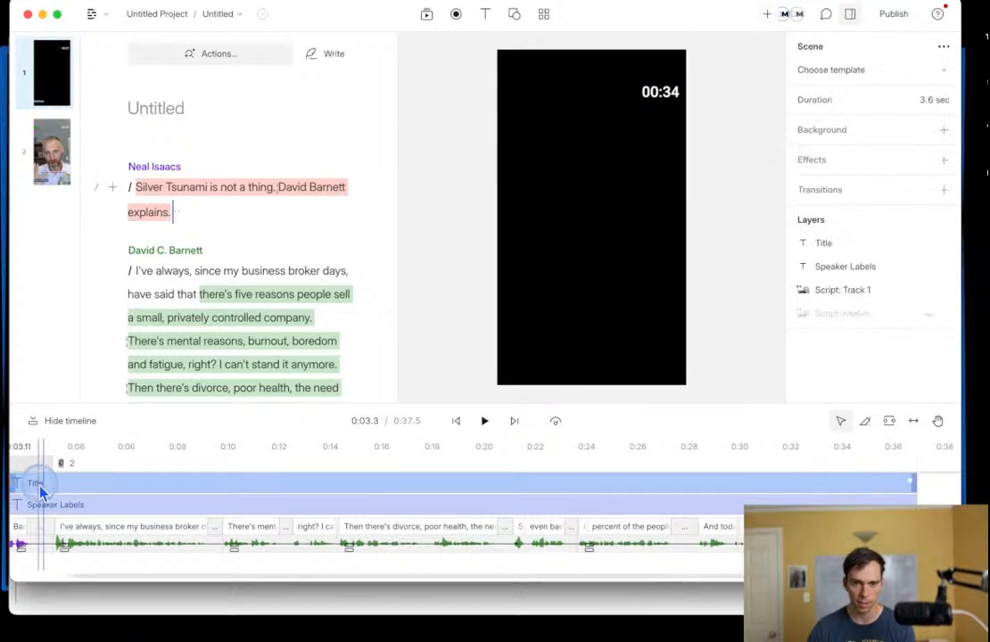
click(35, 483)
key(Delete)
click(38, 500)
key(Delete)
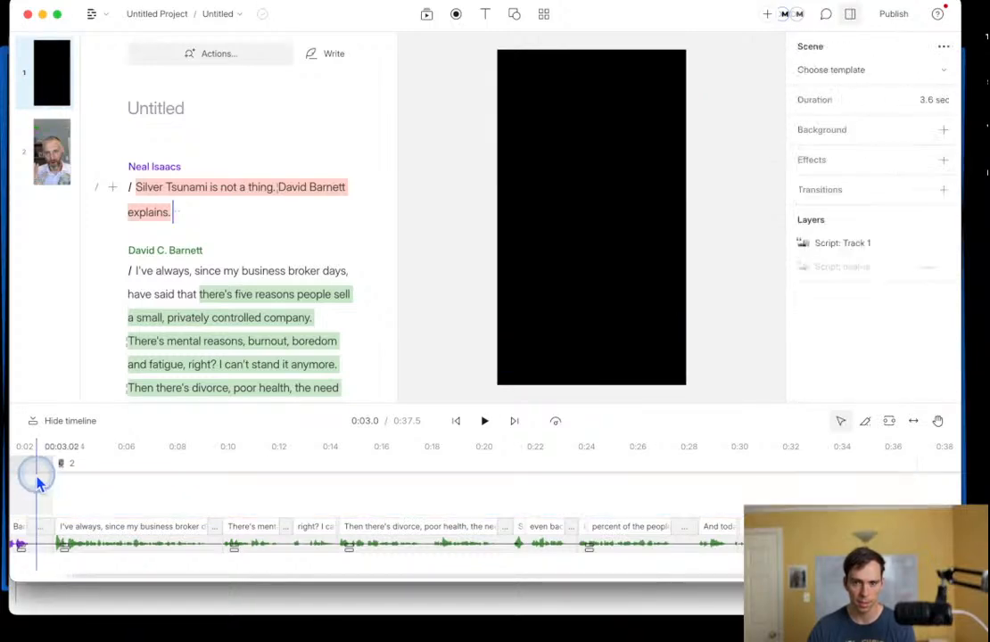
Step: Show the opening speaker's script layer in the first scene and move it above the Script: Track 1 layer
click(933, 268)
drag(814, 278, 828, 259)
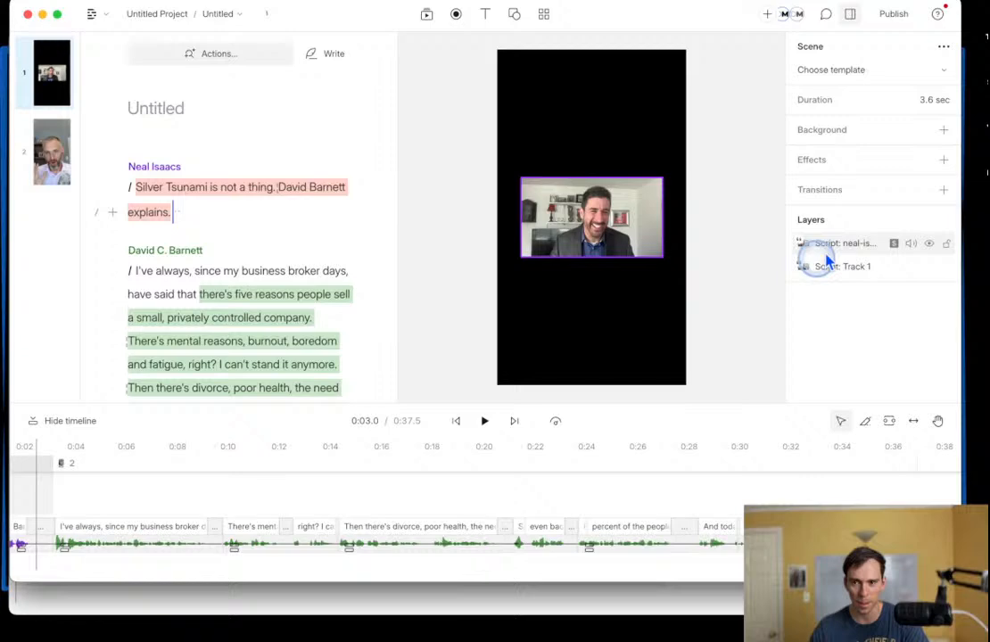
click(150, 496)
click(34, 491)
Step: Make the opening speaker's video fill the canvas and shift it horizontally to centre the face in the frame
click(624, 241)
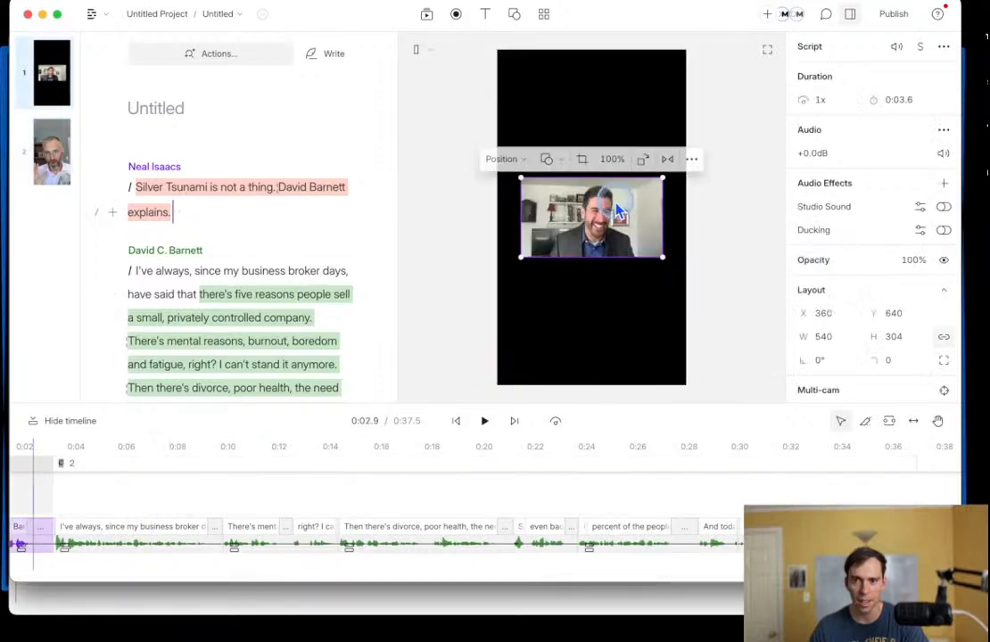
click(501, 161)
click(490, 198)
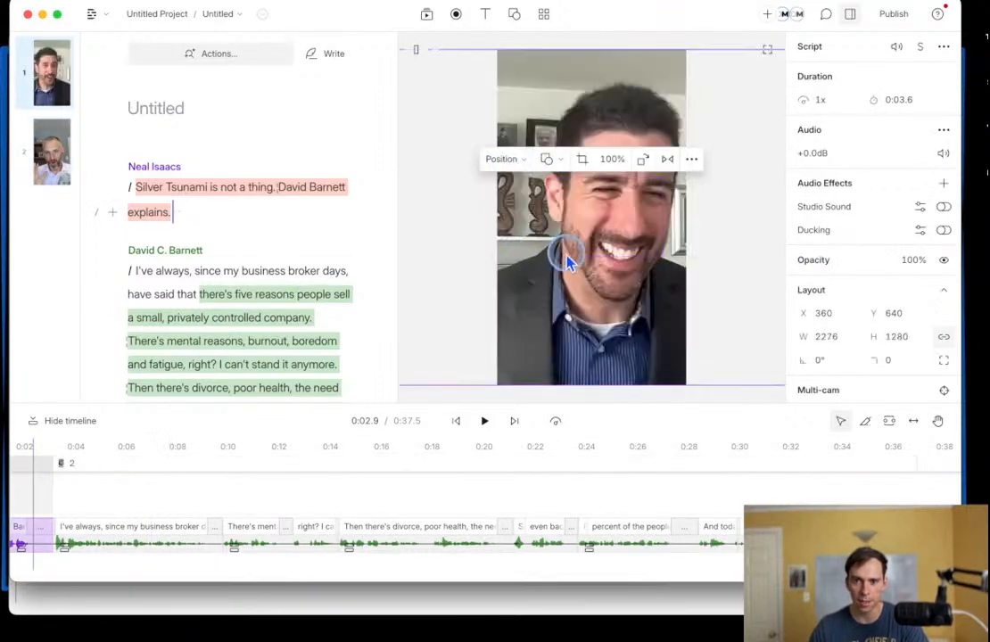
drag(577, 264, 554, 265)
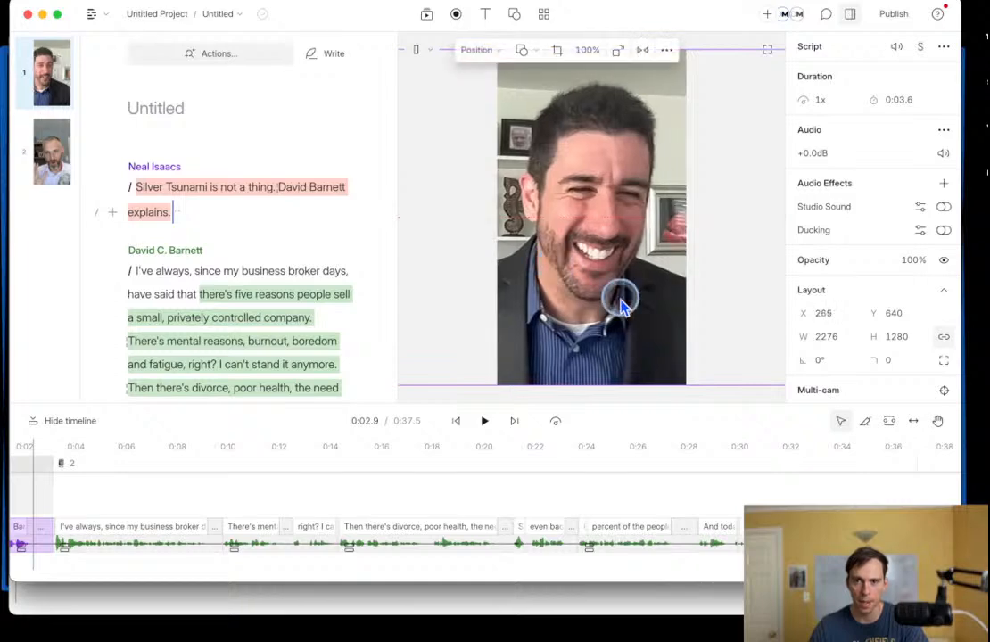
click(721, 405)
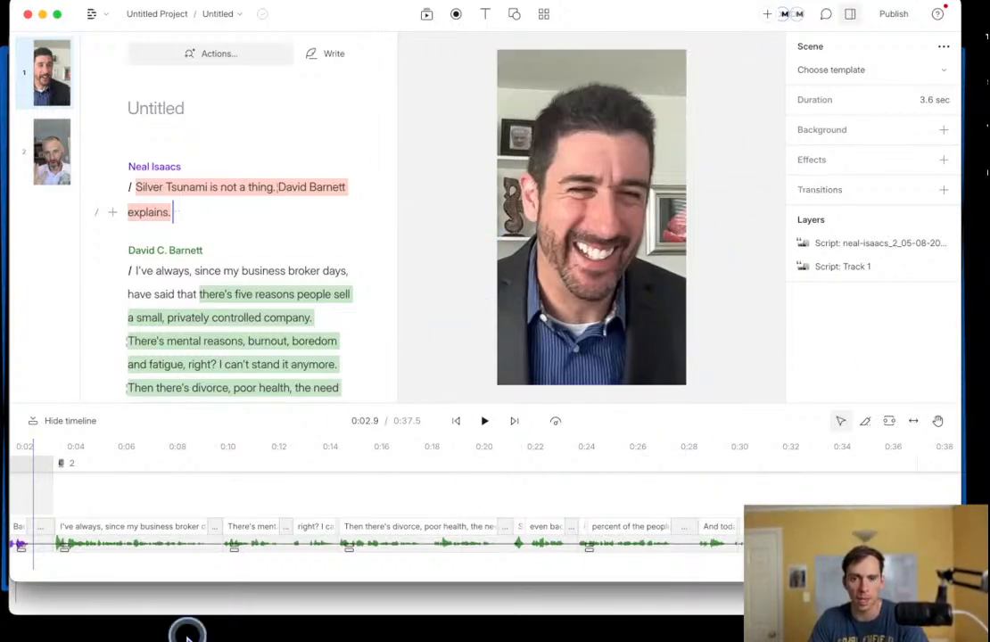
Step: Check the second scene's framing at 33.5 s and review the composition's transcript
click(251, 501)
click(816, 495)
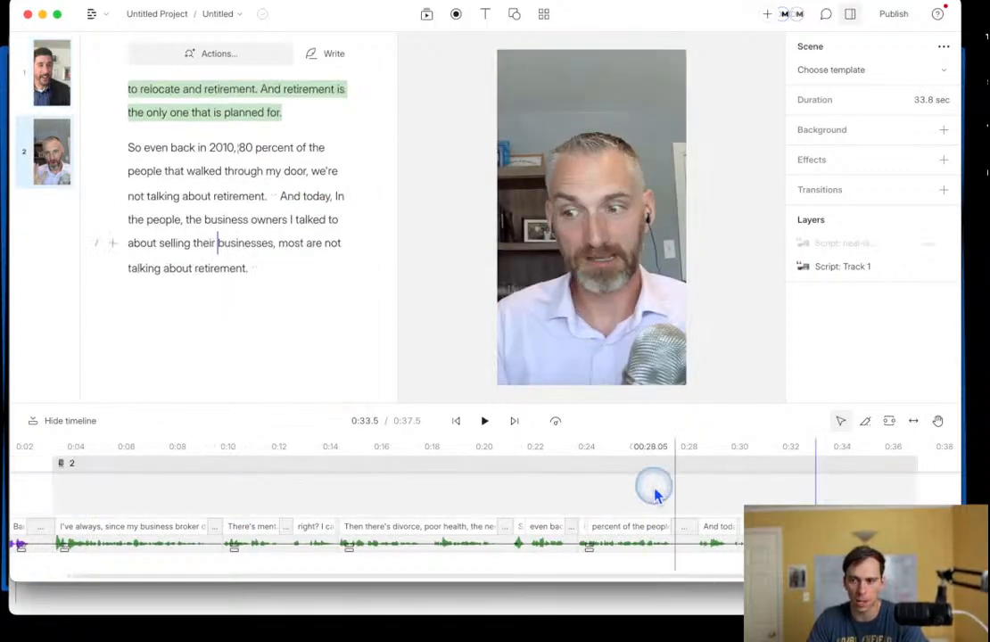
scroll(257, 346, up, 6)
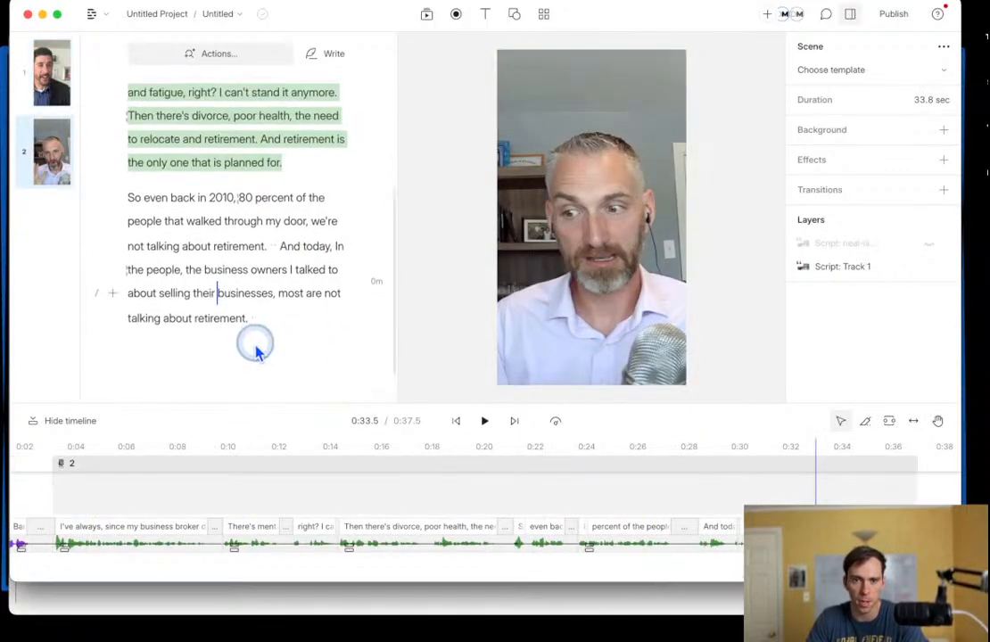
scroll(190, 381, down, 4)
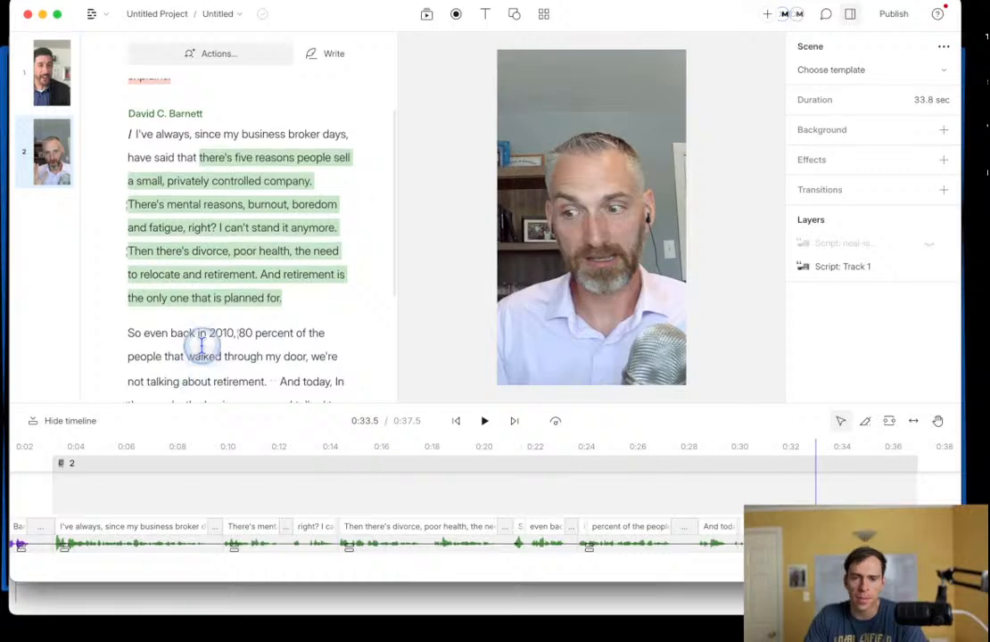
scroll(207, 339, up, 2)
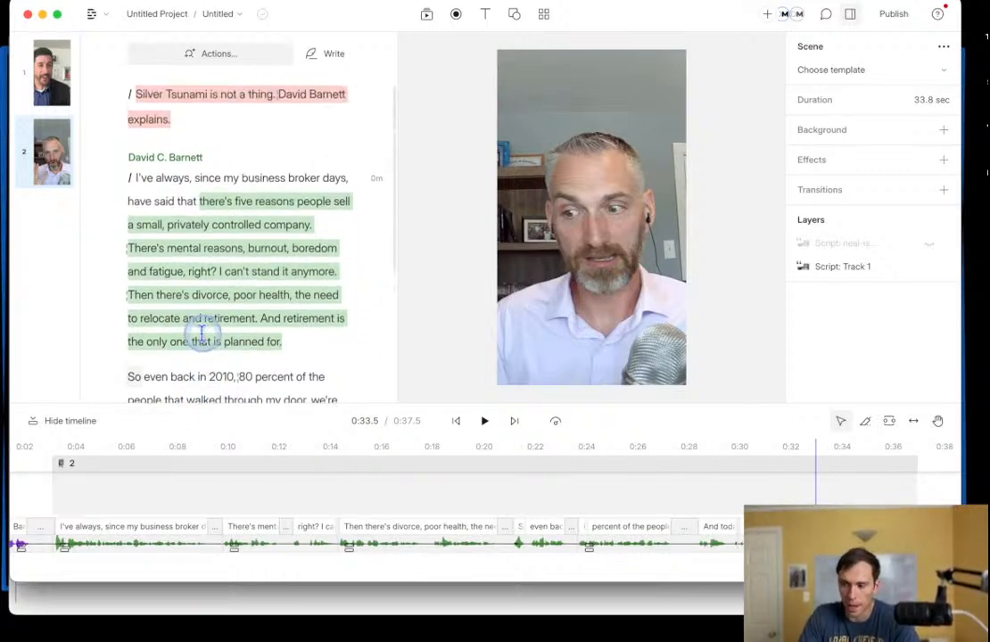
scroll(215, 327, up, 1)
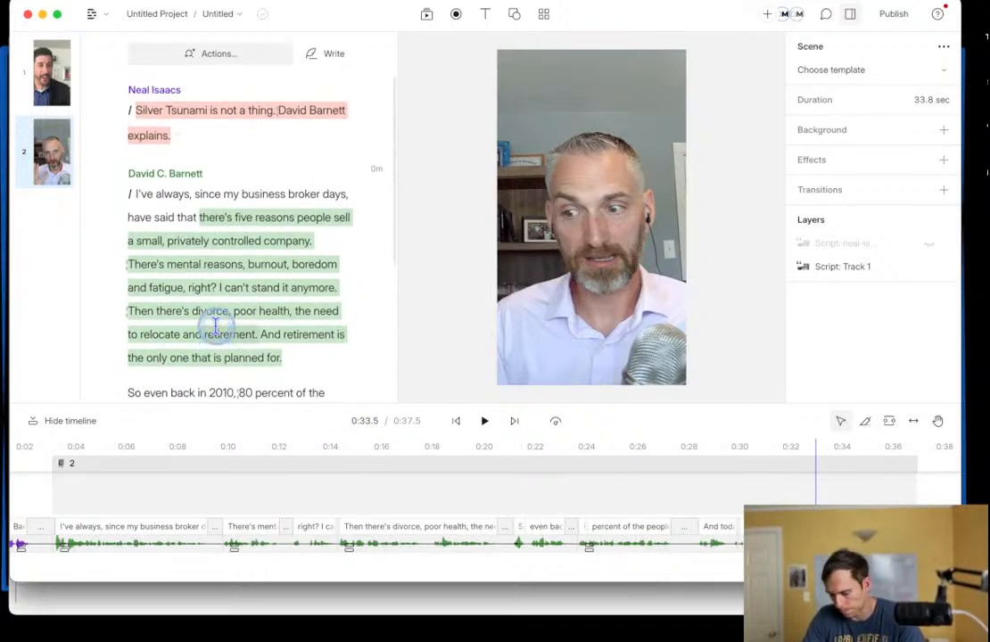